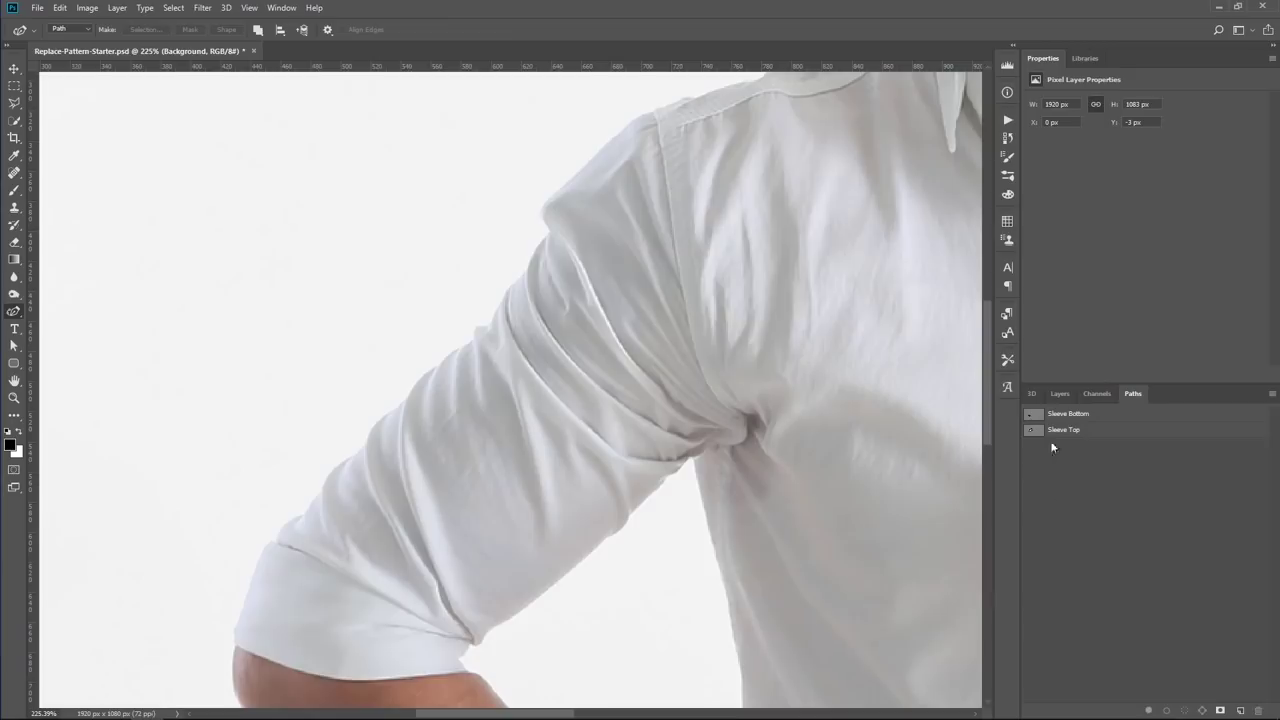
- Activate the saved Sleeve Top path and add it as a vector mask to the Background copy layer
click(1066, 431)
click(1061, 393)
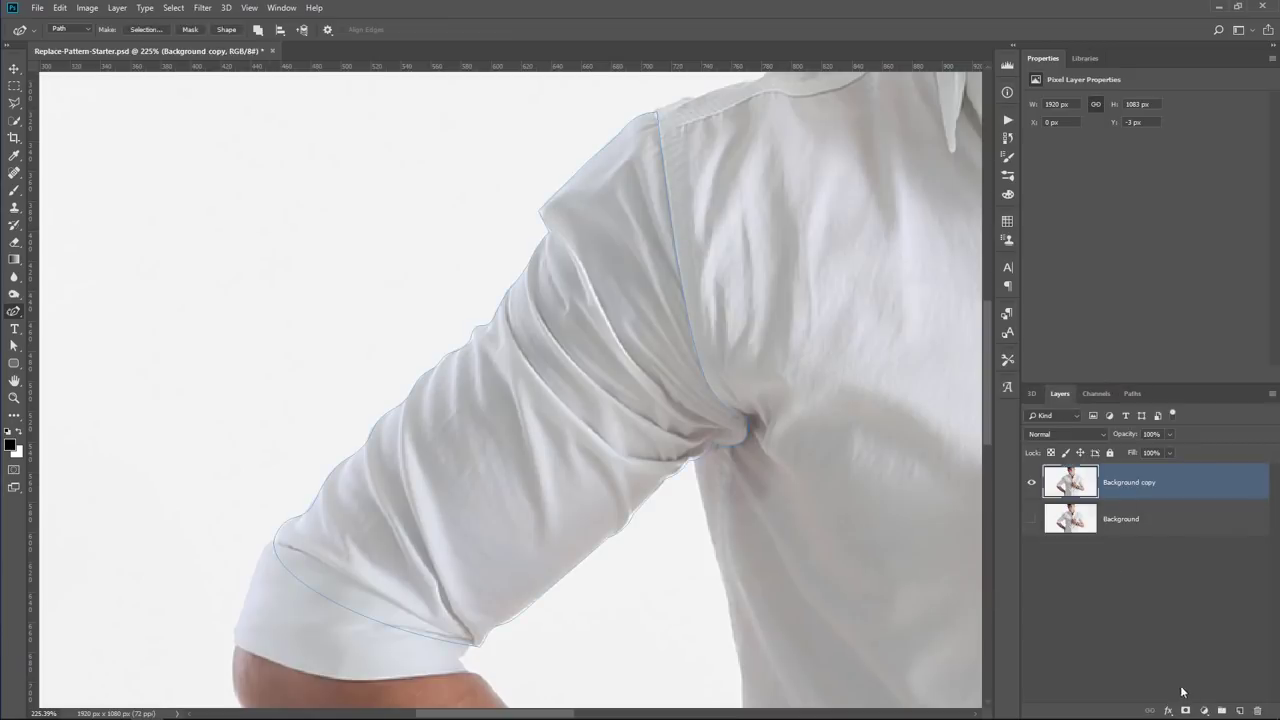
ctrl+click(1185, 711)
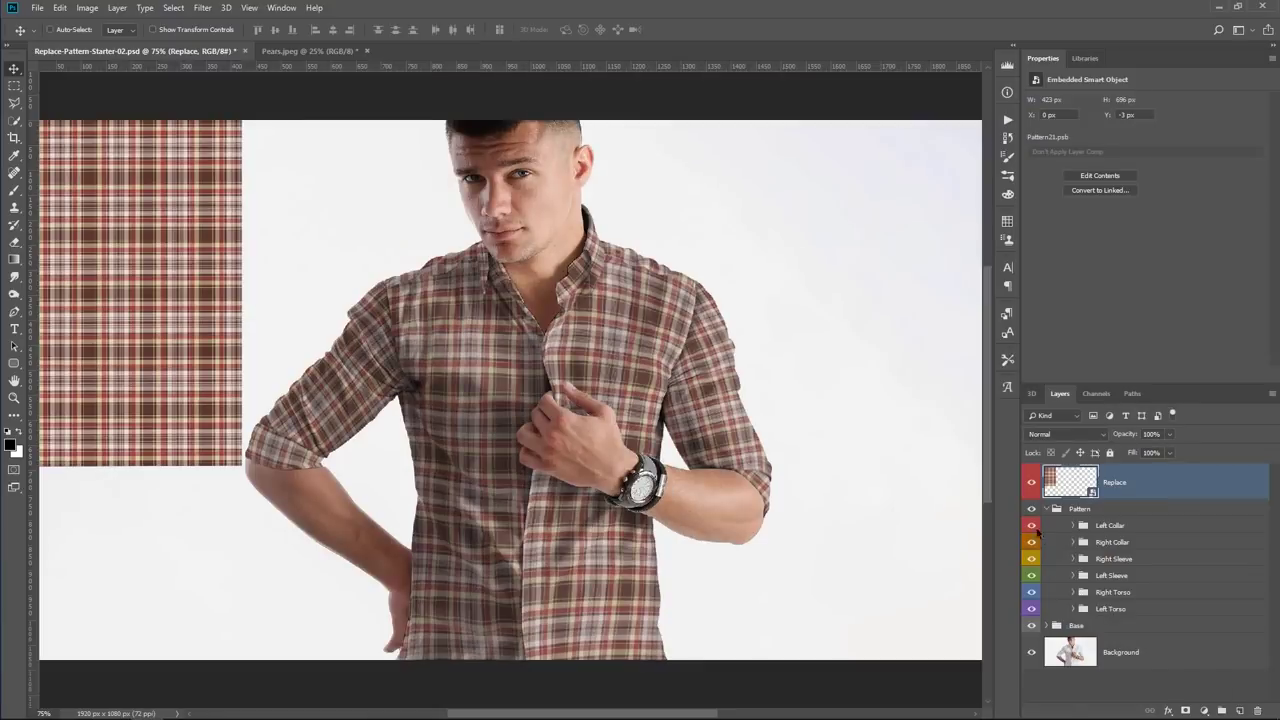
mouse_move(1036, 531)
mouse_down()
mouse_move(1032, 610)
mouse_move(1030, 527)
mouse_up()
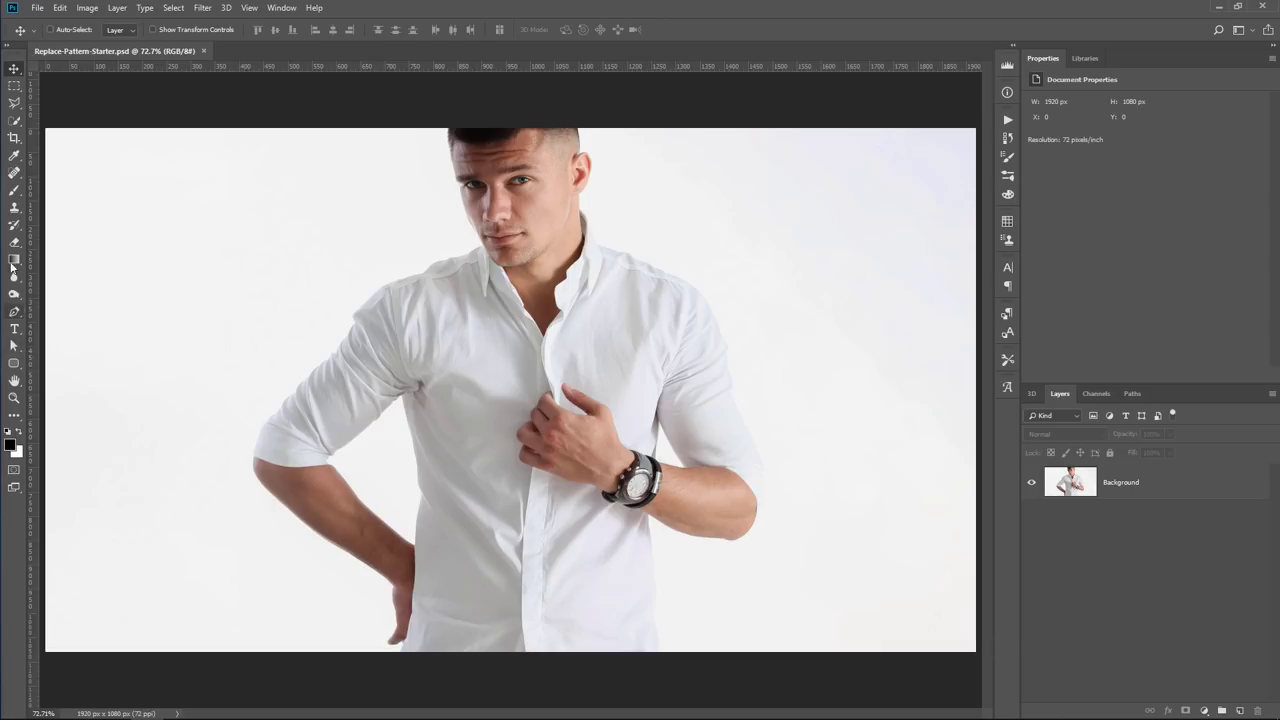
- Try selecting the rolled-up shirt cuff on the Background layer with the Quick Selection tool
click(14, 122)
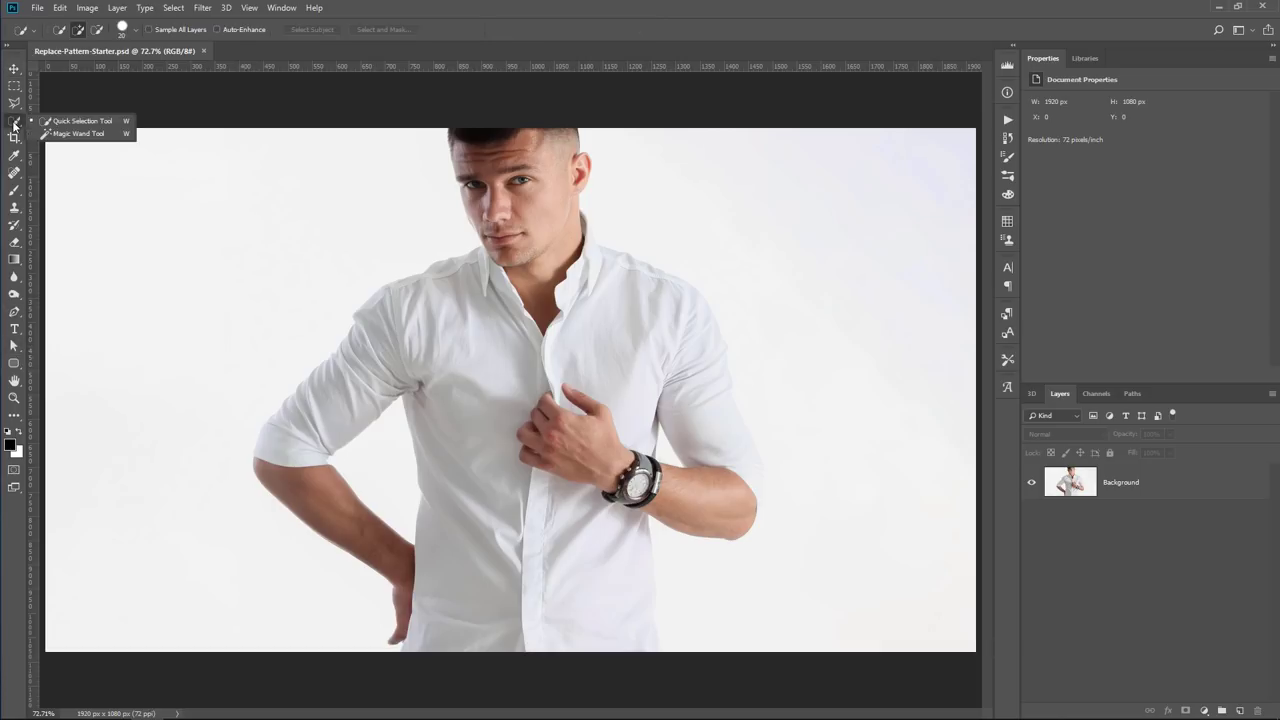
click(64, 124)
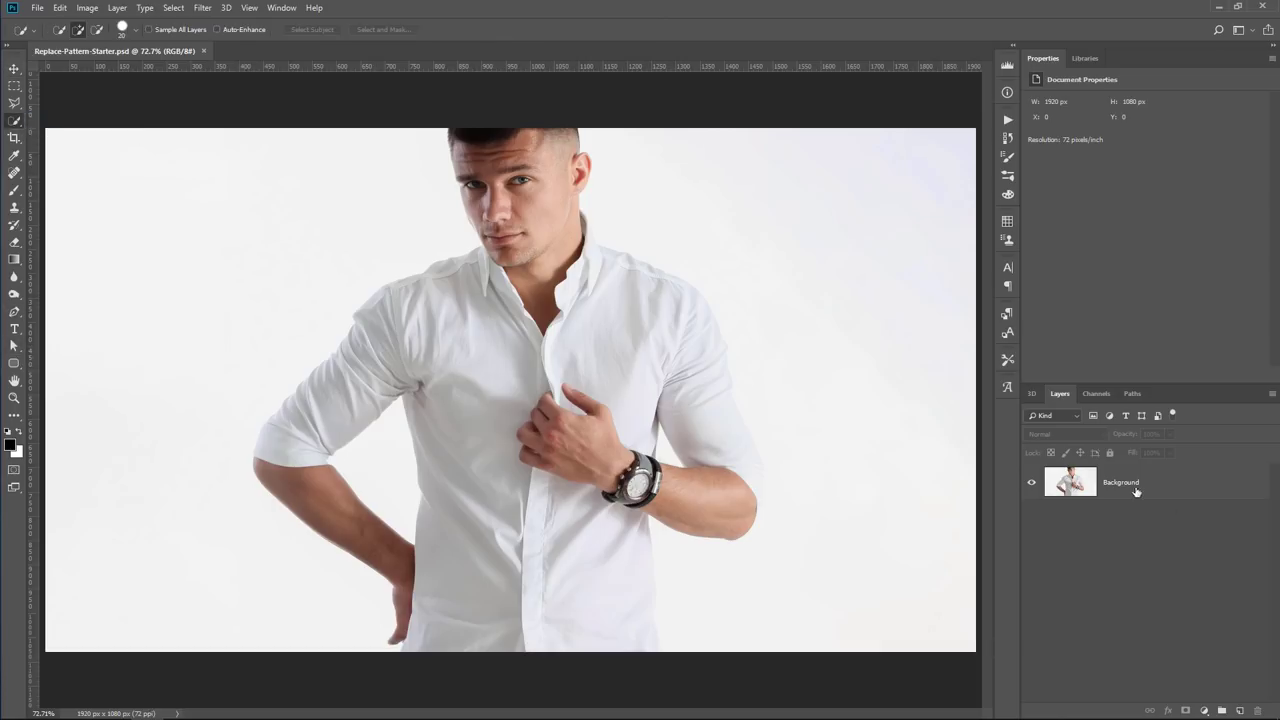
click(1138, 490)
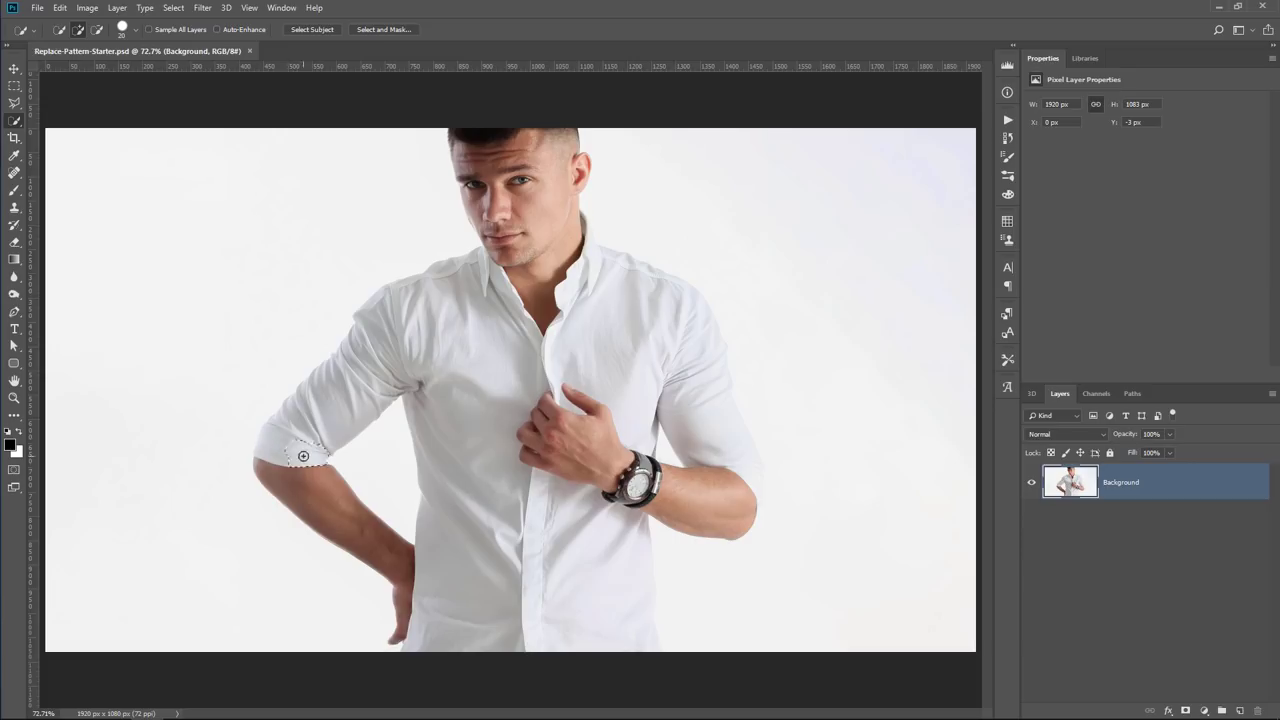
key(alt)
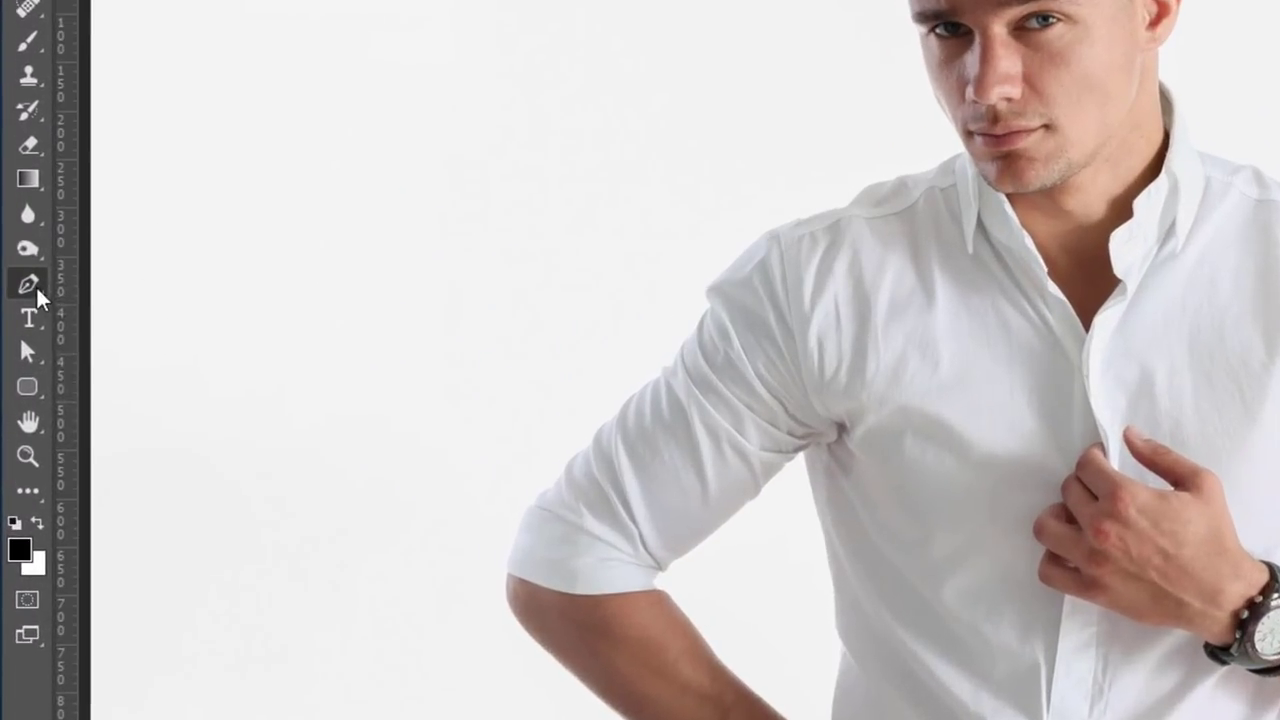
- Start a Pen tool path at the outer end of the cuff's fold and undo the trial second point
right_click(29, 300)
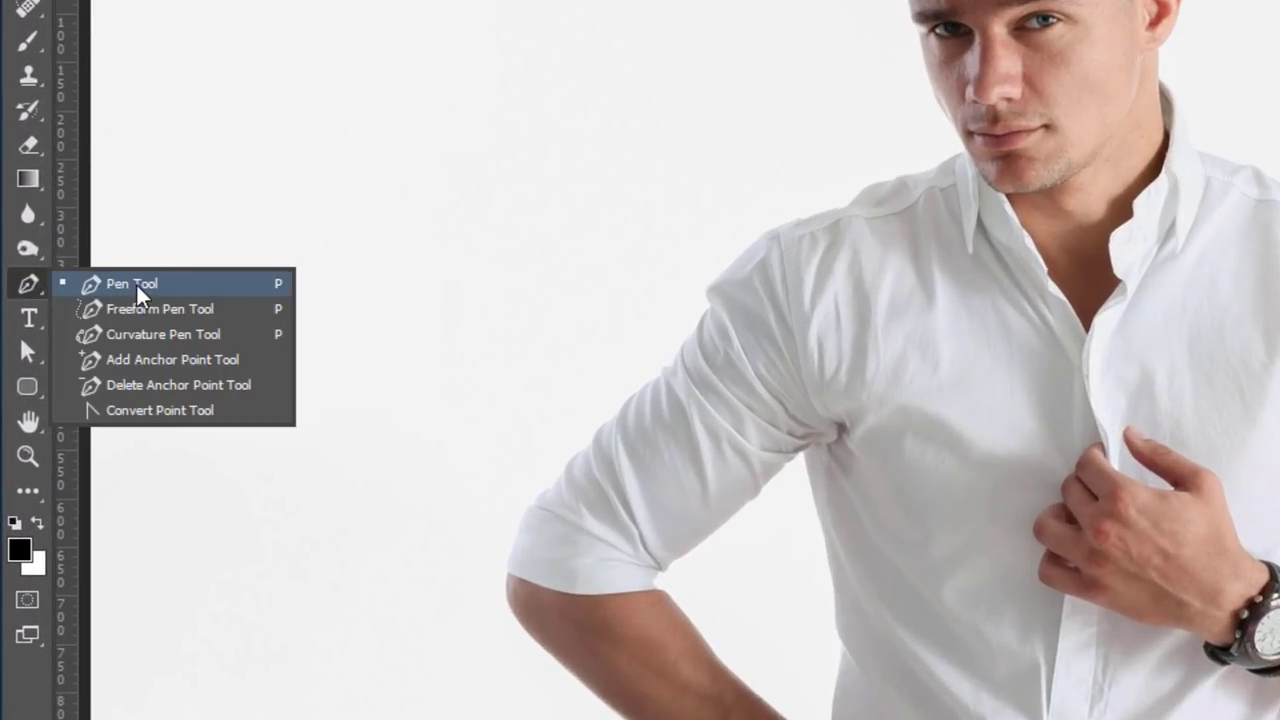
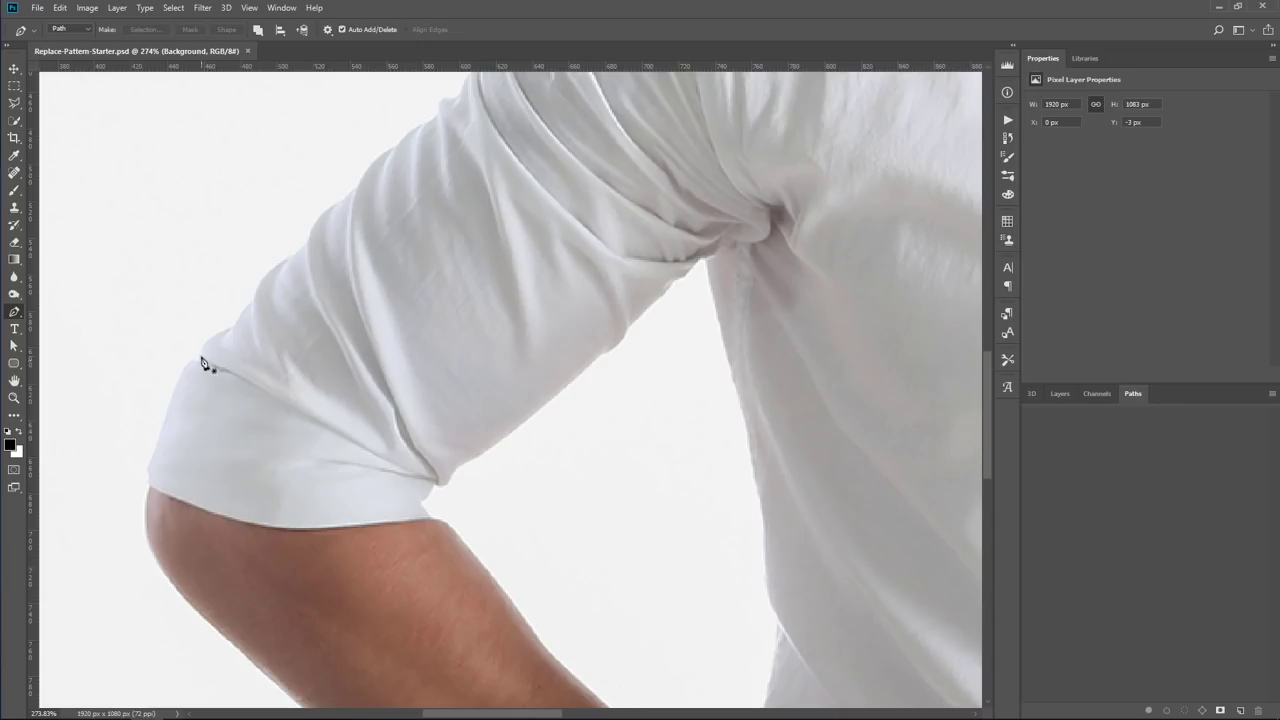
click(195, 360)
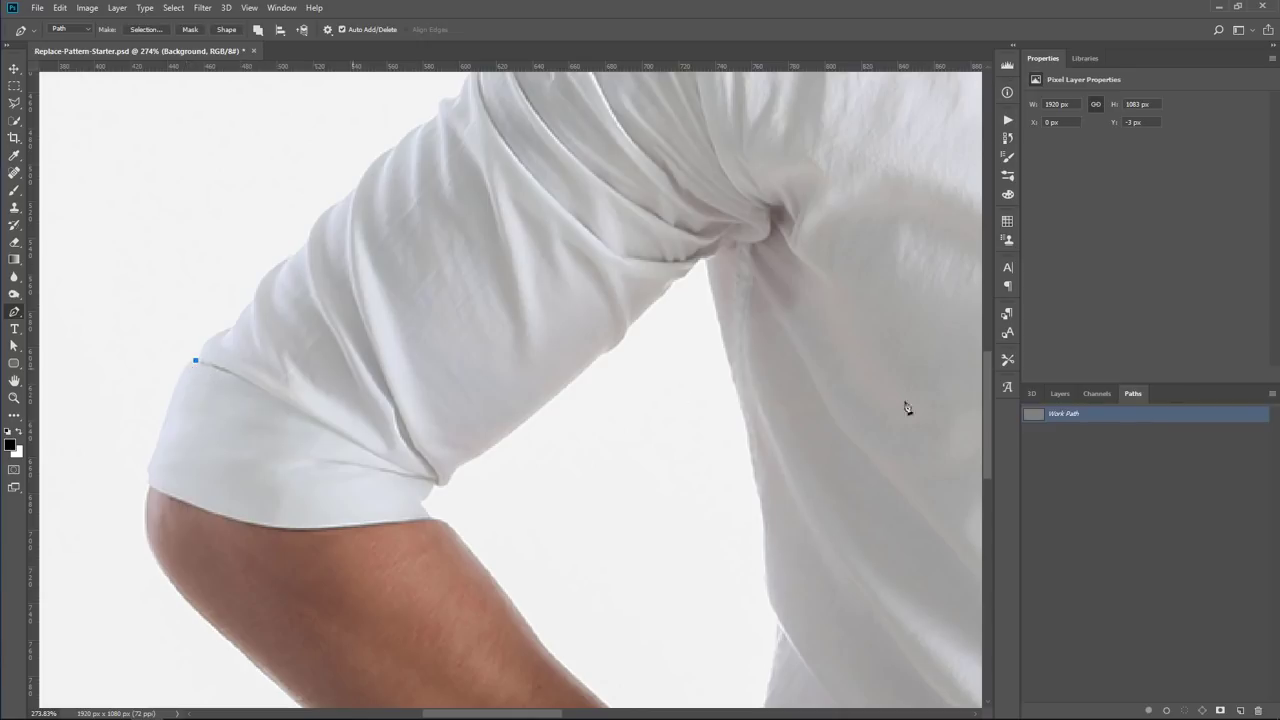
click(147, 470)
key(ctrl+z)
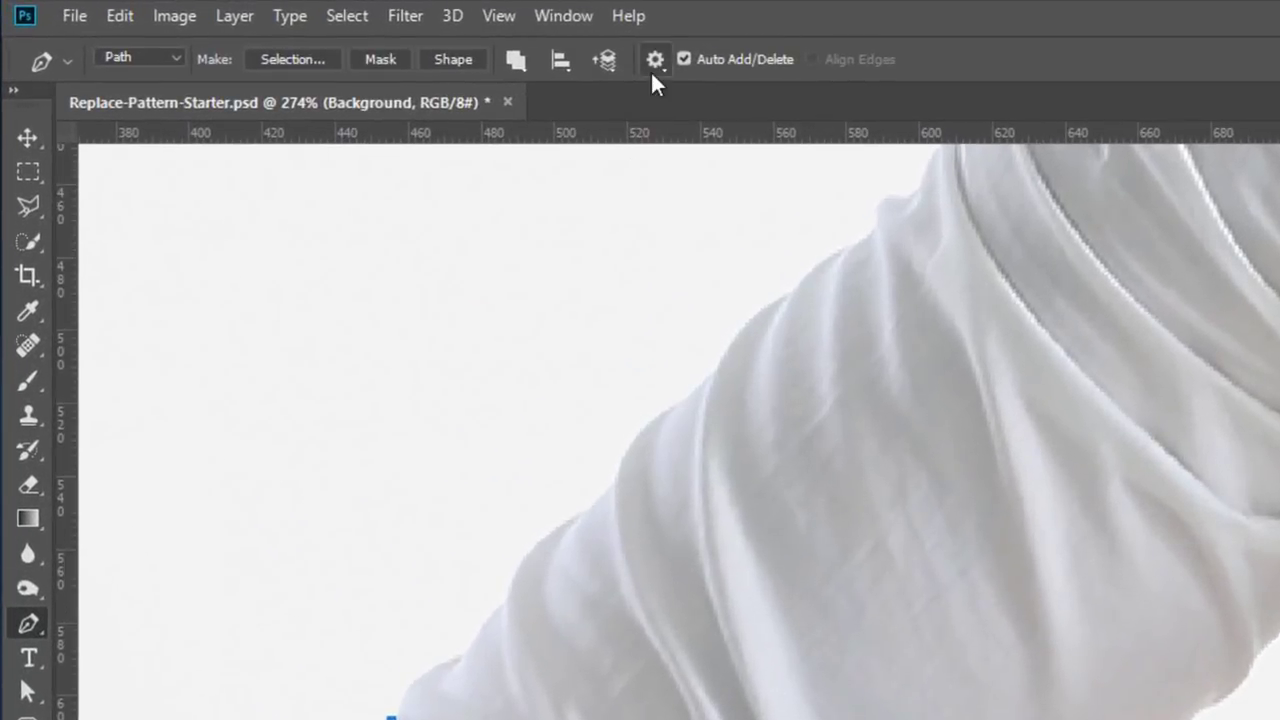
- Turn on the Rubber Band preview in the Pen tool's path options
click(653, 70)
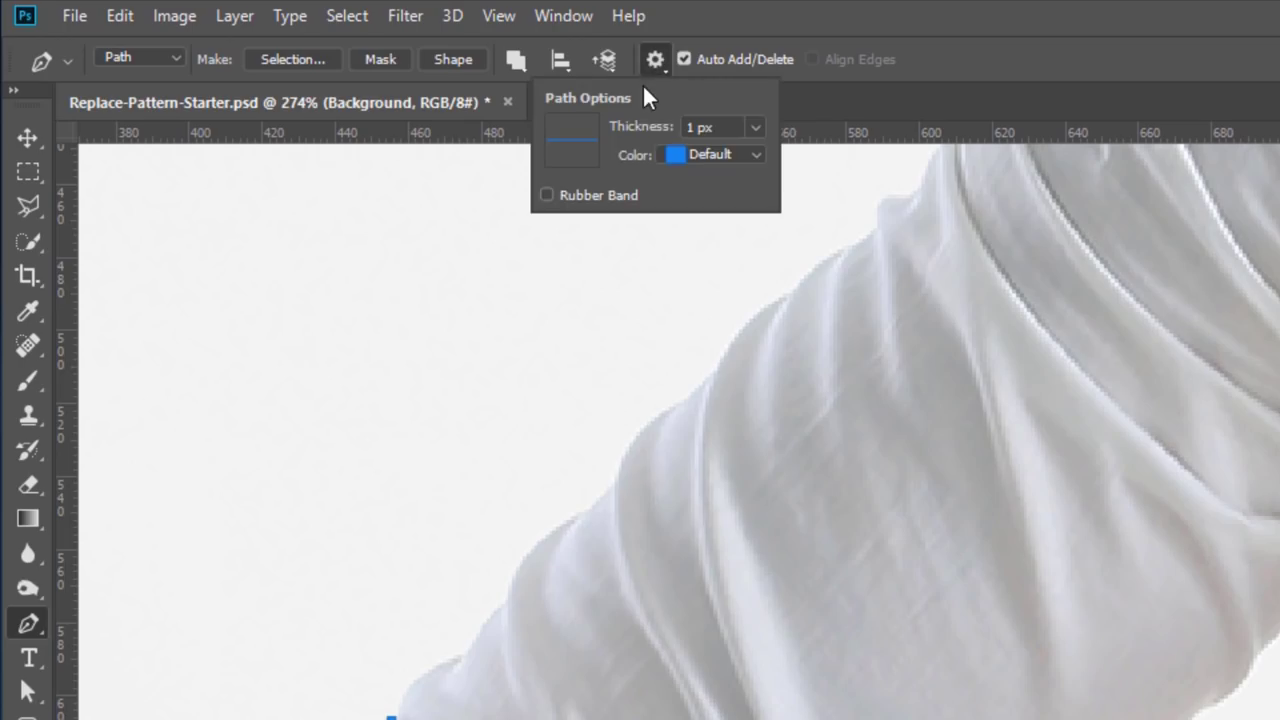
click(546, 195)
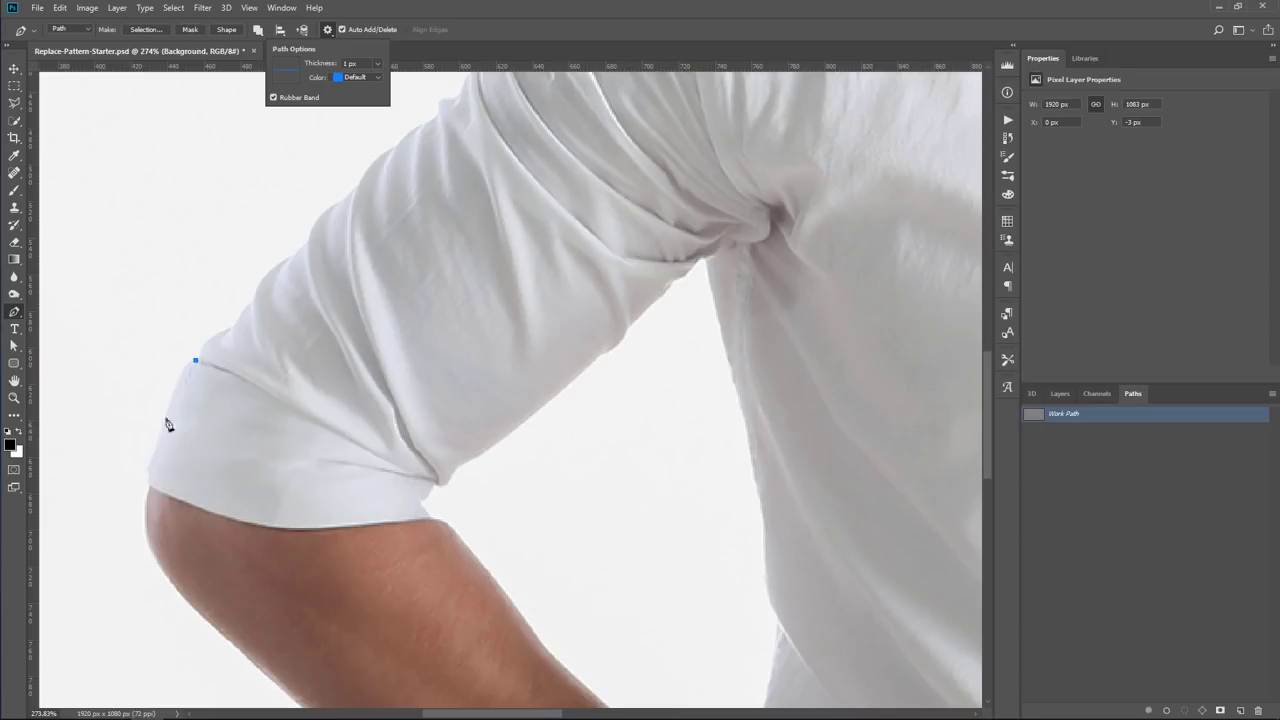
click(330, 32)
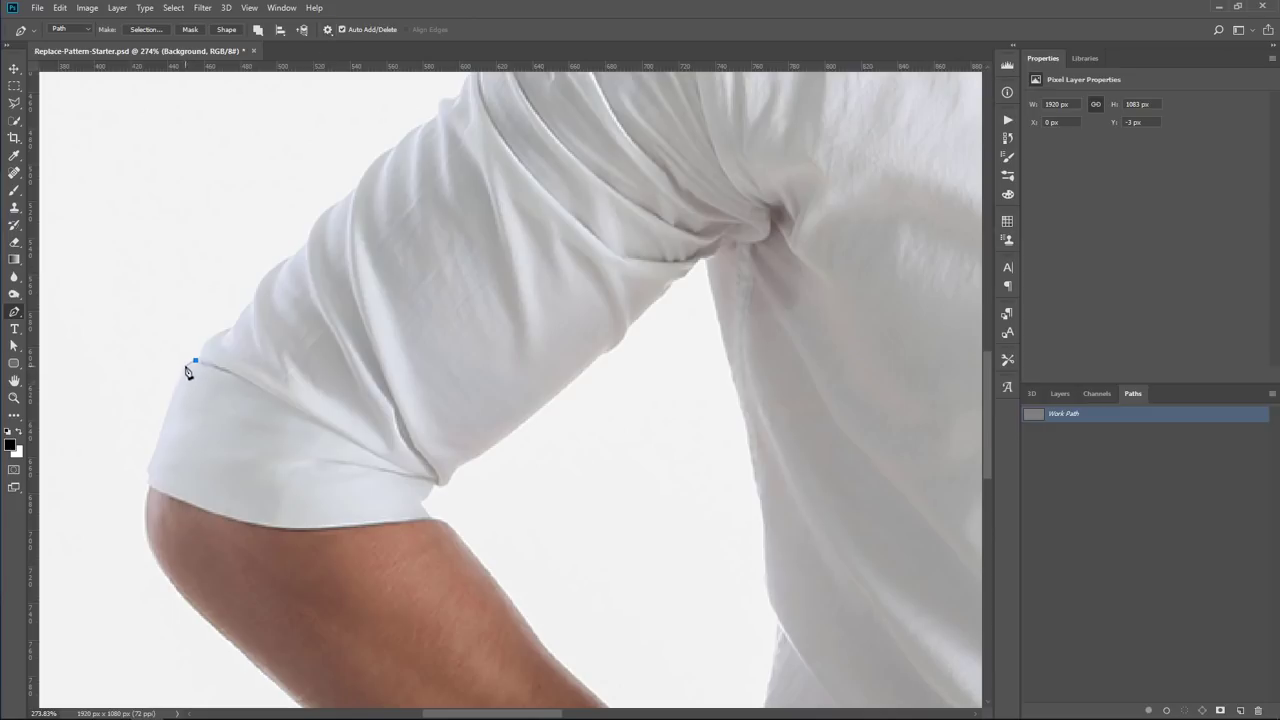
- Trace the rolled cuff down its outer edge, along the hem and back up the fold, closing the path at its starting point
mouse_move(185, 366)
mouse_down()
mouse_move(177, 390)
mouse_move(182, 372)
mouse_move(176, 386)
mouse_move(197, 380)
mouse_move(293, 572)
mouse_move(207, 475)
mouse_move(180, 376)
mouse_up()
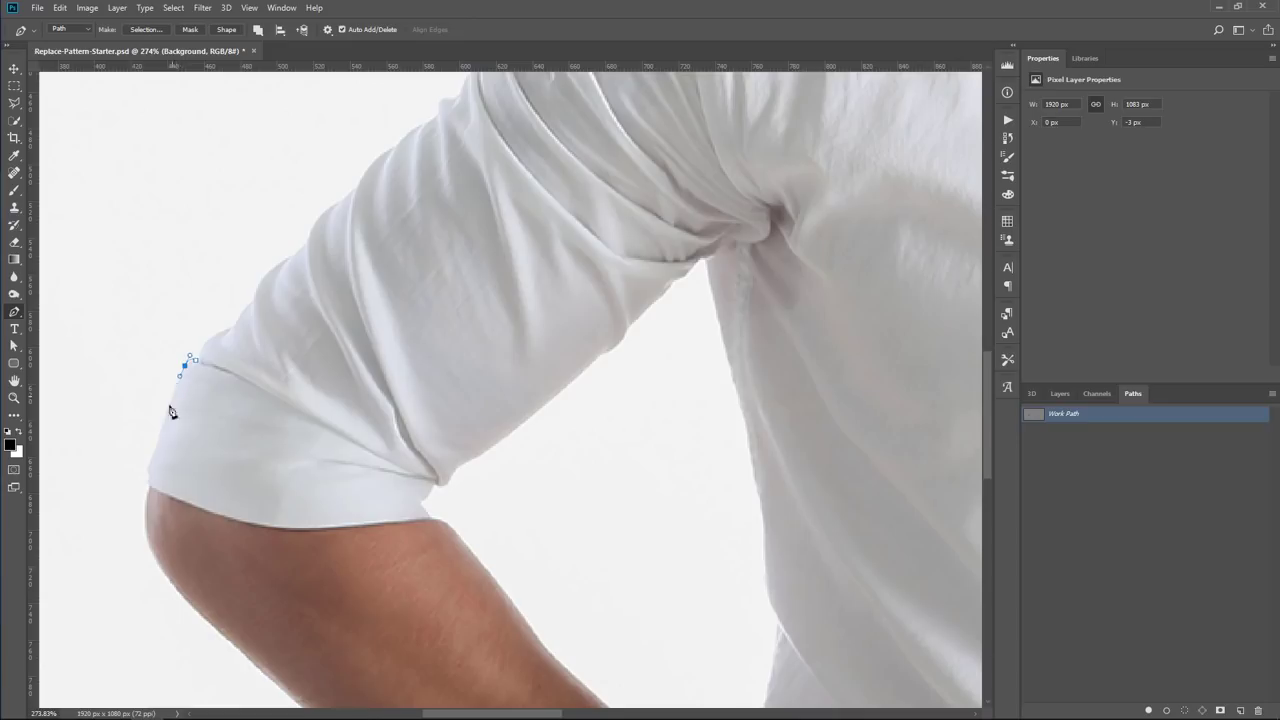
click(151, 459)
click(148, 477)
click(148, 486)
drag(273, 530, 316, 533)
mouse_move(322, 534)
mouse_down()
mouse_move(271, 534)
mouse_move(331, 540)
mouse_up()
key(alt)
click(431, 519)
drag(425, 497, 364, 446)
drag(297, 410, 236, 374)
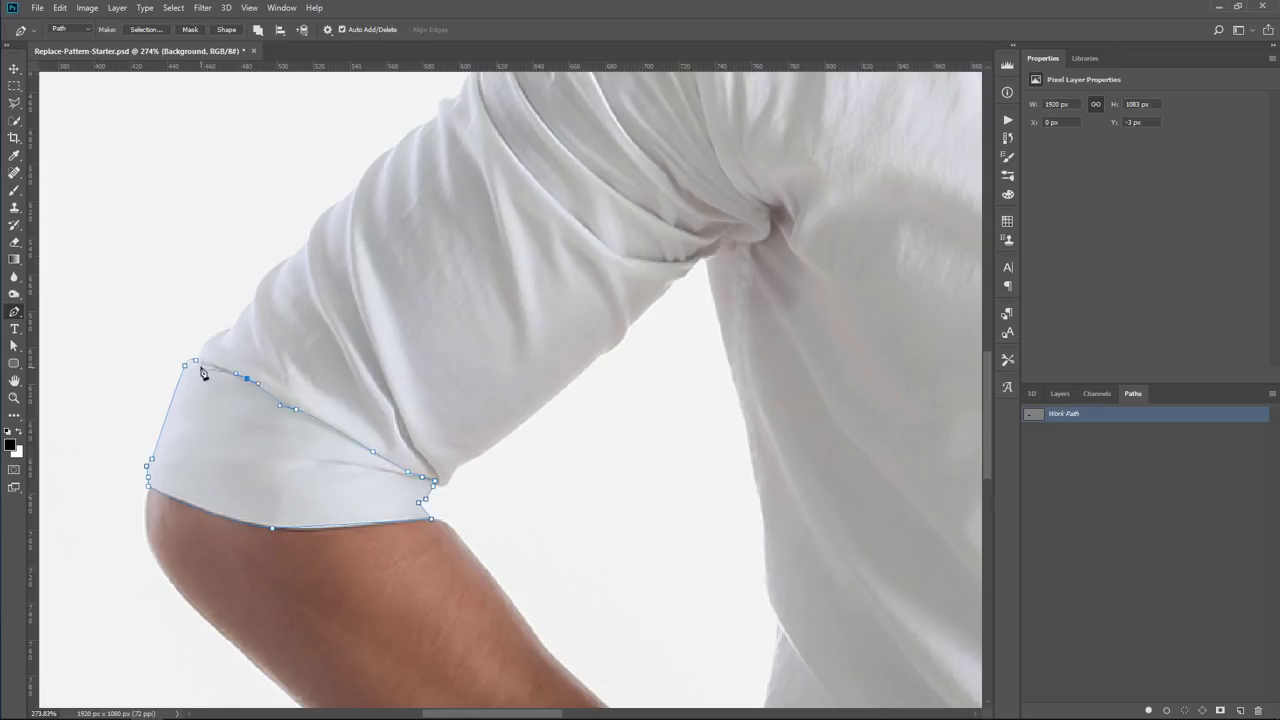
click(198, 364)
- Add an anchor point on the cuff path's lower edge and shift it with the Direct Selection tool to follow the hem
click(343, 525)
drag(19, 346, 78, 362)
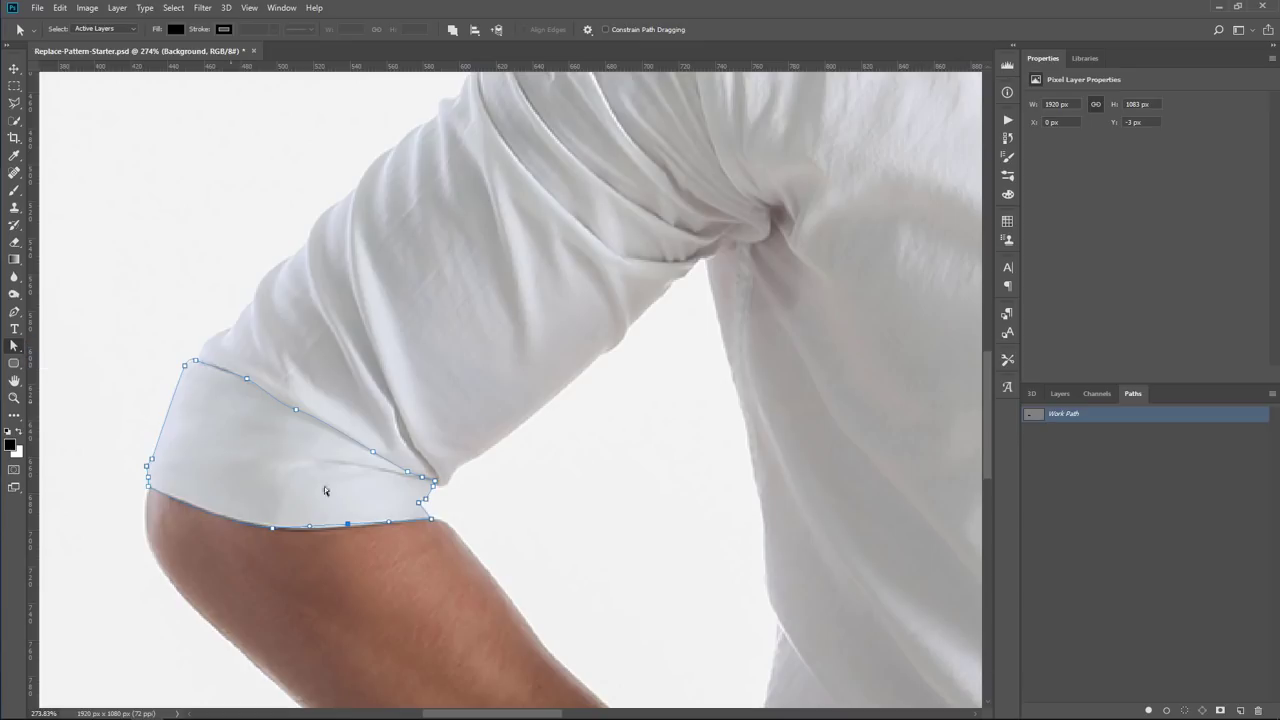
drag(350, 530, 355, 528)
key(p)
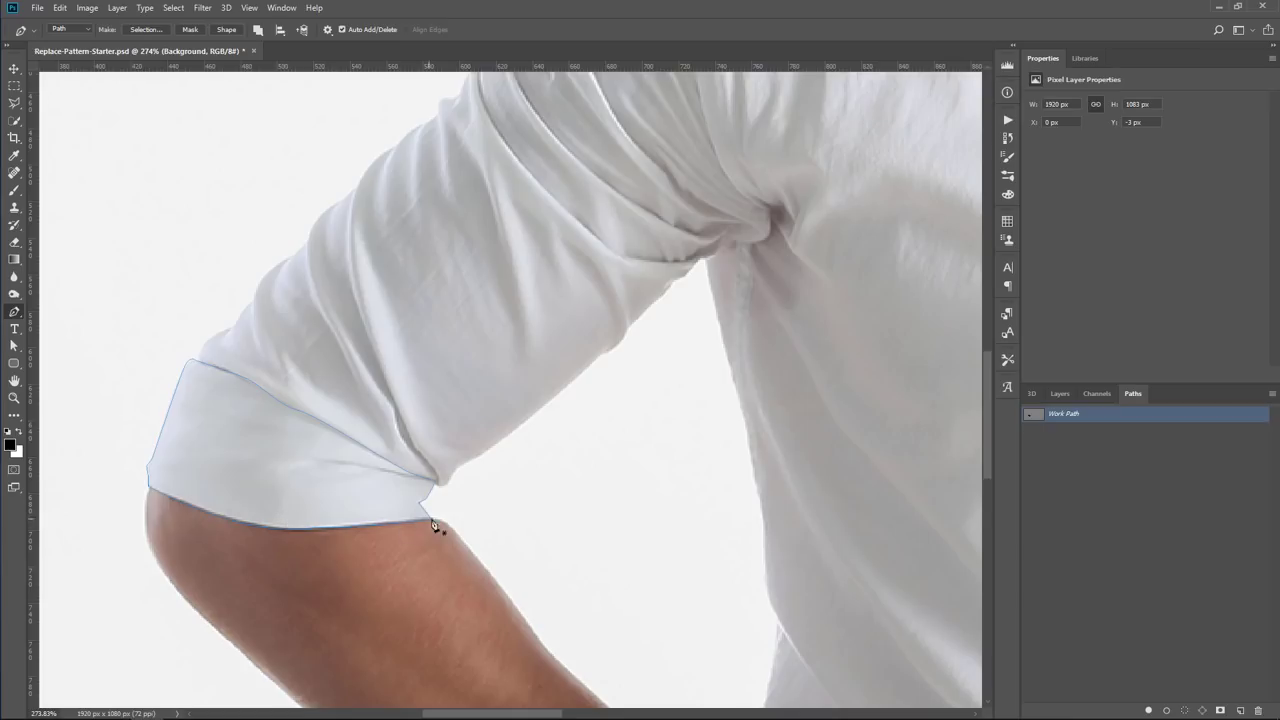
click(429, 498)
- Save the work path as "Sleeve Bottom", deselect it and activate it again
double_click(1061, 414)
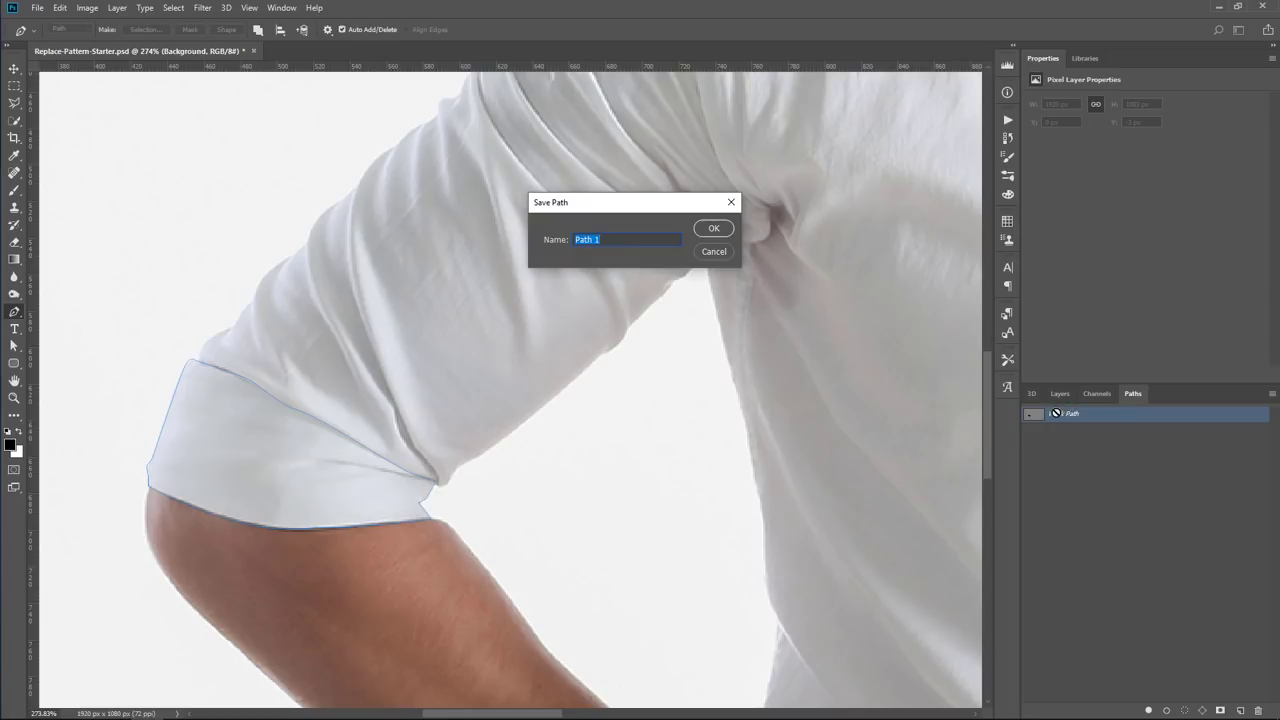
text(Sleeve Bottom)
key(Return)
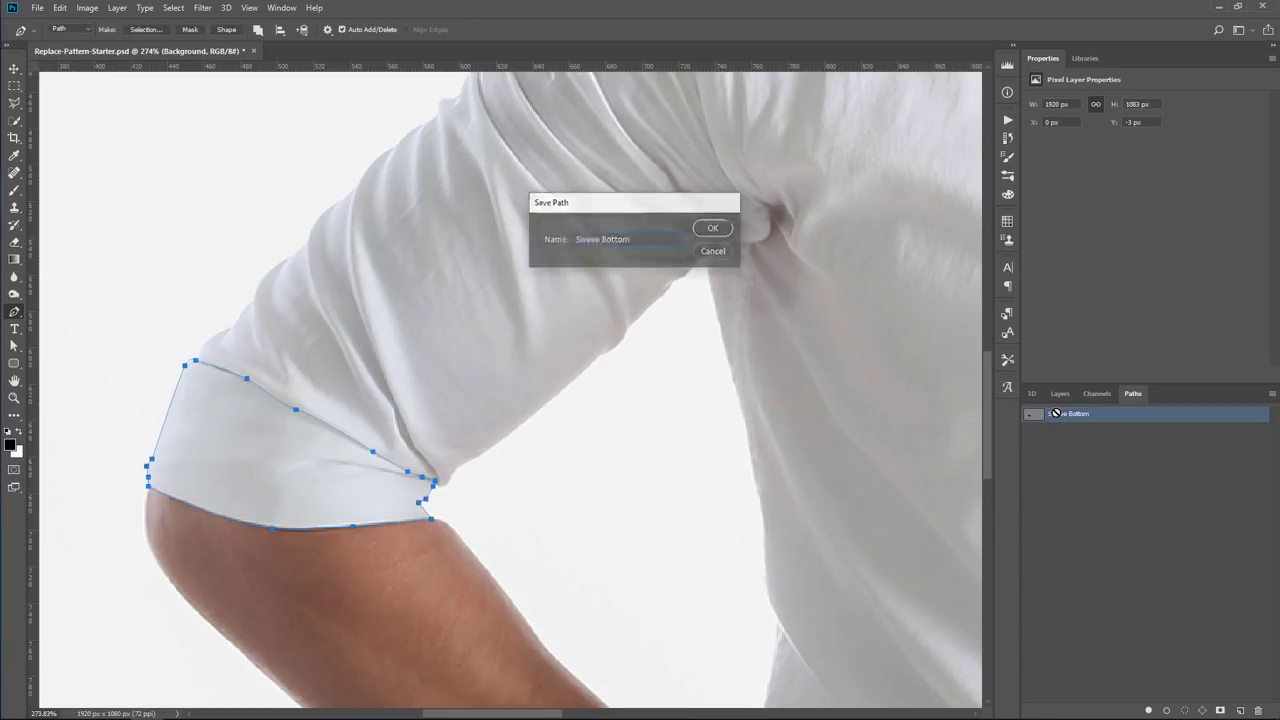
click(1077, 462)
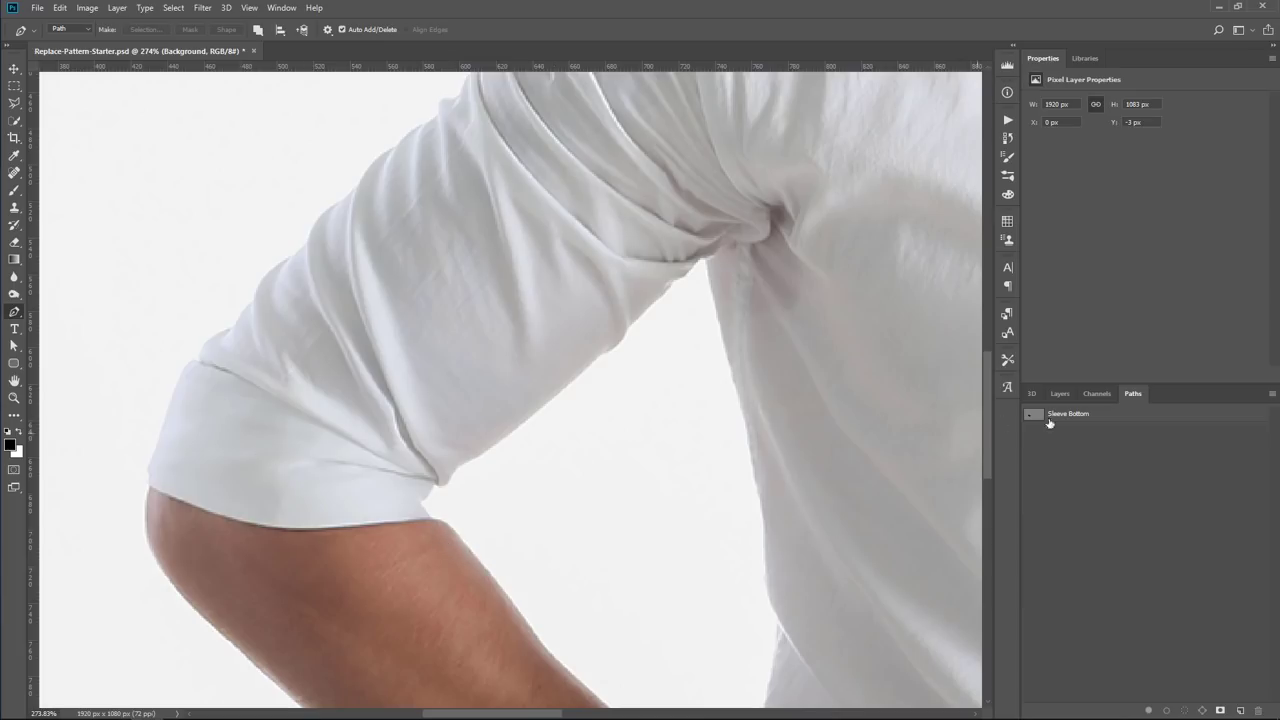
click(1117, 420)
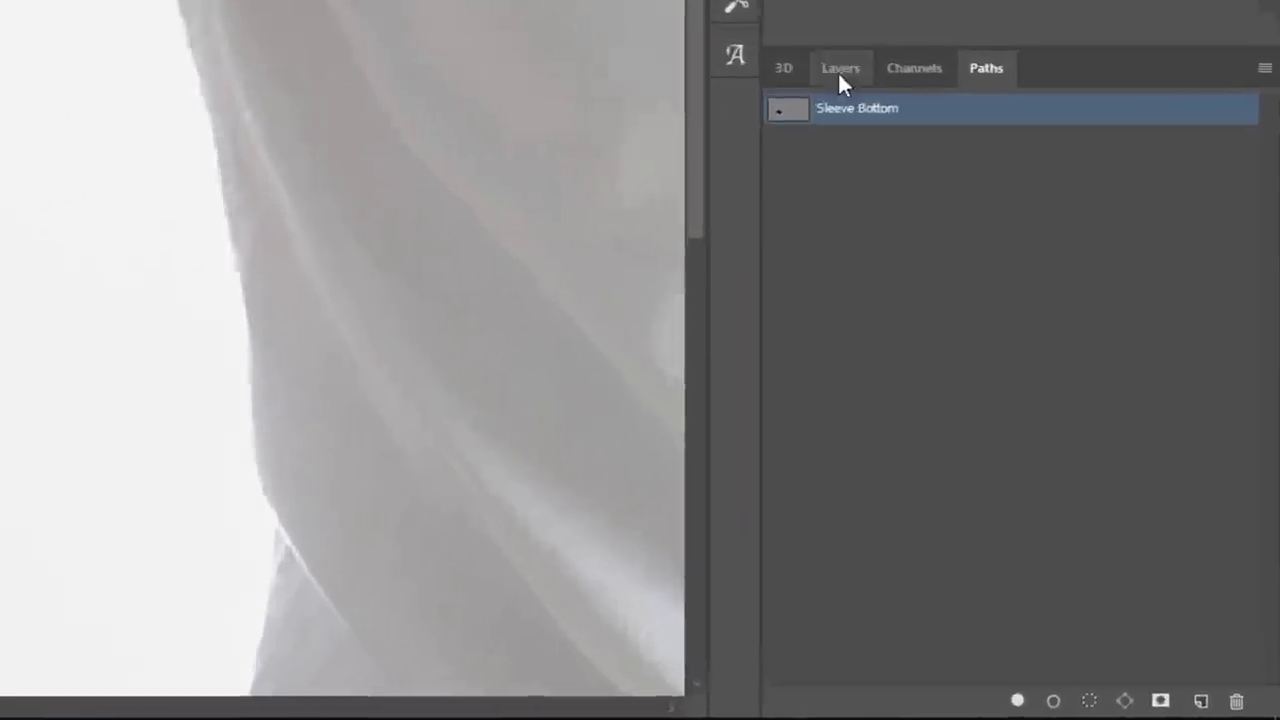
- Duplicate the Background layer and hide the original
click(964, 256)
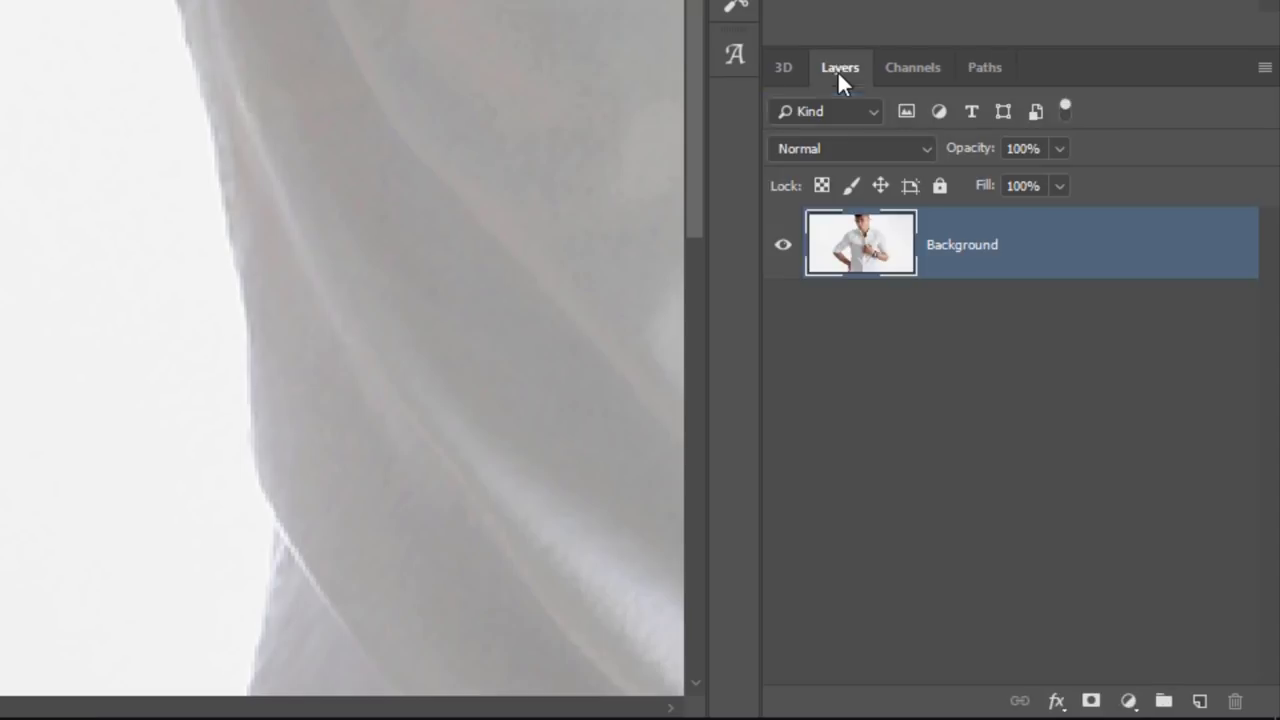
drag(873, 262, 1200, 701)
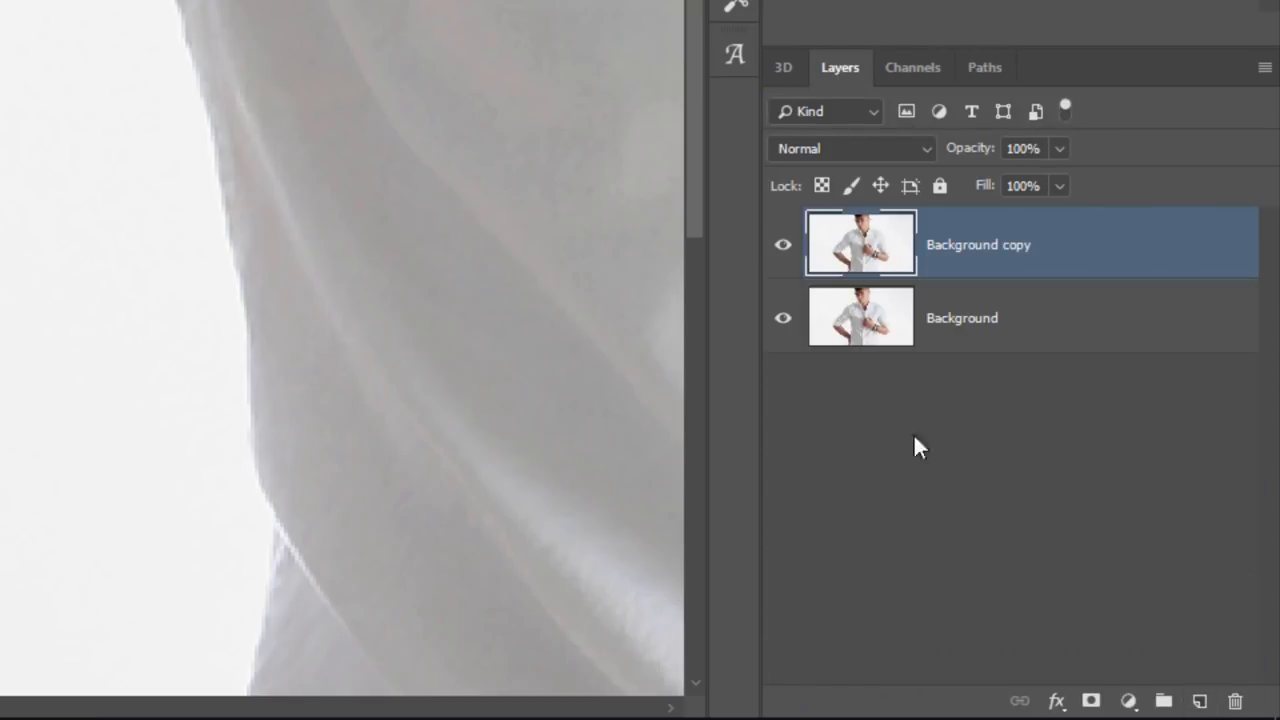
click(783, 320)
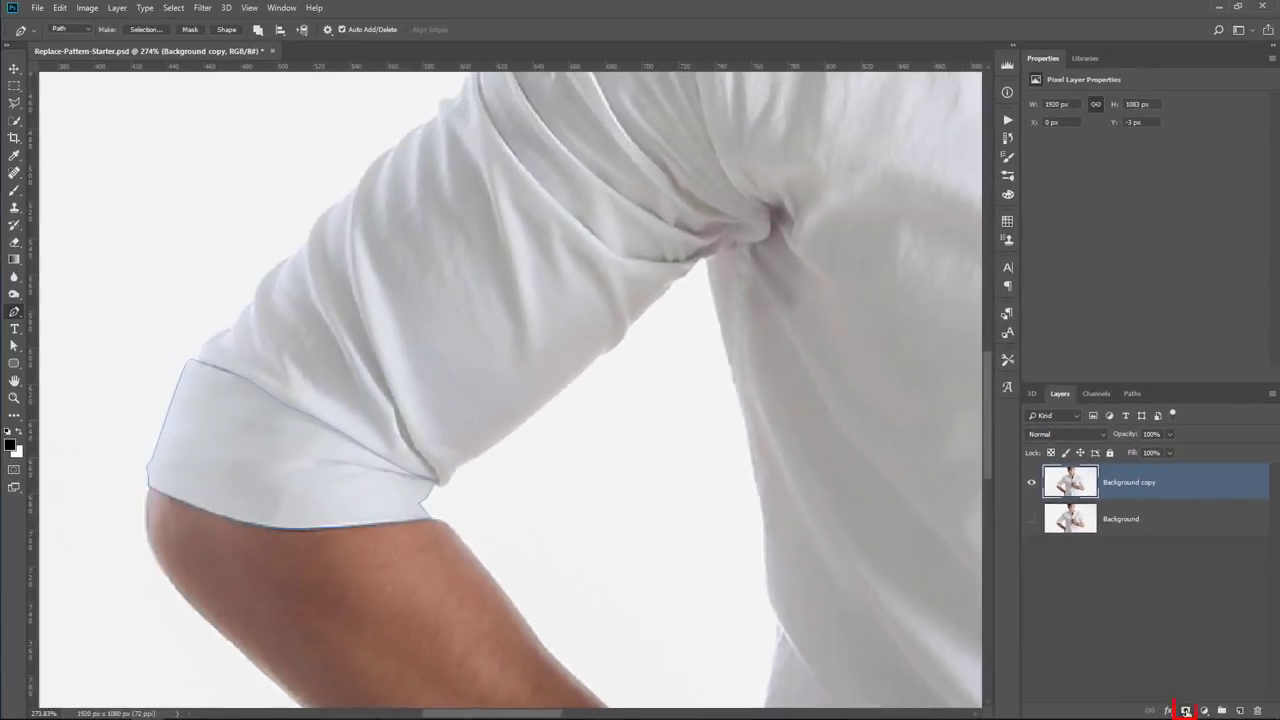
- Add the Sleeve Bottom path as a vector mask to Background copy and adjust the mask's anchor point midway along the fold edge
ctrl+click(1185, 711)
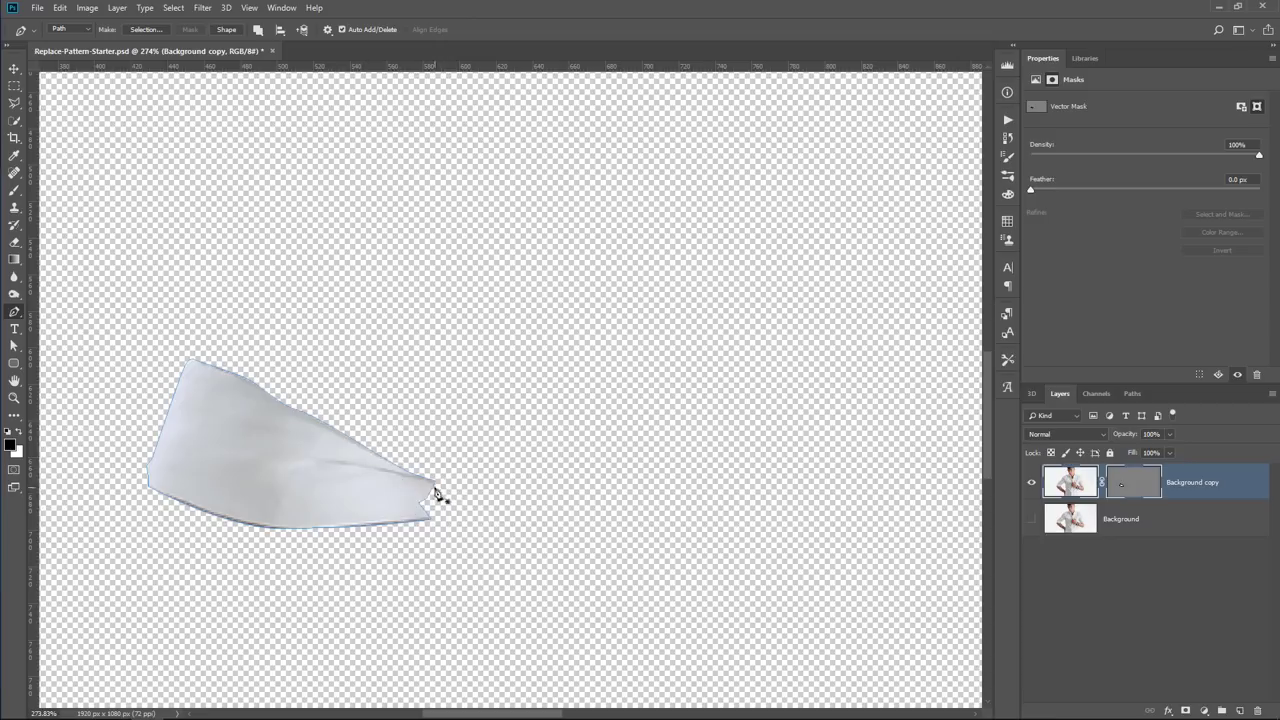
click(22, 347)
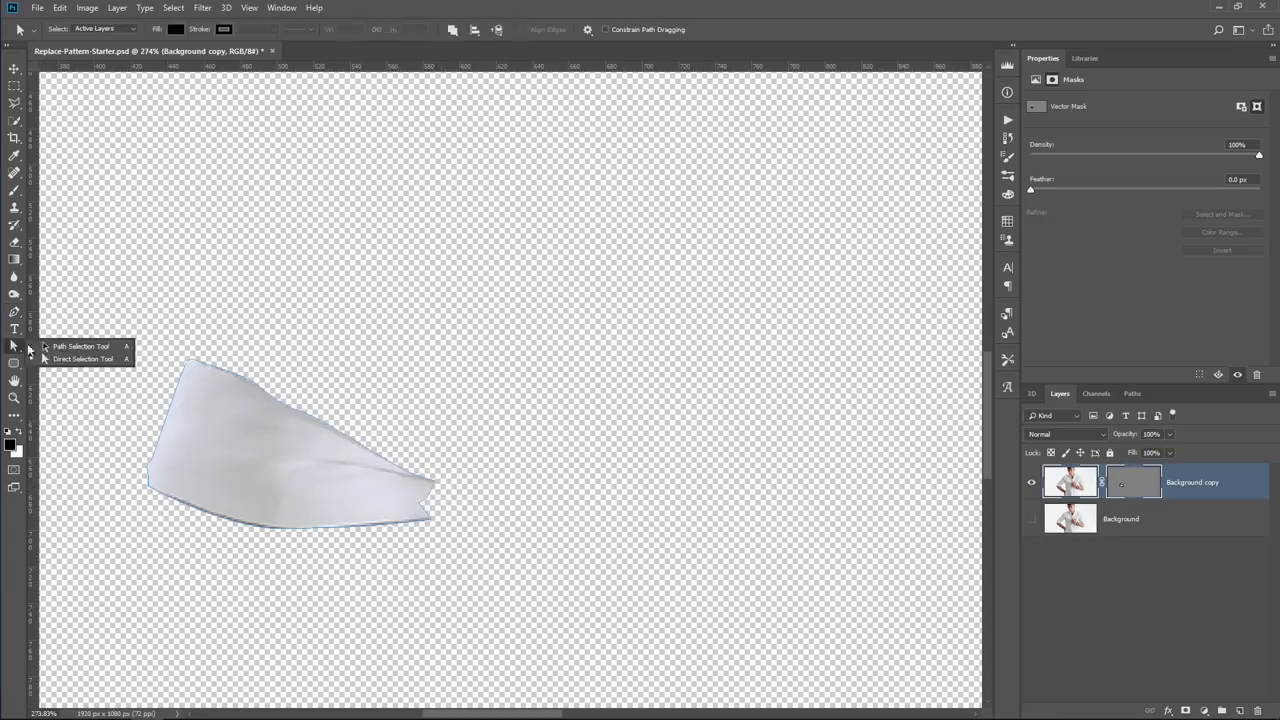
click(70, 359)
click(297, 411)
mouse_move(298, 415)
mouse_down()
mouse_move(320, 383)
mouse_move(295, 408)
mouse_up()
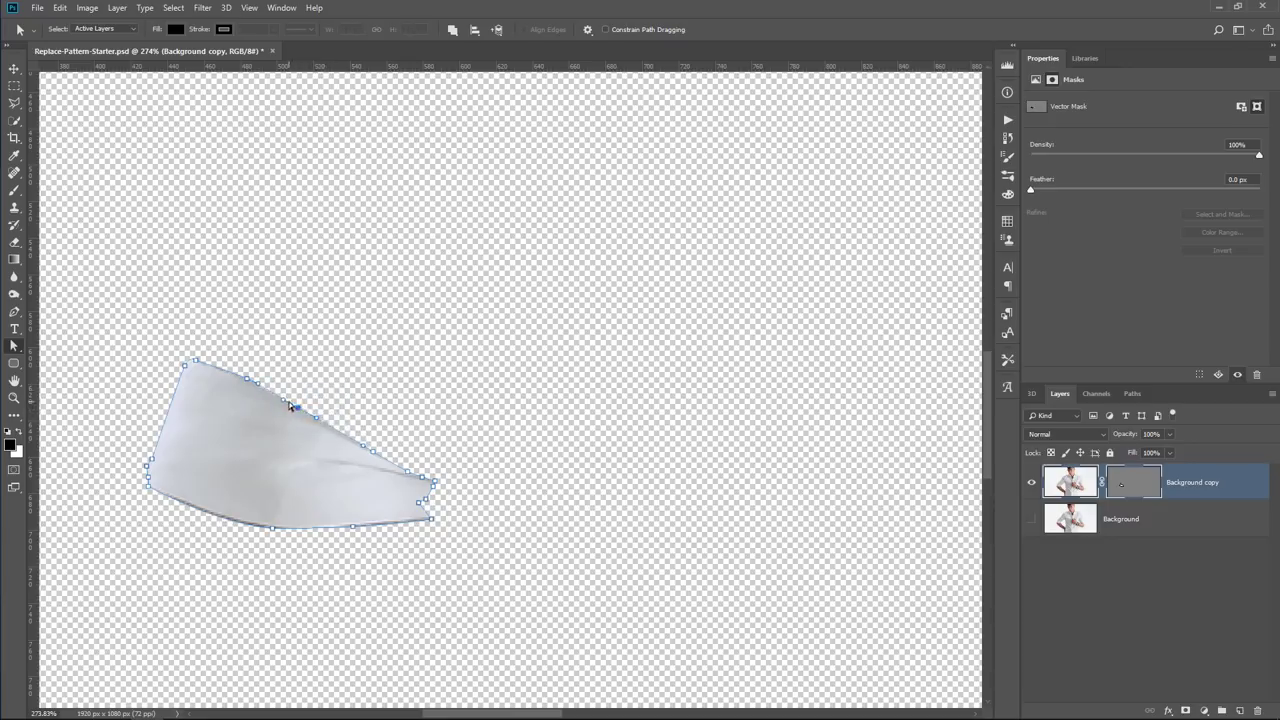
click(323, 400)
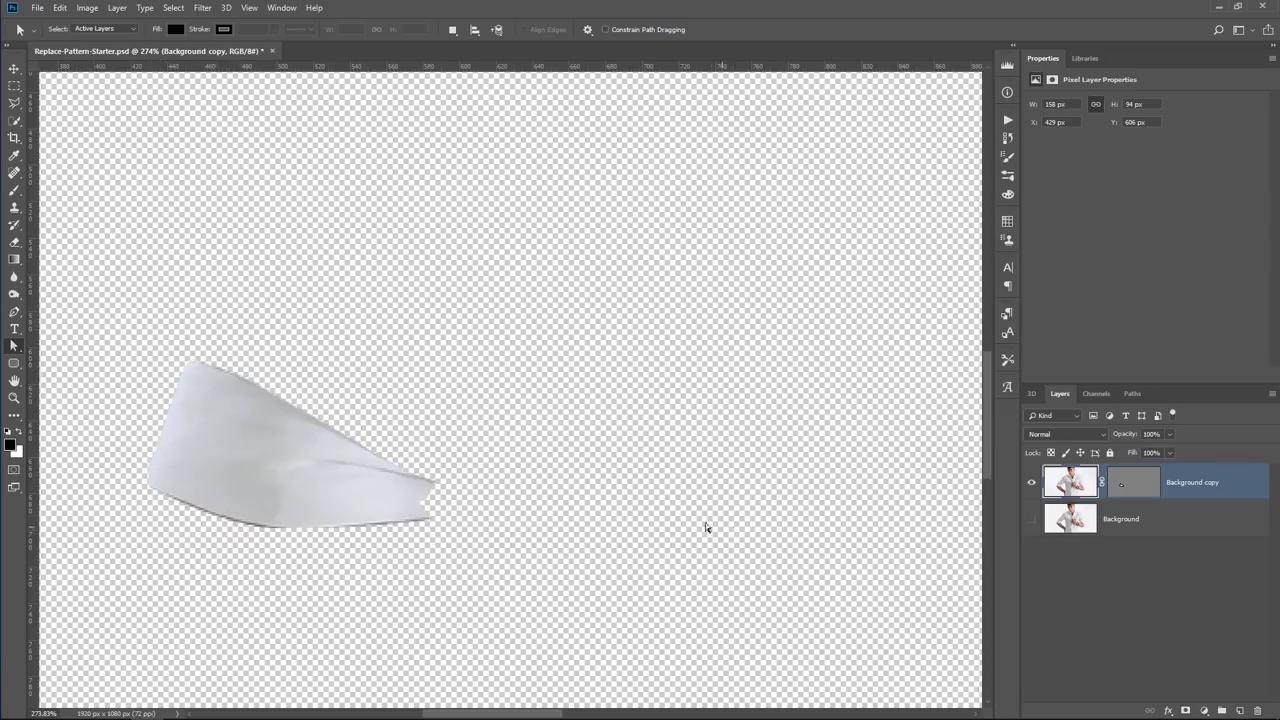
- Set the feather of Background copy's vector mask to 1.0 px and deselect the layer
click(1126, 490)
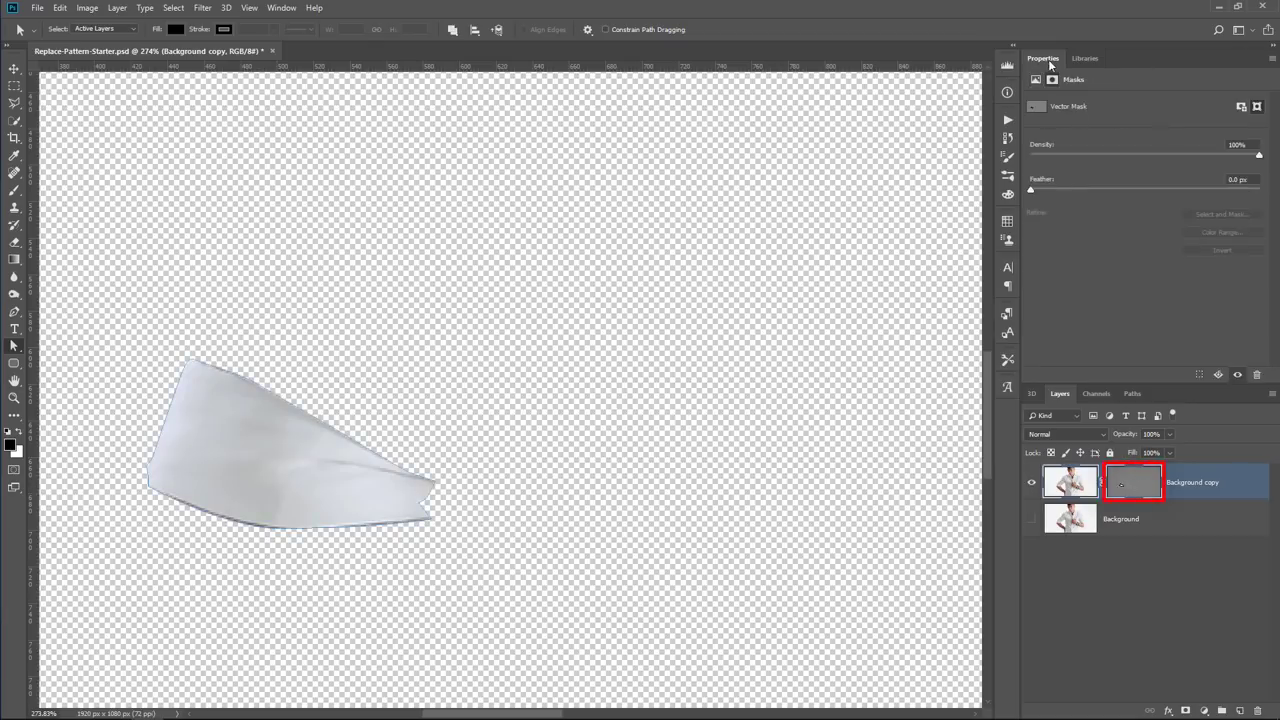
drag(1032, 193, 1043, 193)
click(1098, 604)
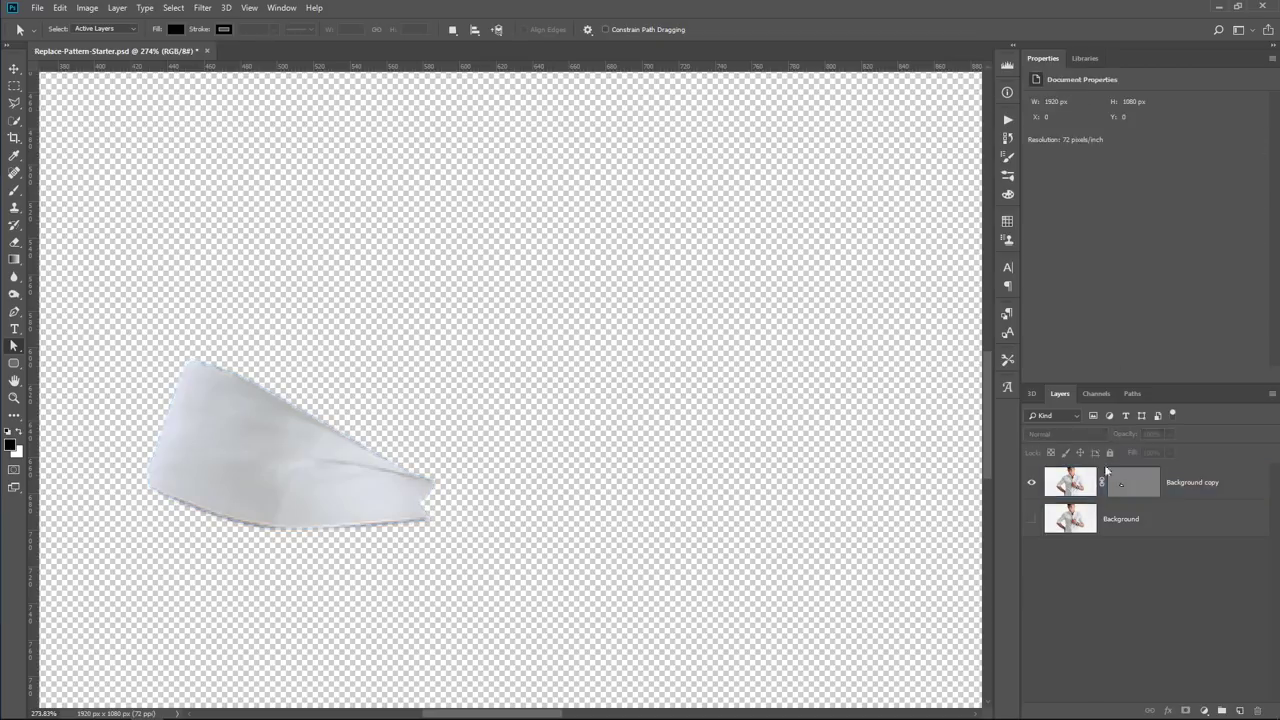
- Add a solid color fill layer with color 535353 directly beneath Background copy and reselect the copy's vector mask
click(1208, 706)
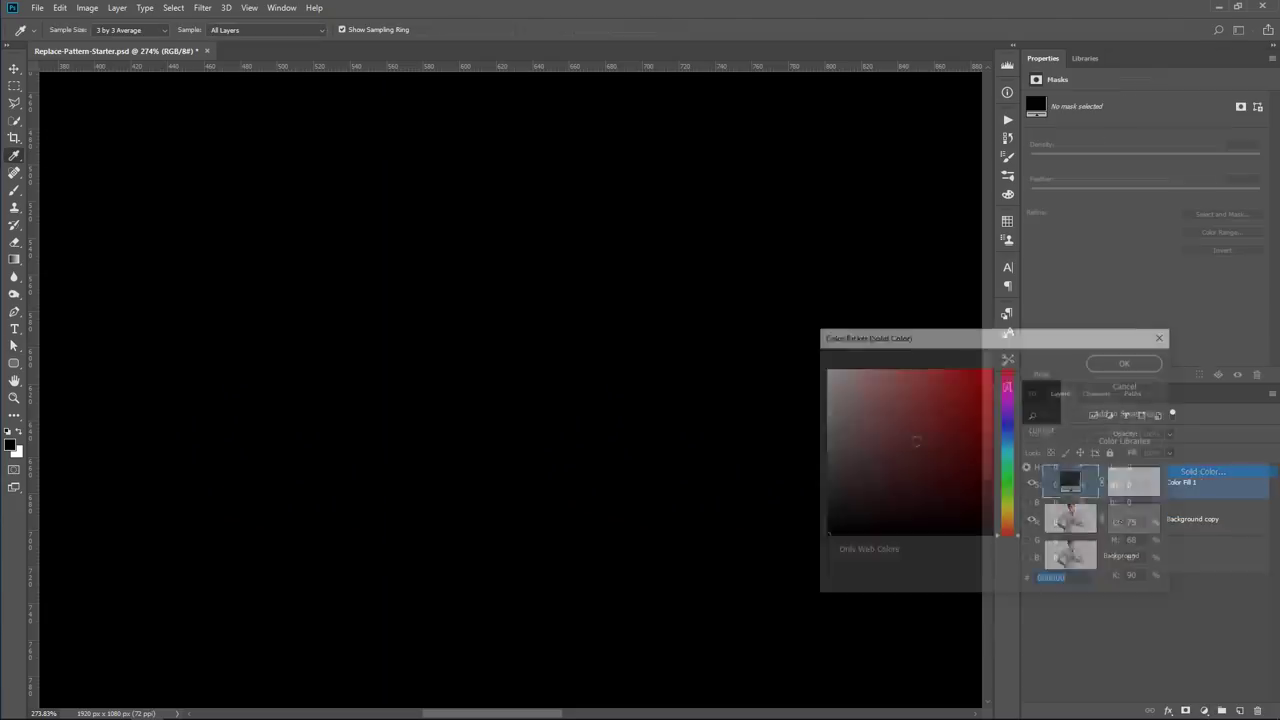
click(1195, 478)
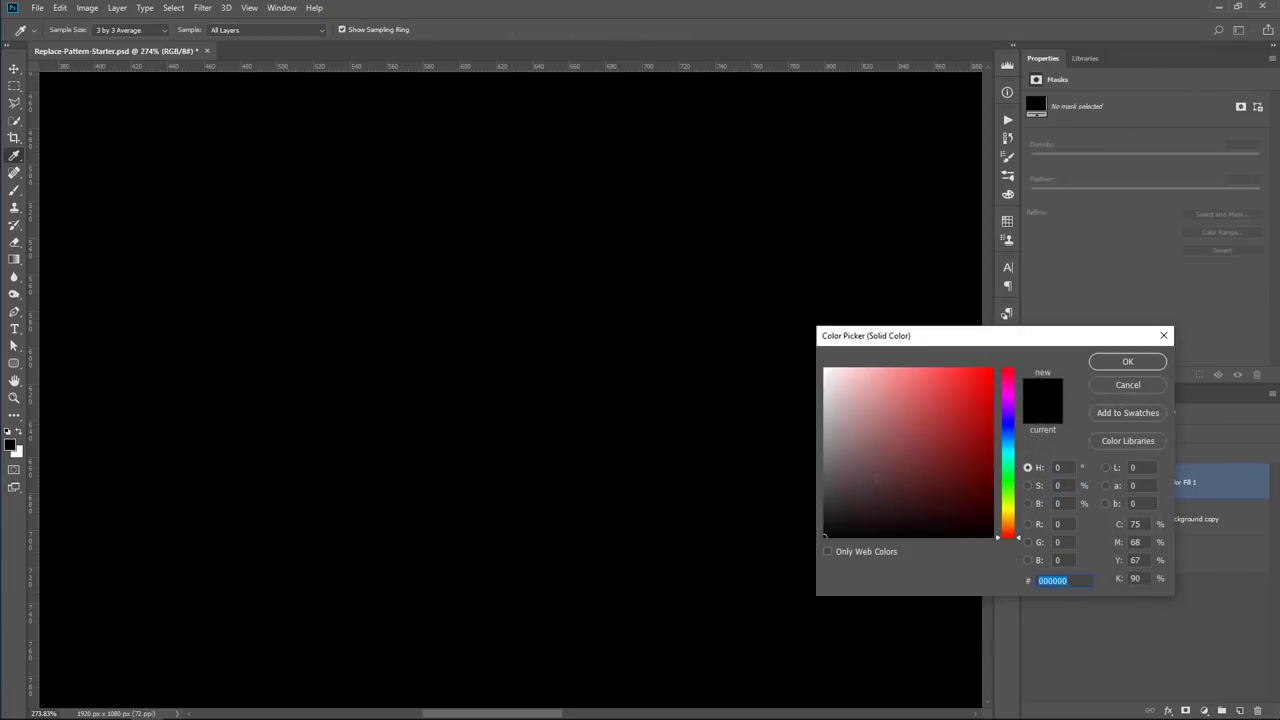
text(535353)
click(1100, 364)
drag(1085, 562, 1088, 550)
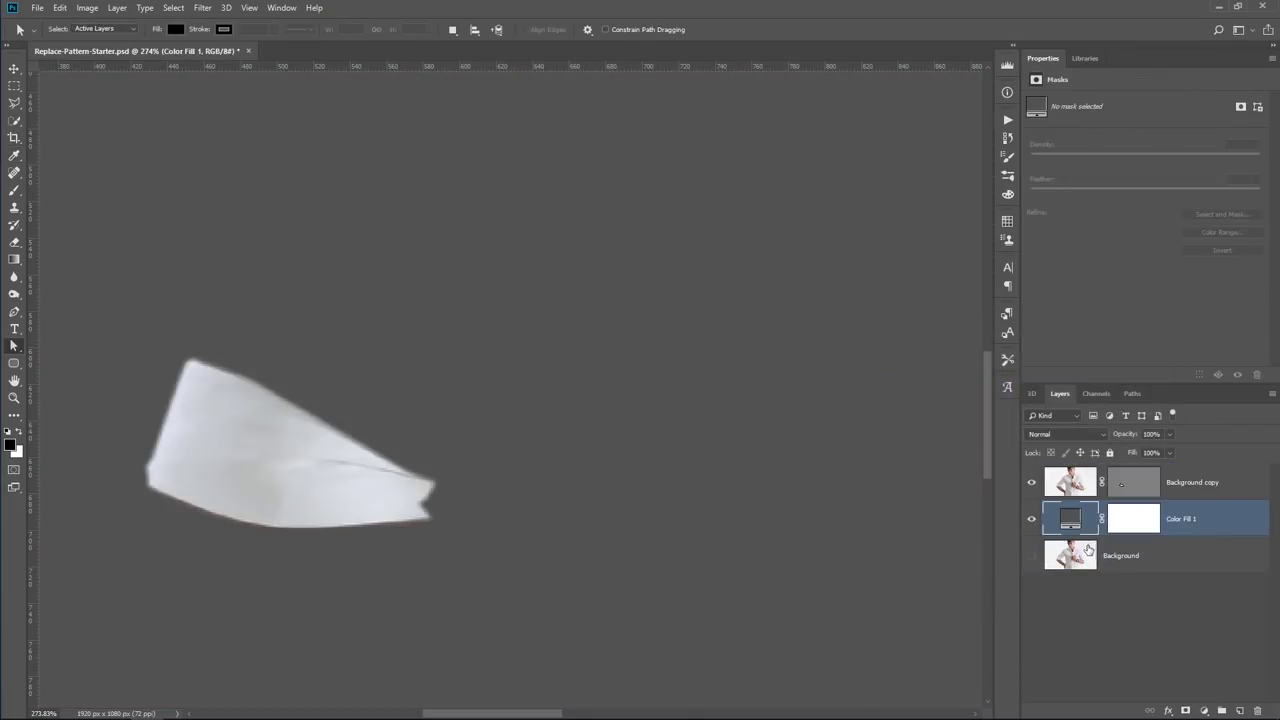
click(1140, 486)
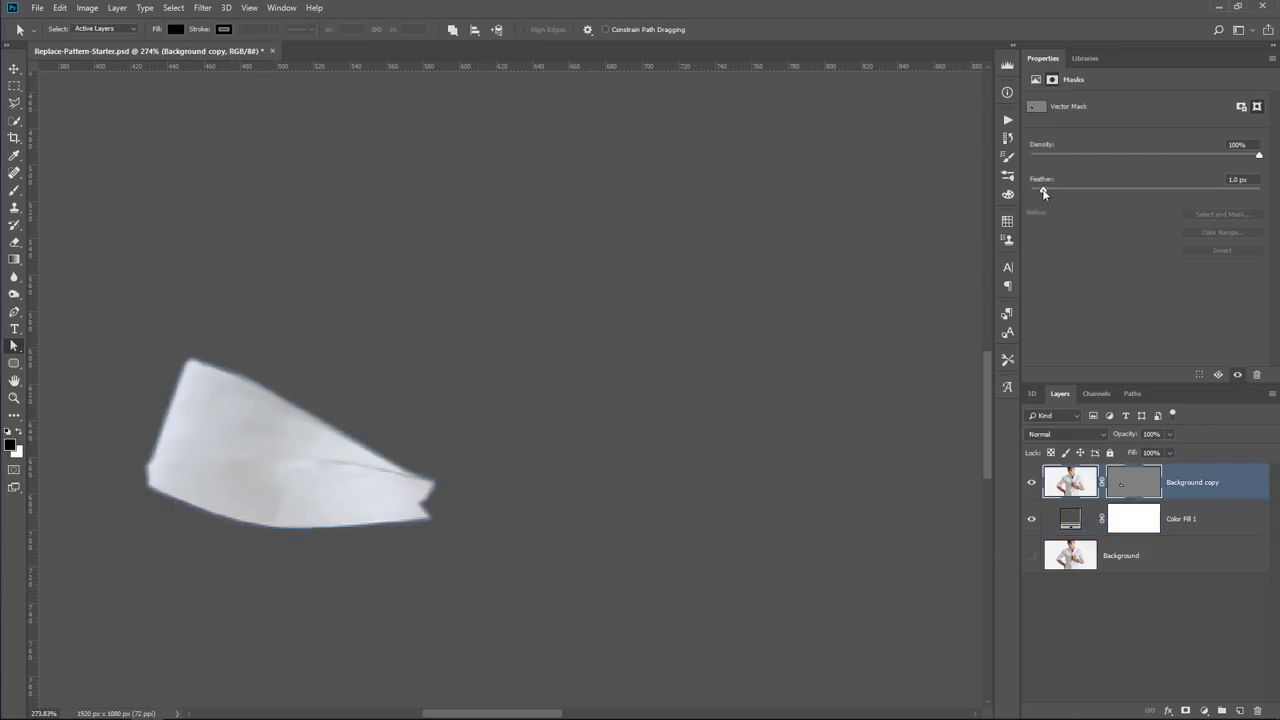
- Reset the feather of Background copy's vector mask to 0.0 px and check the masked cuff's edge at 100% zoom
drag(1046, 194, 1031, 193)
click(509, 433)
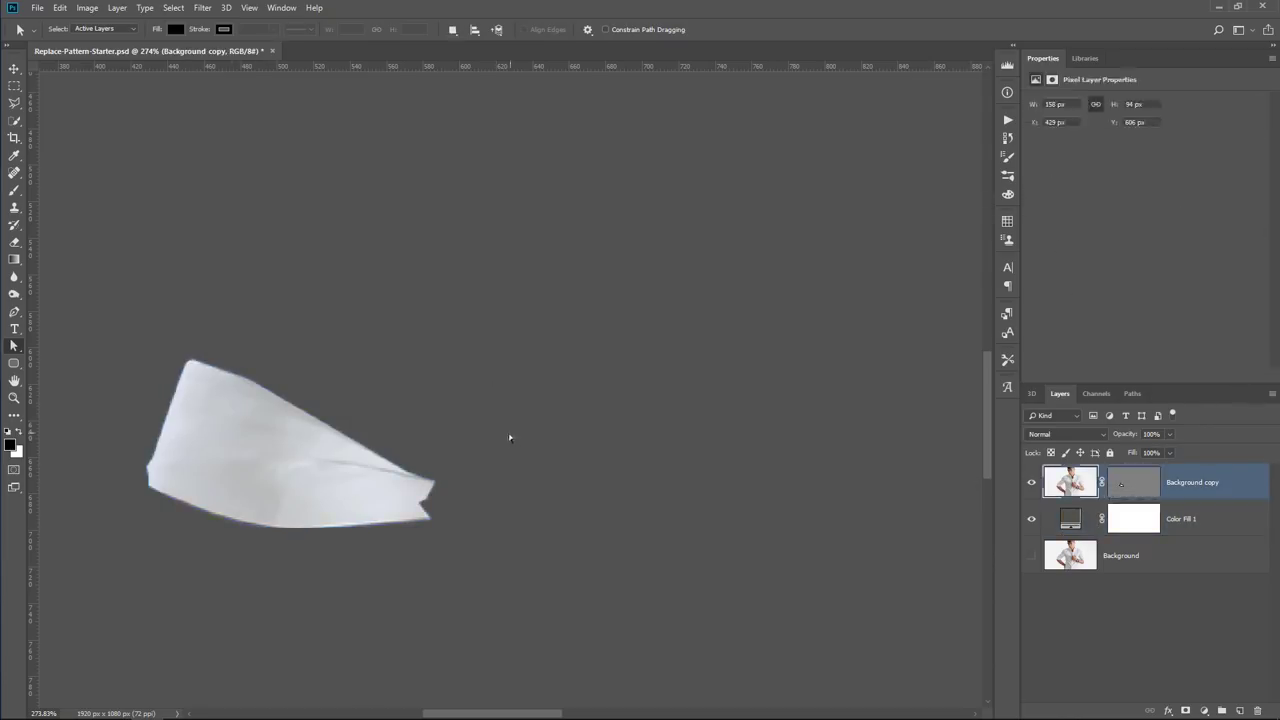
double_click(14, 398)
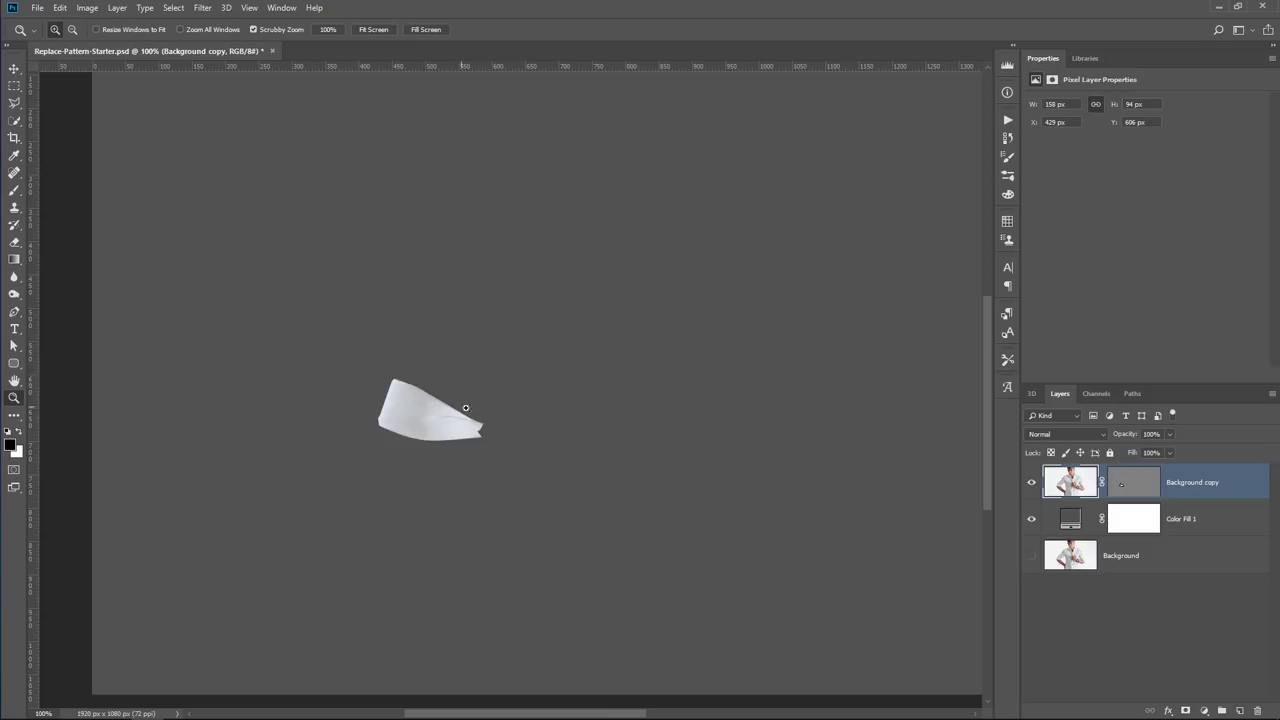
click(1126, 488)
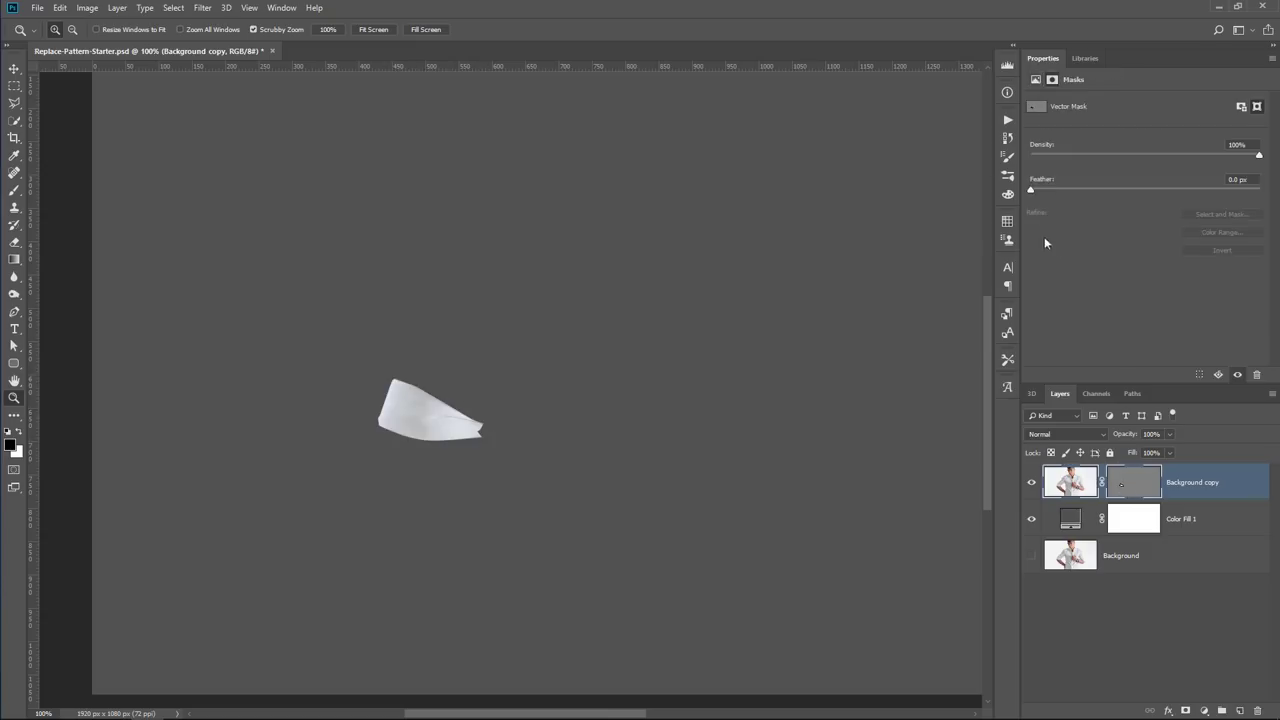
mouse_move(1038, 189)
mouse_down()
mouse_move(1053, 192)
mouse_move(1030, 191)
mouse_up()
- Delete Background copy and the Color Fill 1 layer, and make the original Background layer visible
key(BackSpace)
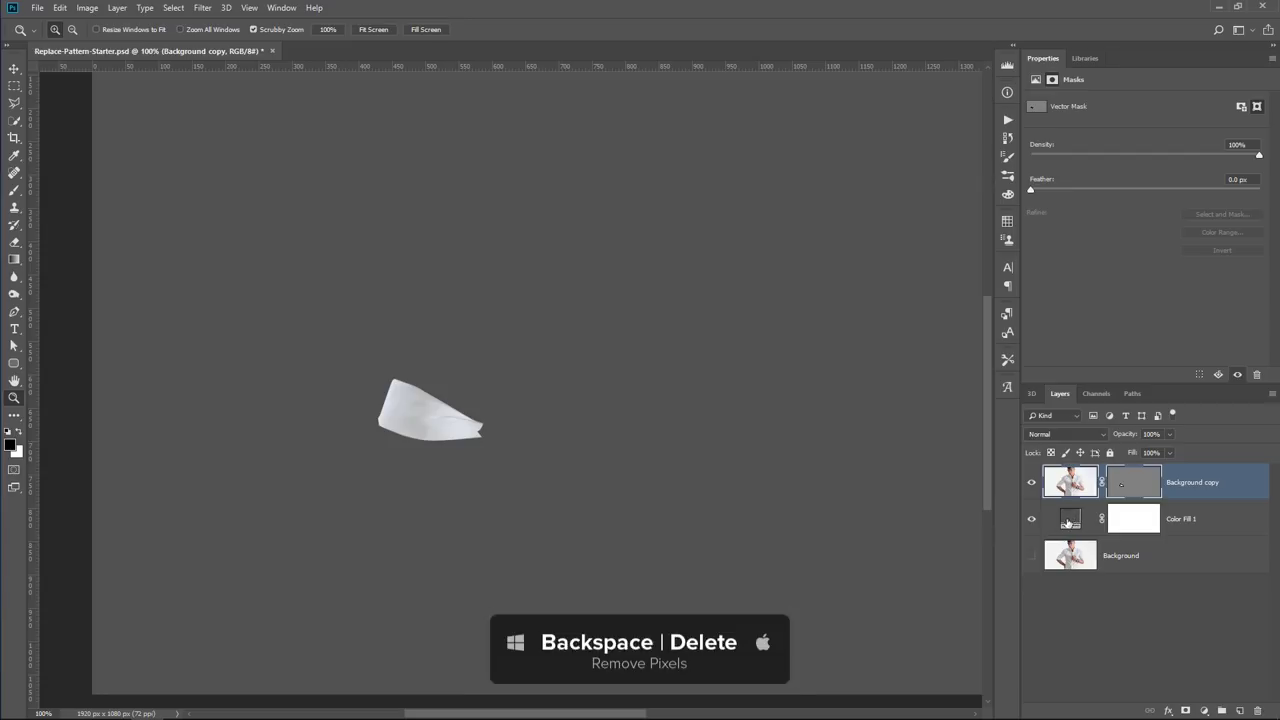
key(BackSpace)
key(BackSpace)
click(1036, 490)
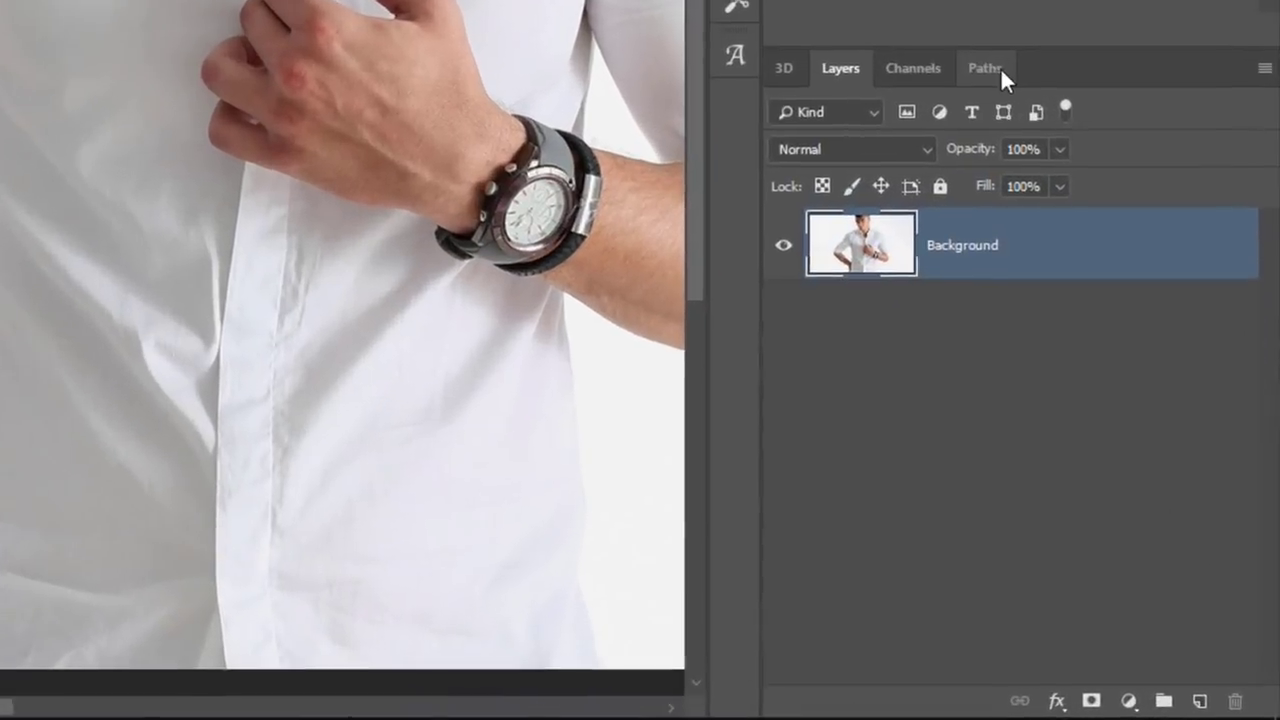
- Examine how the saved Sleeve Bottom path follows the rolled cuff, and deselect it to hide its outline
click(1078, 273)
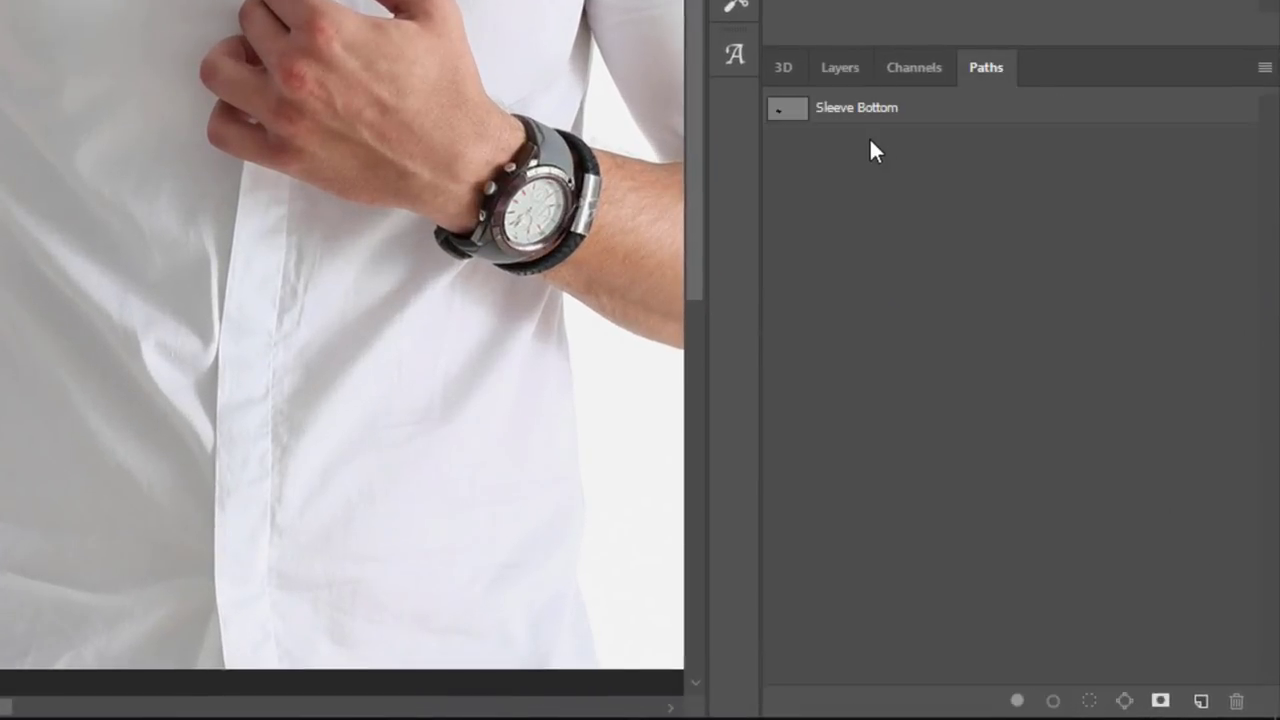
click(832, 110)
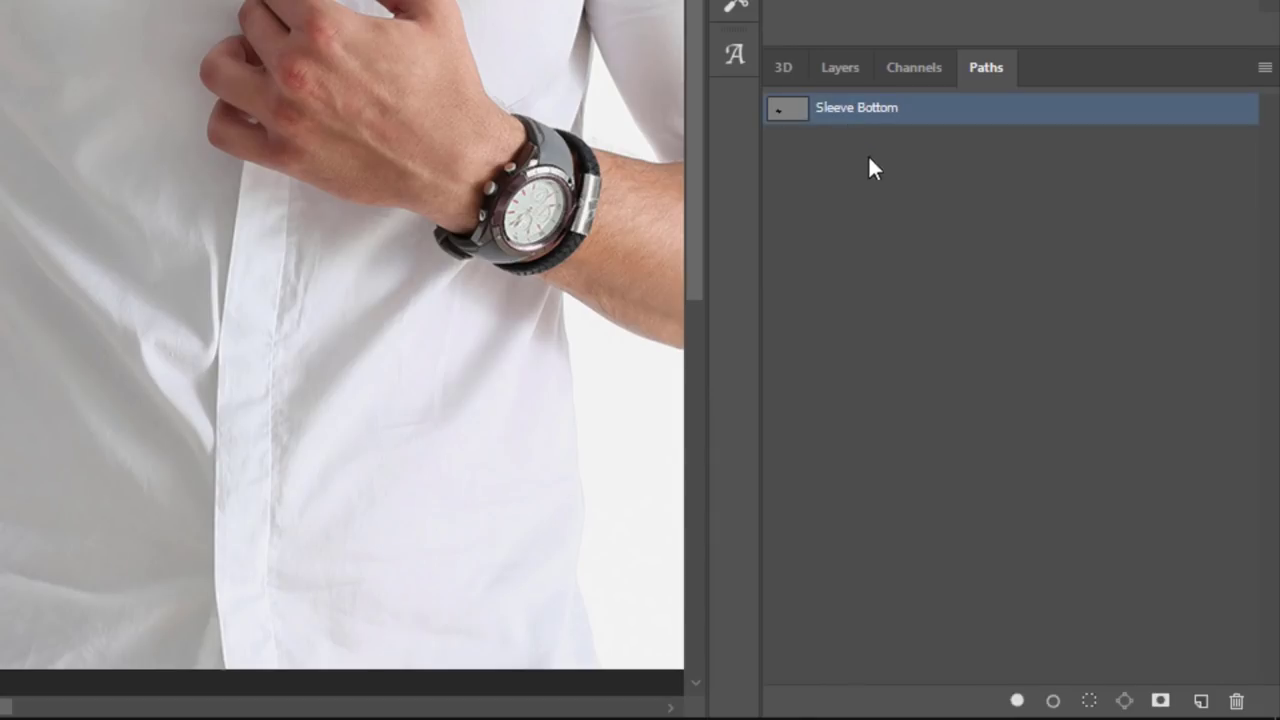
click(866, 162)
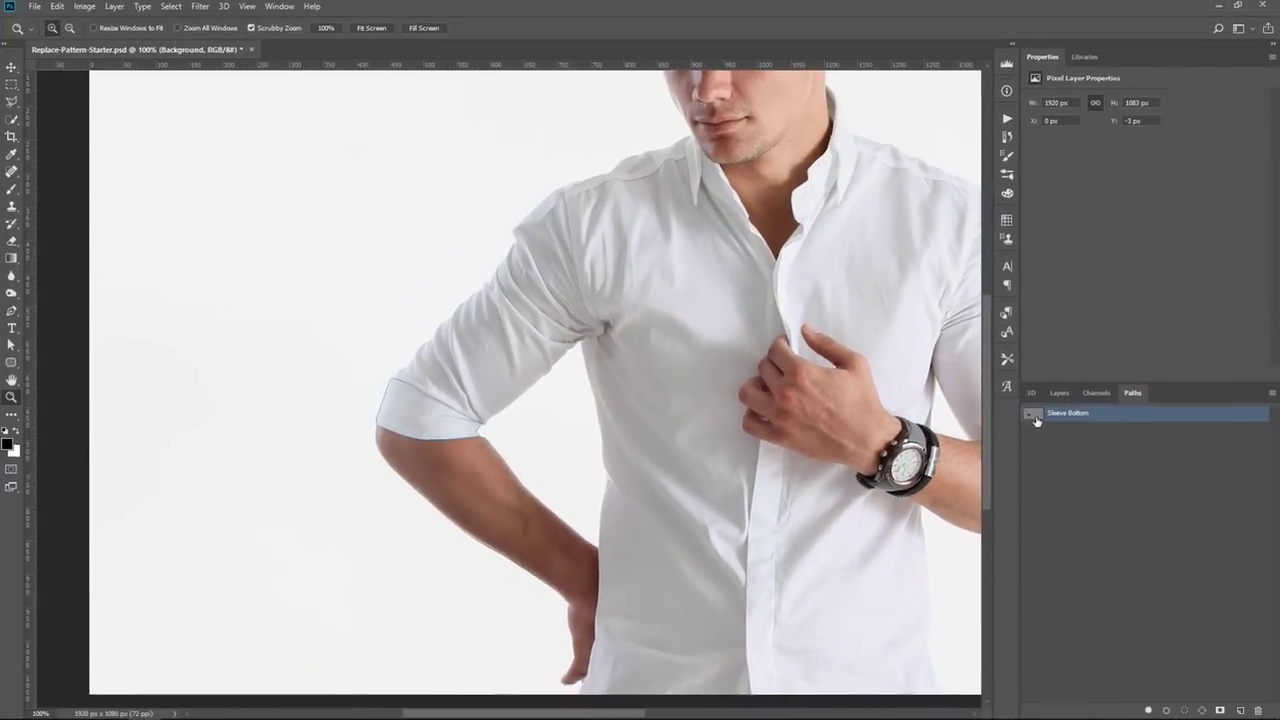
click(800, 110)
click(484, 428)
click(482, 424)
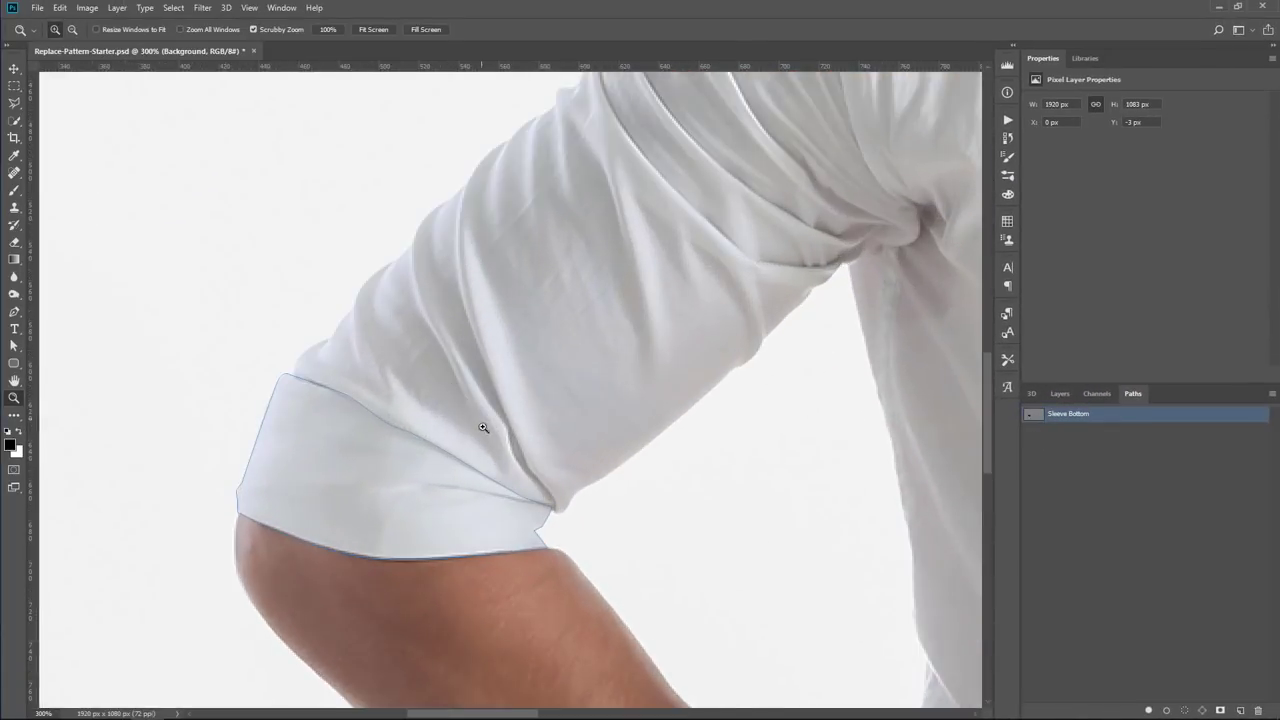
alt+click(486, 435)
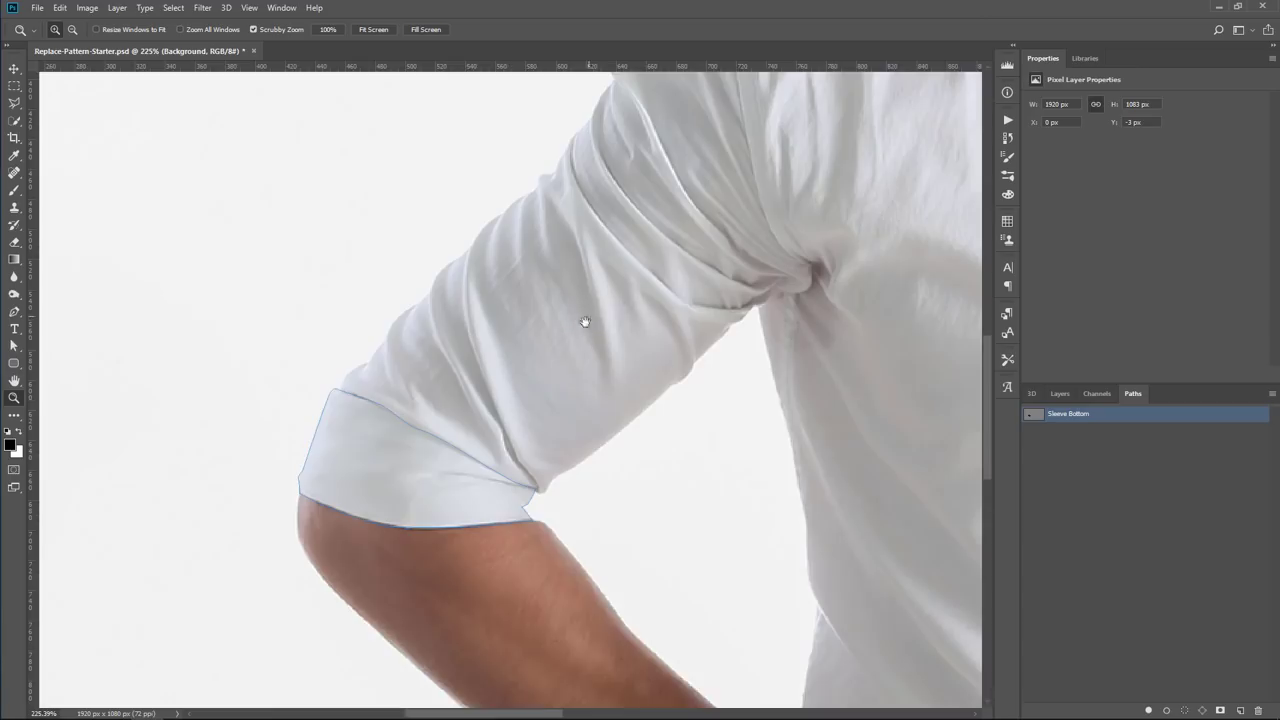
click(476, 450)
scroll(606, 240, up, 2)
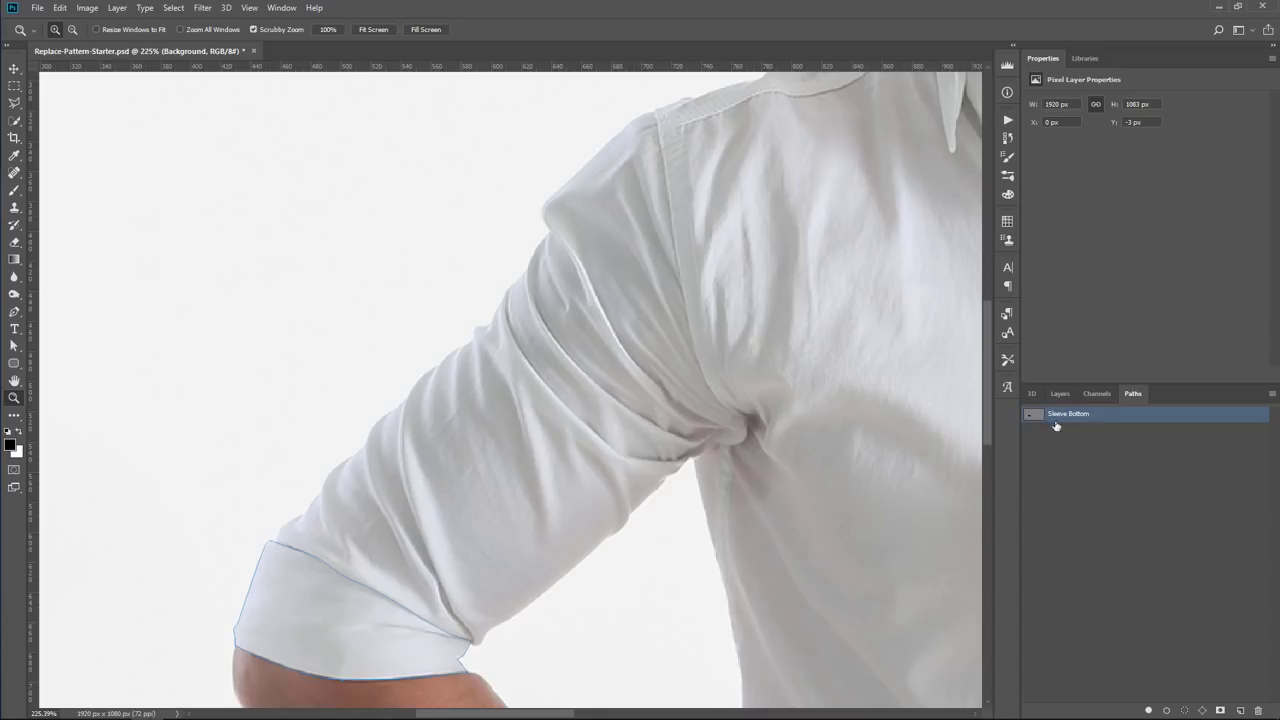
click(1135, 490)
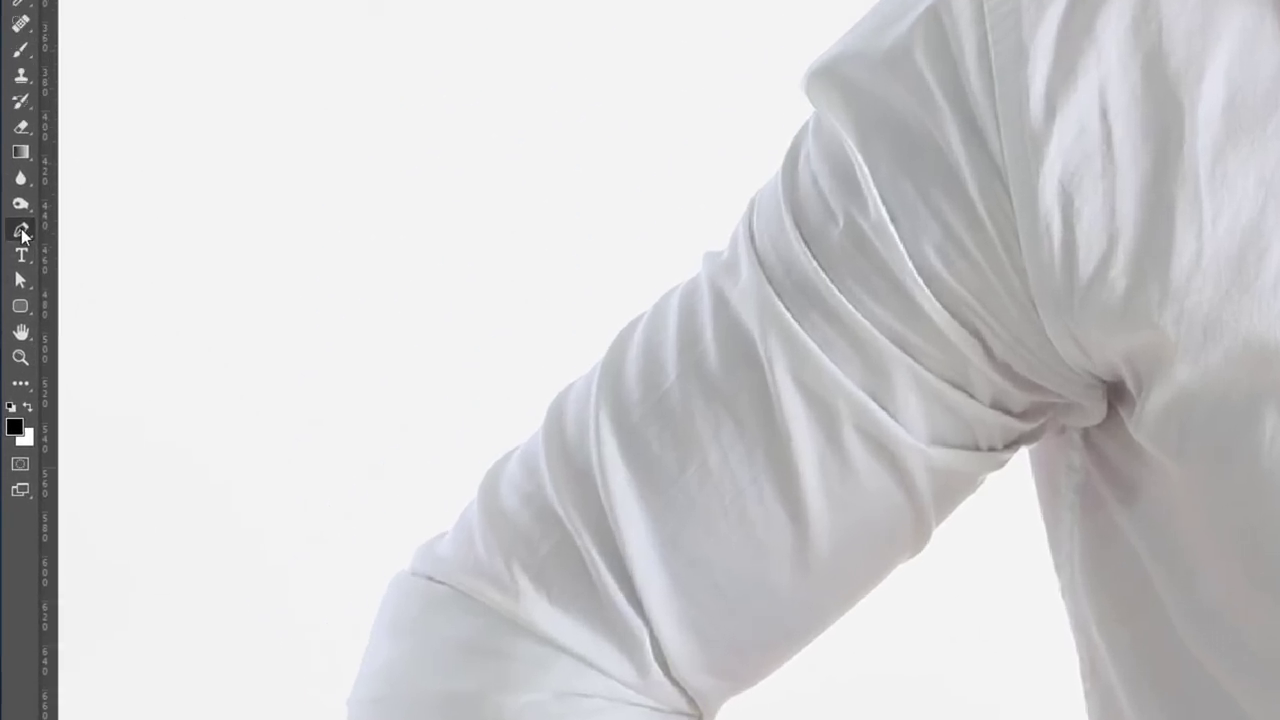
- Start a rough Curvature Pen path at the top of the shoulder seam and follow the sleeve's outer edge to the cuff fold
right_click(14, 311)
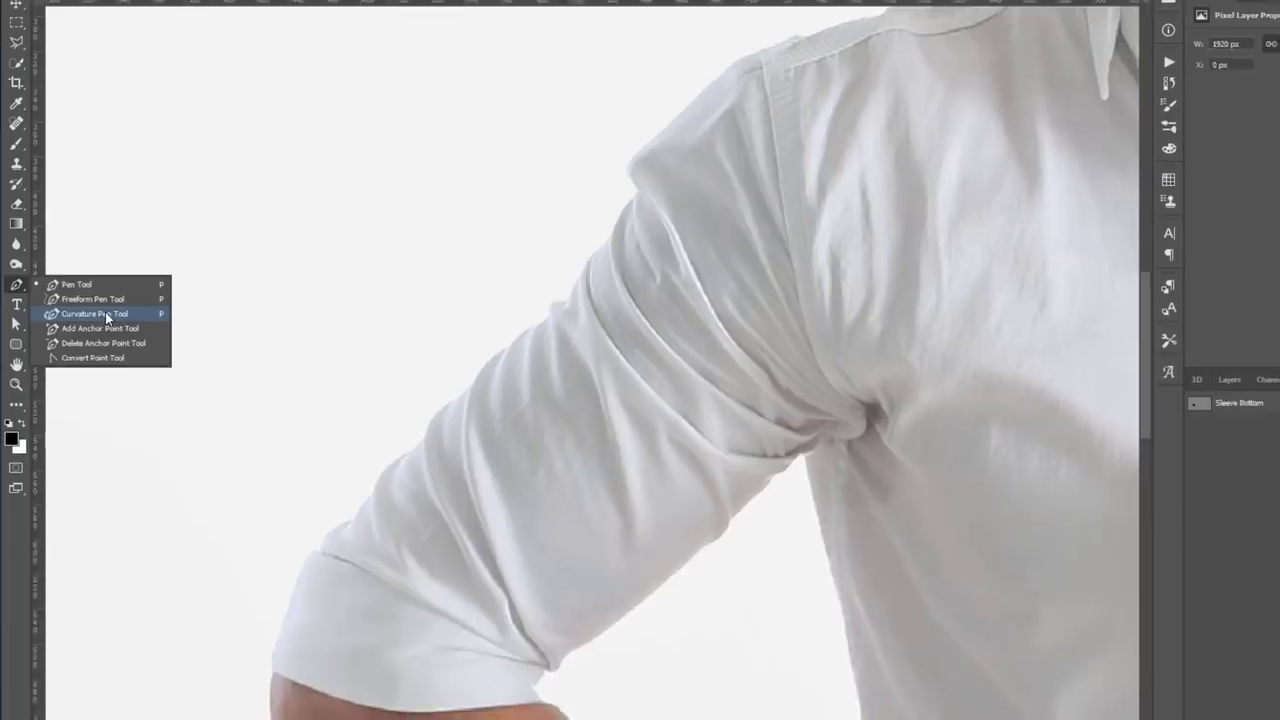
click(136, 264)
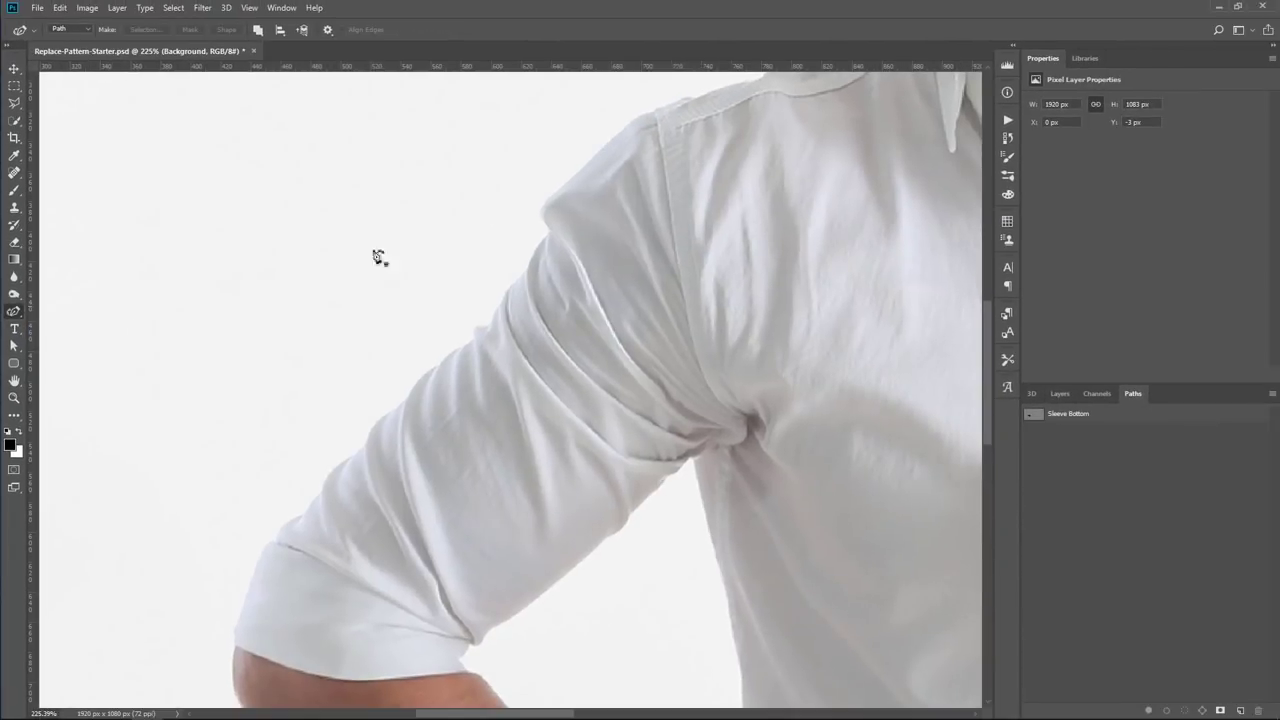
click(657, 113)
click(539, 211)
click(546, 234)
click(485, 325)
click(407, 397)
click(362, 447)
click(272, 540)
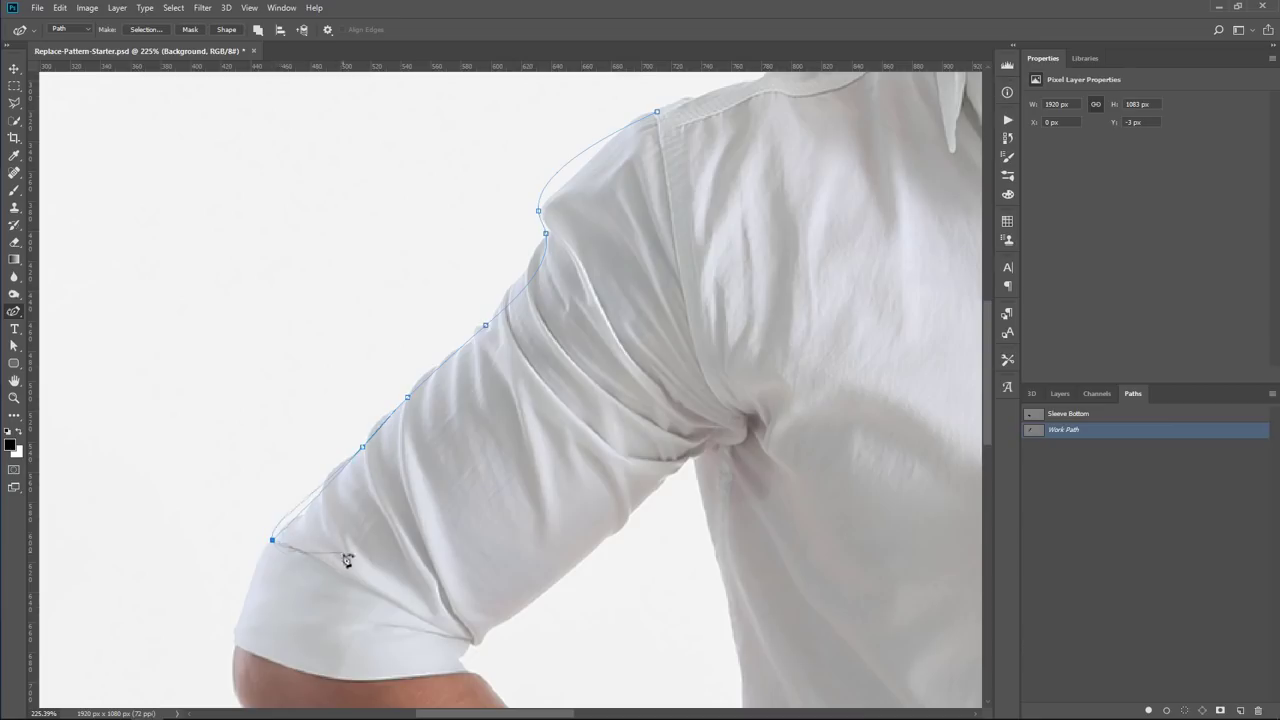
- Continue the rough path across the cuff, along the sleeve's underside, around the armpit and up the seam, closing it at the shoulder
click(469, 644)
click(494, 626)
click(613, 534)
click(702, 452)
click(741, 442)
click(748, 419)
click(697, 356)
click(657, 112)
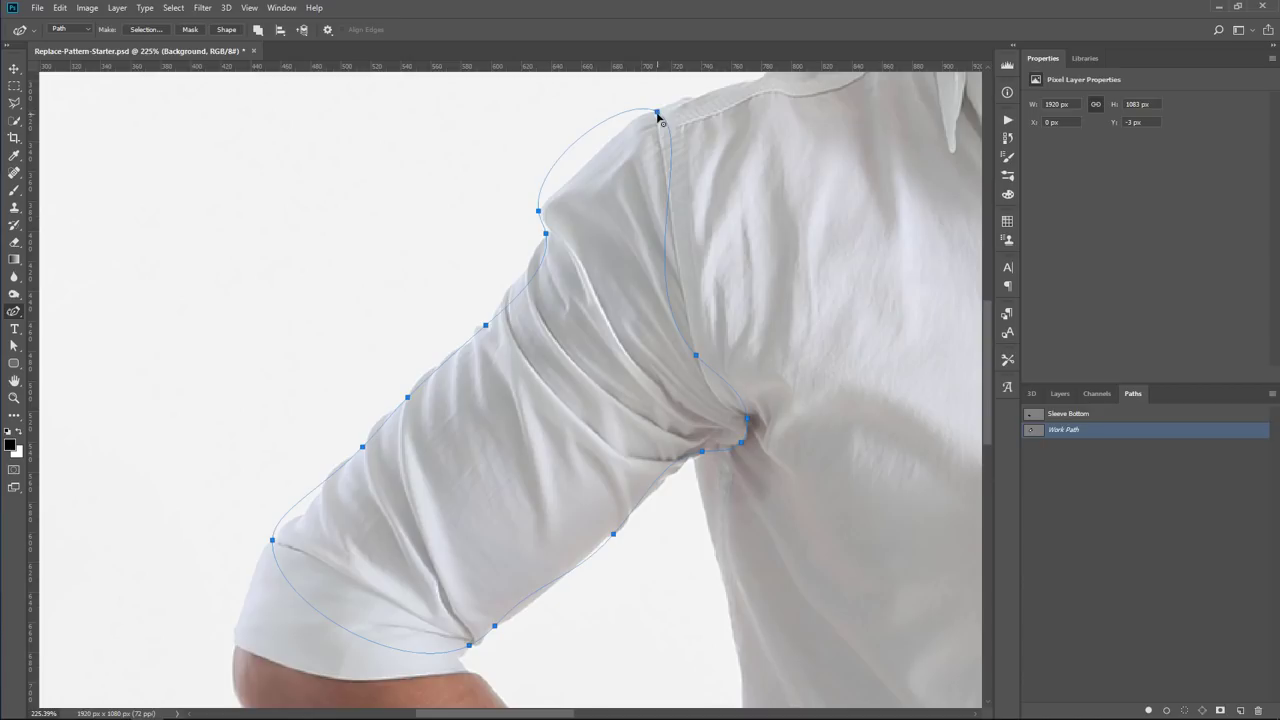
- Refine the path over the shoulder with extra anchor points and sharp corners down to the notch below the upper fold
drag(657, 113, 662, 124)
ctrl+click(641, 118)
drag(641, 118, 643, 117)
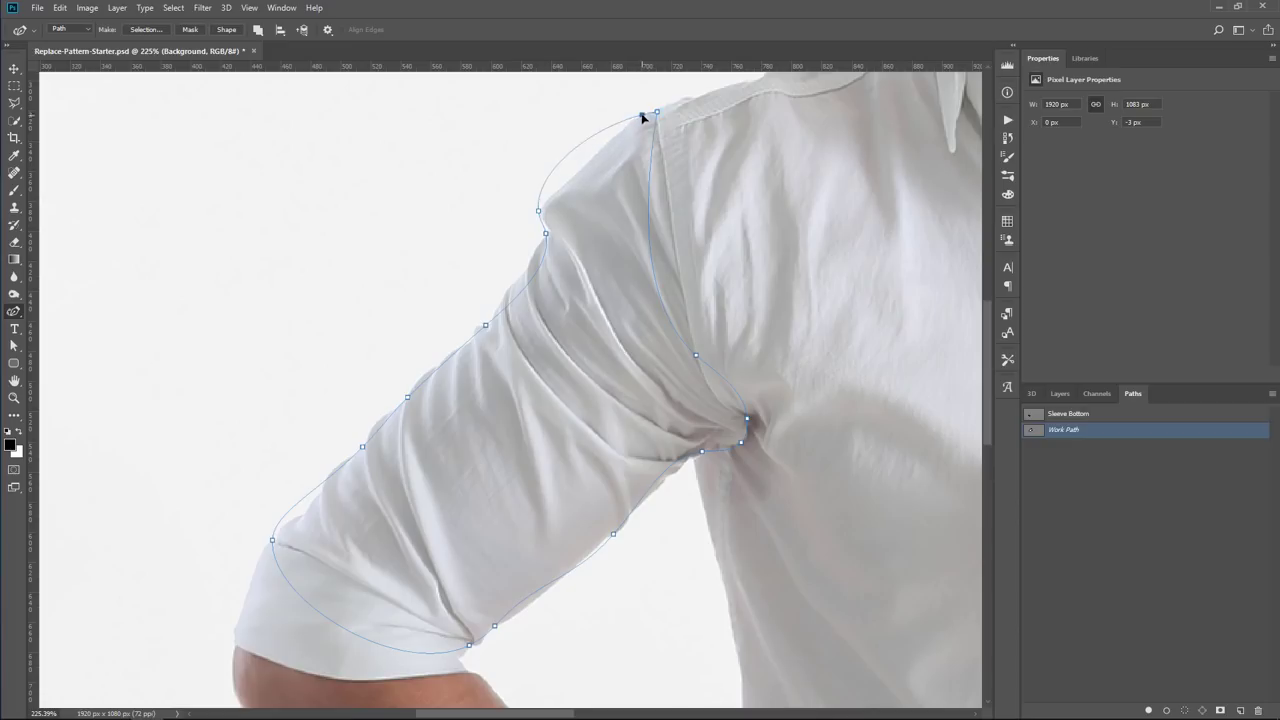
ctrl+click(538, 211)
drag(580, 162, 586, 162)
ctrl+click(620, 133)
ctrl+click(546, 233)
- Add anchor points along the upper arm's outer edge so the path follows the fabric folds below the notch
click(525, 269)
click(515, 282)
click(498, 308)
click(508, 290)
click(475, 328)
click(470, 339)
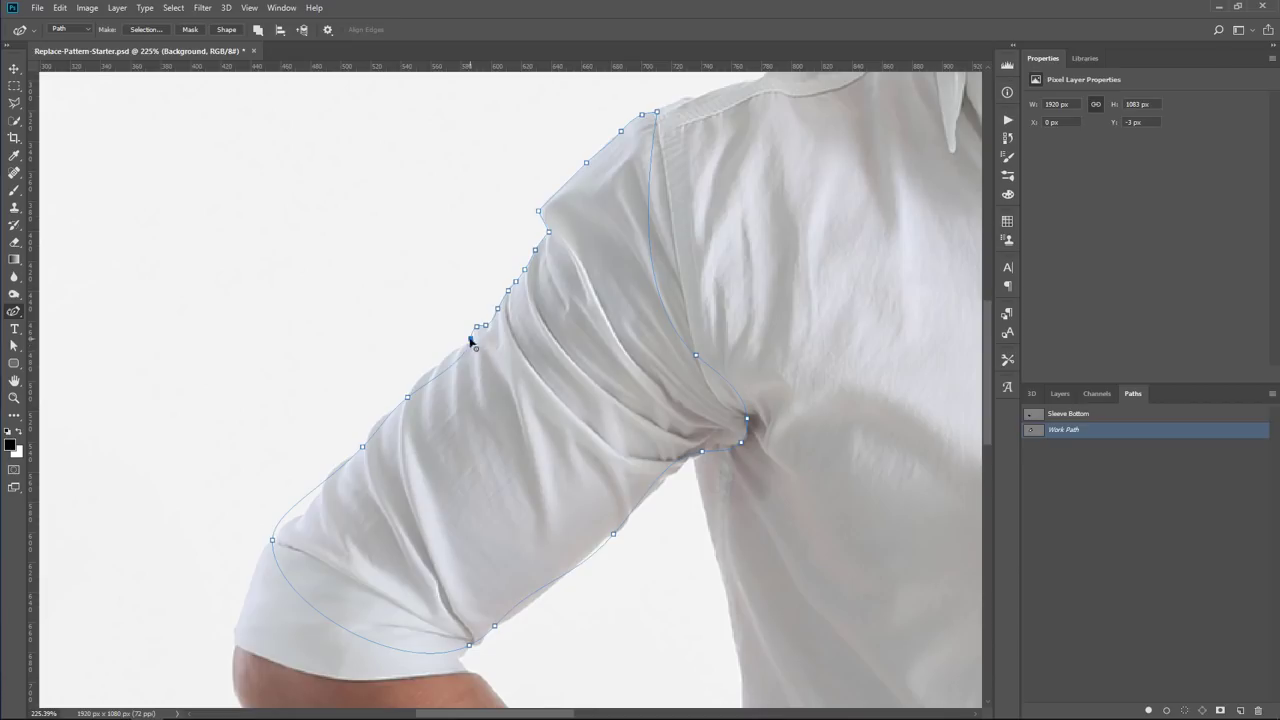
- Fit the path to the outer edge of the lower sleeve with more anchor points down to just above the cuff
click(457, 350)
click(438, 365)
click(447, 352)
click(421, 377)
click(378, 421)
click(320, 492)
click(339, 465)
click(302, 514)
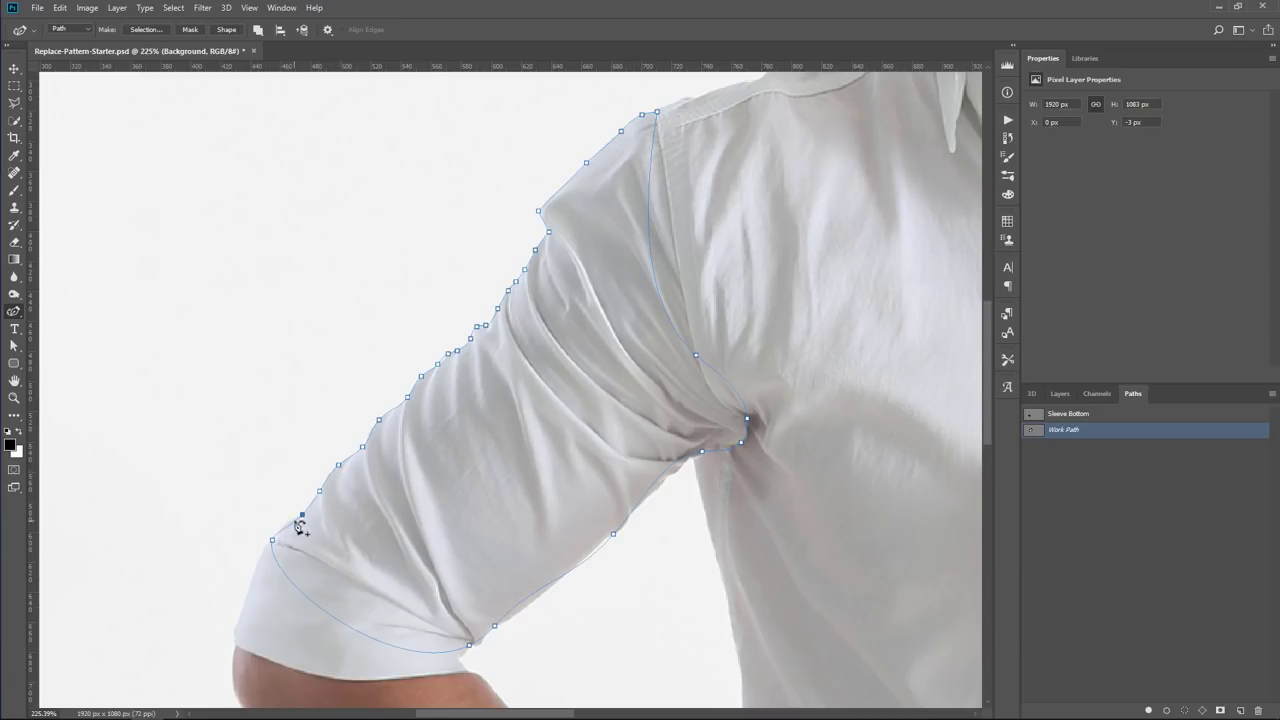
click(288, 521)
- Reshape the path at both cuff corners and add anchor points along the lower part of the sleeve's underside
drag(272, 541, 308, 561)
alt+click(470, 646)
click(501, 624)
click(542, 595)
click(632, 511)
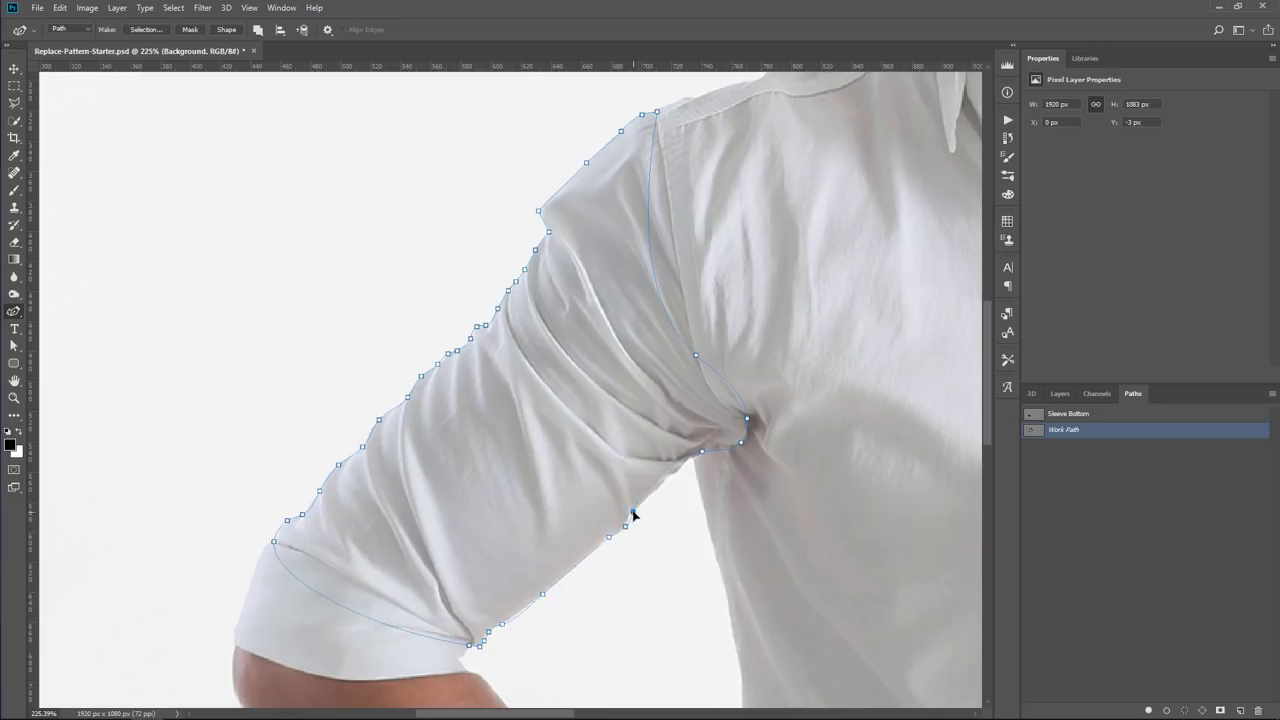
- Fit the path around the armpit with extra anchor points, align its curve to the shoulder seam, and deselect the path
click(679, 471)
click(666, 478)
click(688, 459)
click(716, 445)
ctrl+click(746, 421)
drag(696, 356, 711, 393)
click(1073, 498)
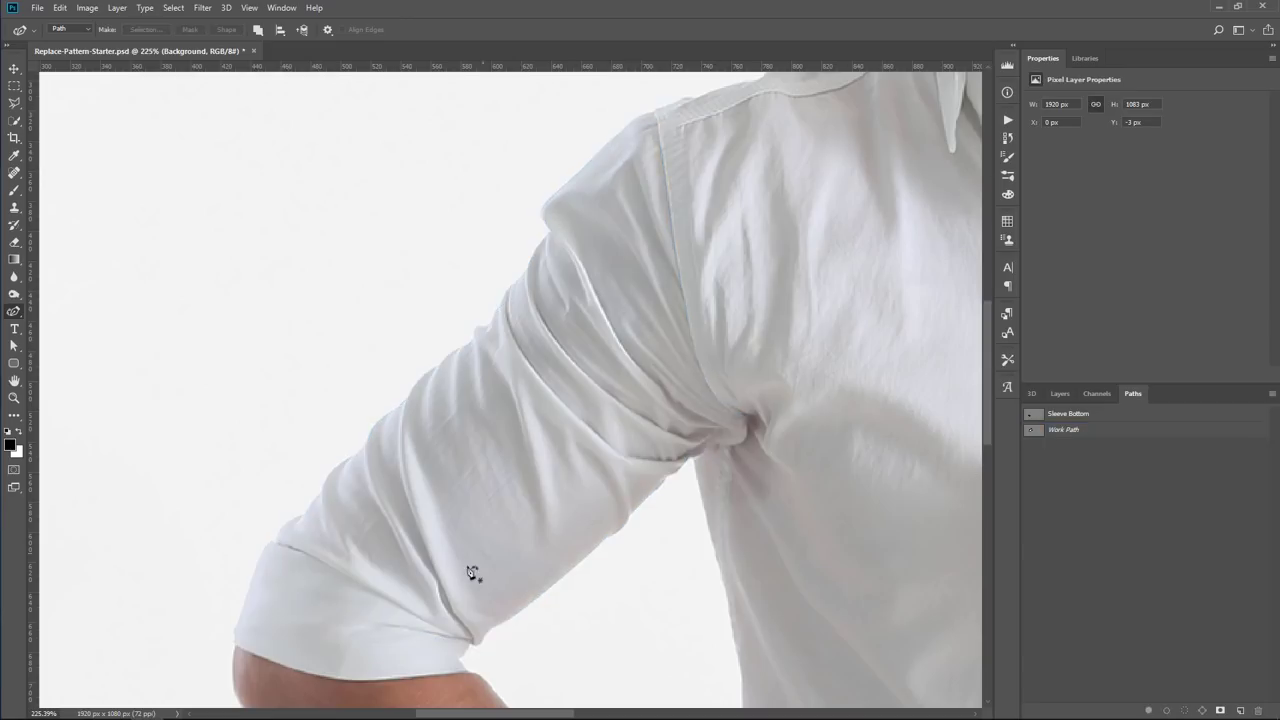
- Save the work path as "Sleeve Top"
double_click(1062, 430)
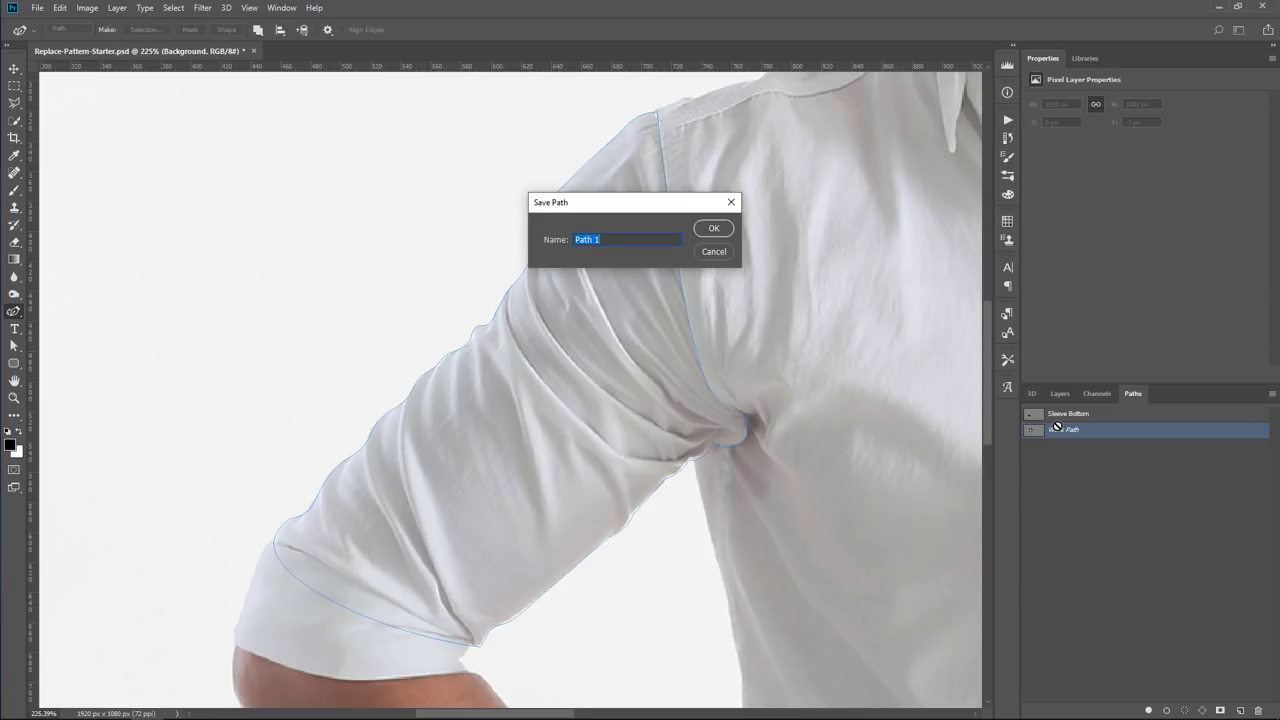
text(Sleeve Top)
key(Return)
click(1064, 542)
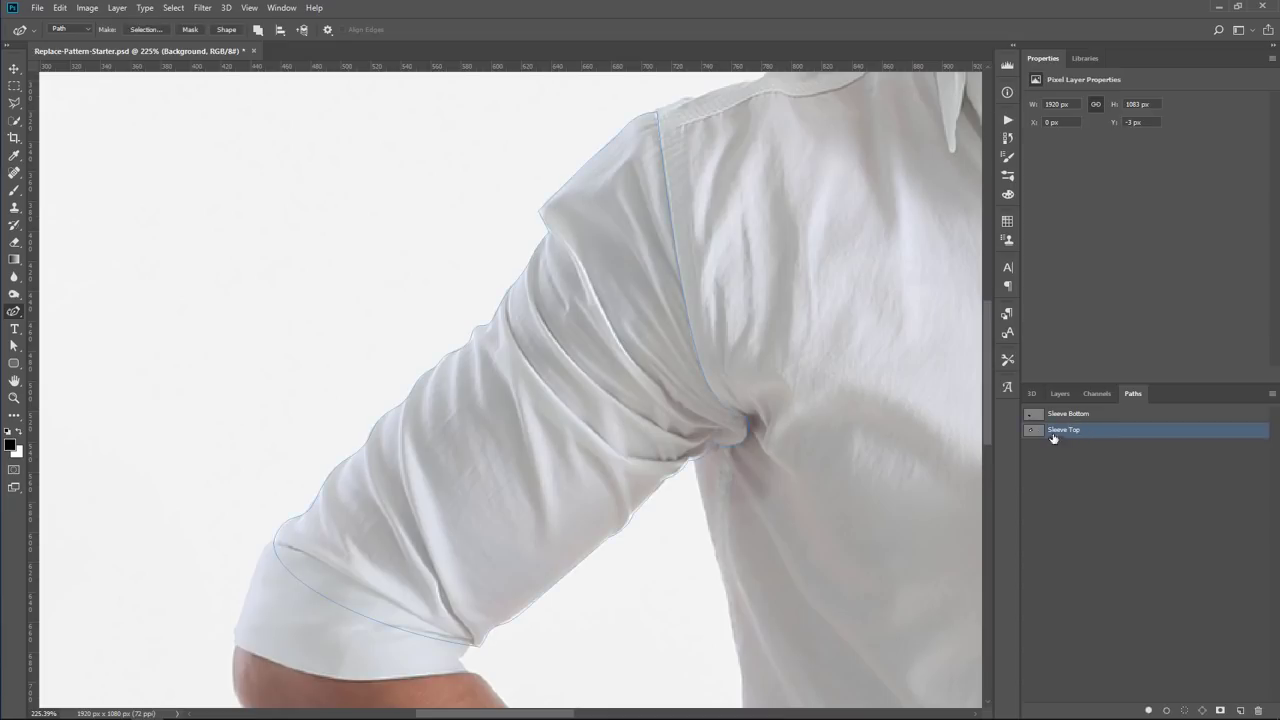
- Duplicate the Background layer and hide the original, leaving the copy selected
click(1062, 397)
drag(1100, 498, 1240, 711)
click(1031, 519)
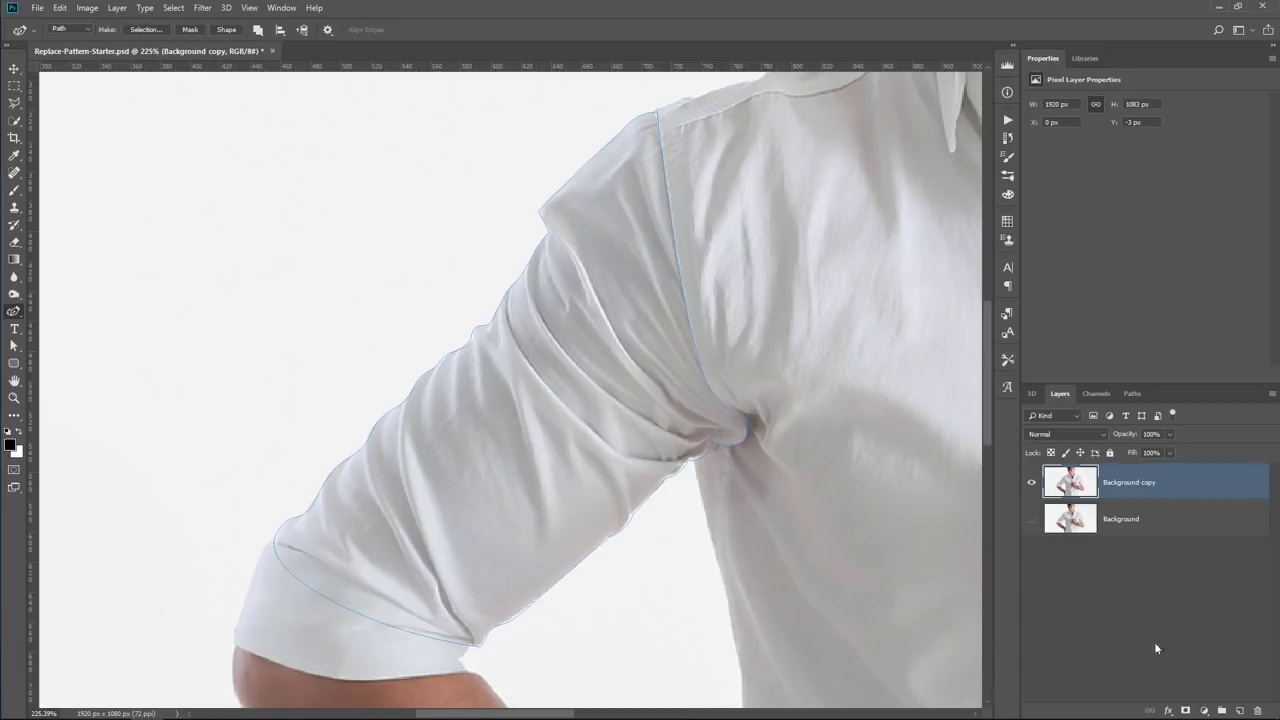
- Try applying the Sleeve Top path to Background copy as a vector mask and undo it
key(ctrl)
ctrl+click(1185, 711)
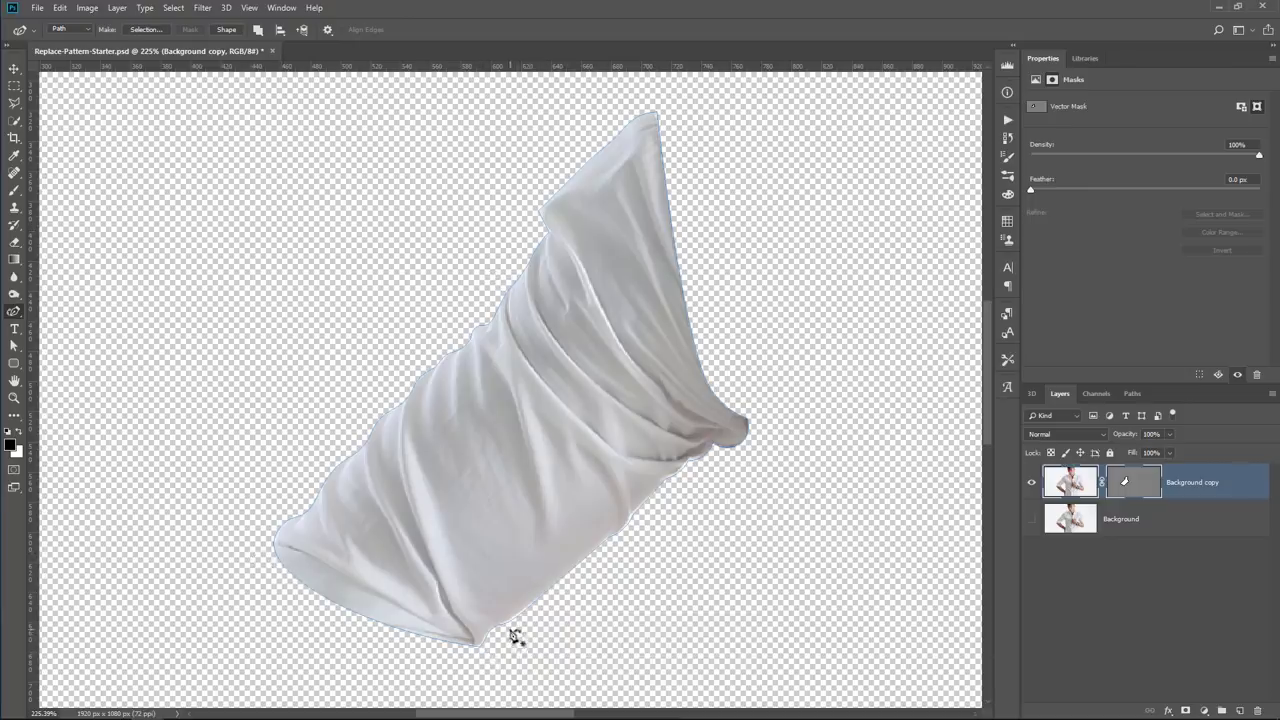
key(ctrl+z)
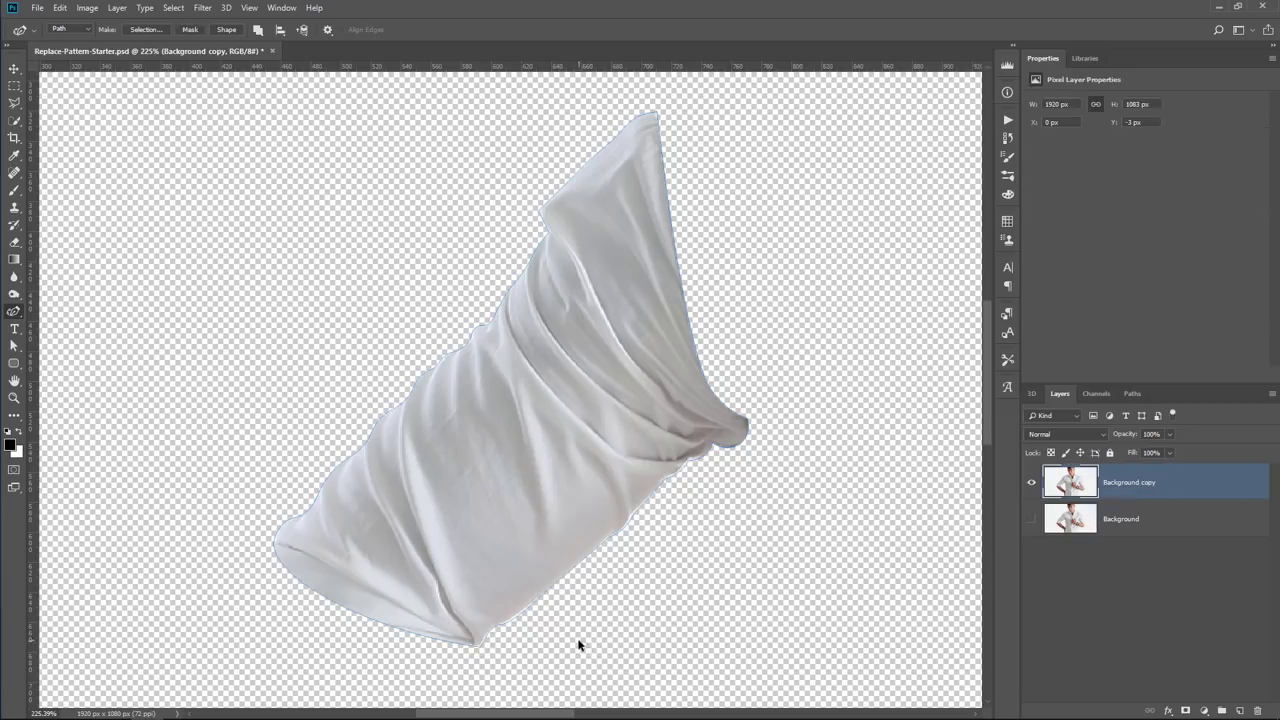
- Compare the two saved sleeve paths and copy the whole Sleeve Bottom path with the Path Selection tool
click(1136, 392)
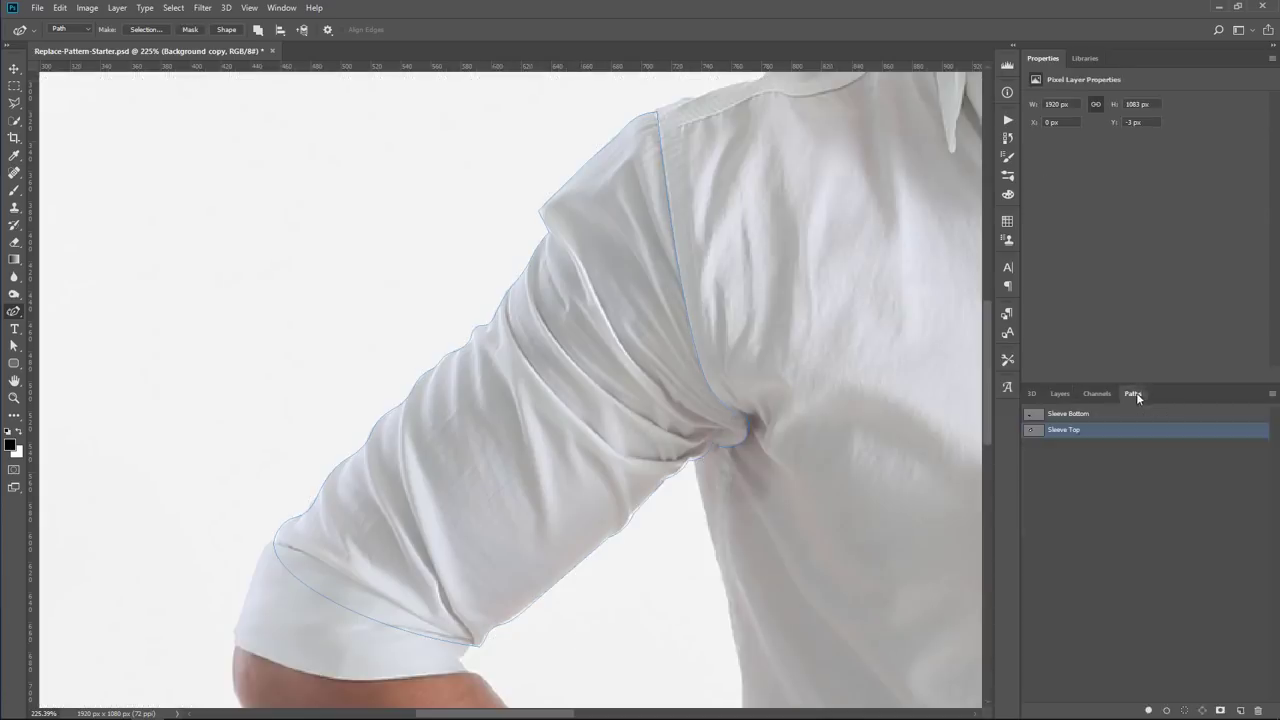
click(1096, 475)
click(1062, 416)
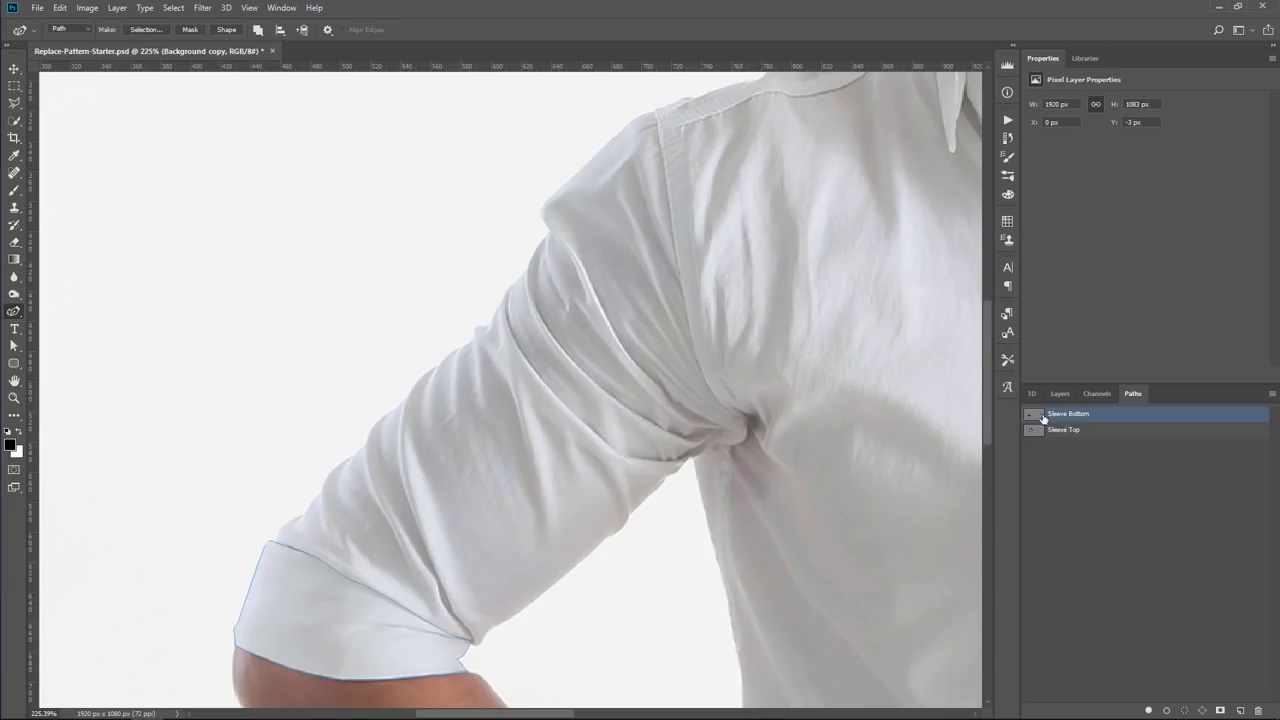
click(1067, 430)
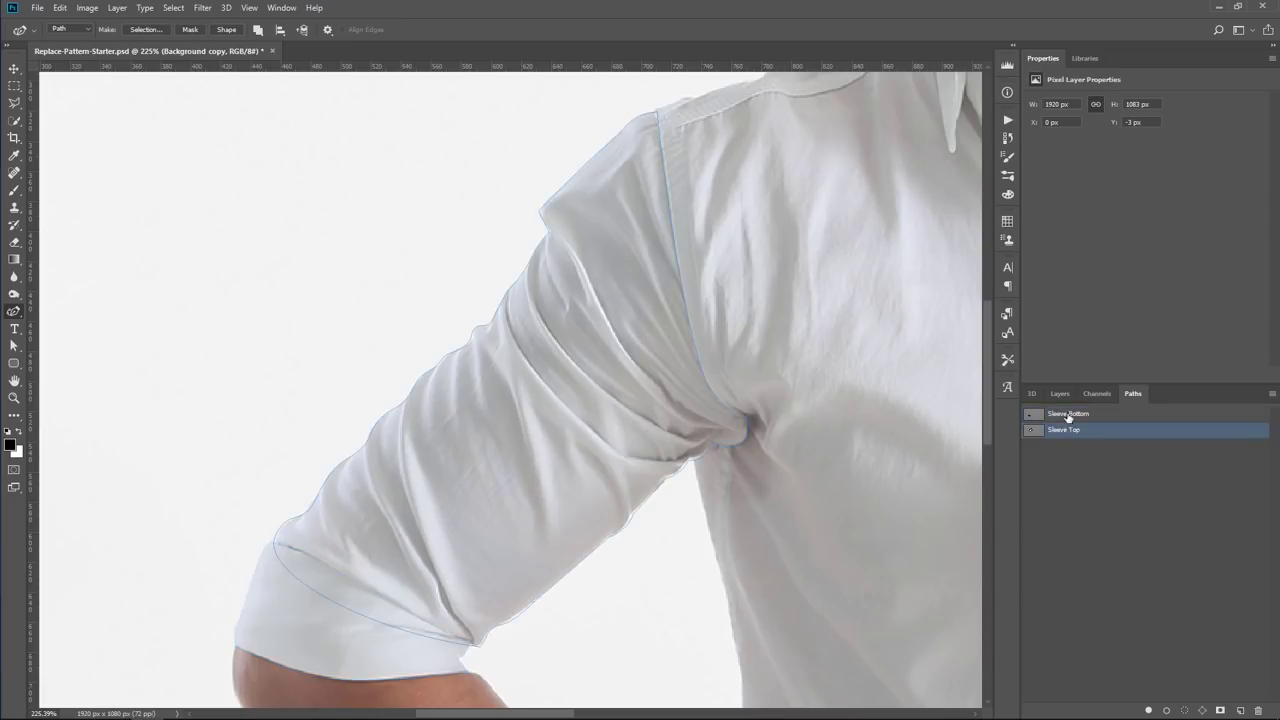
click(1069, 417)
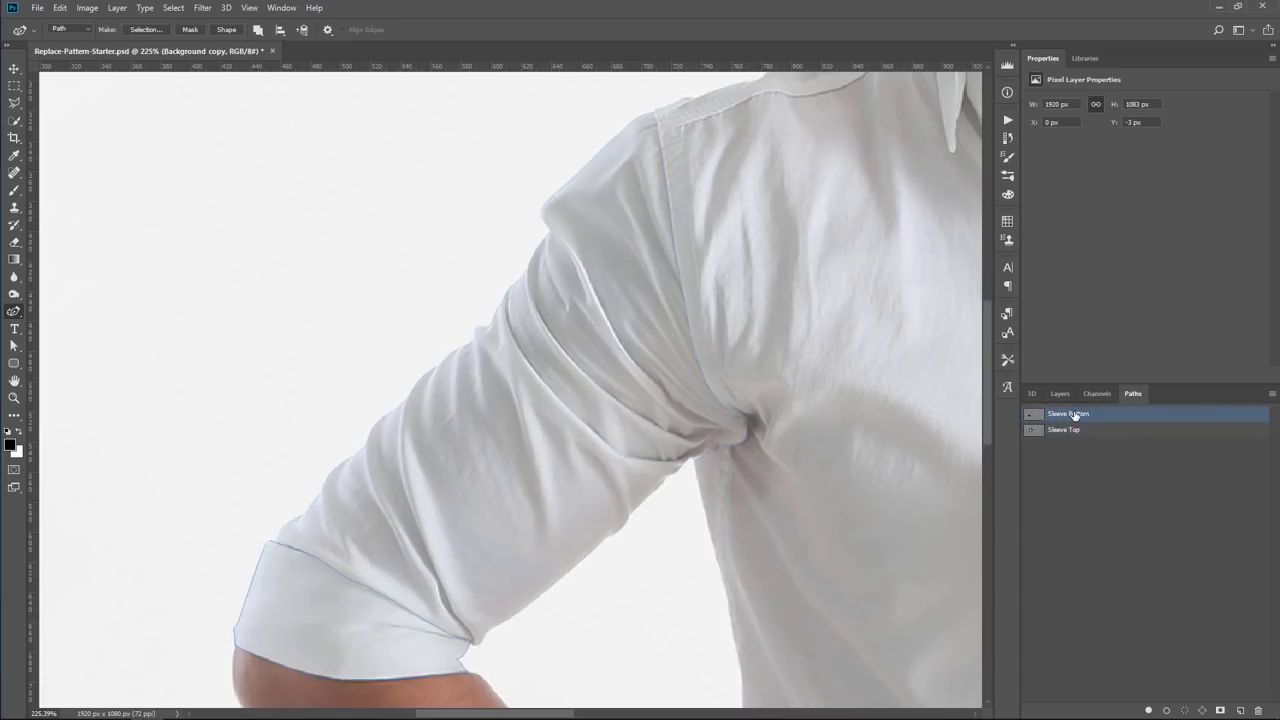
click(14, 346)
drag(14, 346, 70, 350)
click(266, 619)
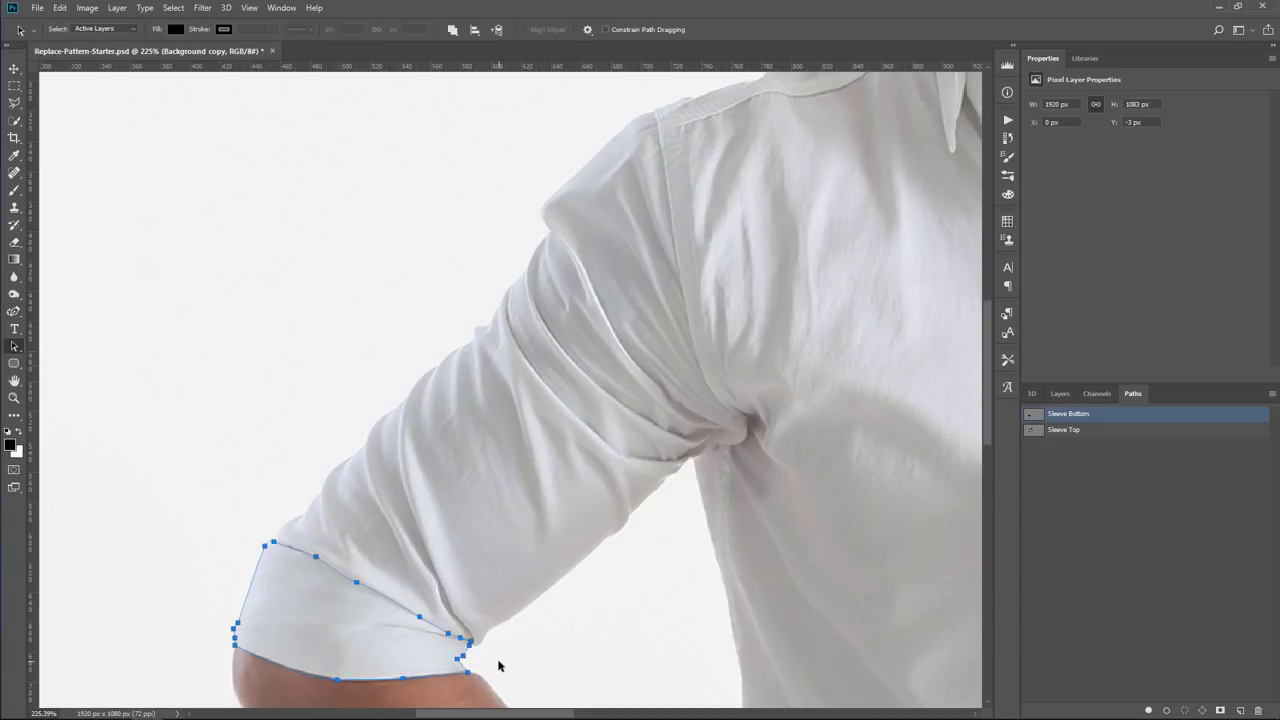
key(ctrl+c)
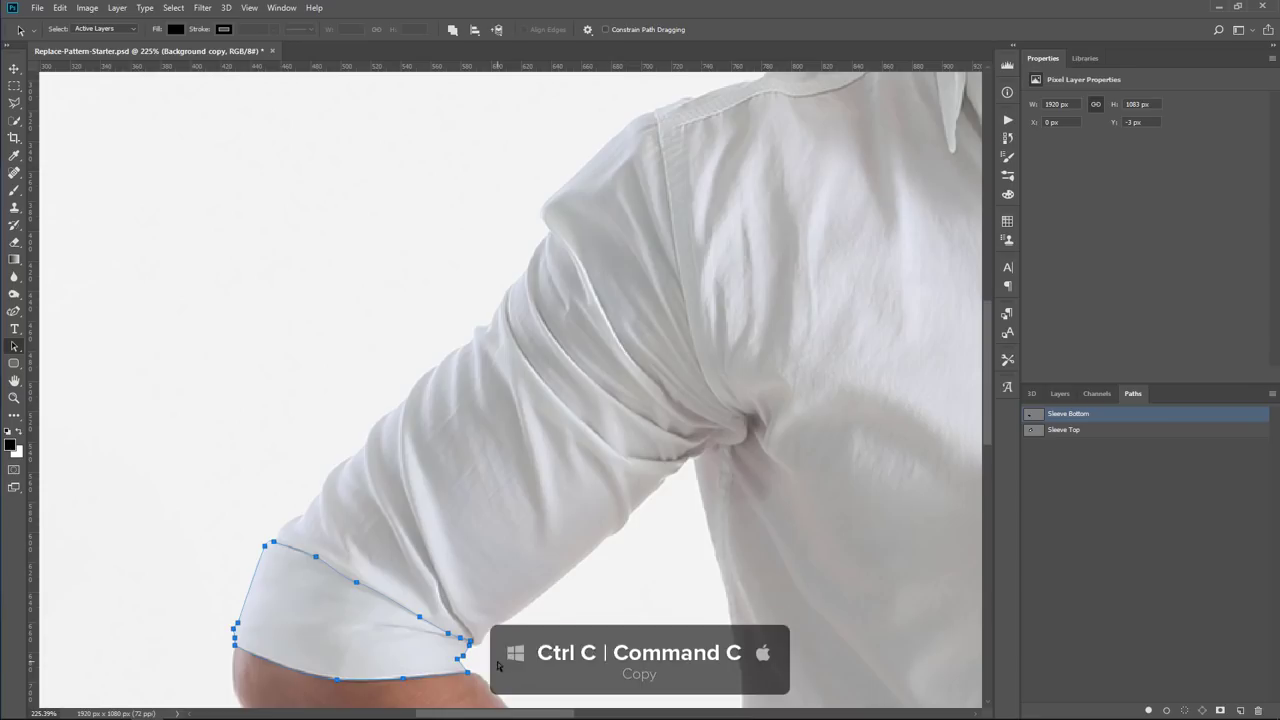
- Subtract the copied cuff path from the Sleeve Top path and apply the combined path to Background copy as a vector mask
click(1077, 432)
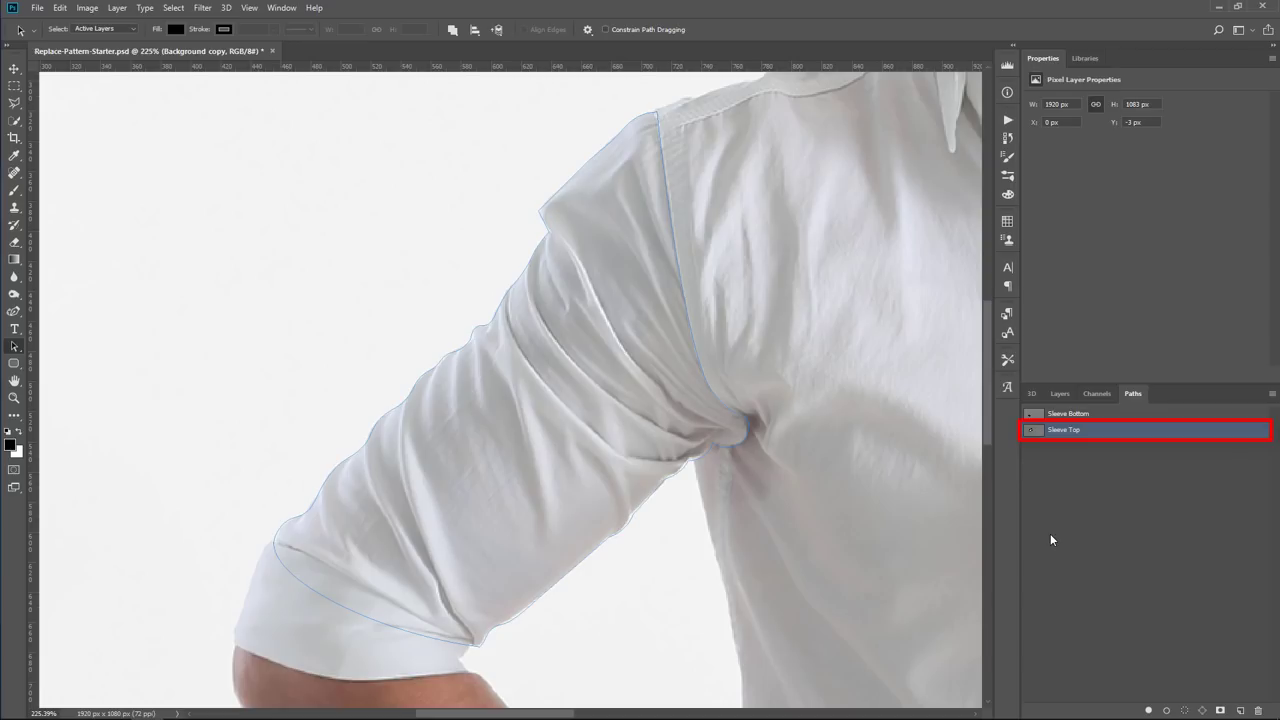
key(ctrl+v)
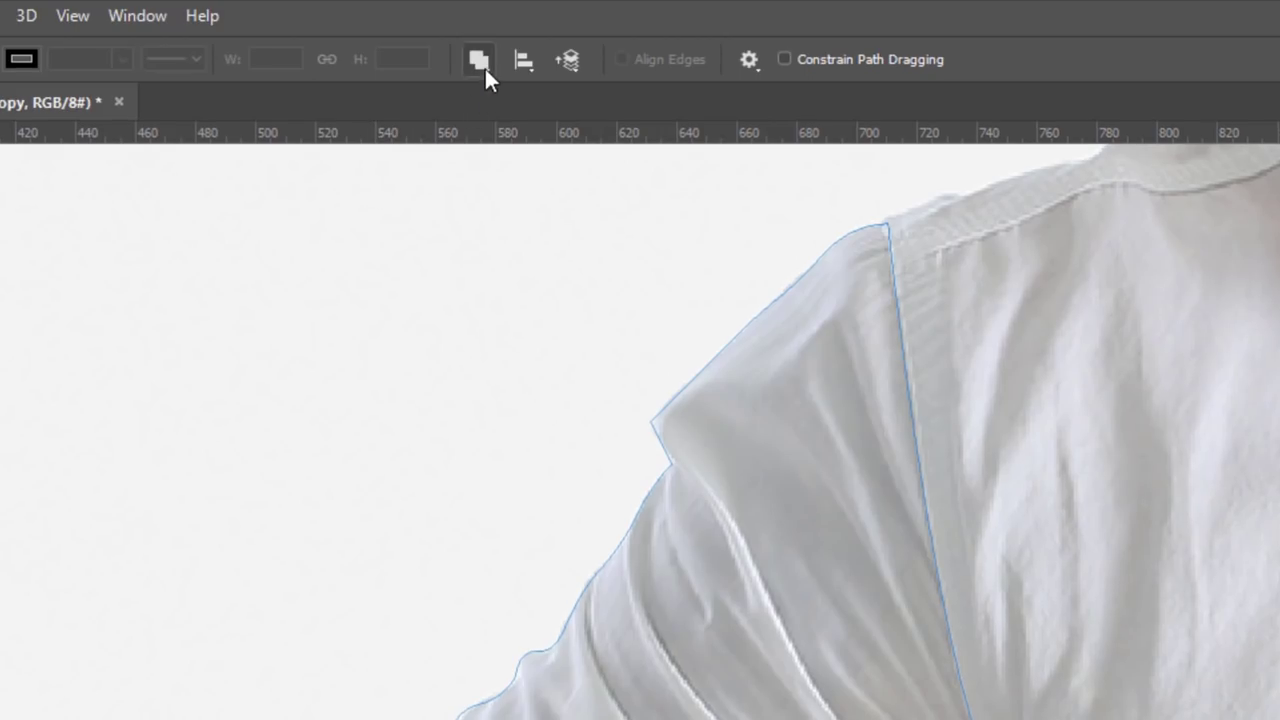
click(479, 61)
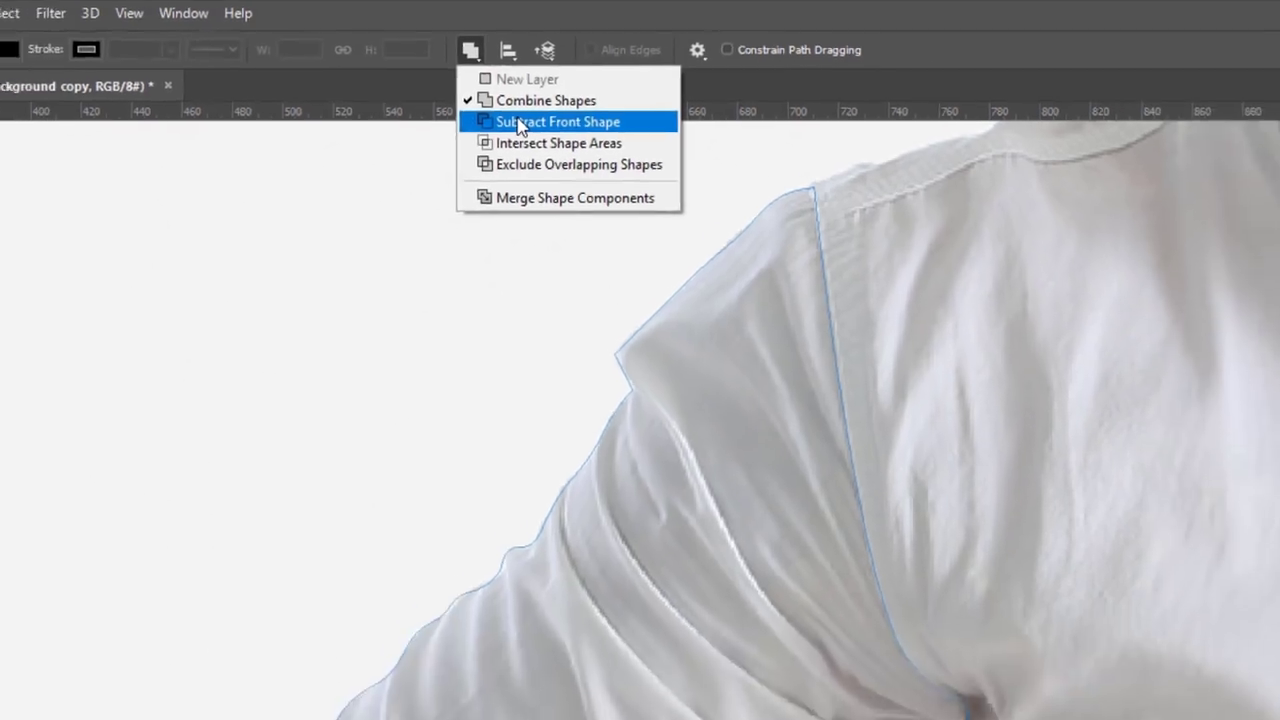
click(536, 145)
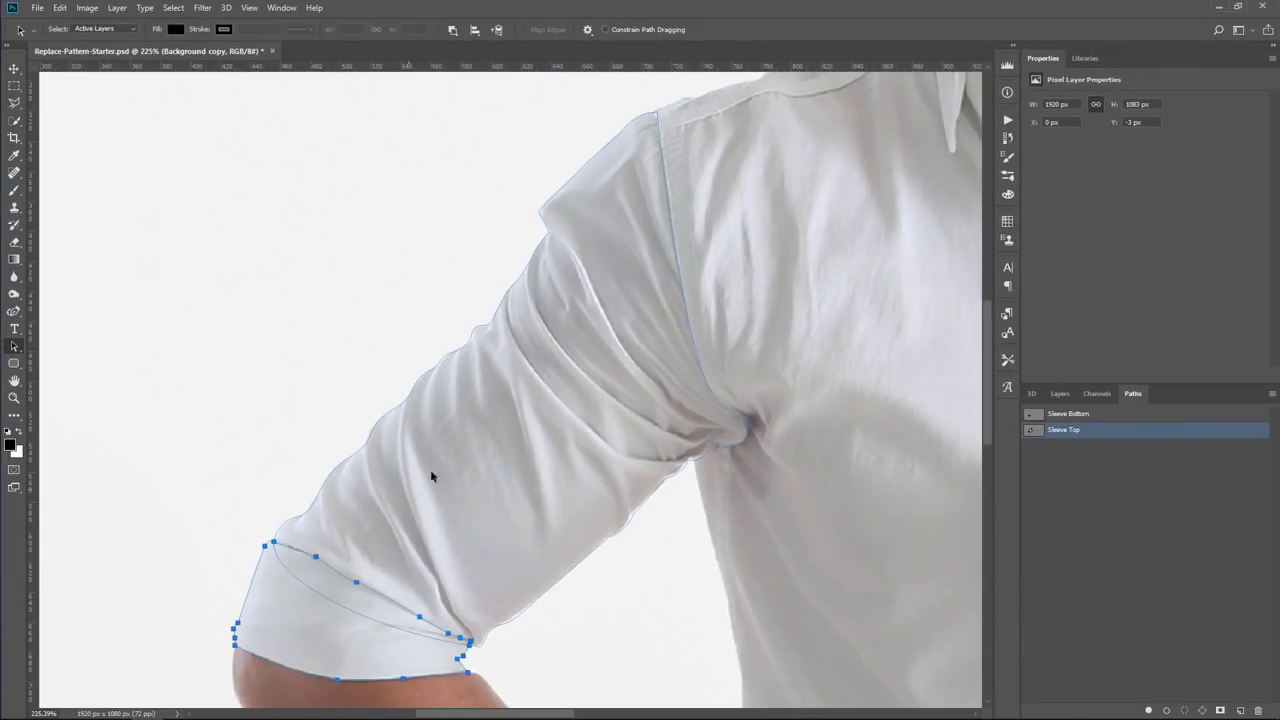
click(1062, 395)
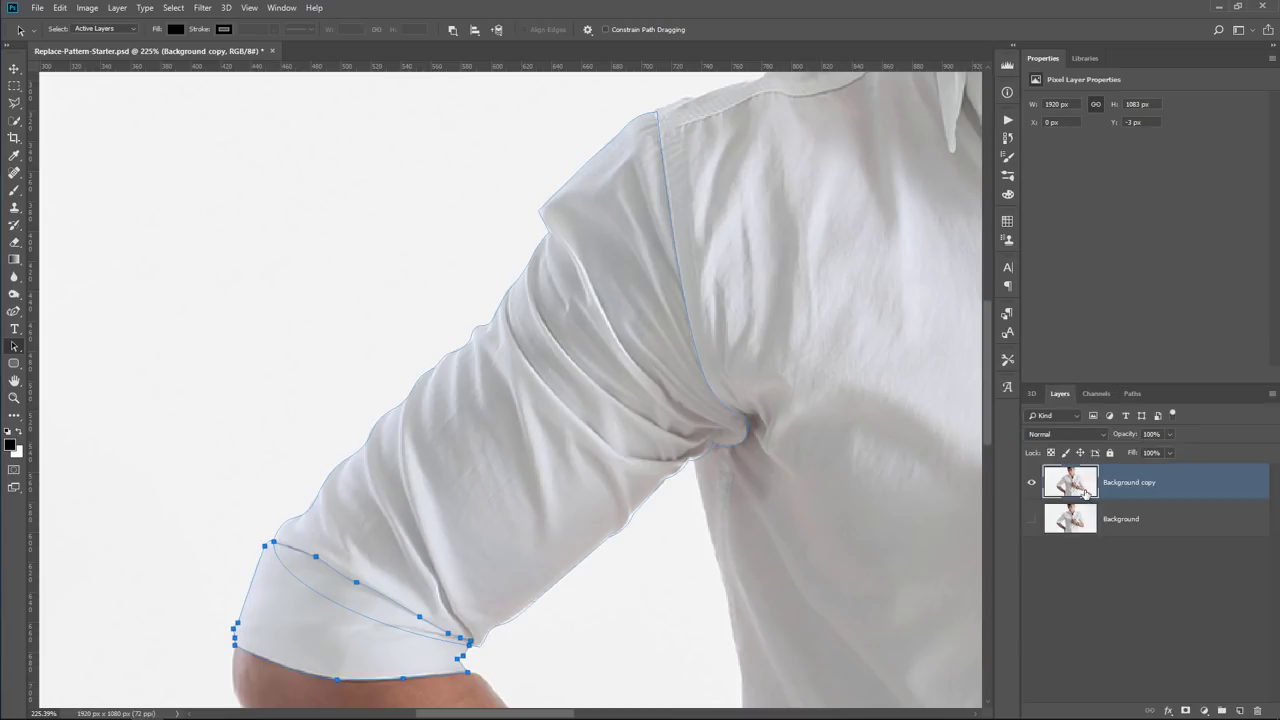
ctrl+click(1185, 711)
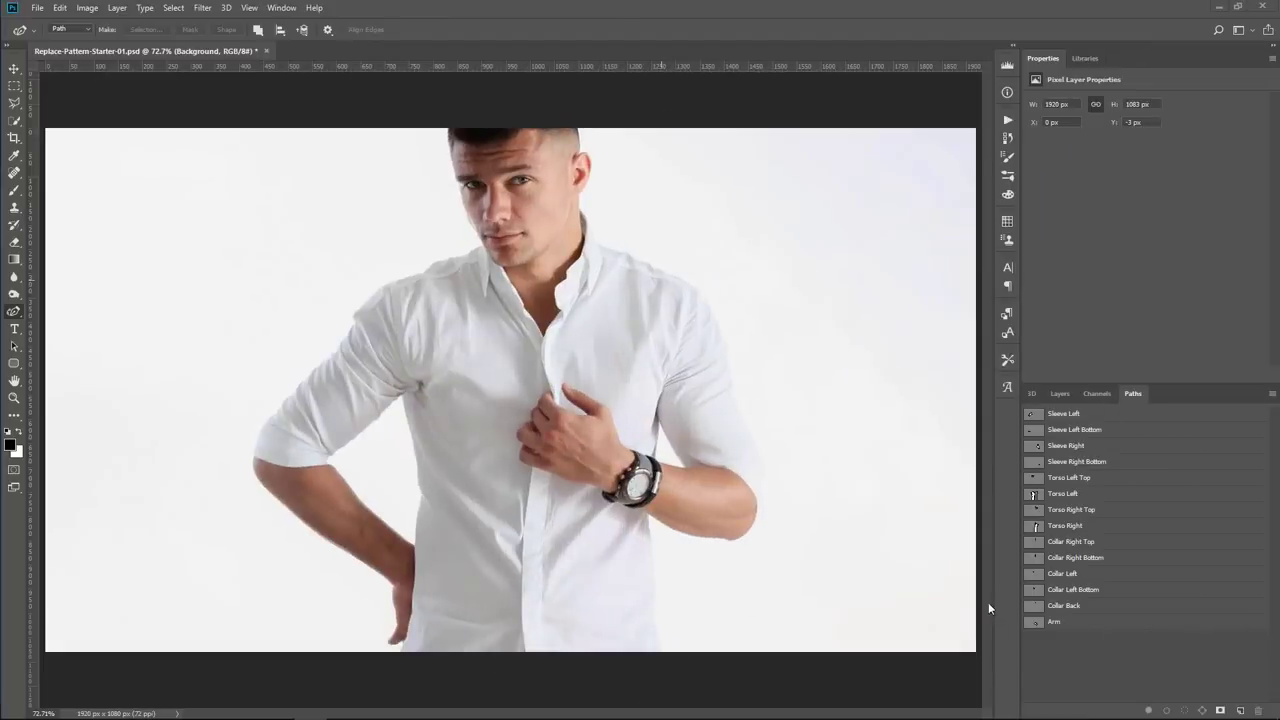
- Examine the saved shirt paths in Replace-Pattern-Starter-01.psd, several individually and then all from Sleeve Left to Arm together, and deselect them
click(1066, 417)
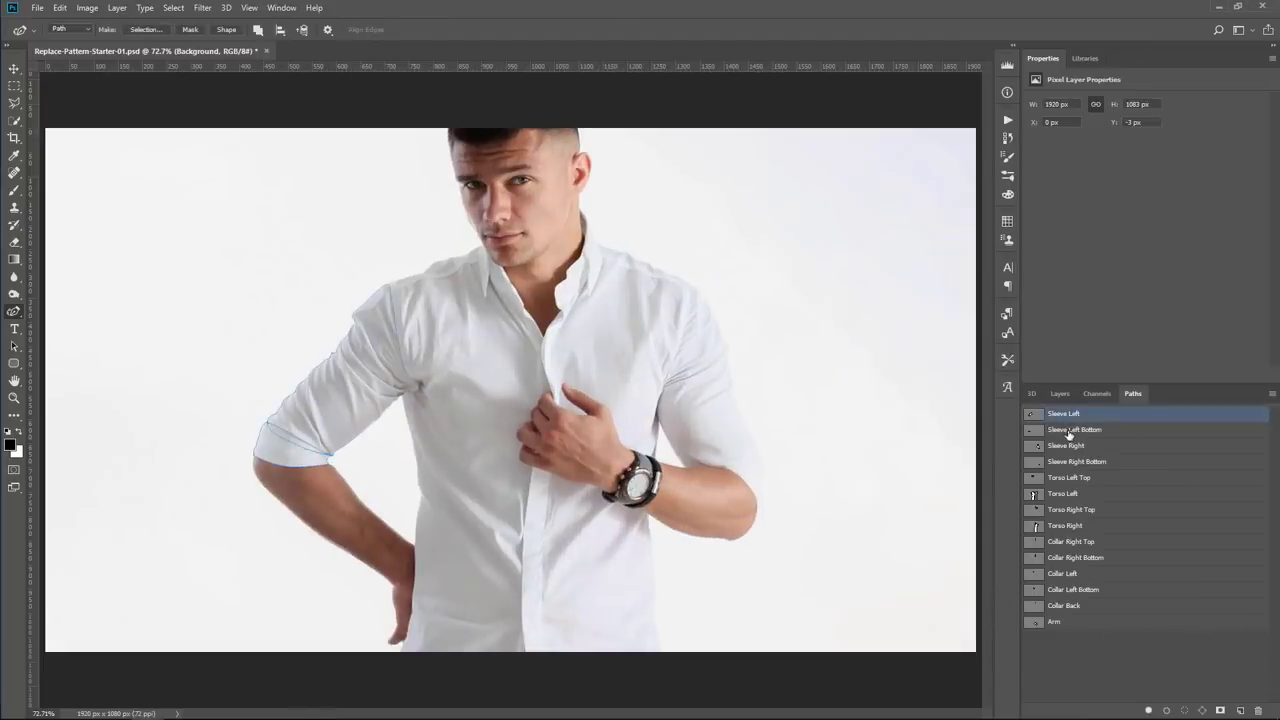
click(1069, 431)
click(1070, 447)
click(1070, 462)
click(1069, 478)
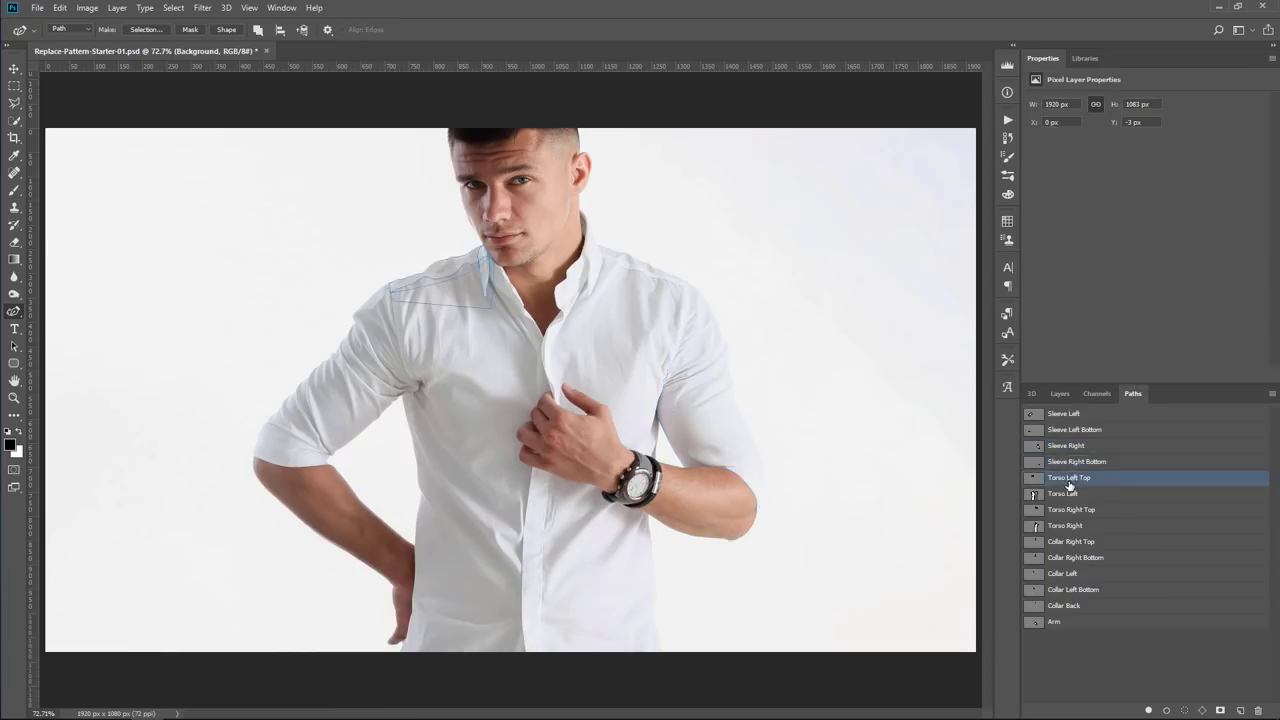
click(1073, 414)
key(shift)
shift+click(1067, 624)
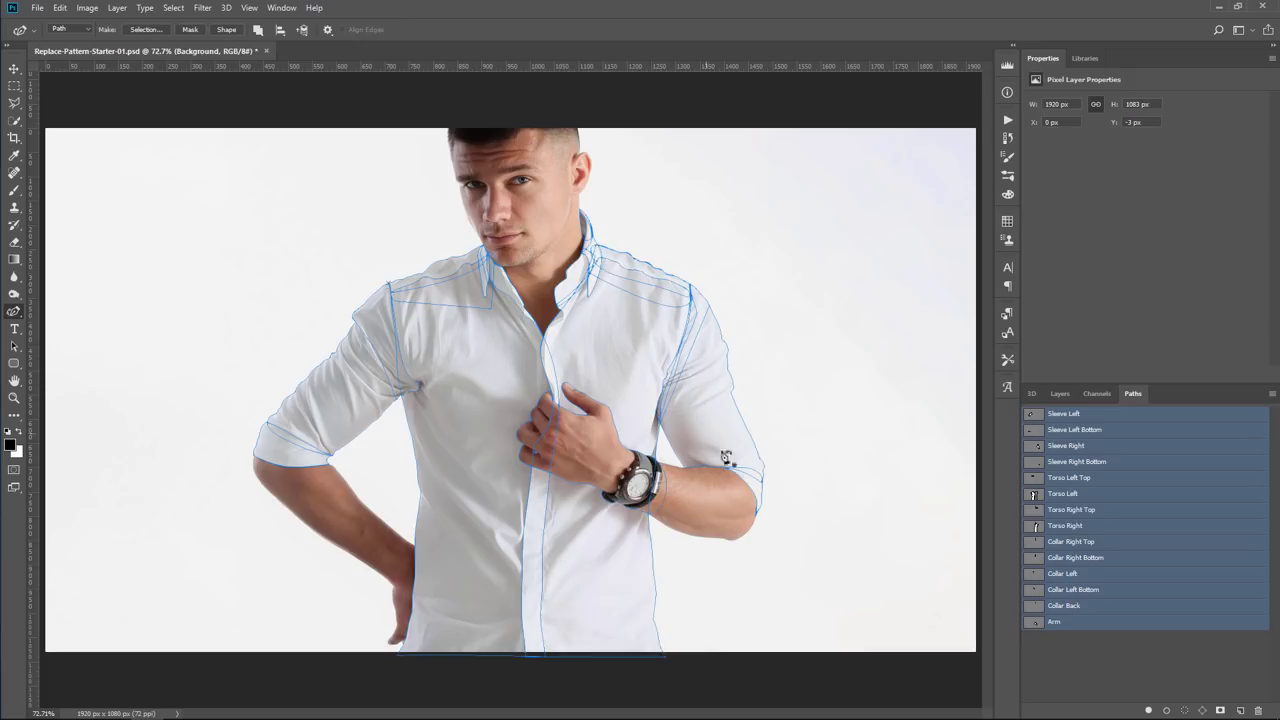
click(1076, 648)
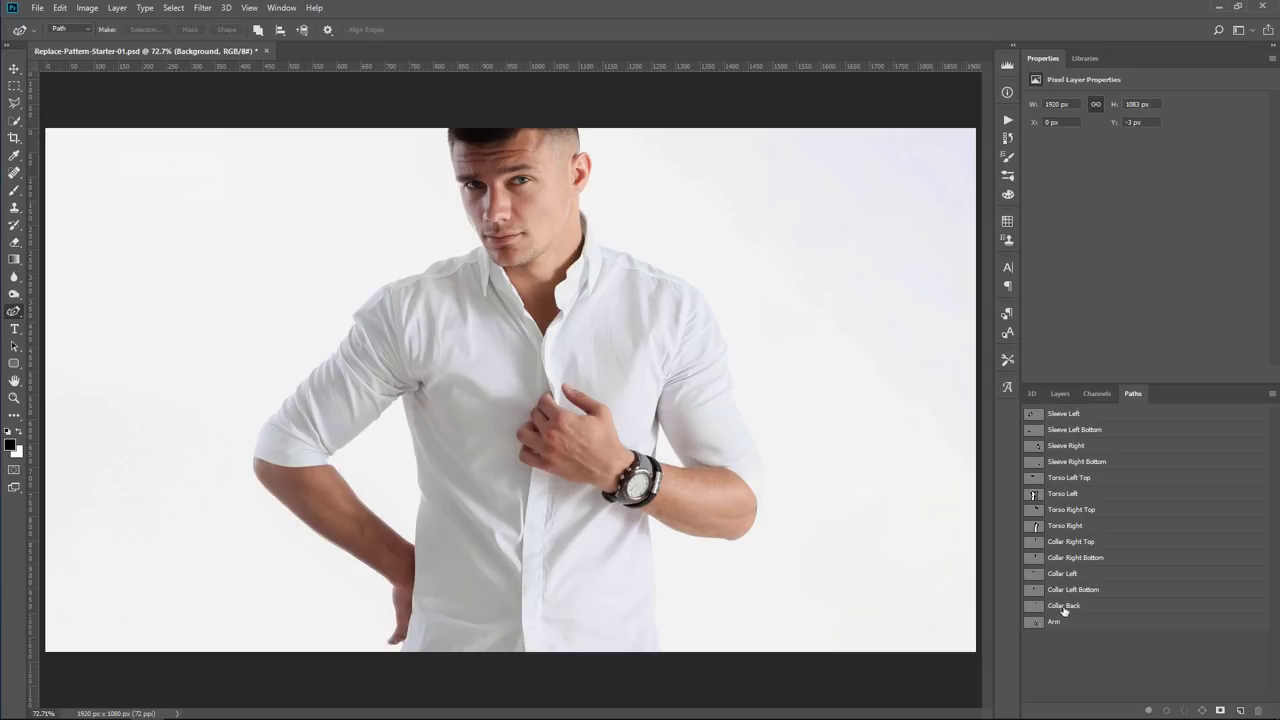
- Add a black (000000) Solid Color fill layer shaped by the Torso Right path, and hide it
click(1072, 528)
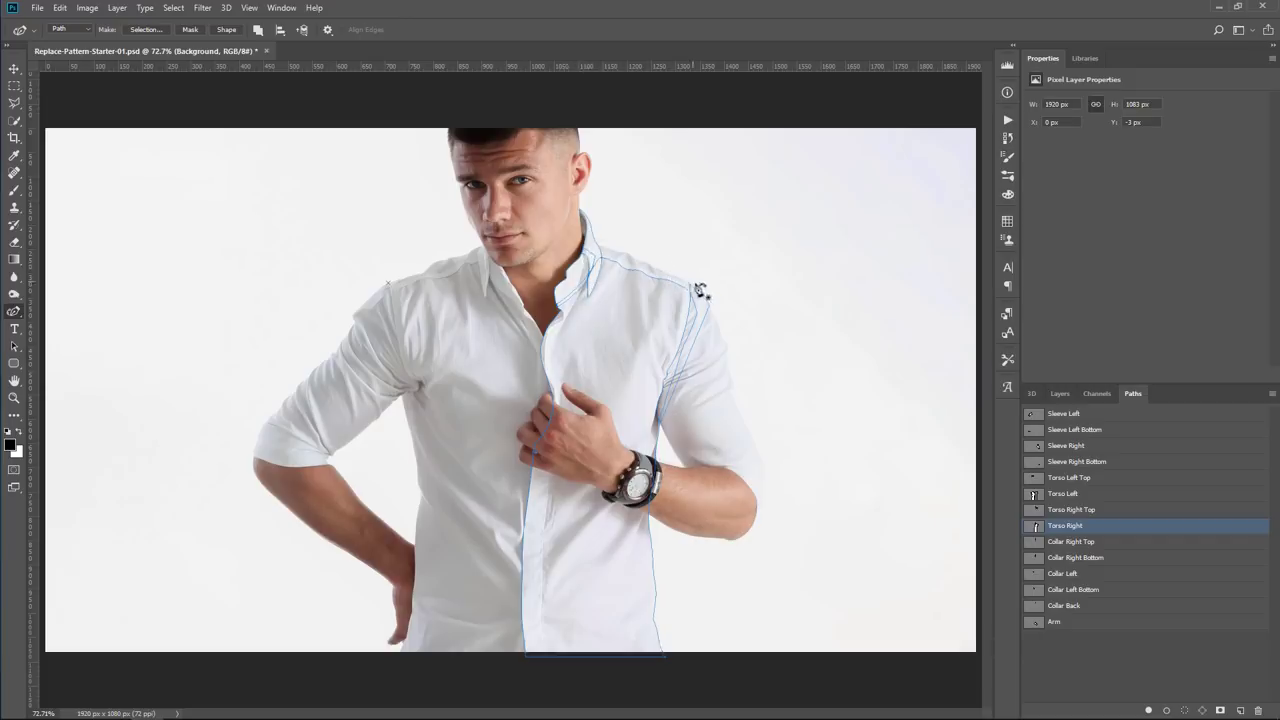
click(1061, 394)
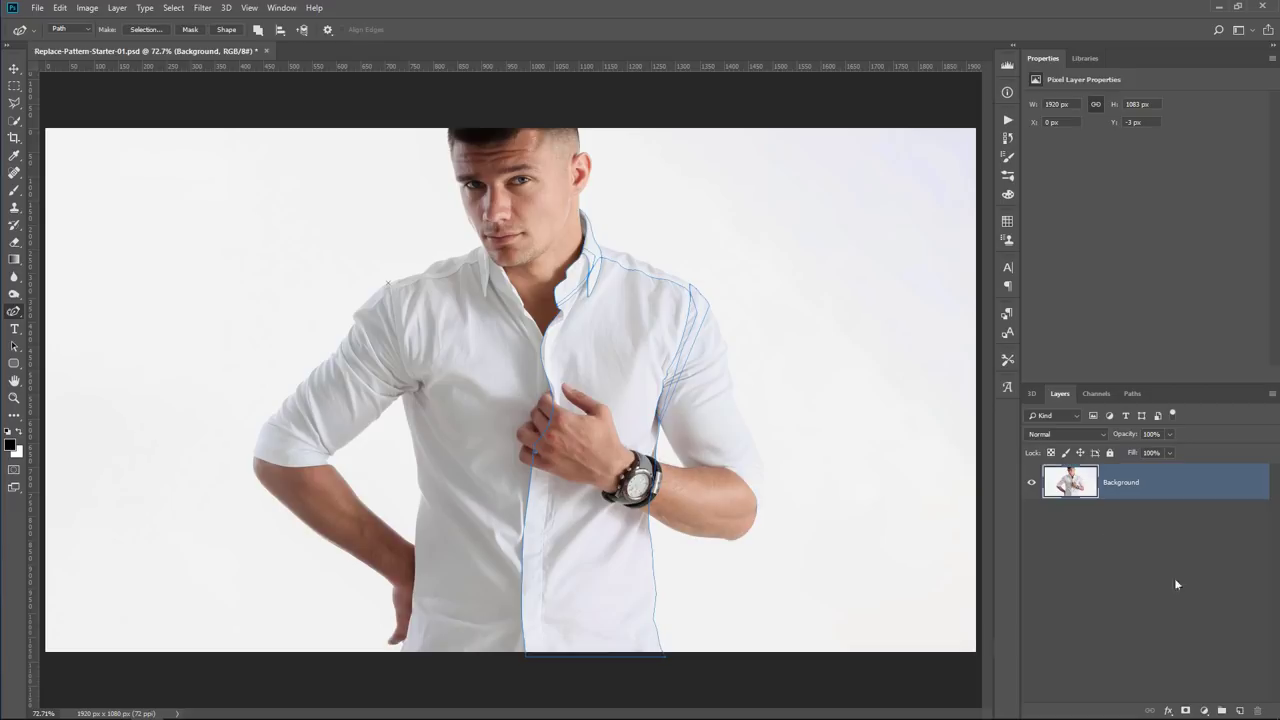
click(1205, 710)
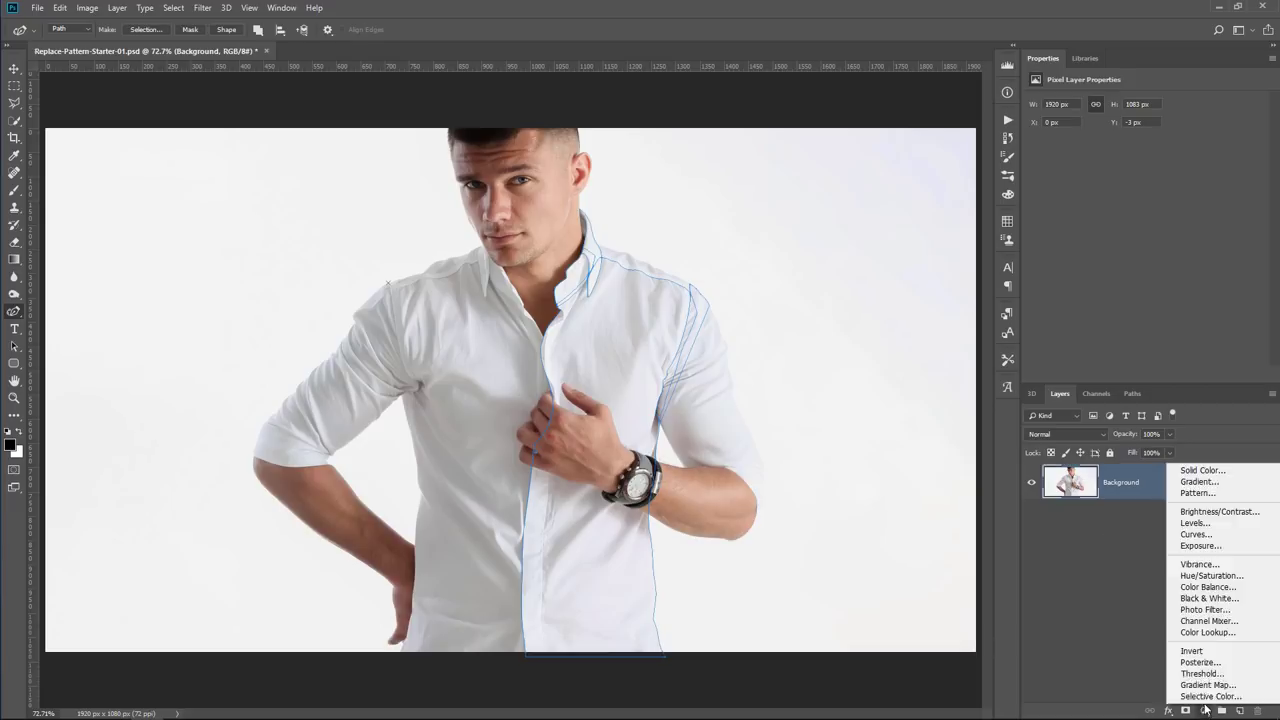
click(1214, 473)
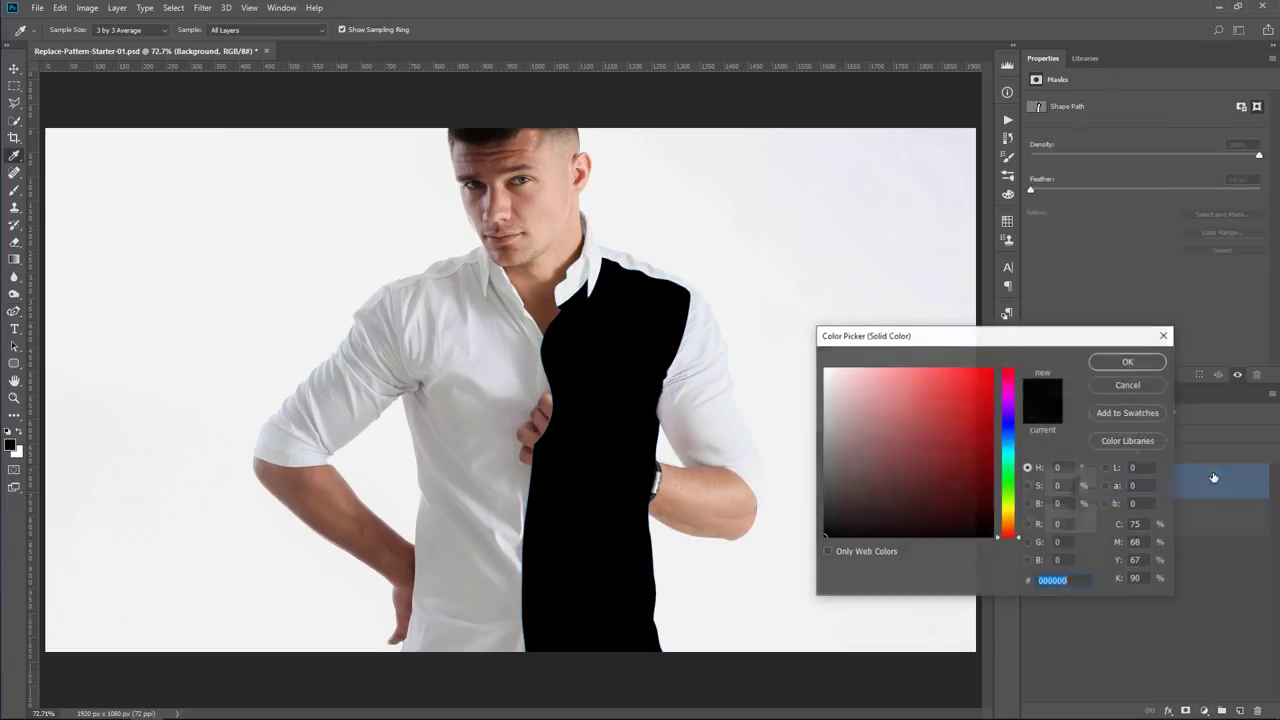
click(1128, 362)
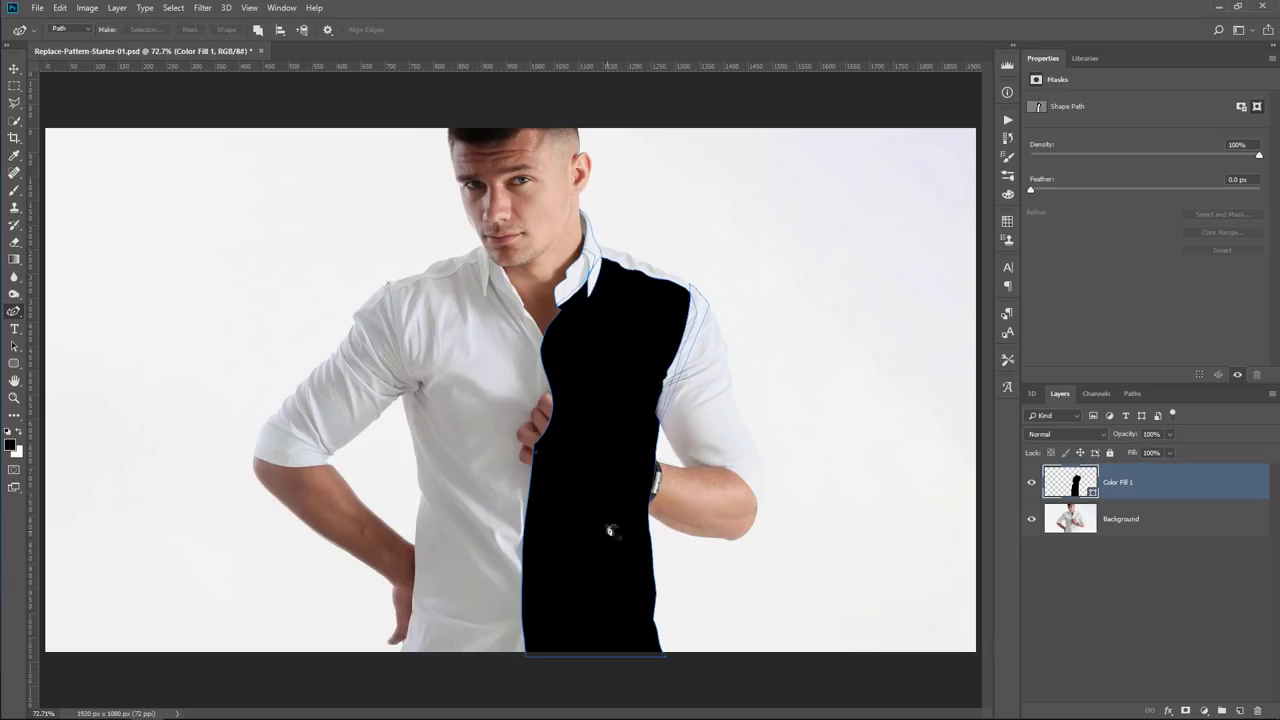
click(1031, 482)
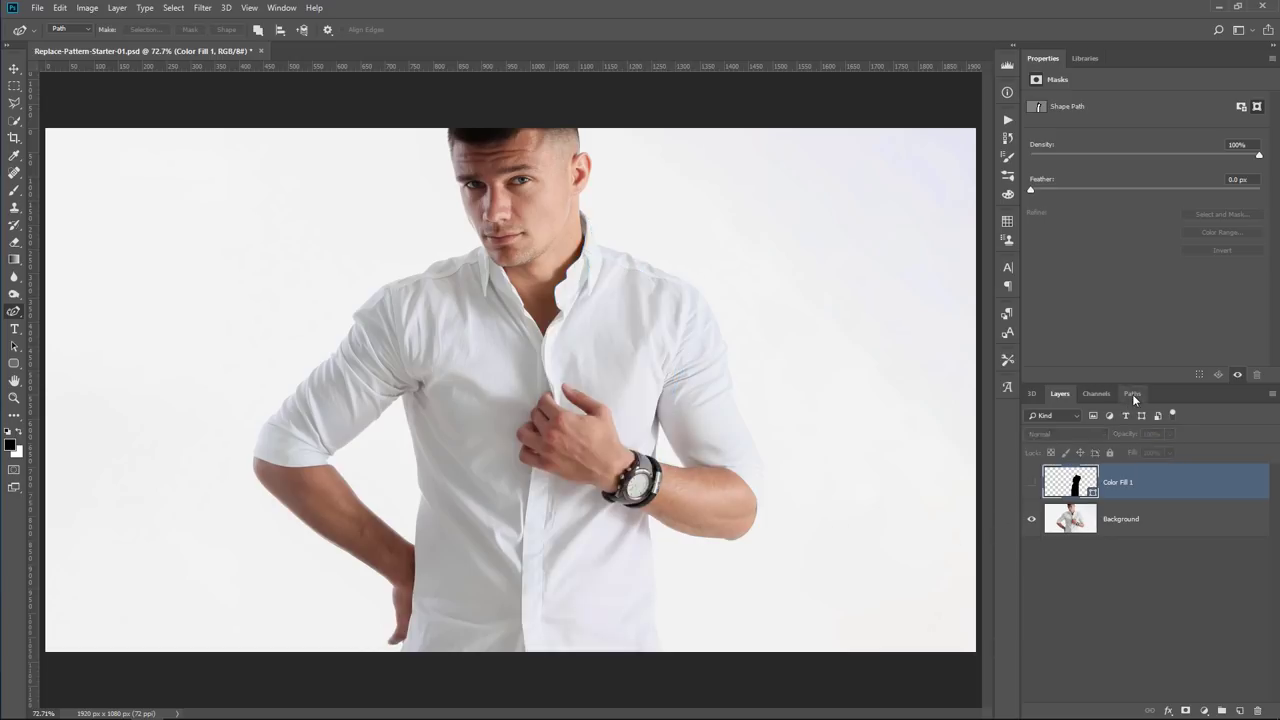
- Copy the whole Arm path around the hand and watch with the Path Selection tool
click(1132, 394)
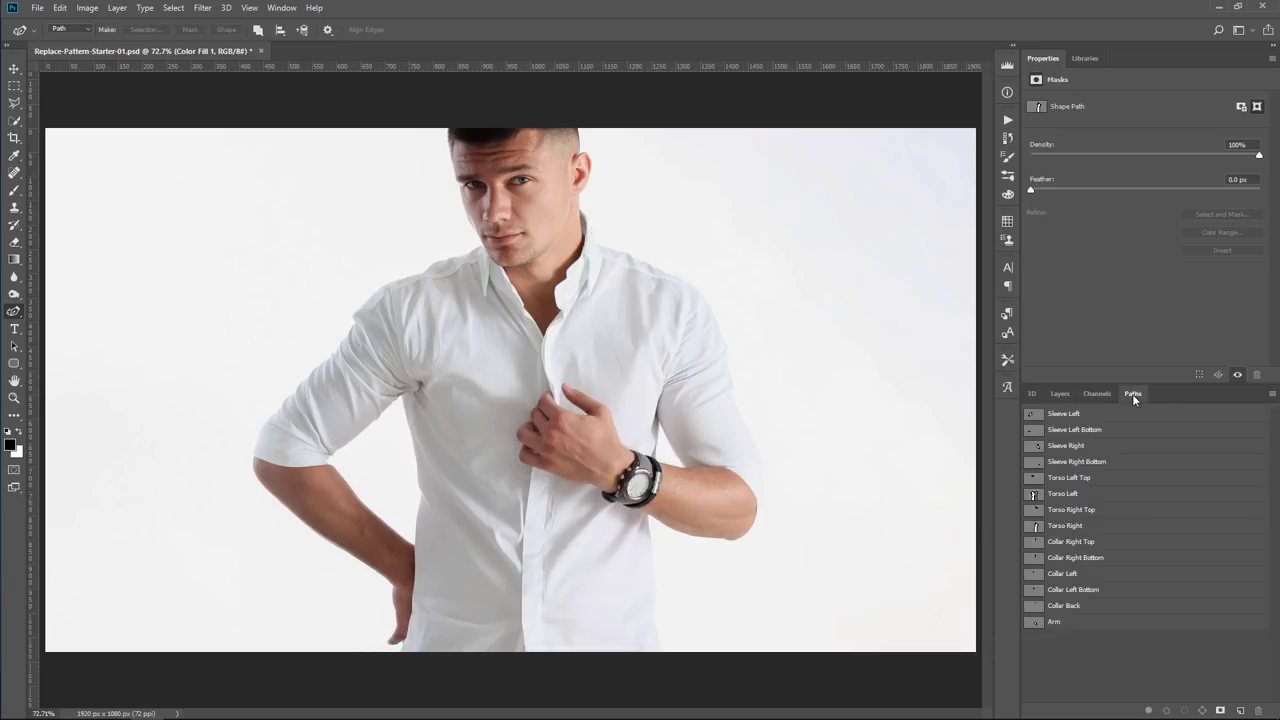
click(1053, 625)
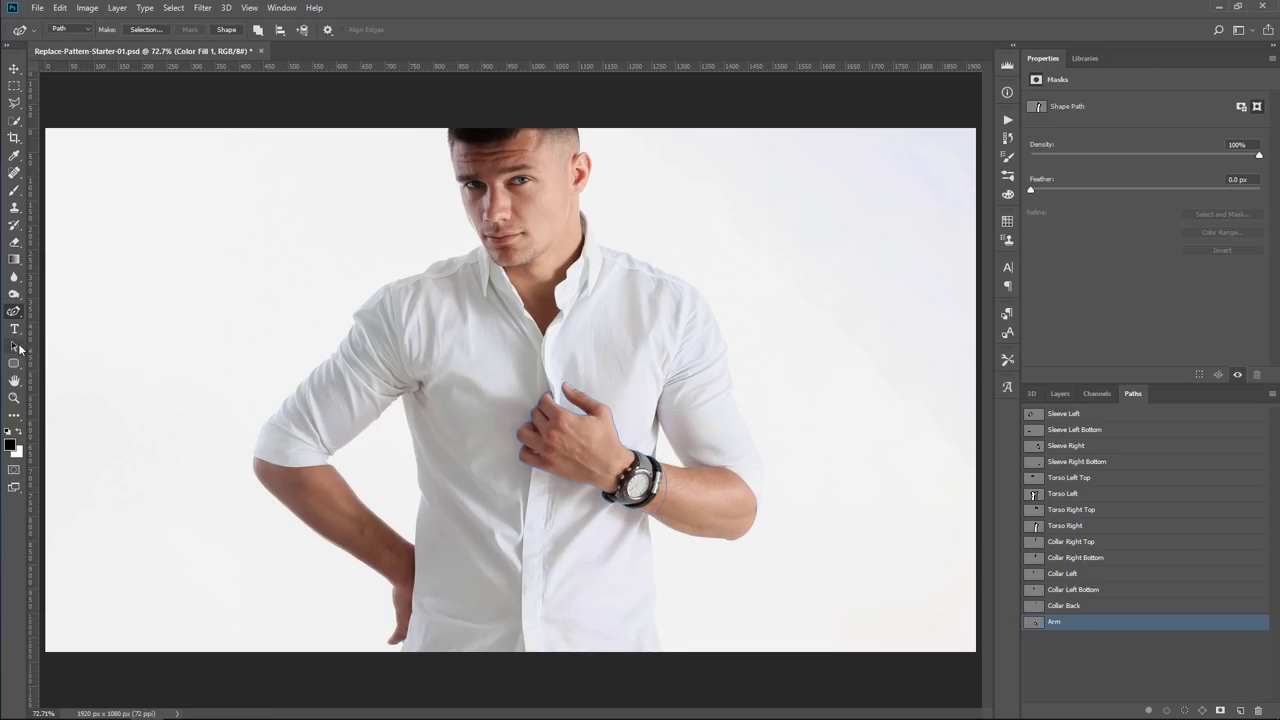
click(19, 348)
click(76, 348)
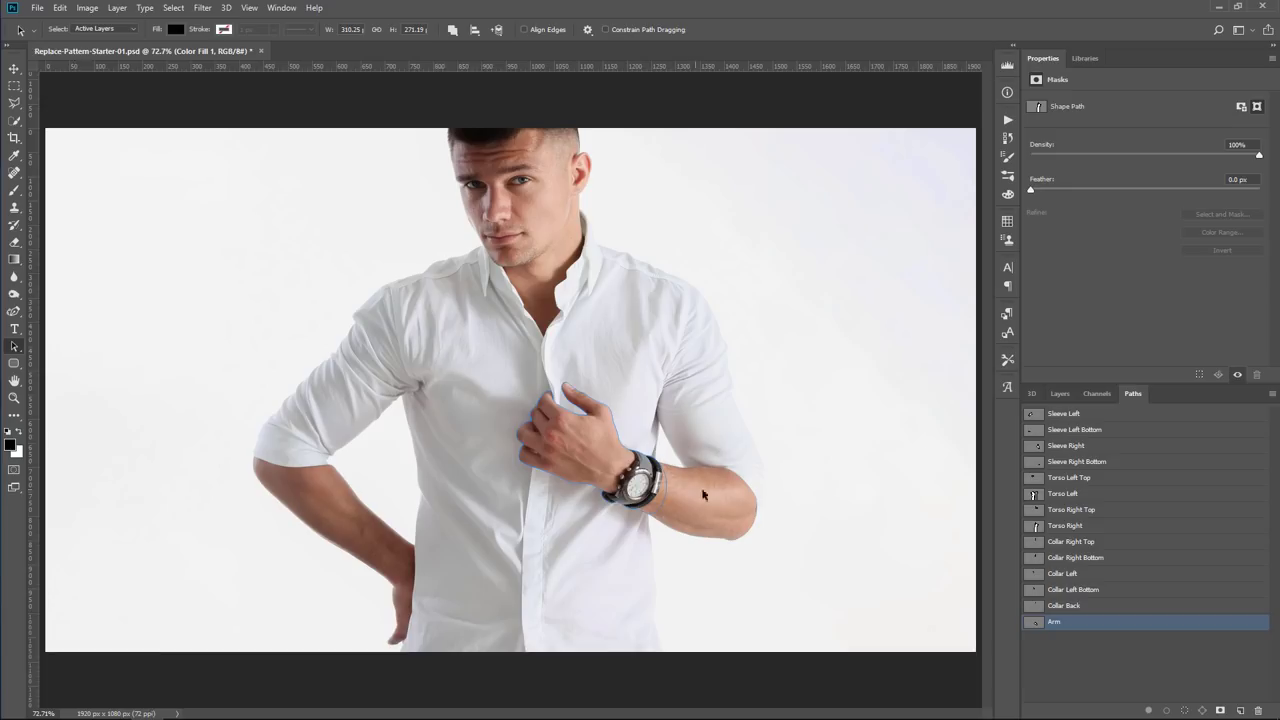
click(668, 498)
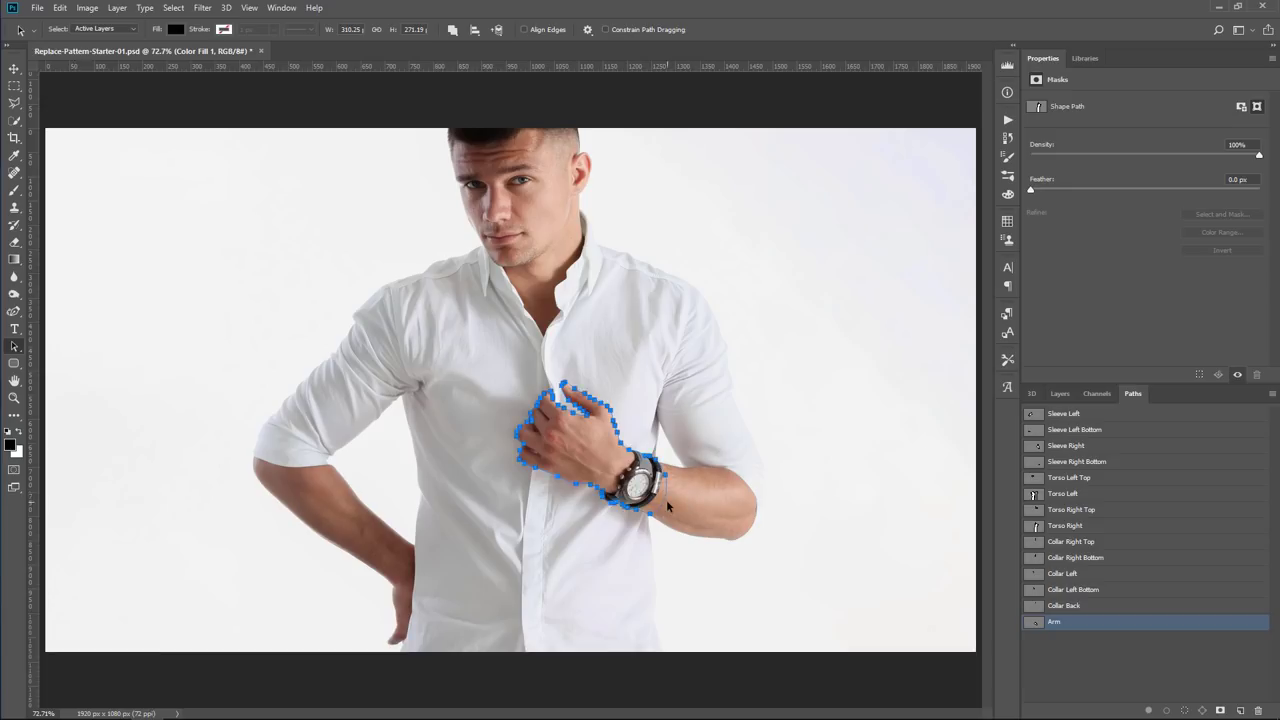
key(ctrl+c)
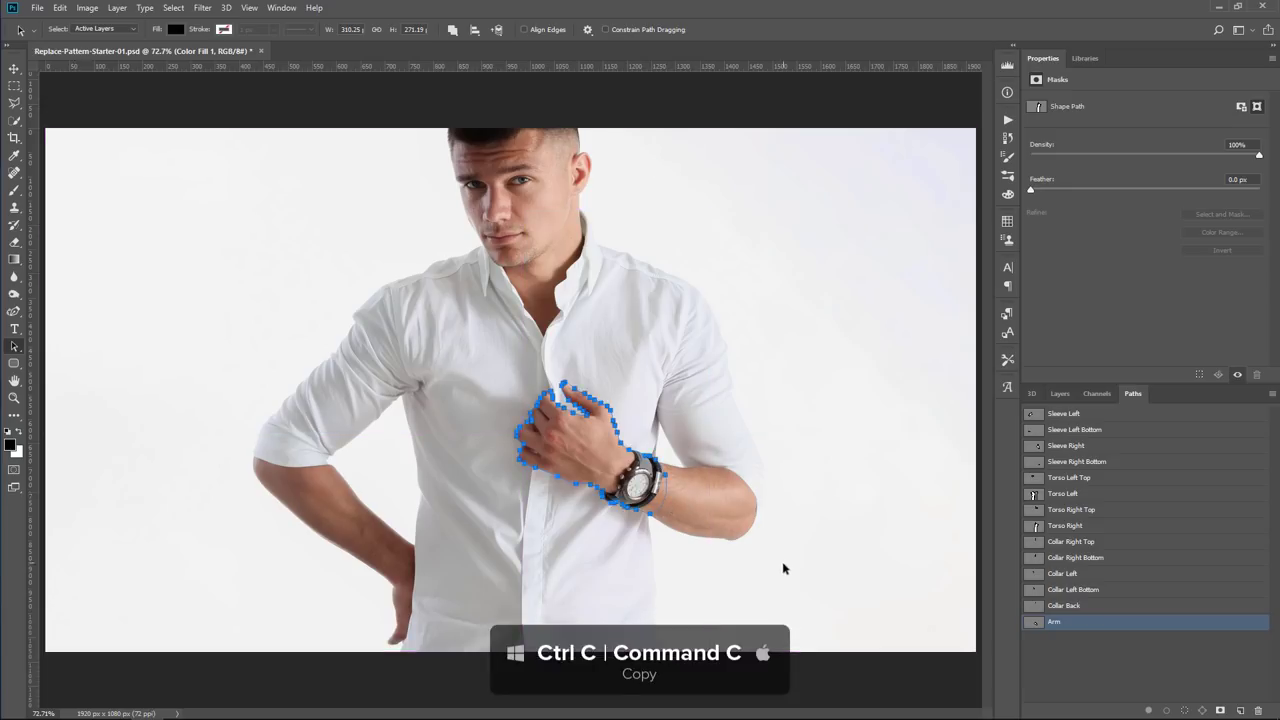
- Paste the arm path into the Torso Right path and set it to Subtract Front Shape
click(1070, 528)
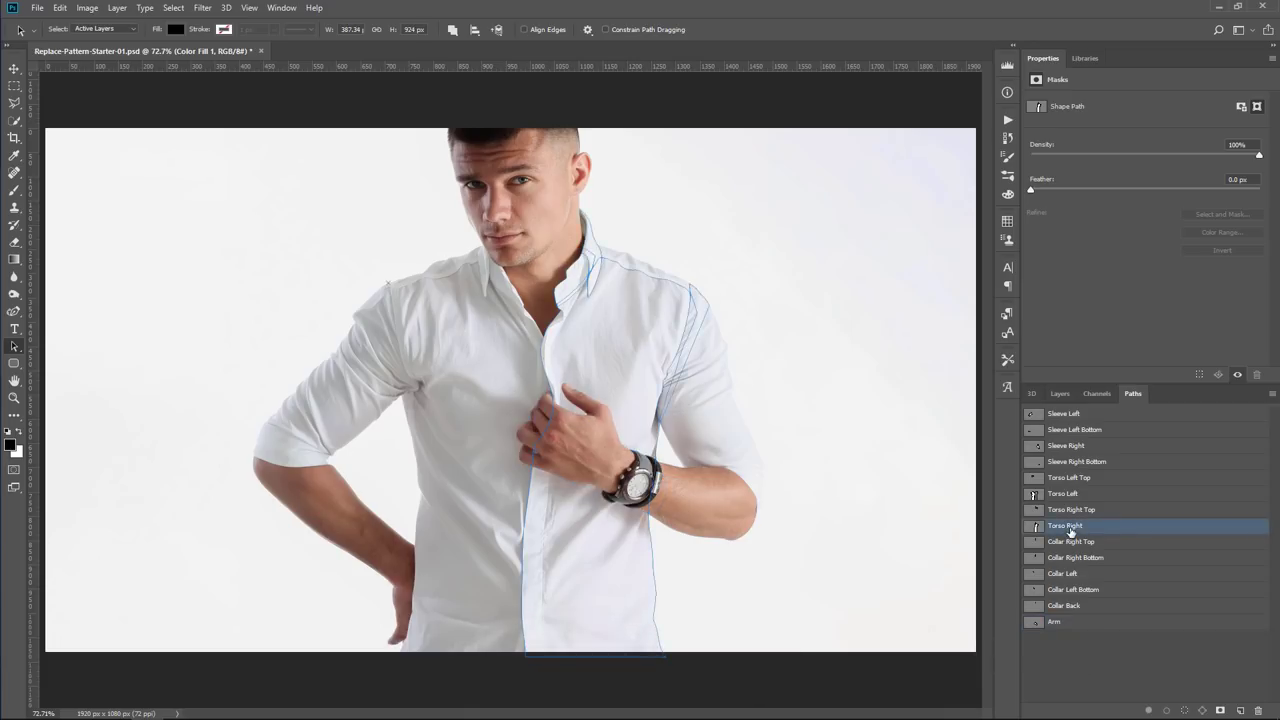
key(ctrl+v)
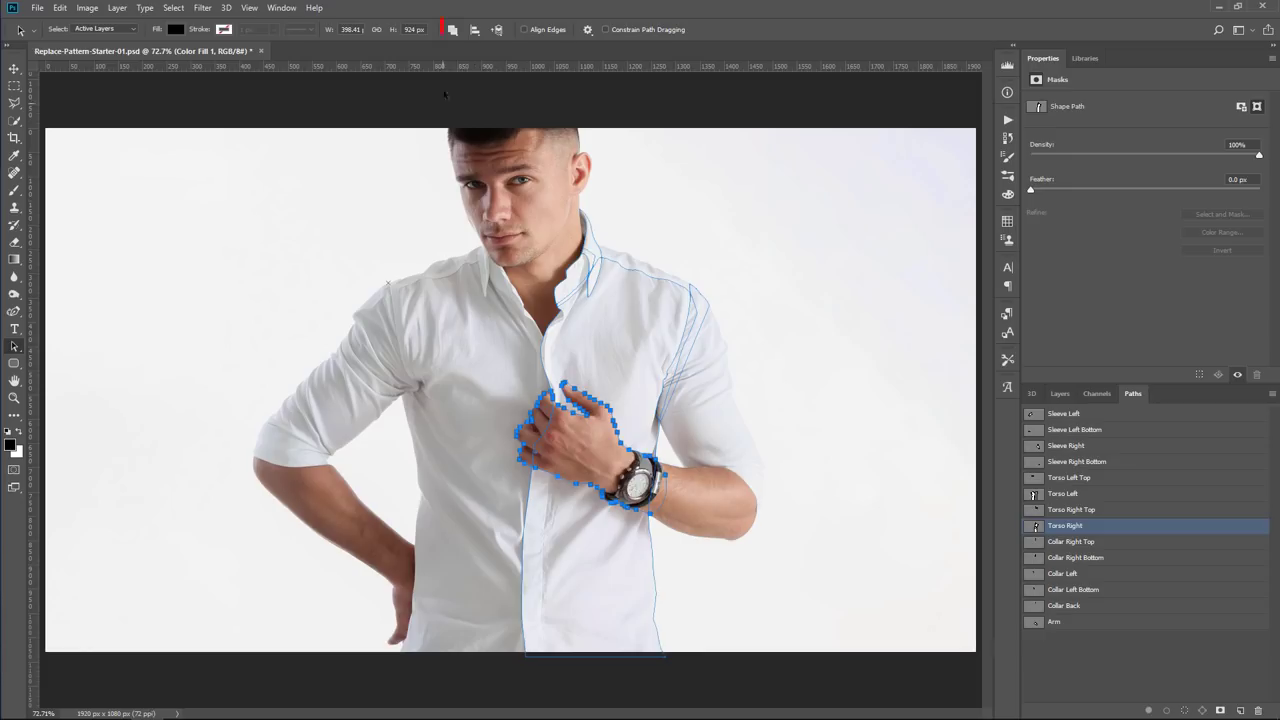
click(452, 30)
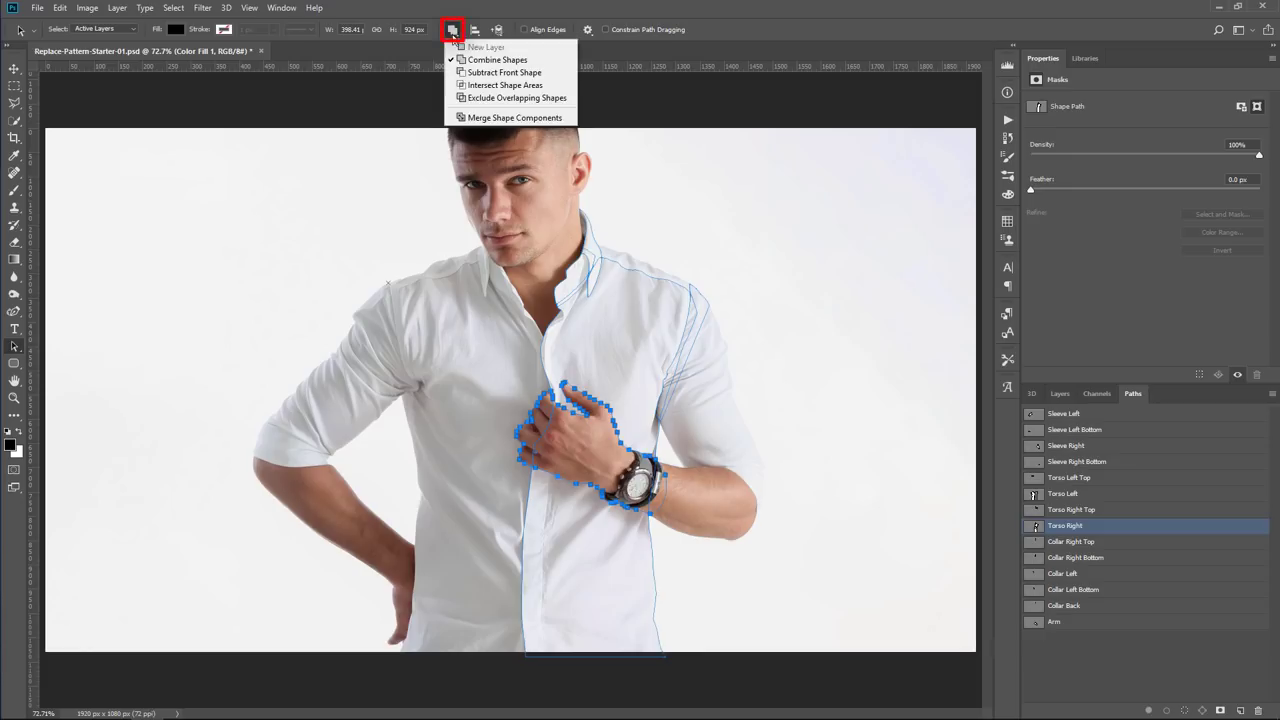
click(473, 73)
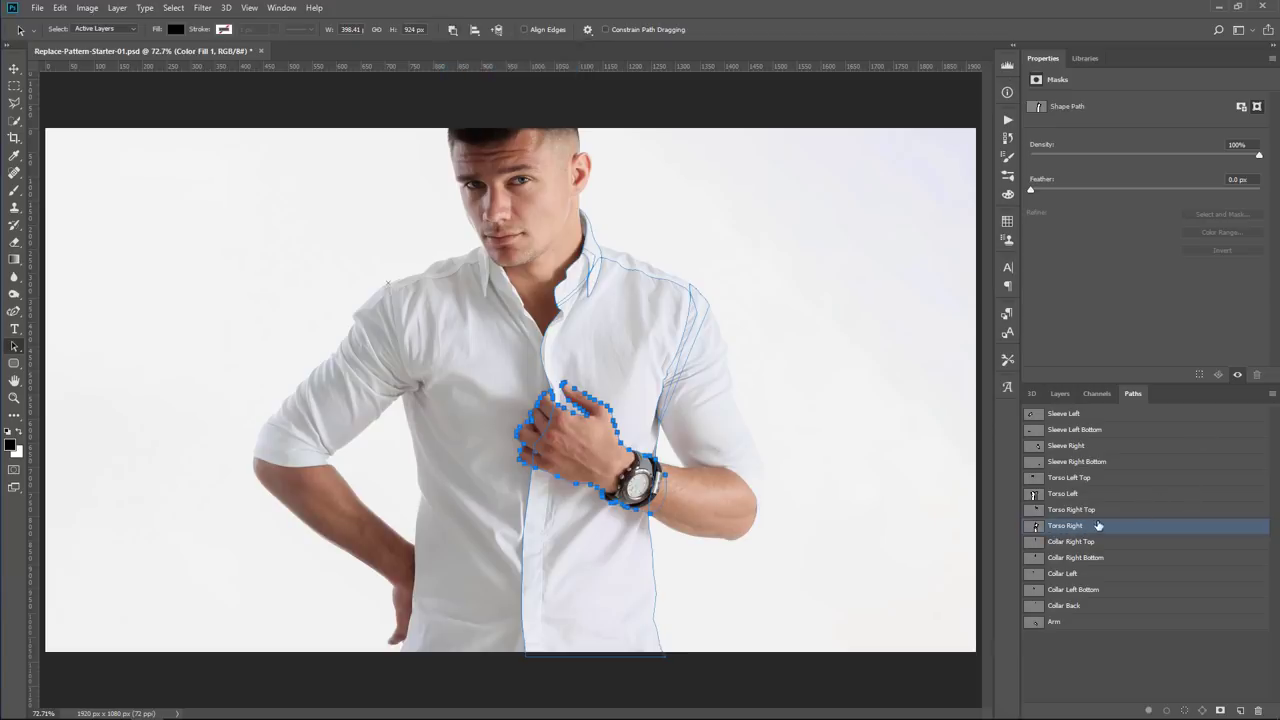
- Add a black (000000) Solid Color fill layer from the Torso Right path with the arm subtracted, and hide it
click(1061, 395)
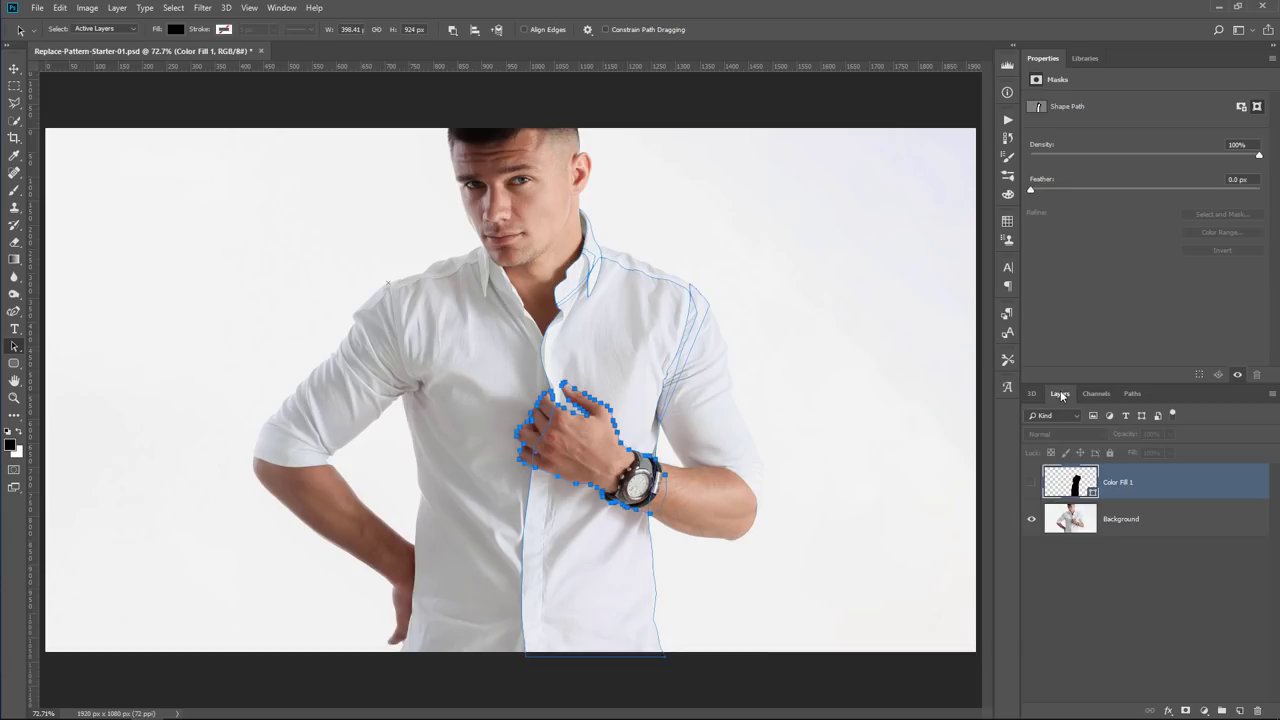
click(1204, 711)
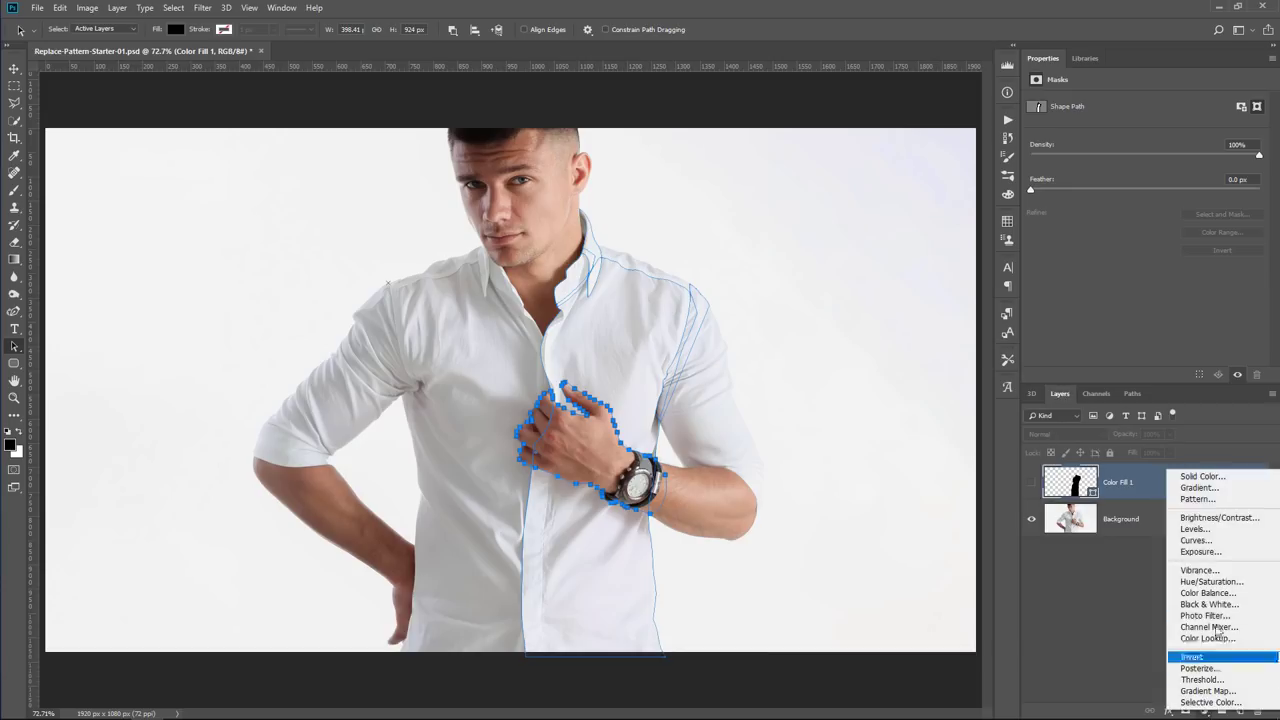
click(1200, 477)
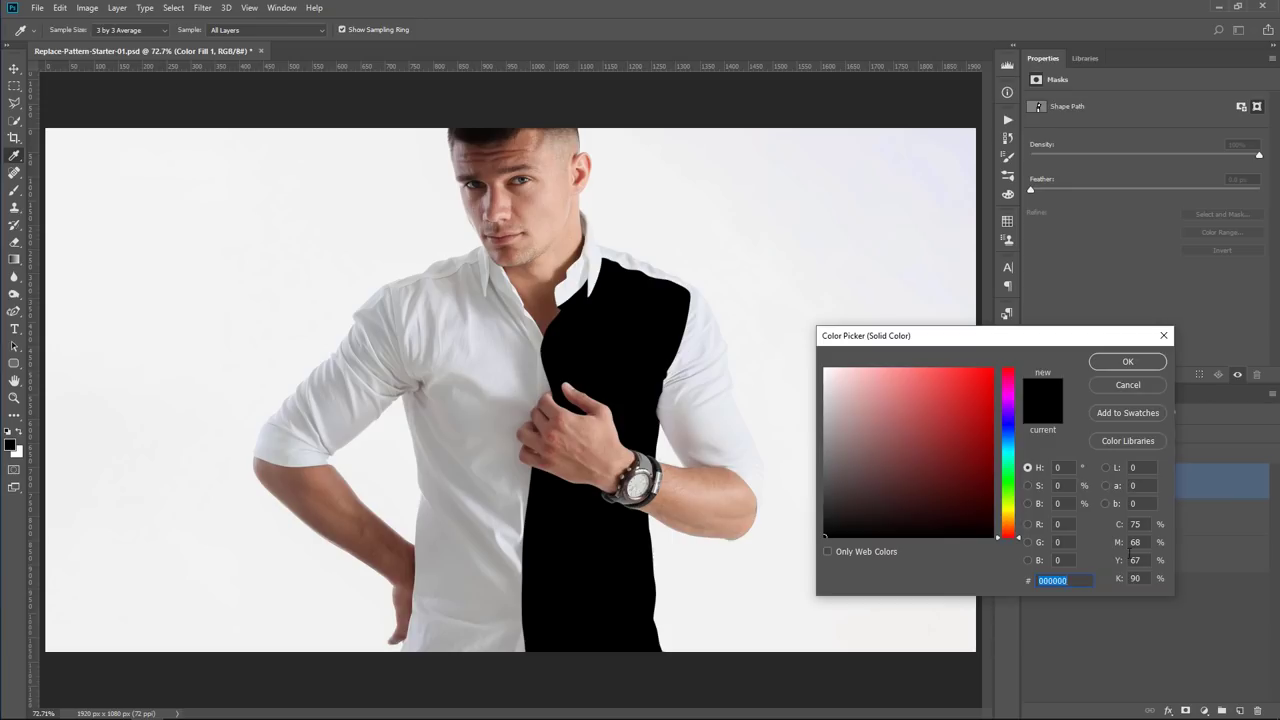
click(1130, 364)
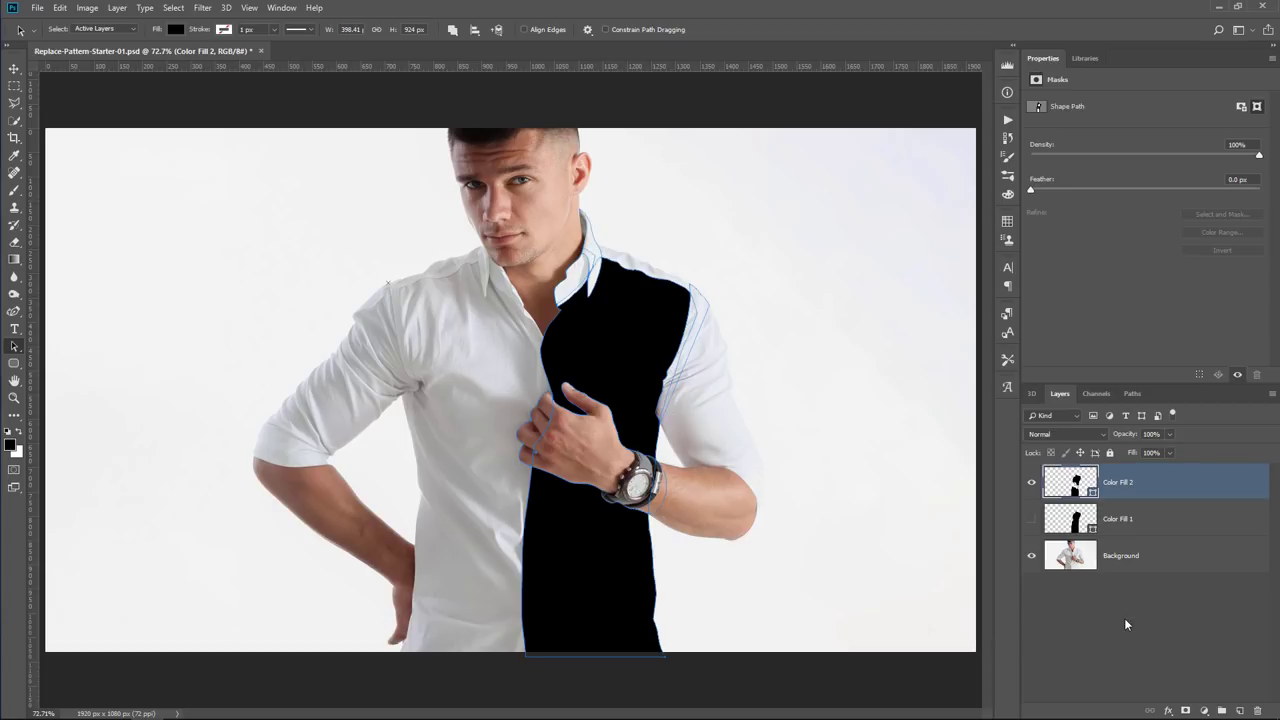
click(1032, 482)
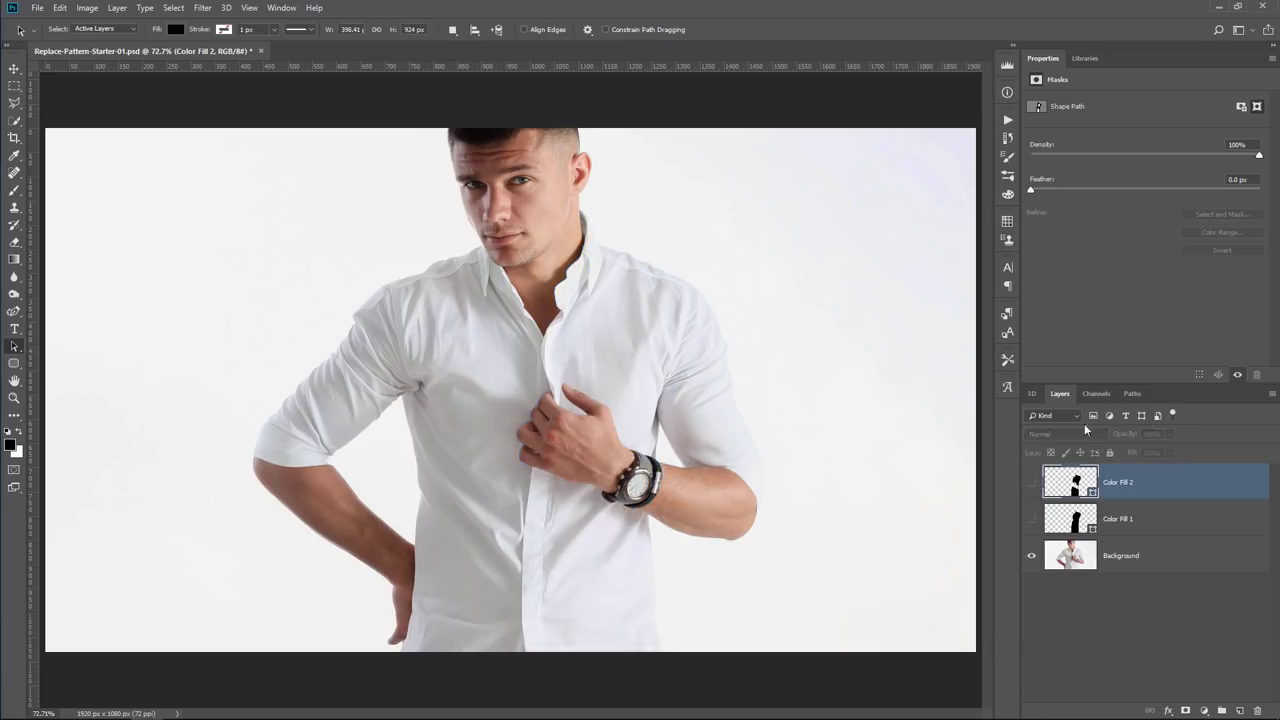
- Paste the arm path into the Torso Left path and set it to Subtract Front Shape
click(1130, 394)
click(1090, 494)
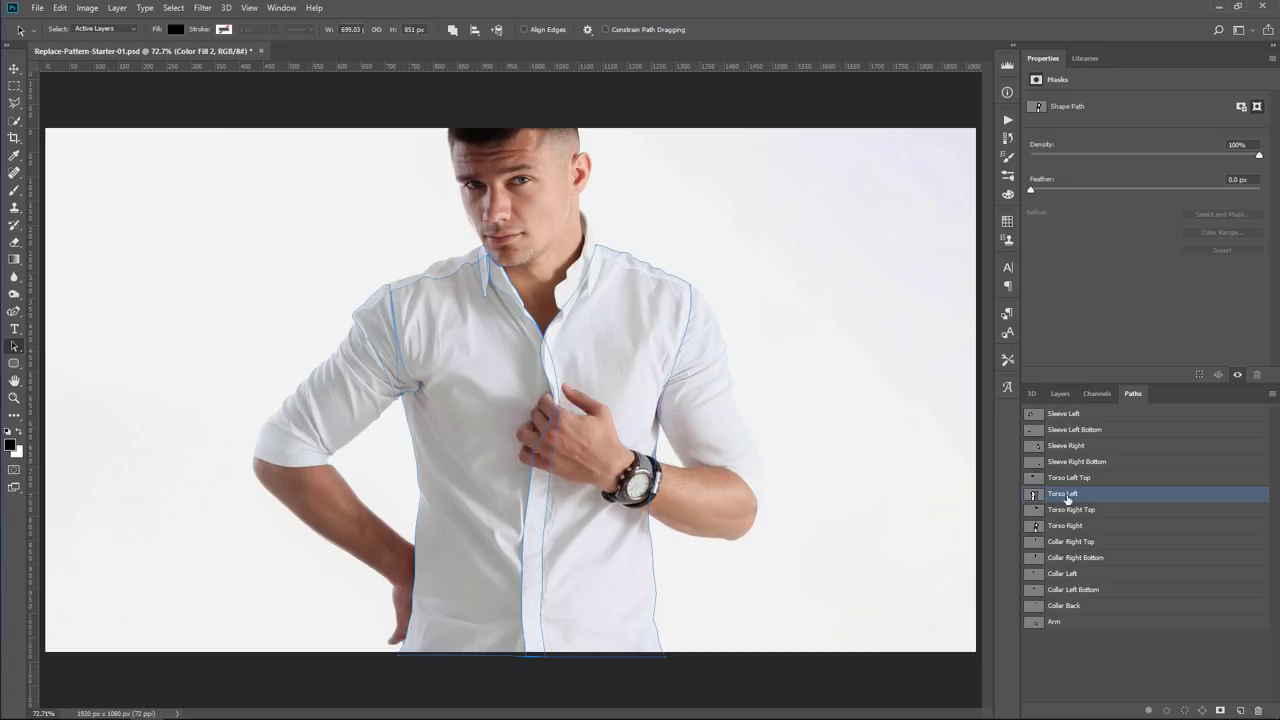
key(ctrl+v)
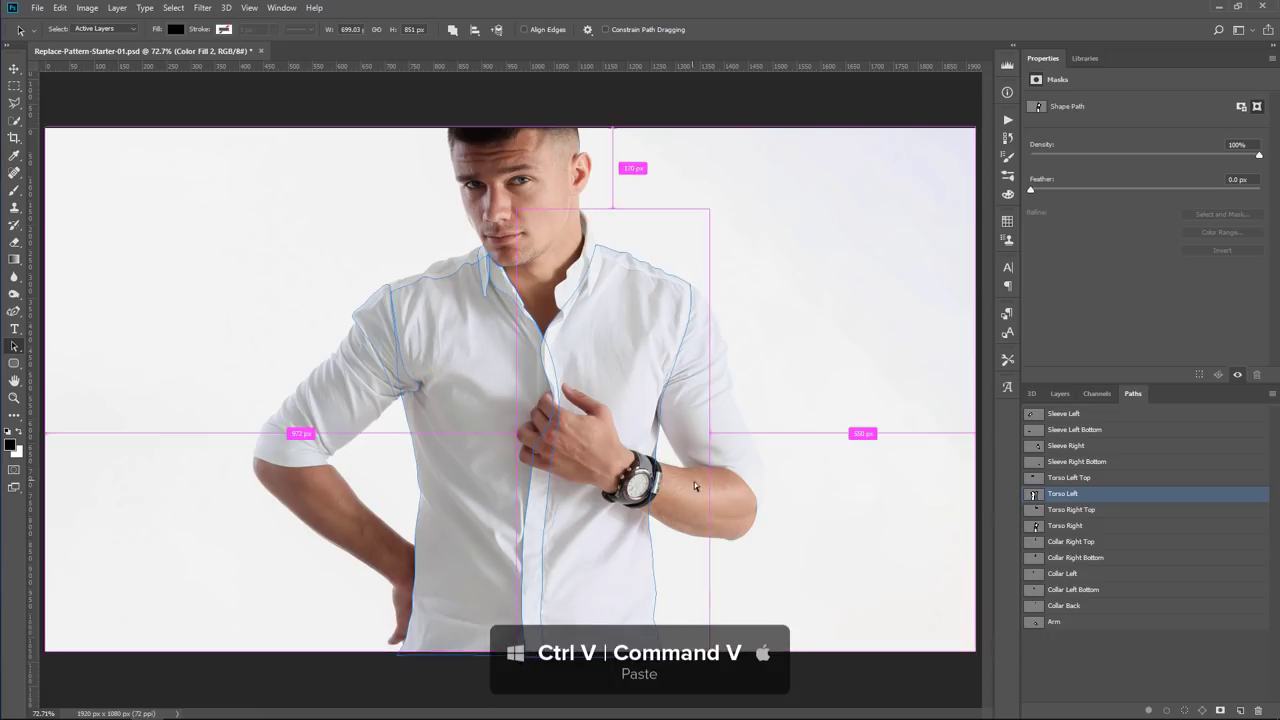
click(452, 29)
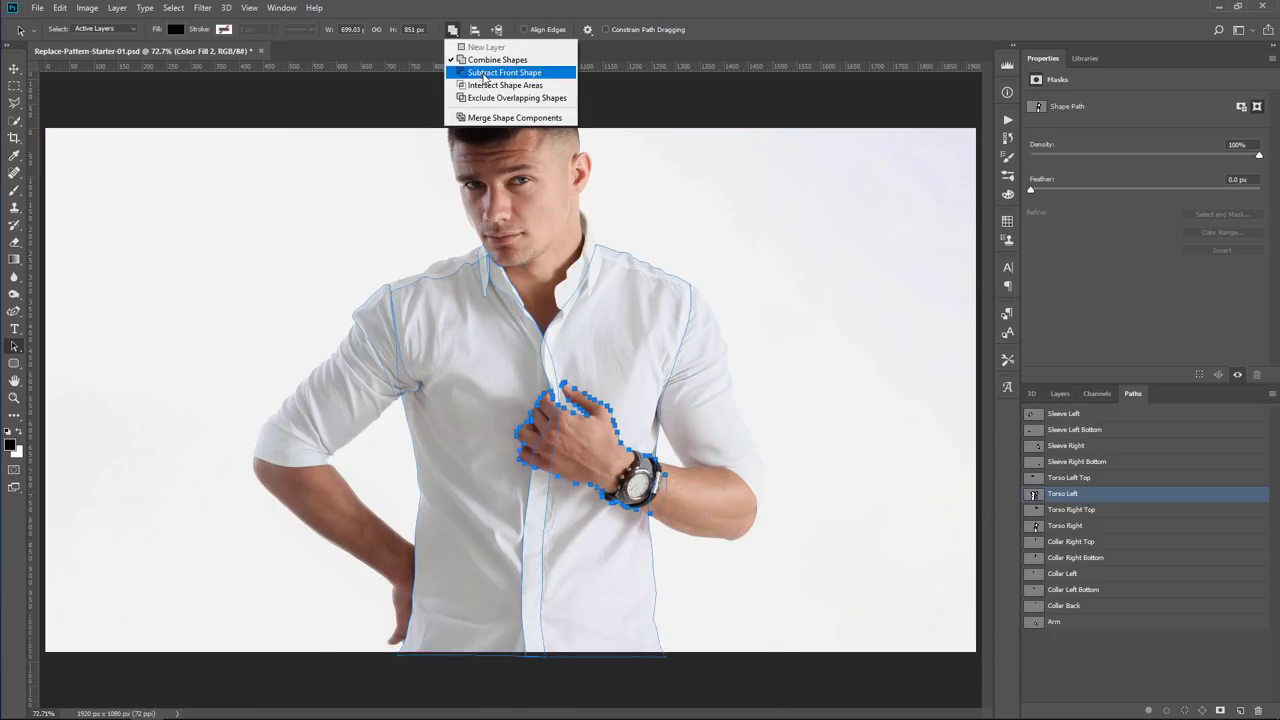
click(484, 73)
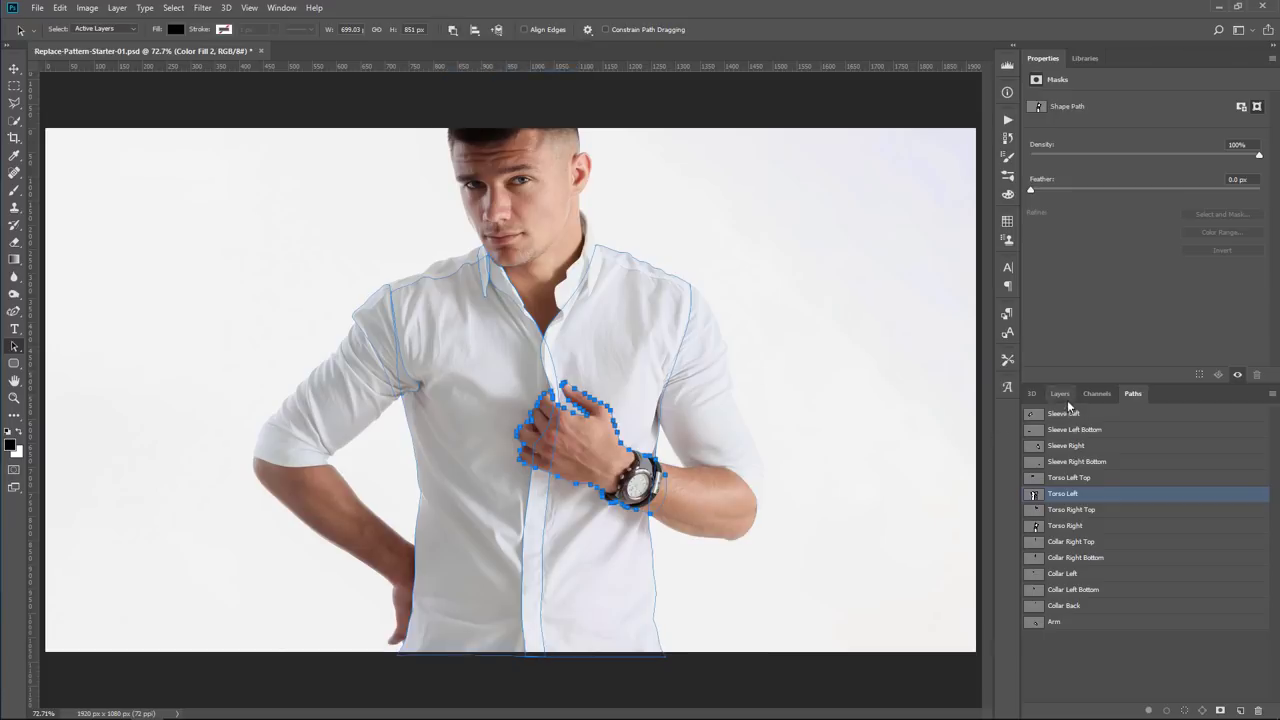
- Add a black (000000) Solid Color fill layer from the Torso Left path with the arm subtracted
click(1068, 395)
click(1203, 710)
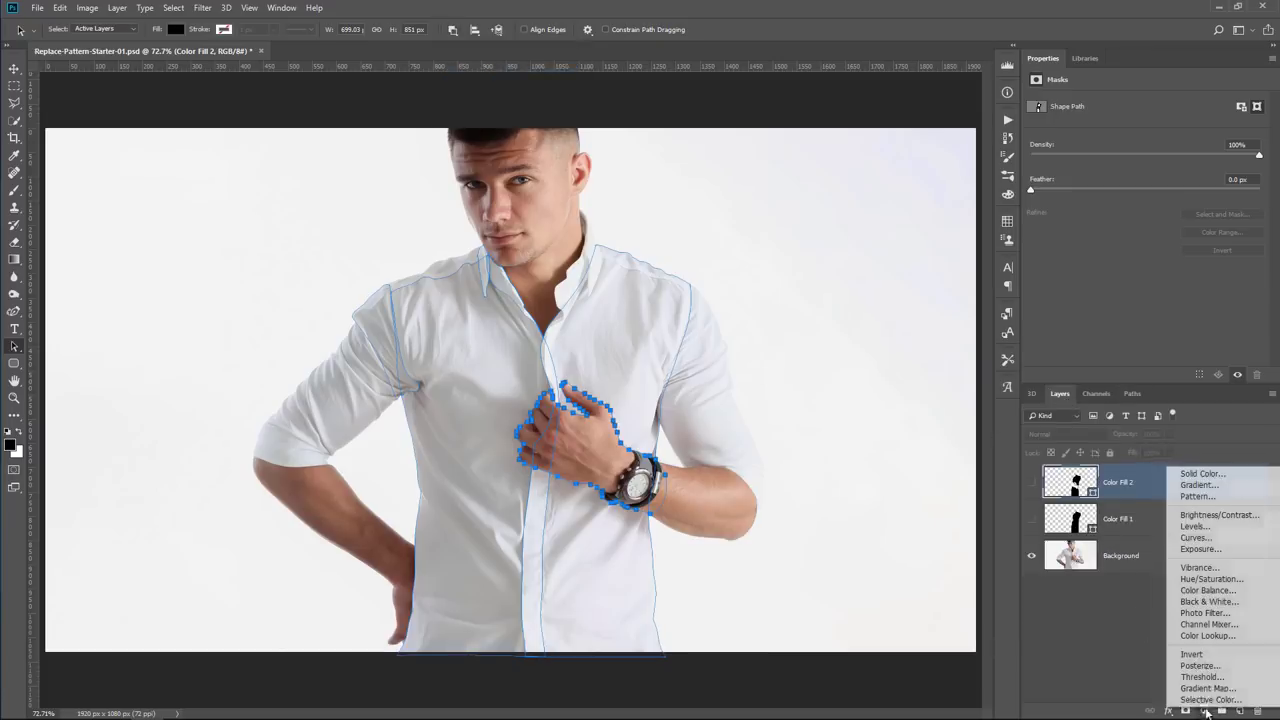
click(1214, 482)
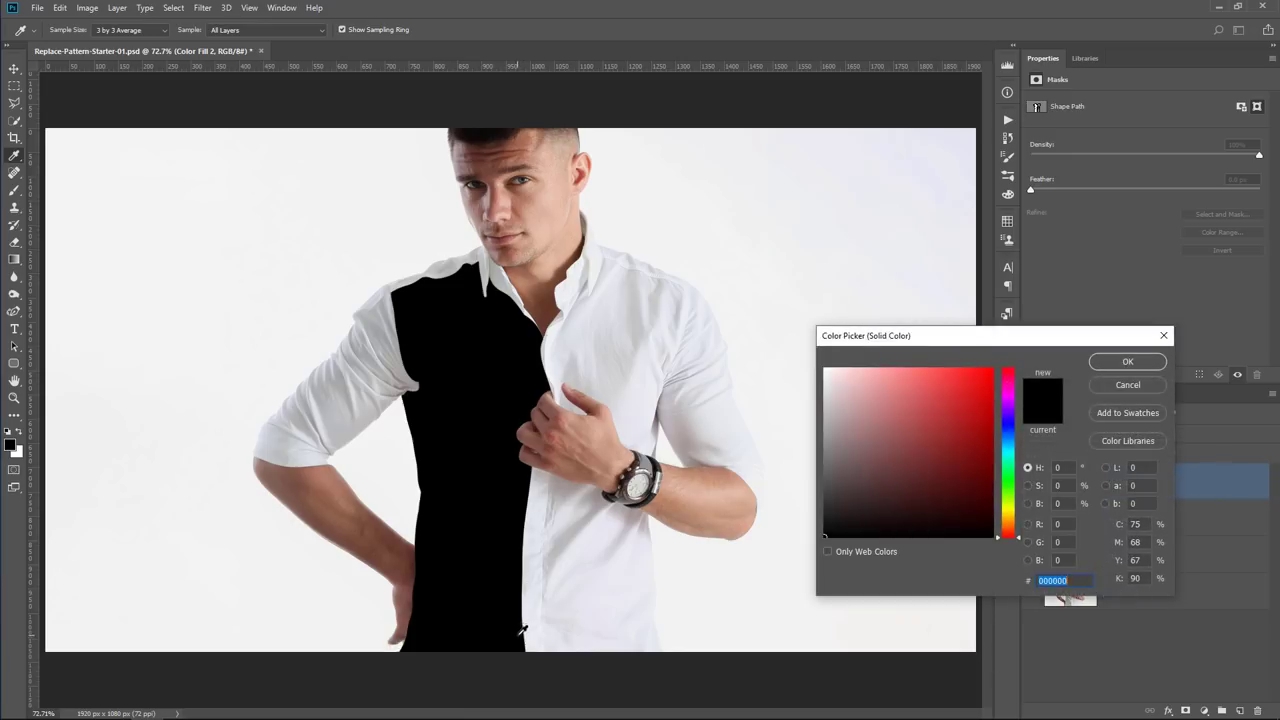
click(1127, 362)
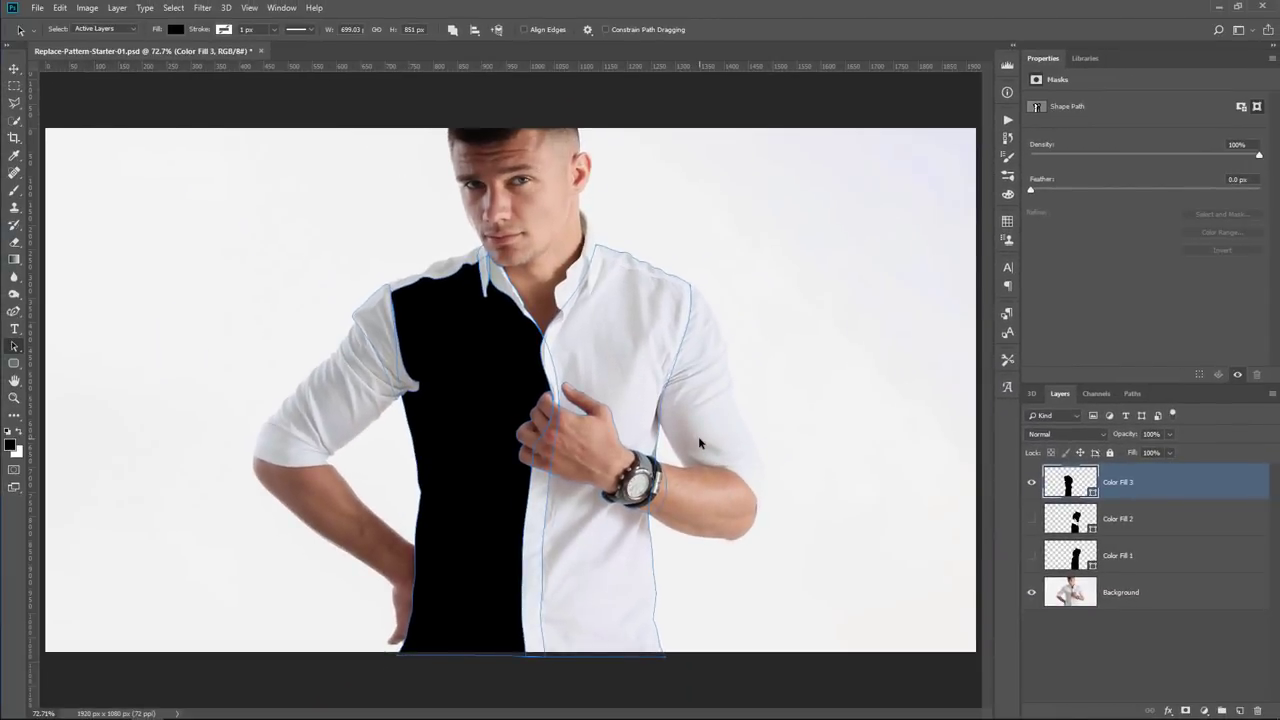
- Delete the three Solid Color fill layers above the Background layer
key(Delete)
key(Delete)
key(Delete)
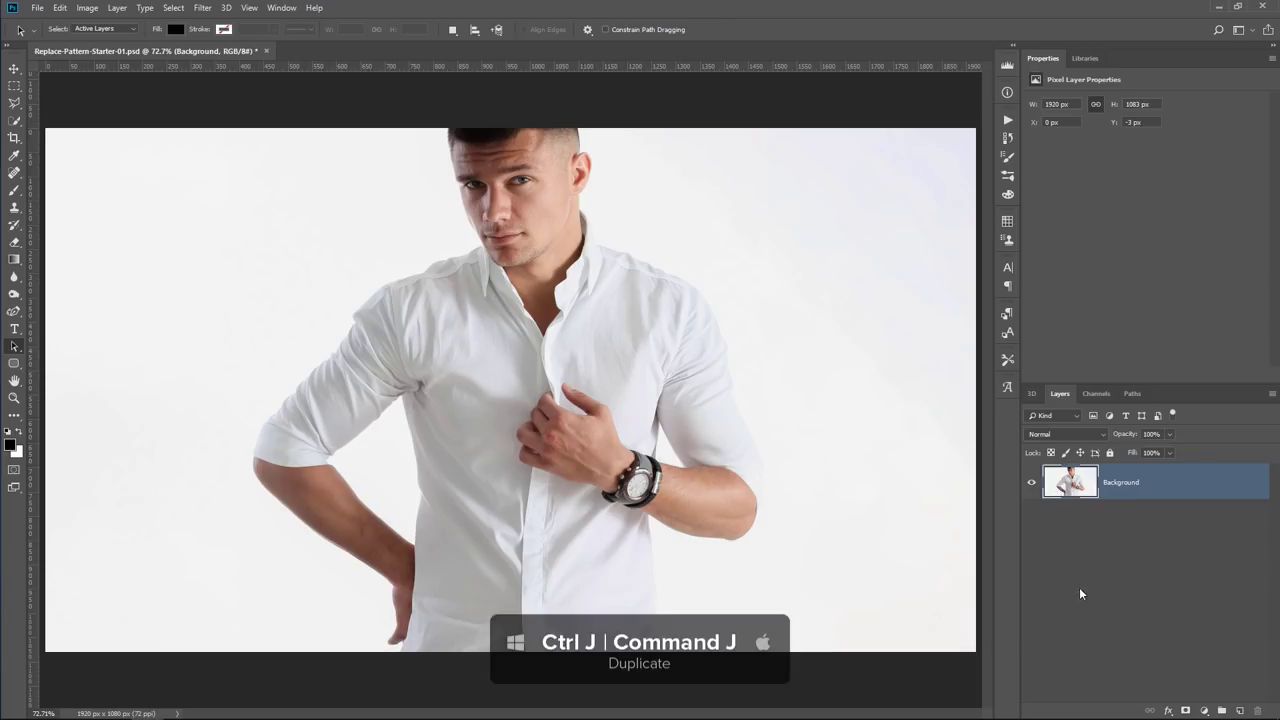
- Duplicate the Background layer and give the copy a vector mask made from all paths from Sleeve Left through Collar Back
key(ctrl+j)
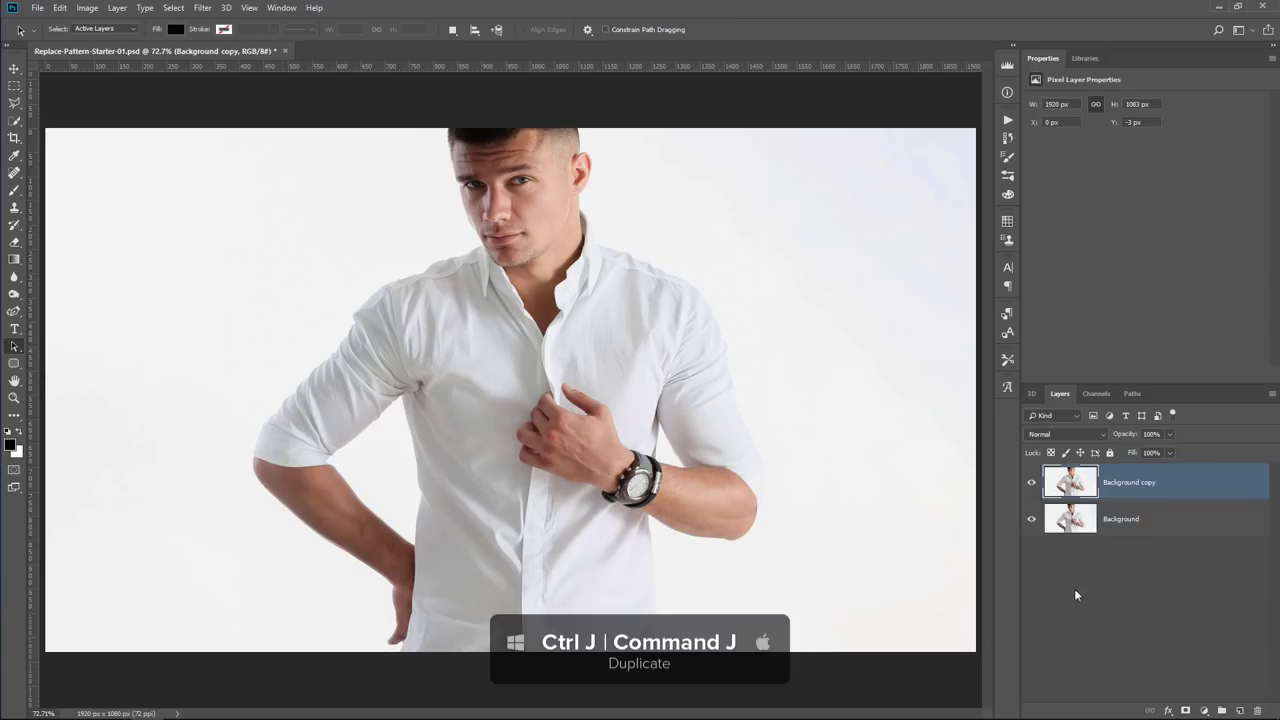
click(1131, 394)
click(1073, 415)
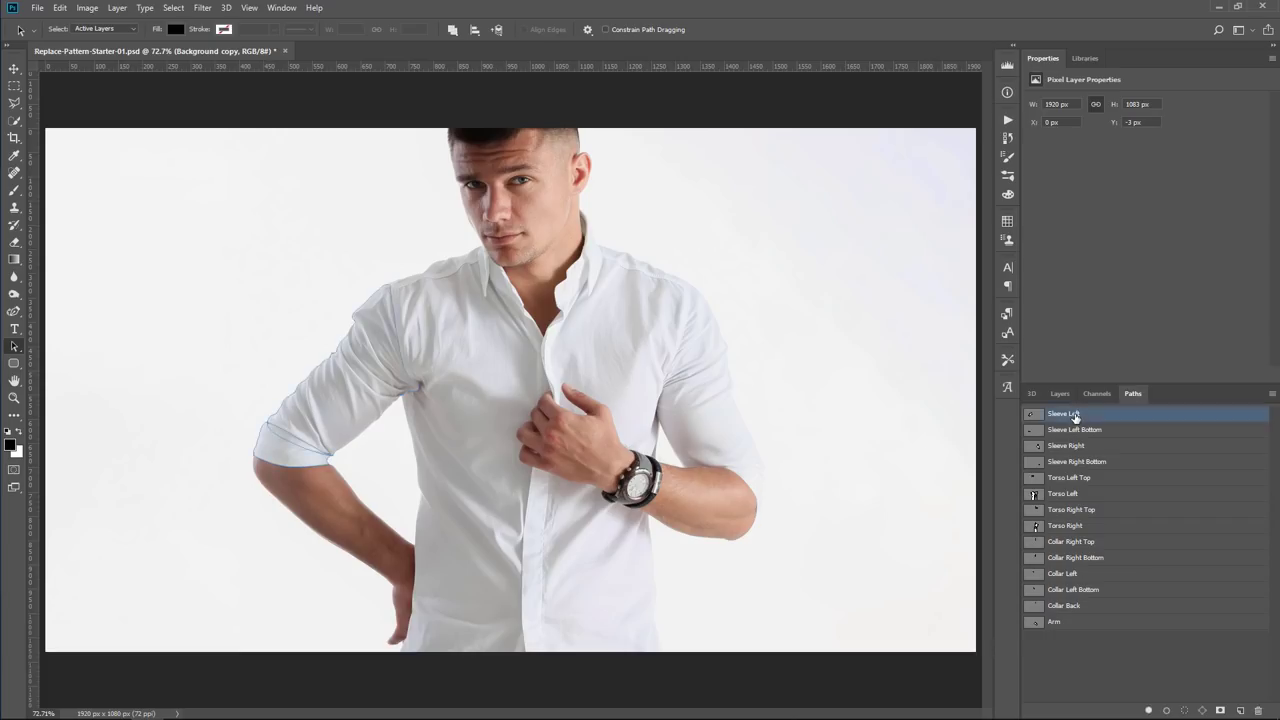
shift+click(1073, 607)
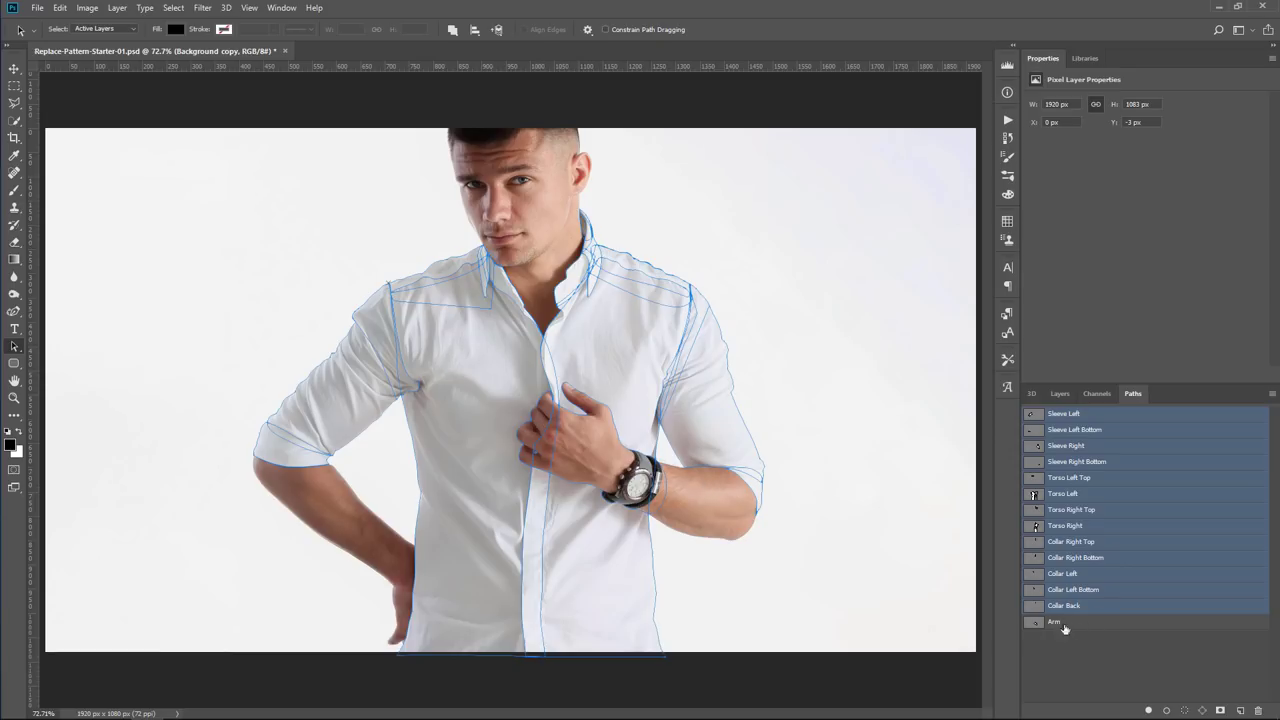
click(1060, 394)
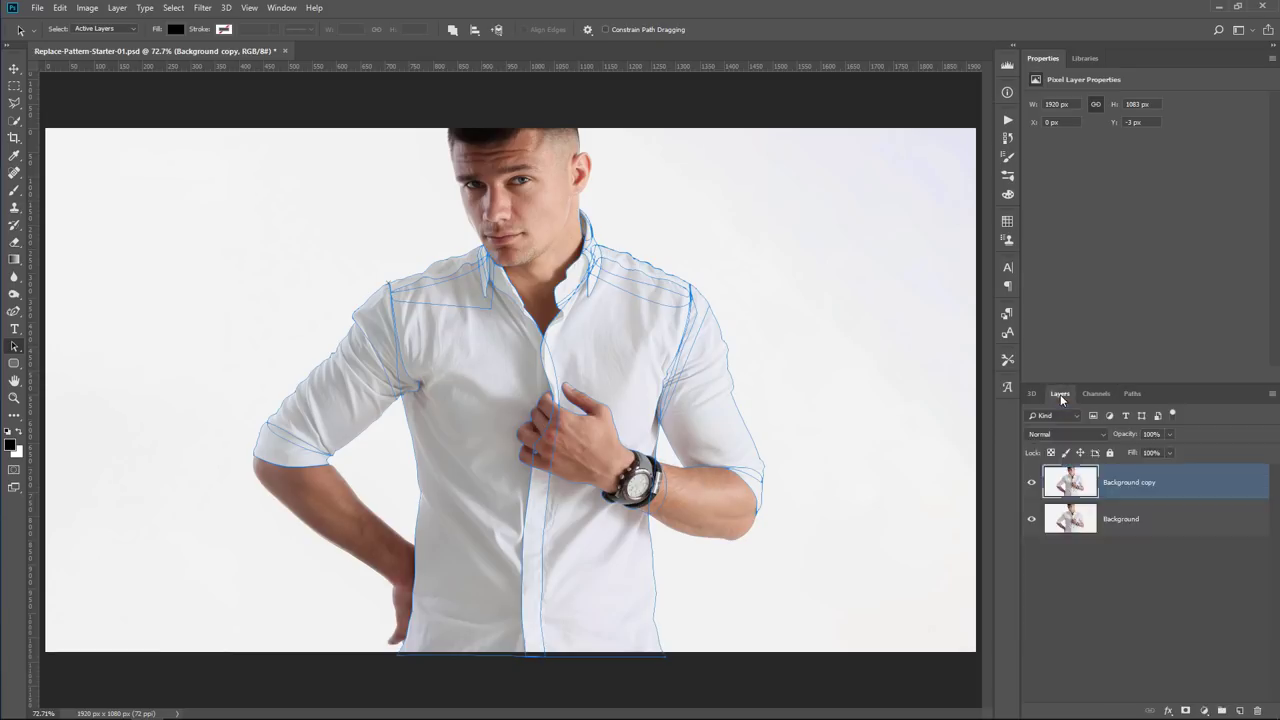
ctrl+click(1186, 711)
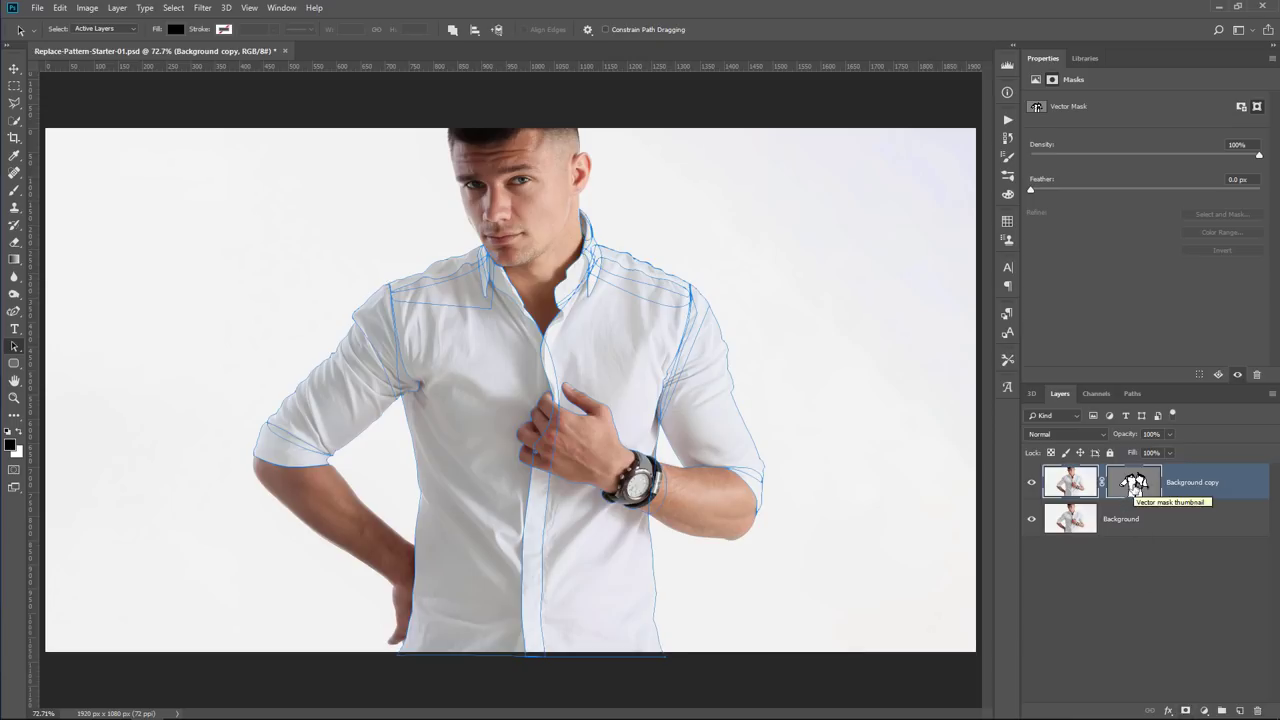
- Hide the Background layer and set the Sleeve Left path in the copy's vector mask to Combine Shapes
click(1031, 519)
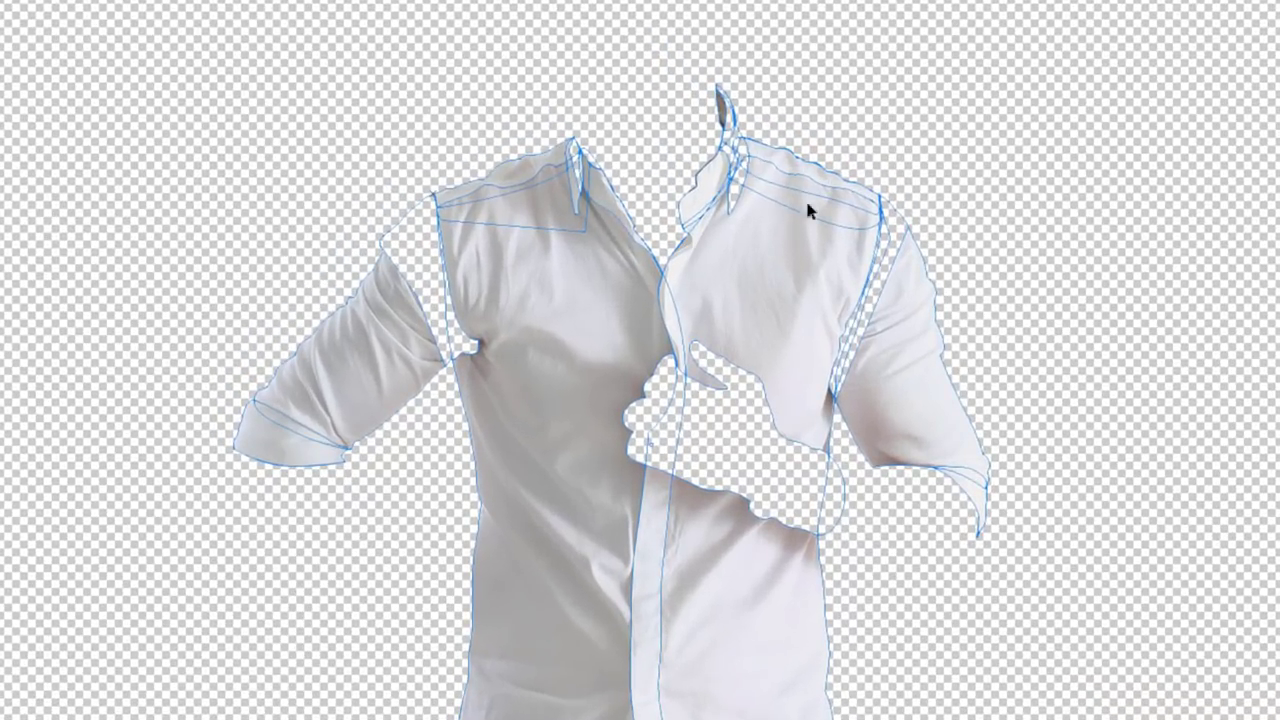
click(380, 223)
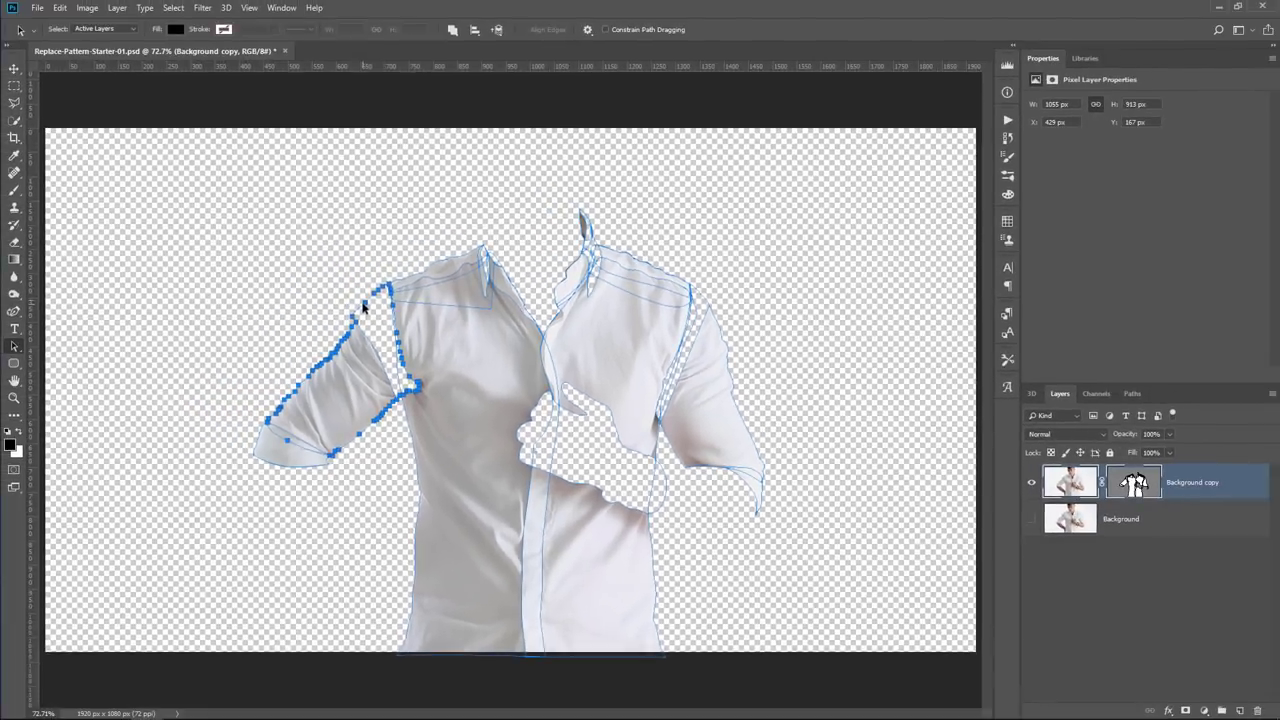
click(452, 30)
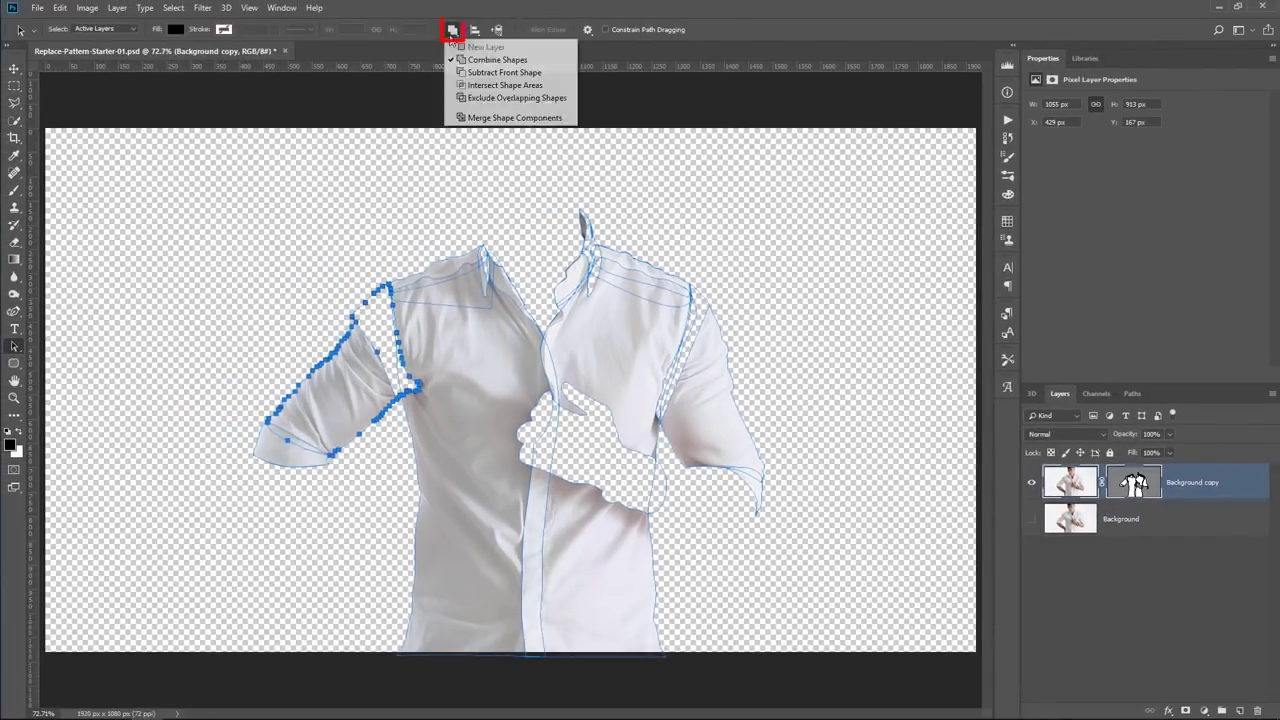
click(490, 60)
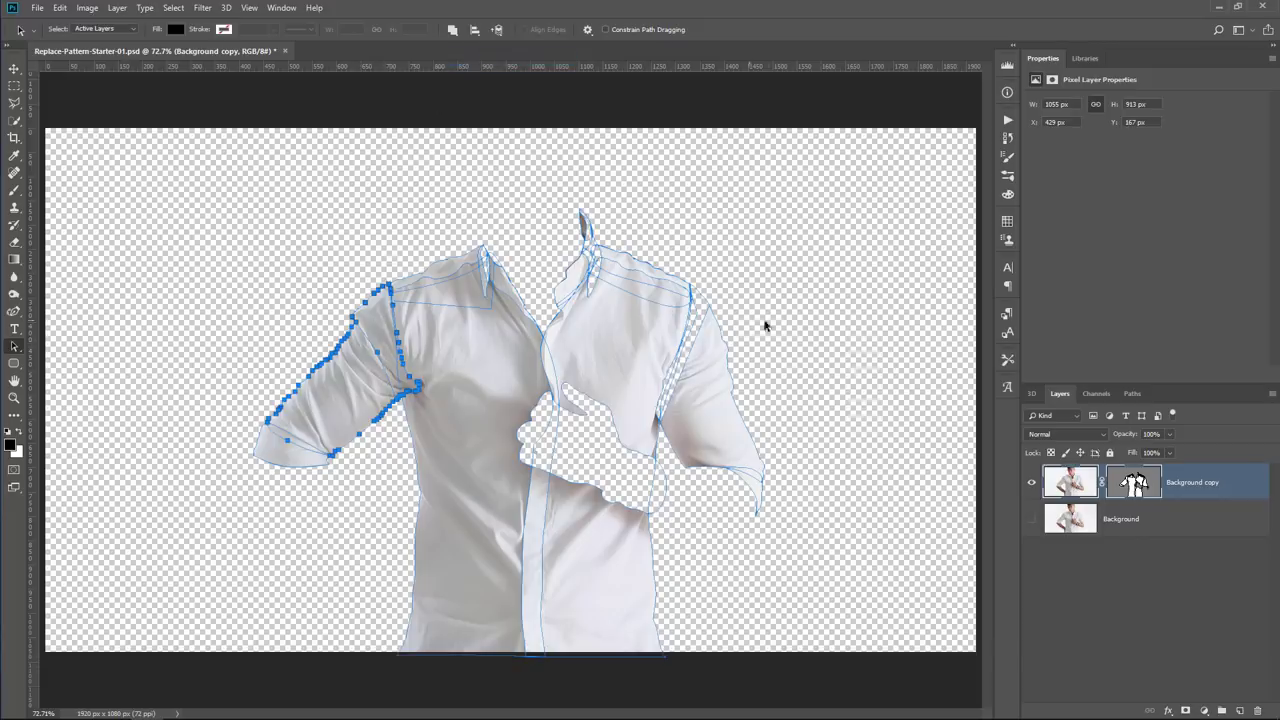
- Set the overlapping right sleeve, right torso, shoulder and collar paths in the vector mask to Combine Shapes, and deselect them
click(601, 248)
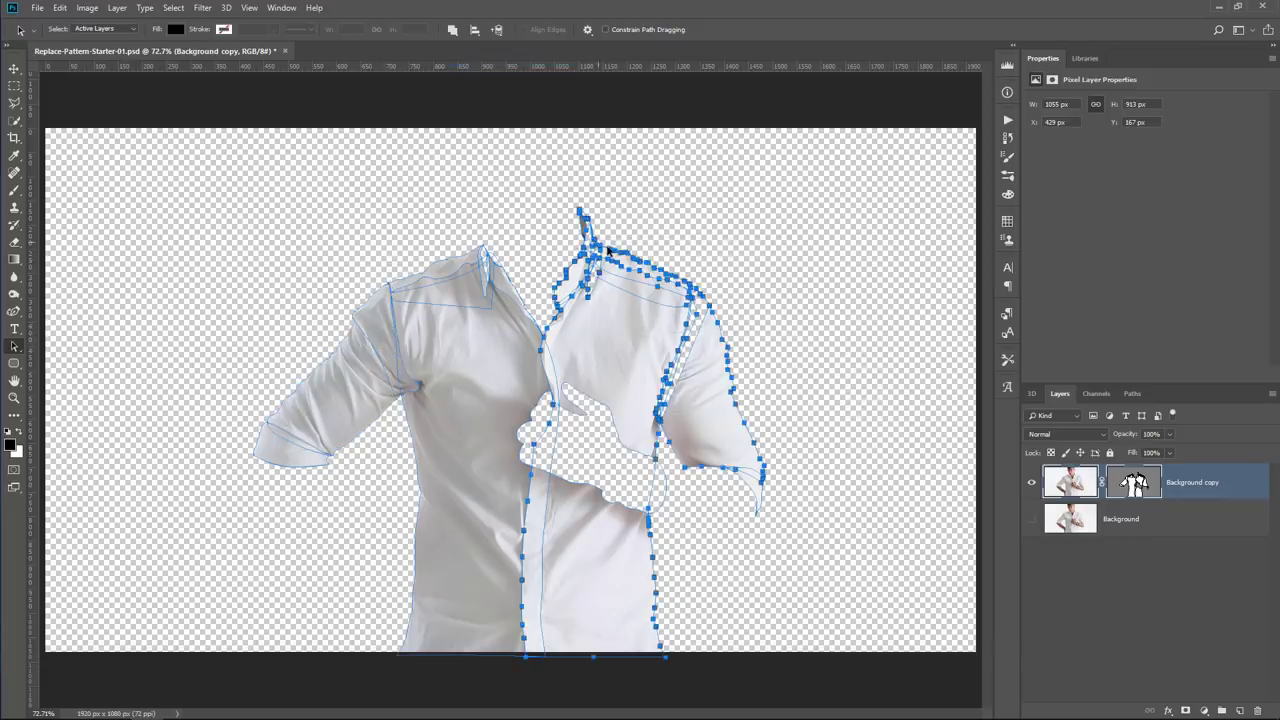
shift+click(484, 258)
click(453, 30)
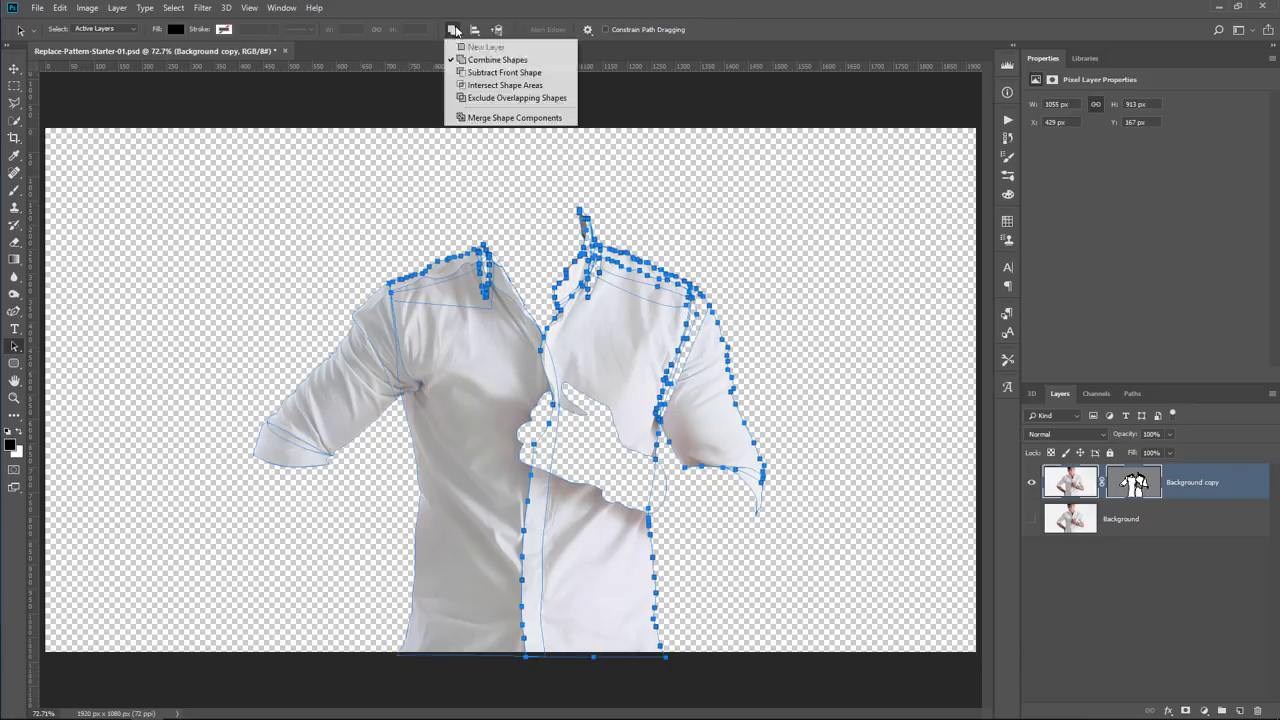
click(471, 60)
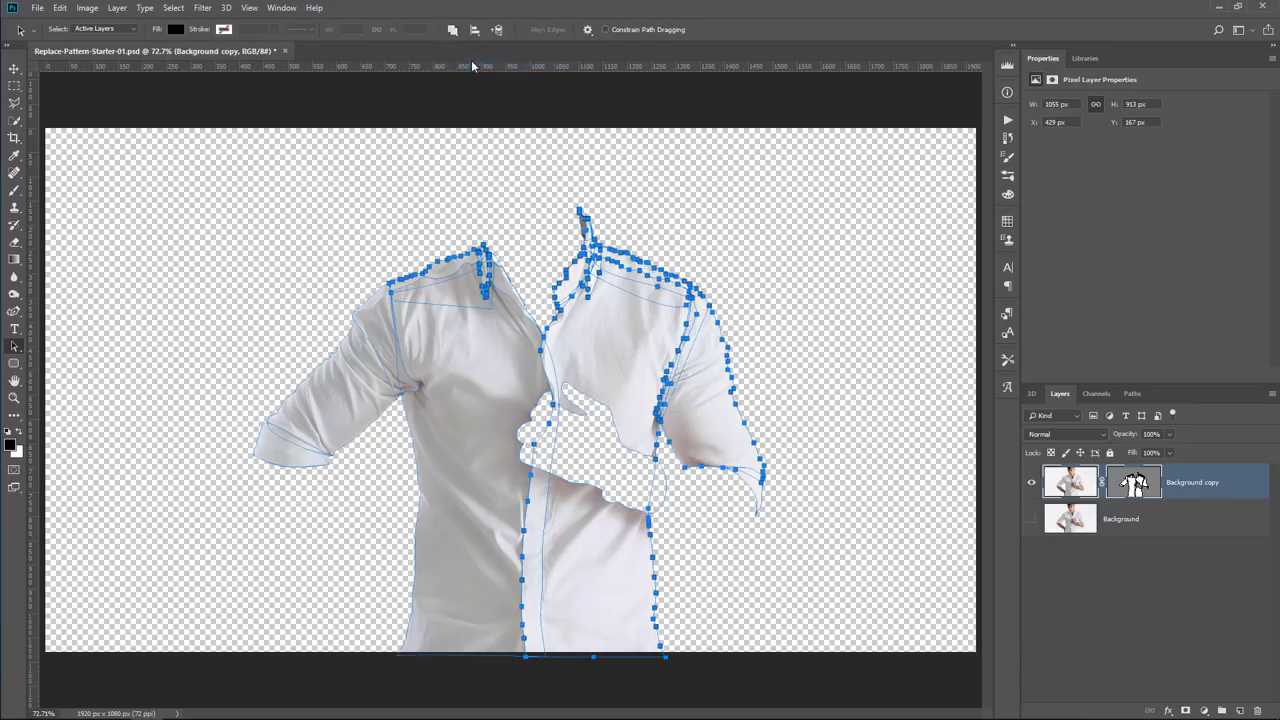
click(511, 212)
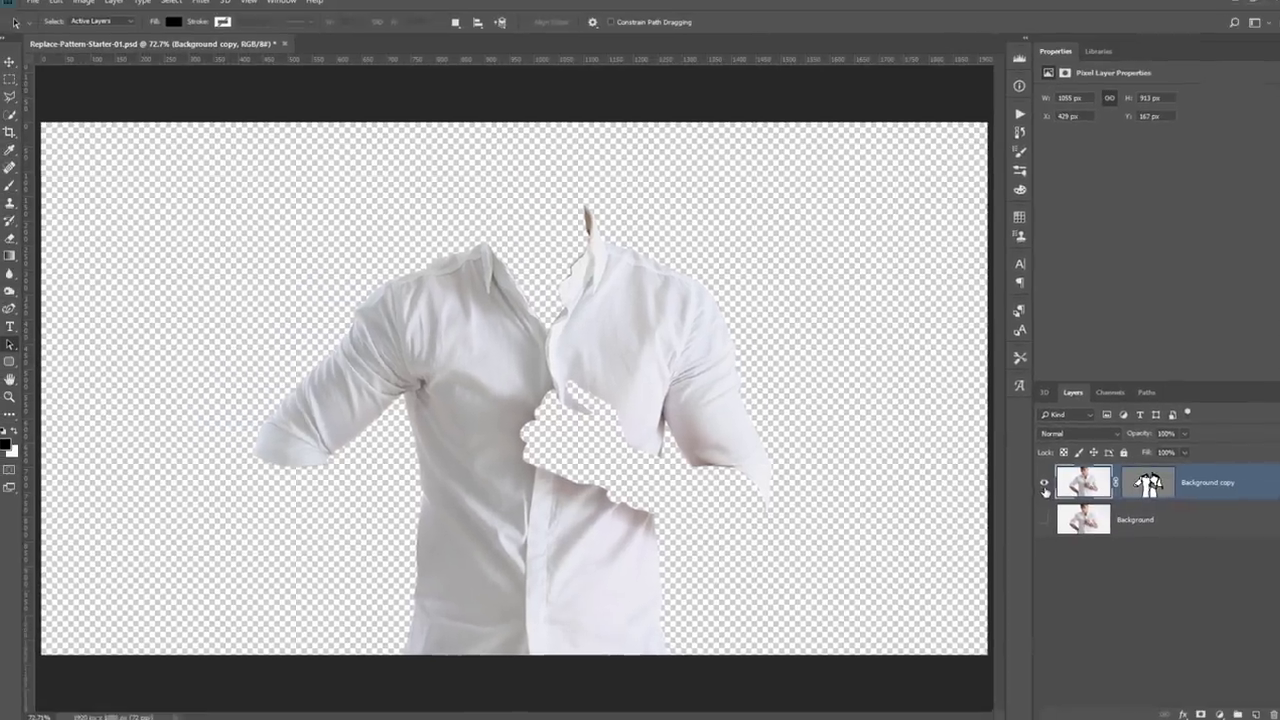
- Toggle the masked shirt layer's visibility to check the cutout
click(1034, 482)
click(1034, 482)
click(1034, 482)
click(1033, 483)
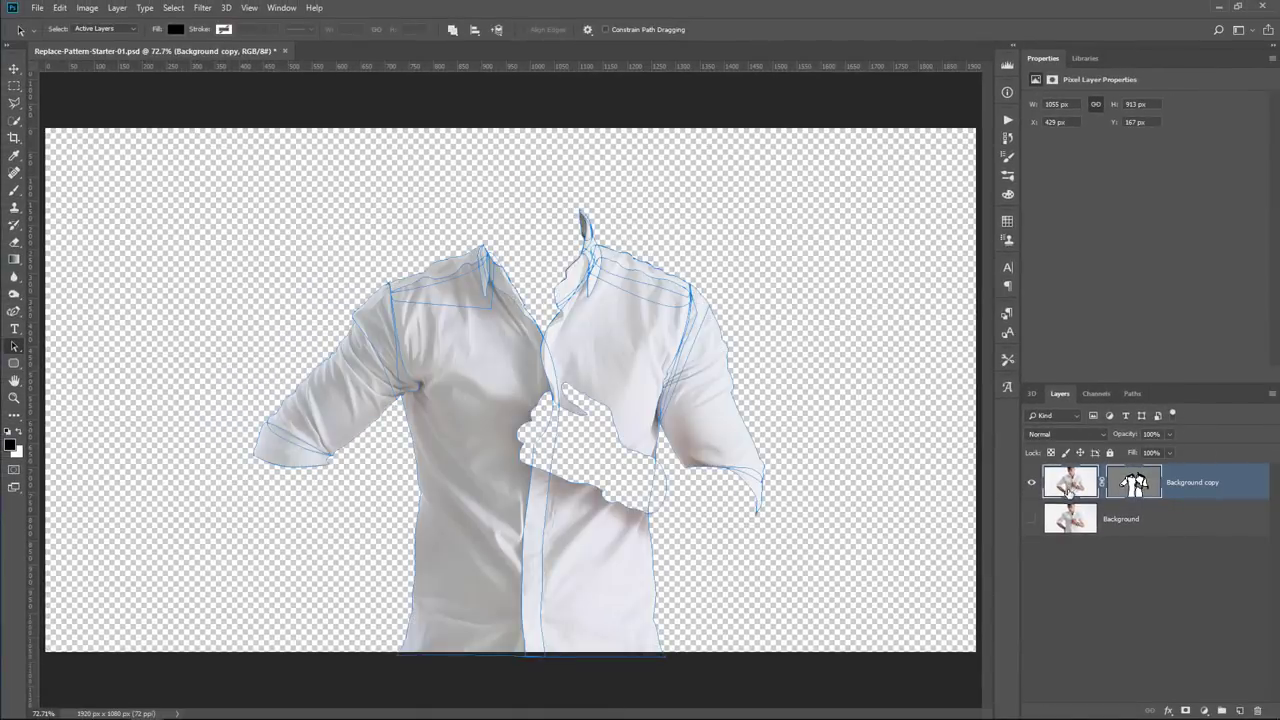
- Add a Curves adjustment clipped to the masked shirt, lowering the shadows and setting a highlight point at input 212, output 181
click(1204, 710)
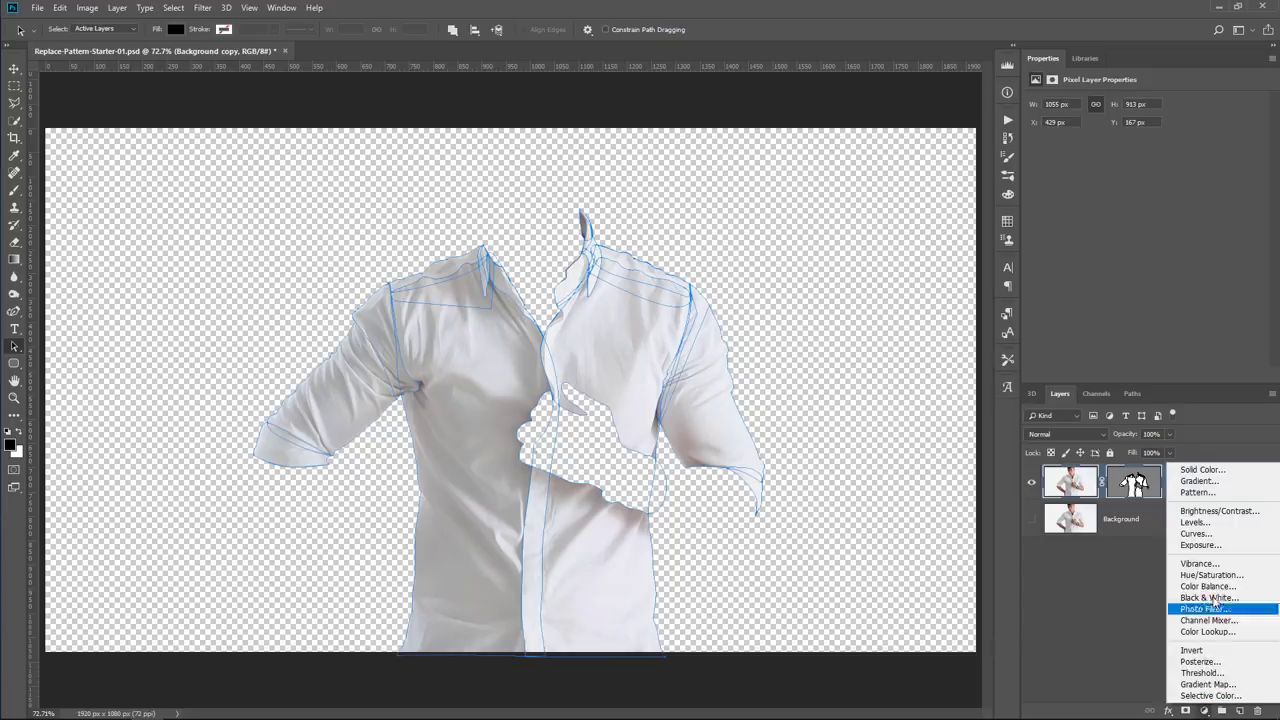
click(1211, 536)
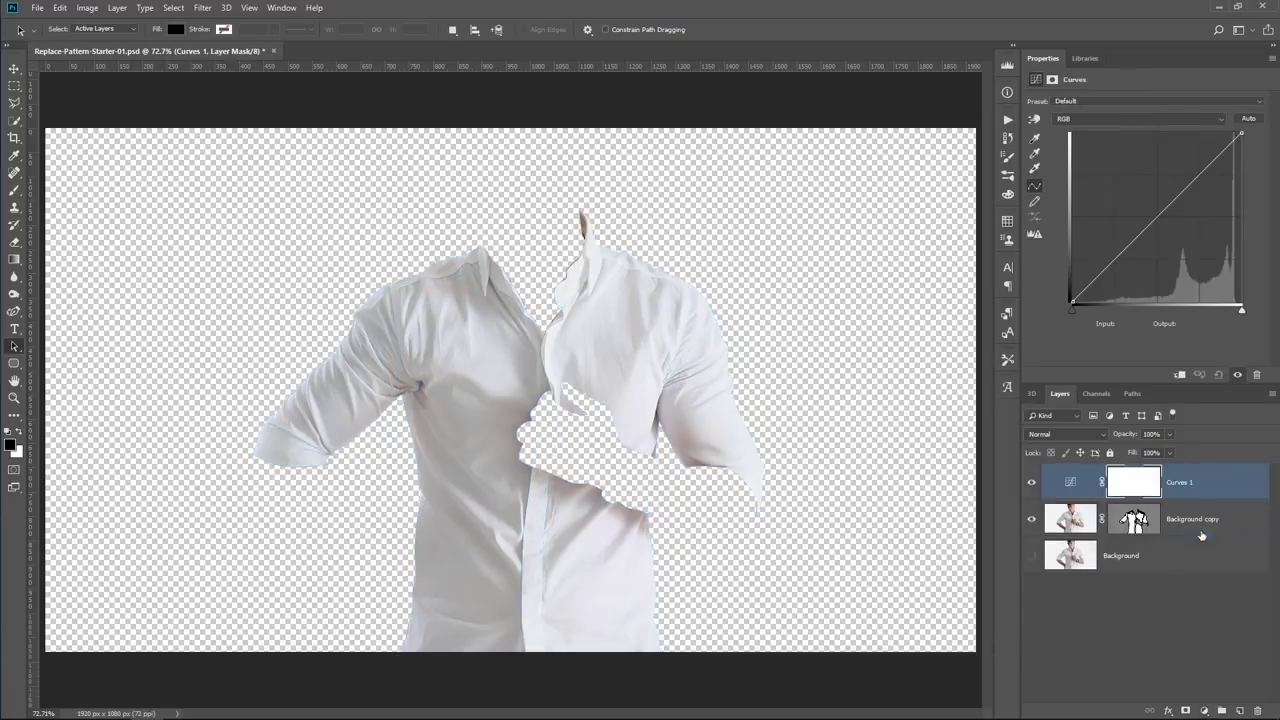
click(1180, 377)
drag(1118, 290, 1128, 293)
drag(1199, 212, 1212, 182)
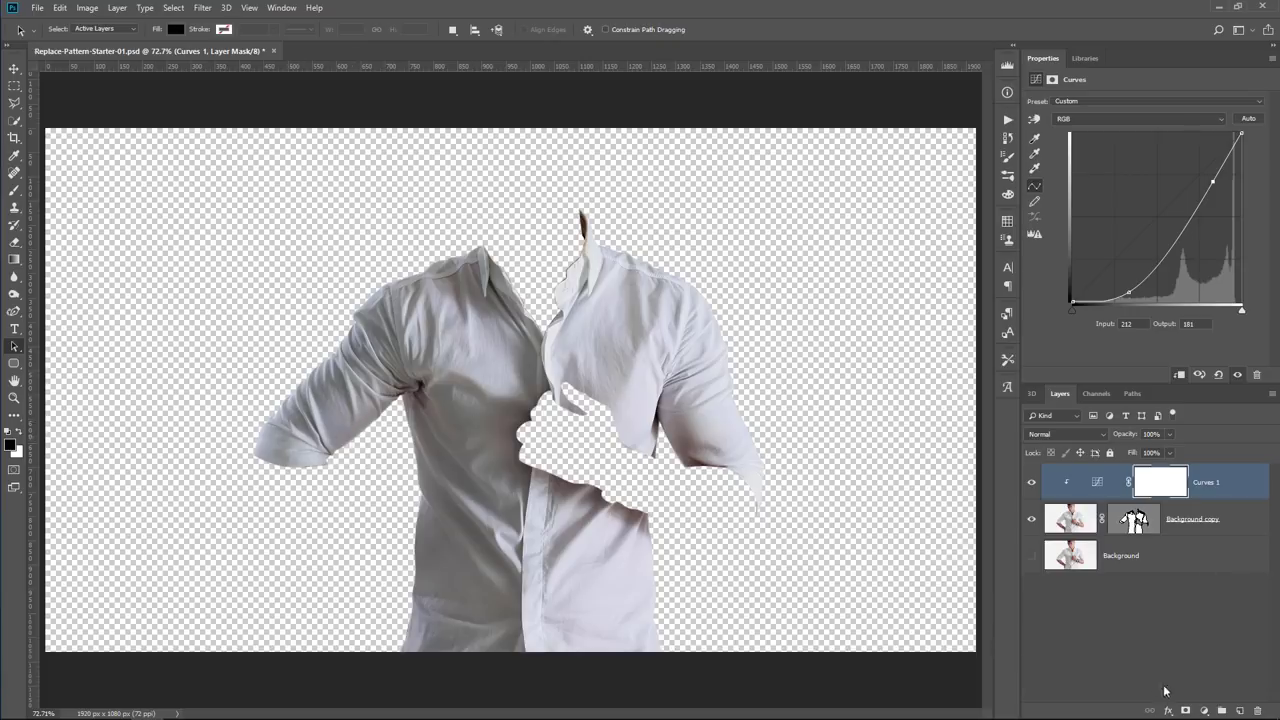
- Add a Black & White adjustment with default settings above the Curves layer and clip it to the masked shirt
click(1205, 710)
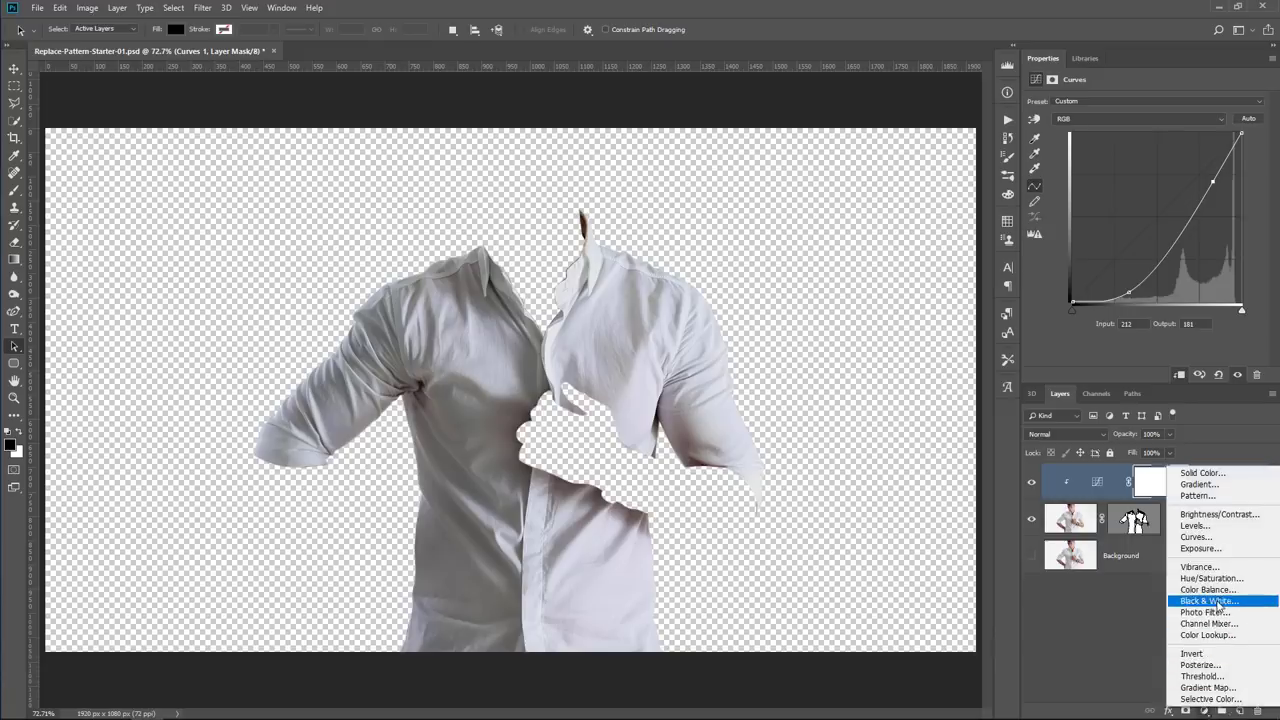
click(1210, 601)
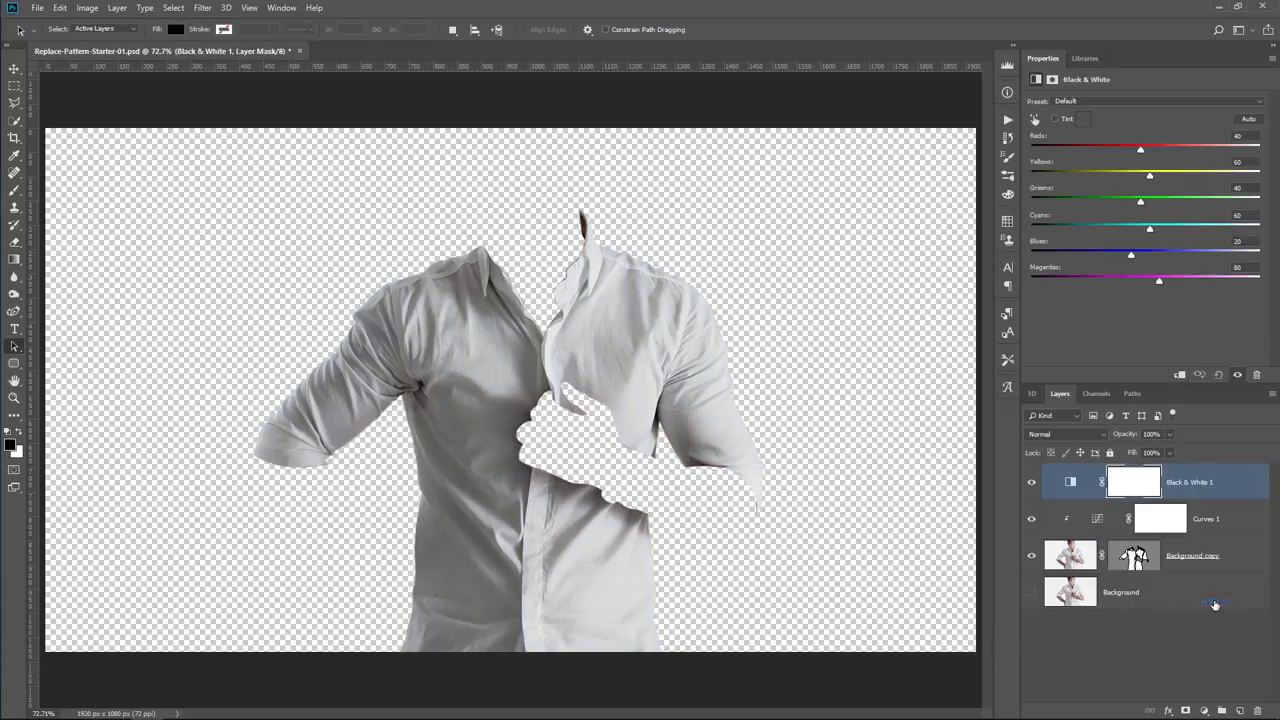
click(1180, 375)
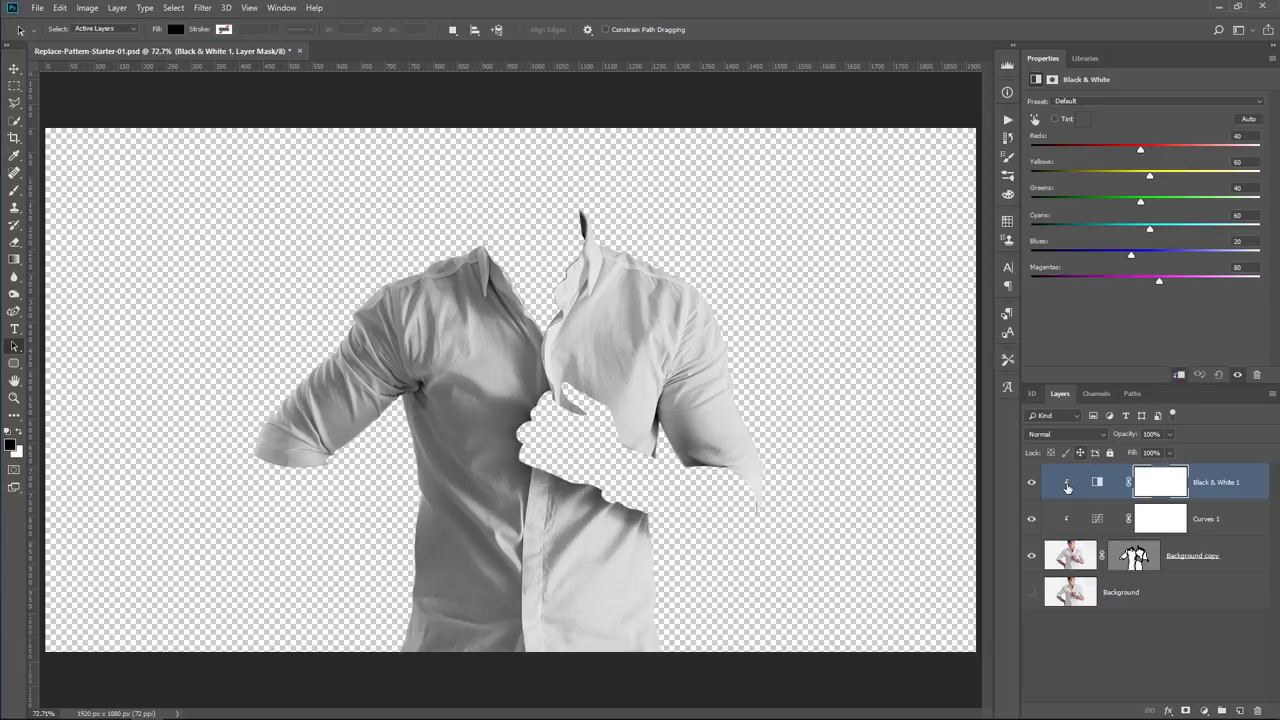
- Group the masked shirt layer with its Curves and Black & White adjustments and name the group Base
key(shift)
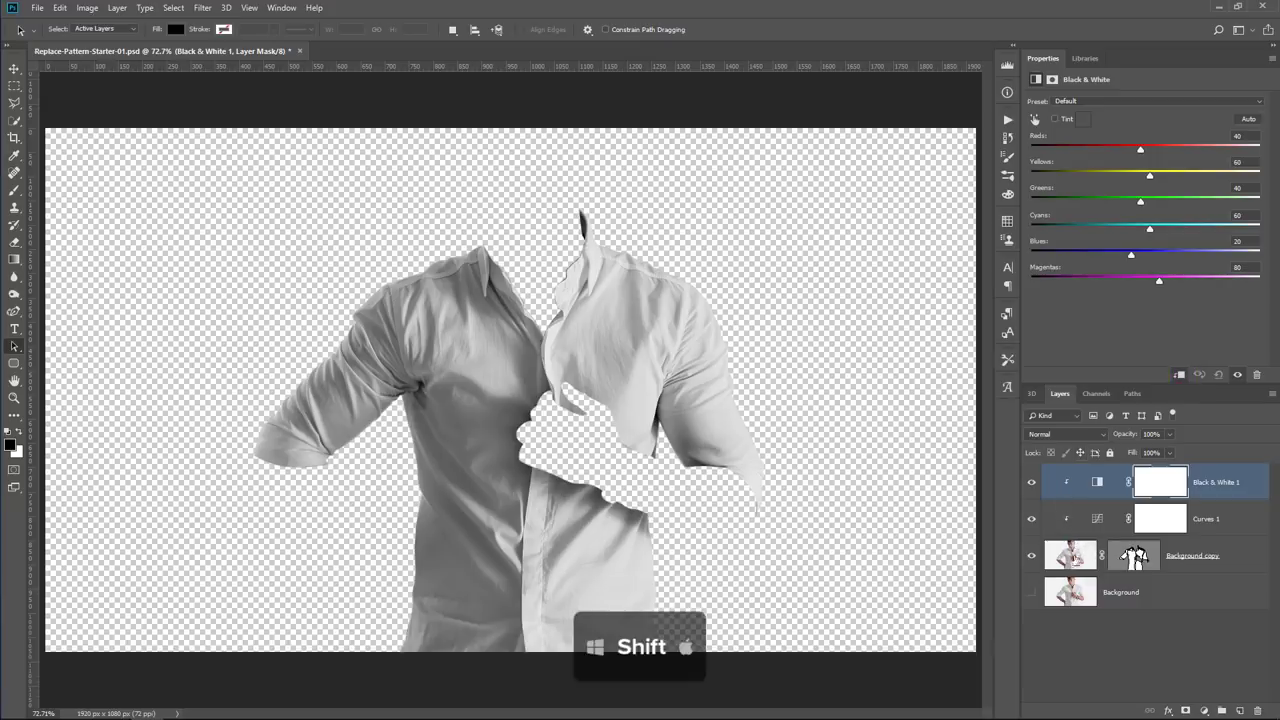
shift+click(1078, 560)
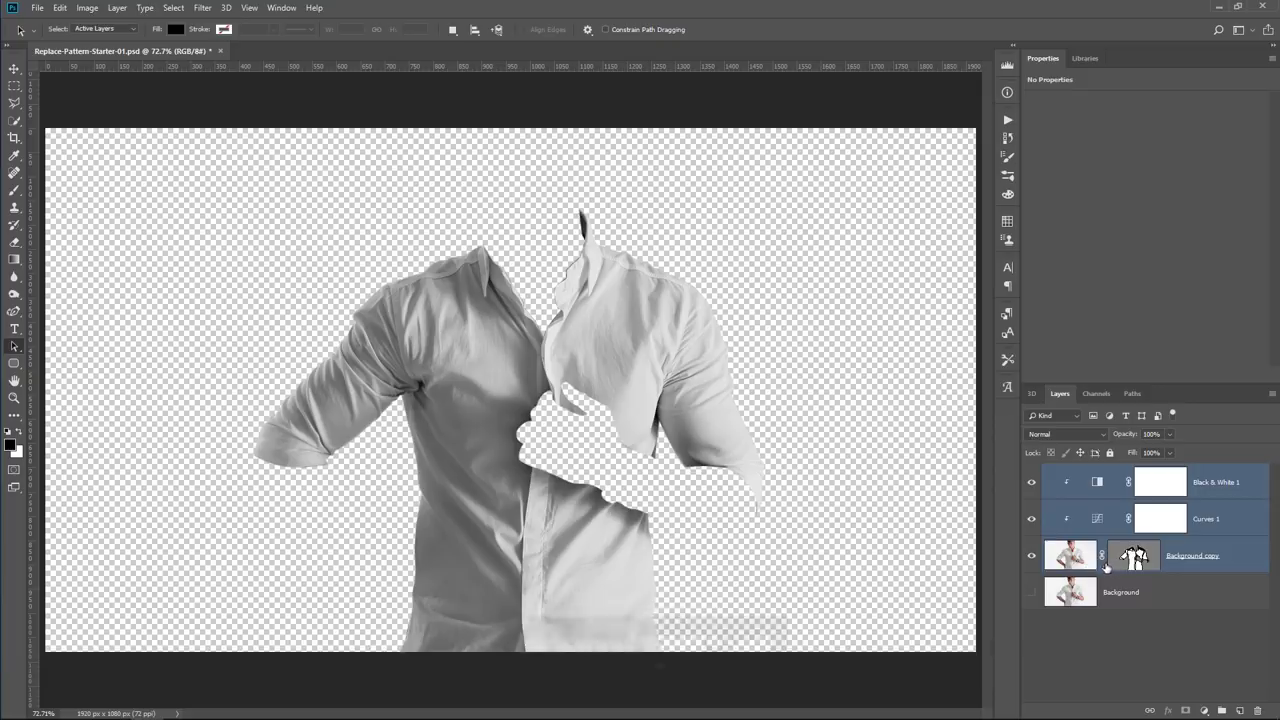
key(ctrl+g)
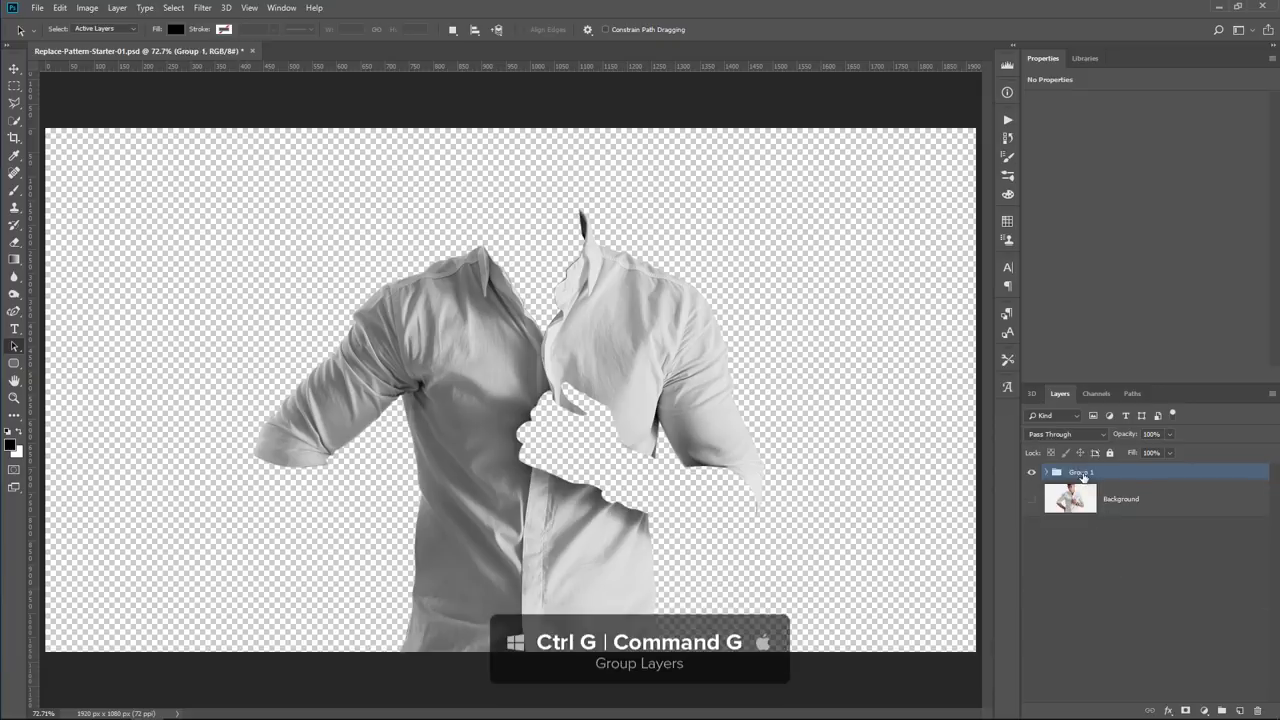
double_click(1083, 472)
text(Base)
key(Return)
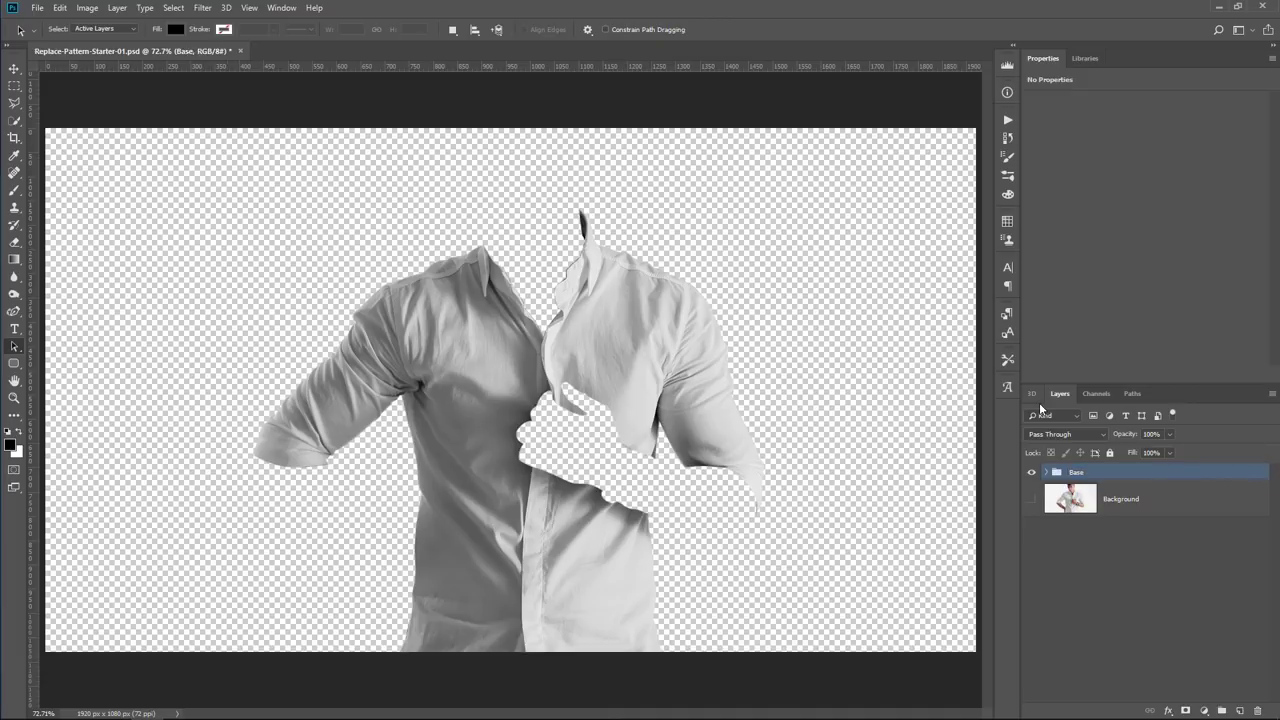
- Compare the Base group with the original photo, leaving the Background layer visible and the Base group hidden
click(1032, 472)
click(1032, 472)
click(1032, 500)
click(1032, 499)
click(1032, 499)
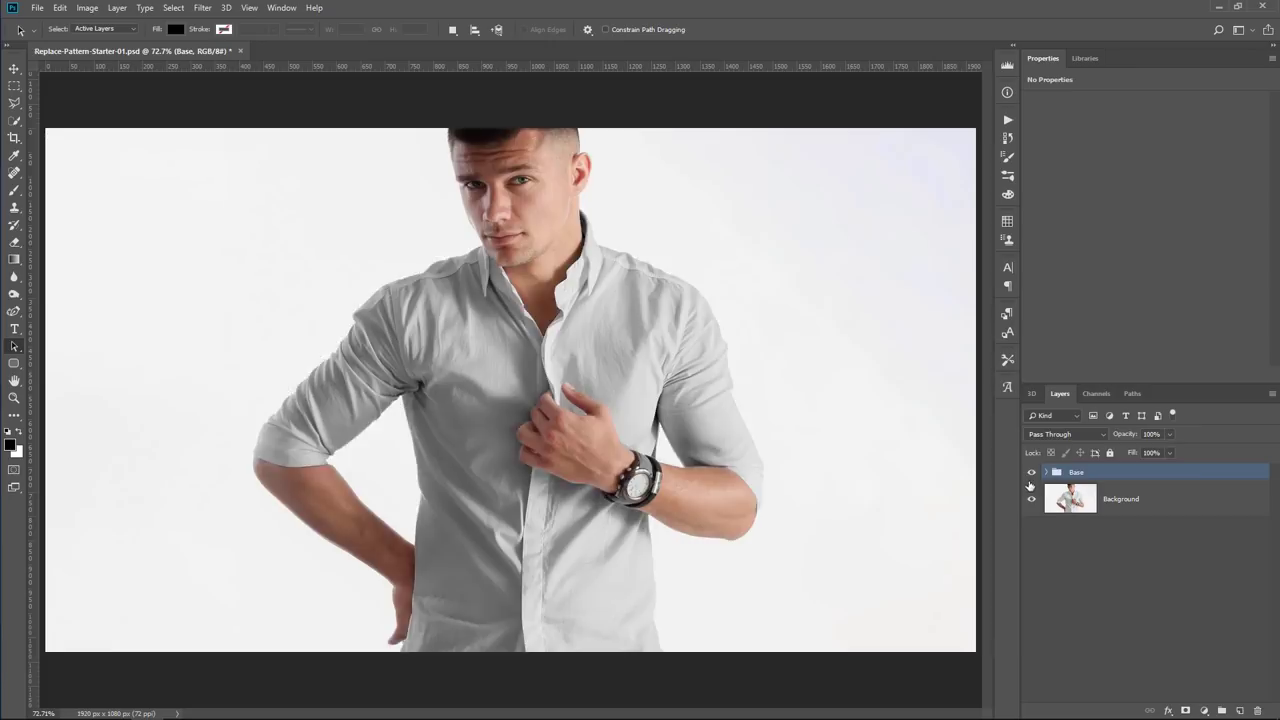
click(1031, 474)
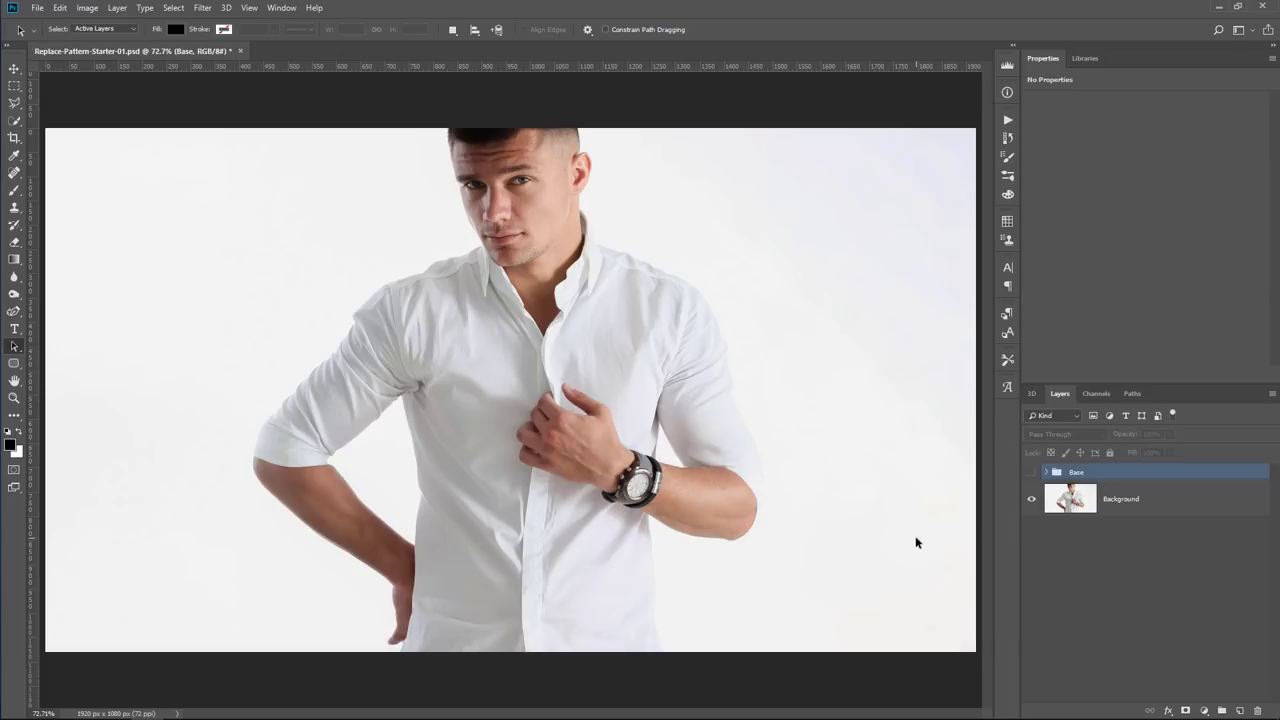
click(1204, 709)
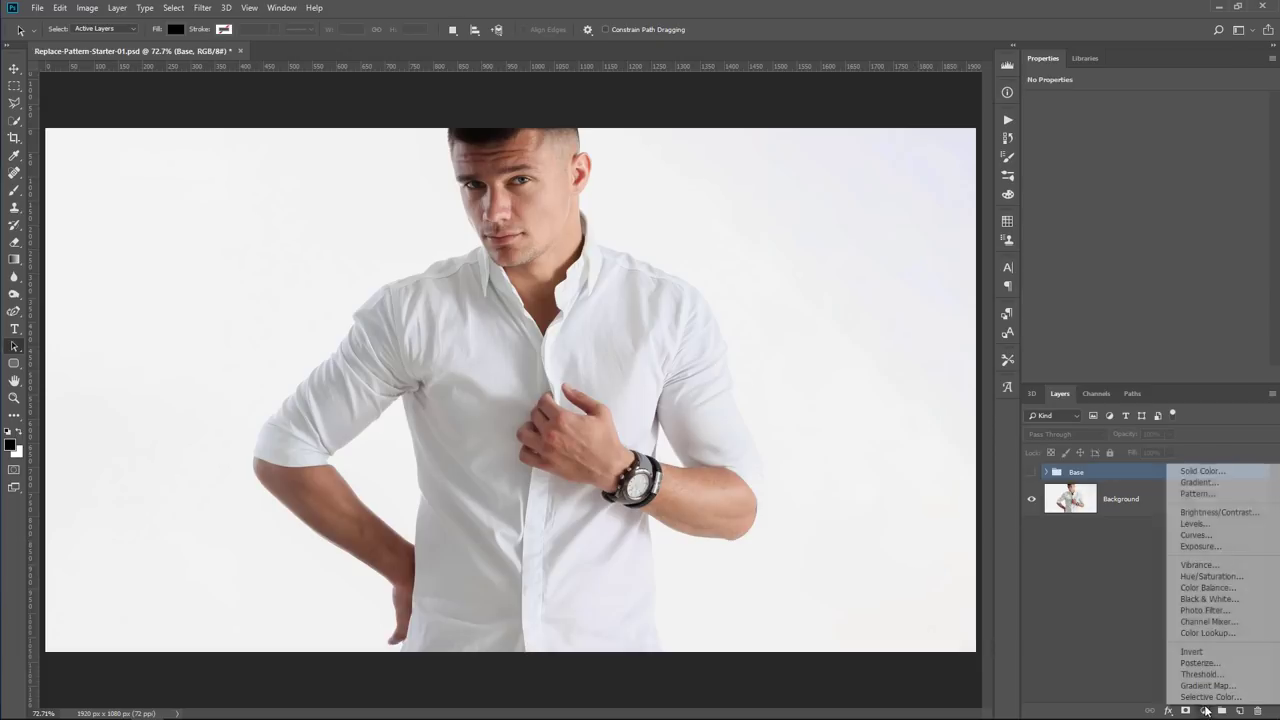
click(1217, 495)
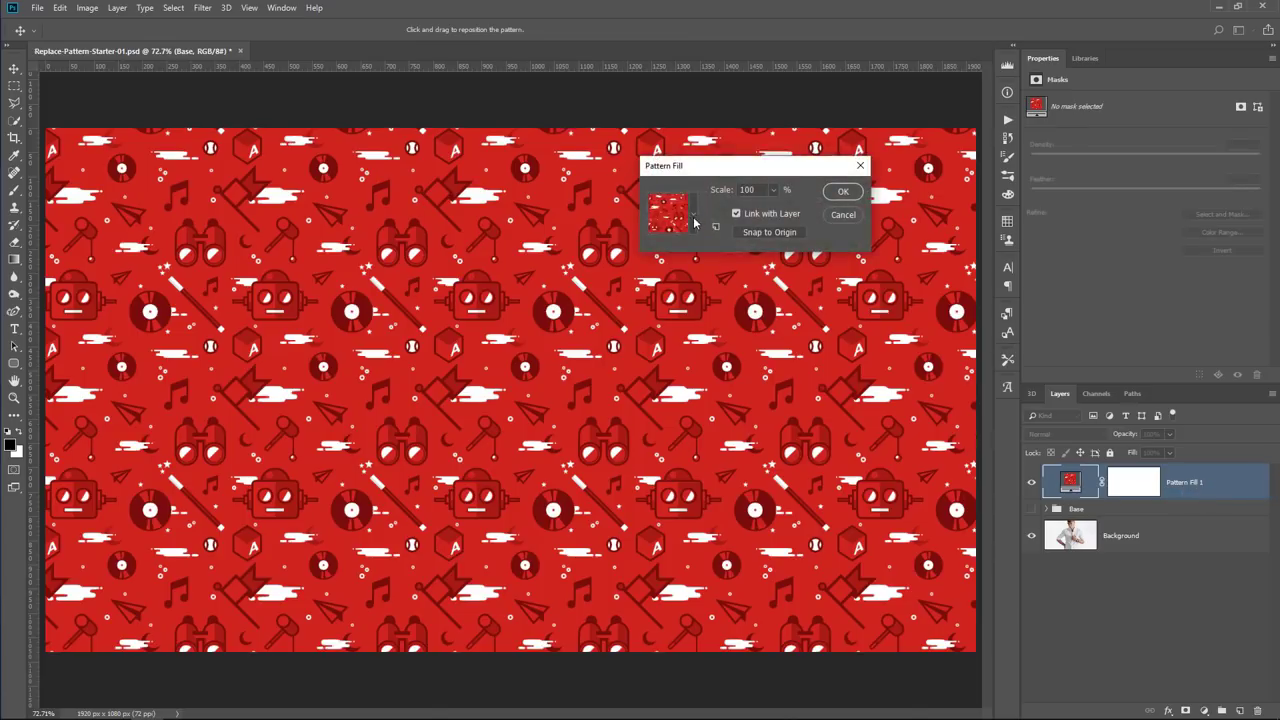
click(694, 220)
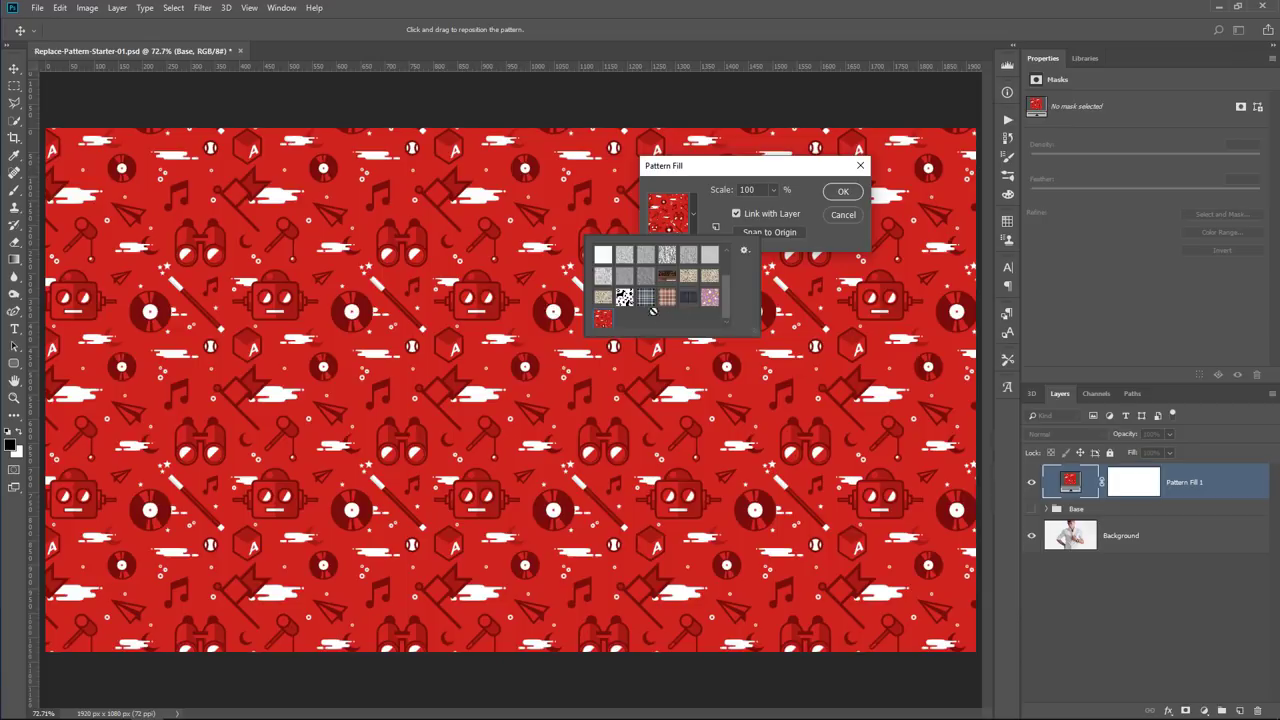
click(835, 238)
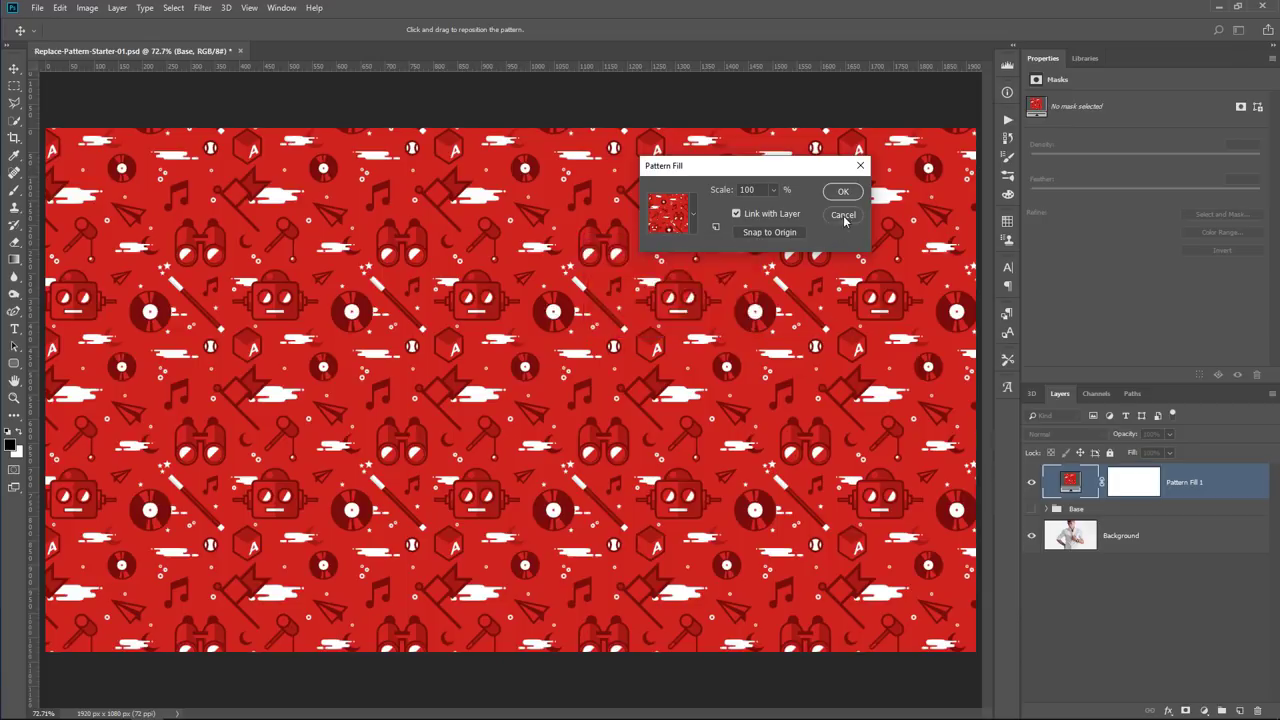
click(843, 214)
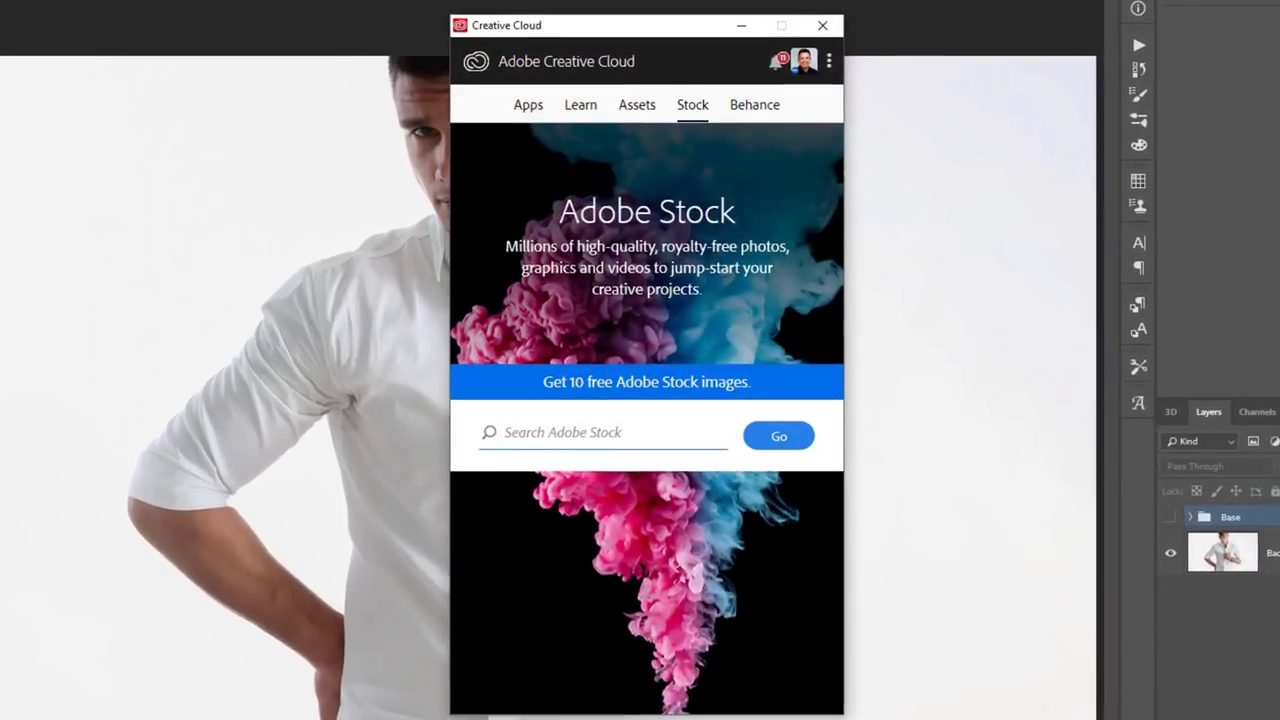
- Filter the Creative Cloud Market assets to the Patterns category and view the details of the Pop Mesh Triangle Light pattern
click(640, 112)
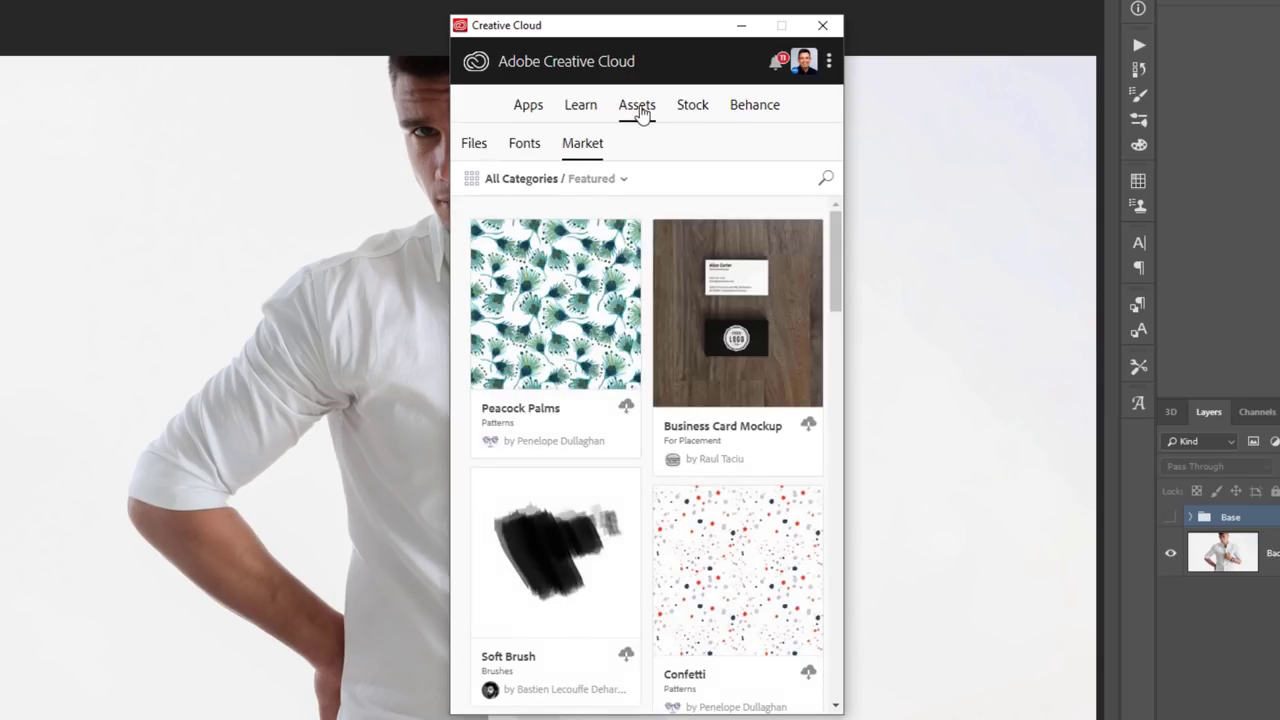
click(603, 181)
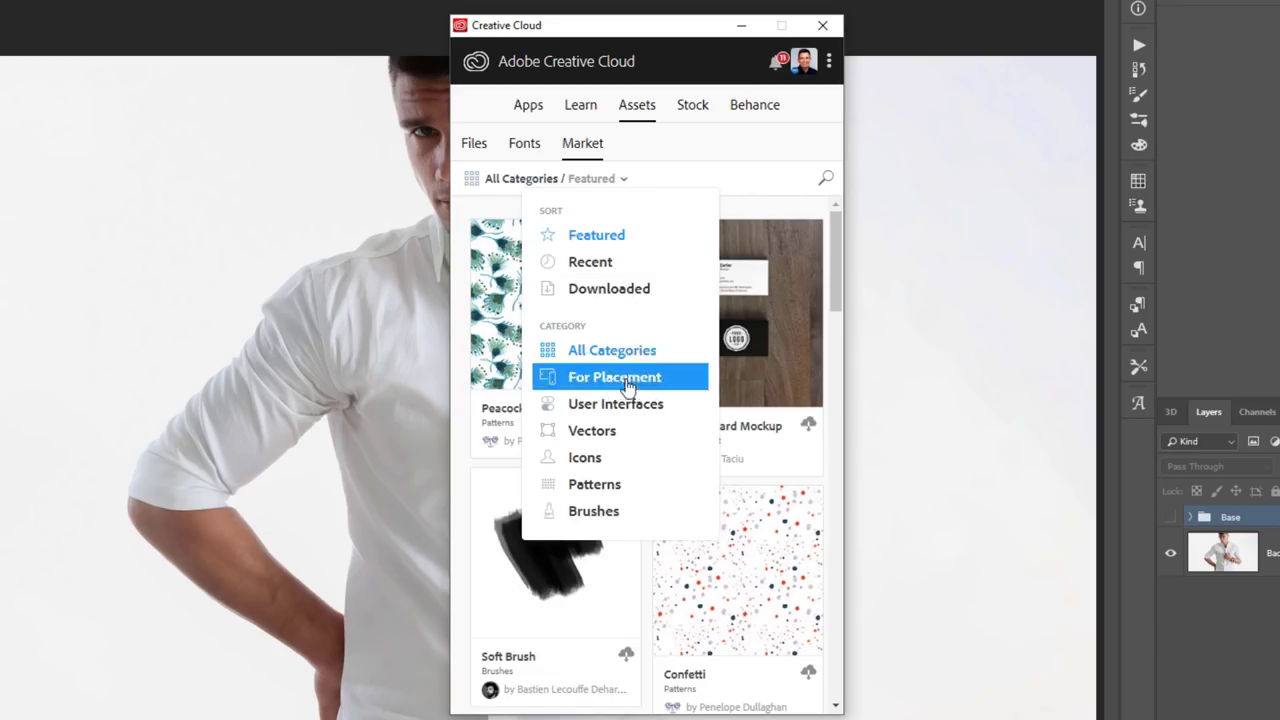
click(621, 489)
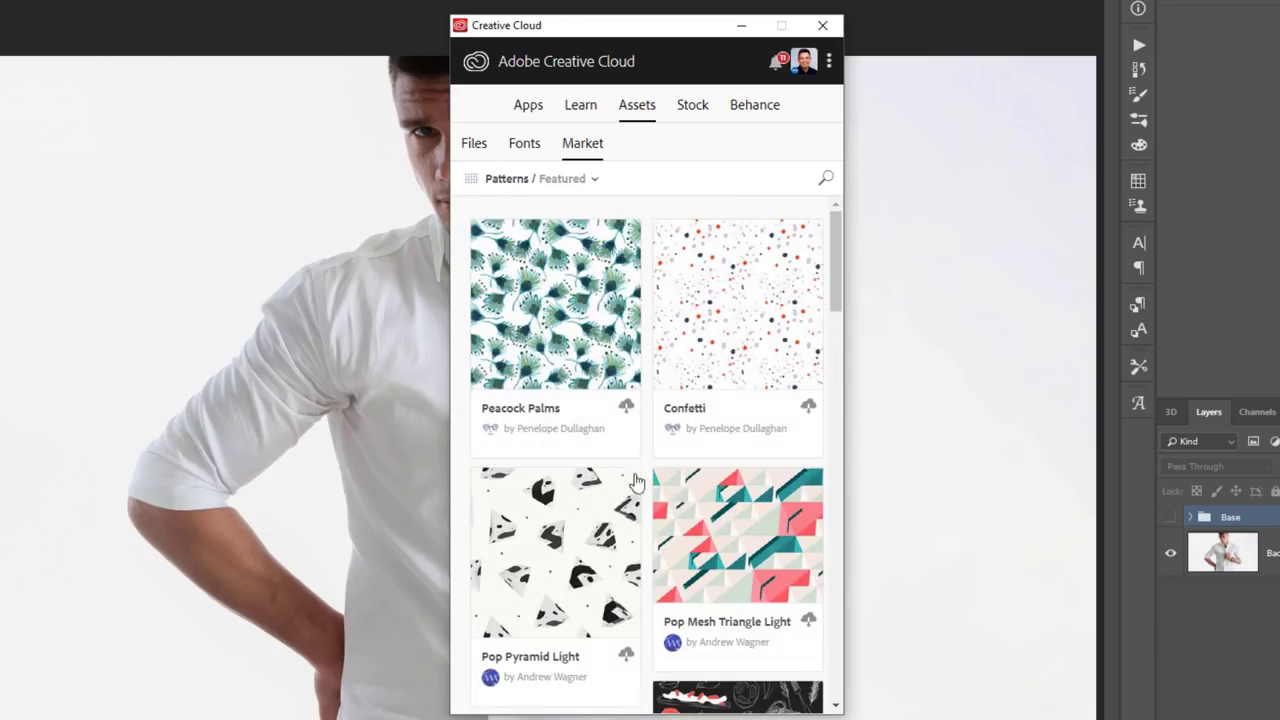
drag(834, 298, 823, 370)
scroll(823, 372, up, 3)
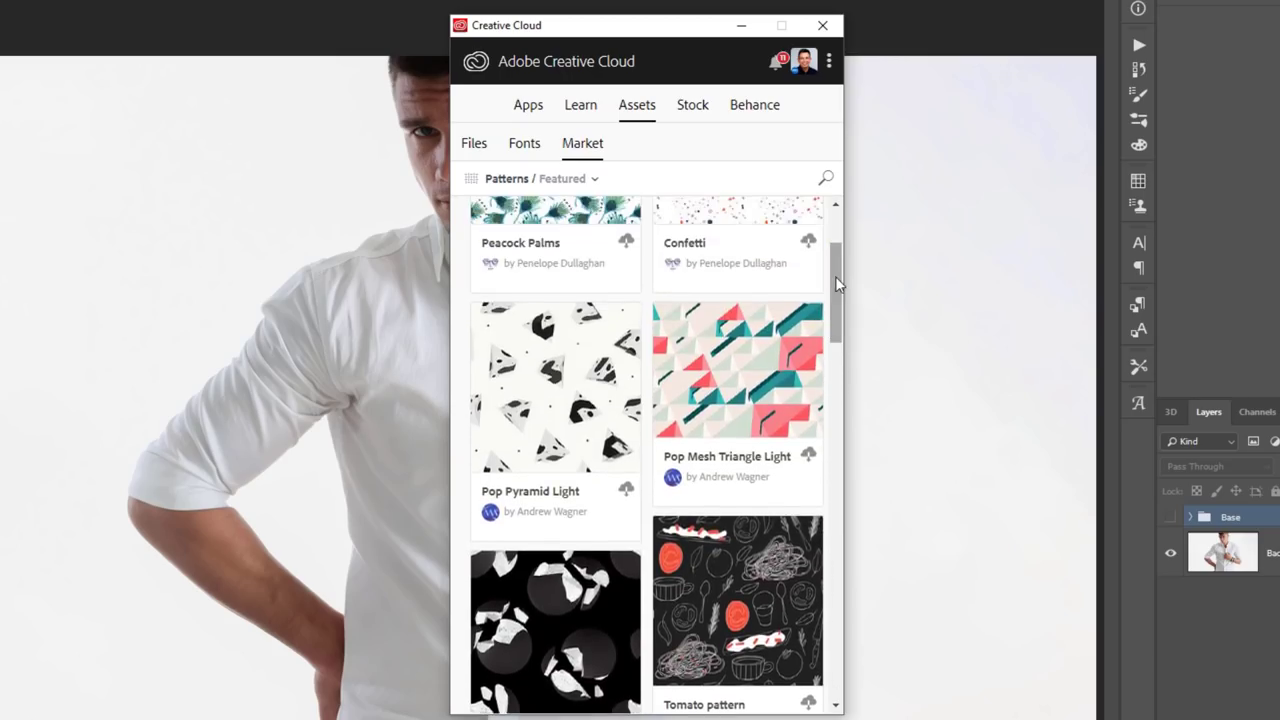
click(740, 395)
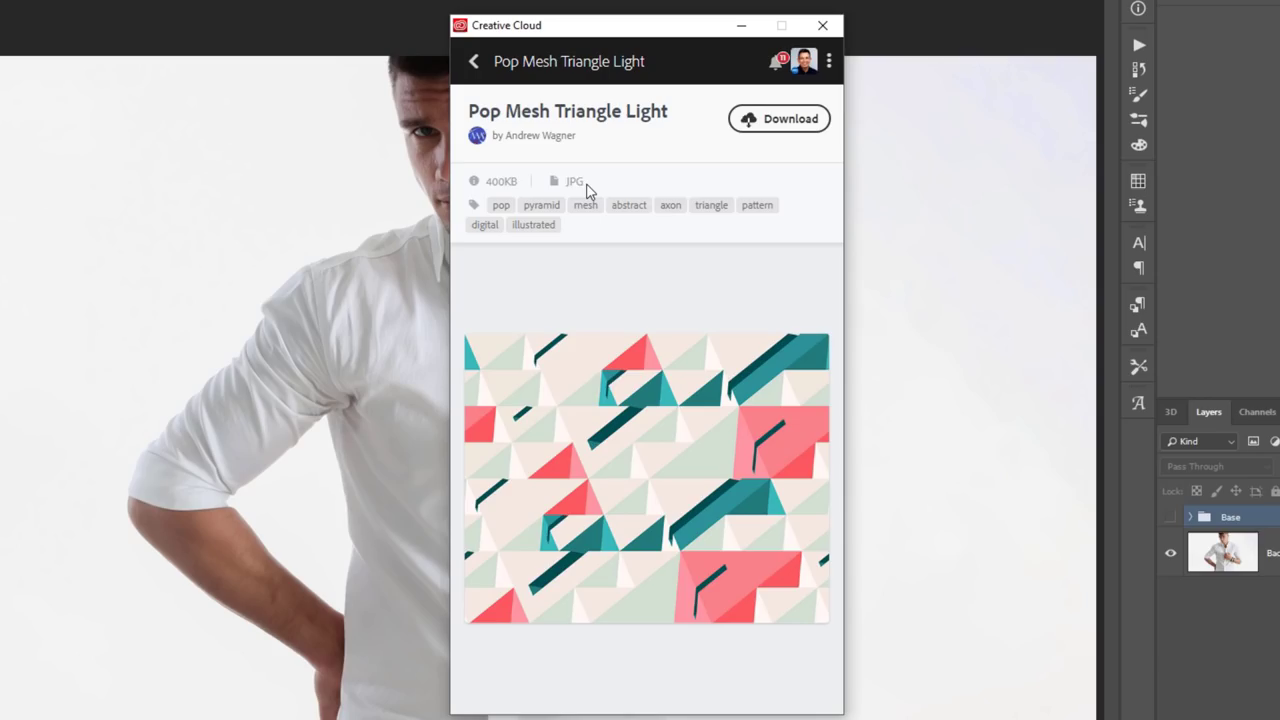
click(475, 63)
- Find the Pears pattern in the Market and download it to the Tutorials library, leaving the Creative Cloud window minimized
drag(834, 313, 823, 480)
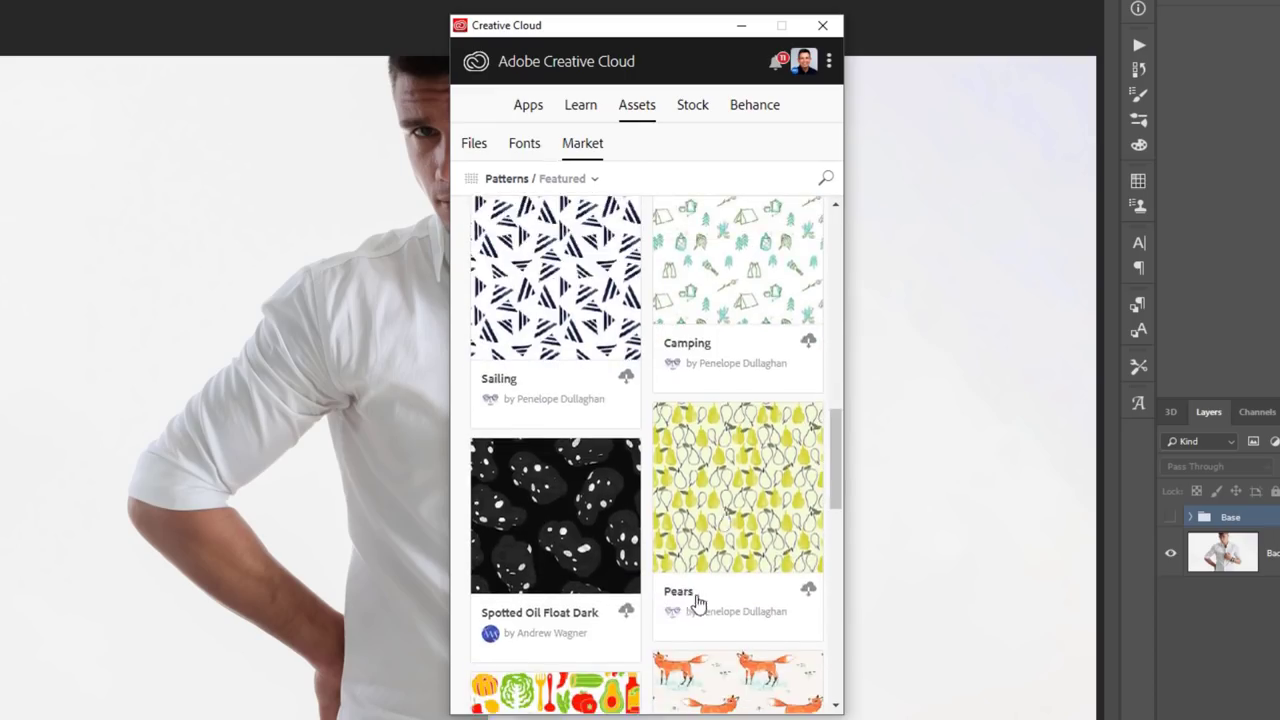
click(749, 546)
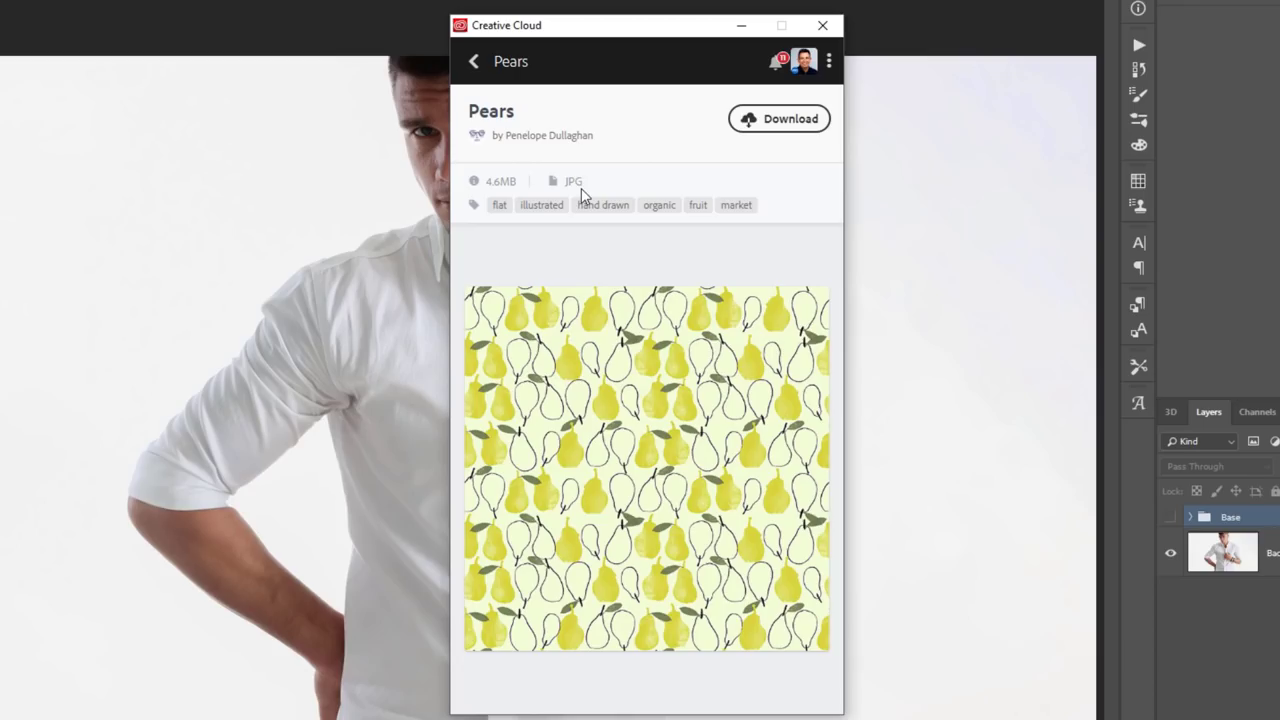
click(776, 124)
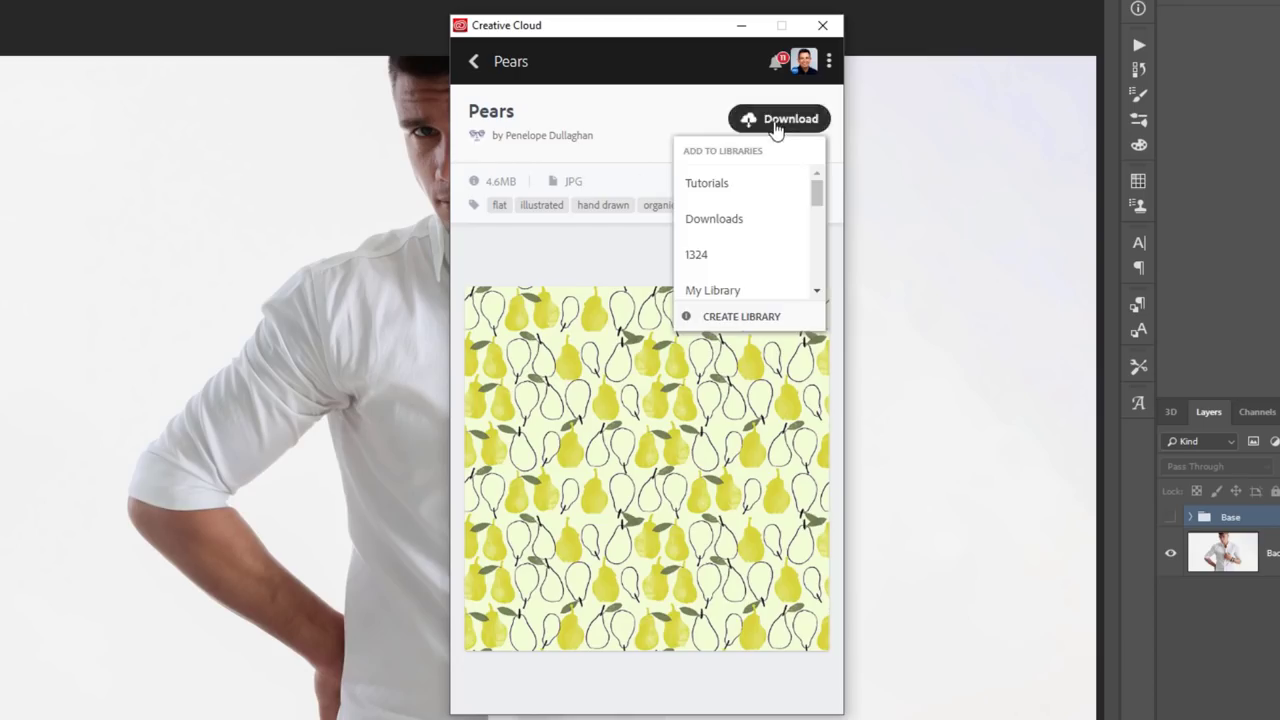
click(703, 192)
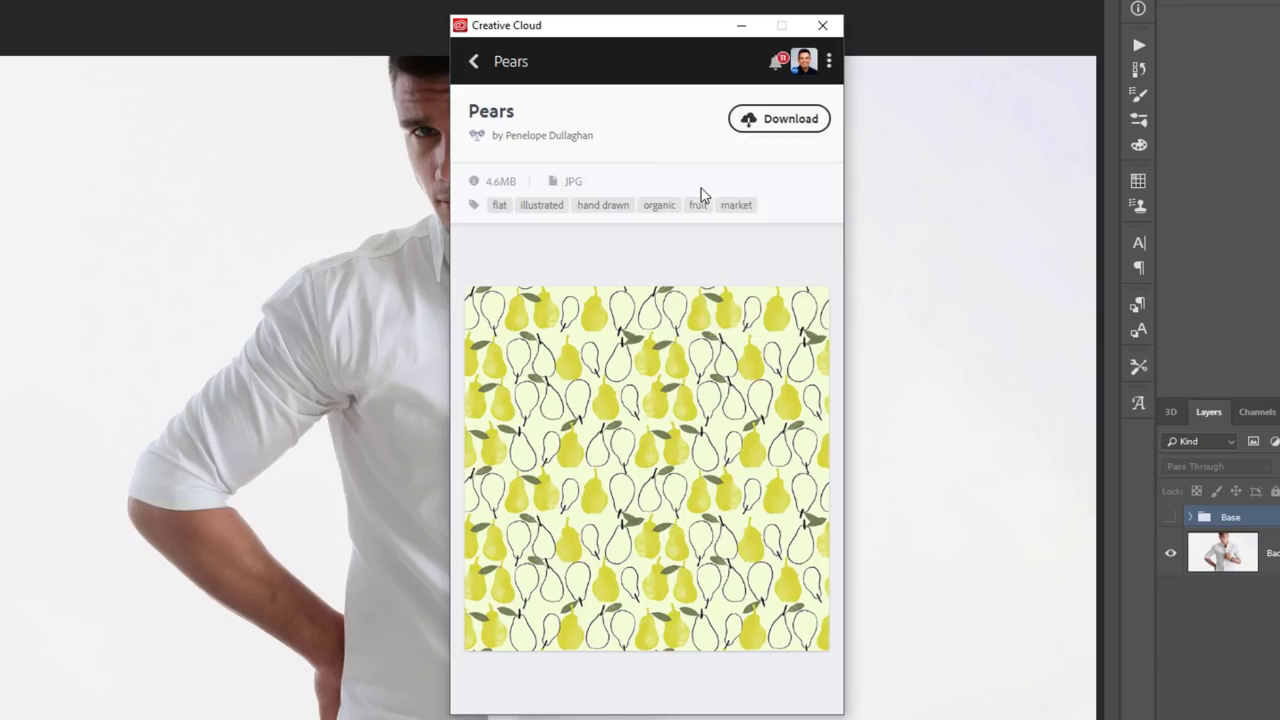
click(741, 27)
- Show the Tutorials library in Photoshop and open its Pears graphic as a separate document
click(1086, 58)
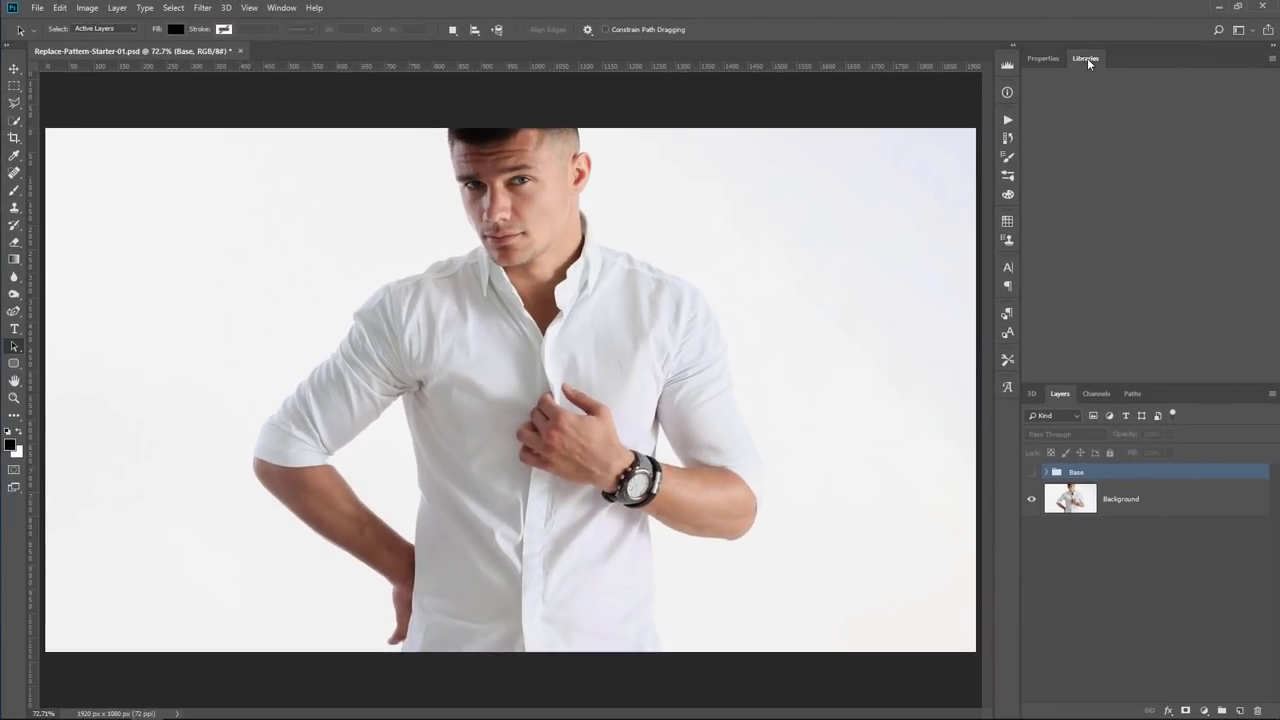
click(1091, 79)
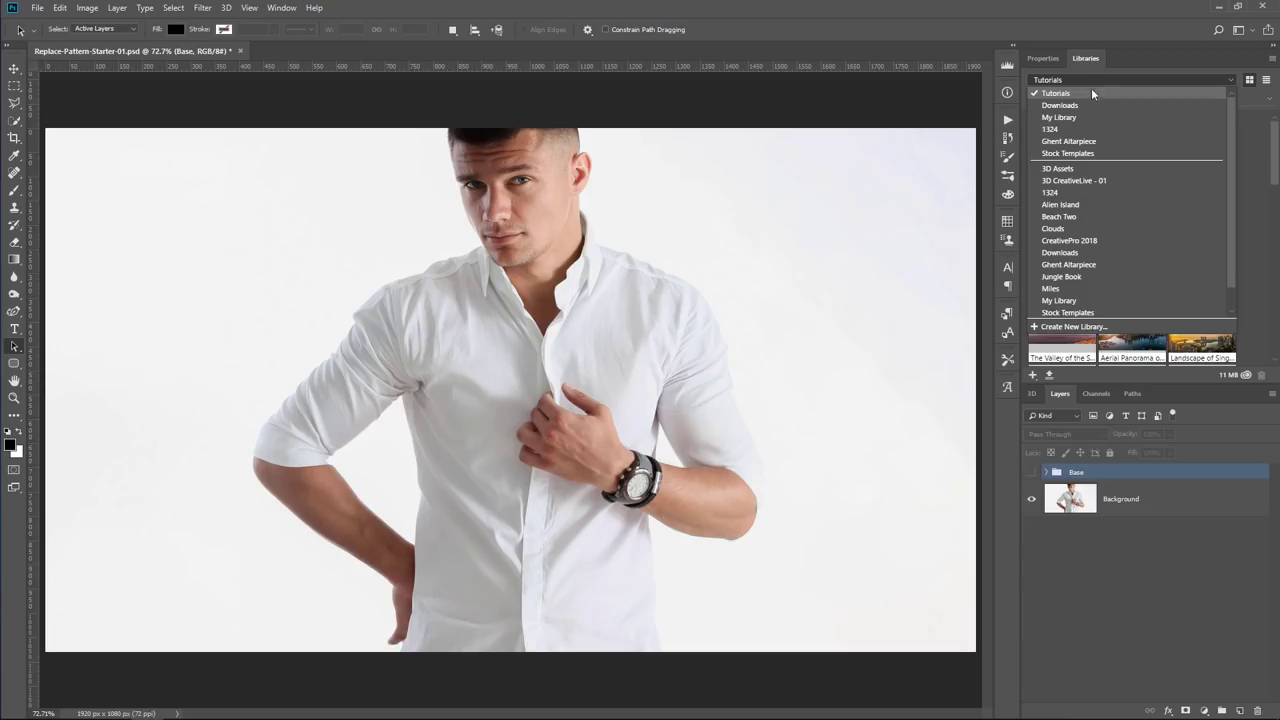
click(1088, 93)
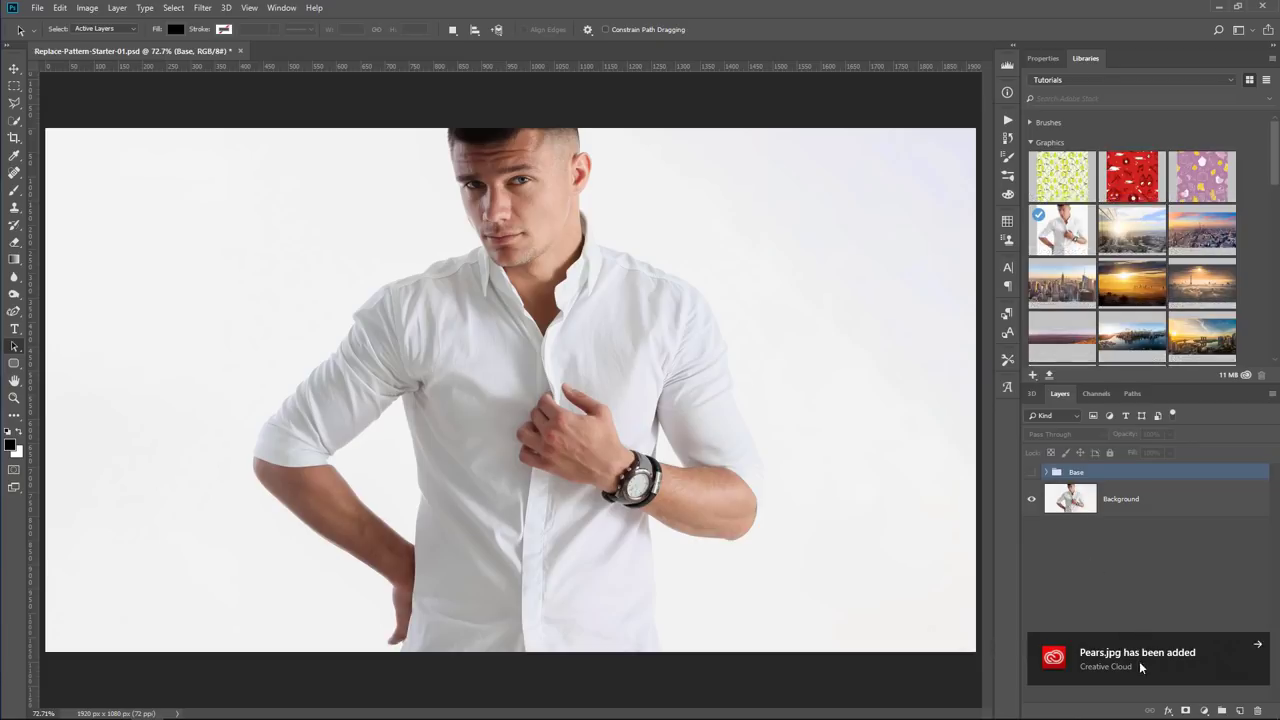
double_click(1057, 178)
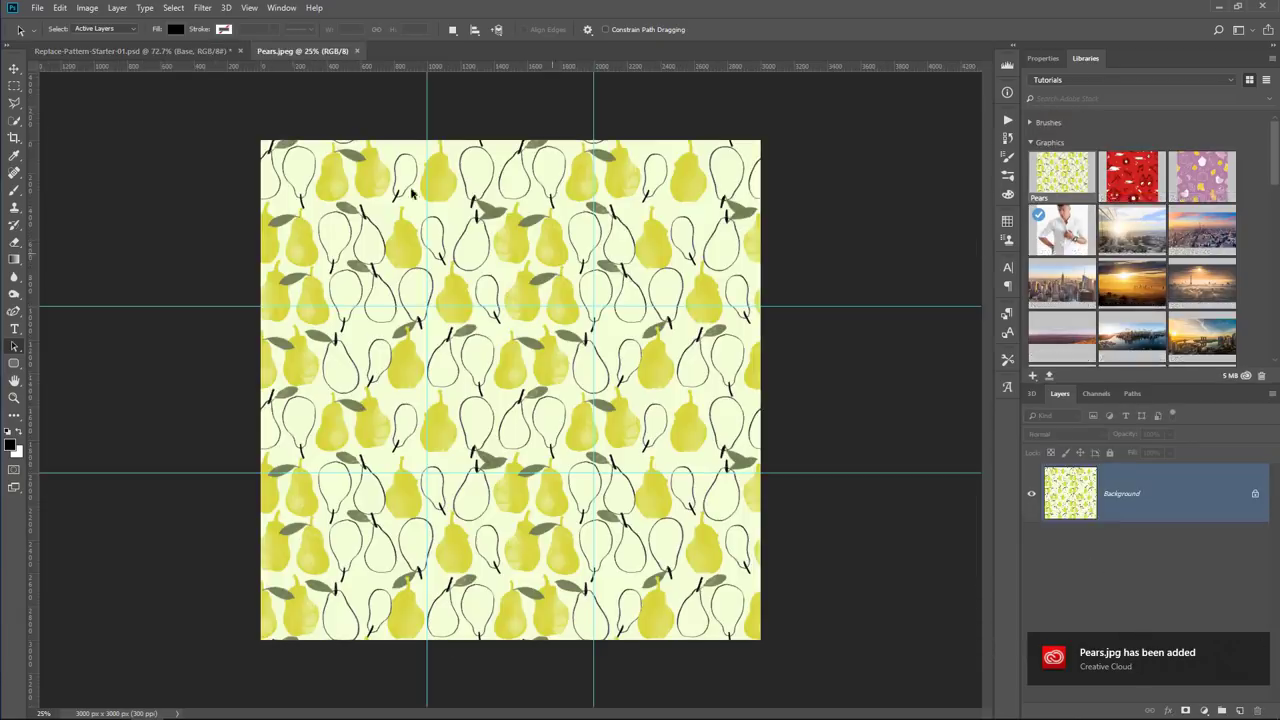
- Define the Pears image as a pattern with the .jpeg extension removed from its name, and return to the shirt document
click(60, 8)
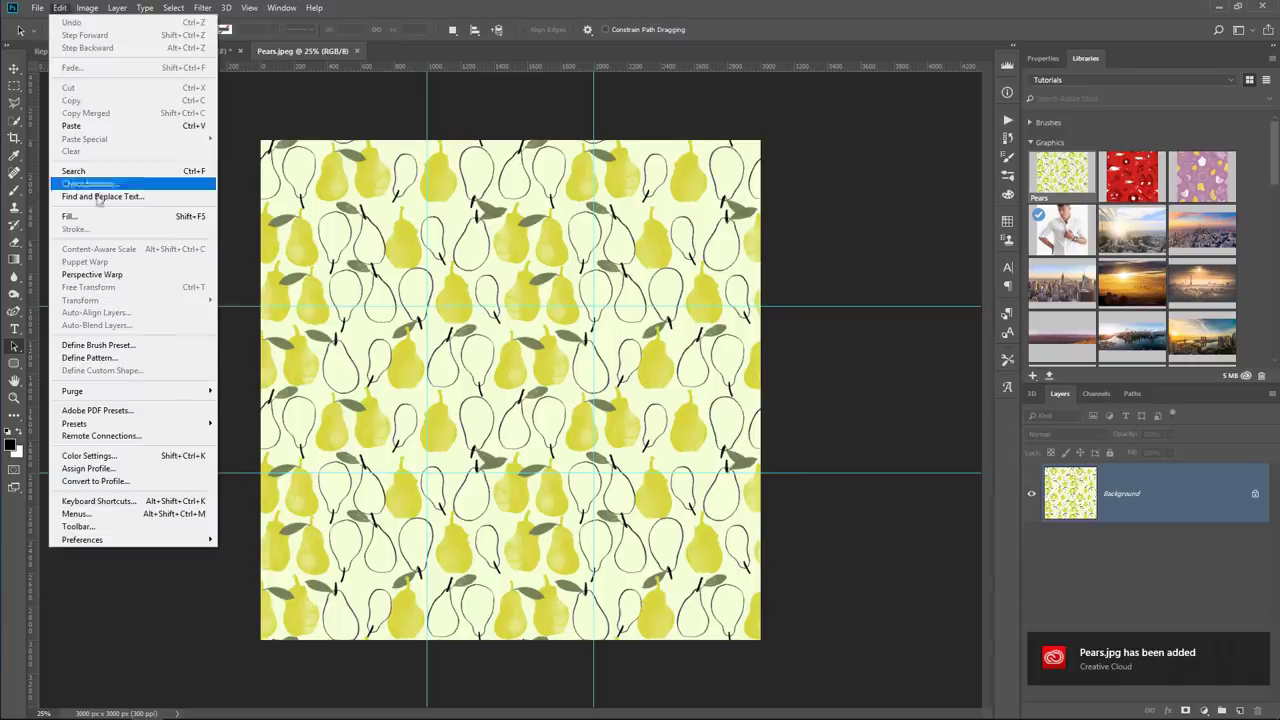
click(89, 357)
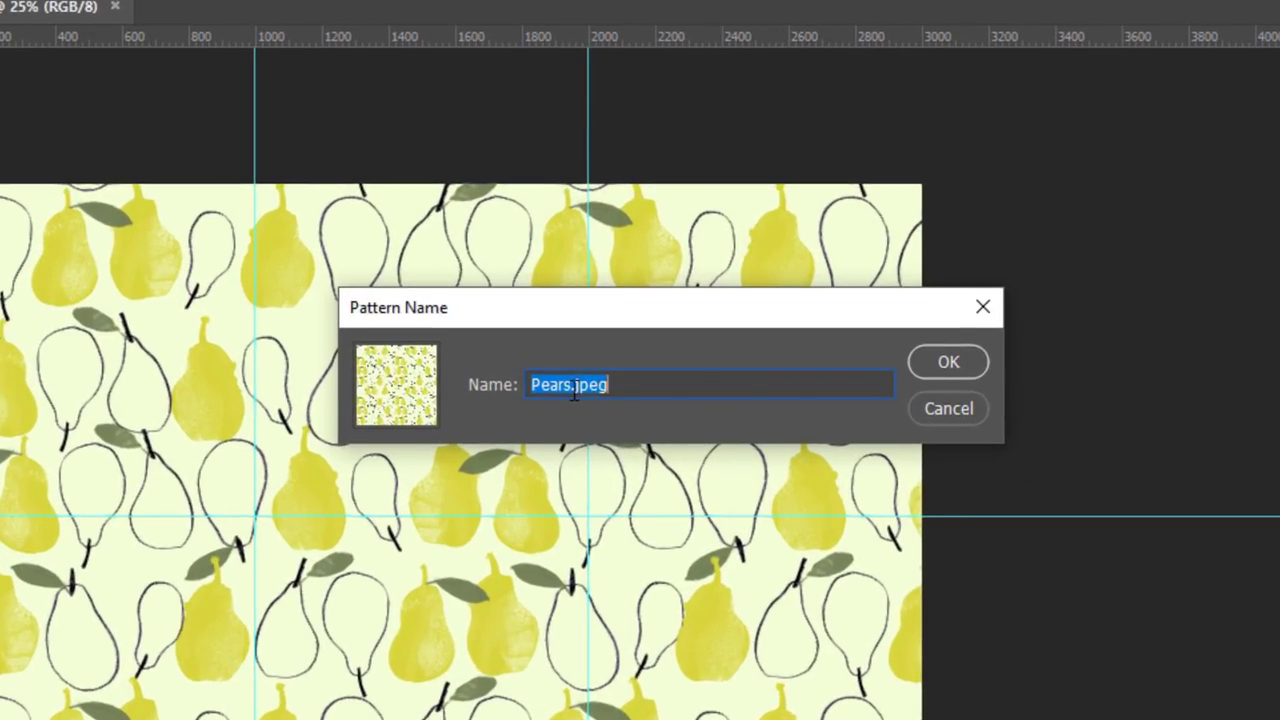
drag(574, 395, 700, 390)
key(BackSpace)
click(945, 362)
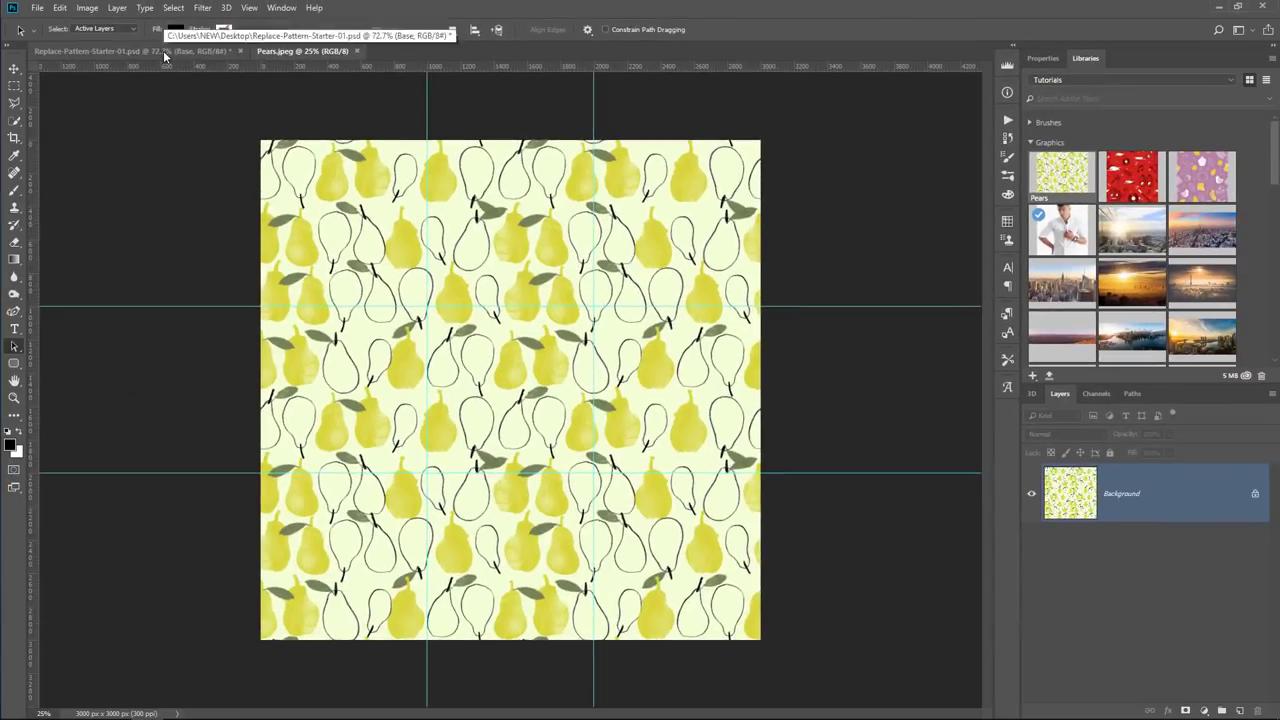
click(163, 50)
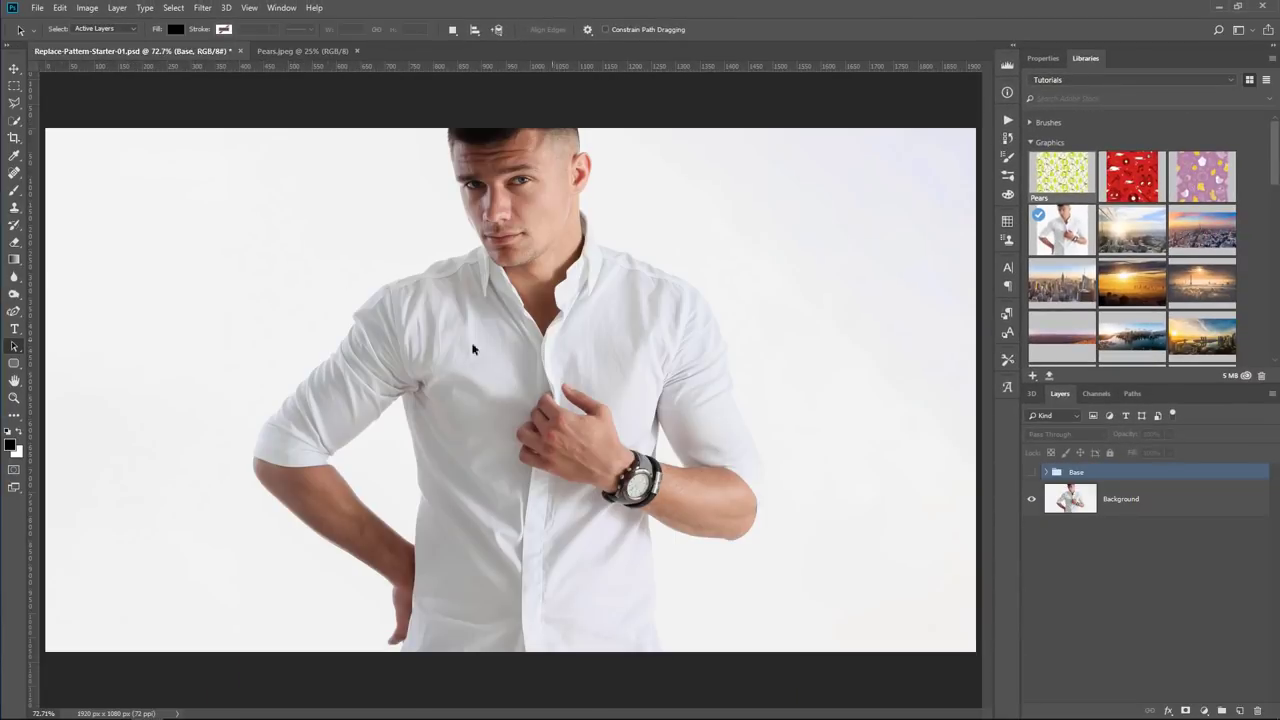
click(1202, 709)
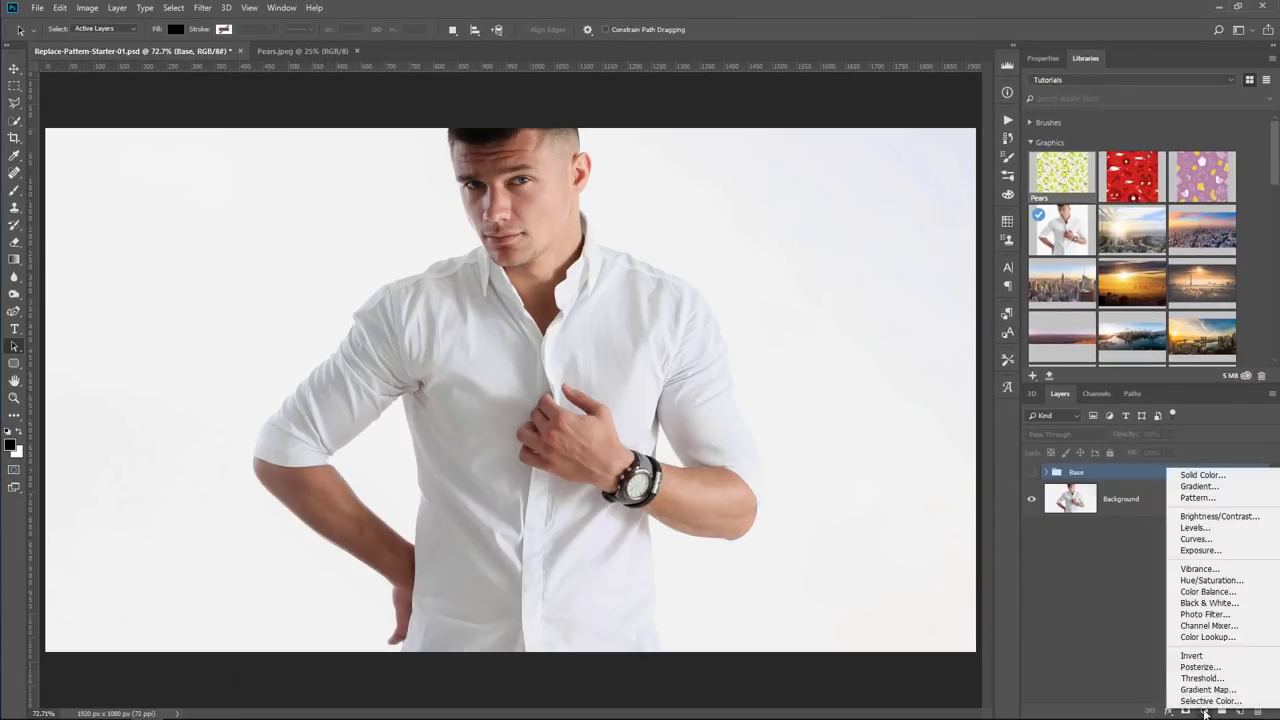
click(1209, 499)
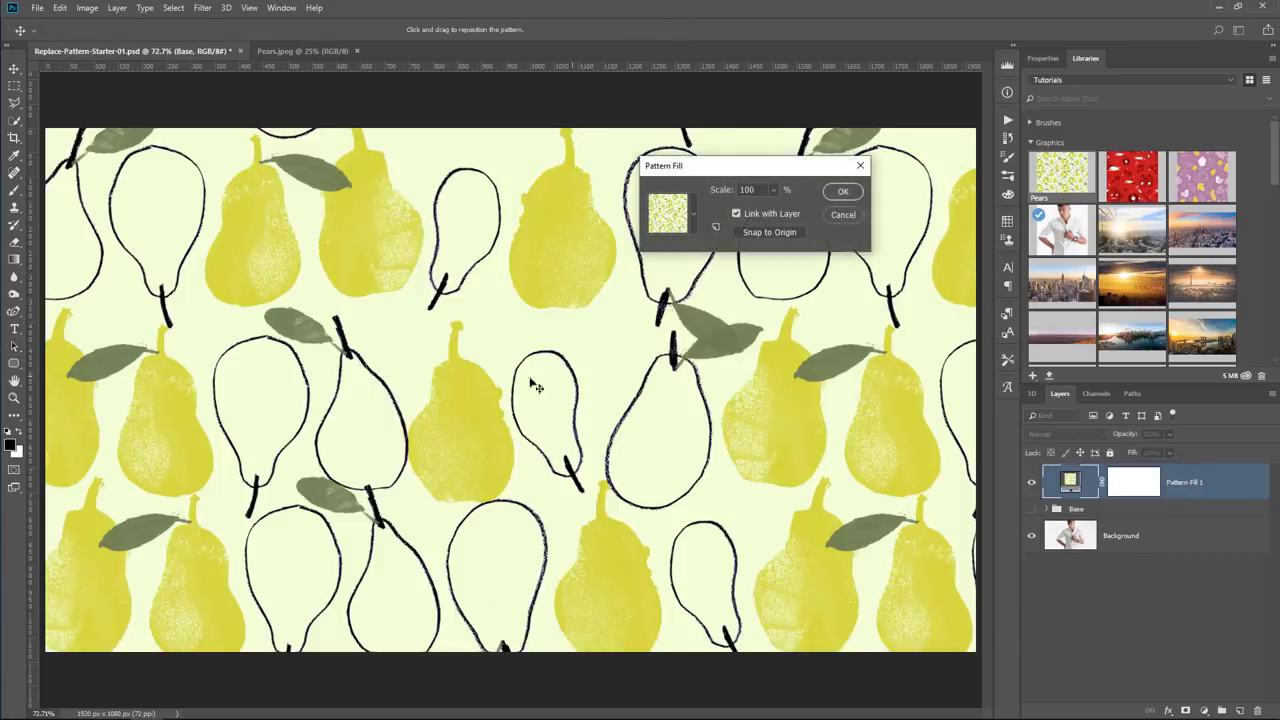
double_click(748, 190)
text(25)
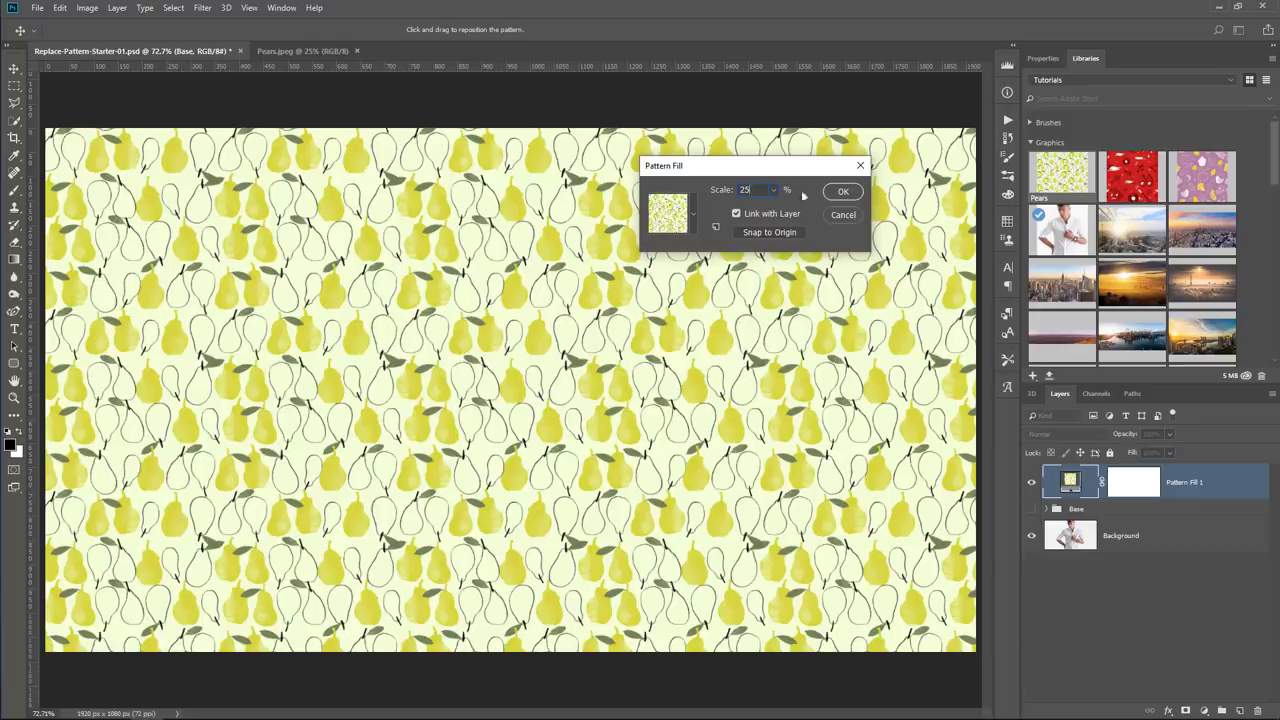
text(15)
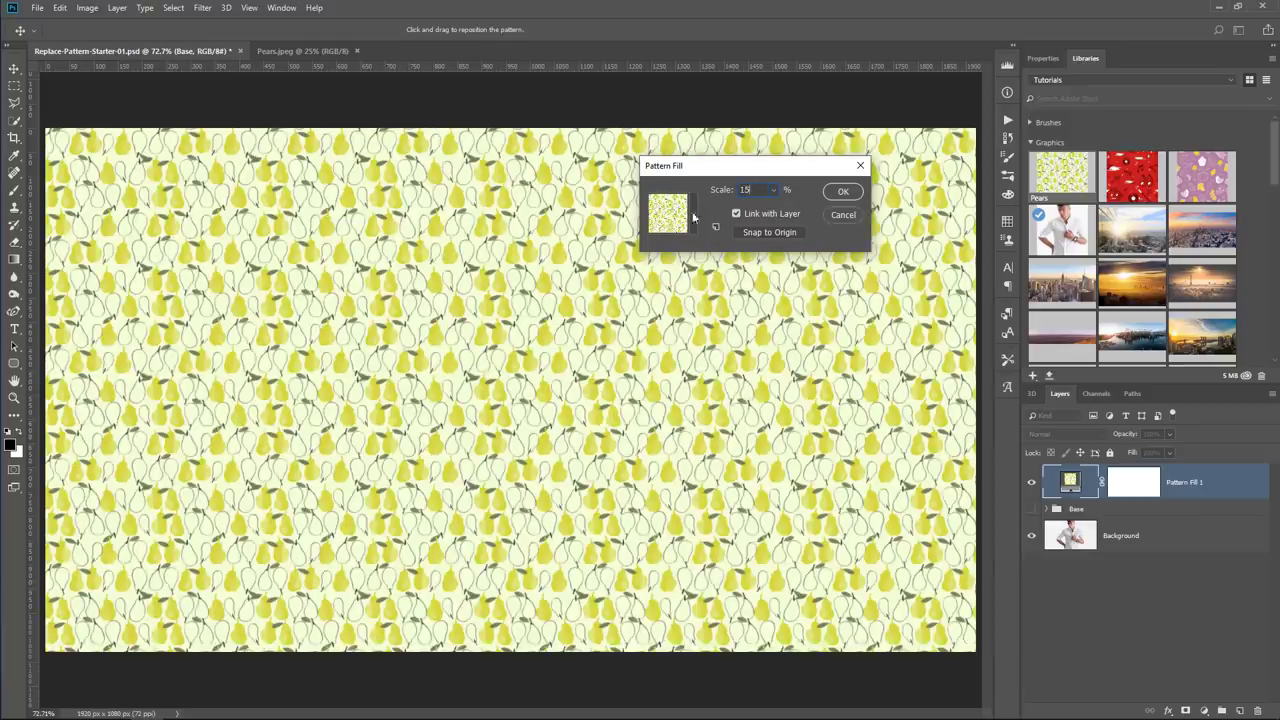
click(692, 218)
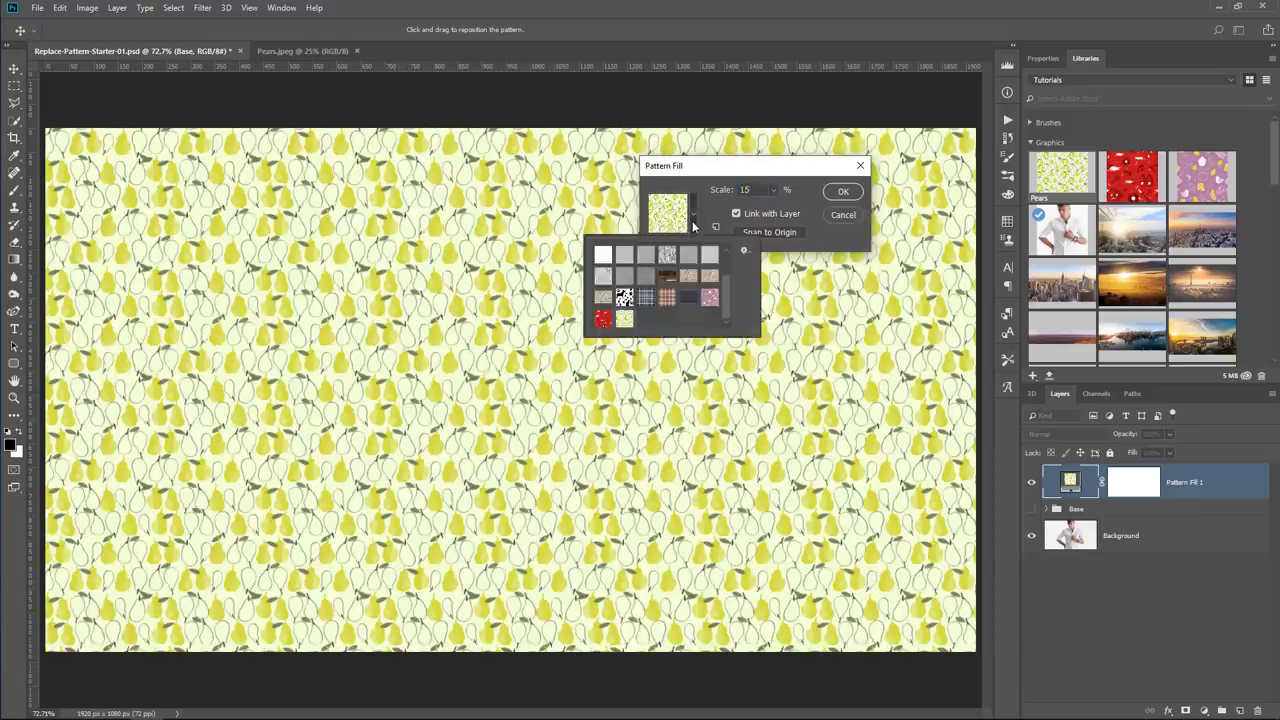
click(602, 320)
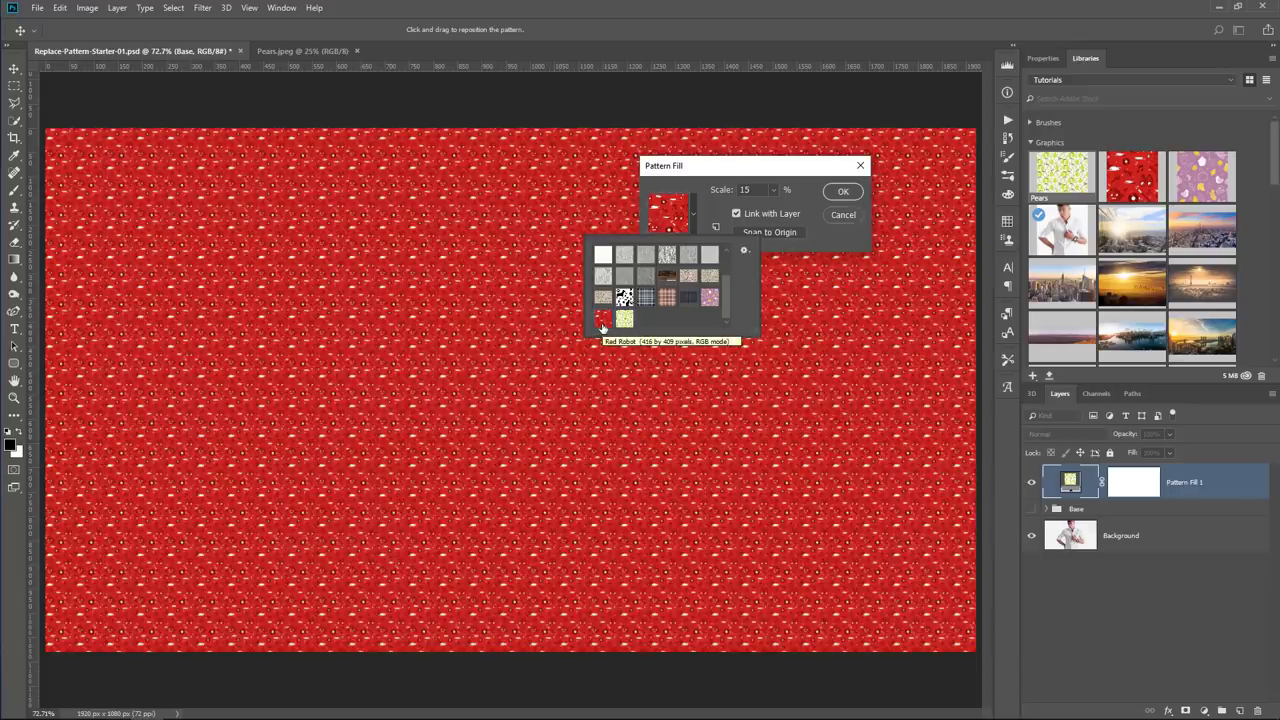
click(624, 297)
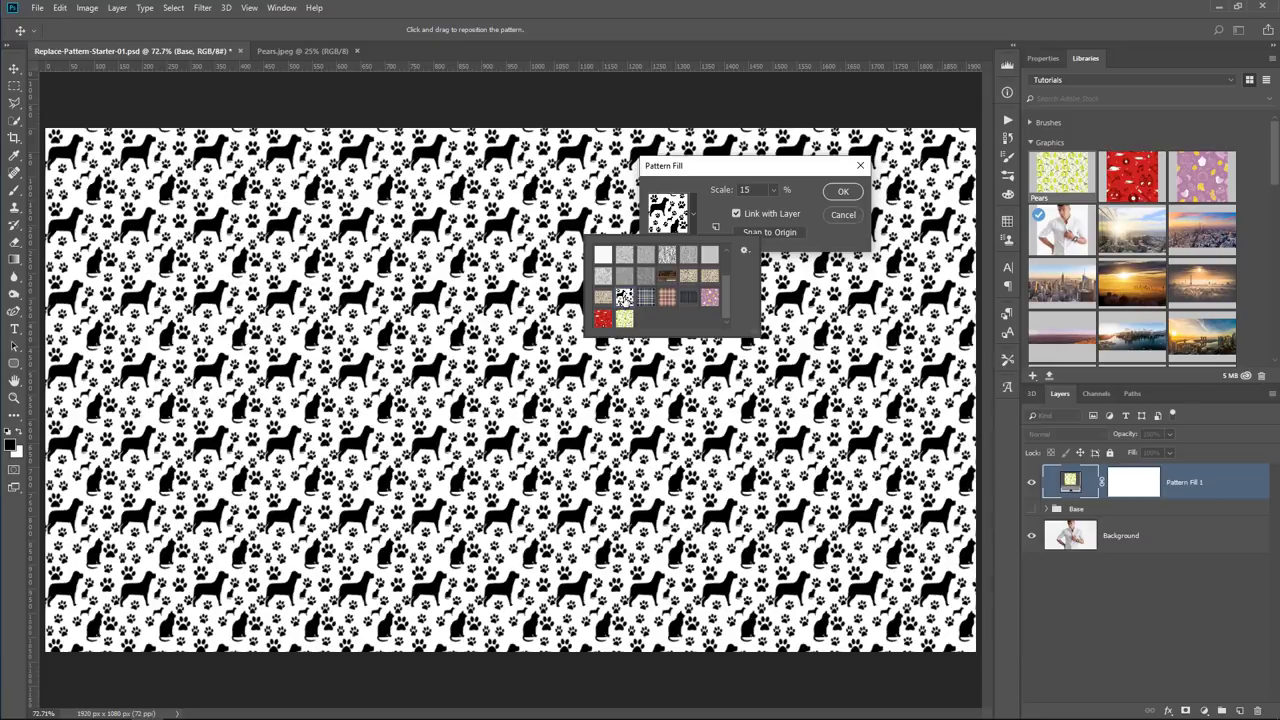
click(646, 298)
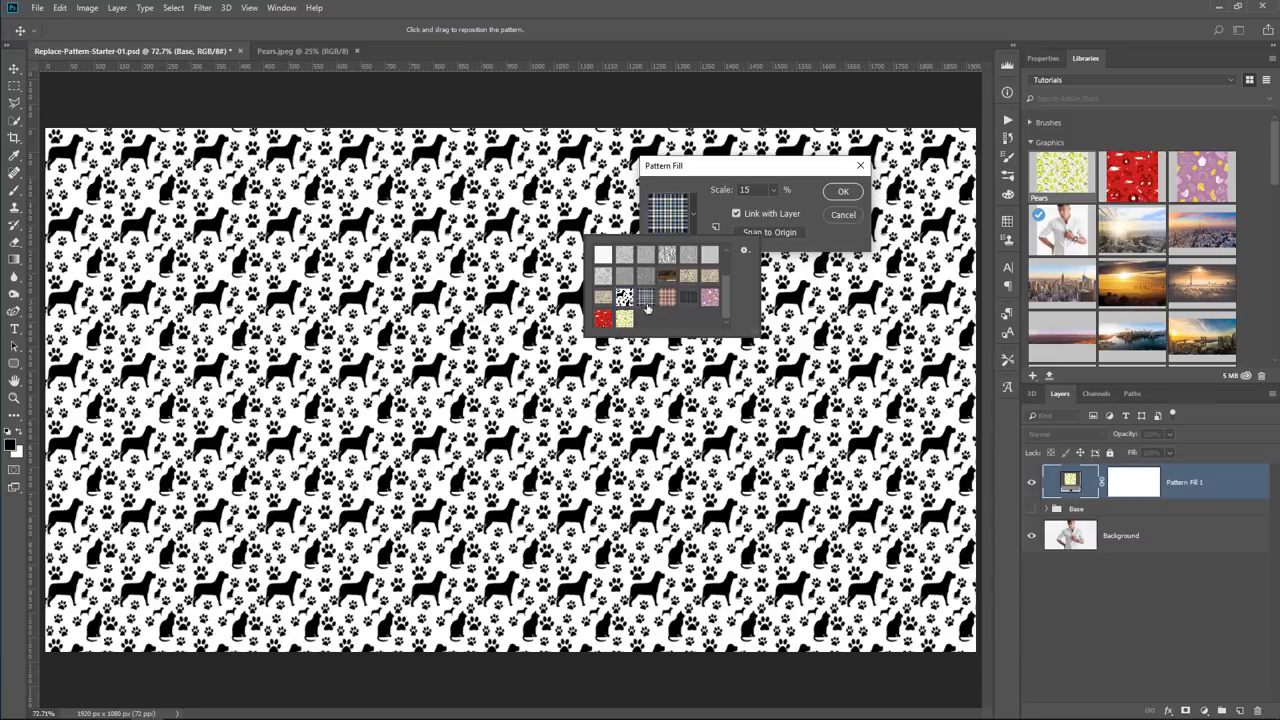
click(667, 298)
click(688, 297)
click(709, 298)
click(624, 319)
click(604, 320)
click(816, 241)
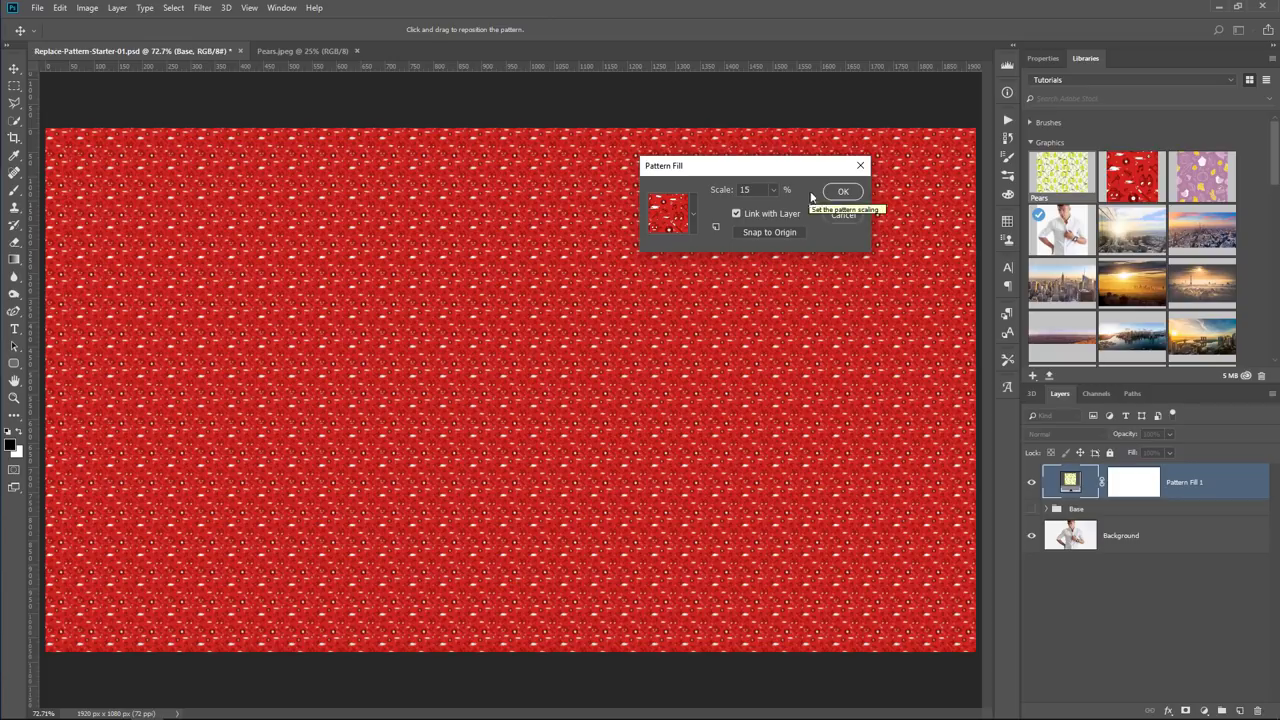
click(840, 216)
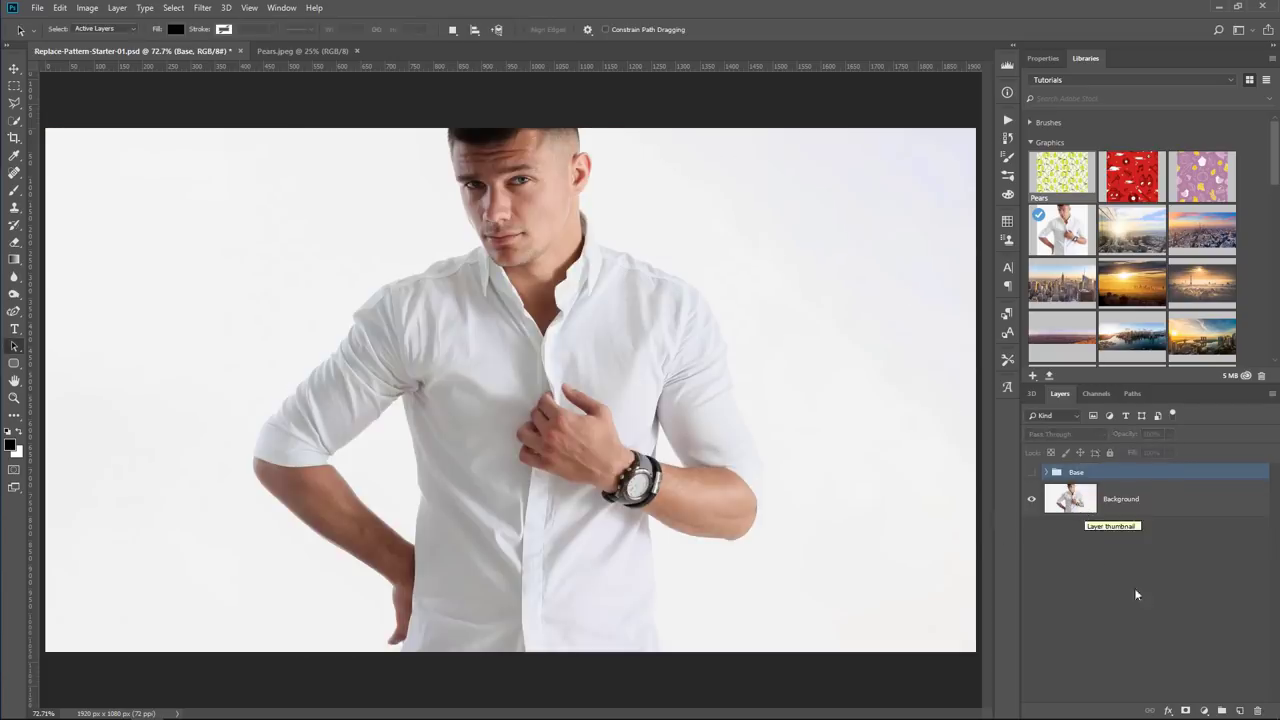
- Add a Pattern Fill layer above the Base group using the red plaid pattern at 25% scale, and lower its opacity to 45%
click(1204, 710)
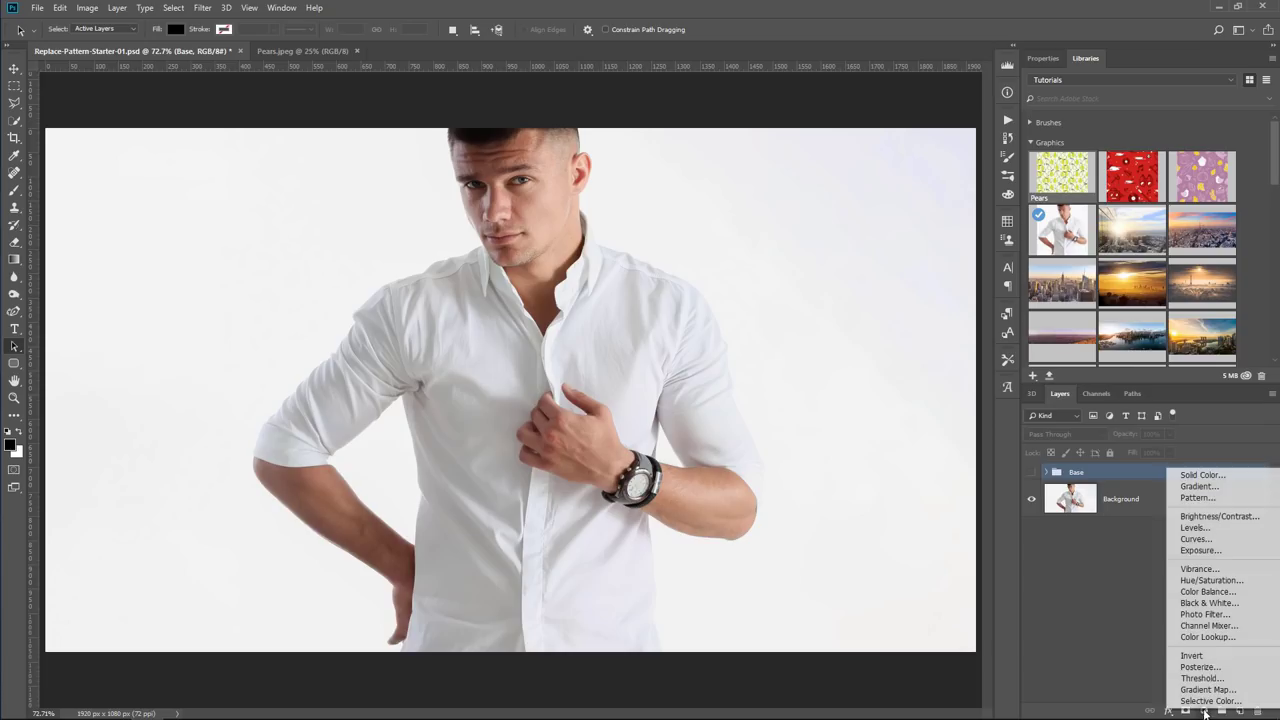
click(1213, 500)
click(695, 213)
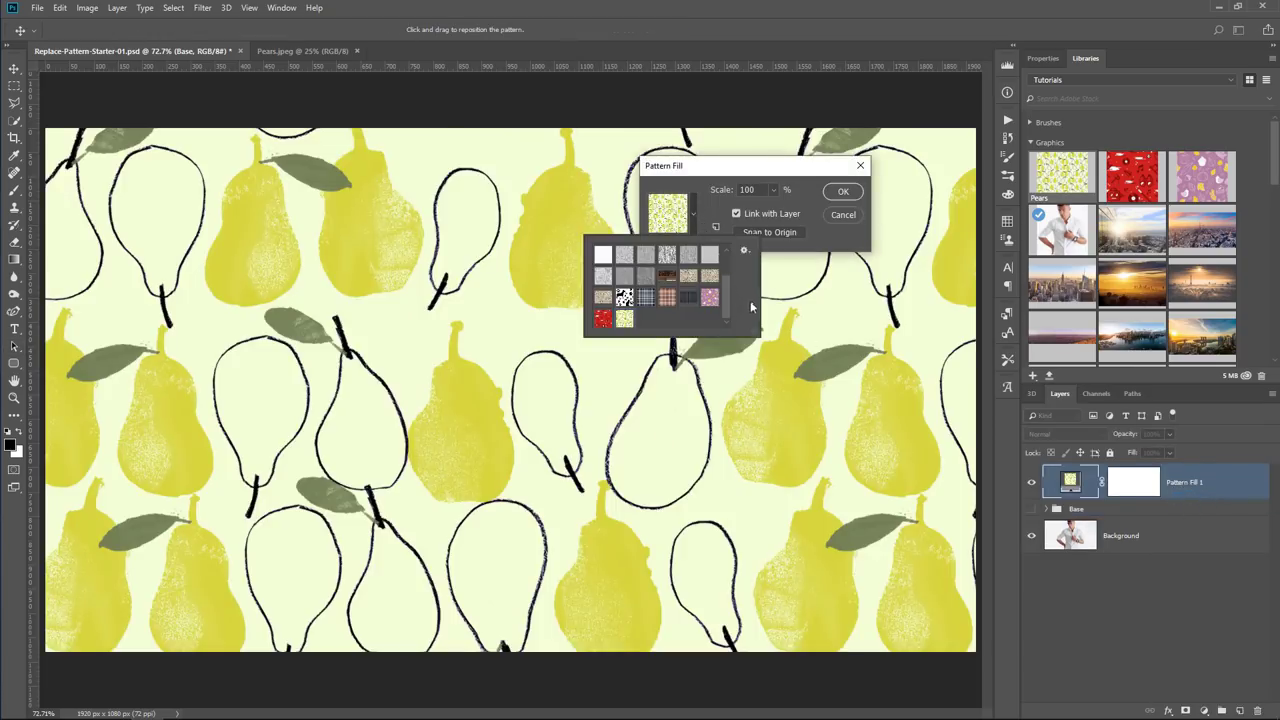
click(675, 305)
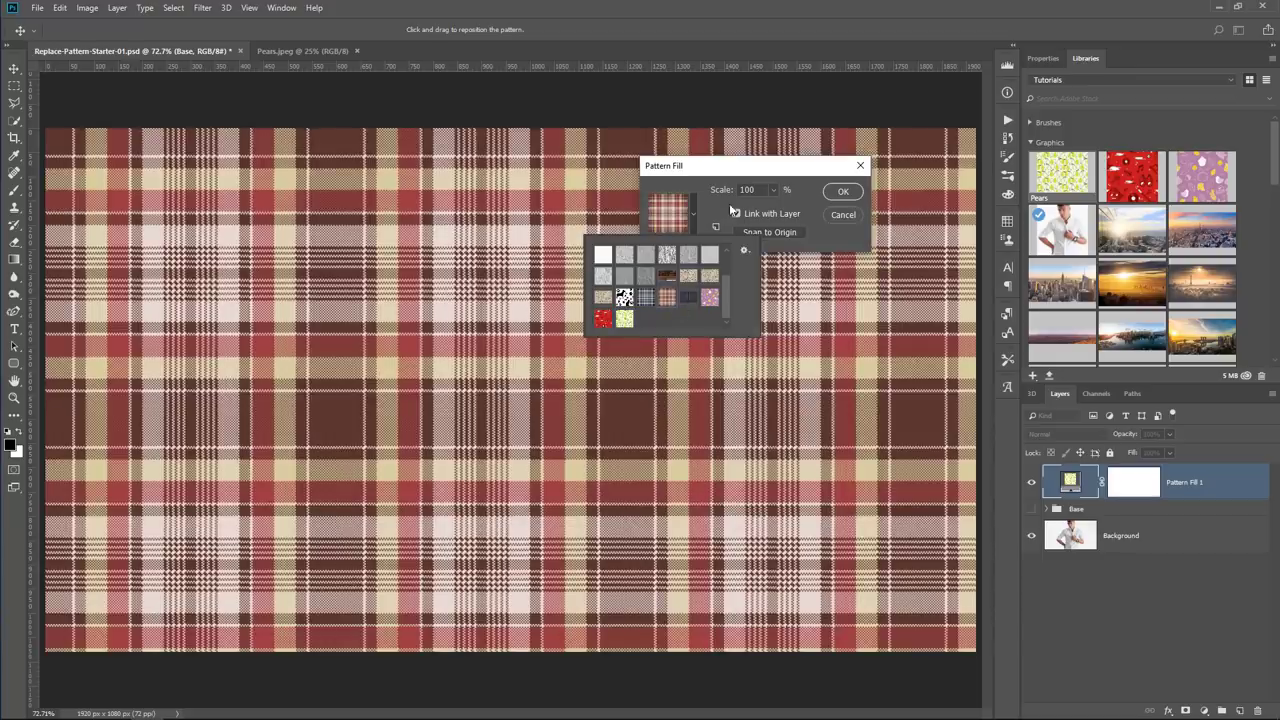
click(695, 203)
text(25)
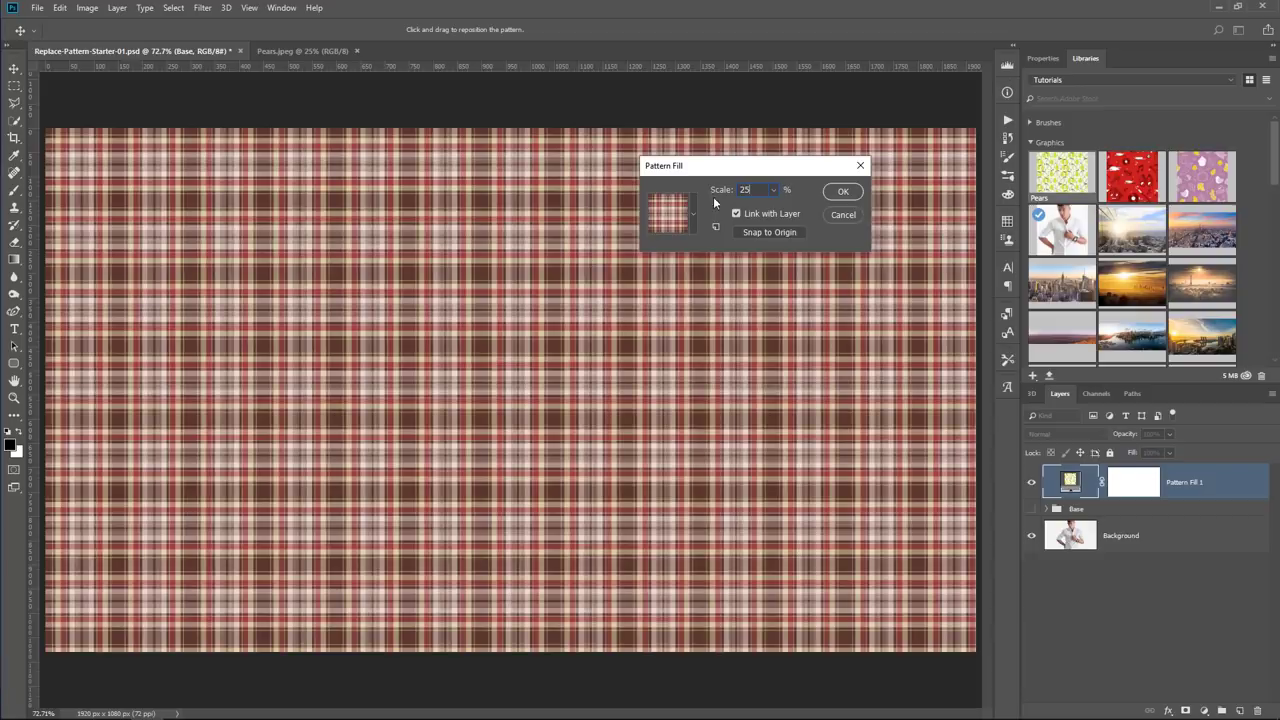
click(855, 197)
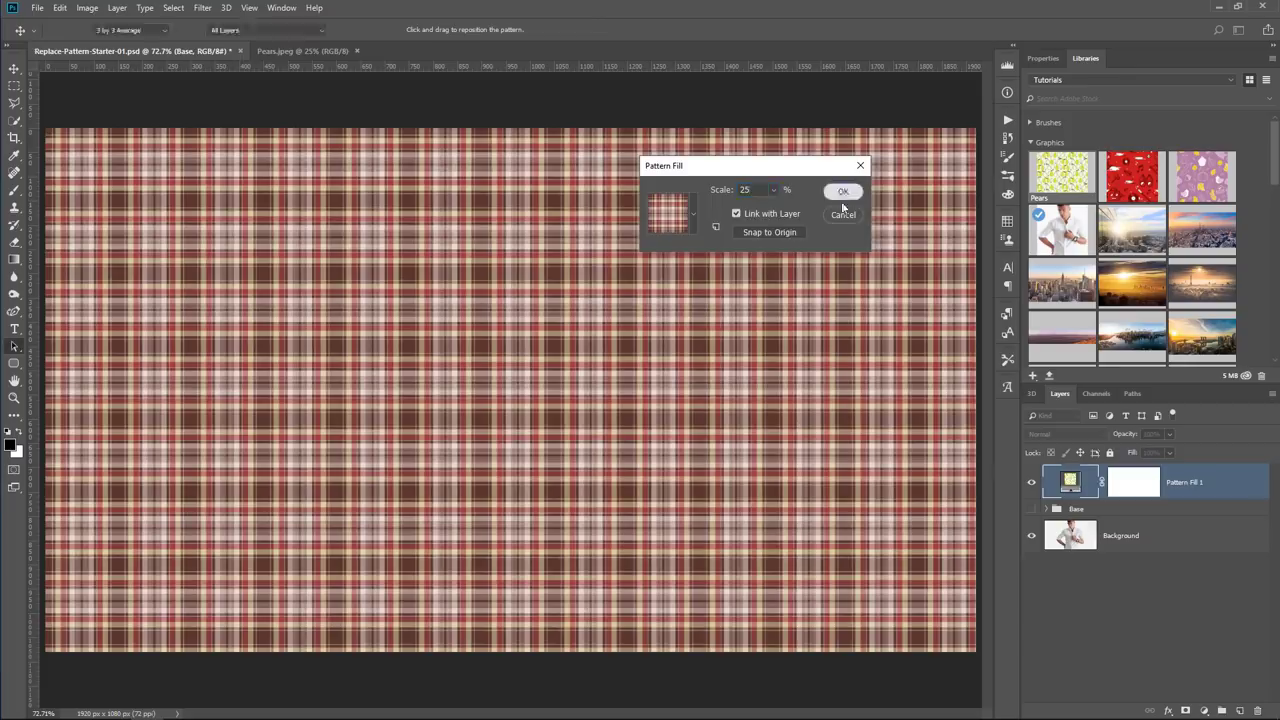
drag(1107, 438, 1088, 441)
- Draw a rectangular marquee selection over the left half of the shirt, from the chin down to the canvas's lower edge
click(14, 86)
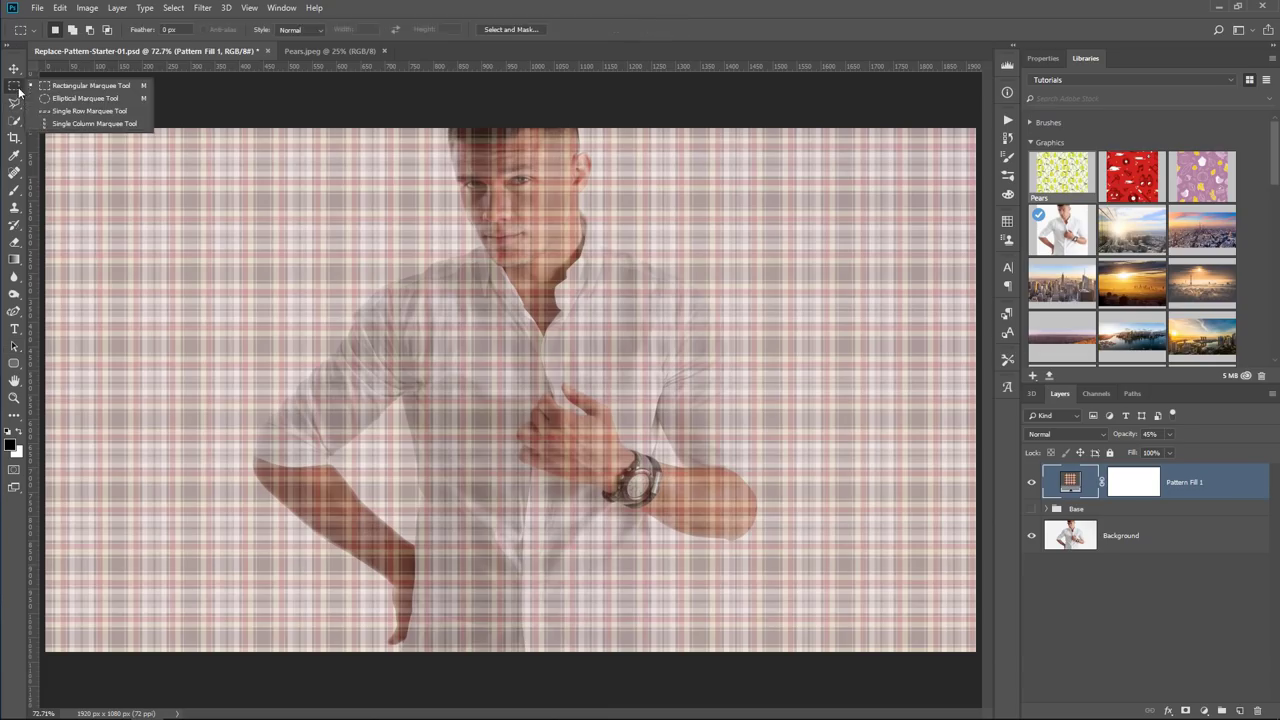
click(70, 85)
drag(335, 220, 559, 655)
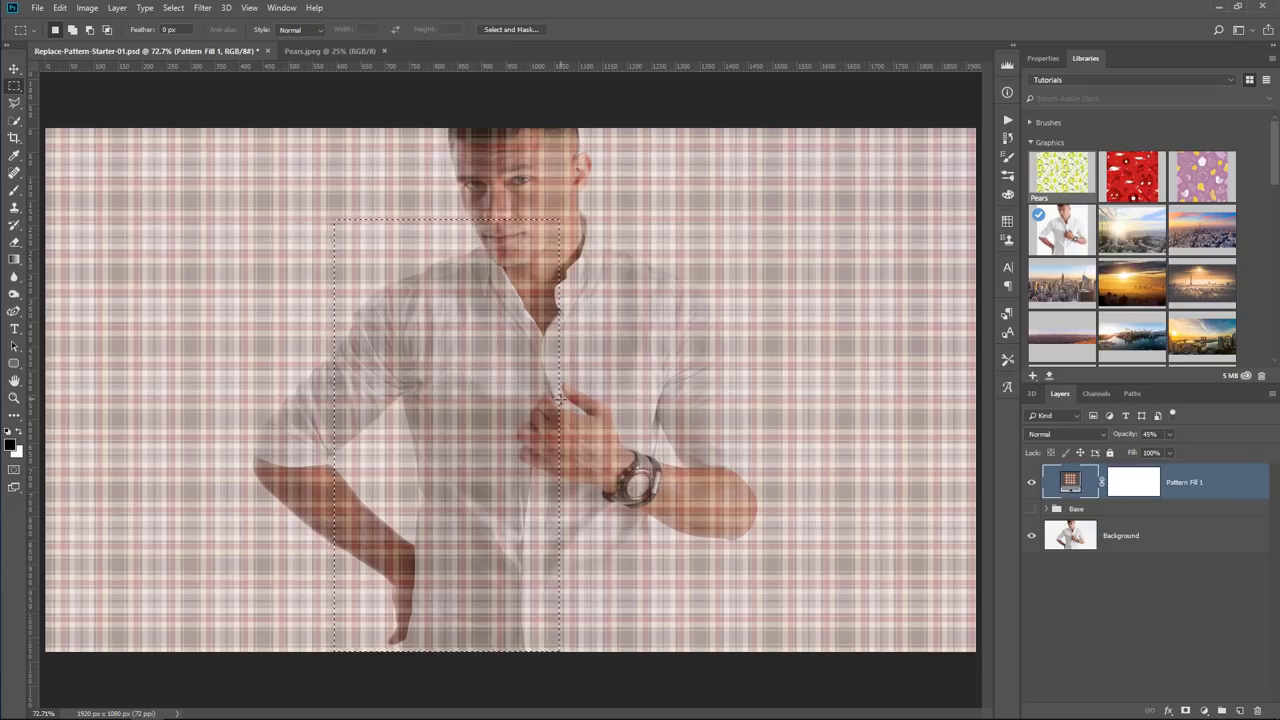
drag(497, 419, 528, 419)
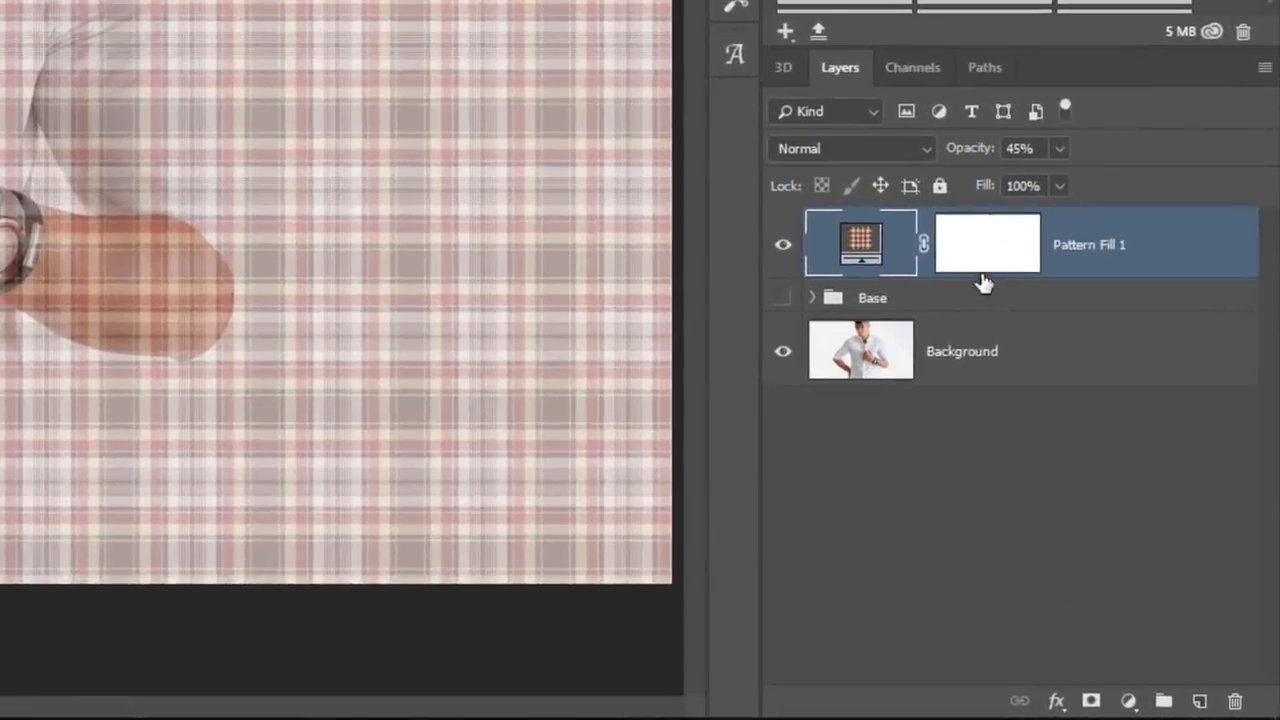
- Replace the Pattern Fill layer's mask with one made from the active selection, and set the layer's opacity to 100%
right_click(979, 245)
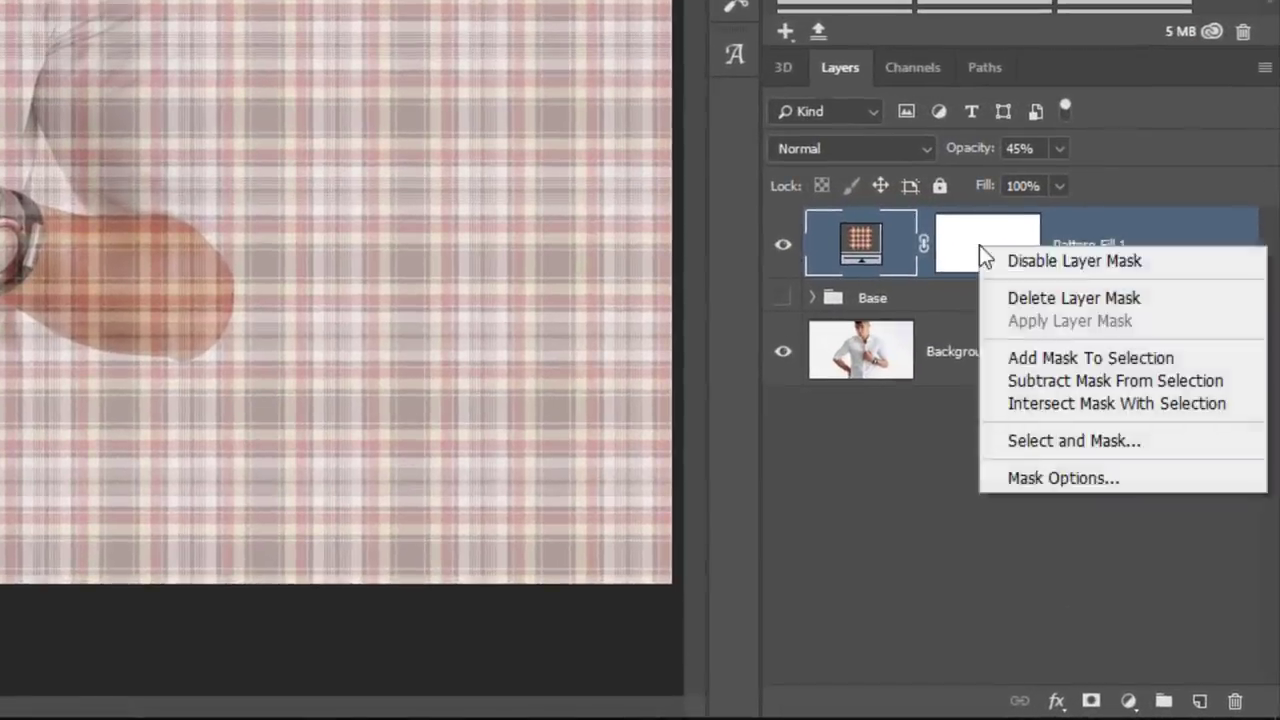
click(1032, 298)
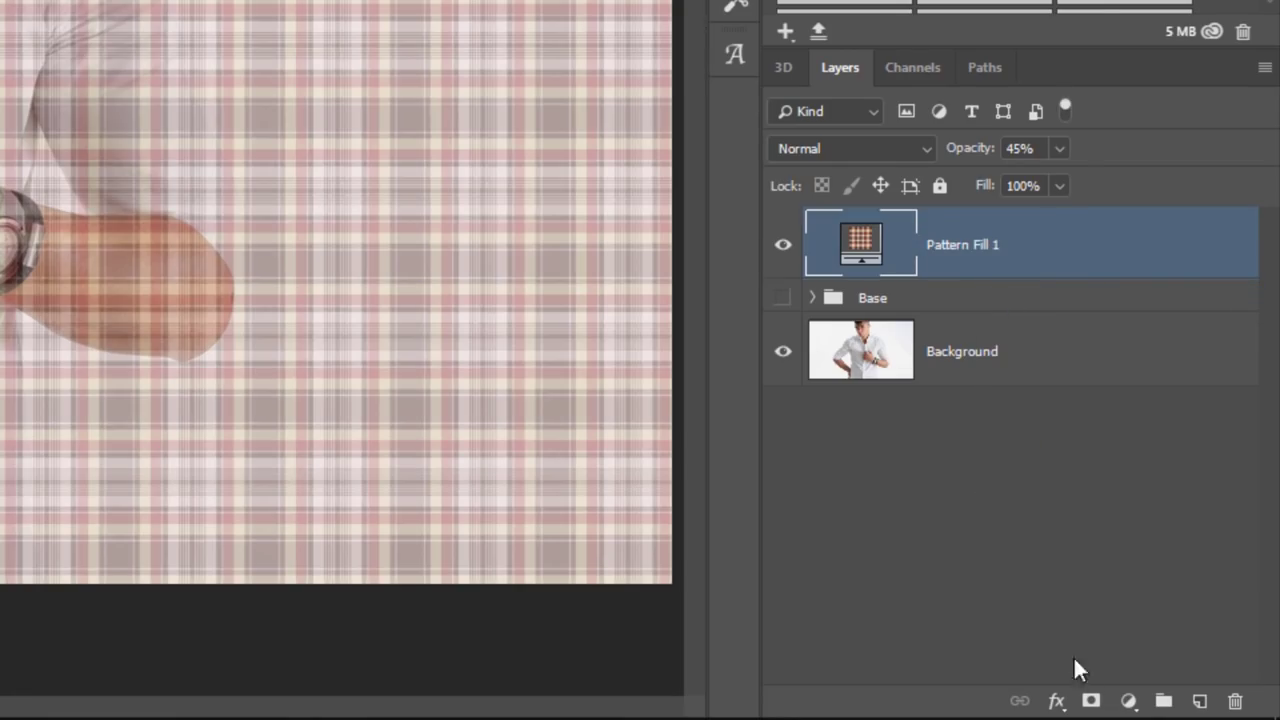
click(1091, 701)
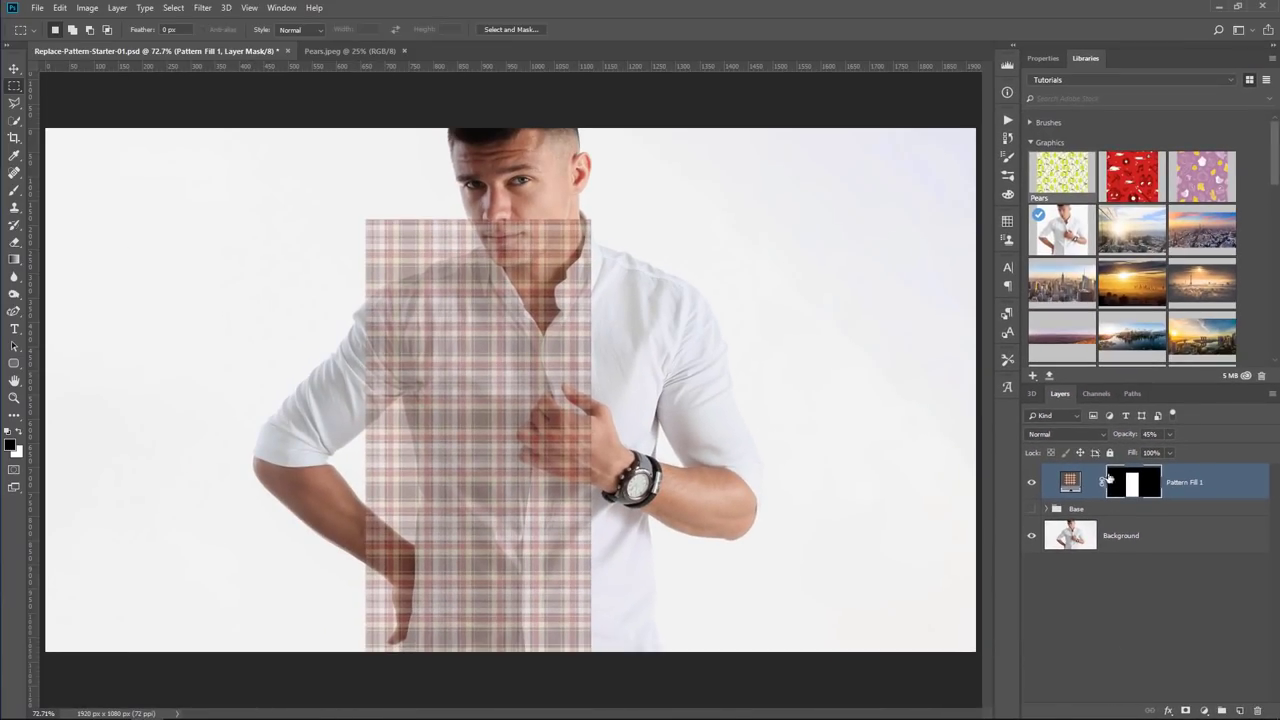
click(1150, 434)
text(100)
key(Return)
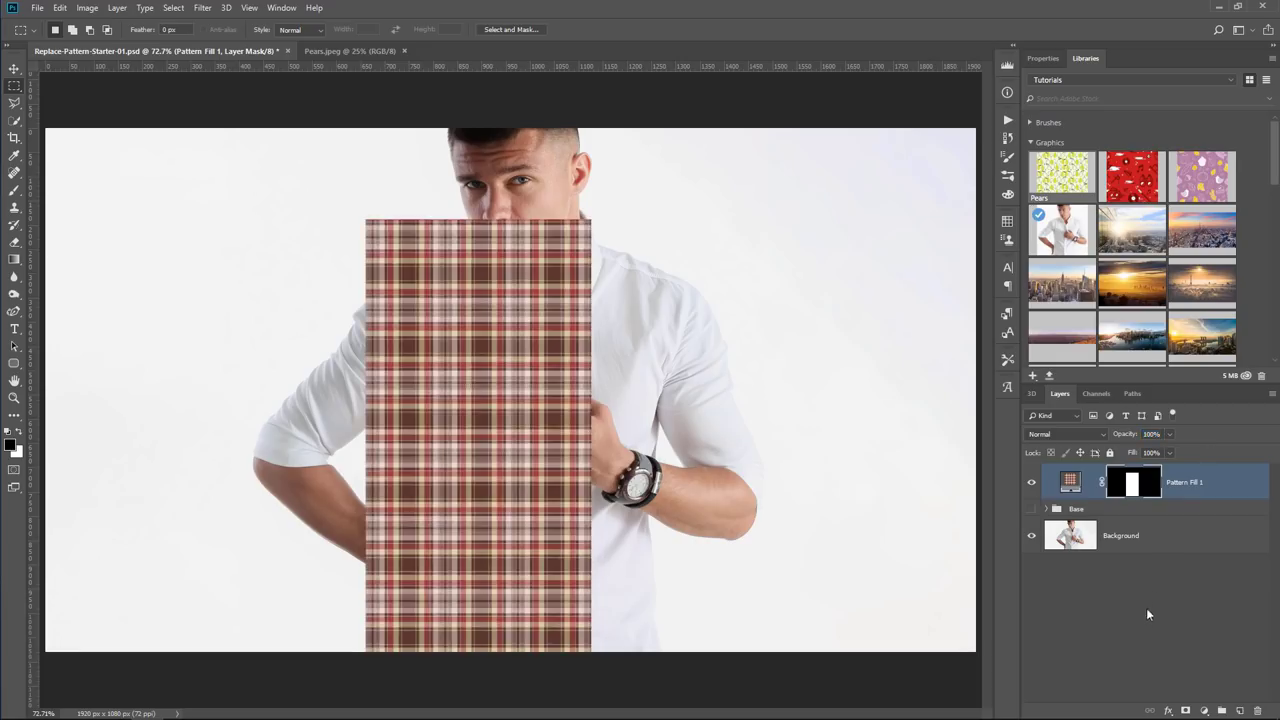
- Convert the masked Pattern Fill 1 layer to a smart object, duplicate it, and move the copy to the right of the man
right_click(1235, 495)
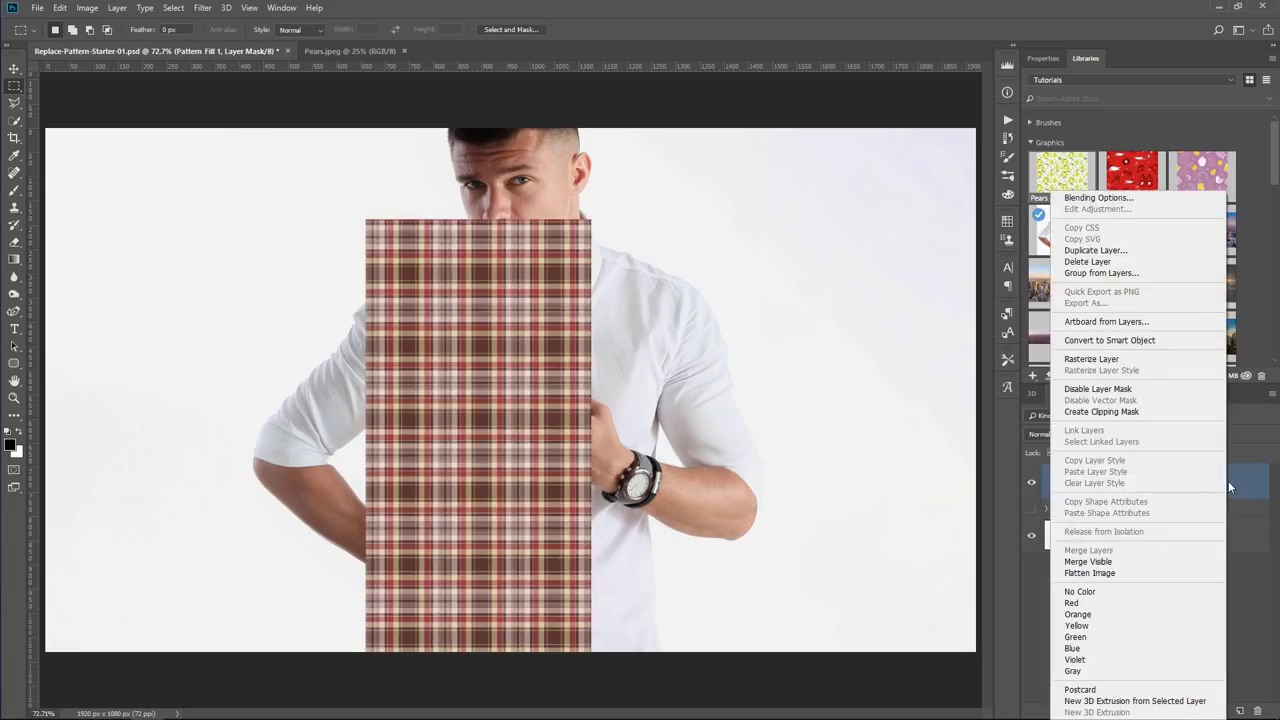
click(1150, 341)
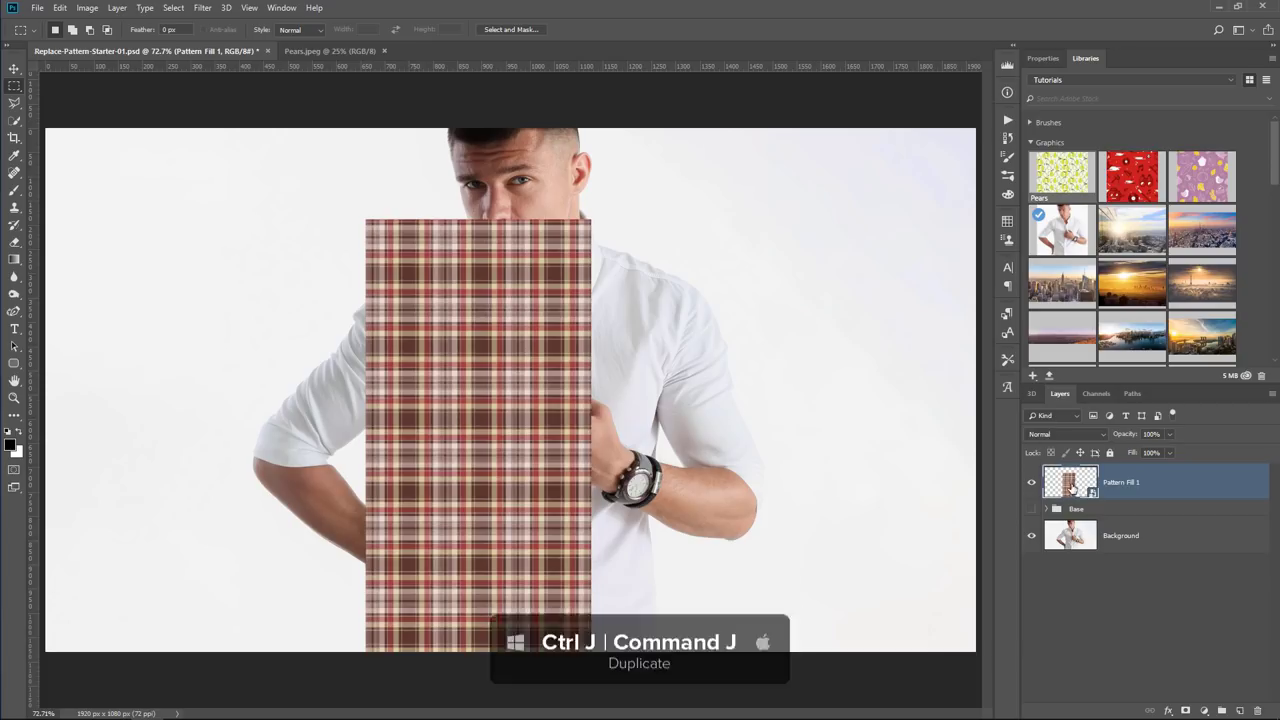
key(ctrl+j)
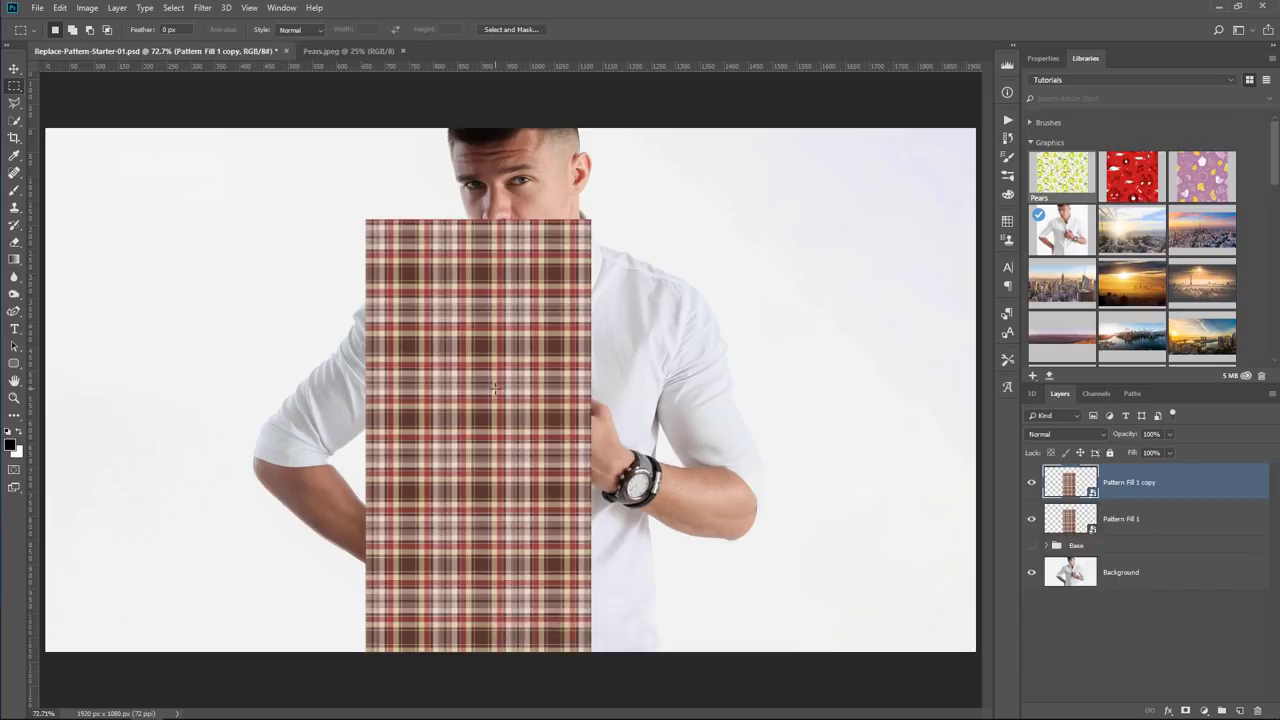
key(v)
drag(485, 406, 845, 370)
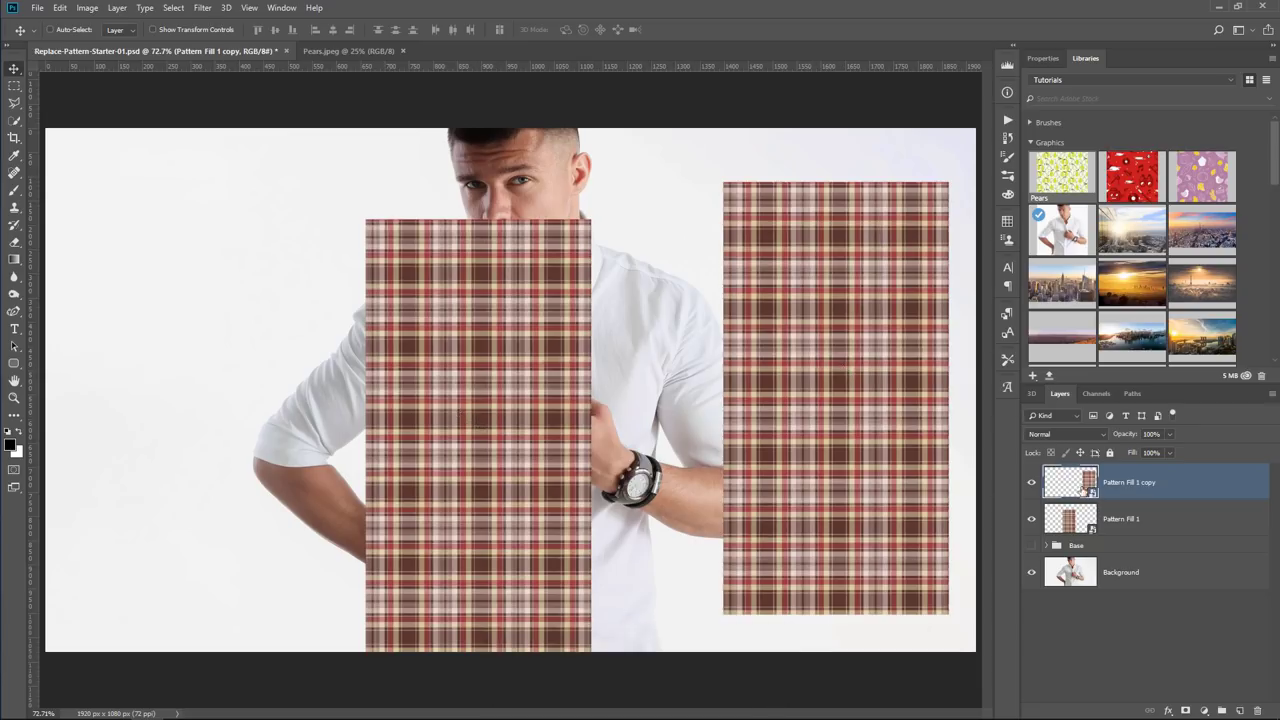
- Check both plaid layers by toggling their visibility, and open the contents of the original Pattern Fill 1 smart object
click(1031, 482)
click(1031, 482)
click(1031, 518)
click(1031, 518)
double_click(1072, 520)
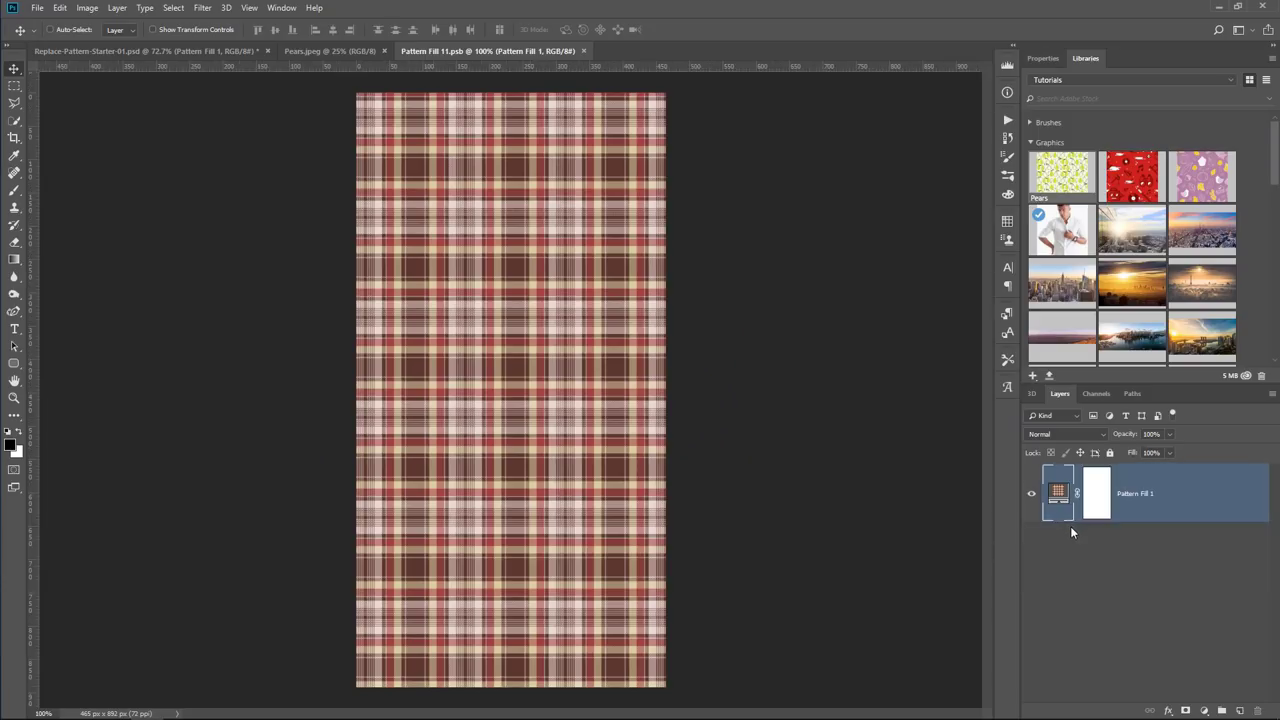
click(1031, 493)
click(1031, 493)
- Add a Pattern Fill layer with the red robot pattern at 50% scale, save the smart object, and return to the shirt document
click(1204, 711)
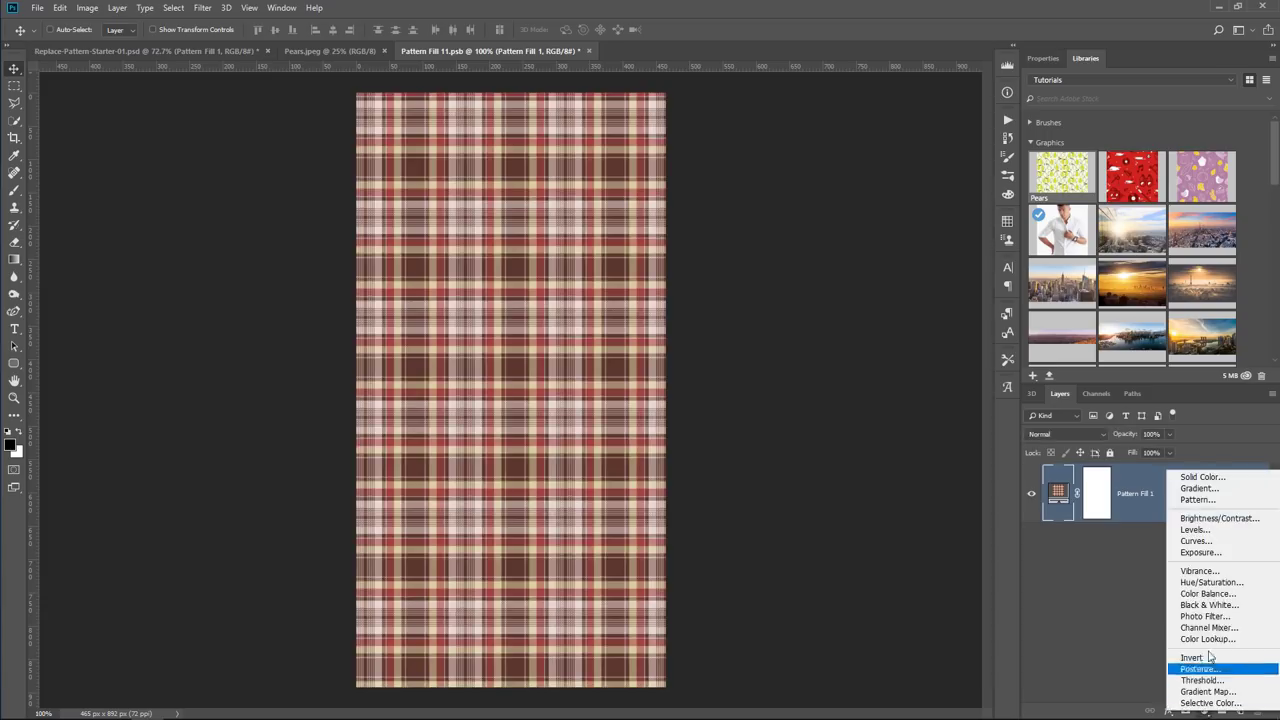
click(1197, 500)
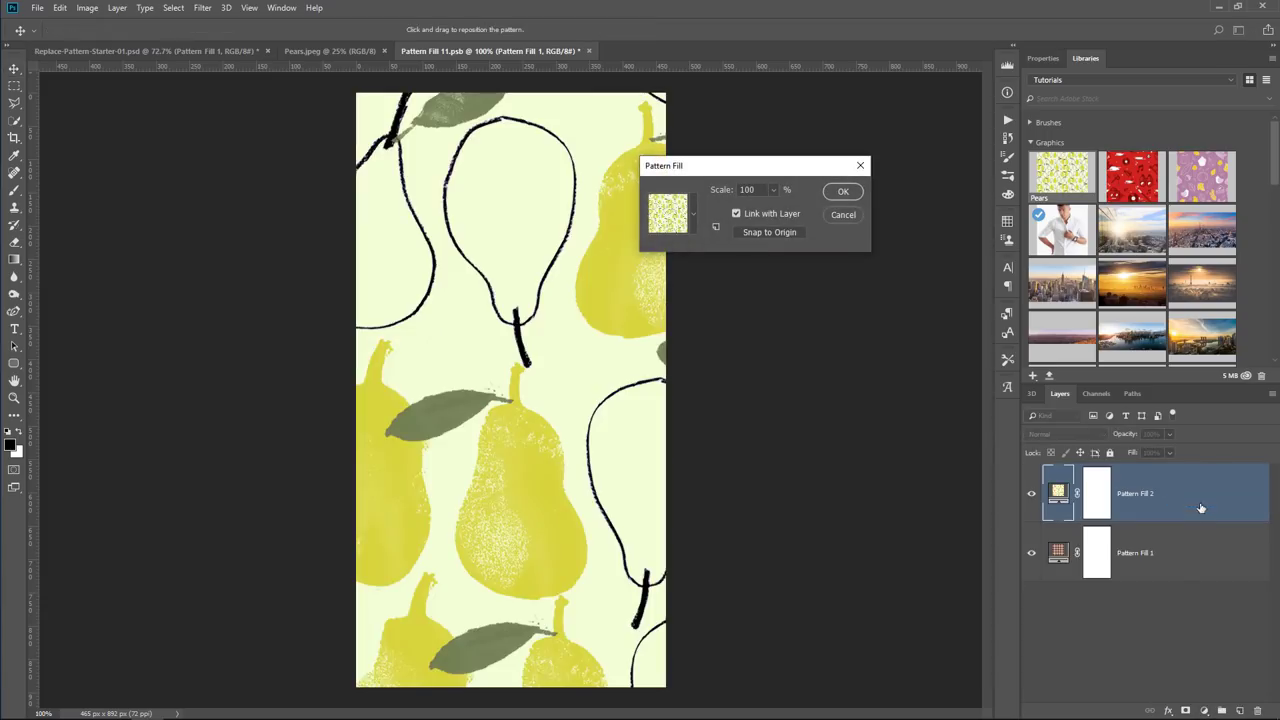
click(692, 213)
click(602, 318)
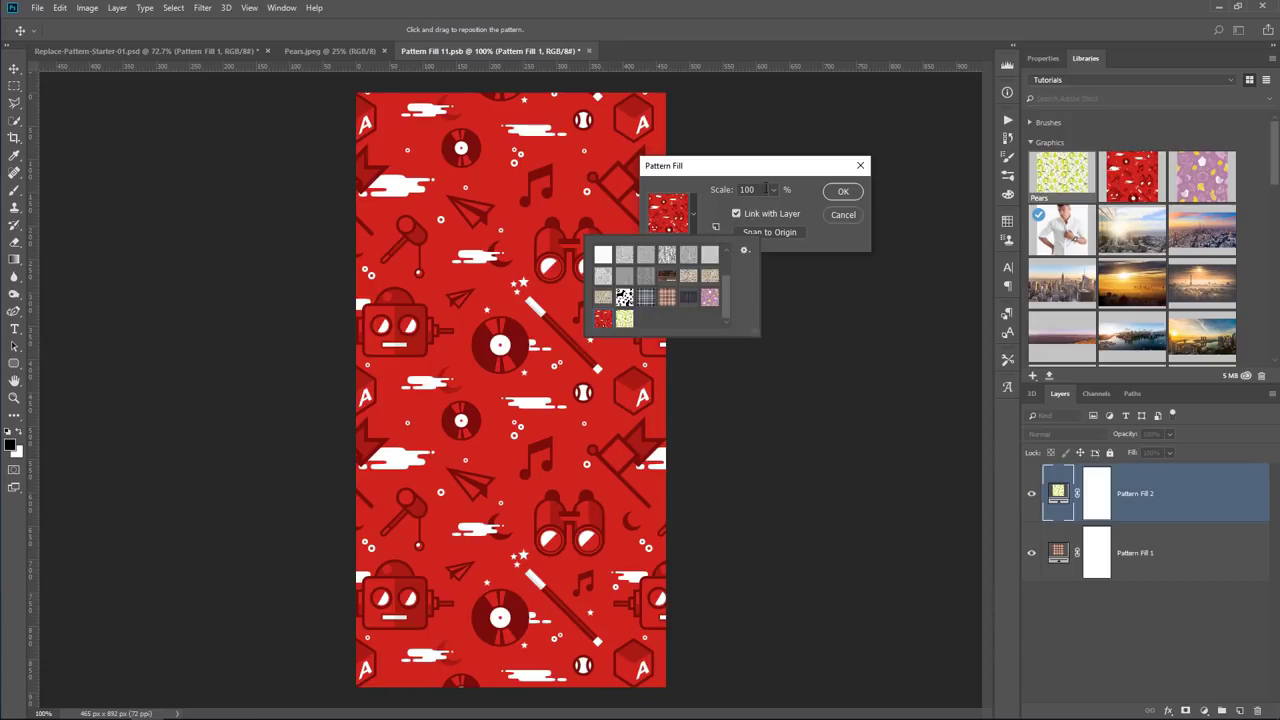
click(764, 189)
text(25)
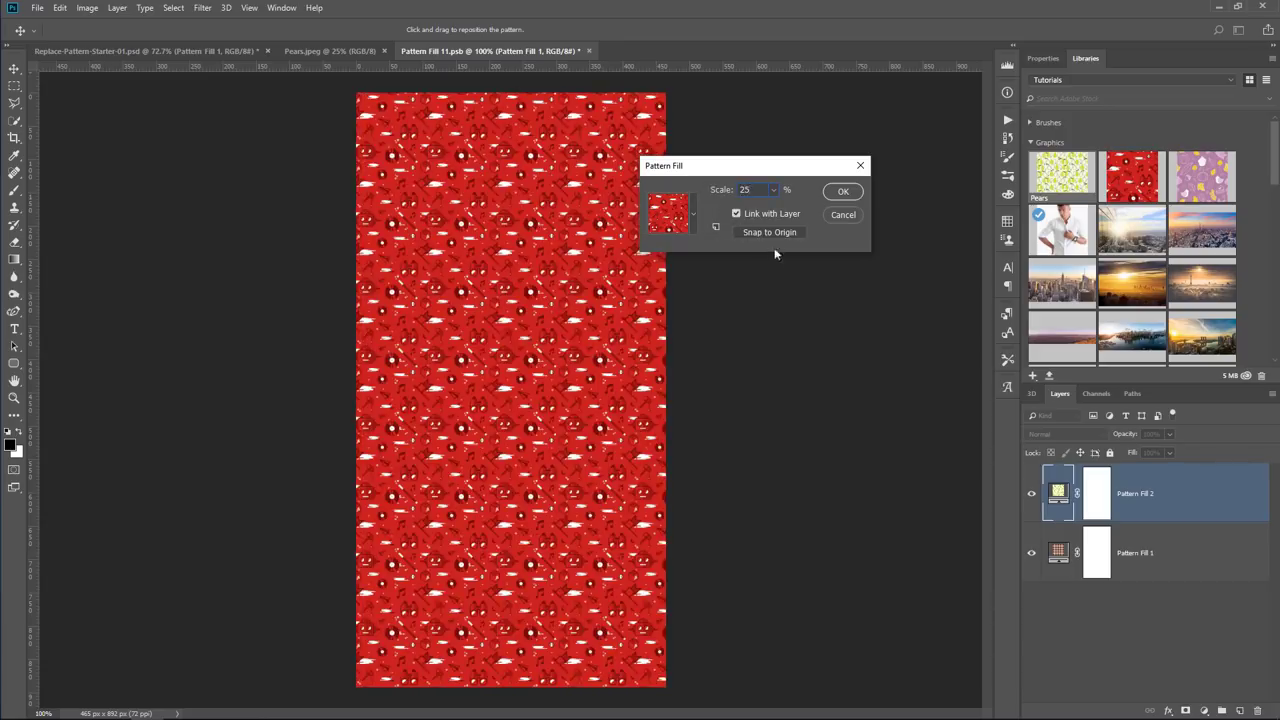
text(50)
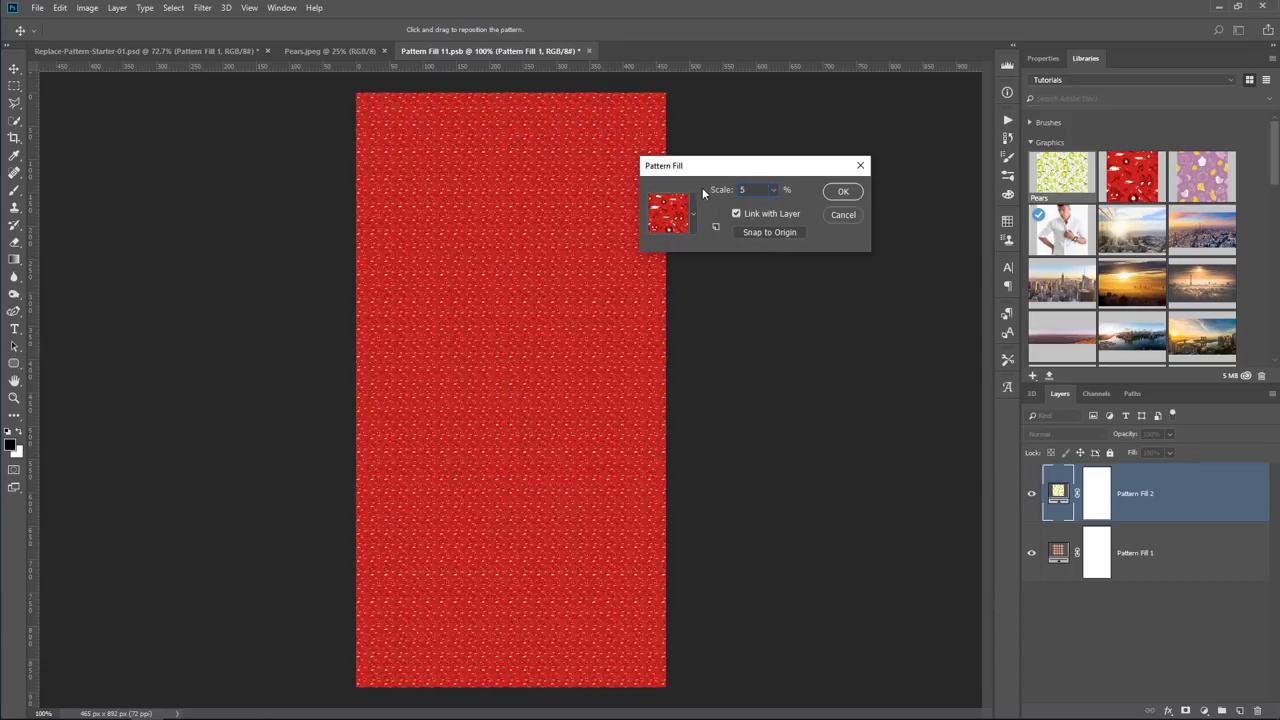
click(841, 192)
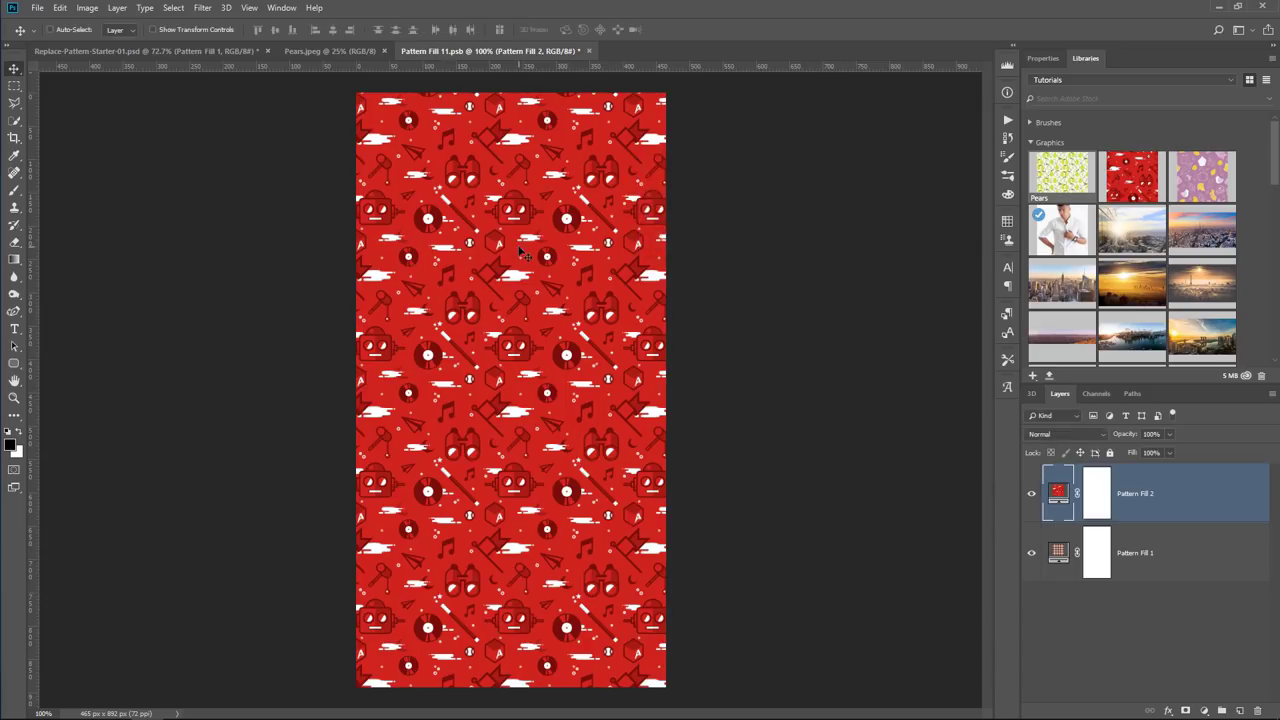
key(ctrl+s)
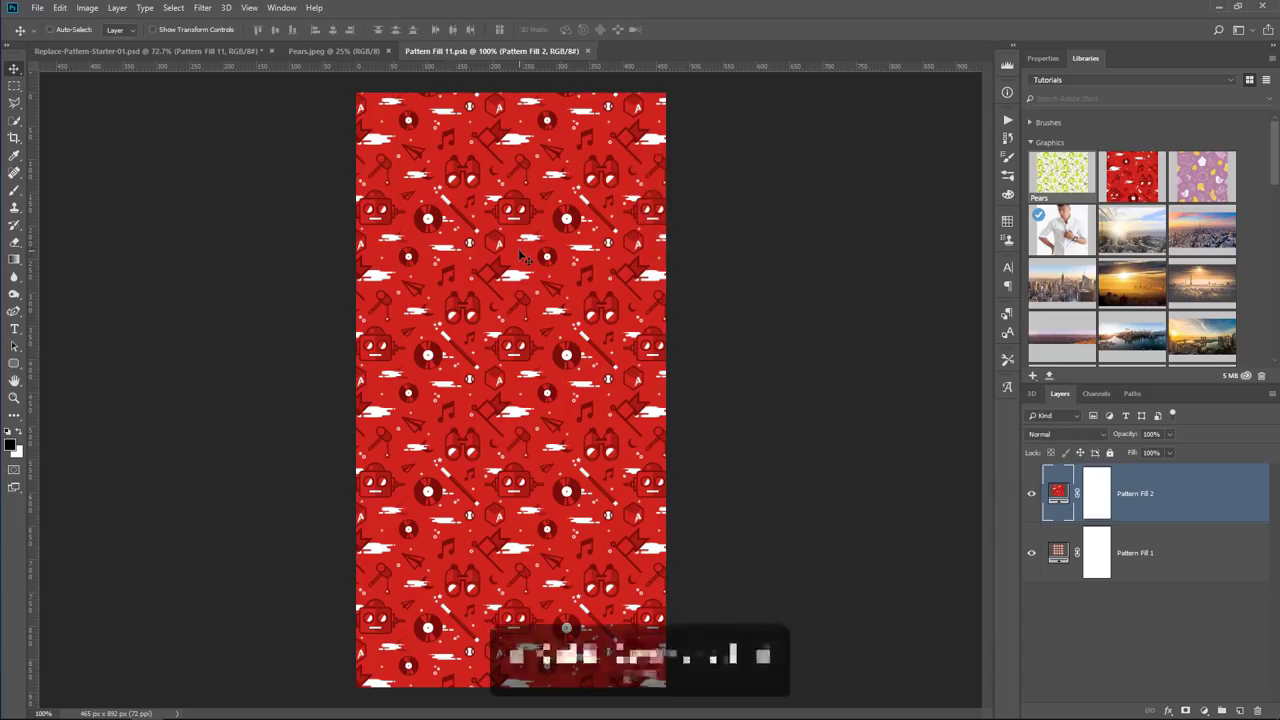
click(191, 51)
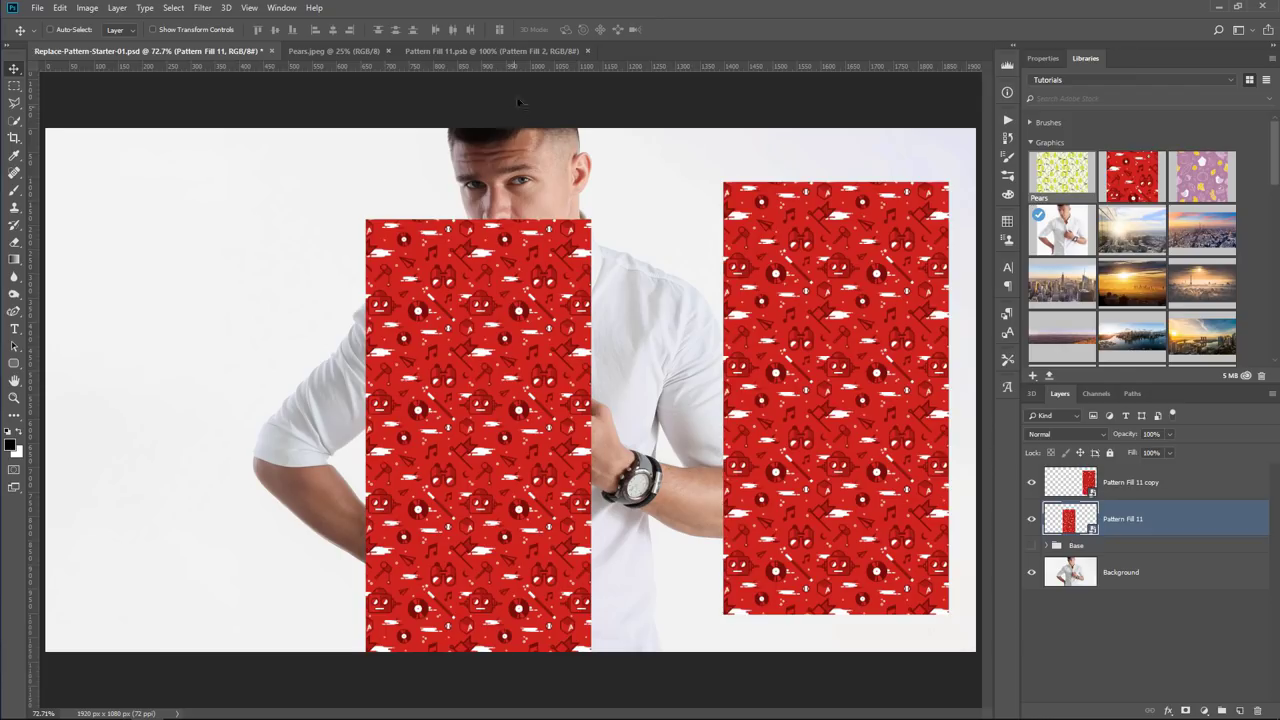
- Hide the red robot fill layer inside the smart object, and close the smart object with its changes saved
click(522, 51)
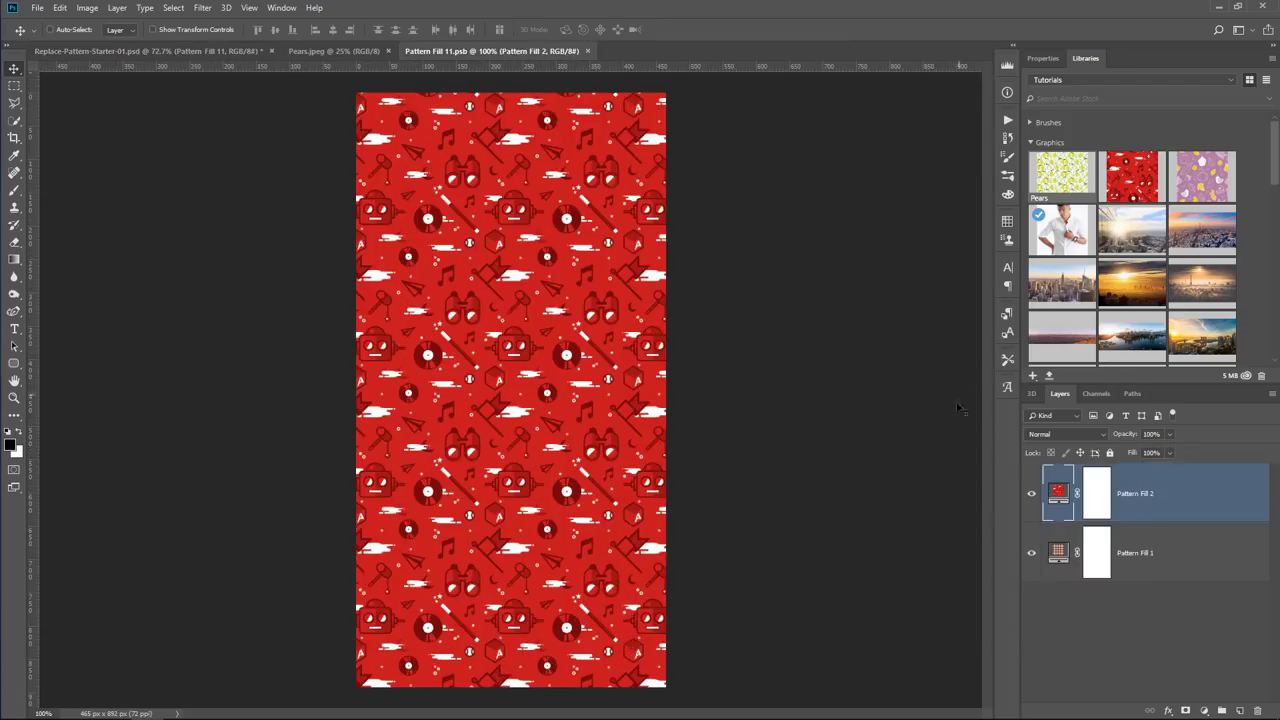
click(1031, 493)
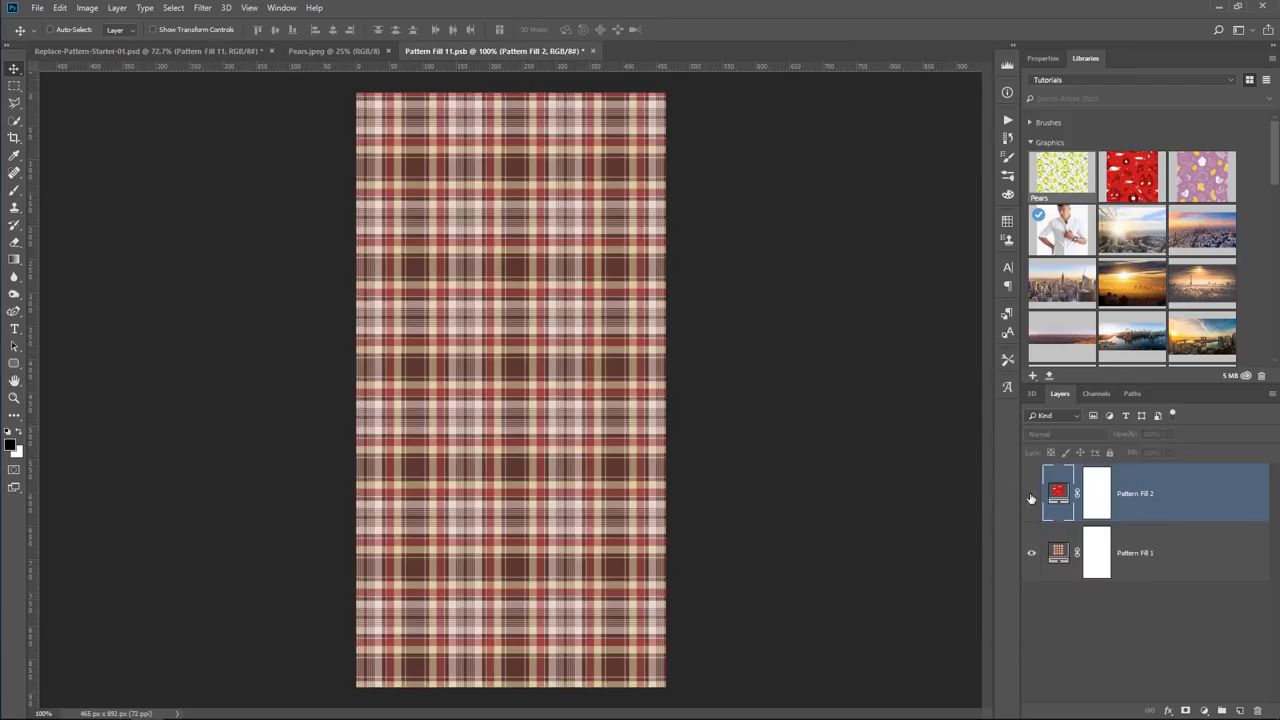
click(592, 51)
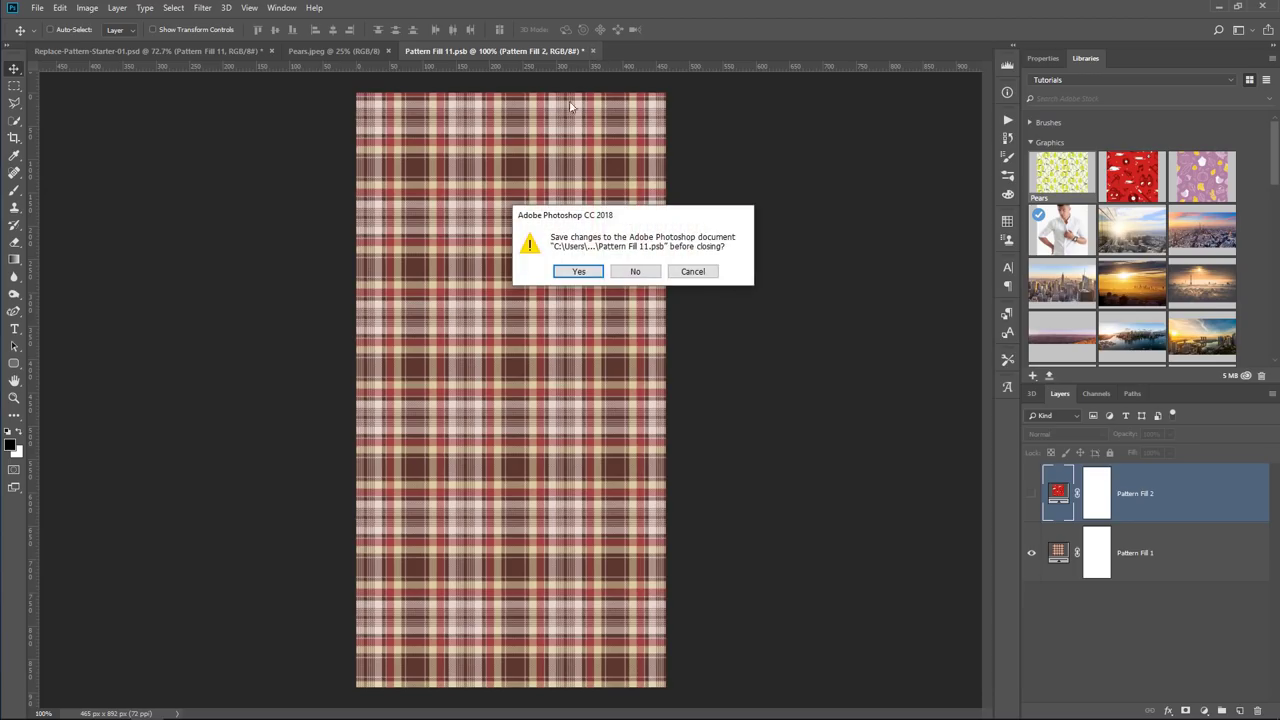
click(579, 272)
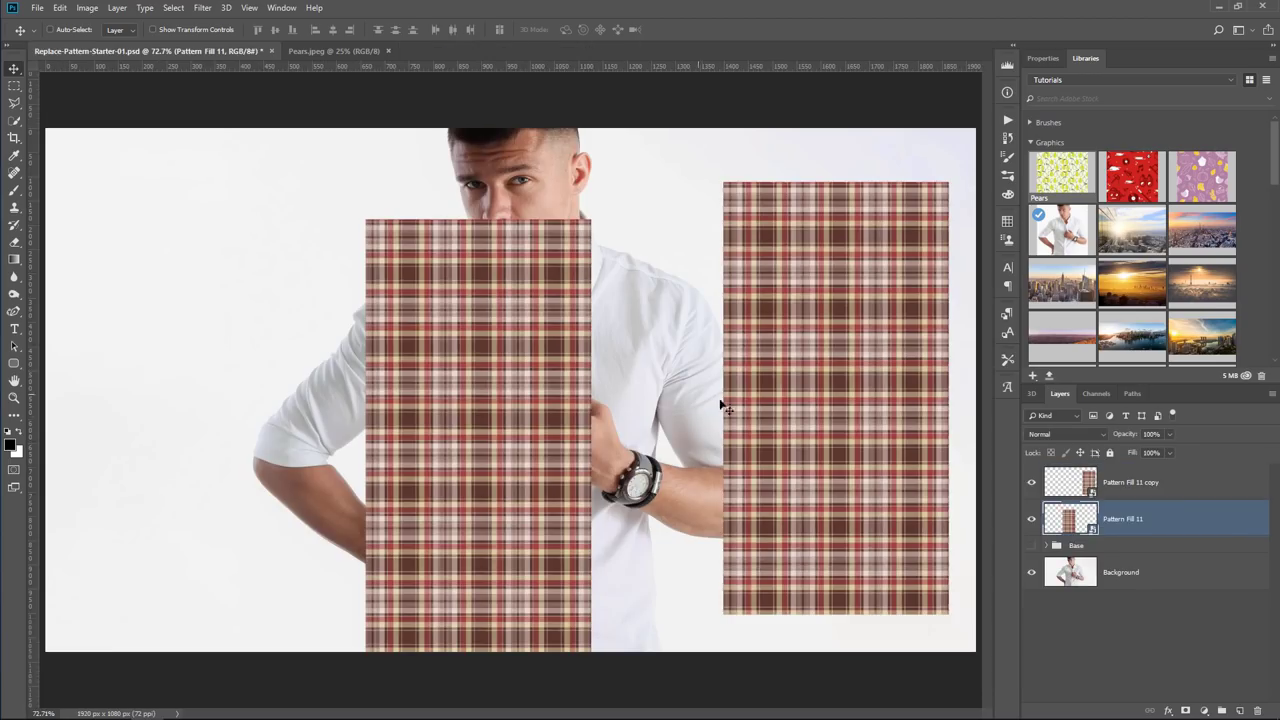
- Hide the Pattern Fill 11 copy layer and select the original Pattern Fill 11 layer
click(1032, 484)
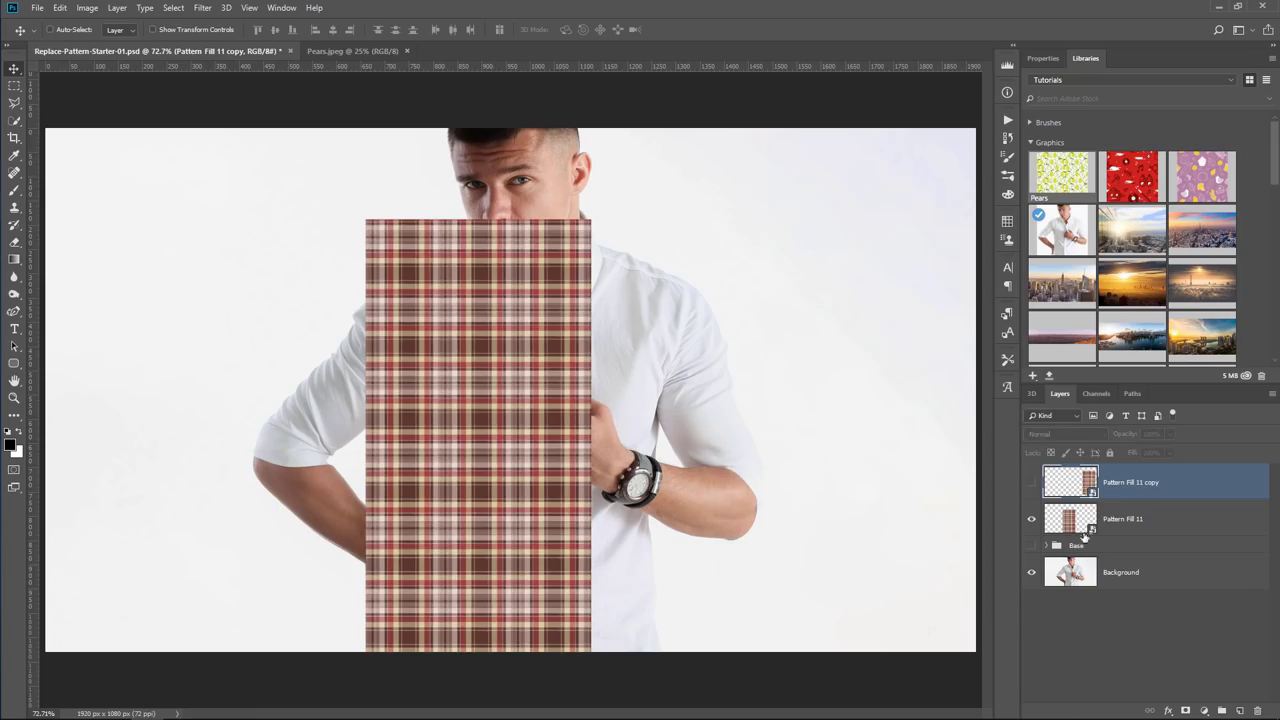
click(1076, 532)
click(1031, 520)
click(1031, 520)
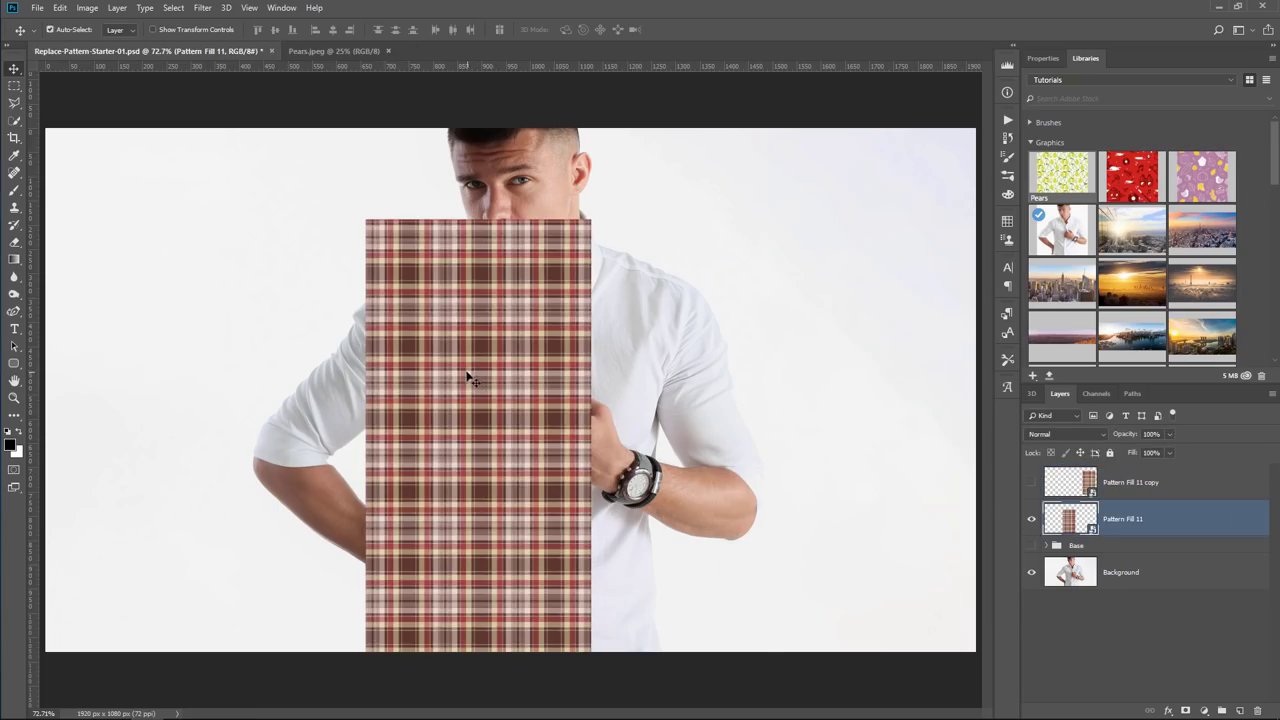
- Rotate the plaid smart object 45° with Free Transform, place it over the sleeve on the image's left, and lower its opacity to 22%
key(ctrl+t)
drag(606, 211, 712, 372)
drag(580, 401, 465, 373)
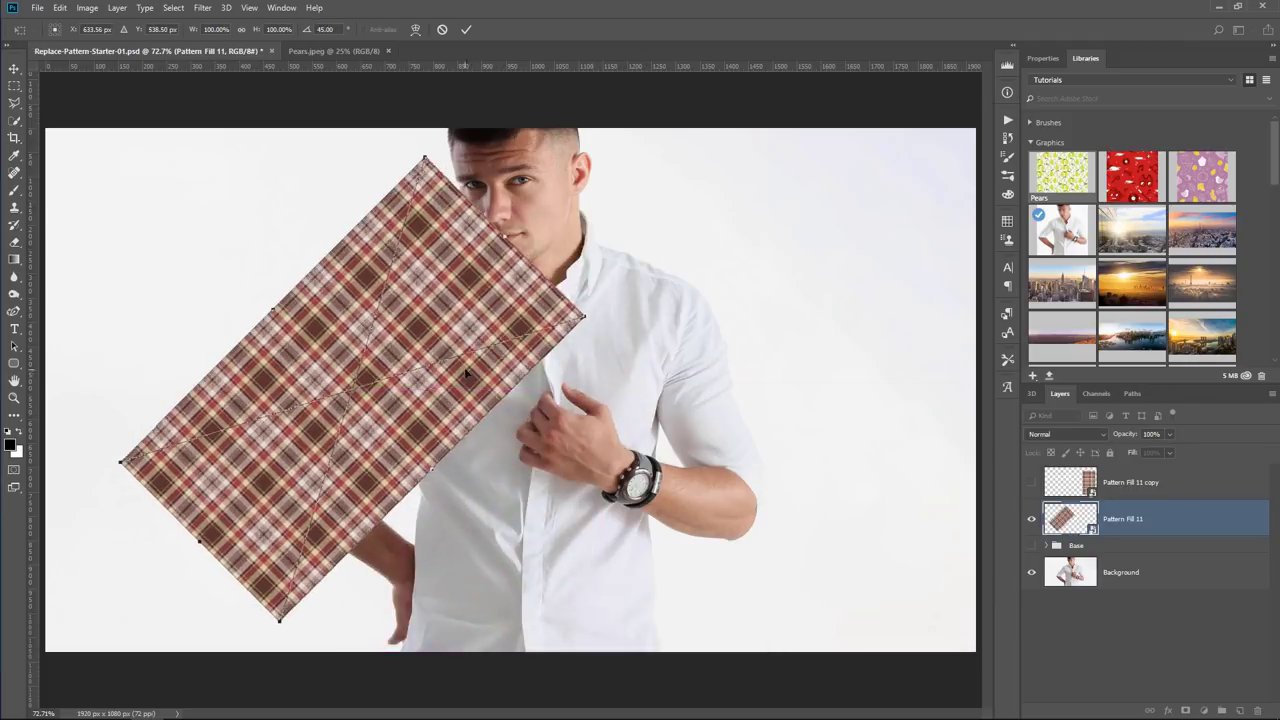
drag(1126, 438, 1074, 440)
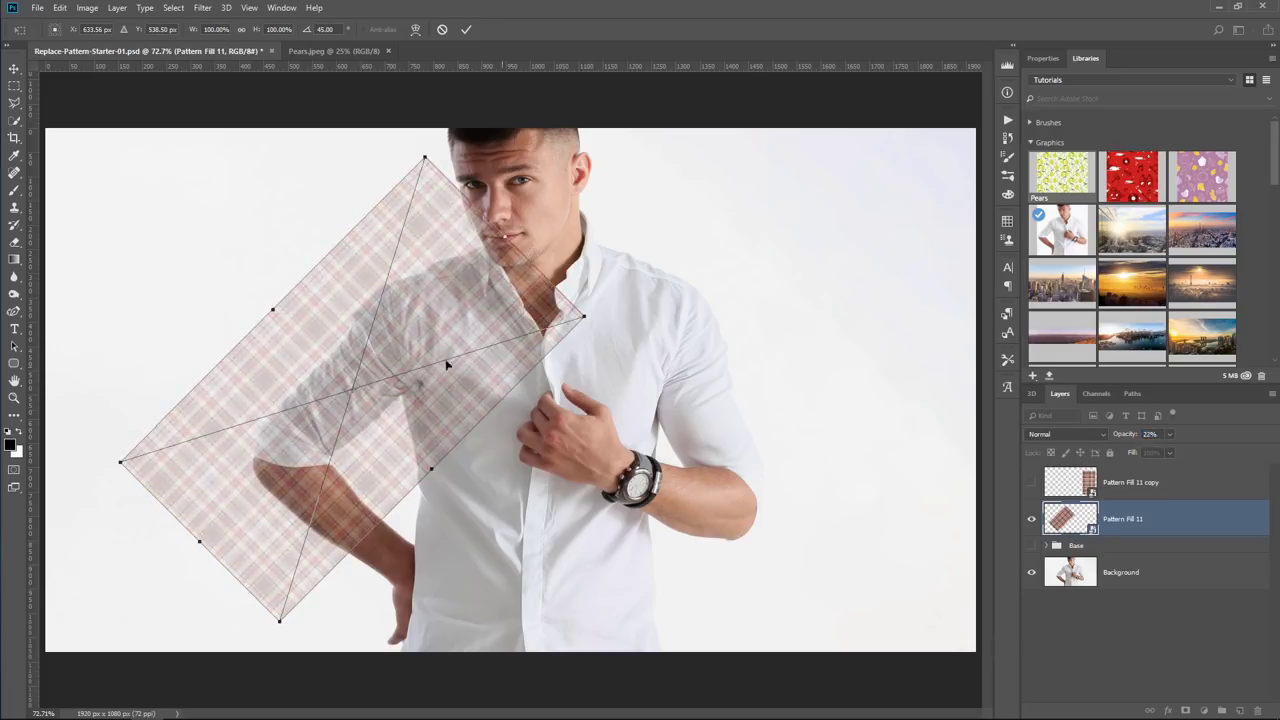
- Warp the plaid smart object so its outline follows the shoulder and bent sleeve on the image's left, and apply the transformation
right_click(377, 394)
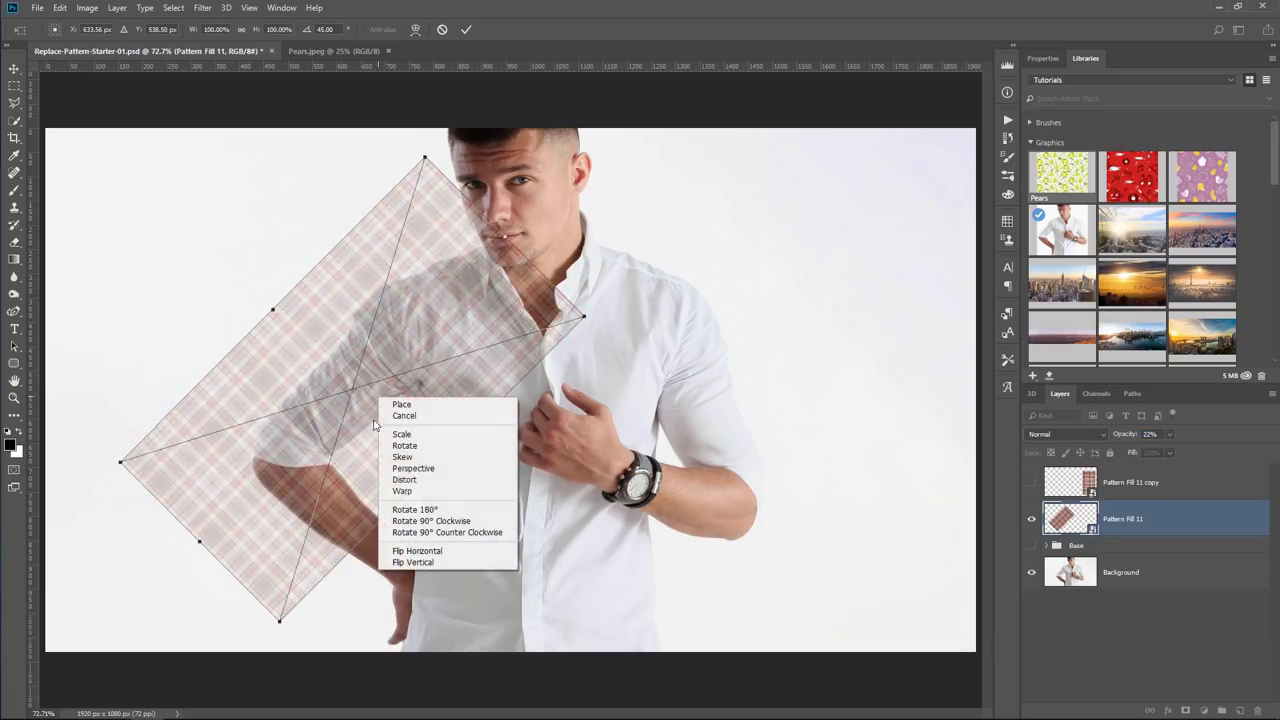
click(419, 492)
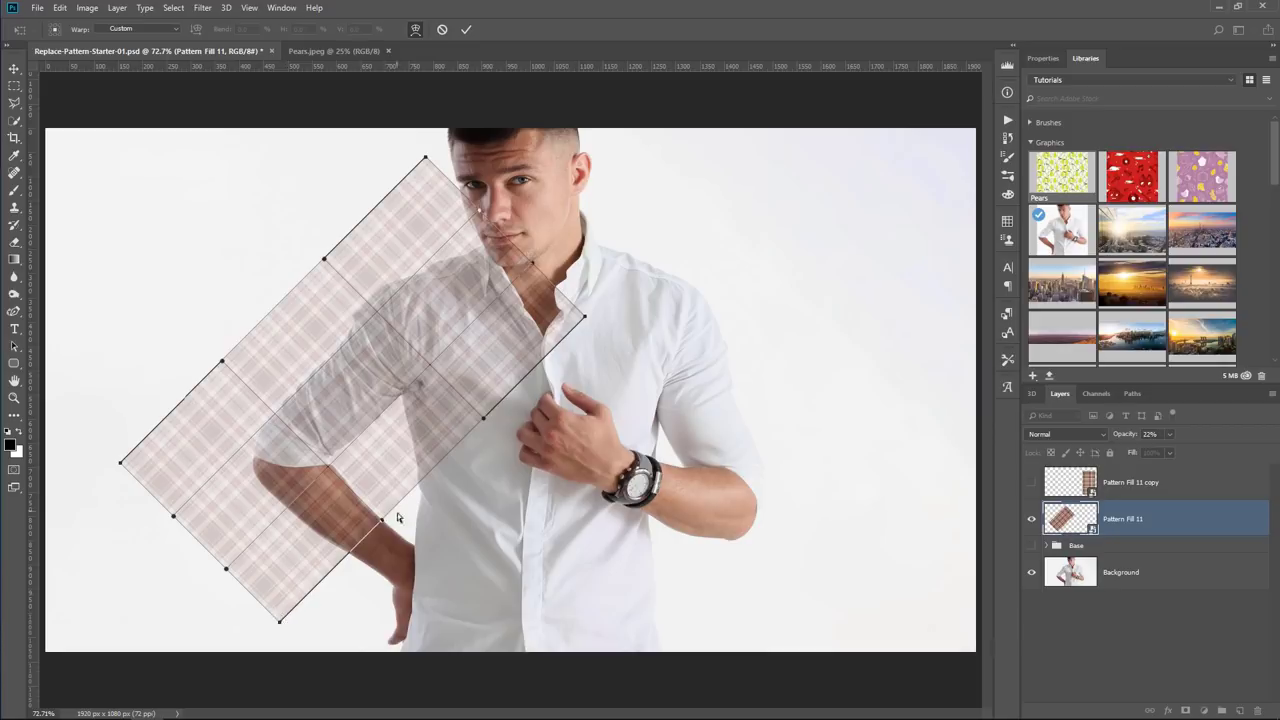
drag(381, 522, 355, 483)
drag(585, 318, 476, 286)
drag(423, 164, 470, 234)
drag(122, 465, 211, 516)
drag(220, 362, 227, 370)
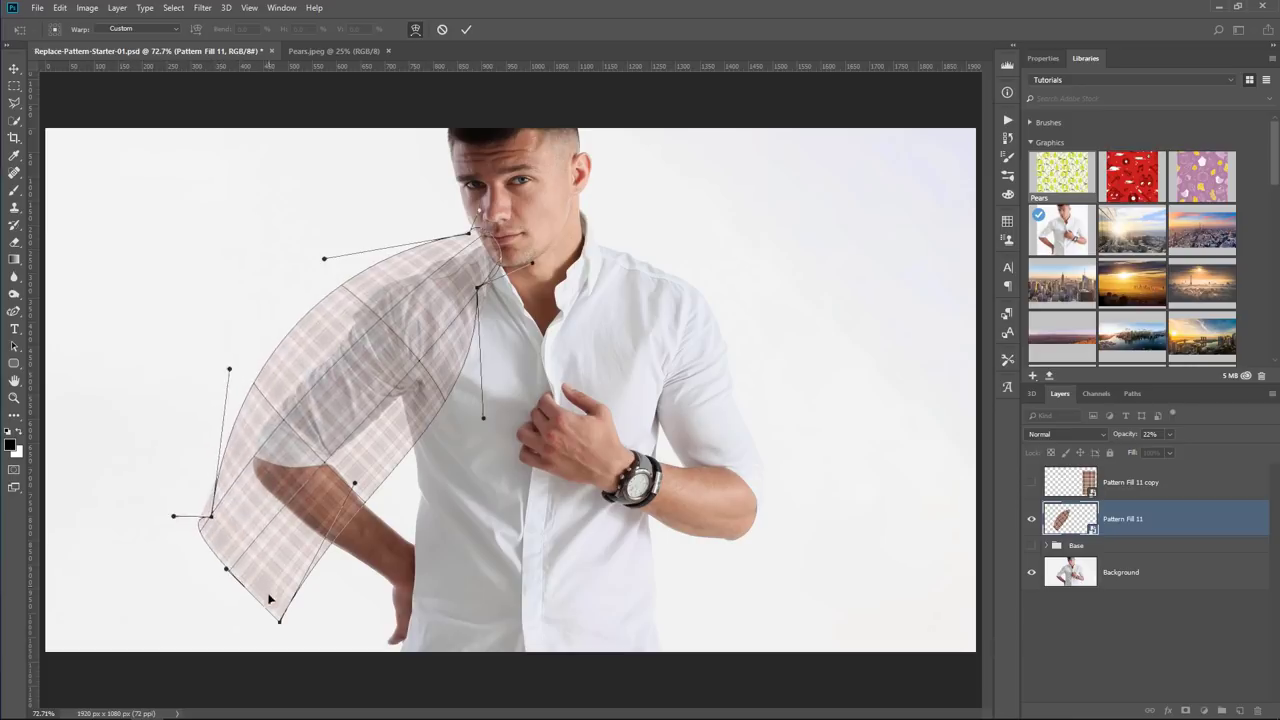
drag(276, 619, 232, 534)
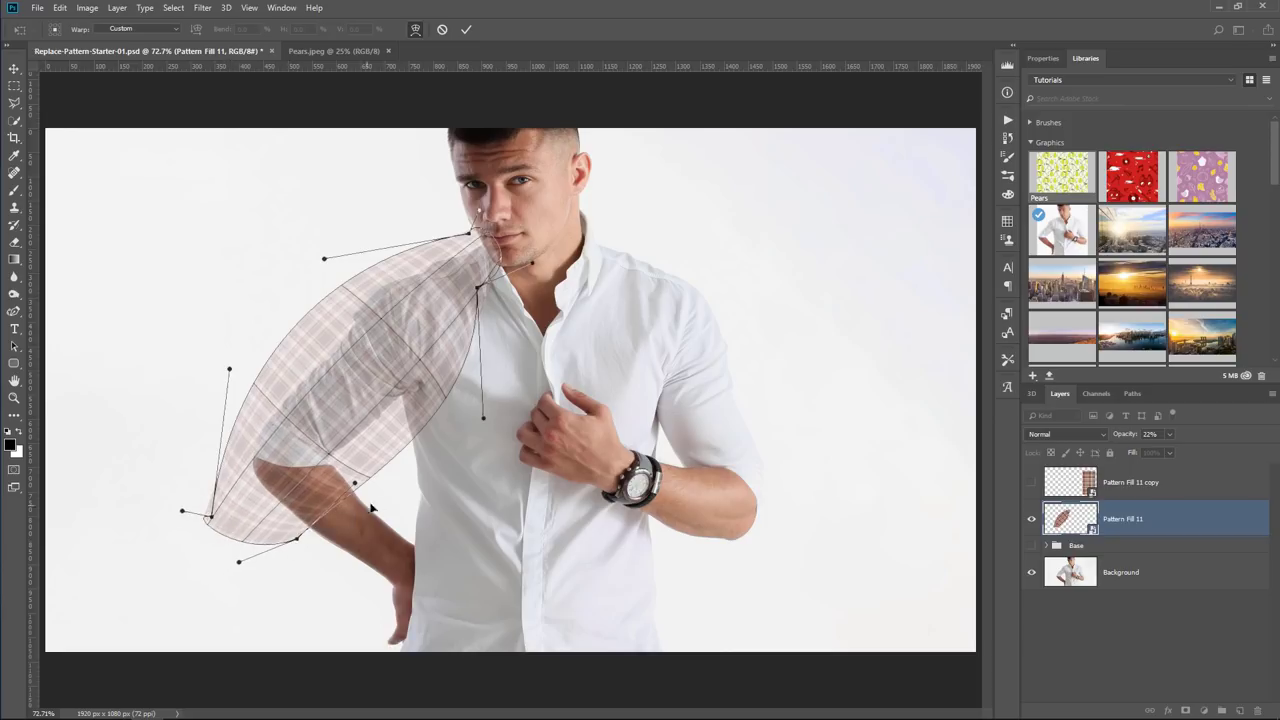
key(Return)
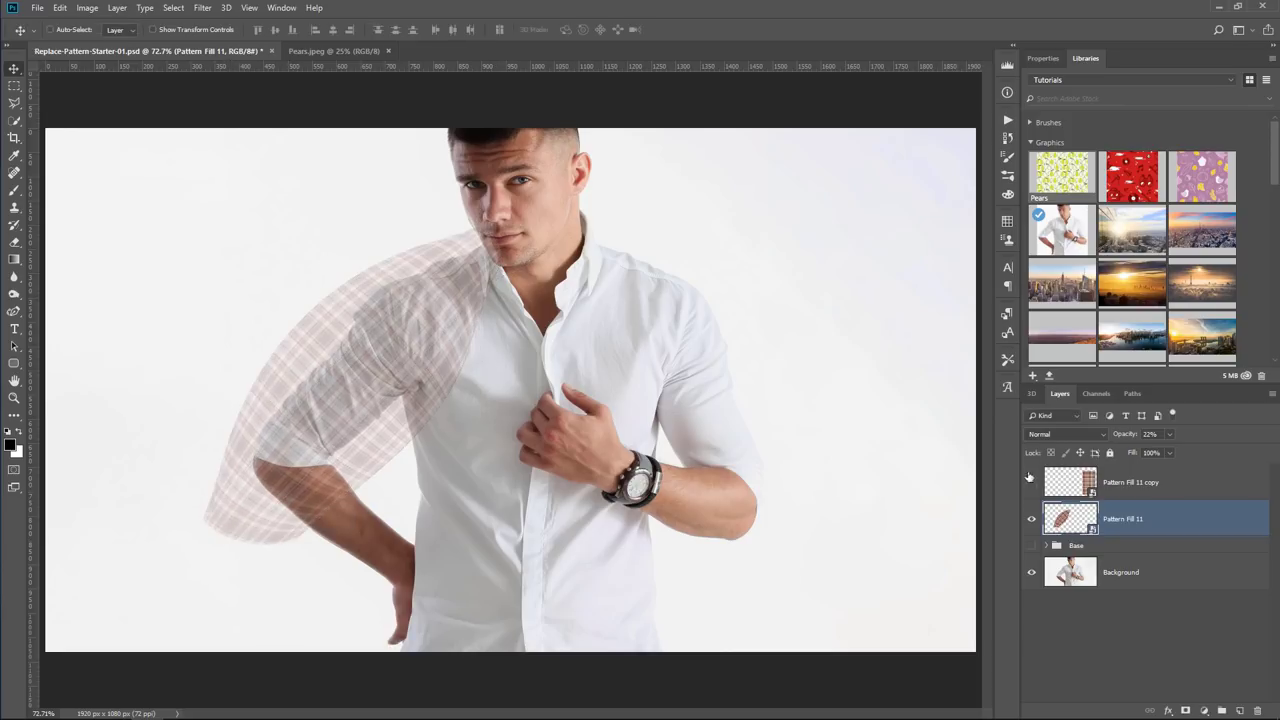
- Set the warped plaid layer's opacity to 100%, show the Base group, and reselect the Pattern Fill 11 layer
text(100)
key(Return)
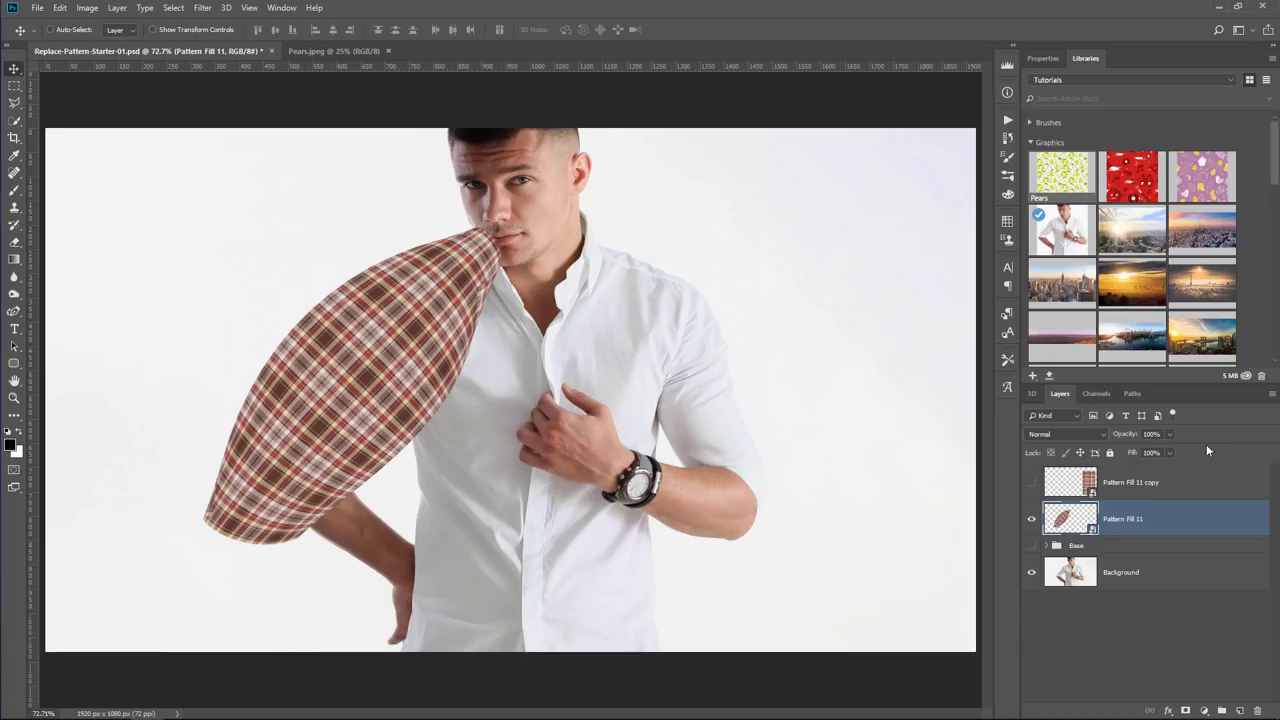
click(1076, 545)
click(1031, 545)
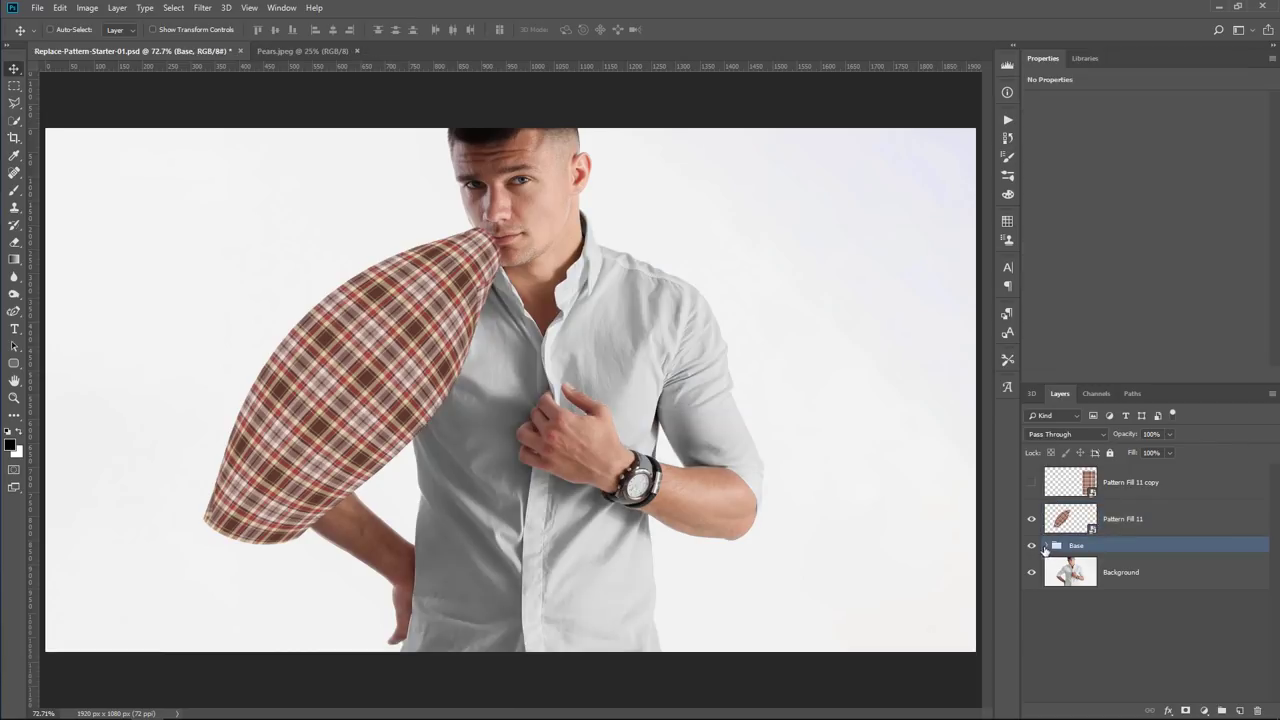
click(1070, 522)
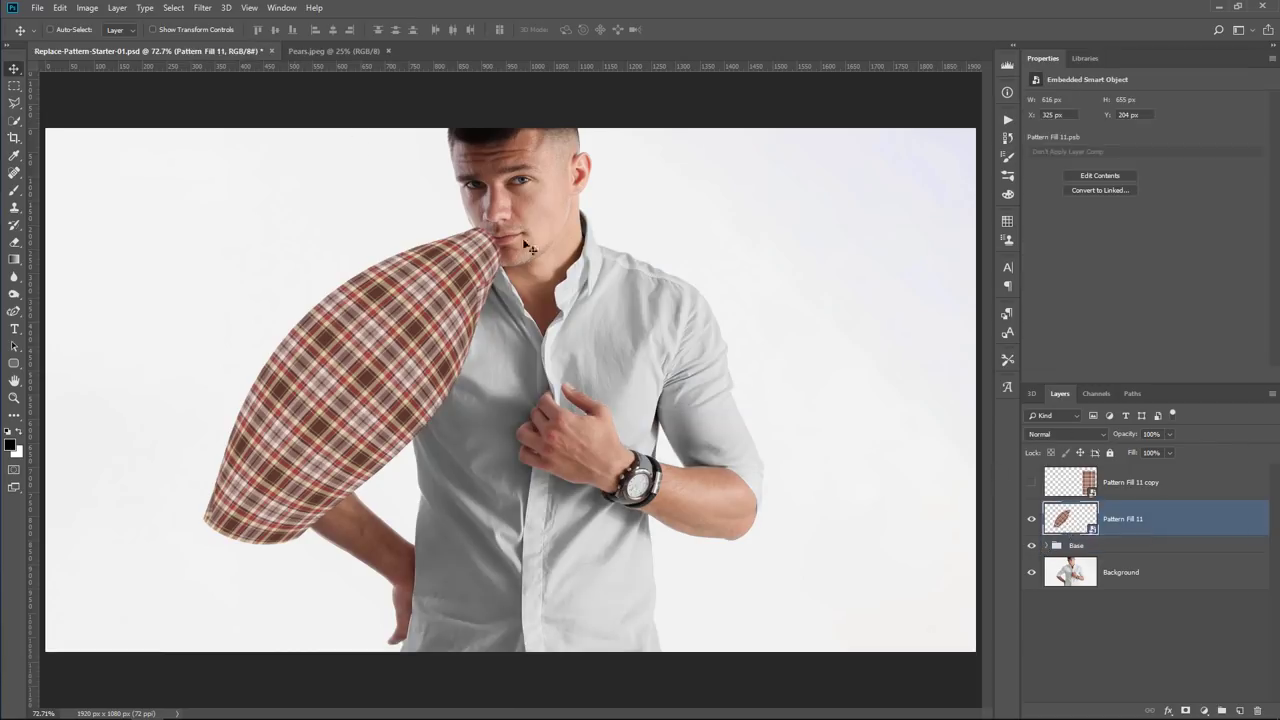
- Start Liquify on the plaid layer with the Background layer as its backdrop, set the backdrop opacity to 0, and enlarge the preview to 100%
click(202, 8)
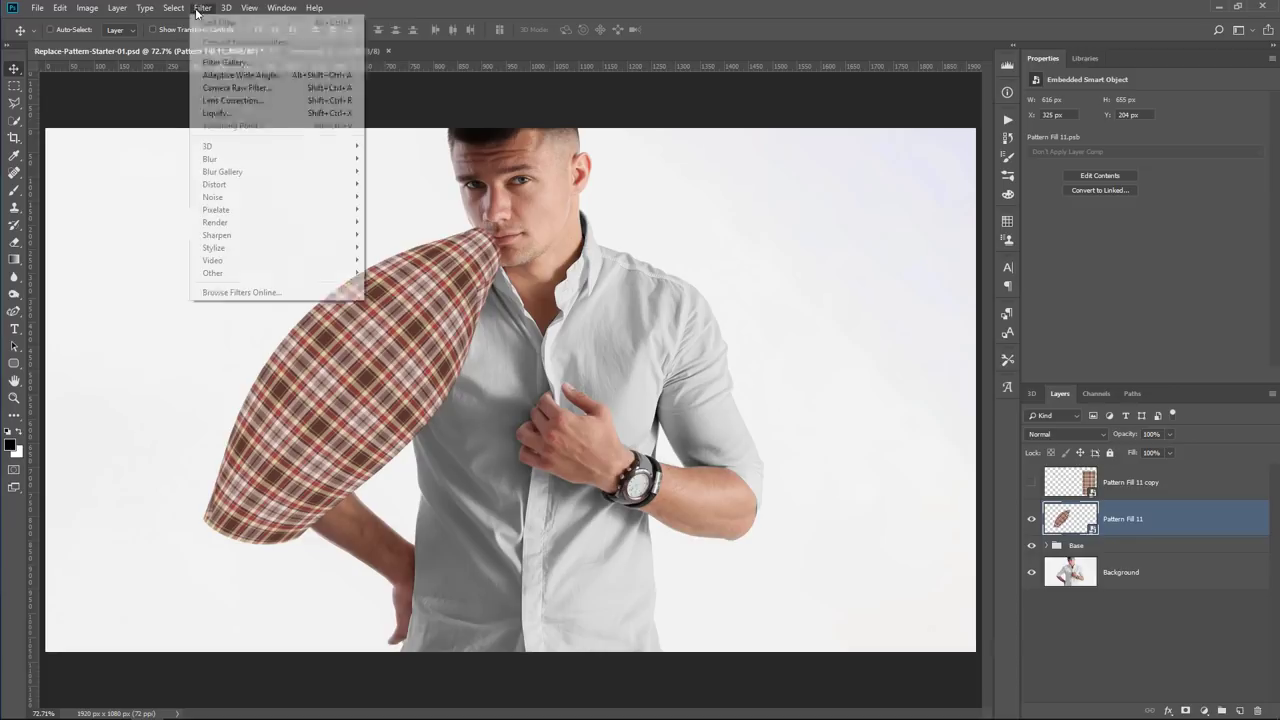
click(216, 113)
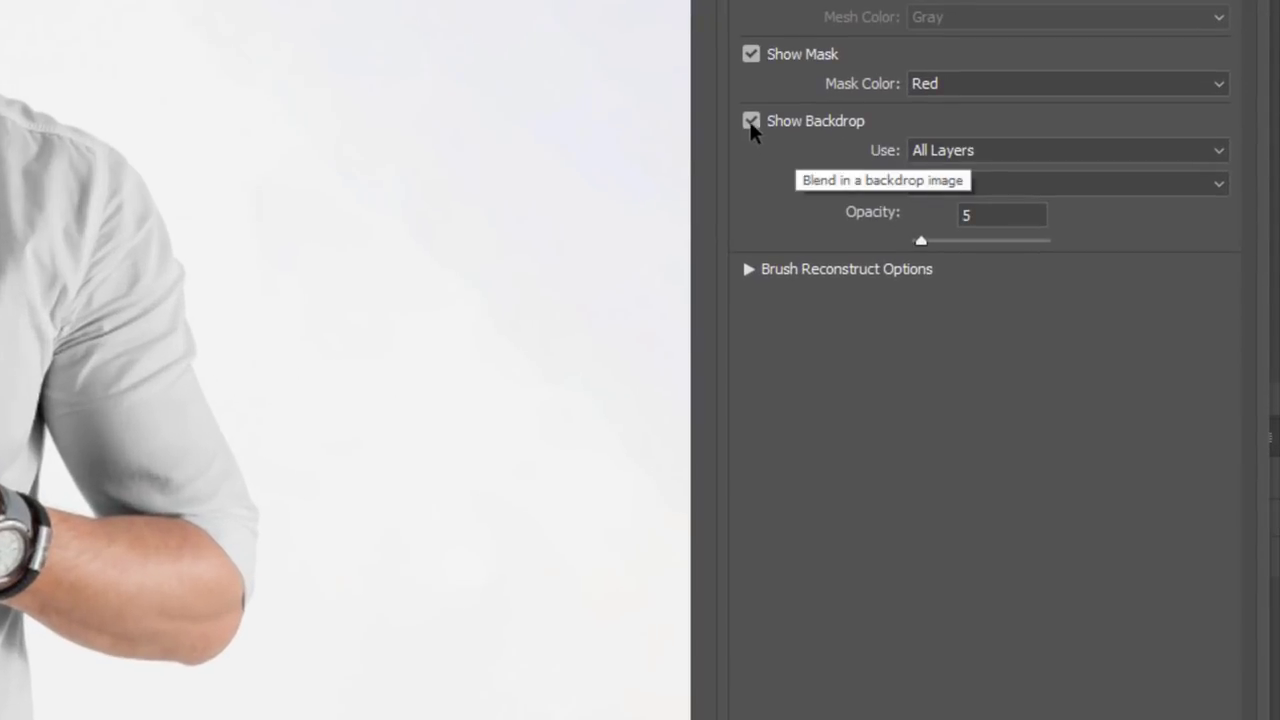
click(751, 121)
click(751, 121)
click(929, 150)
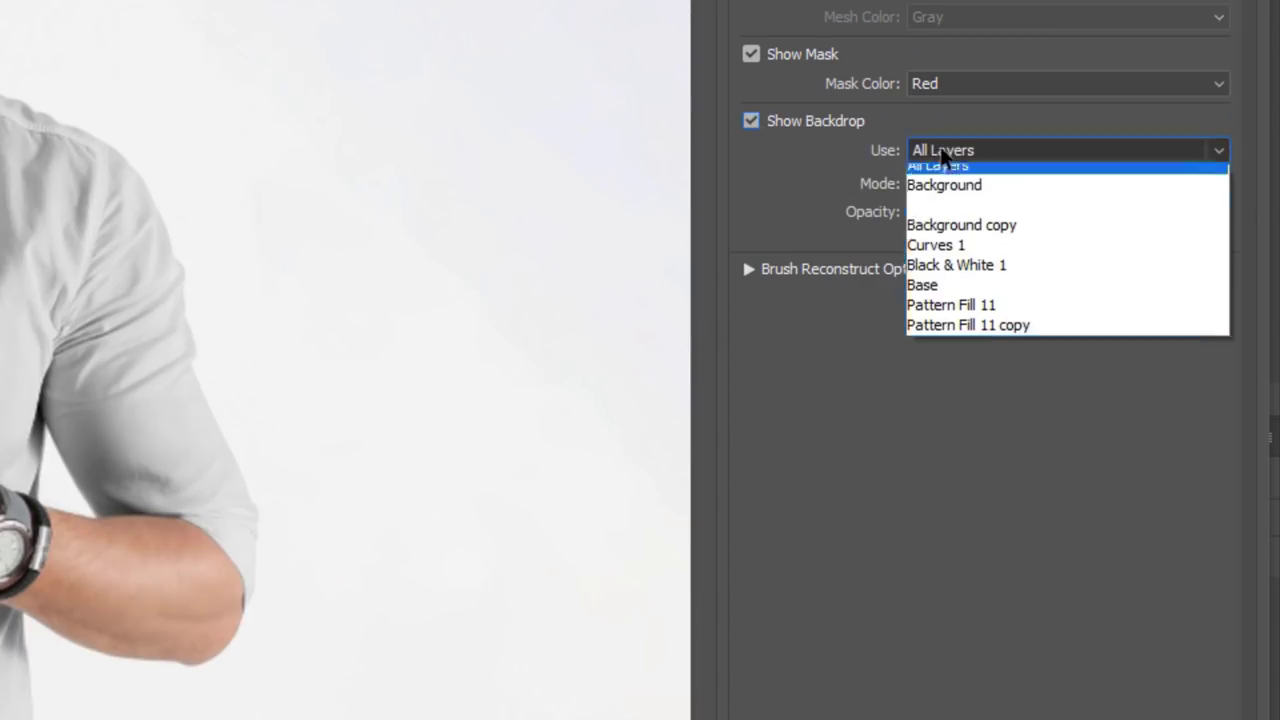
click(965, 196)
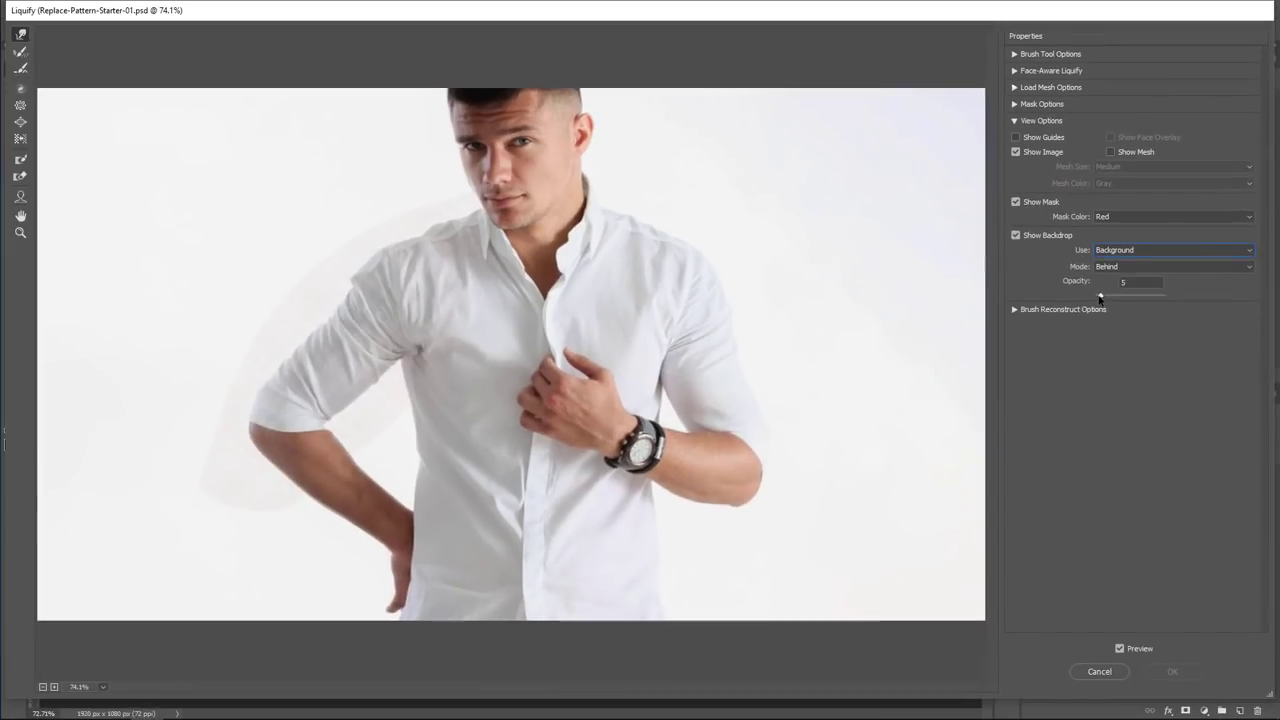
mouse_move(1102, 296)
mouse_down()
mouse_move(1195, 313)
mouse_move(1080, 314)
mouse_move(1154, 302)
mouse_move(1096, 311)
mouse_up()
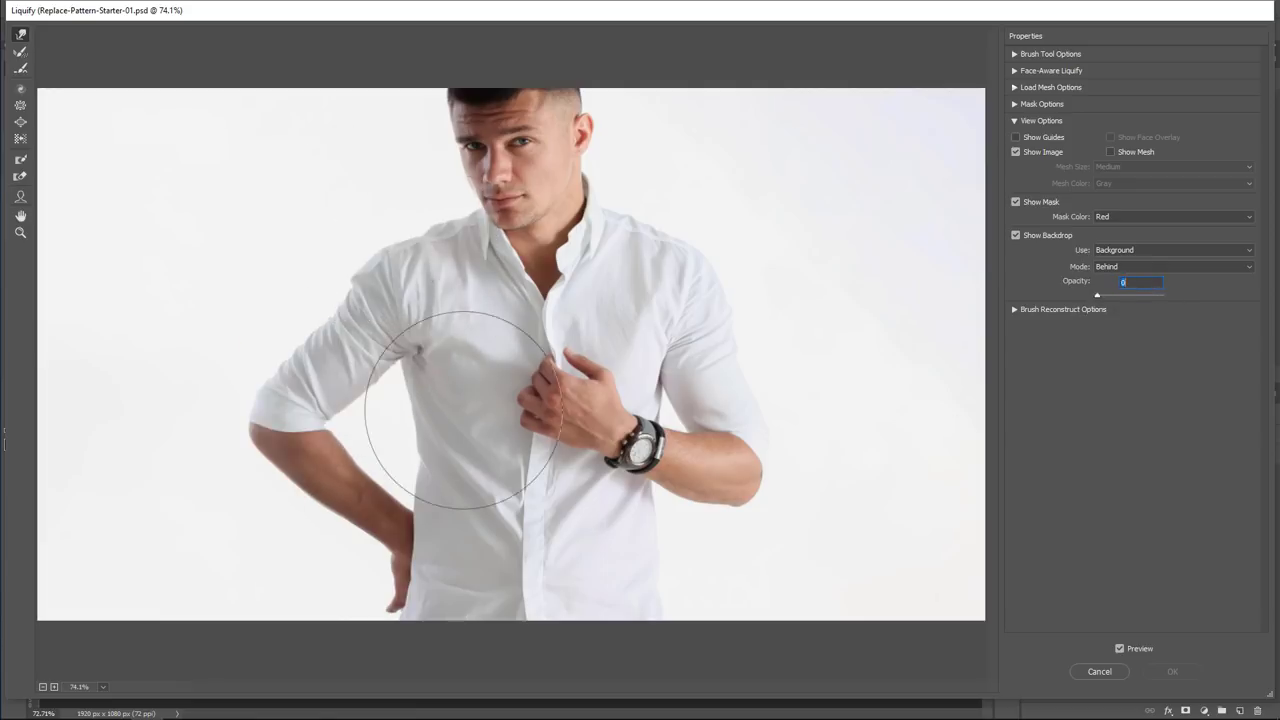
click(323, 283)
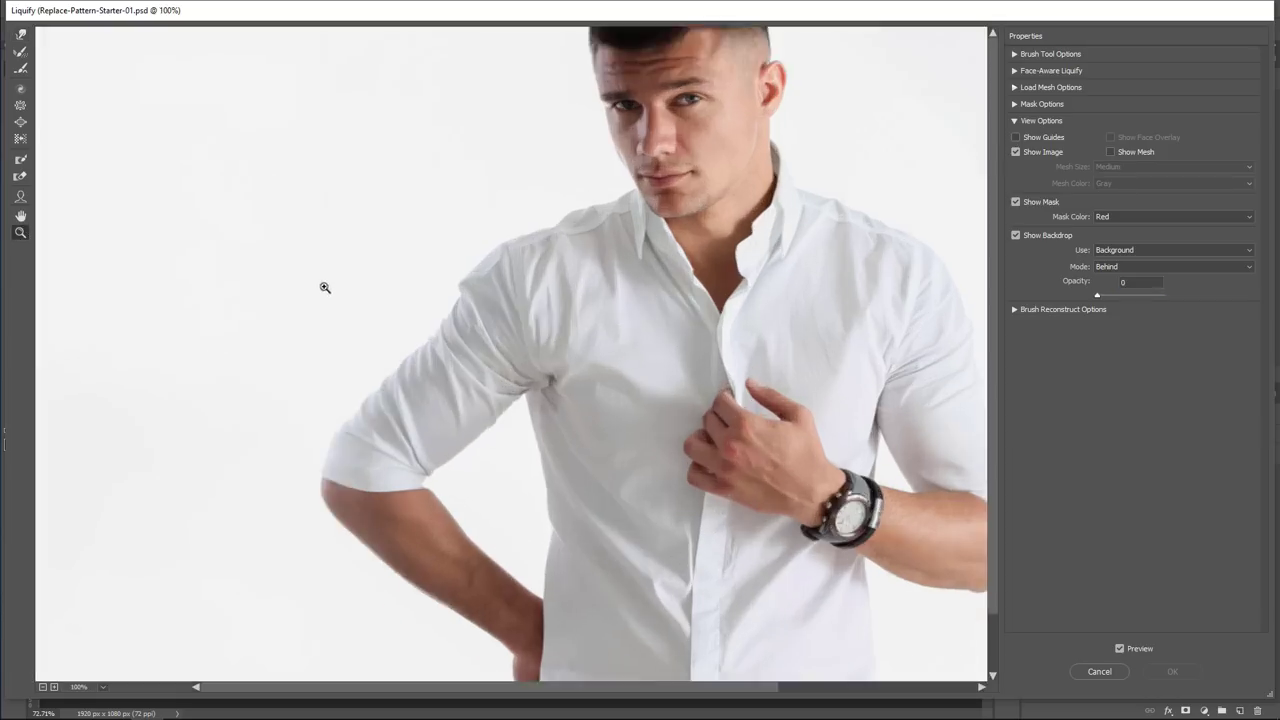
- Set the Liquify backdrop opacity to 100, try a freehand warp on the sleeve's plaid pattern and reset it
click(432, 322)
drag(508, 326, 515, 314)
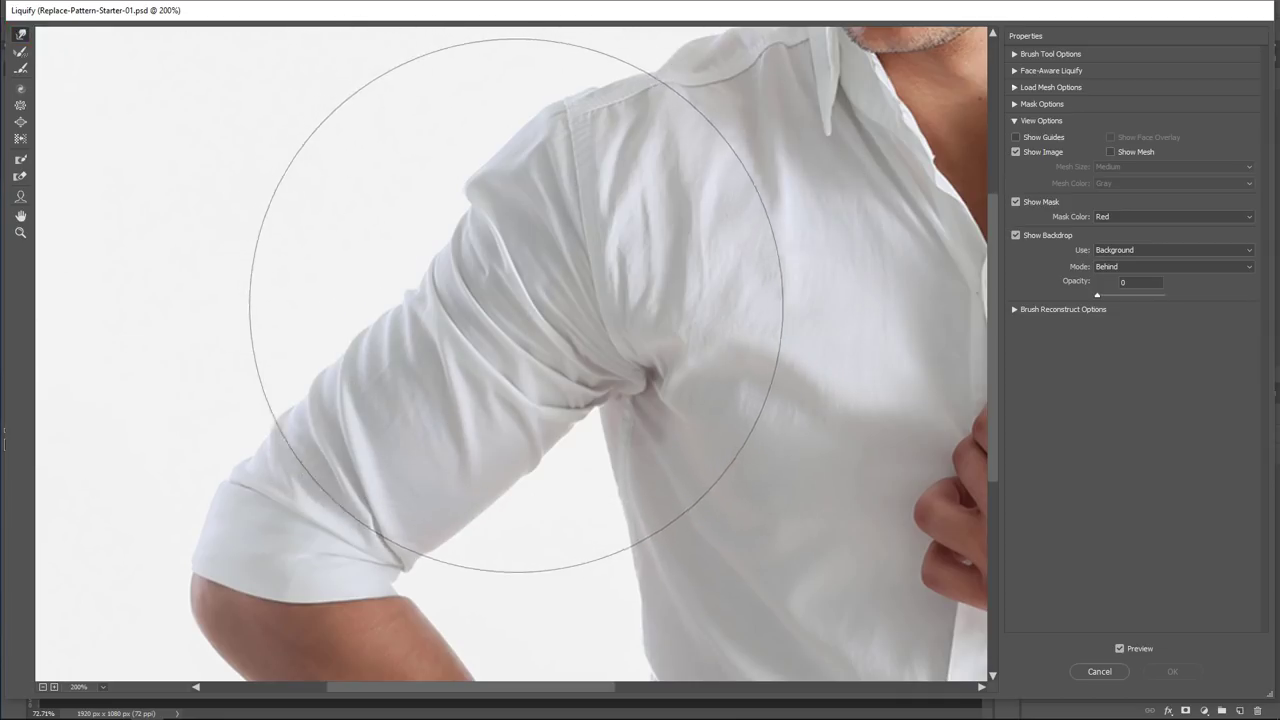
click(630, 337)
drag(1098, 295, 1163, 295)
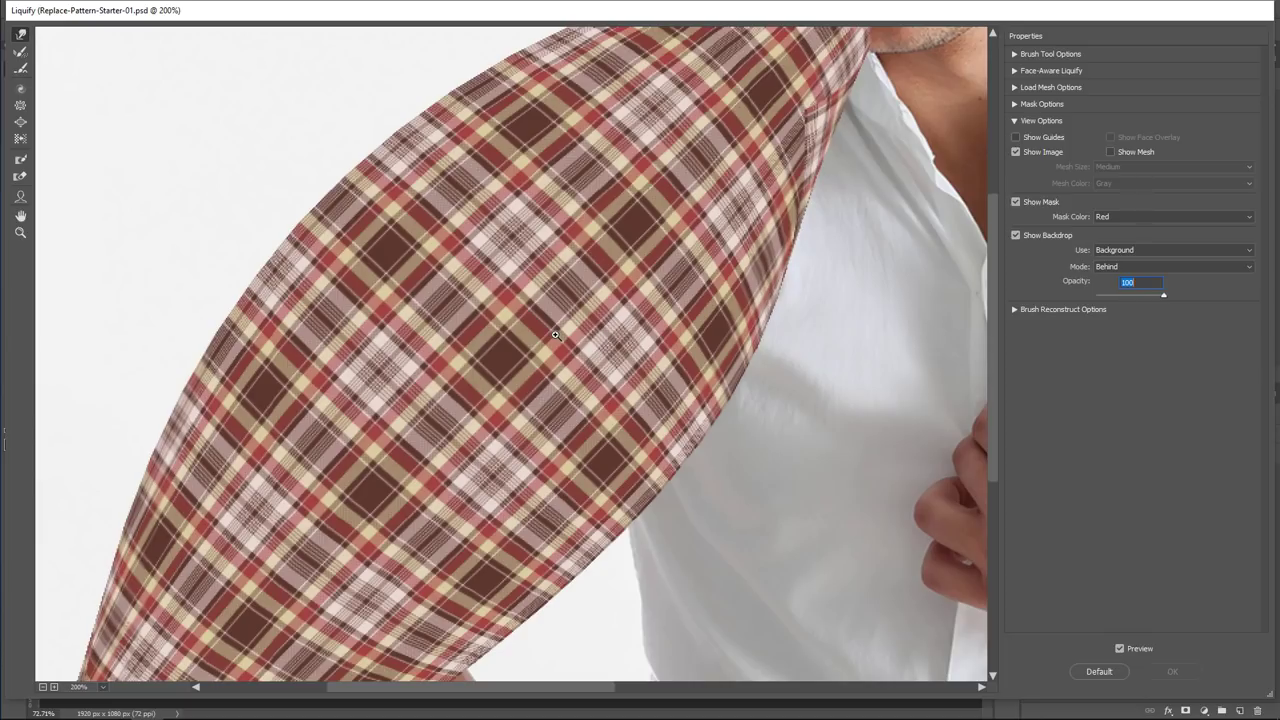
mouse_move(549, 337)
mouse_down()
mouse_move(535, 365)
mouse_move(582, 322)
mouse_move(437, 349)
mouse_move(602, 355)
mouse_move(422, 332)
mouse_move(524, 387)
mouse_move(702, 396)
mouse_up()
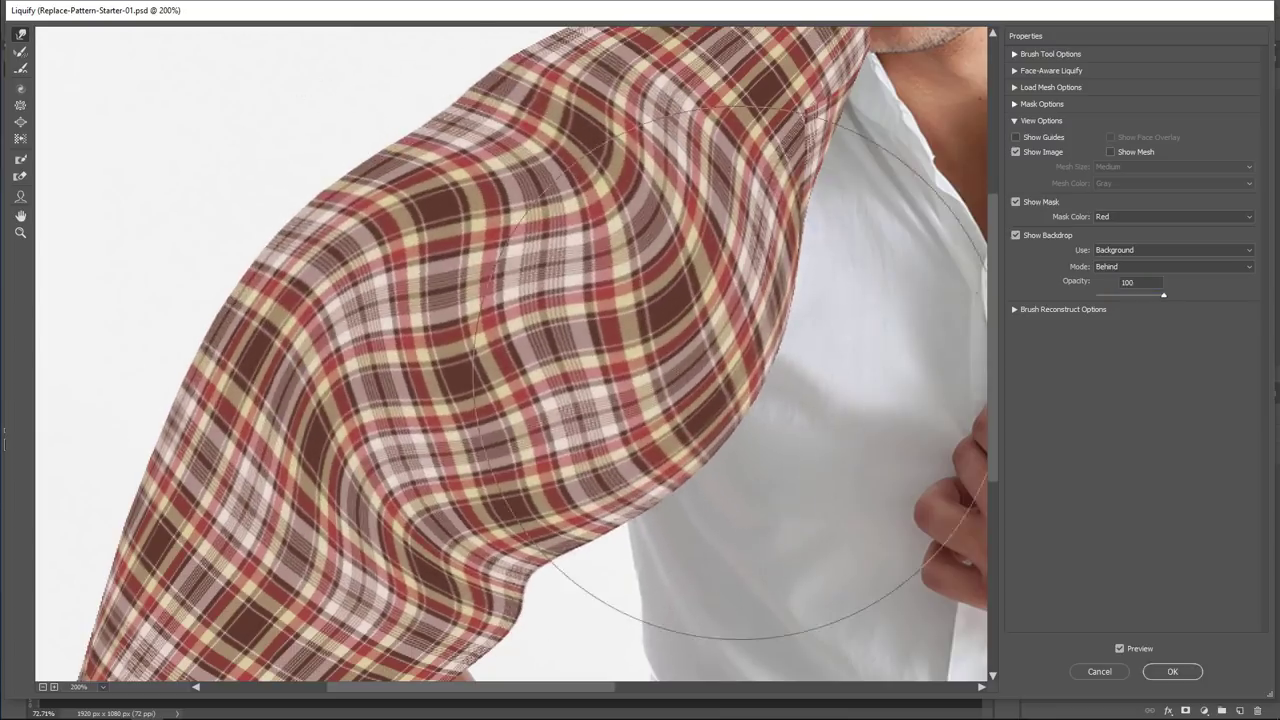
alt+click(1099, 671)
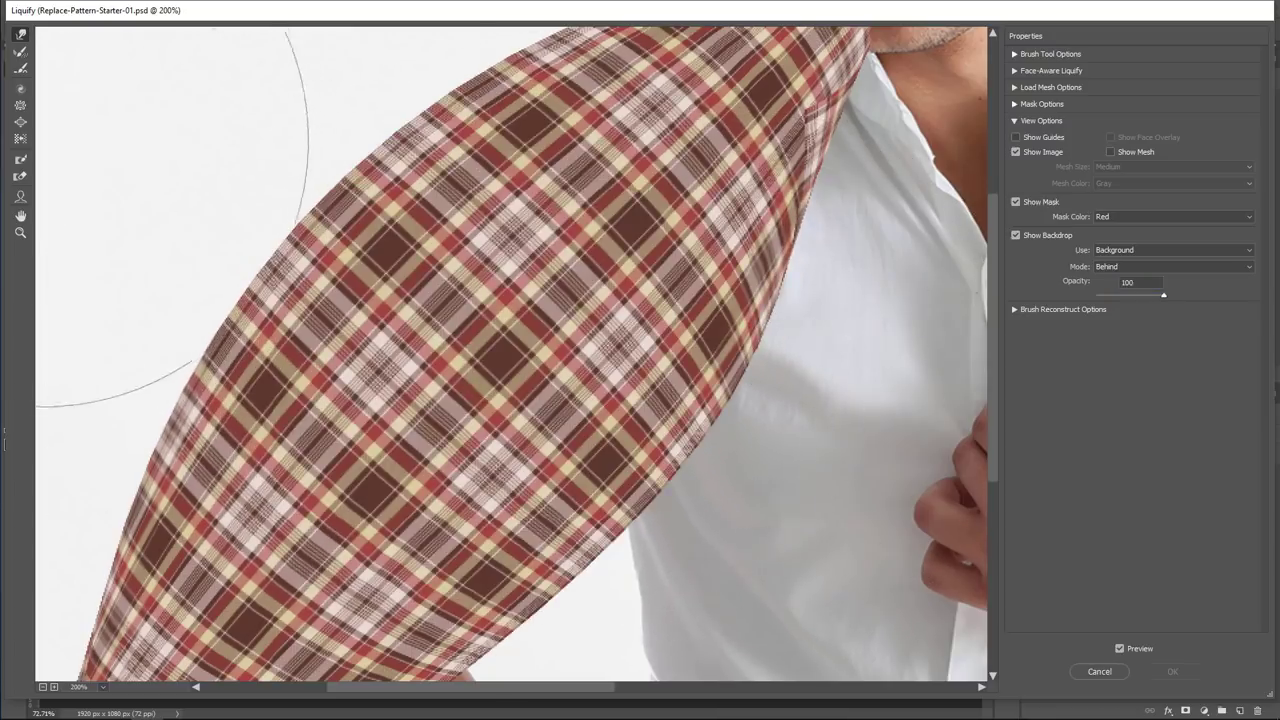
- Try warping the plaid around a frozen patch in the middle of the pattern, and undo the mask and strokes
mouse_move(465, 265)
mouse_down()
mouse_move(535, 305)
mouse_move(600, 275)
mouse_move(525, 330)
mouse_up()
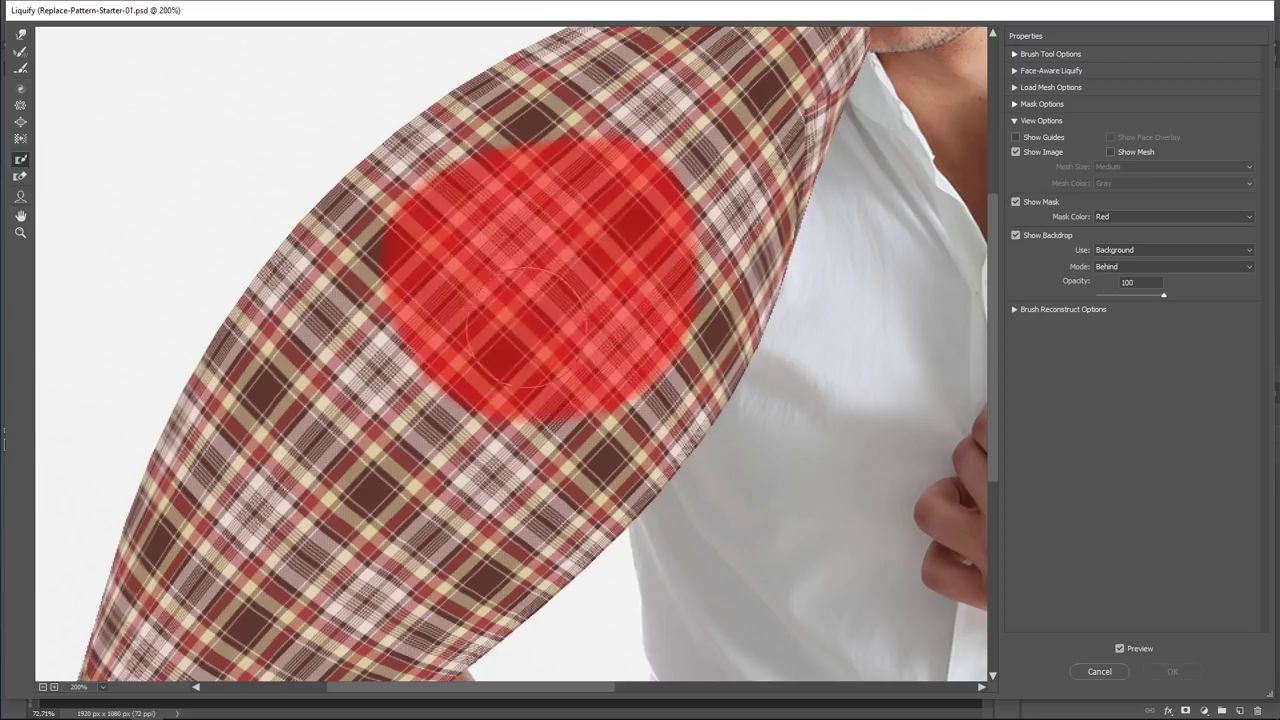
click(21, 36)
drag(480, 171, 820, 560)
mouse_move(350, 200)
mouse_down()
mouse_move(565, 375)
mouse_move(757, 496)
mouse_up()
mouse_move(740, 450)
mouse_down()
mouse_move(430, 145)
mouse_move(590, 370)
mouse_move(525, 290)
mouse_up()
key(ctrl+z)
key(ctrl+z)
key(ctrl+z)
key(ctrl+z)
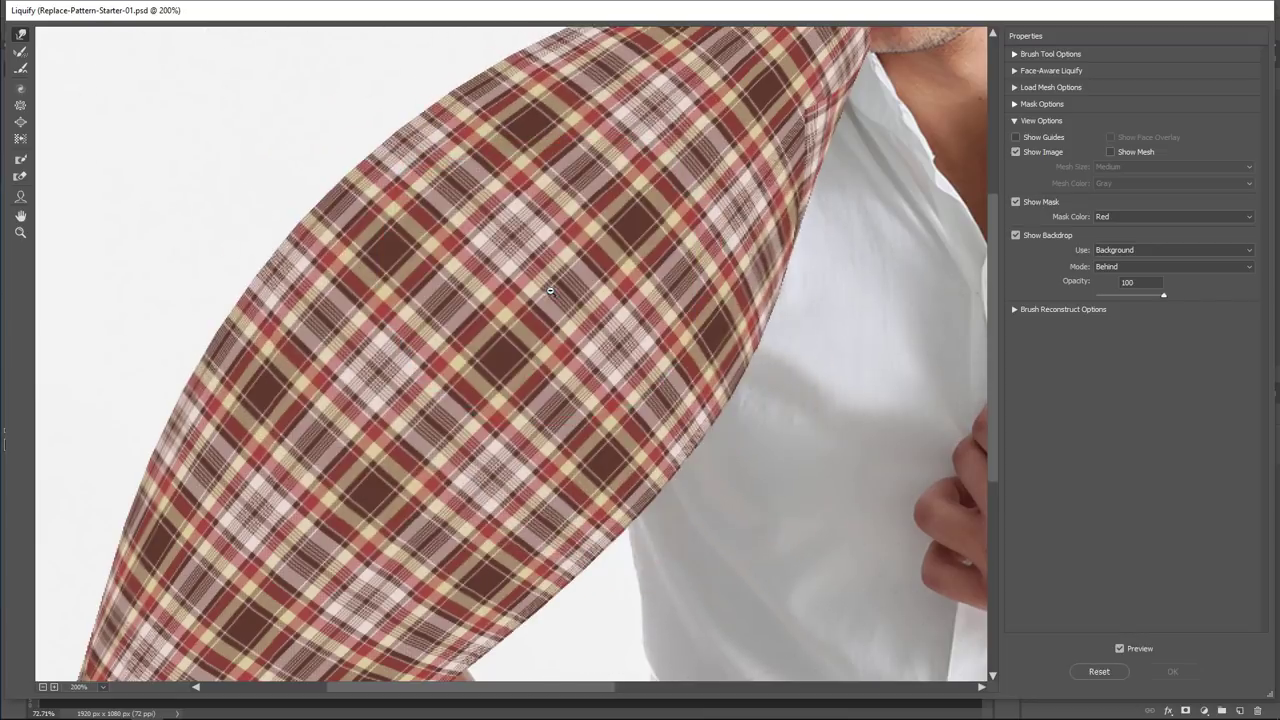
- Set the backdrop opacity to 15 and freeze the shoulder and chest area beside the sleeve seam
click(1105, 296)
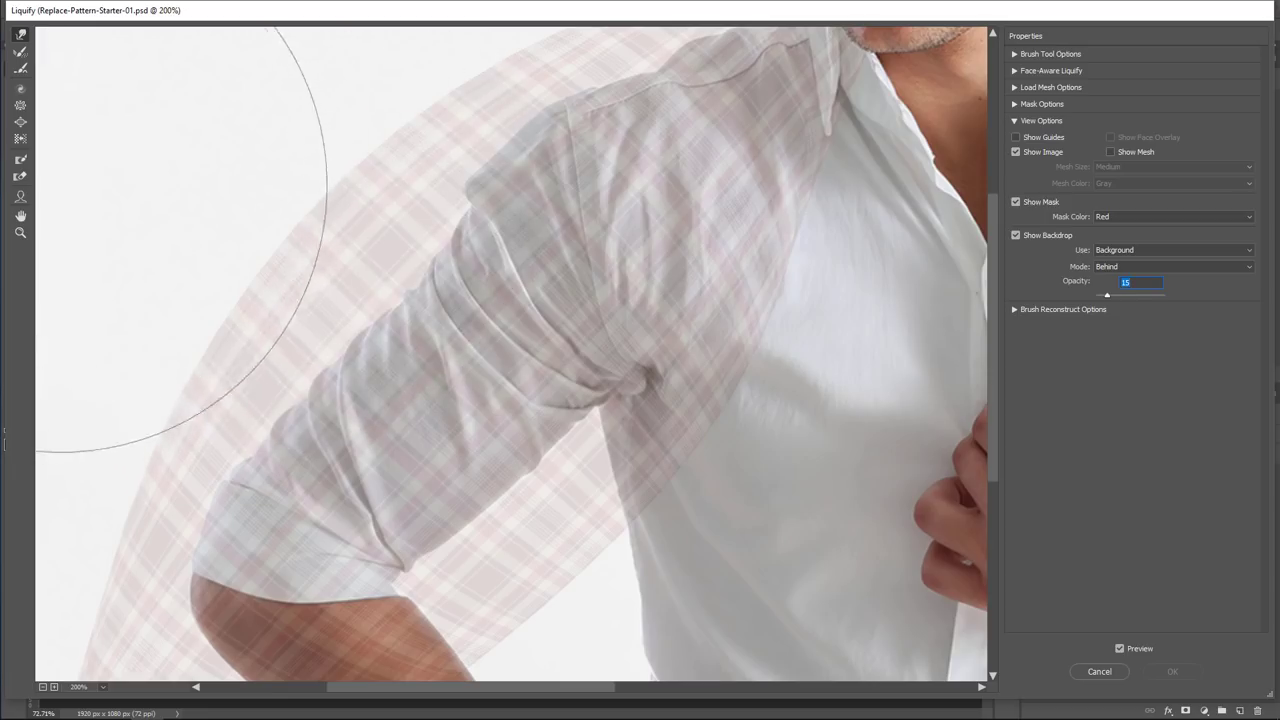
click(20, 159)
mouse_move(623, 94)
mouse_down()
mouse_move(665, 318)
mouse_move(703, 362)
mouse_move(734, 358)
mouse_move(663, 162)
mouse_move(587, 35)
mouse_move(778, 55)
mouse_move(649, 210)
mouse_move(629, 254)
mouse_move(718, 276)
mouse_move(751, 380)
mouse_move(787, 390)
mouse_move(700, 385)
mouse_move(763, 427)
mouse_move(804, 585)
mouse_move(820, 251)
mouse_up()
- Enlarge the Forward Warp brush beyond the sleeve's width to bend the plaid along the upper arm
click(21, 35)
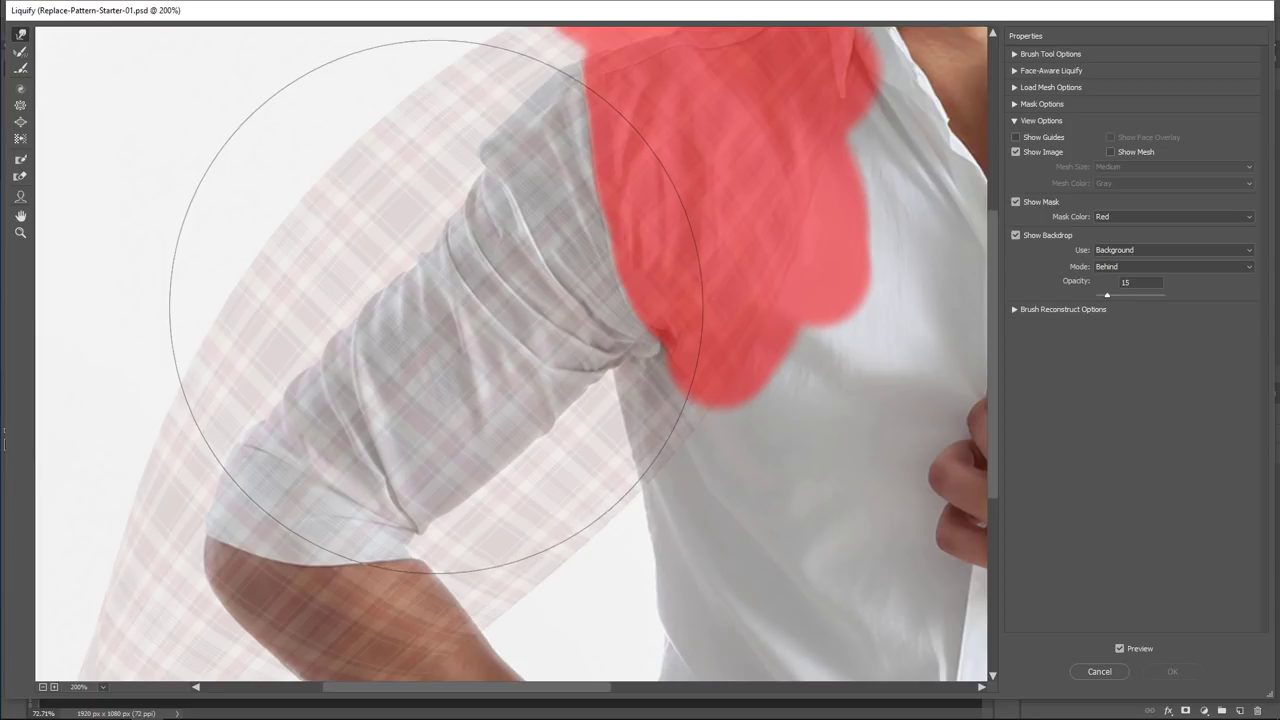
key(bracketright)
key(bracketright)
key(bracketright)
key(bracketright)
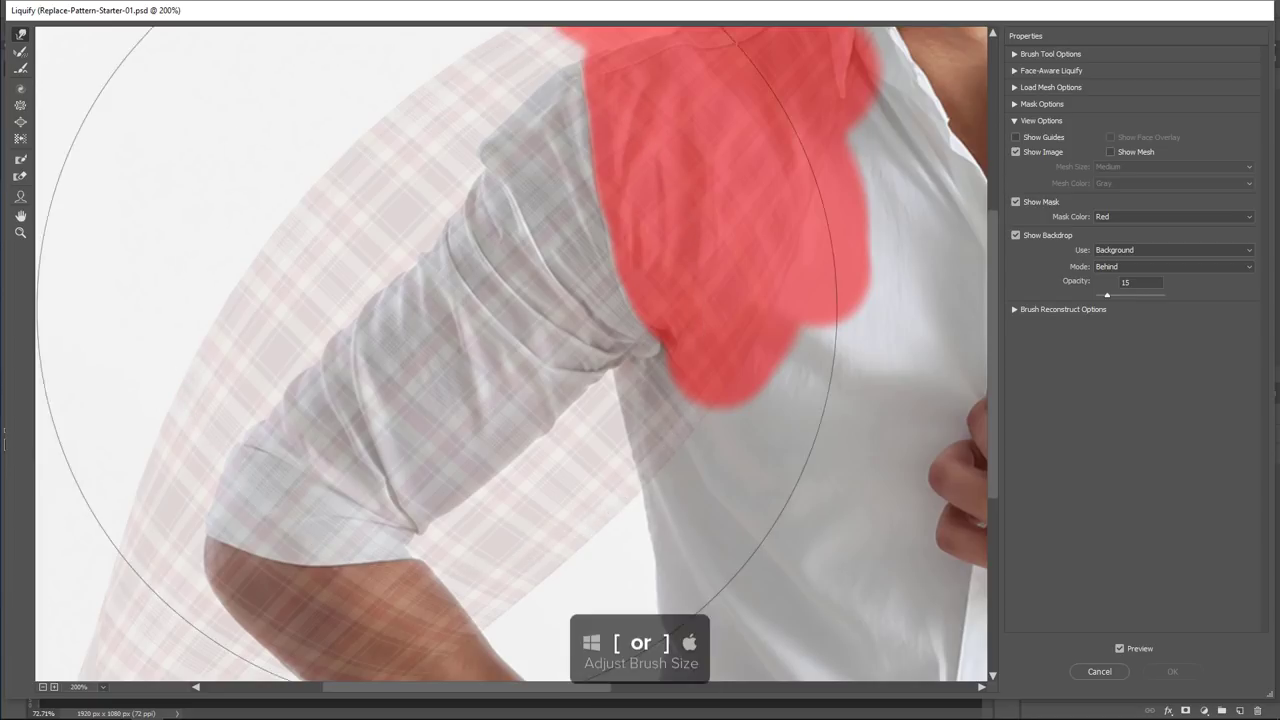
key(bracketright)
key(bracketright)
key(bracketright)
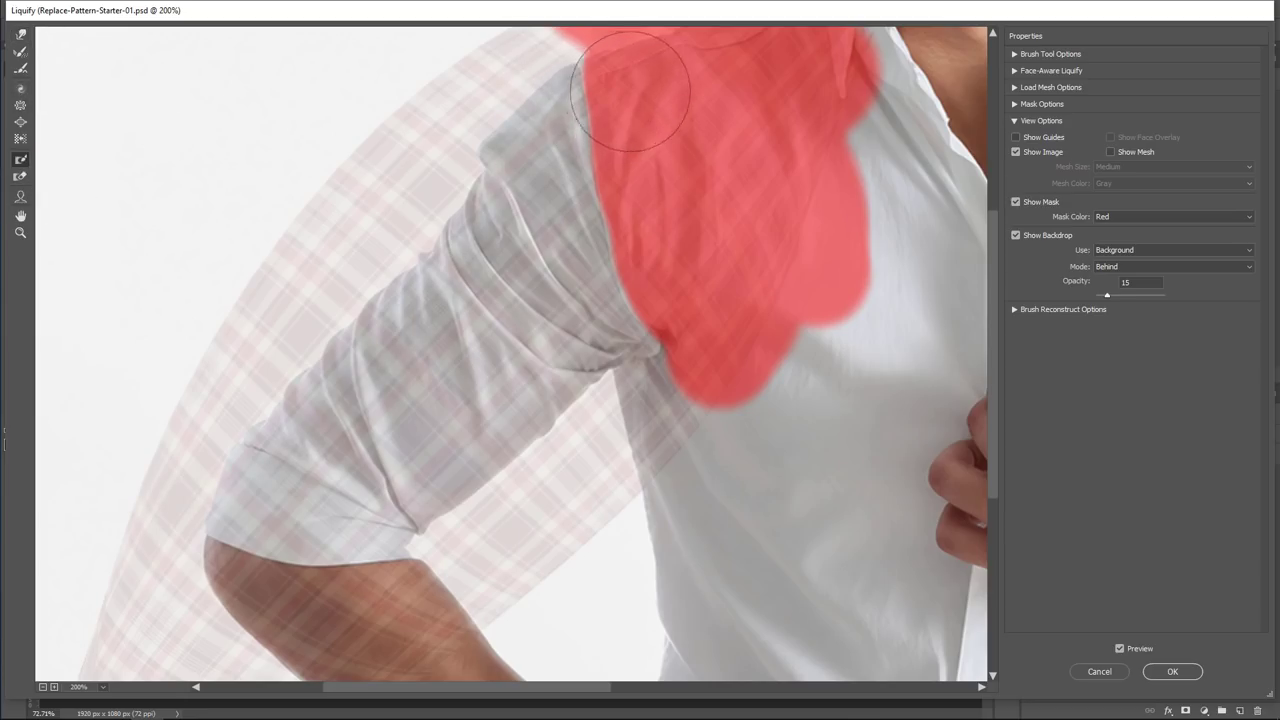
- Extend the frozen area past the shoulder seam over the top of the sleeve, warping the plaid below it between strokes
mouse_move(616, 81)
mouse_down()
mouse_move(618, 152)
mouse_move(648, 185)
mouse_up()
mouse_move(685, 270)
mouse_down()
mouse_move(615, 165)
mouse_move(605, 112)
mouse_up()
click(21, 35)
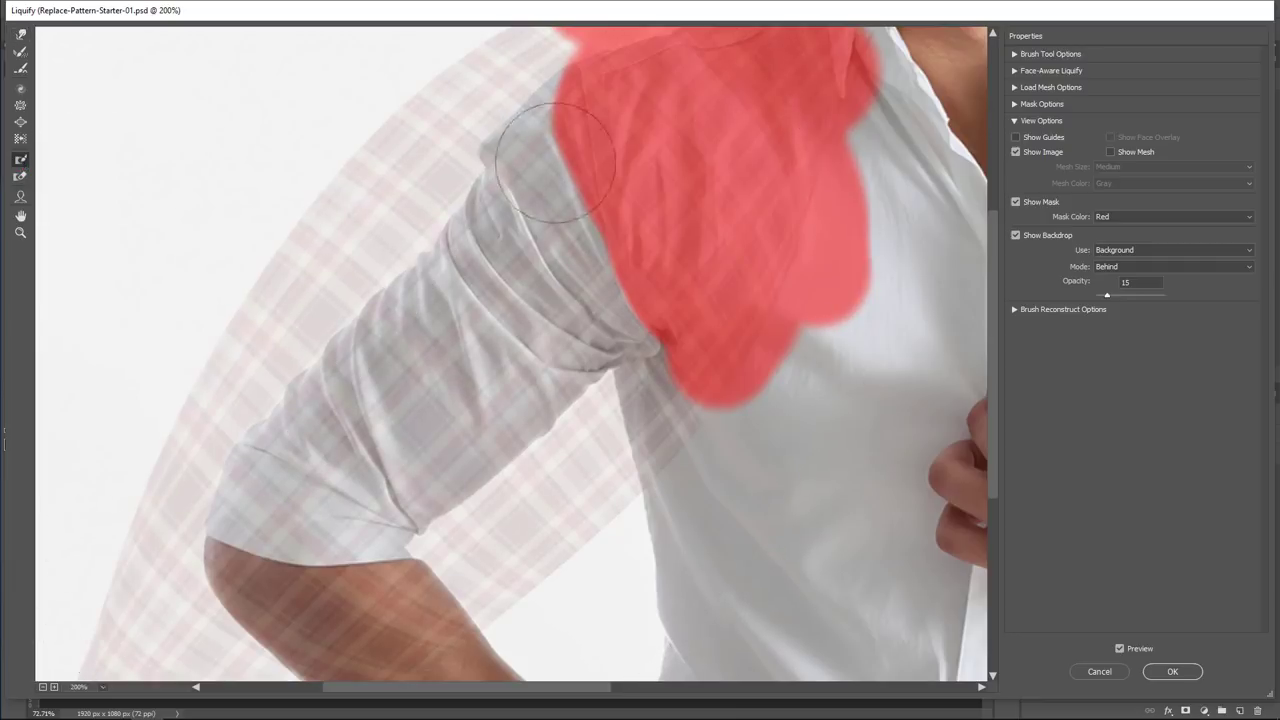
mouse_move(553, 128)
mouse_down()
mouse_move(518, 118)
mouse_move(550, 190)
mouse_move(643, 276)
mouse_up()
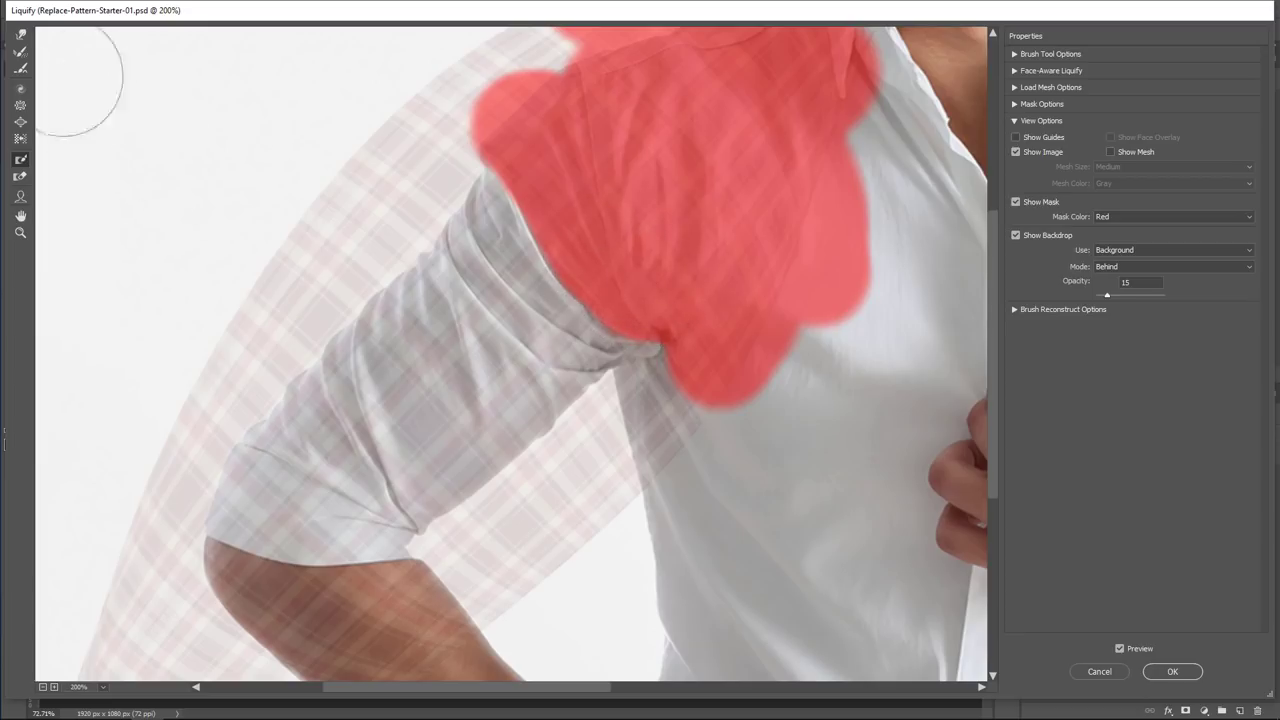
click(20, 33)
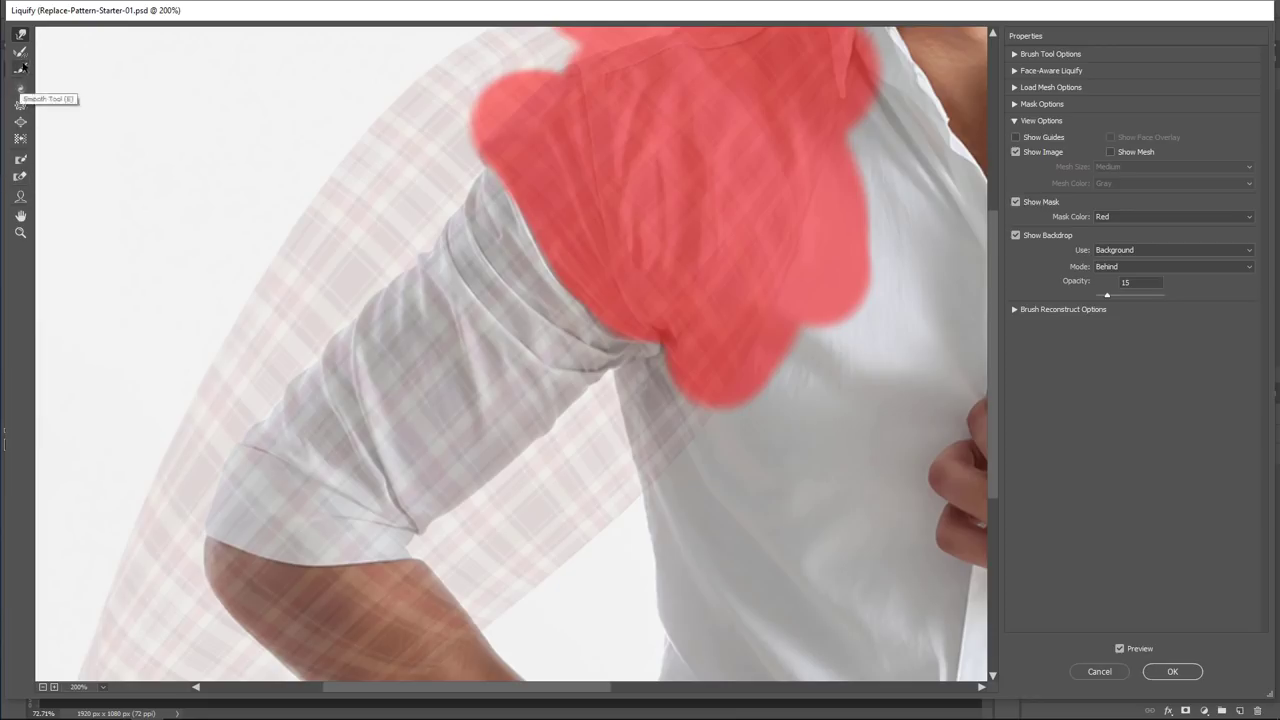
- Freeze the upper sleeve's creases down to the armpit fold in stages, adjusting the unfrozen plaid with Forward Warp
mouse_move(528, 205)
mouse_down()
mouse_move(618, 294)
mouse_move(603, 289)
mouse_move(663, 306)
mouse_move(518, 190)
mouse_up()
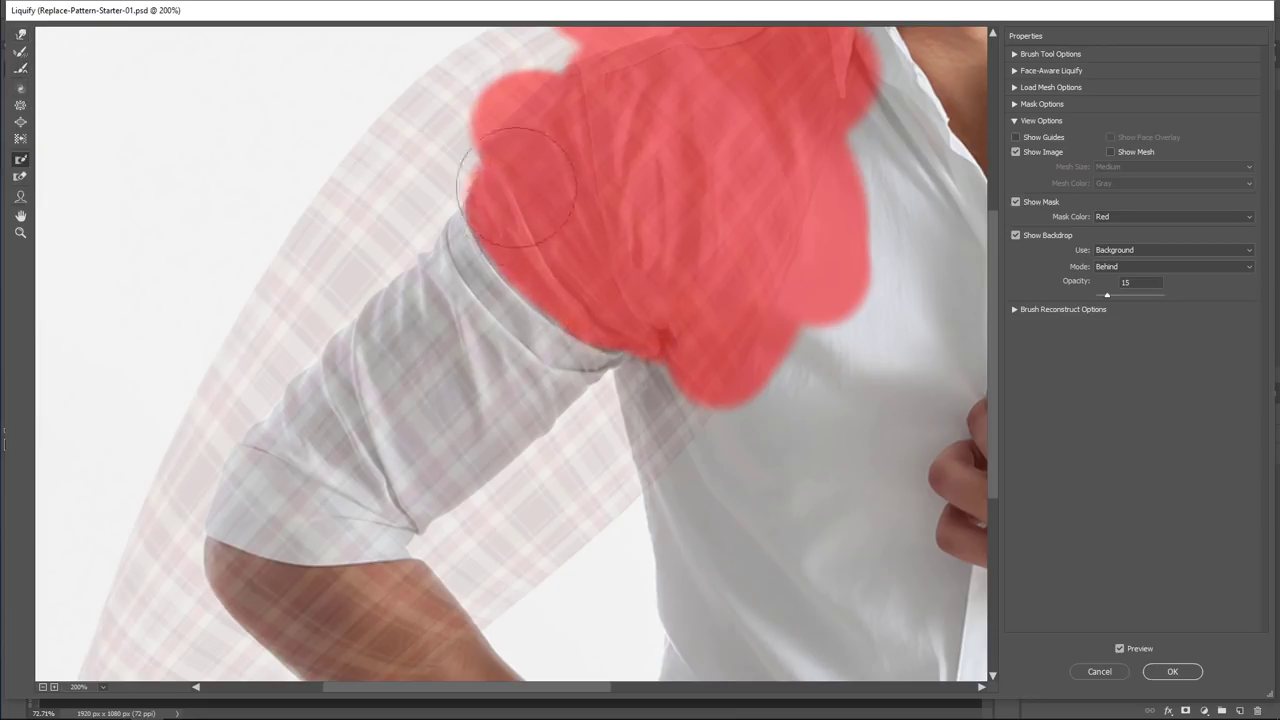
click(20, 33)
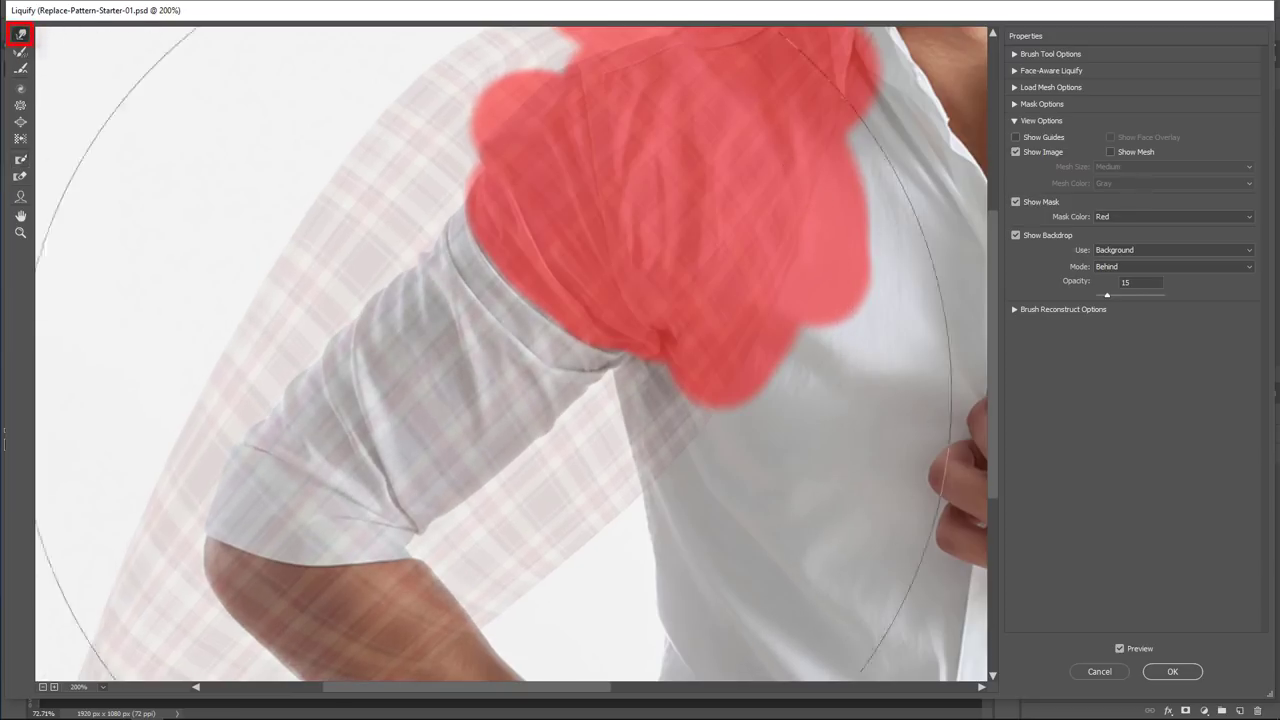
click(21, 159)
mouse_move(533, 190)
mouse_down()
mouse_move(497, 222)
mouse_move(529, 270)
mouse_move(598, 312)
mouse_move(548, 300)
mouse_up()
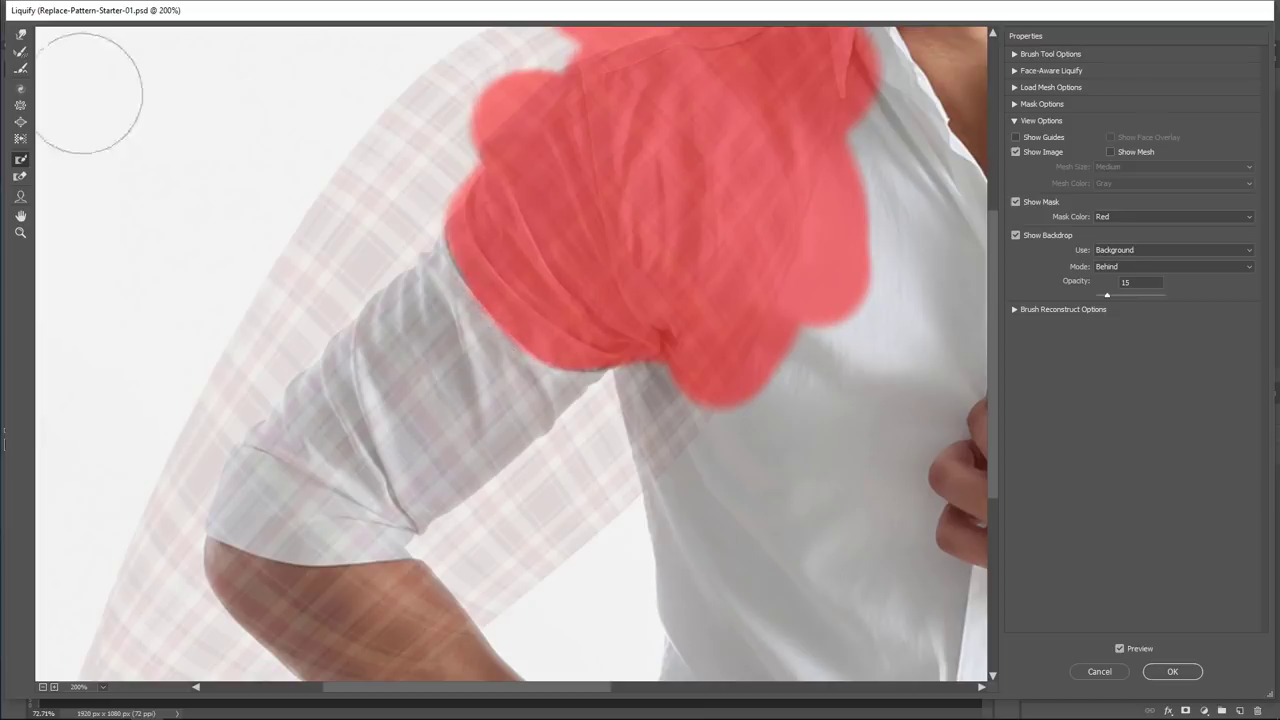
click(20, 38)
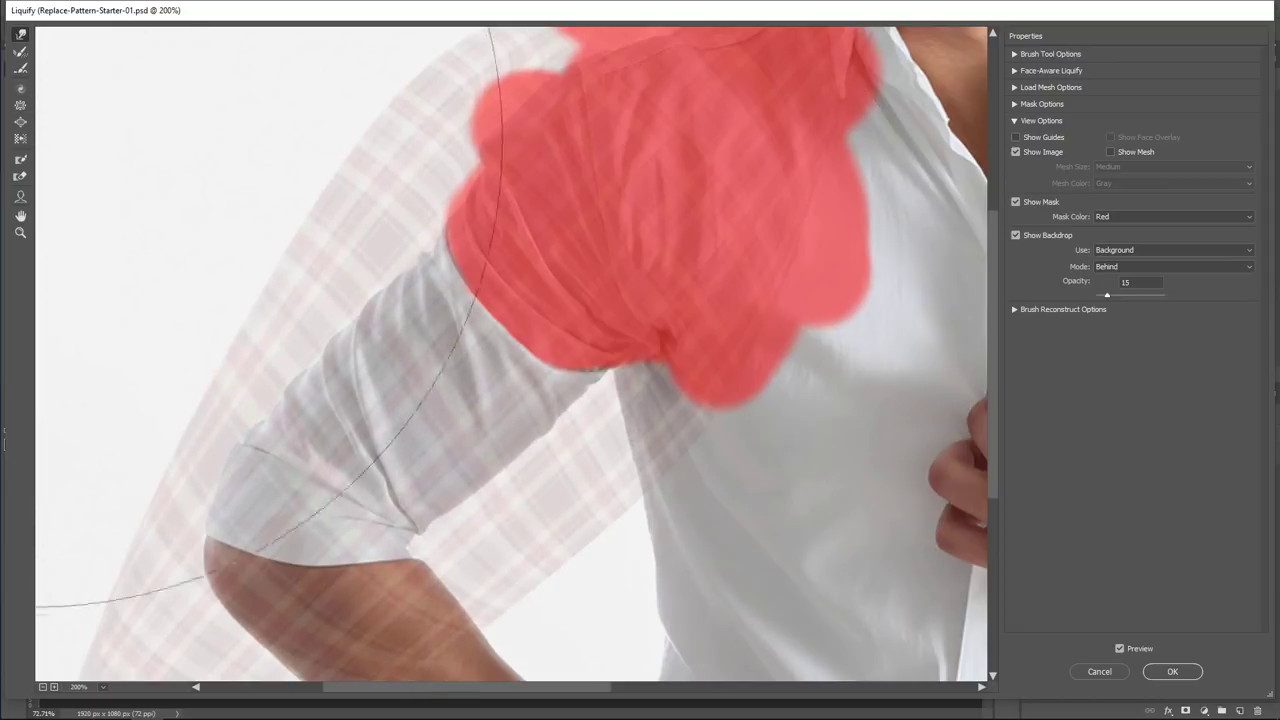
- Freeze the middle of the sleeve and push the remaining plaid to follow the folds above the cuff
mouse_move(490, 245)
mouse_down()
mouse_move(470, 268)
mouse_move(530, 355)
mouse_move(545, 420)
mouse_move(527, 362)
mouse_move(440, 270)
mouse_up()
click(21, 35)
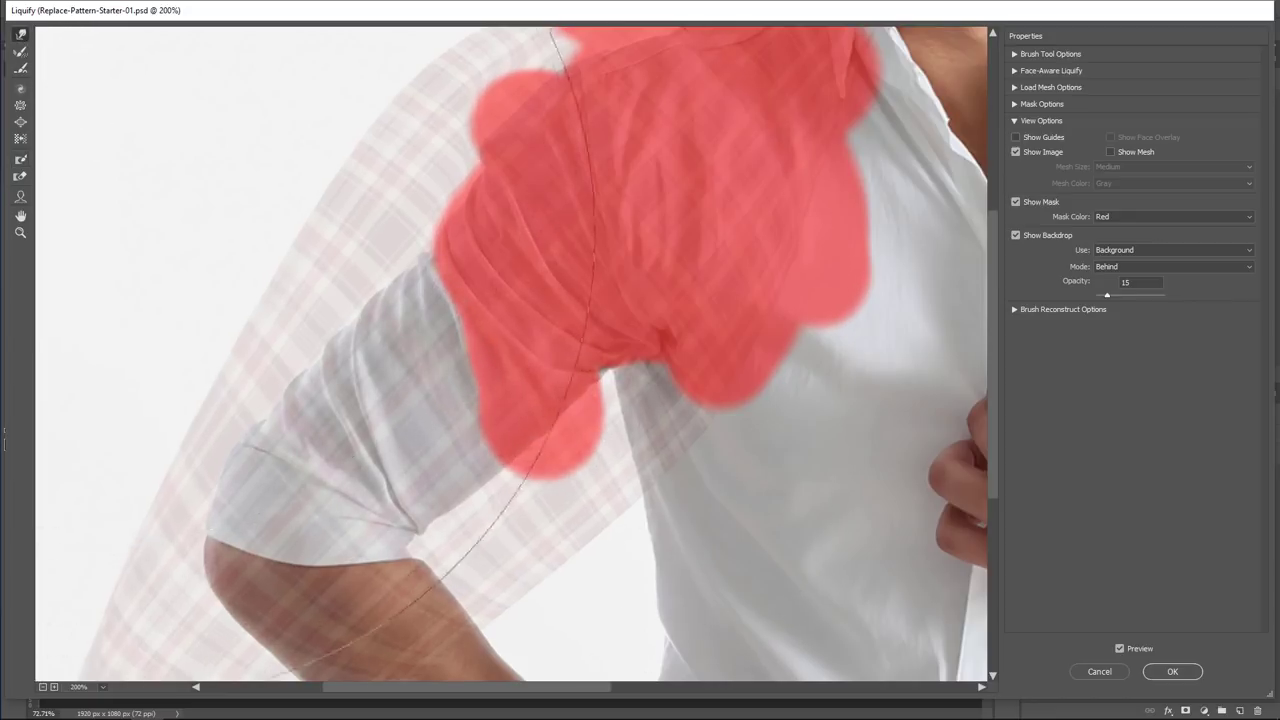
mouse_move(440, 262)
mouse_down()
mouse_move(411, 336)
mouse_move(470, 500)
mouse_up()
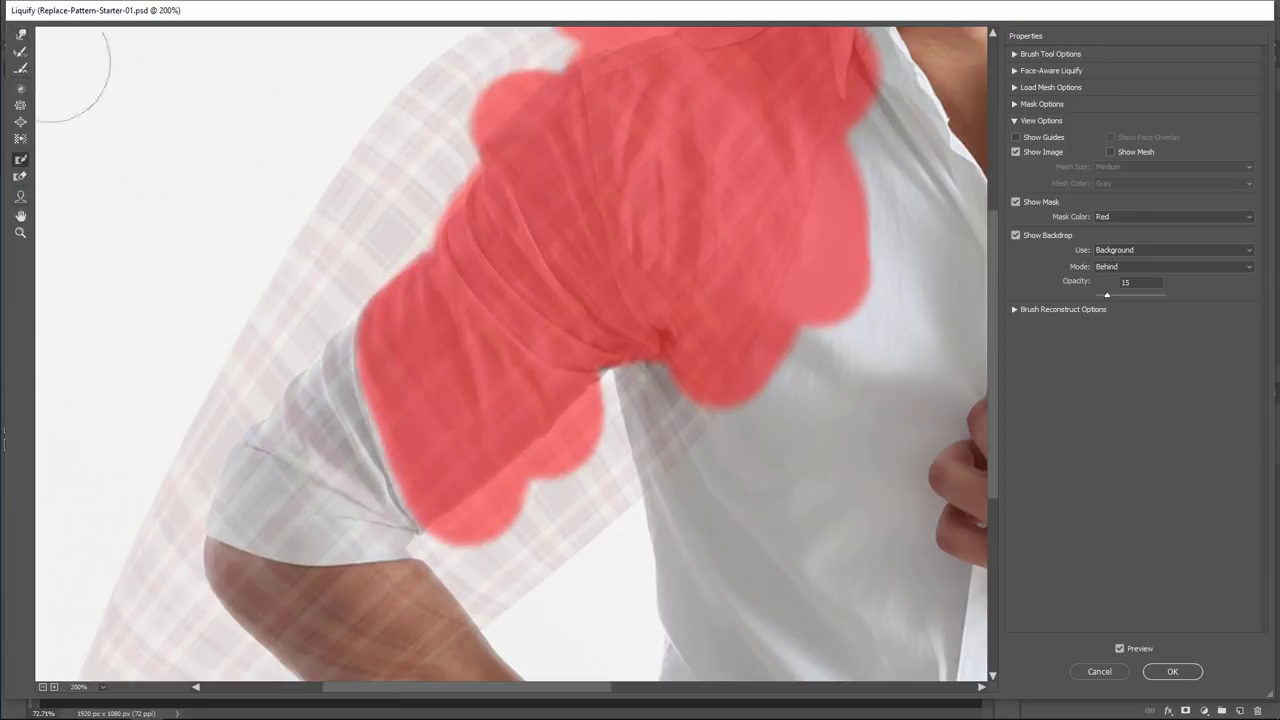
drag(315, 300, 330, 300)
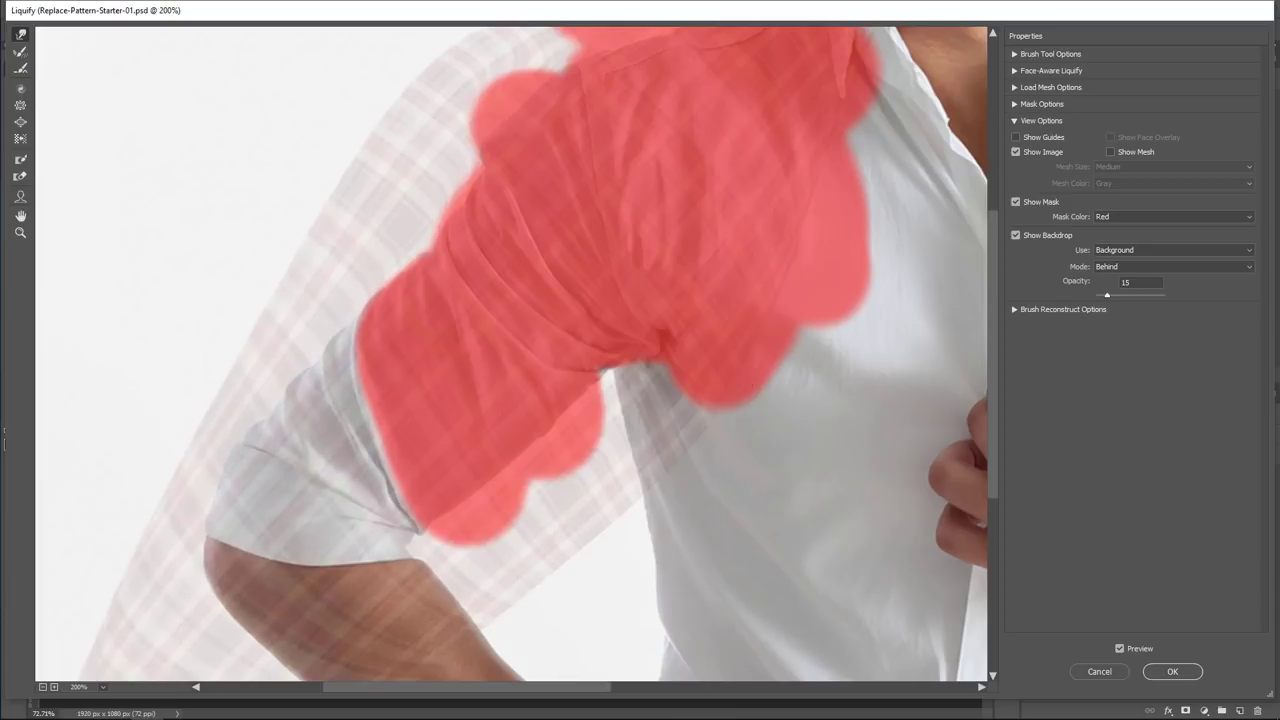
- Freeze the lower sleeve folds down to the cuff in stages, warping the plaid along each crease
click(24, 161)
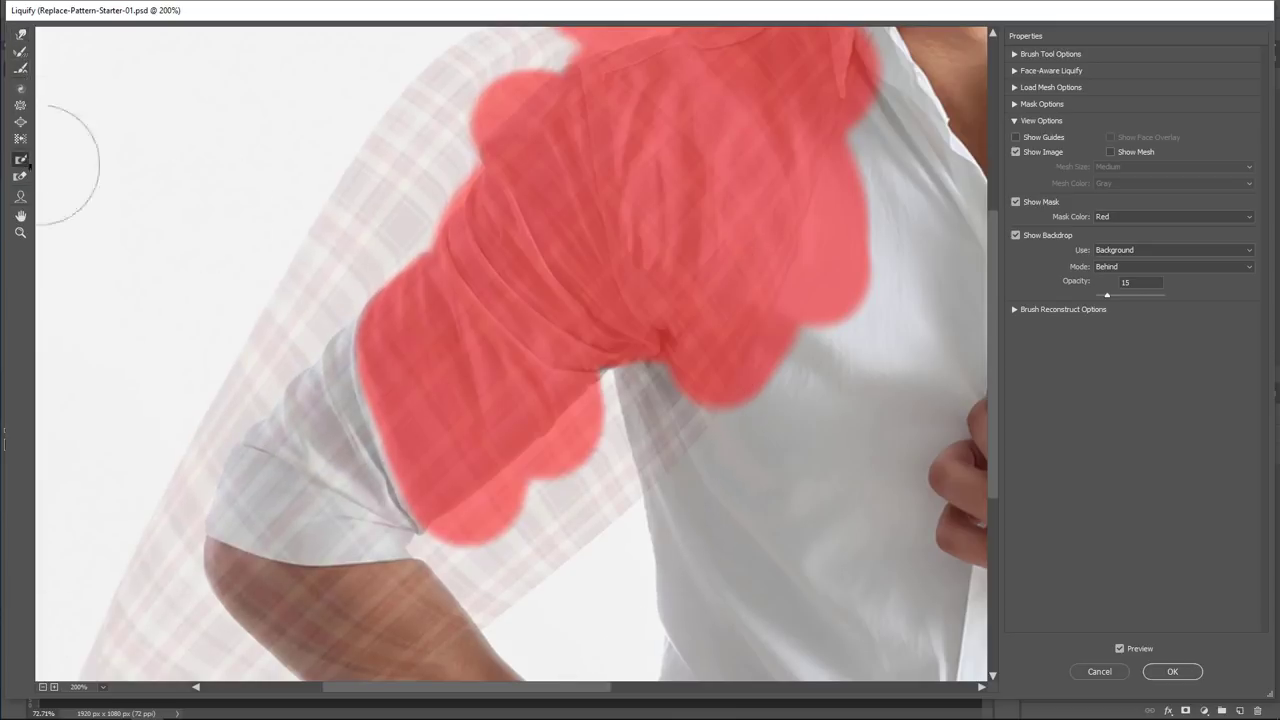
mouse_move(391, 337)
mouse_down()
mouse_move(380, 365)
mouse_move(395, 425)
mouse_move(446, 477)
mouse_up()
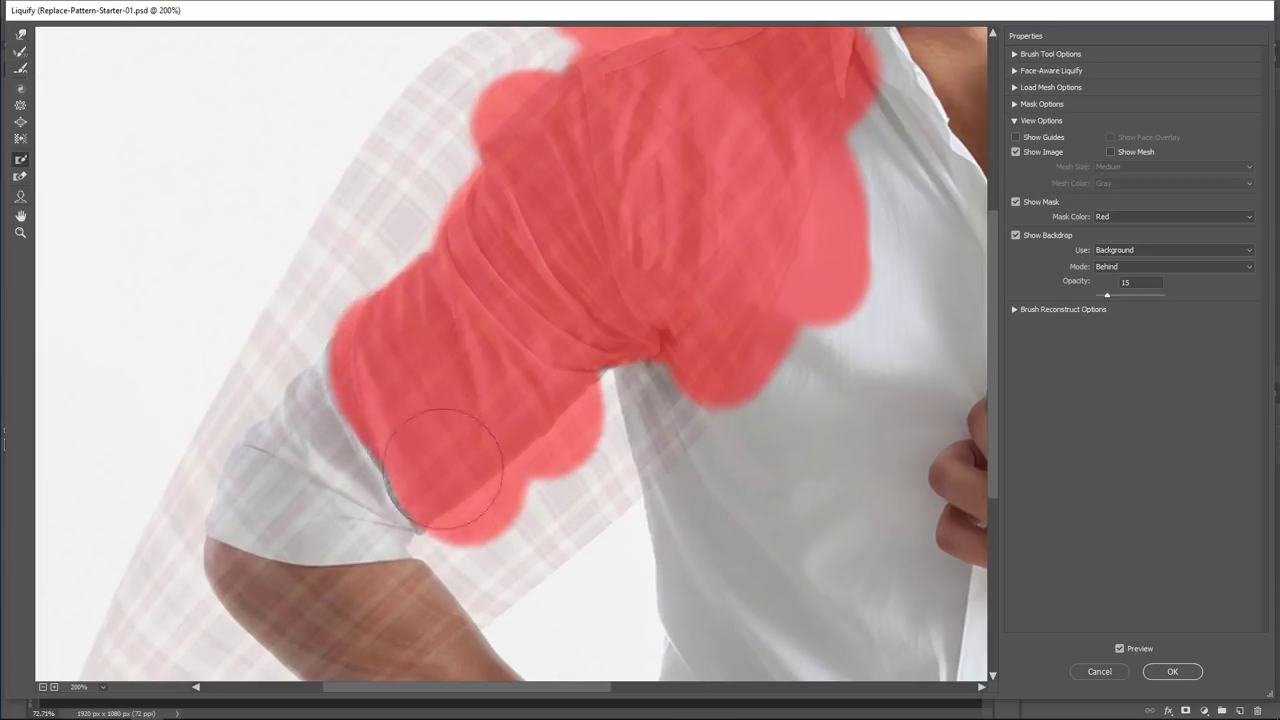
drag(400, 405, 385, 350)
click(20, 36)
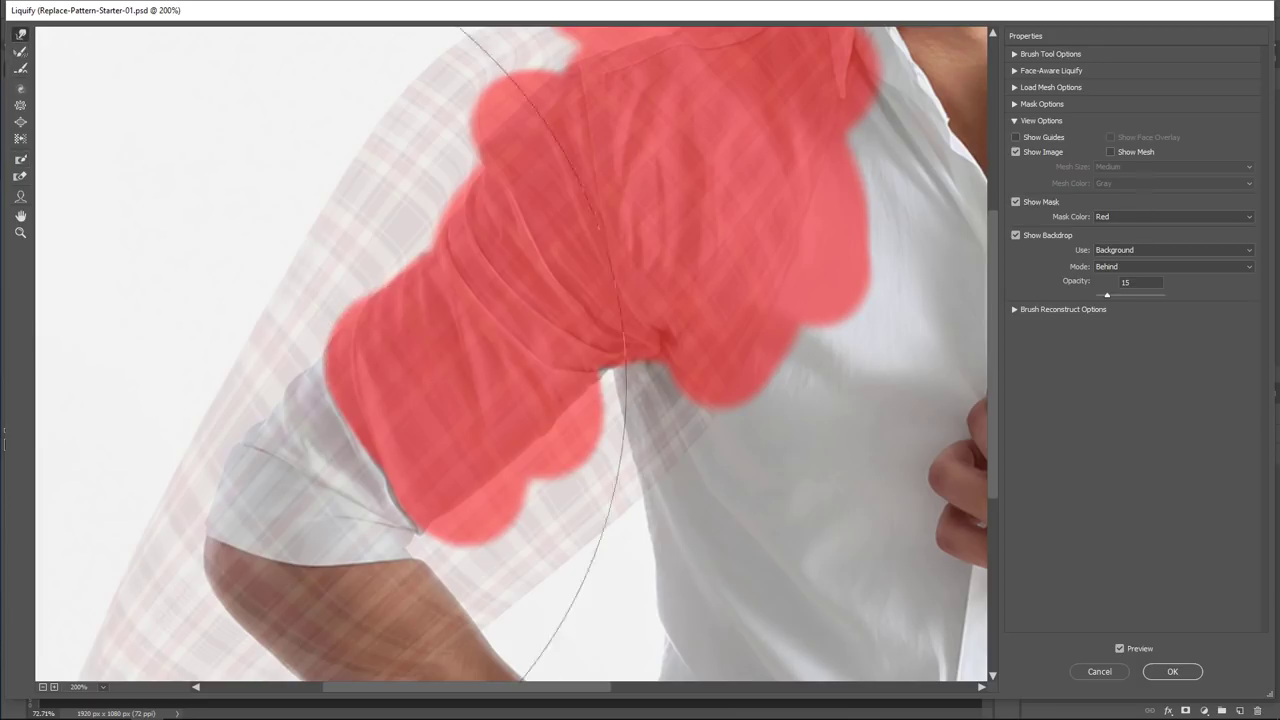
click(20, 159)
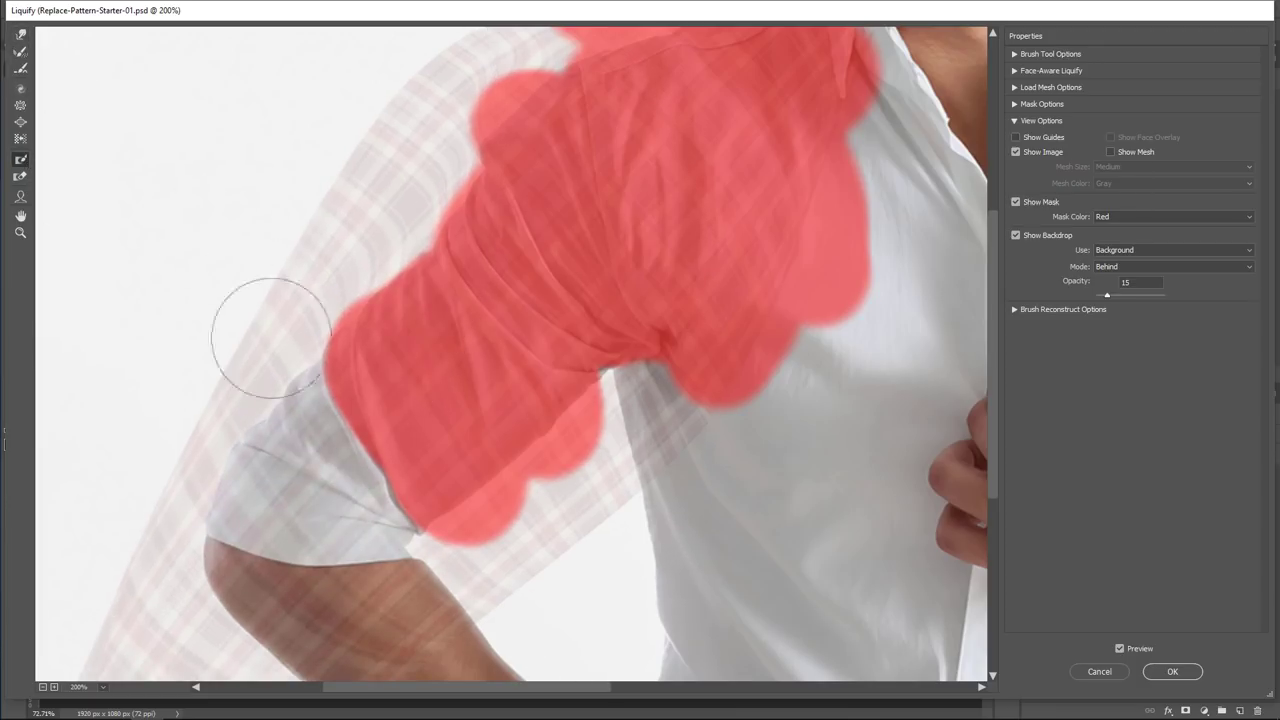
mouse_move(320, 370)
mouse_down()
mouse_move(390, 450)
mouse_move(341, 400)
mouse_up()
- Enlarge the Forward Warp brush for the last folds, apply the Liquify filter and show the Base group
key(w)
key(bracketright)
key(bracketright)
key(bracketright)
key(bracketright)
key(bracketright)
key(bracketright)
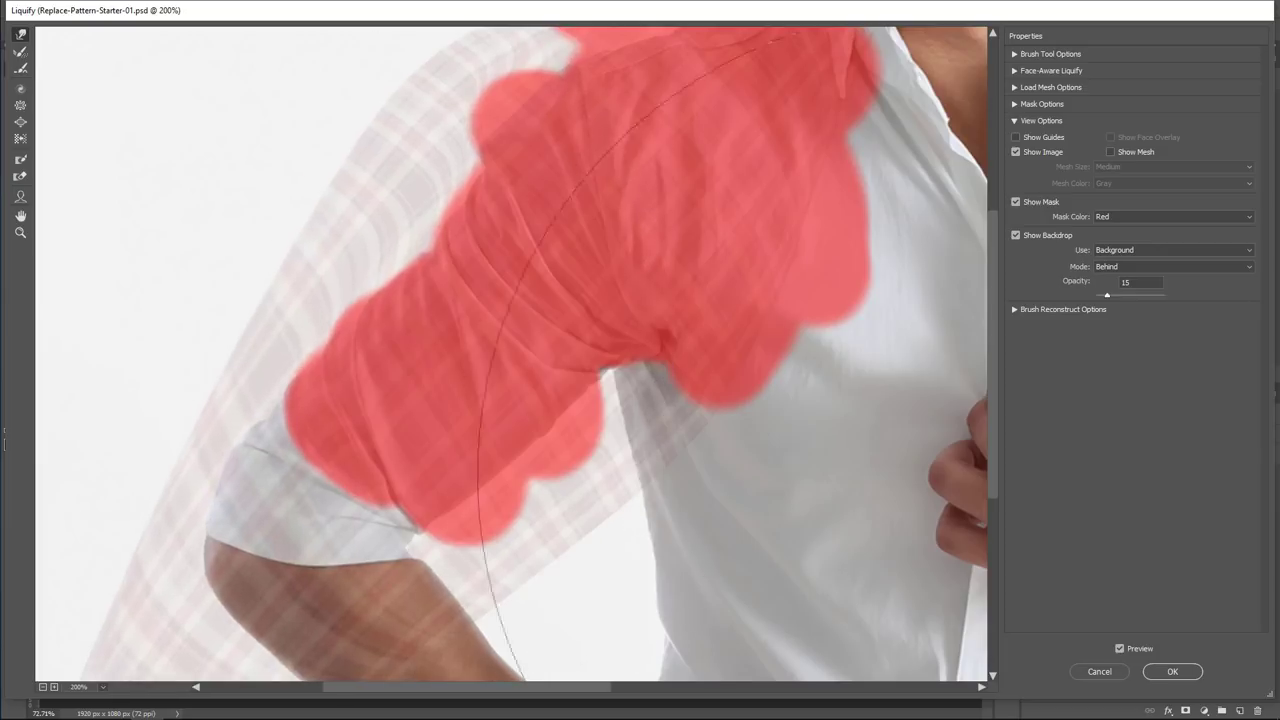
click(1172, 671)
click(1031, 592)
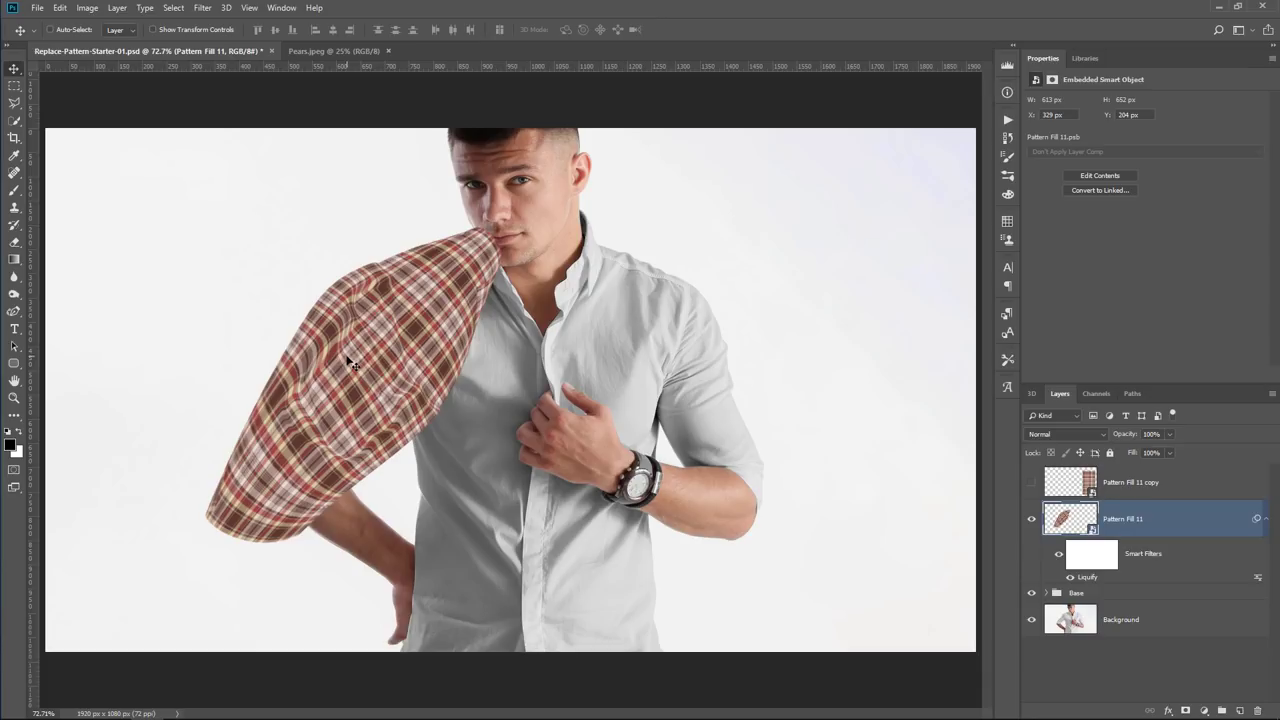
- Collapse the smart filters and add a vector mask to Pattern Fill 11 from the Sleeve Left path
click(1265, 520)
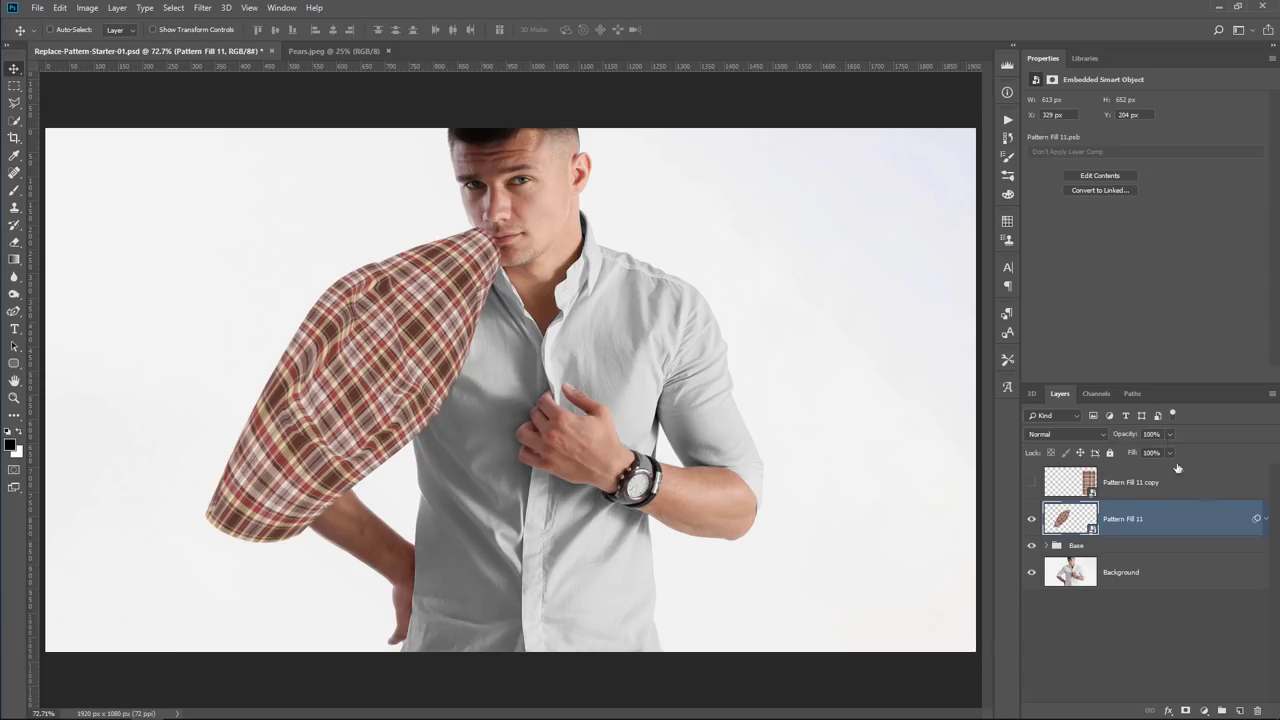
click(1134, 393)
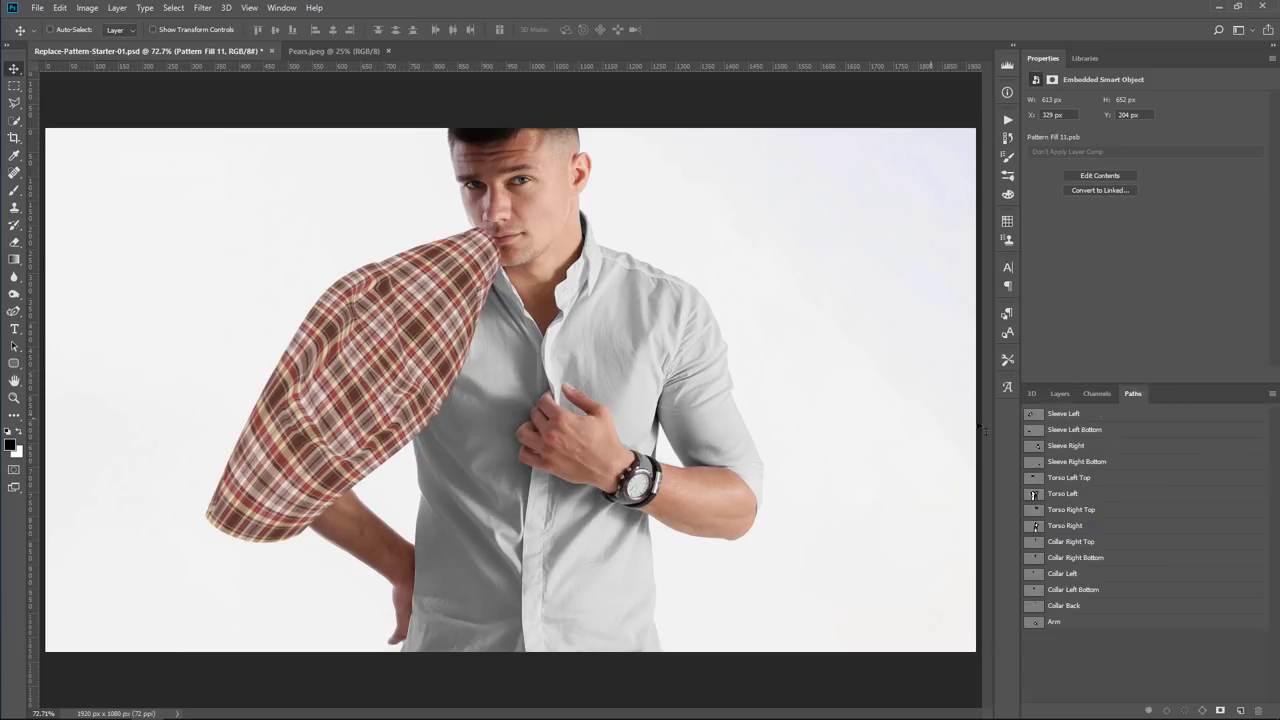
click(1068, 414)
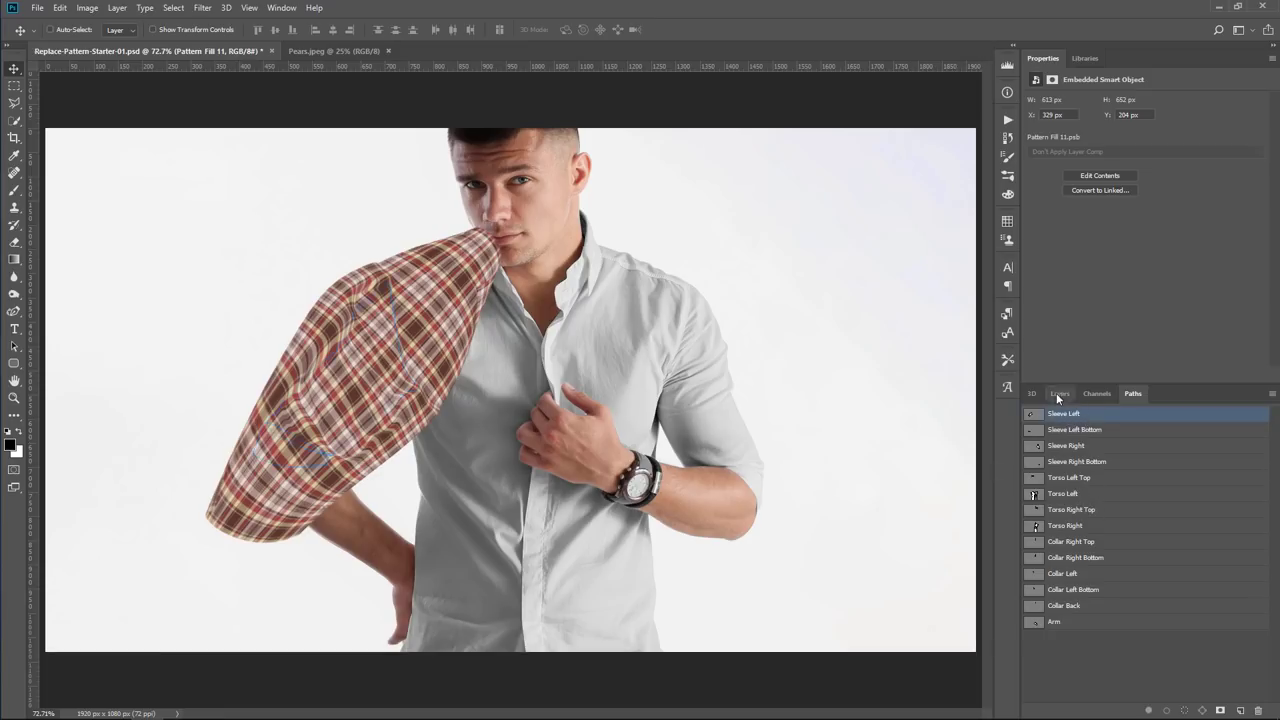
click(1058, 393)
key(ctrl)
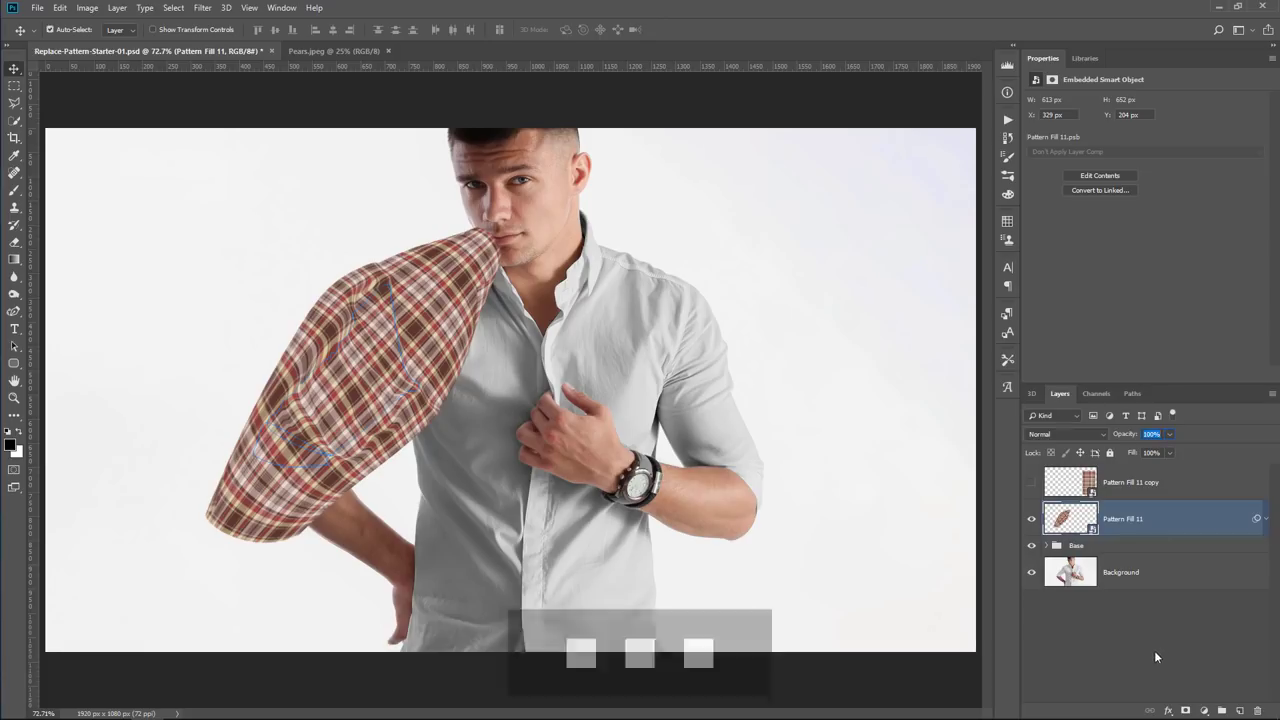
ctrl+click(1186, 711)
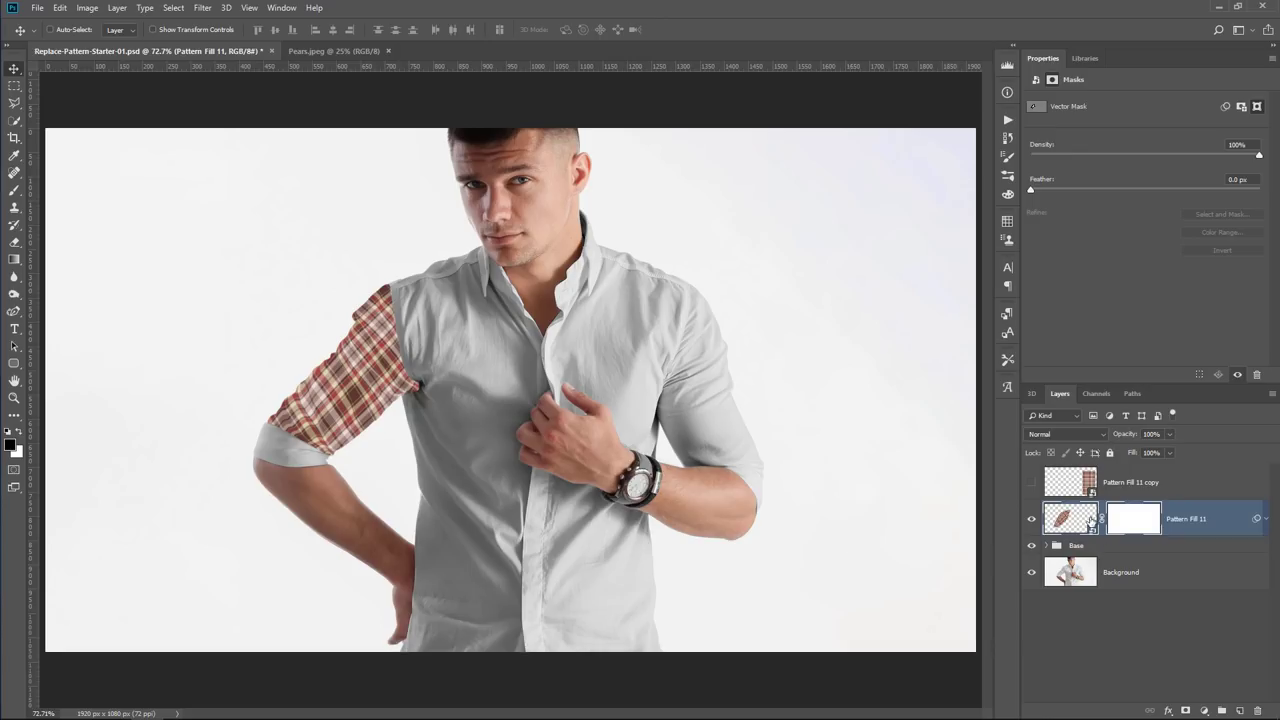
- Set the Pattern Fill 11 layer's blend mode to Multiply and inspect the plaid sleeve up close
click(1092, 522)
click(1072, 434)
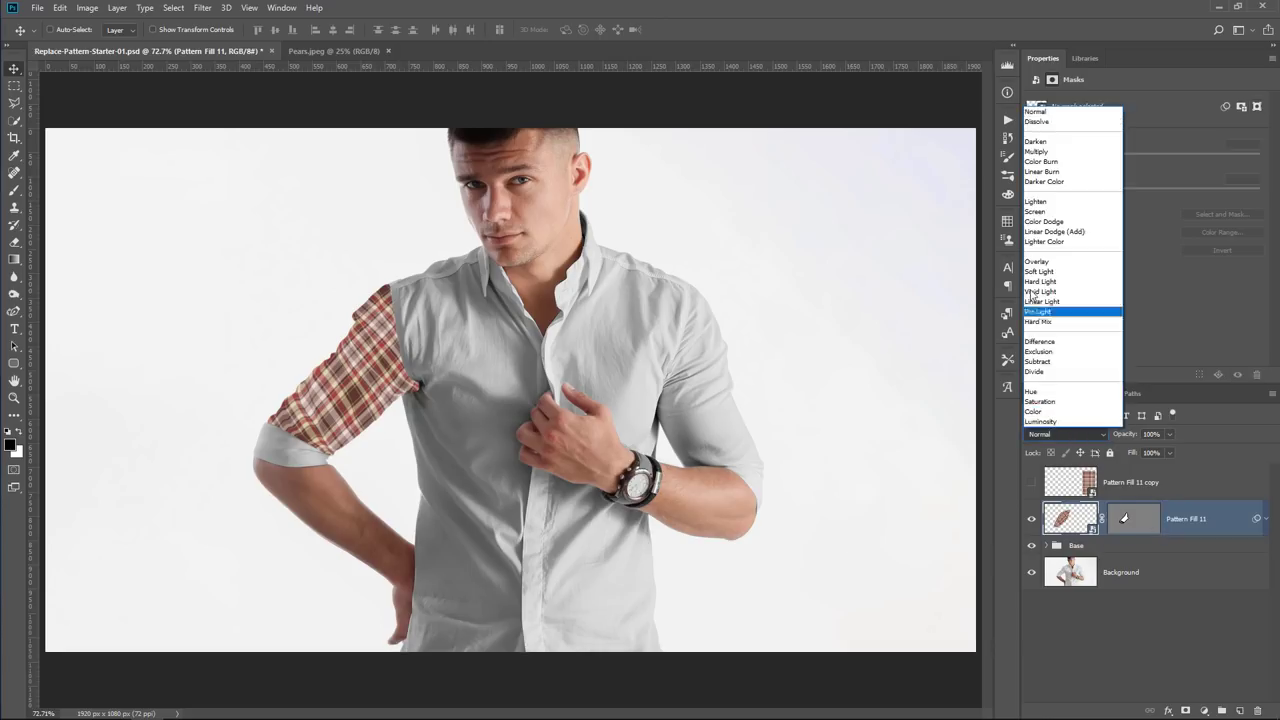
click(1047, 152)
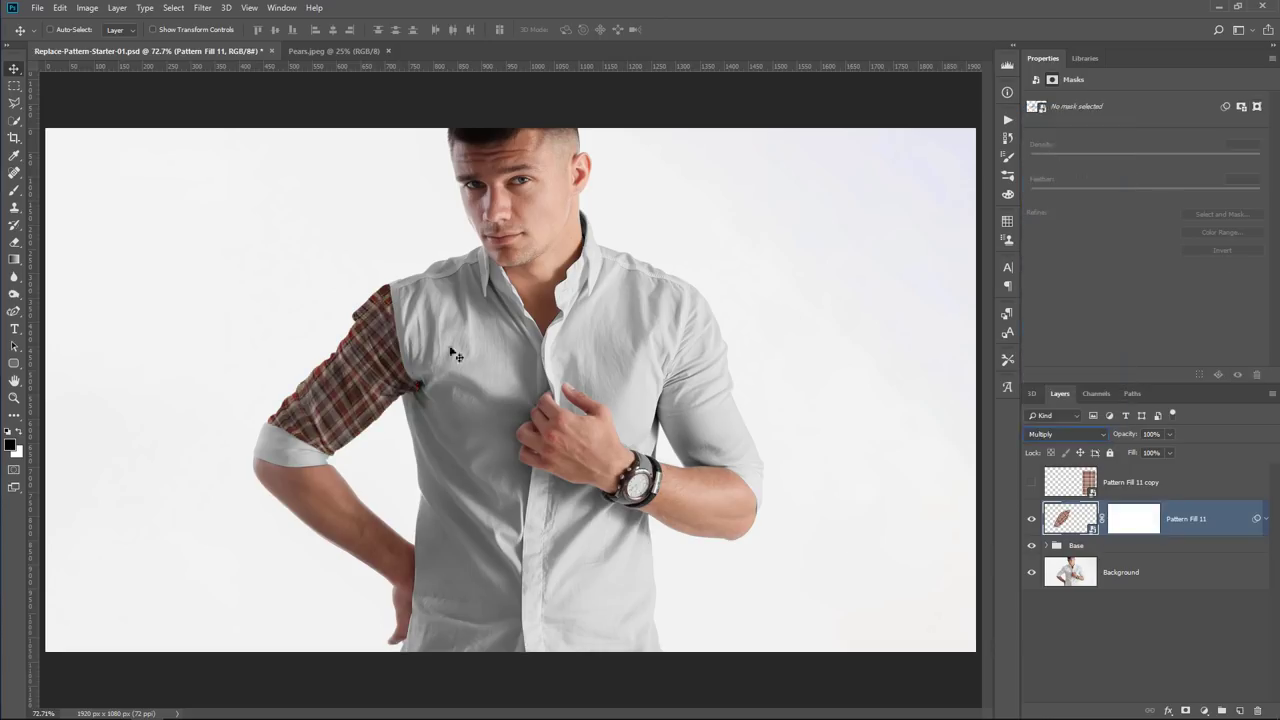
key(z)
drag(344, 380, 445, 435)
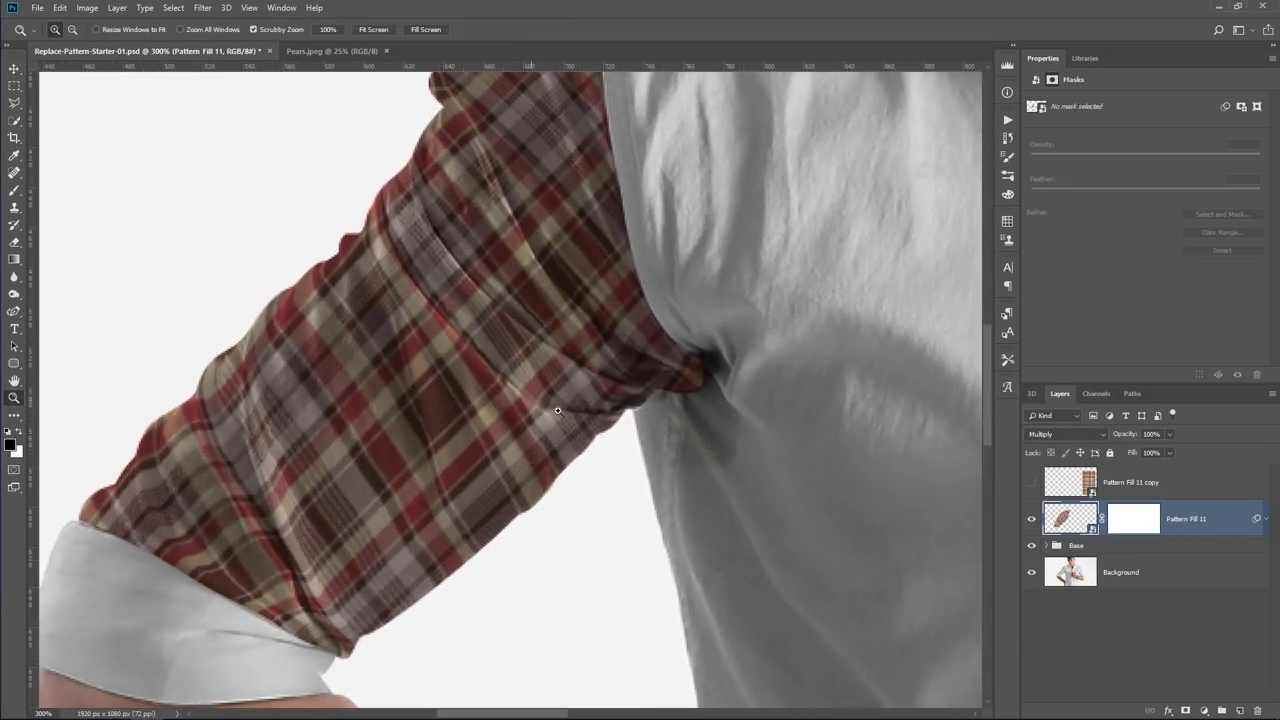
alt+click(463, 443)
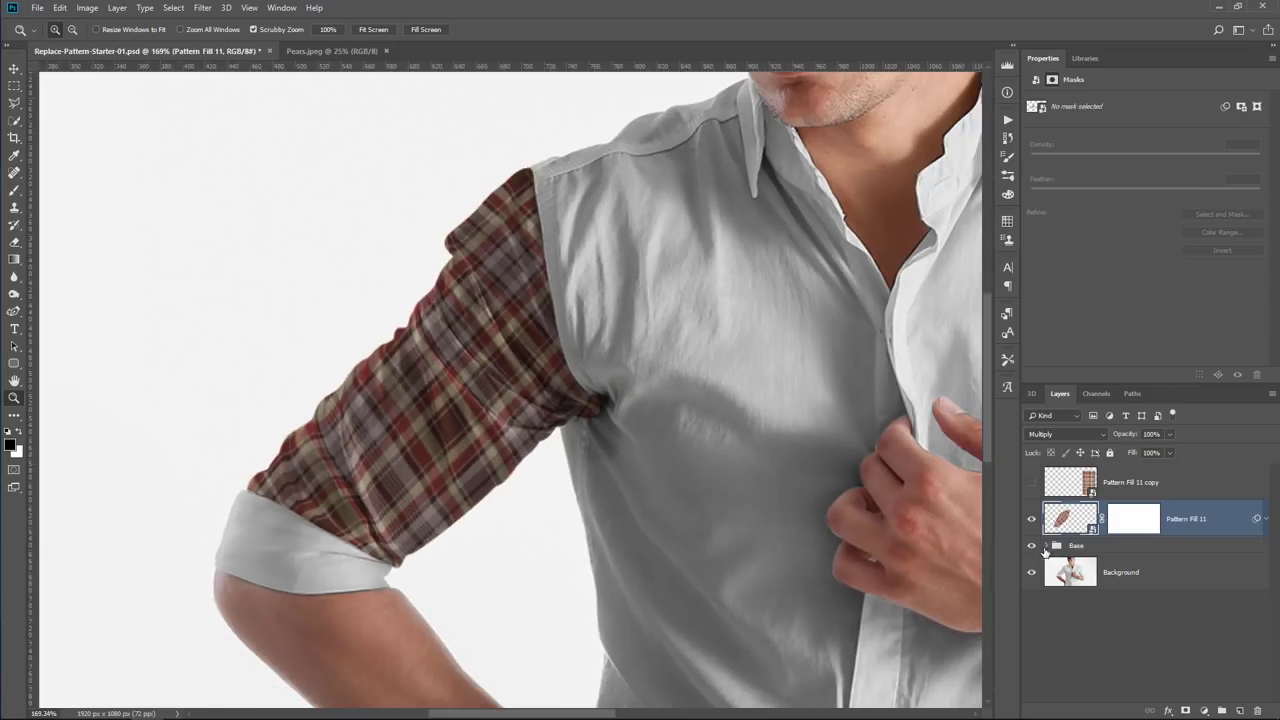
- Brighten the shirt in the Base group's Curves 1 adjustment by raising both curve points, the upper one to input 204, output 194
click(1046, 545)
click(1122, 578)
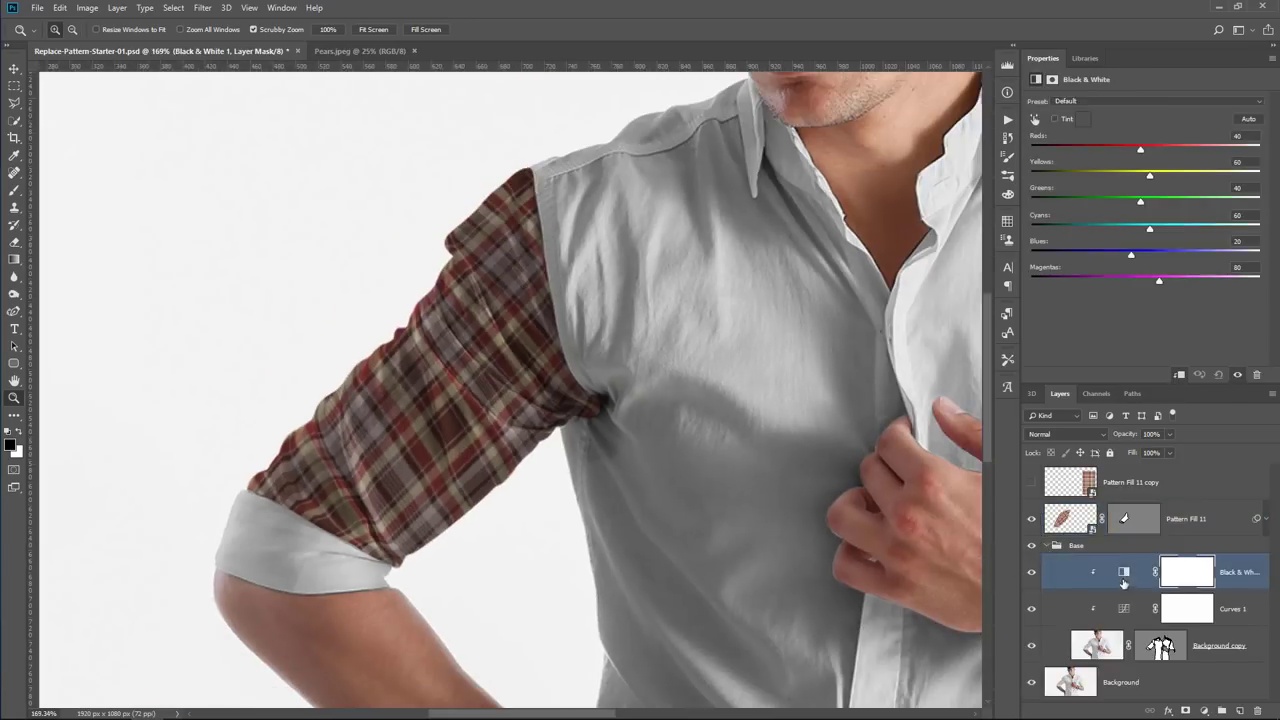
click(1123, 609)
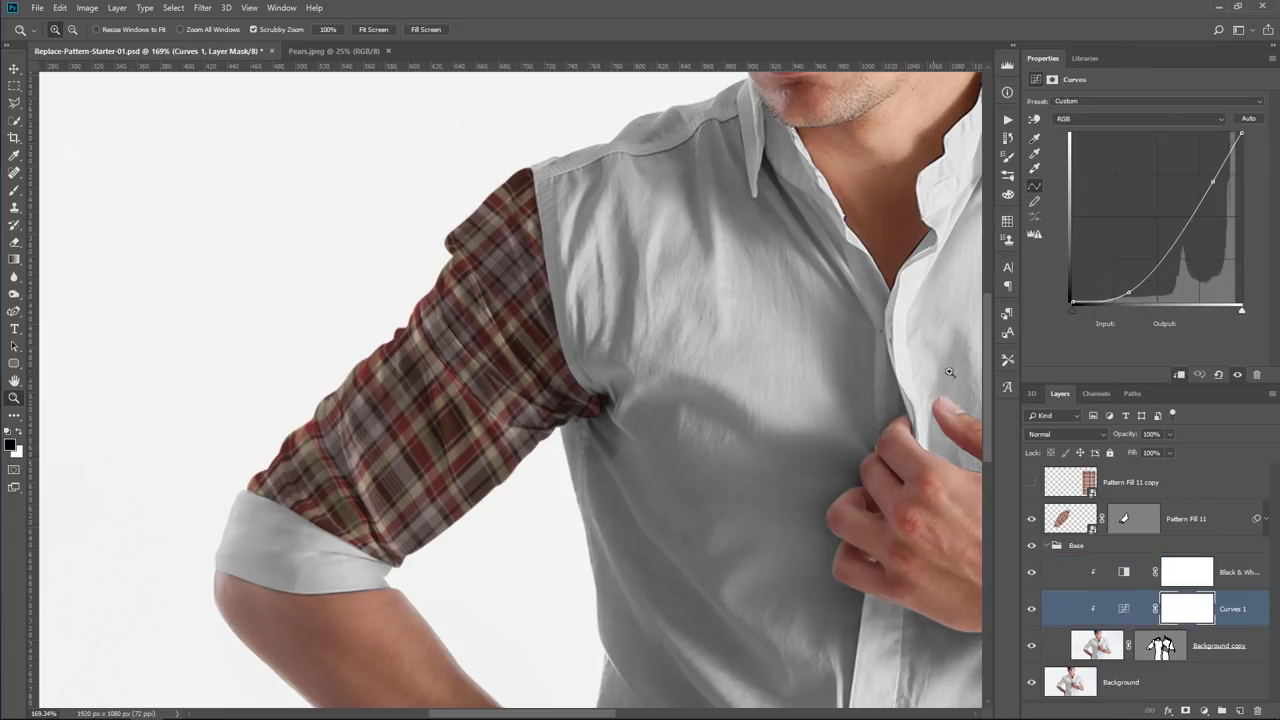
drag(1129, 293, 1133, 283)
drag(1212, 182, 1207, 173)
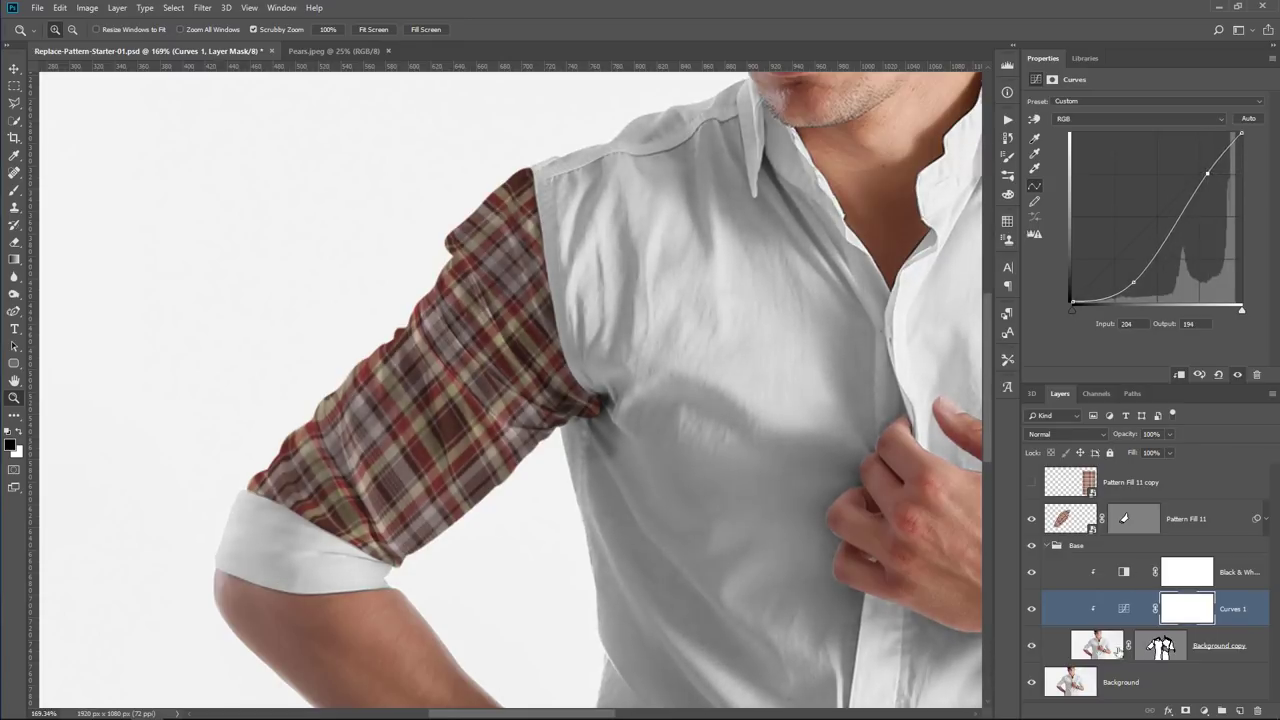
click(1048, 547)
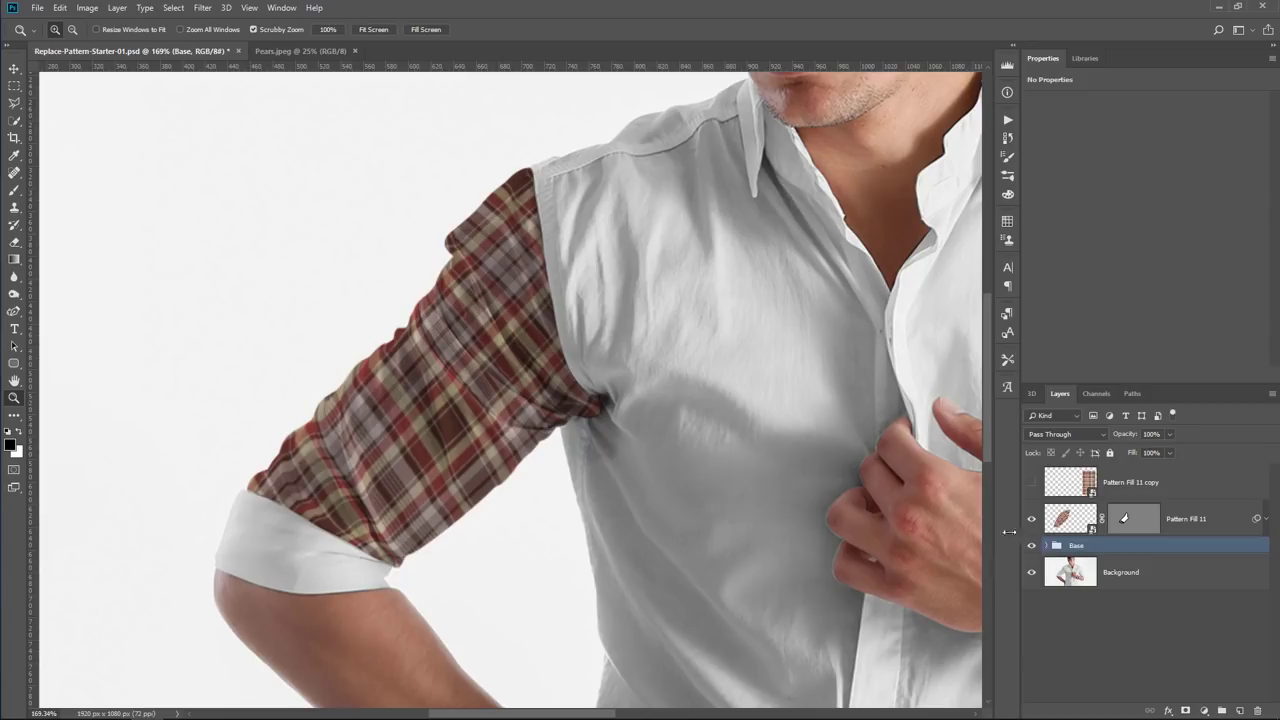
- Hide the Pattern Fill 11 layer and the Base group so only the original photo shows
right_click(458, 356)
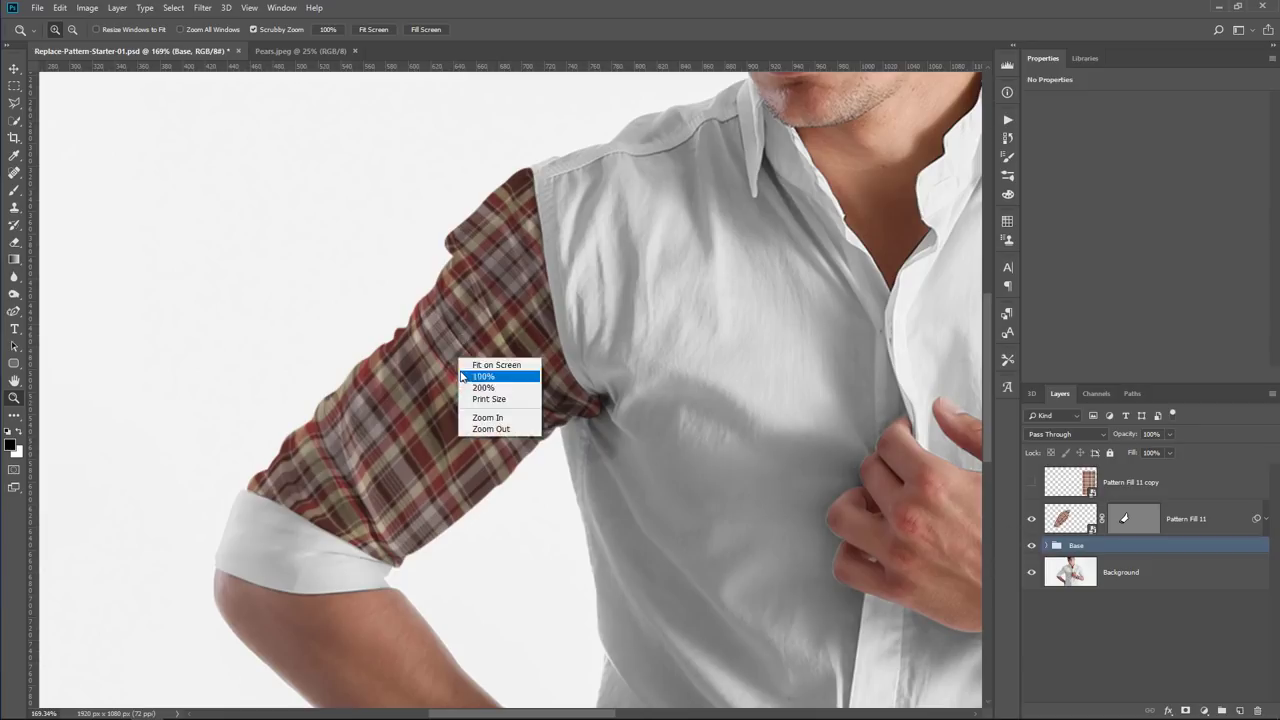
click(470, 365)
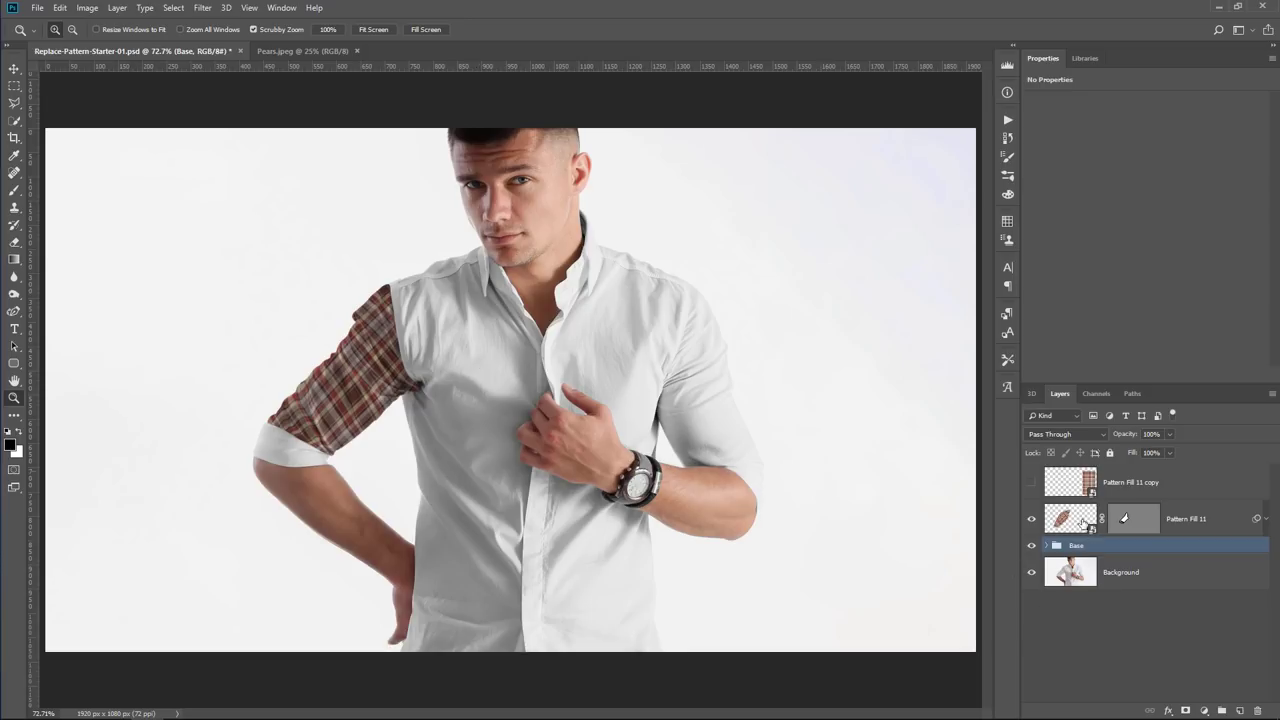
click(1083, 524)
click(1031, 520)
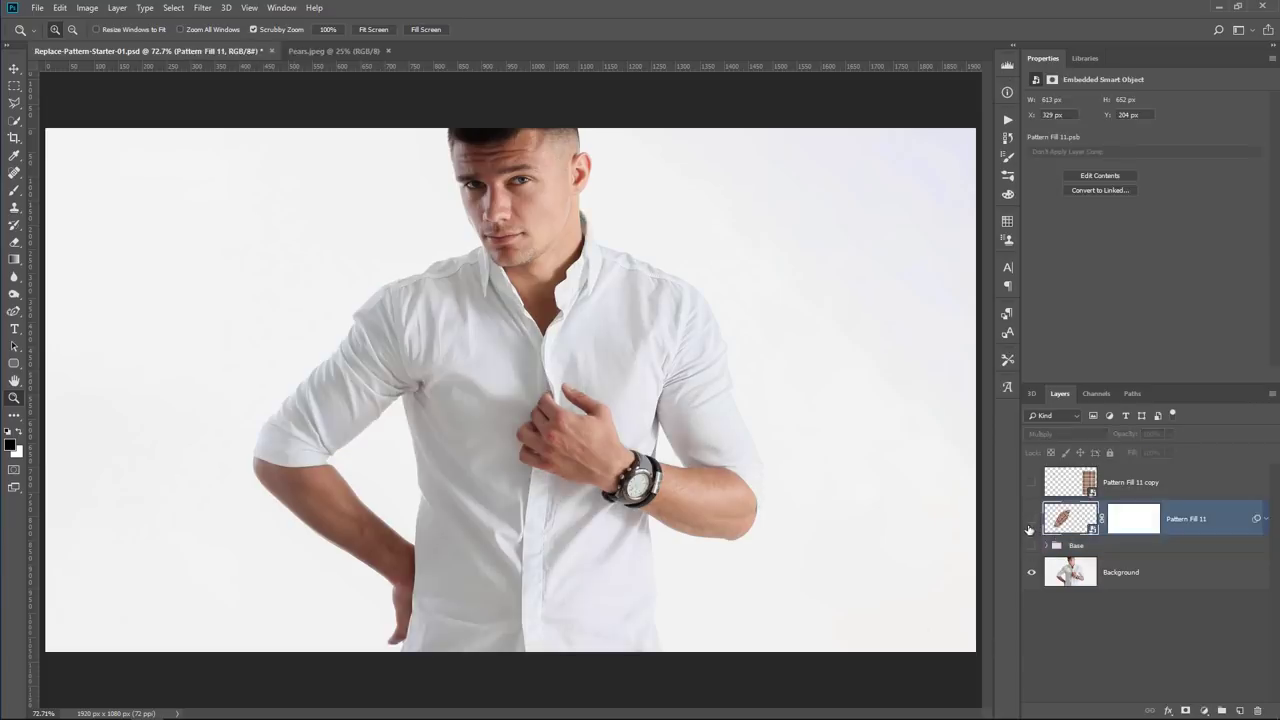
- Duplicate the Background layer into a new document and desaturate the copy
click(1173, 581)
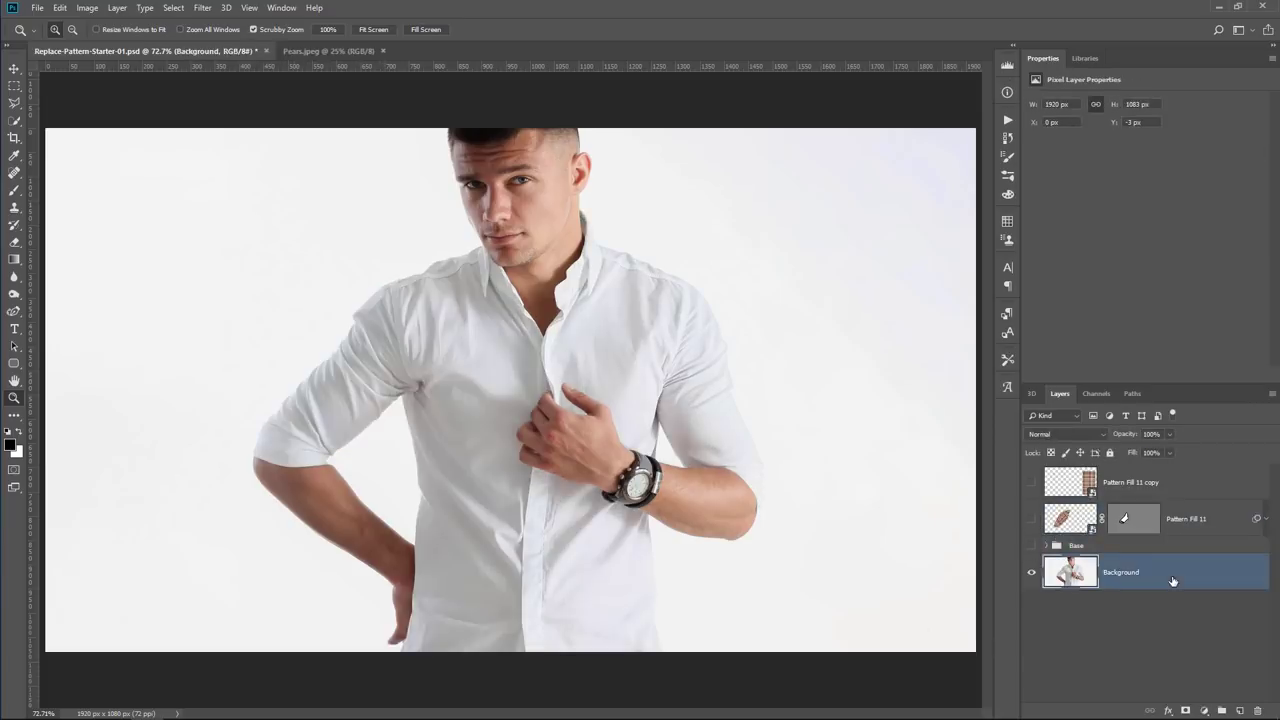
right_click(1173, 581)
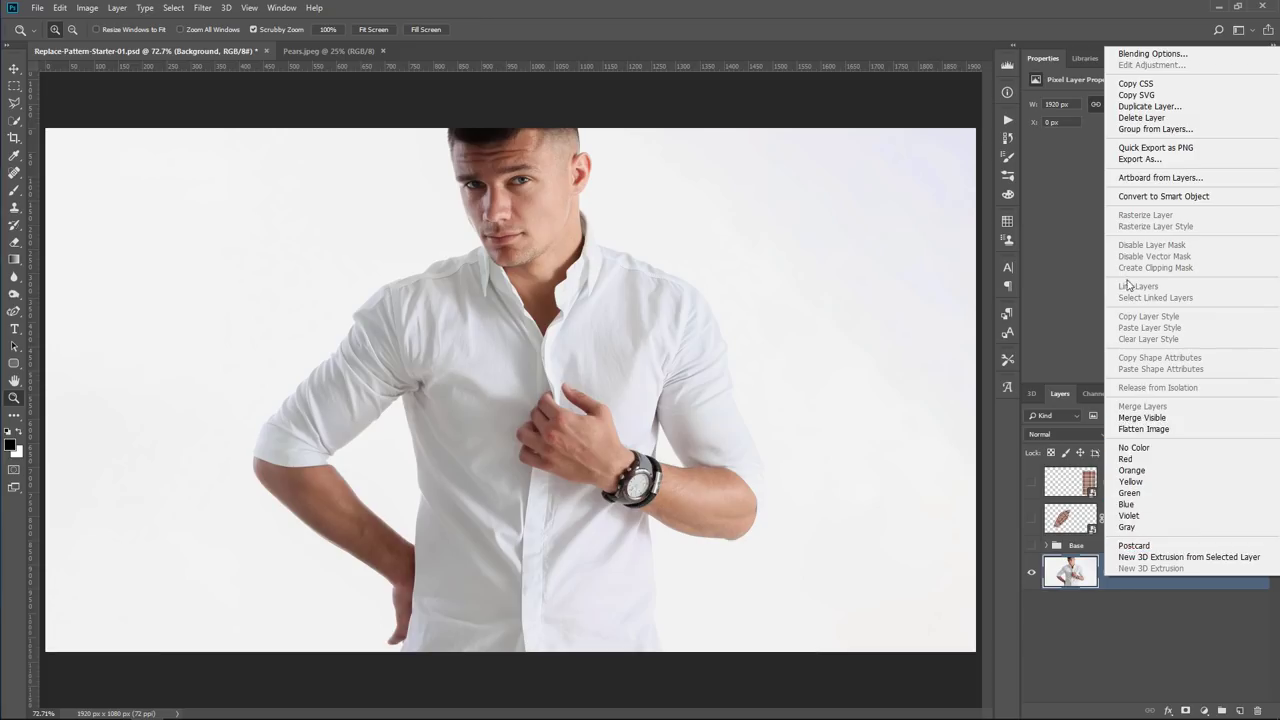
click(1151, 106)
click(772, 281)
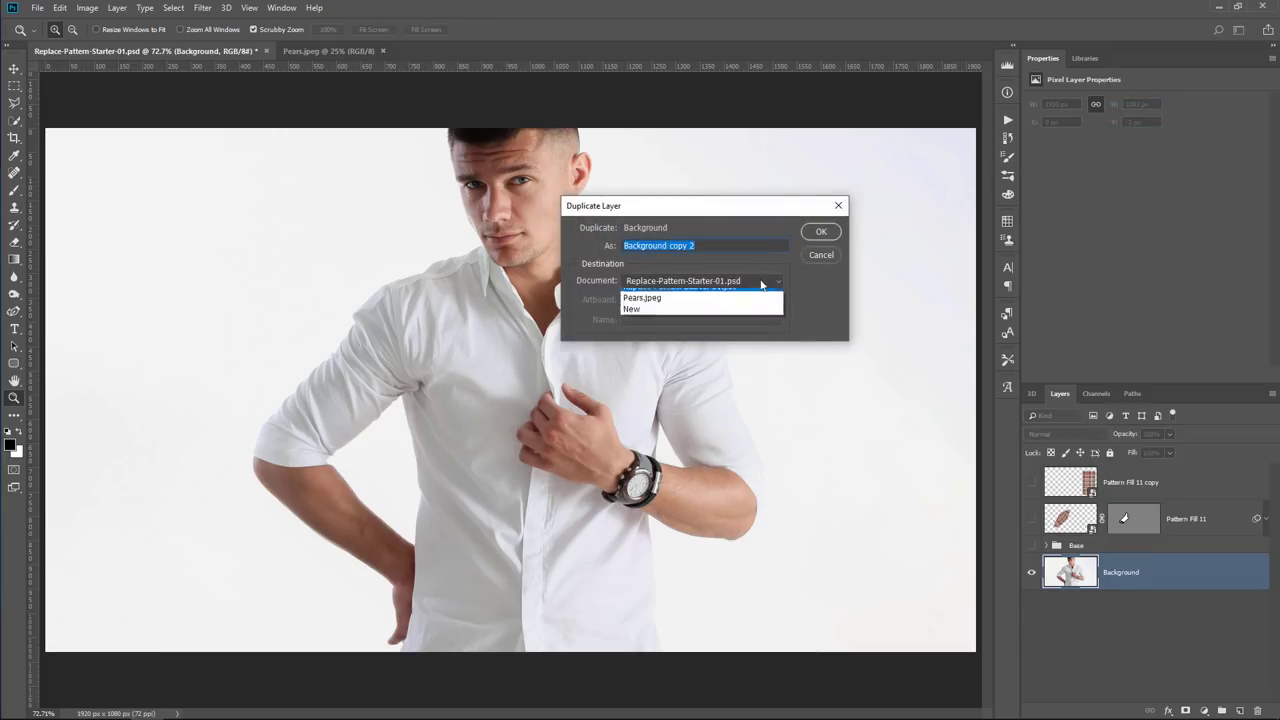
click(672, 320)
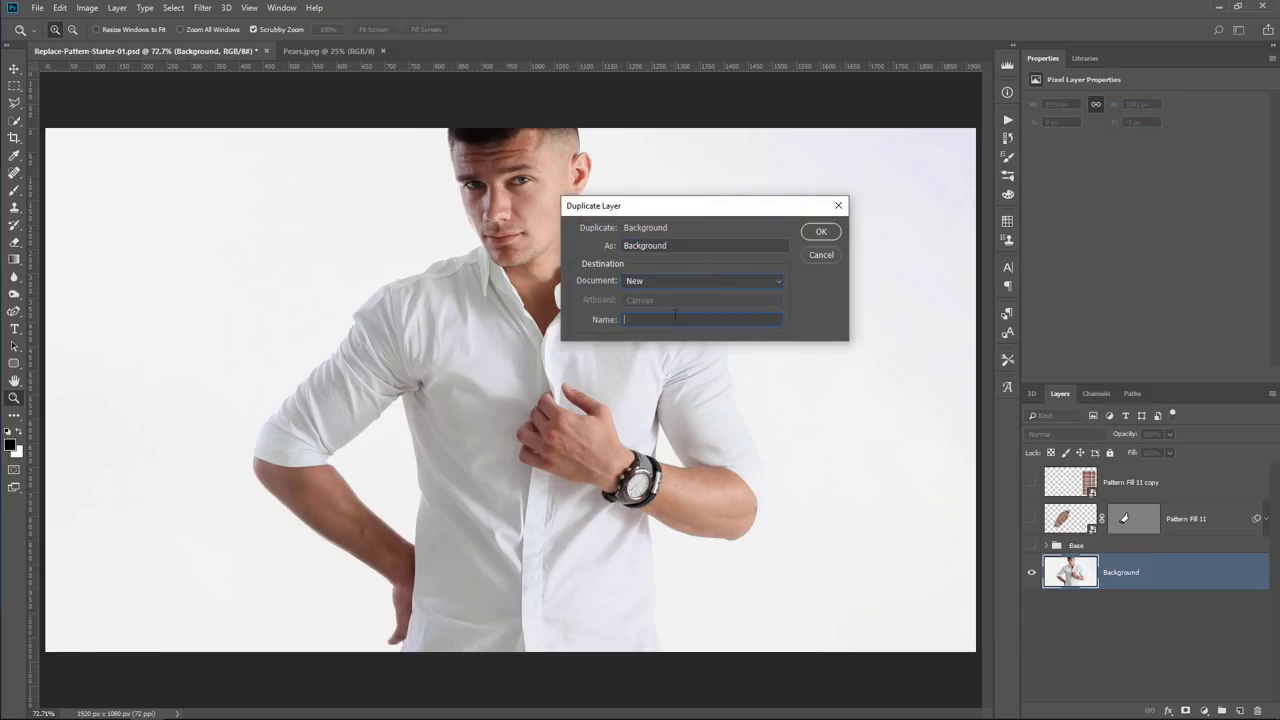
click(815, 229)
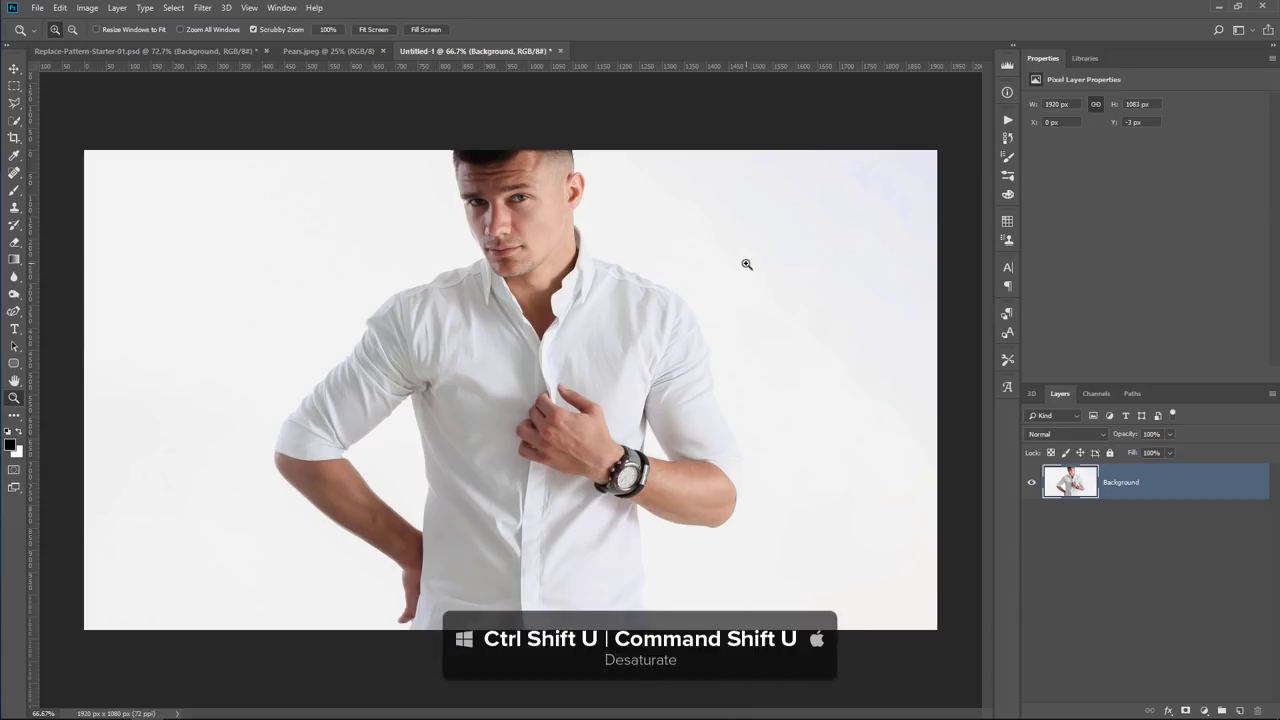
key(ctrl+shift+u)
- Soften the watch and the edges of the hand in front of the shirt with the Smudge tool
click(635, 495)
click(626, 516)
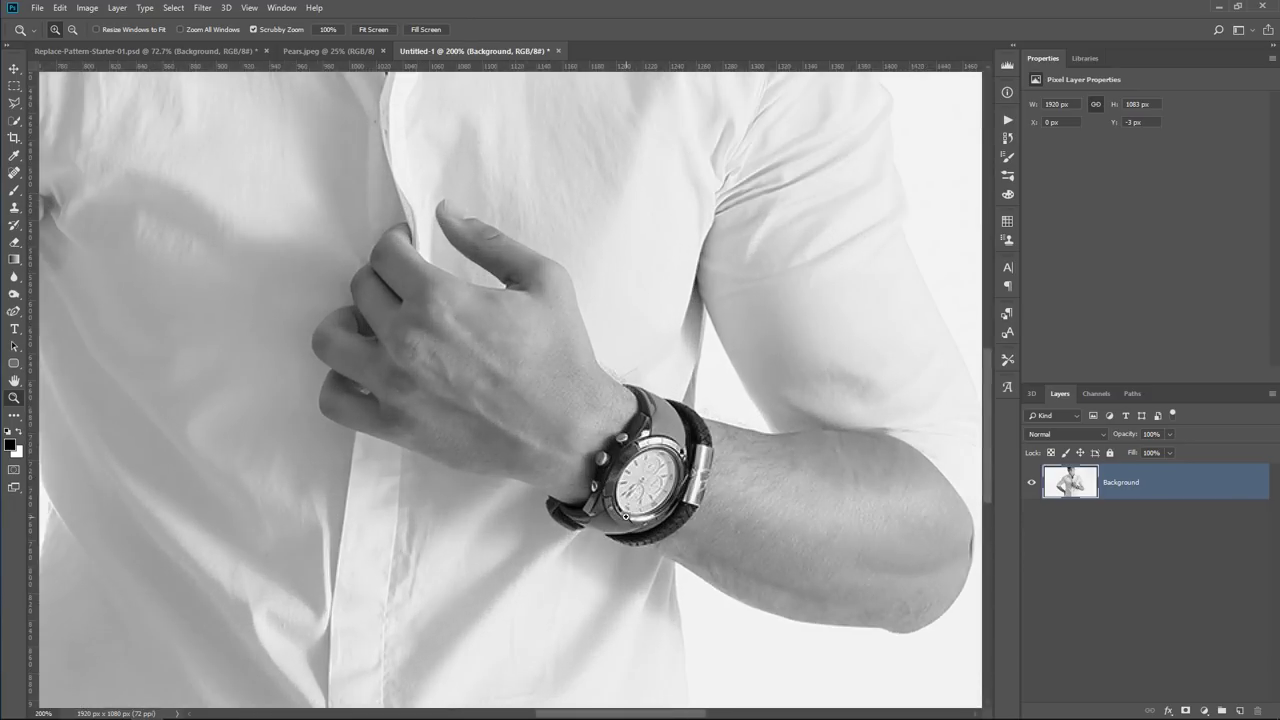
drag(658, 538, 610, 405)
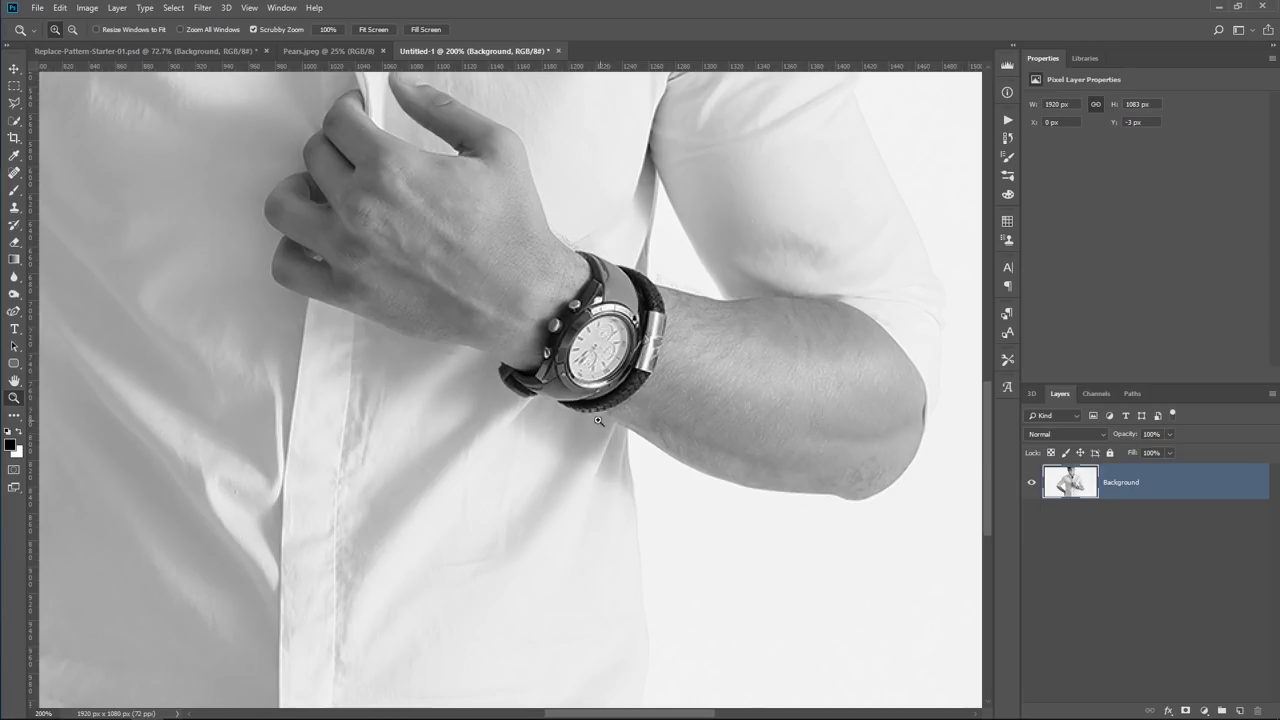
right_click(14, 276)
click(64, 304)
key(bracketleft)
key(bracketleft)
key(bracketleft)
key(bracketleft)
key(bracketleft)
mouse_move(500, 403)
mouse_down()
mouse_move(526, 371)
mouse_move(548, 419)
mouse_move(567, 386)
mouse_move(566, 403)
mouse_move(566, 304)
mouse_move(584, 267)
mouse_move(582, 302)
mouse_move(592, 262)
mouse_move(557, 363)
mouse_move(331, 343)
mouse_up()
mouse_move(311, 252)
mouse_down()
mouse_move(403, 217)
mouse_move(449, 180)
mouse_move(432, 181)
mouse_up()
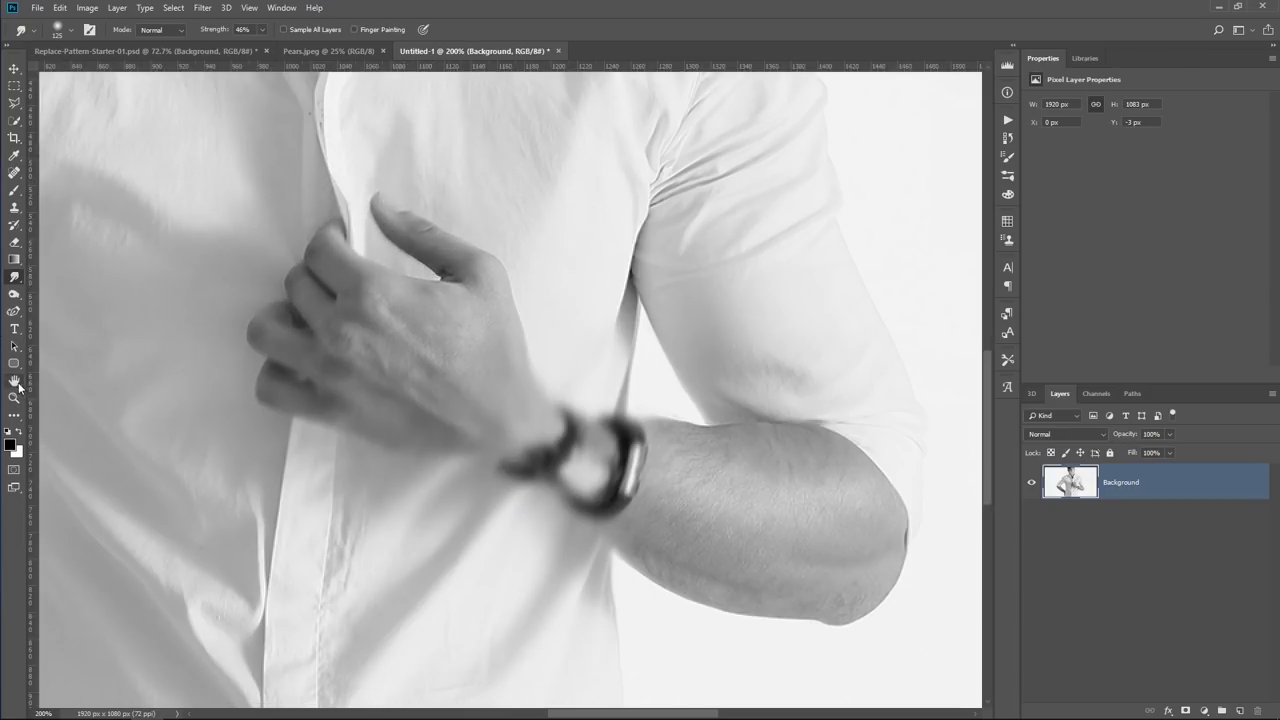
double_click(15, 382)
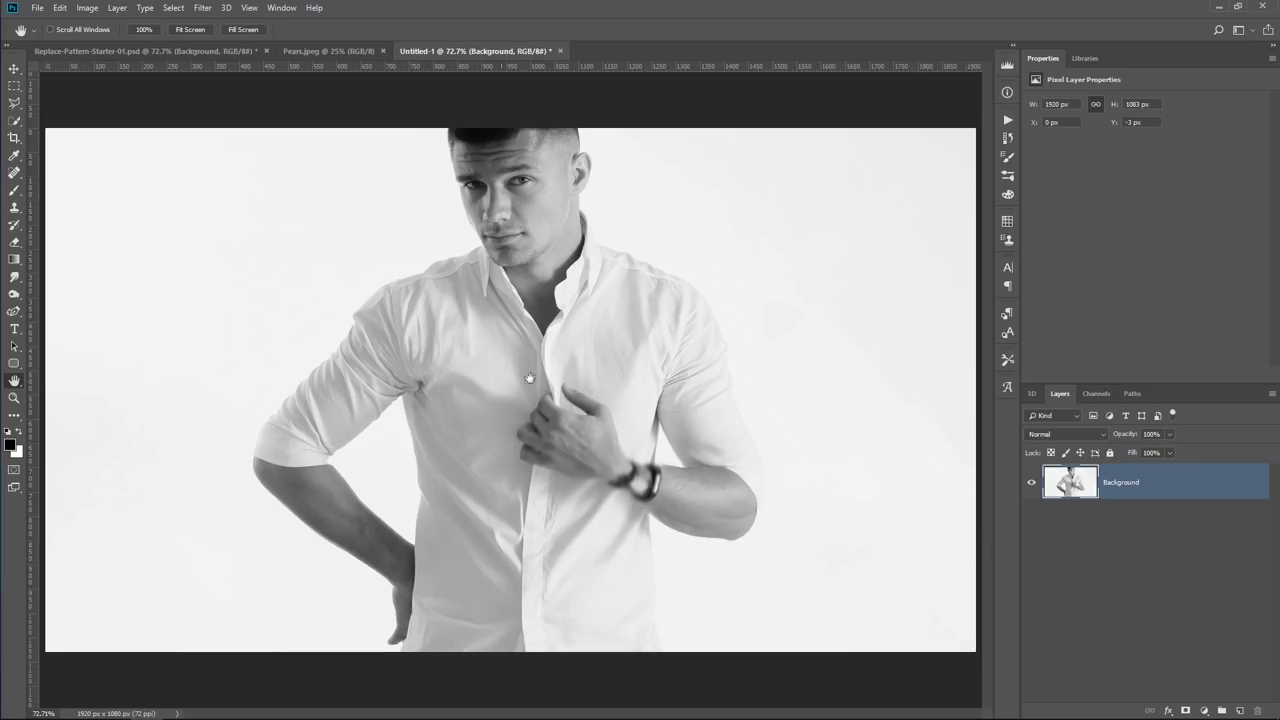
- Save the grayscale document in the assets folder as a Photoshop file named displacement-shirt
click(35, 14)
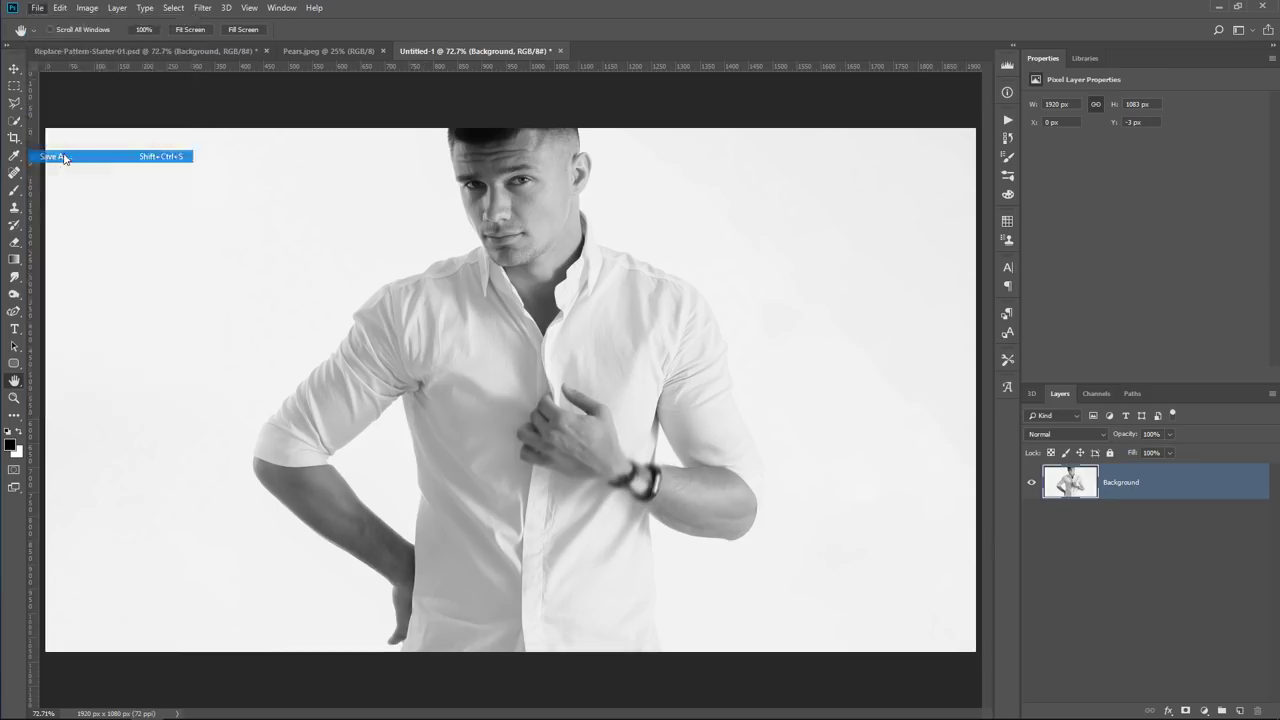
click(64, 157)
click(290, 484)
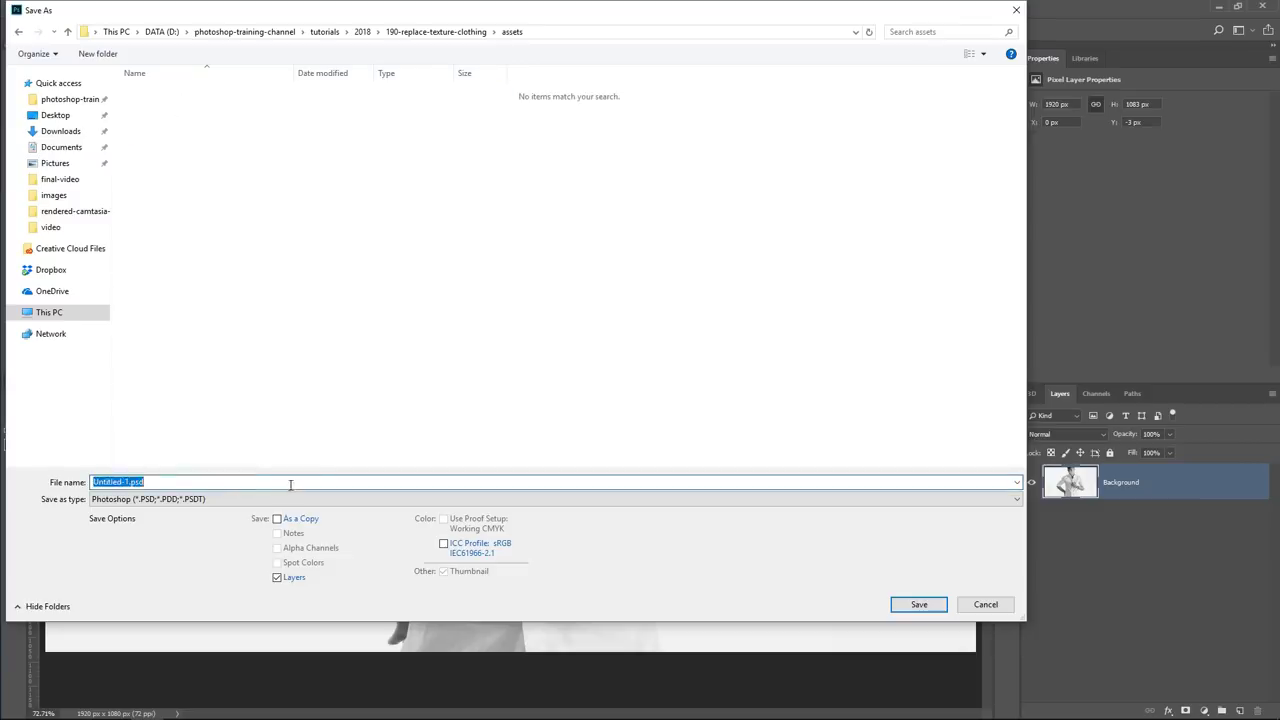
text(displacement-shirt)
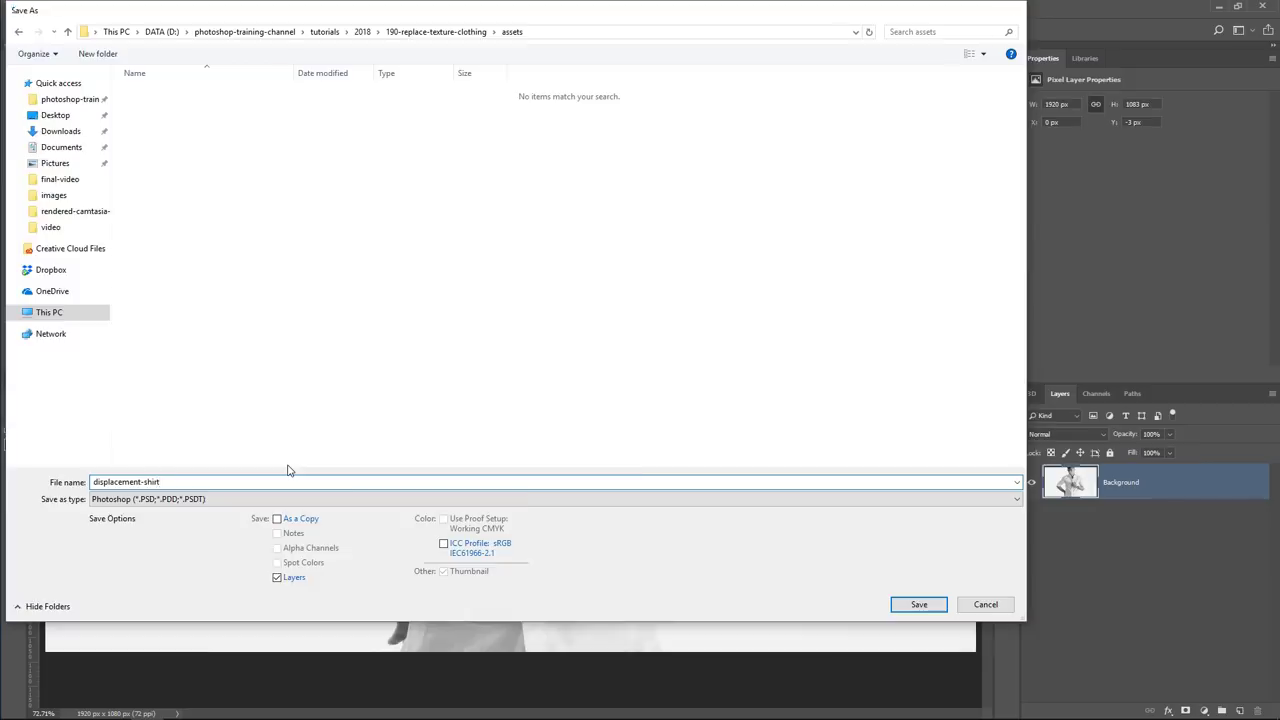
key(Return)
click(821, 238)
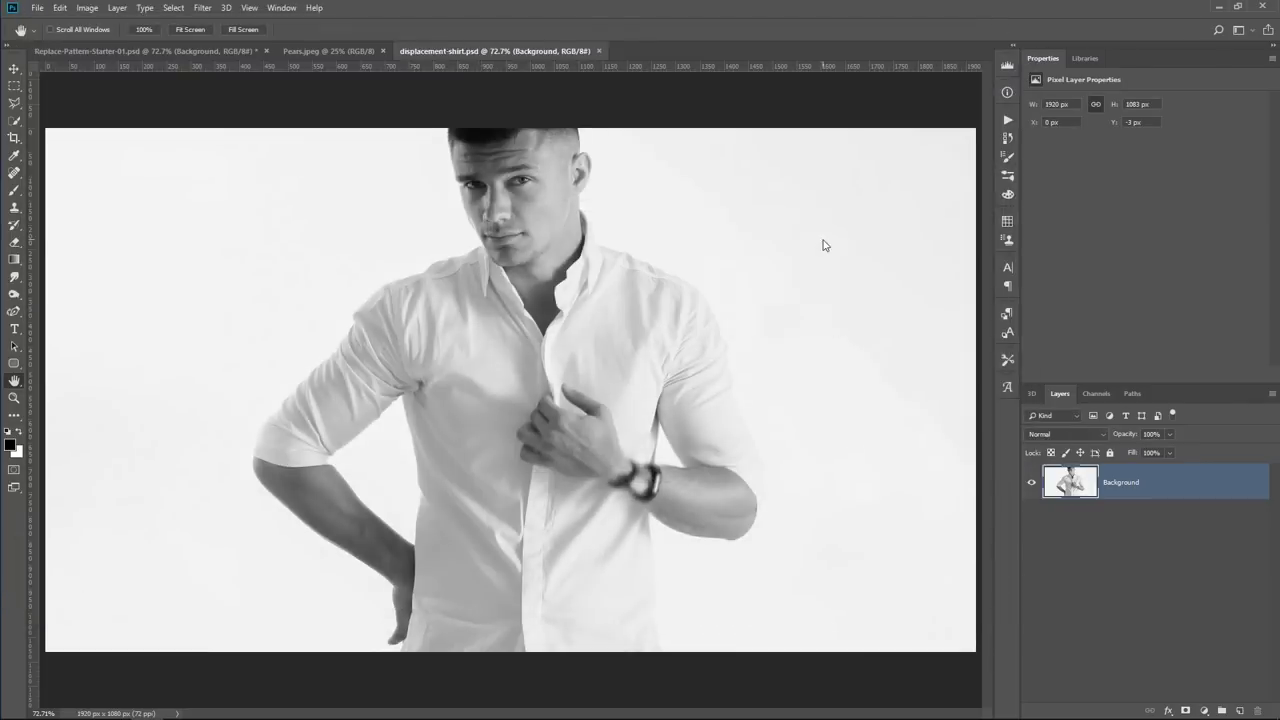
- Return to Replace-Pattern-Starter-01.psd and make the Pattern Fill 11 layer visible again
click(202, 48)
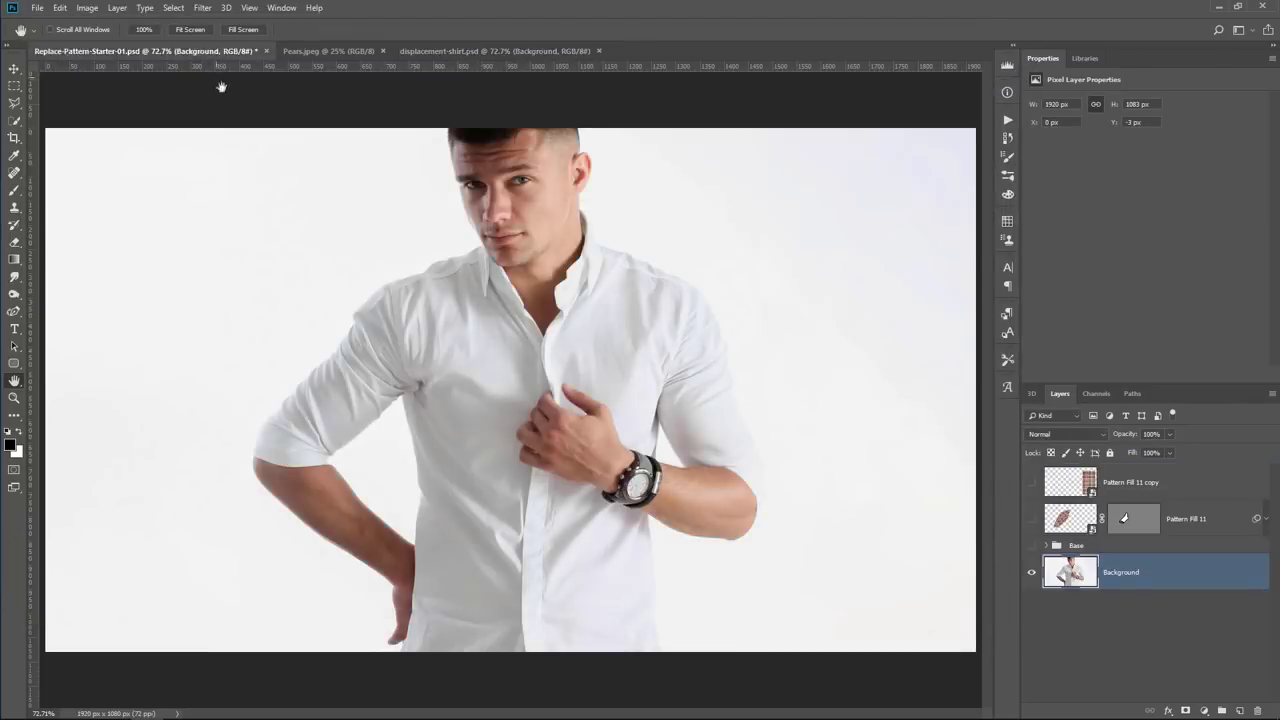
click(1123, 519)
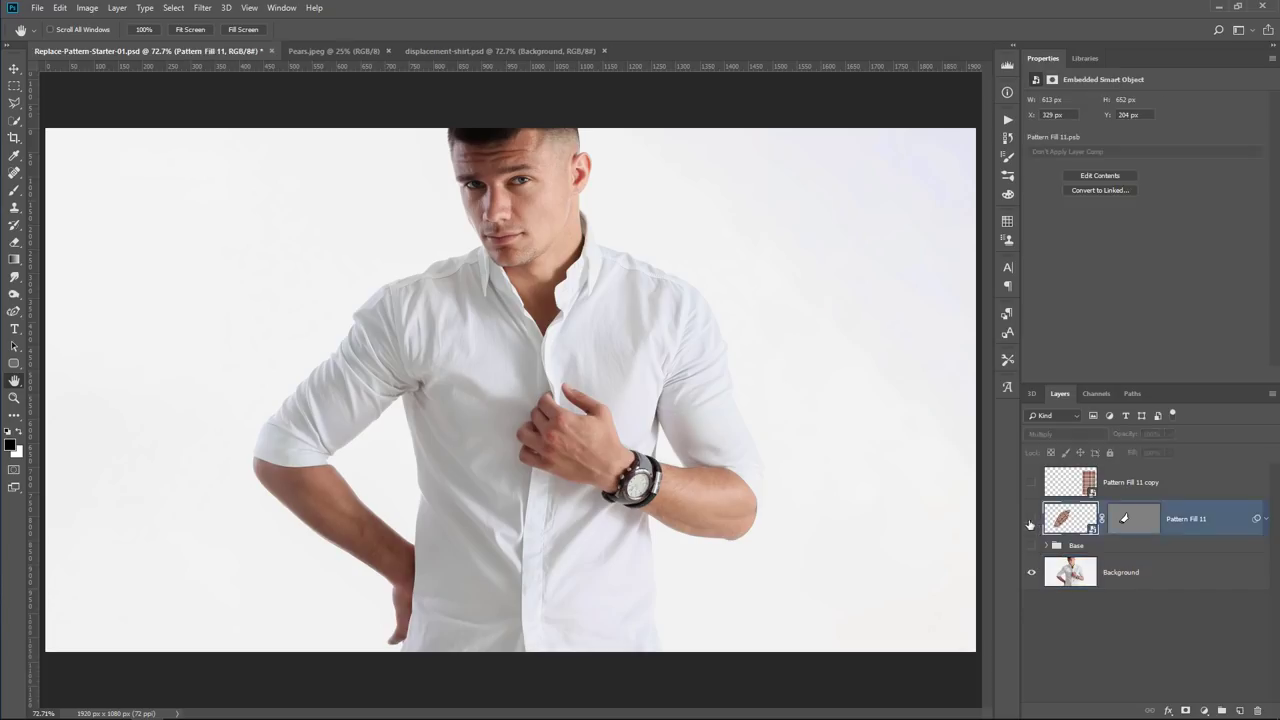
click(1032, 519)
click(1032, 522)
click(1032, 522)
click(1032, 522)
click(1032, 522)
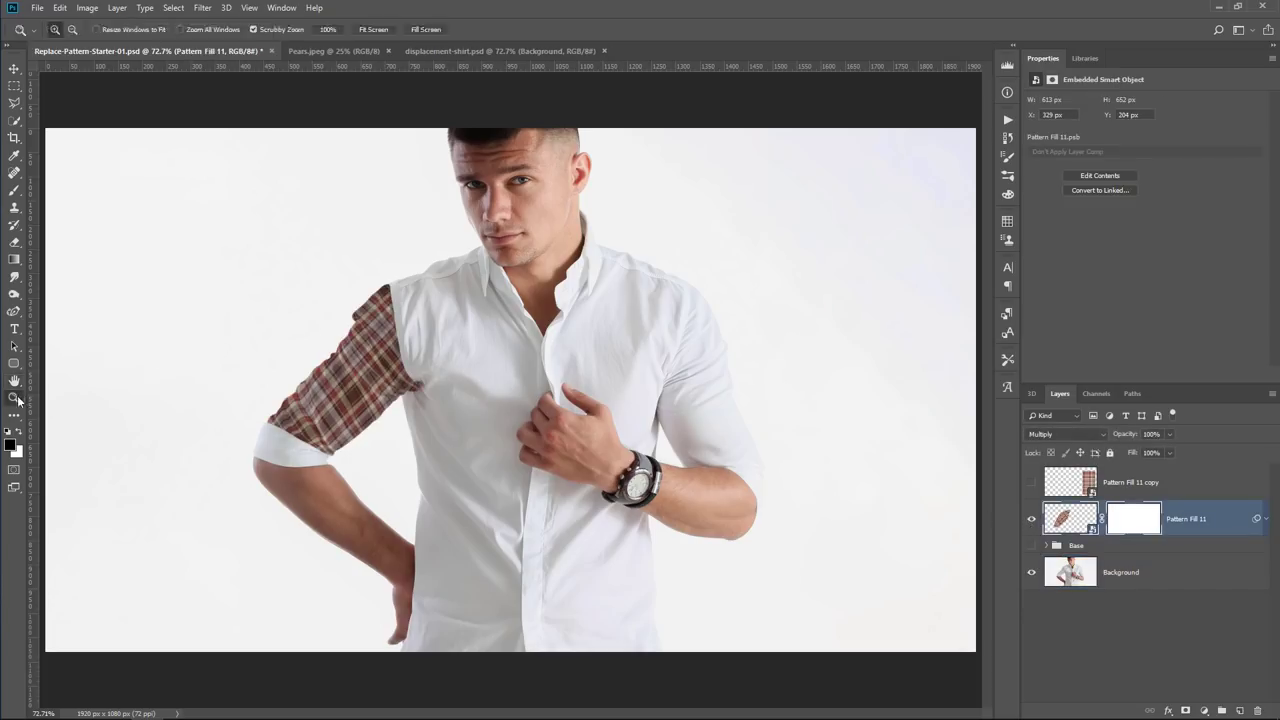
- Apply a Displace filter to Pattern Fill 11 with horizontal and vertical scale 5, using displacement-shirt.psd as the displacement map
click(14, 397)
click(268, 370)
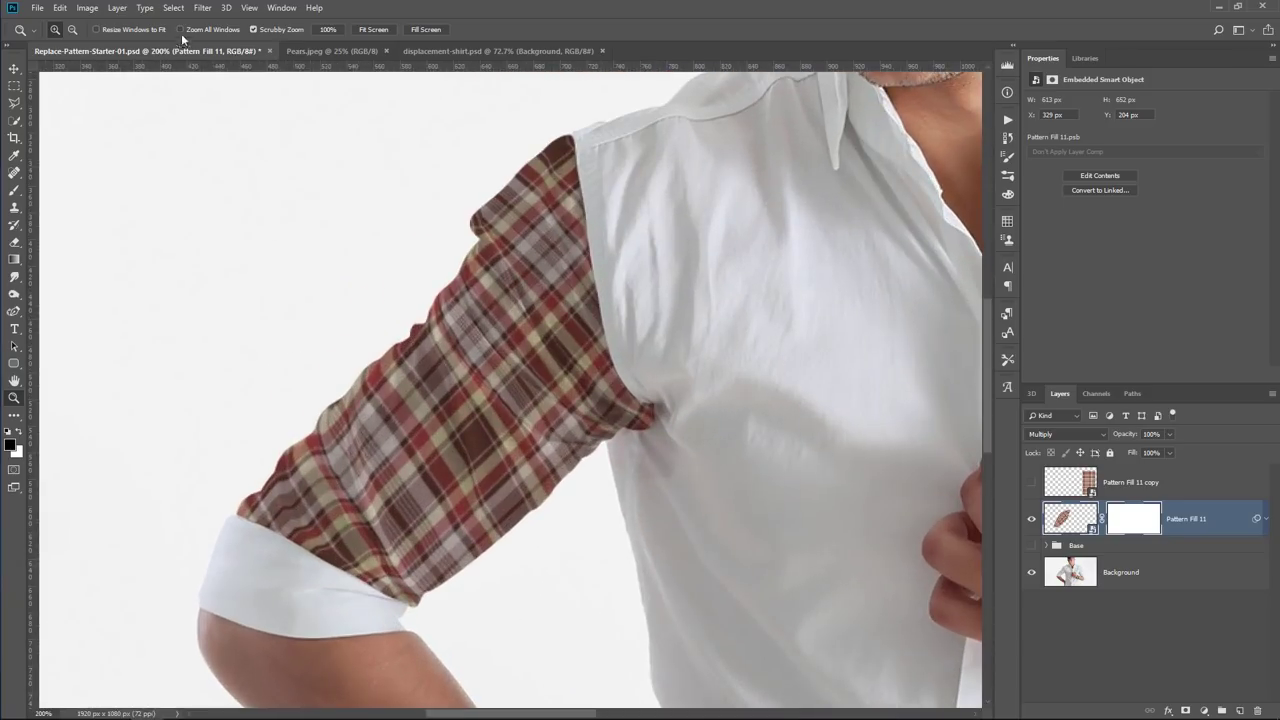
click(201, 8)
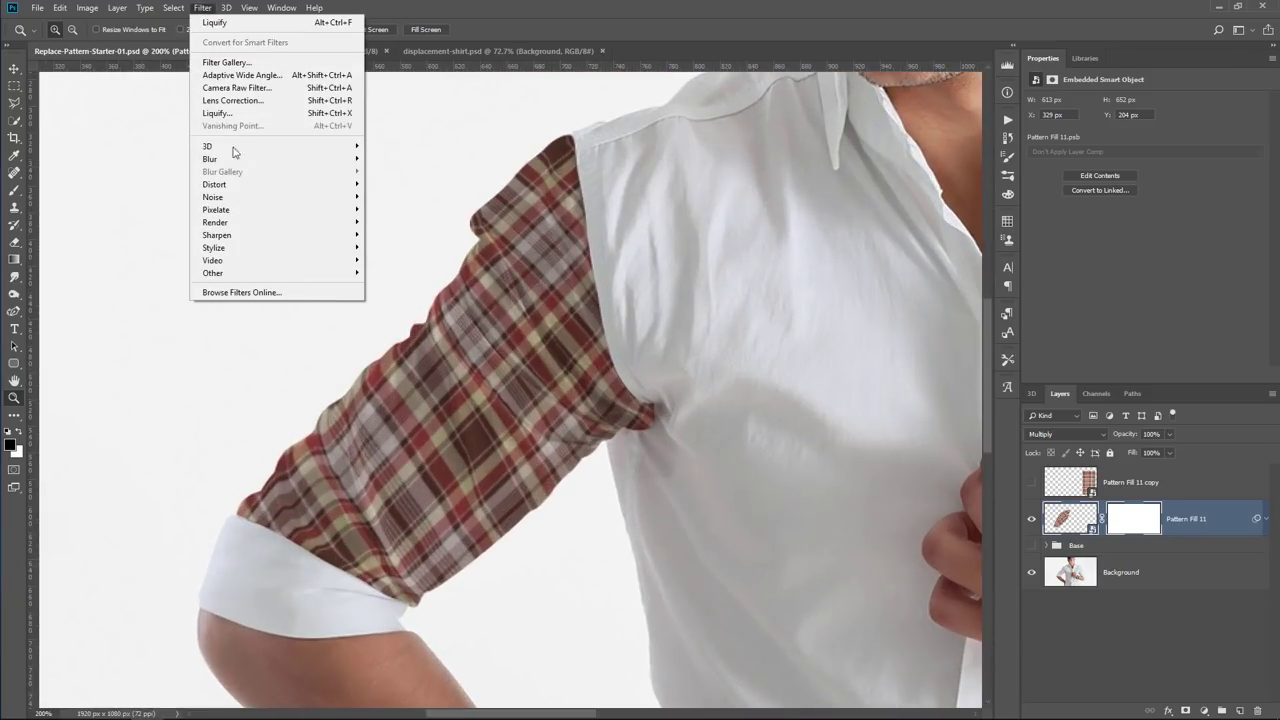
mouse_move(238, 185)
click(386, 186)
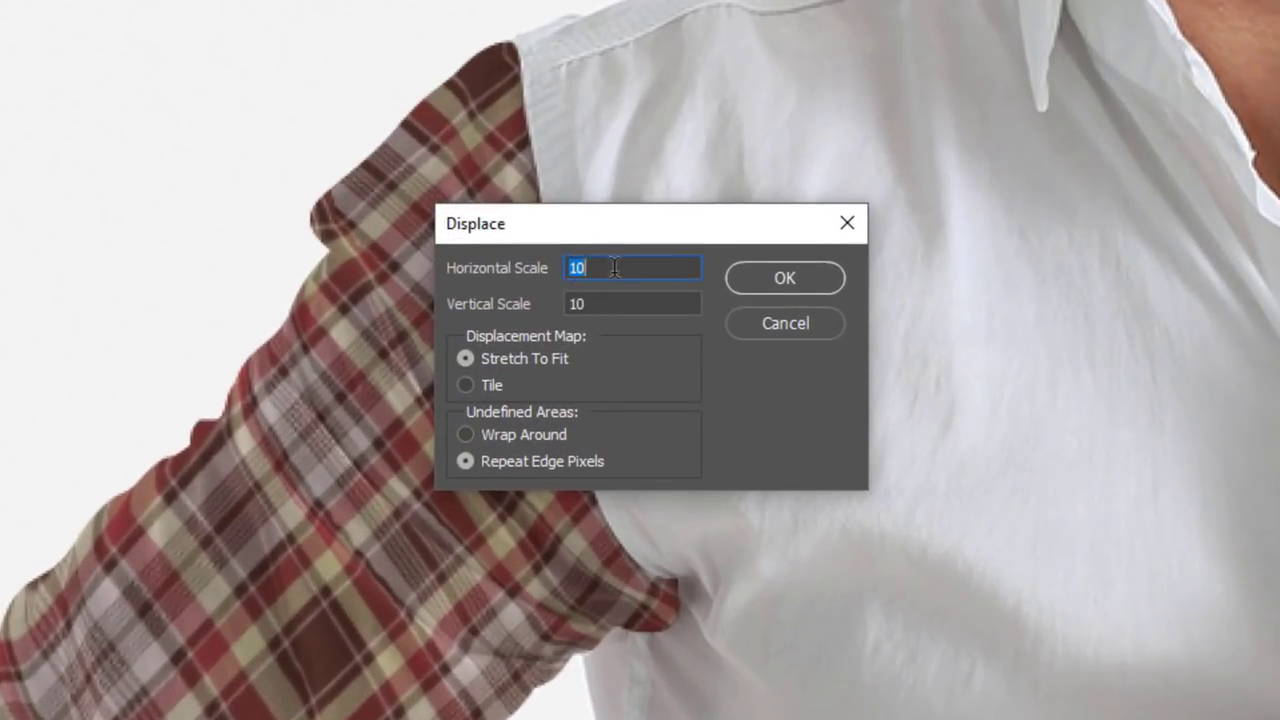
text(5)
key(Tab)
text(5)
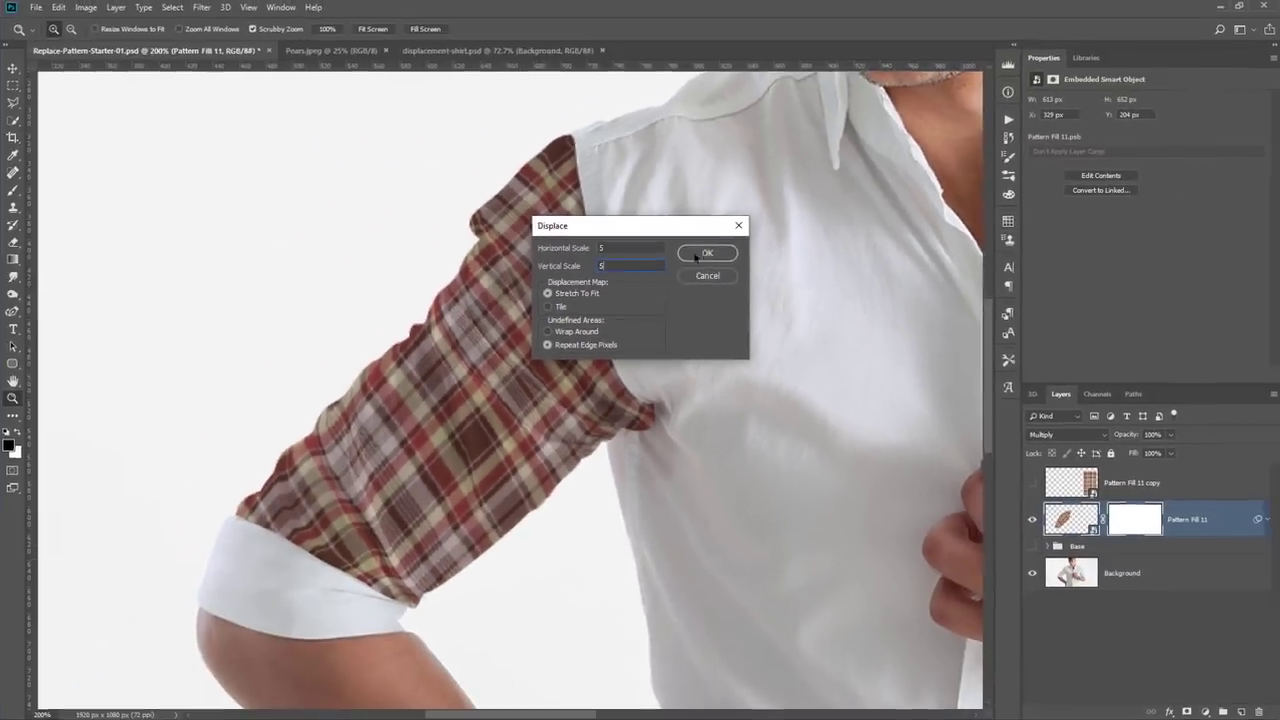
click(785, 278)
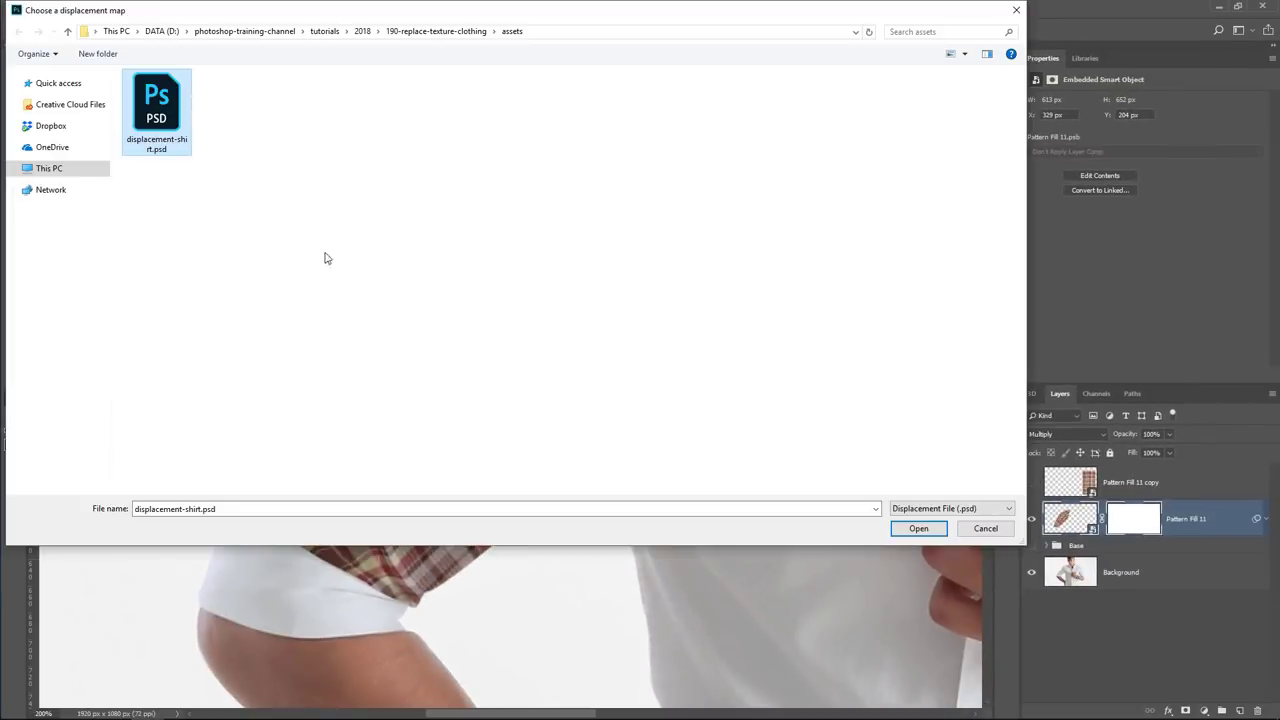
click(918, 530)
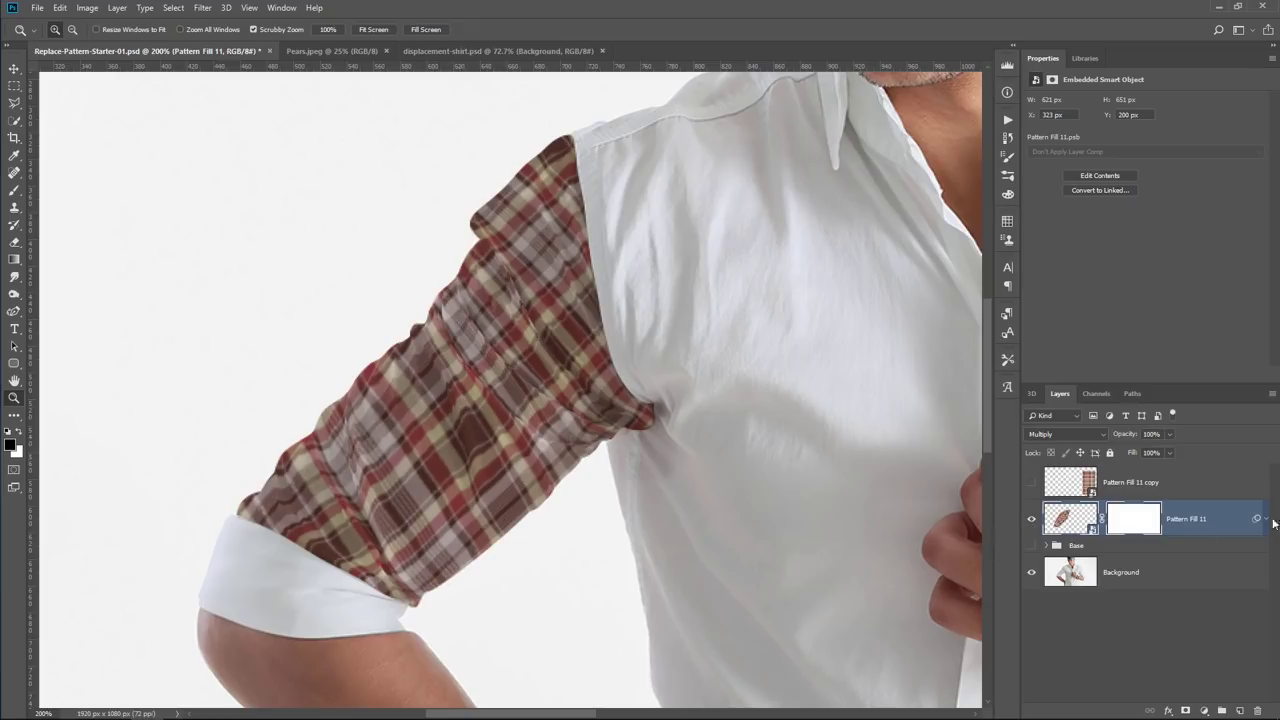
- Edit the Displace smart filter on Pattern Fill 11, setting the horizontal scale to 3 and choosing displacement-shirt.psd as the map again
click(1267, 519)
click(1072, 578)
click(1071, 578)
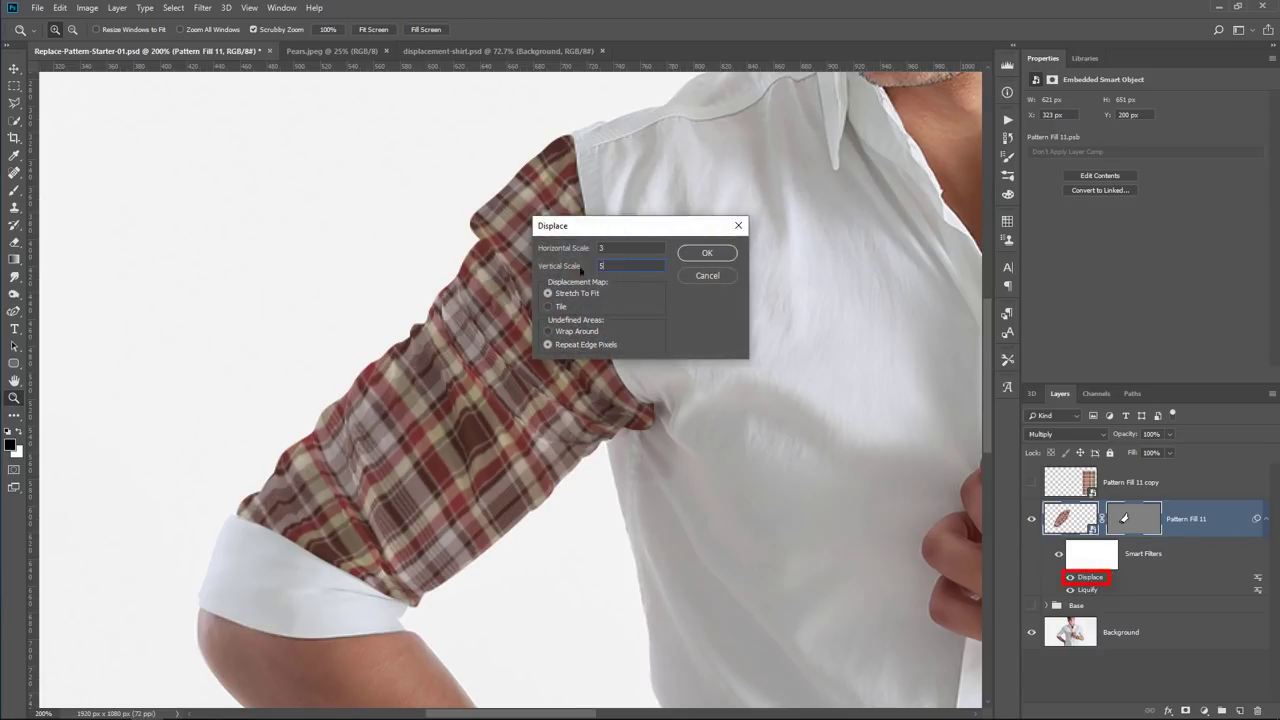
click(705, 255)
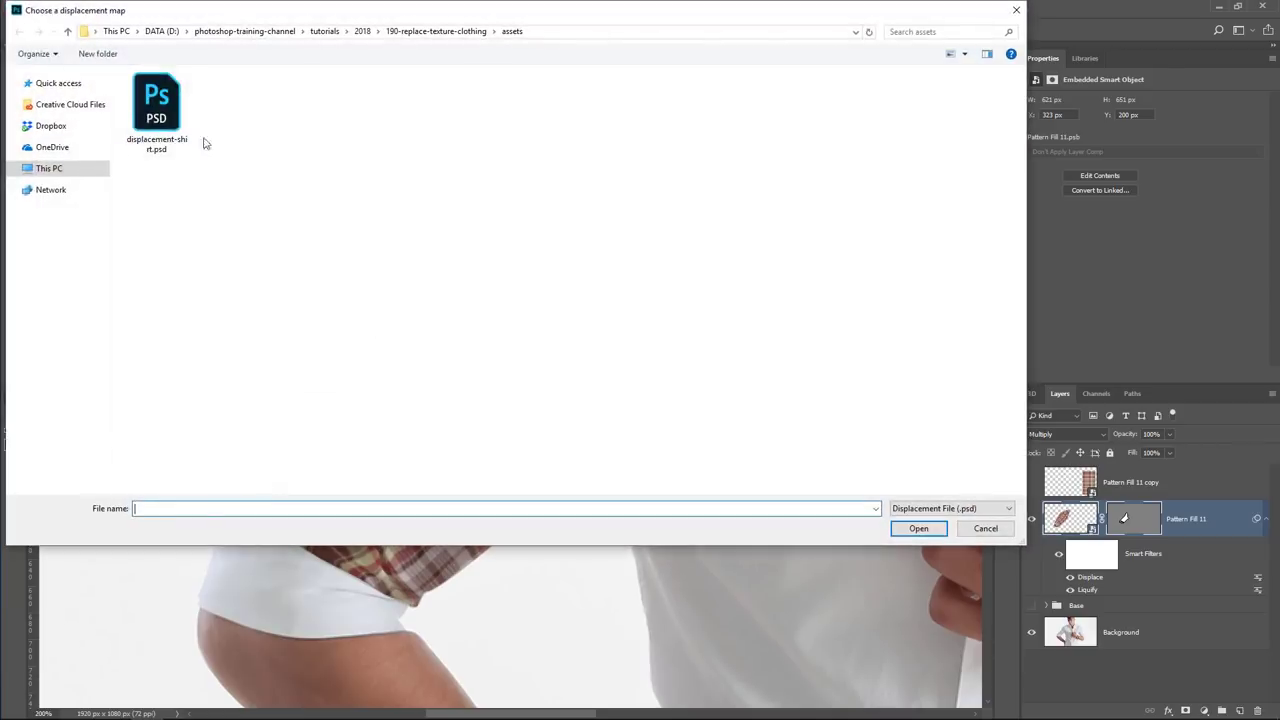
click(153, 121)
double_click(153, 121)
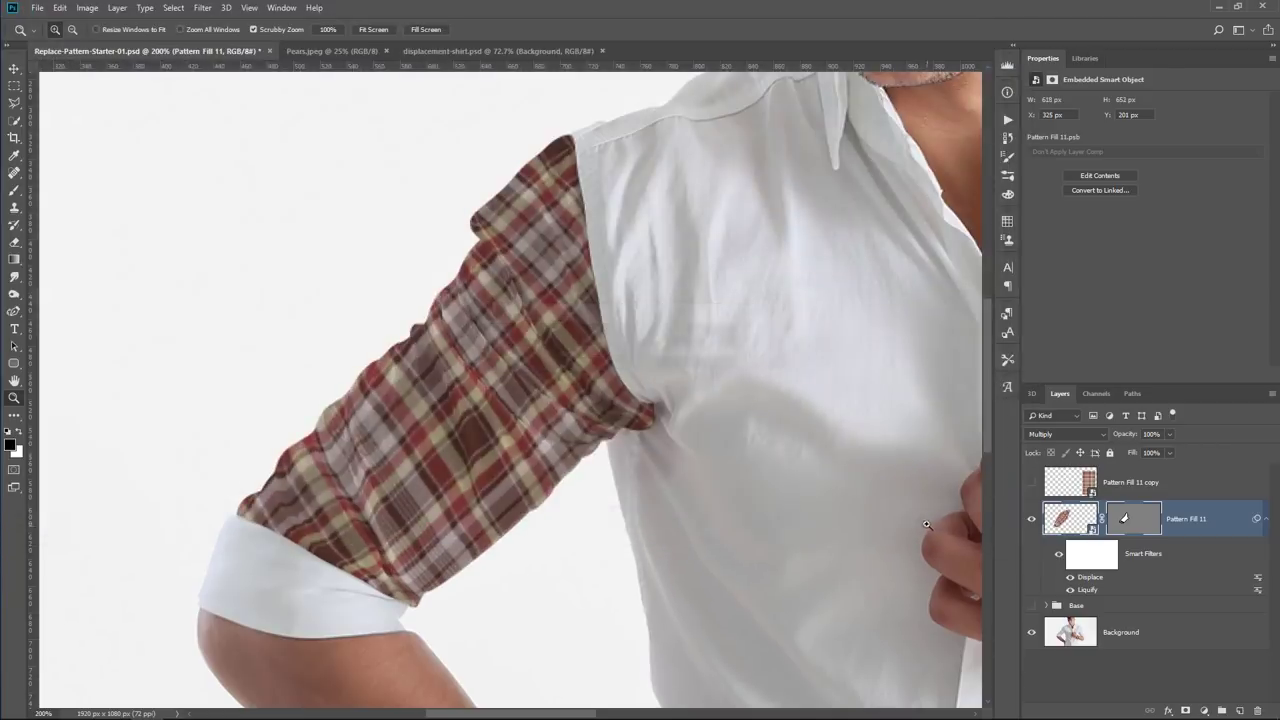
- View the image at 100% and compare the sleeve with and without the Pattern Fill 11 layer
right_click(436, 289)
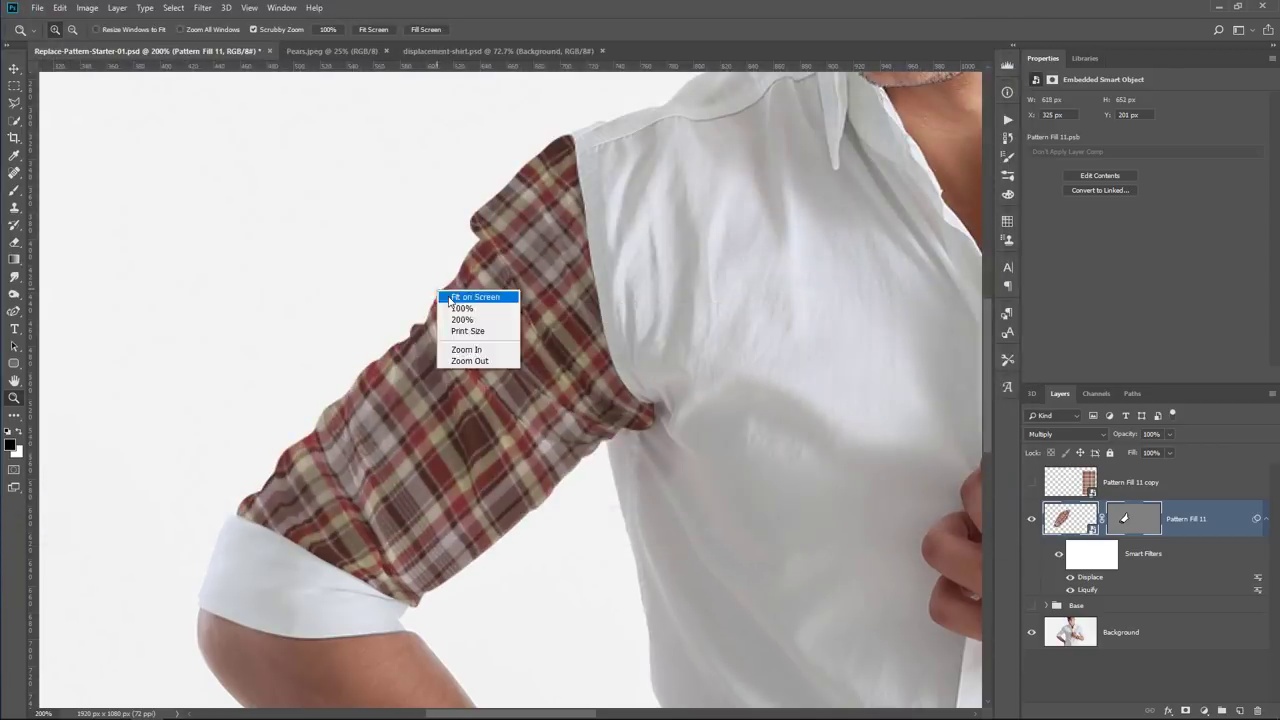
click(455, 315)
click(1031, 520)
click(1031, 520)
click(1031, 520)
click(1031, 520)
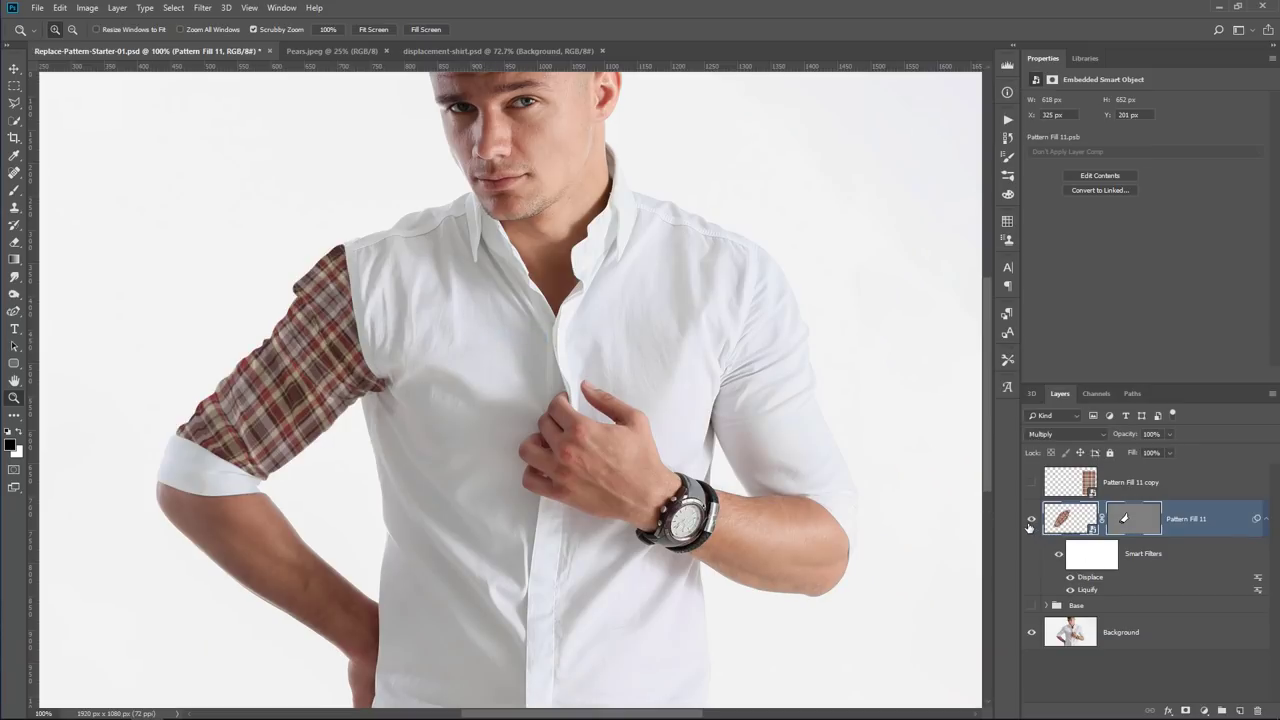
- Open the contents of the Pattern Fill 11 copy smart object and show the red Pattern Fill 2 layer
click(1093, 487)
double_click(1068, 490)
click(1032, 494)
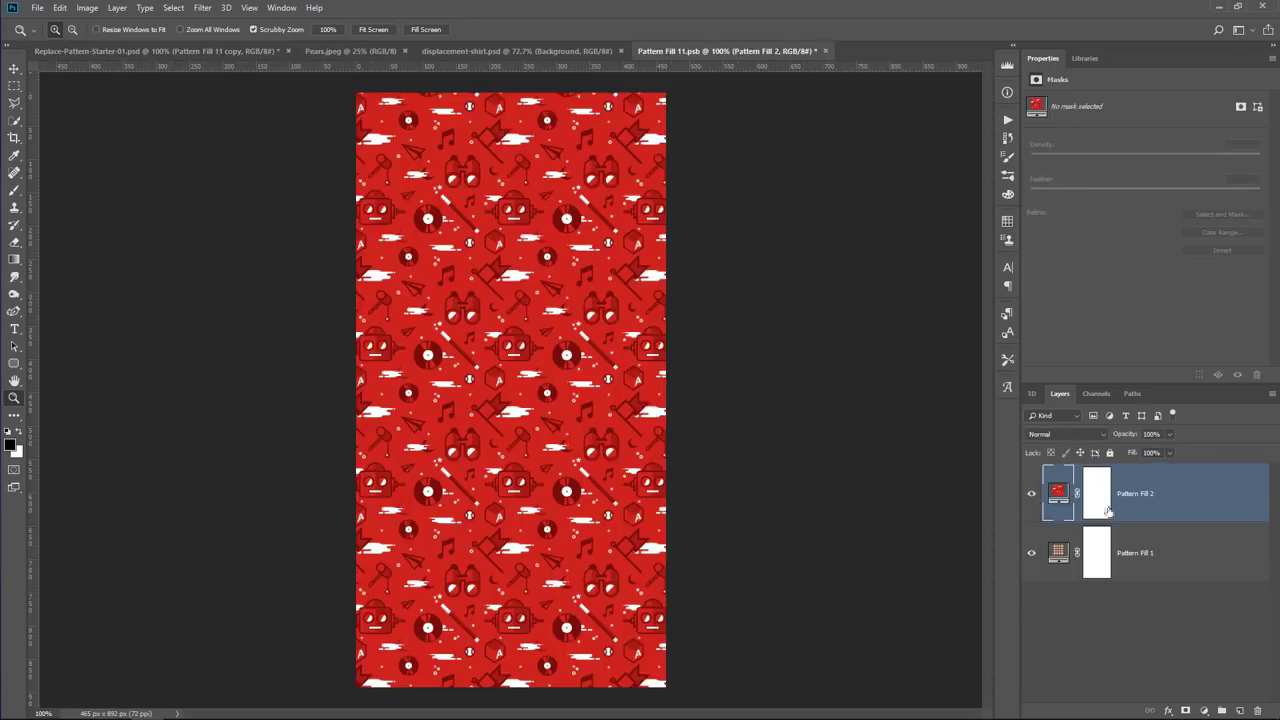
- Save and close the Pattern Fill 11 smart object contents and check the red pattern on the sleeve up close
click(825, 51)
click(579, 272)
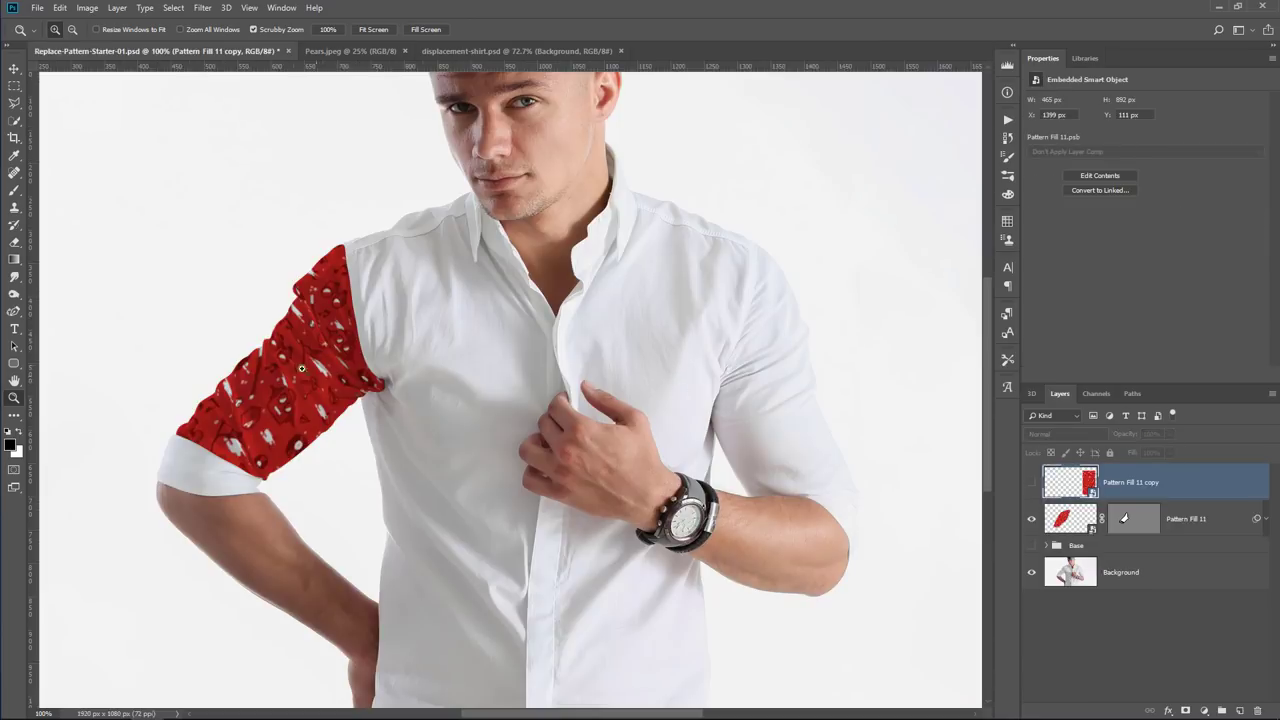
click(290, 385)
click(302, 362)
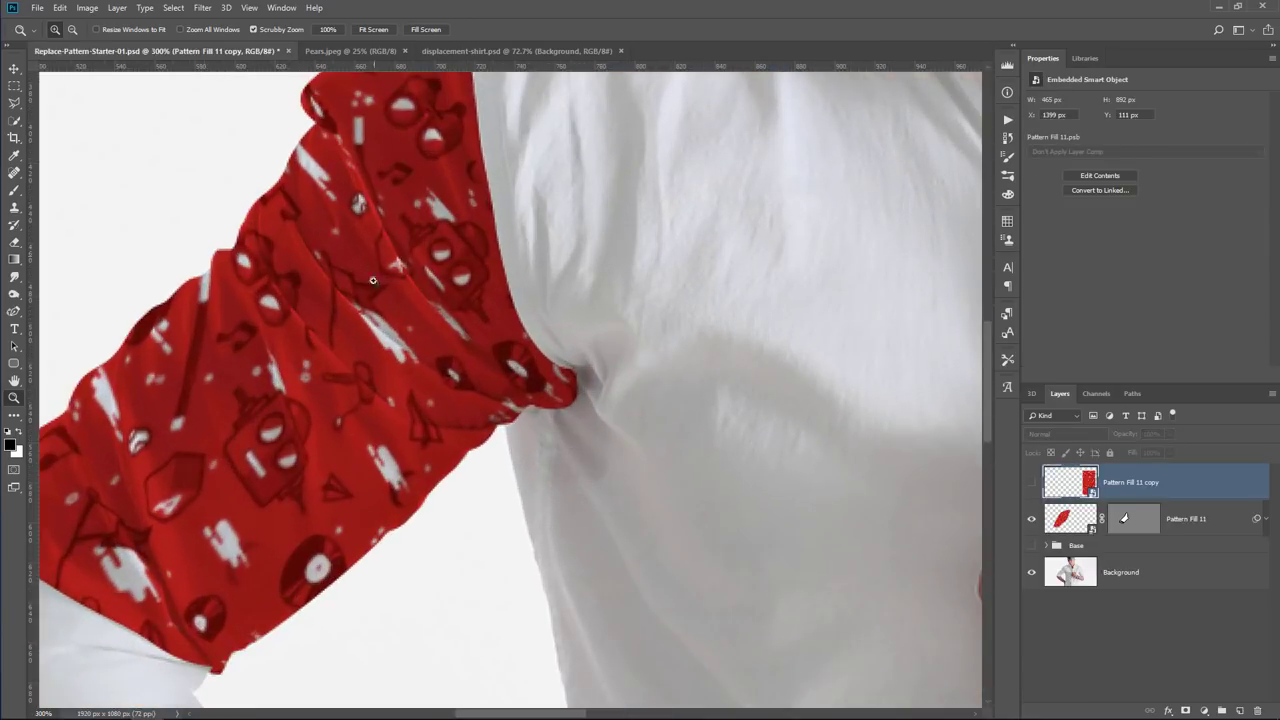
right_click(390, 326)
click(413, 331)
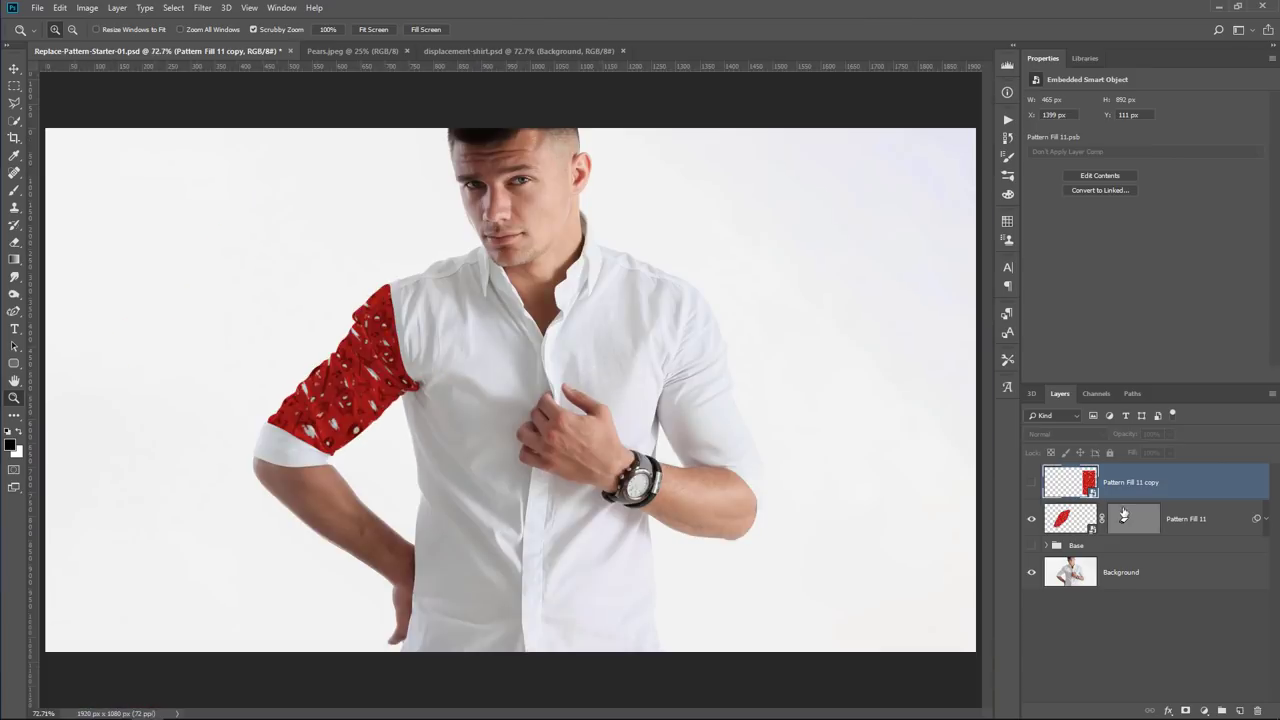
- Create a new layer above Pattern Fill 11, clip it to that layer and rename it Dodge and Burn
click(1166, 518)
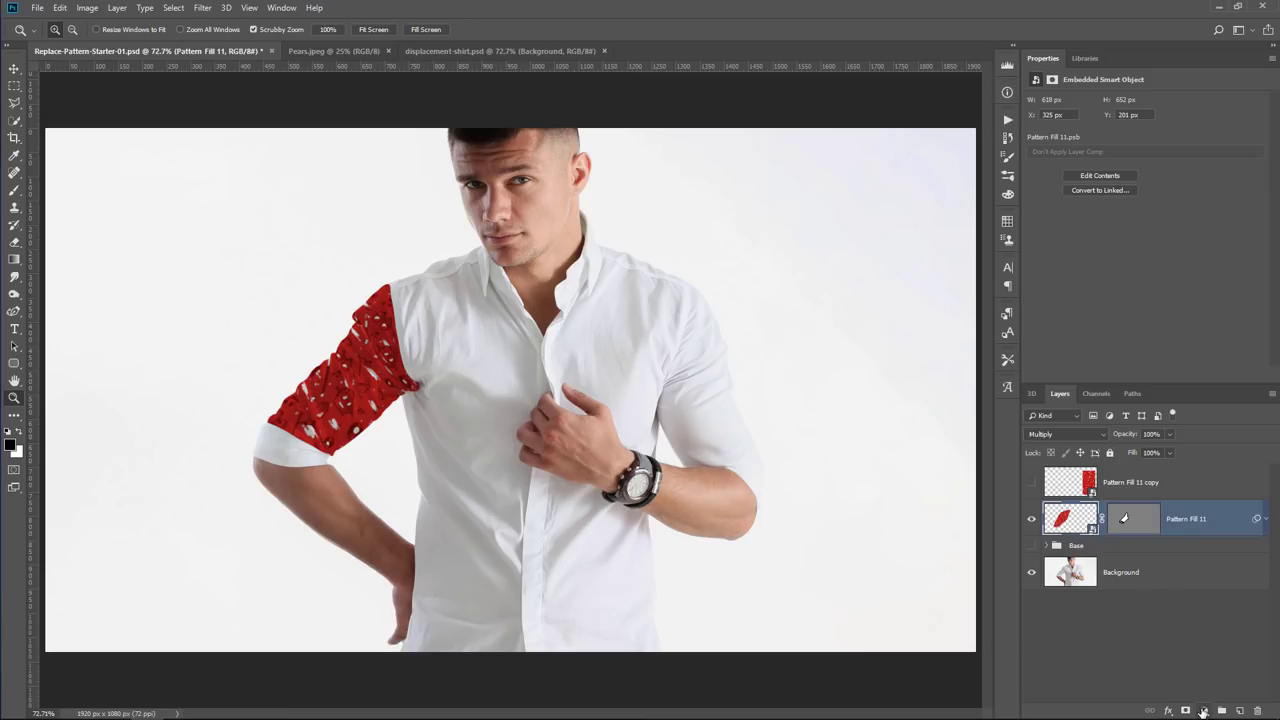
click(1240, 710)
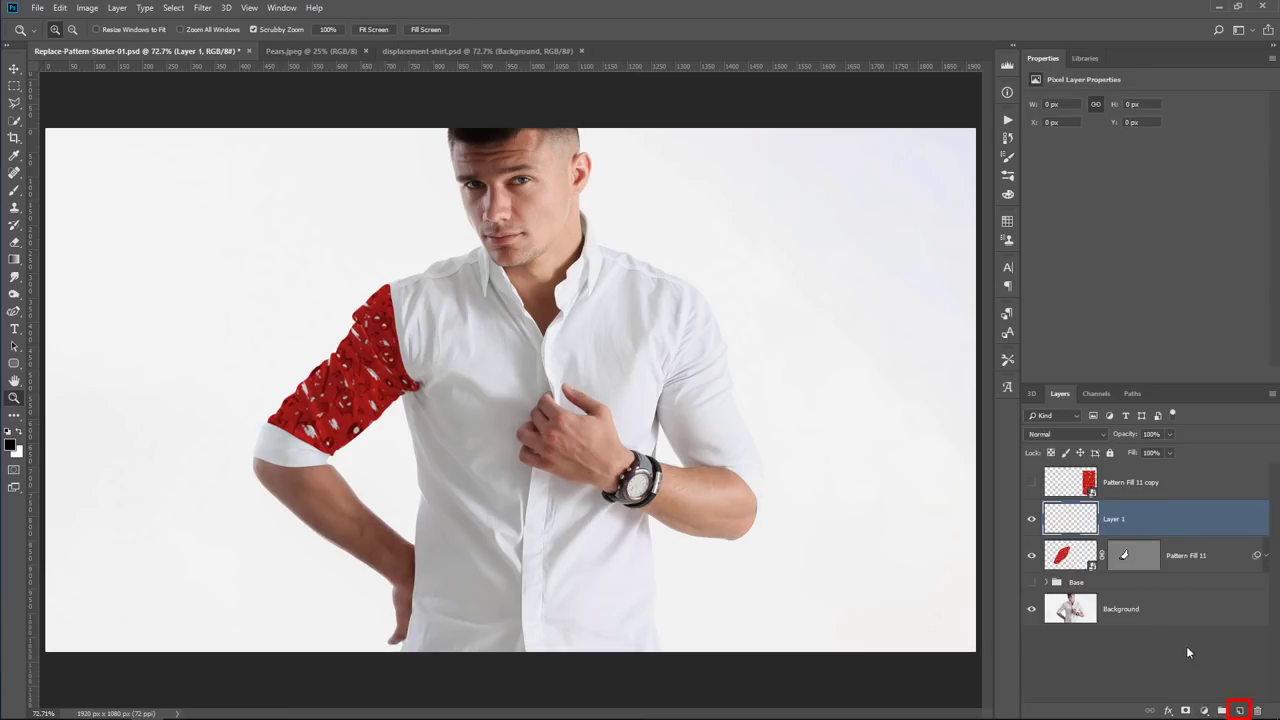
key(ctrl+alt+g)
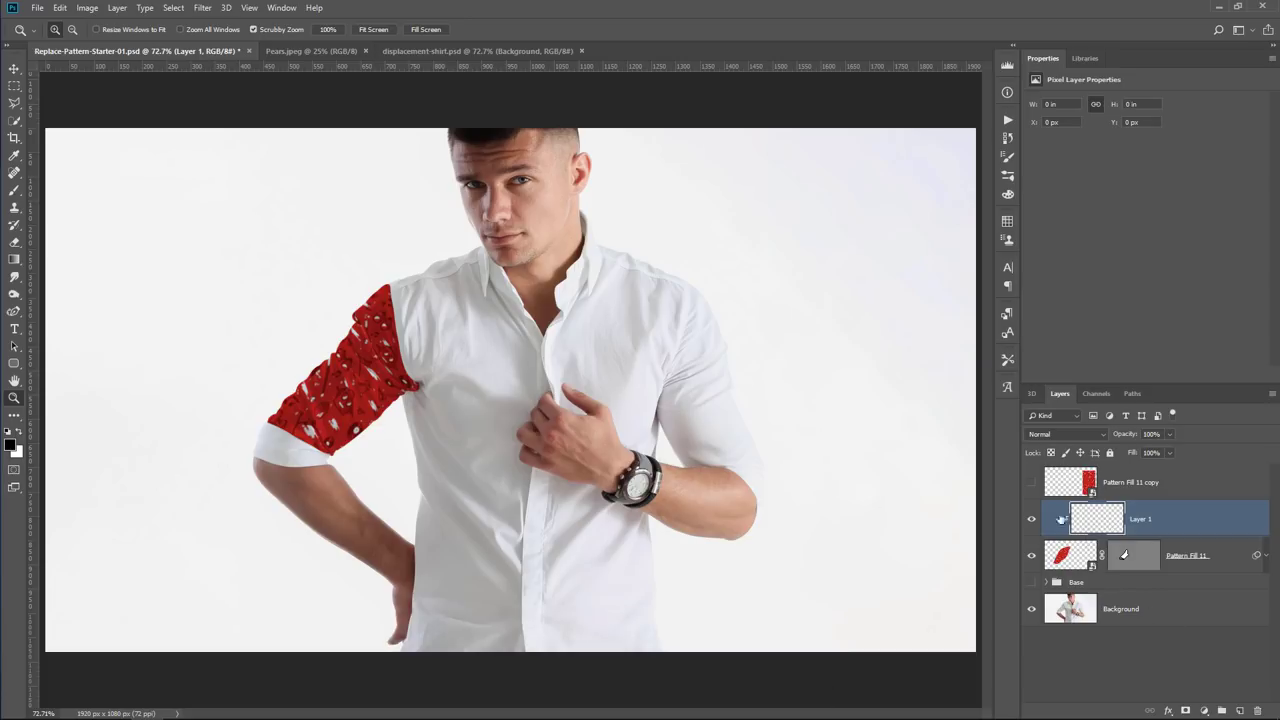
click(1032, 558)
click(1032, 557)
double_click(1141, 519)
key(Return)
- Fill the Dodge and Burn layer with neutral gray and set its blend mode to Soft Light
key(shift+BackSpace)
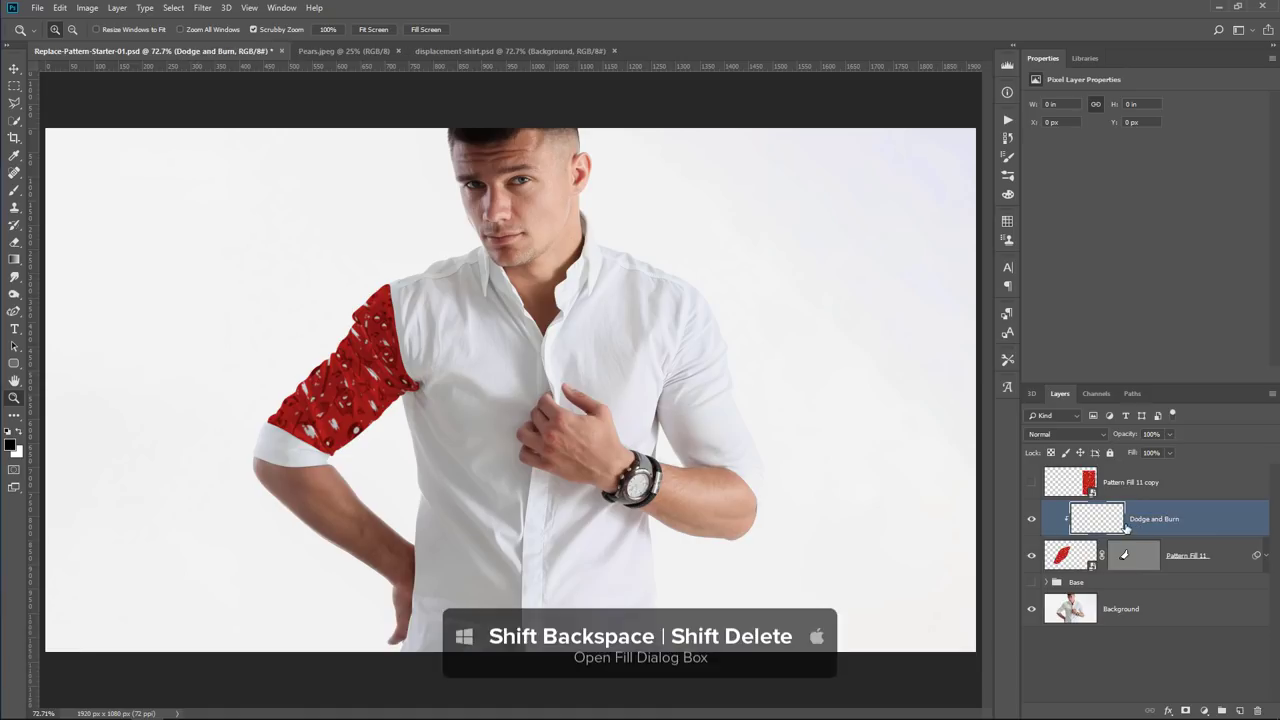
drag(460, 118, 814, 140)
click(902, 157)
key(z)
click(1074, 433)
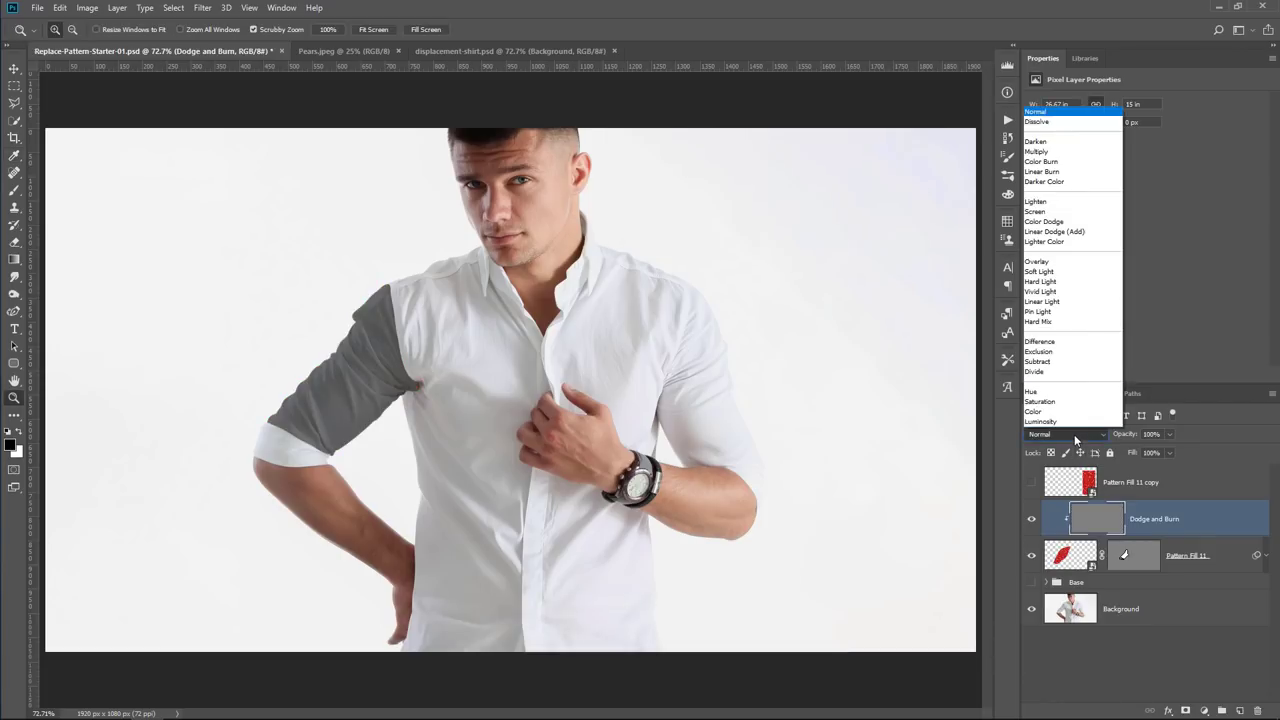
click(1074, 272)
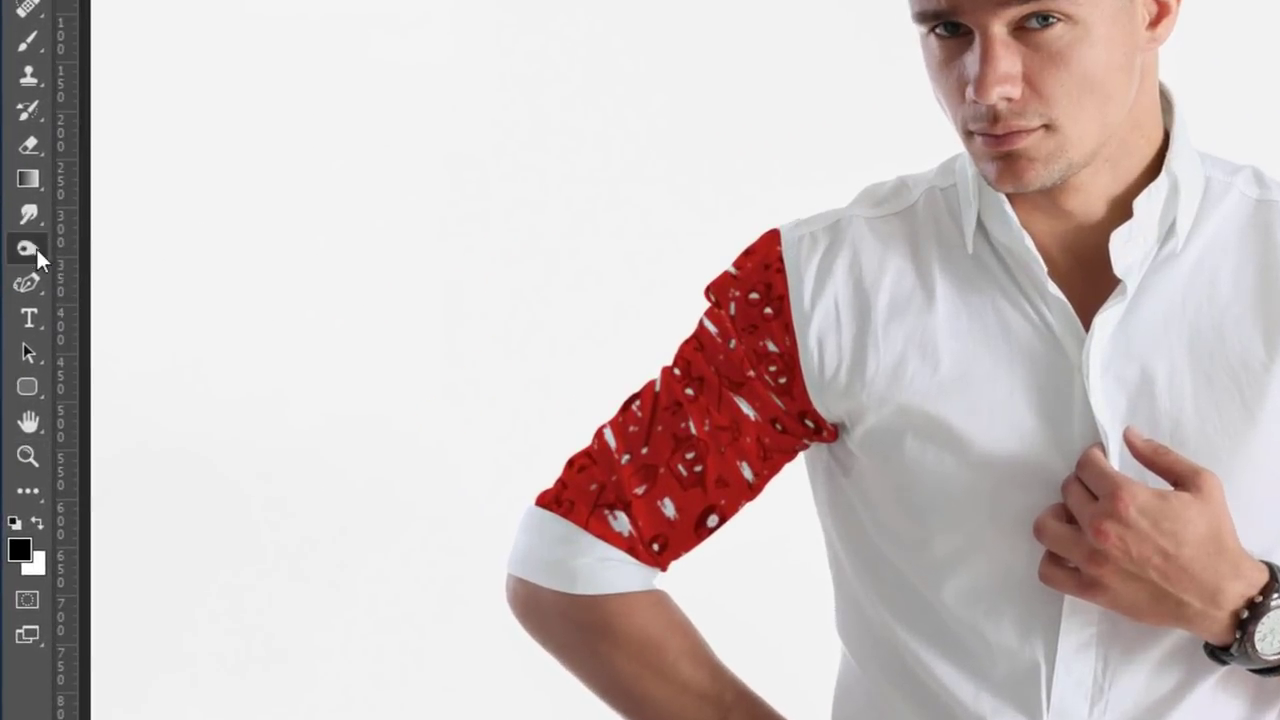
- Darken the inner side of the red sleeve with the Burn tool at brush size 200, Midtones range and 50% exposure
mouse_move(24, 260)
mouse_down()
mouse_move(90, 260)
mouse_move(120, 278)
mouse_move(146, 253)
mouse_move(149, 269)
mouse_up()
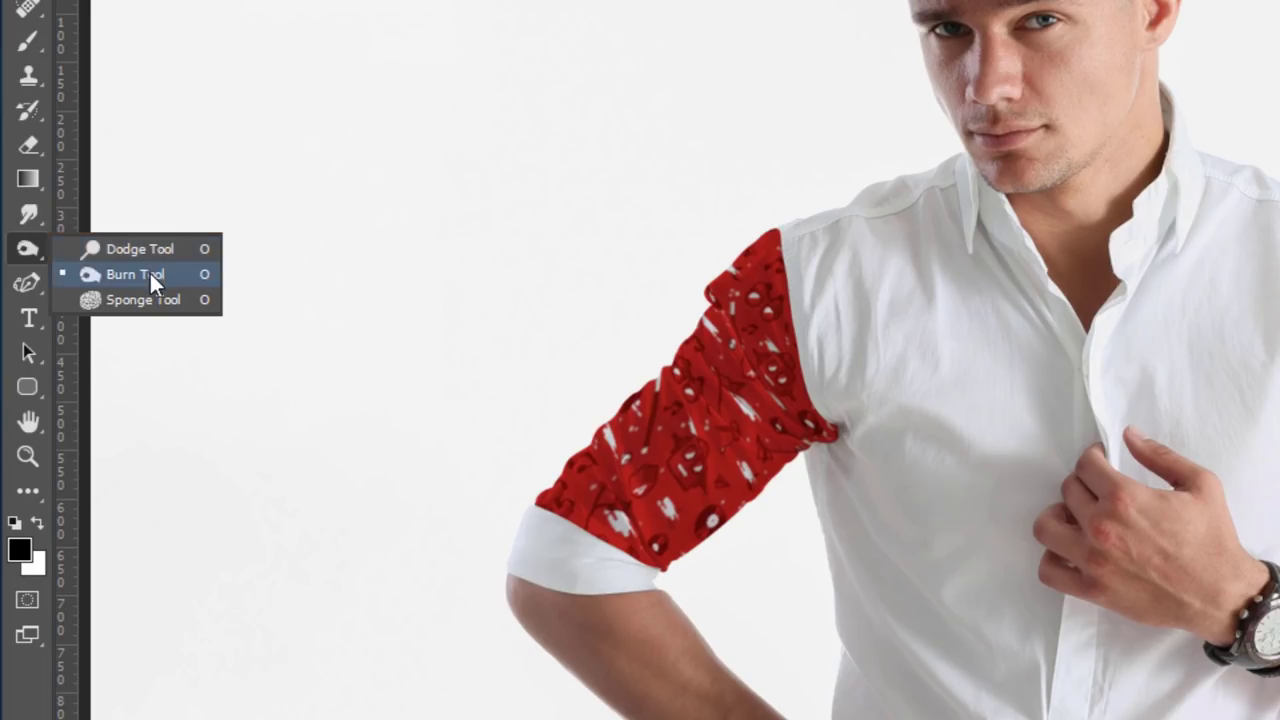
drag(149, 270, 149, 272)
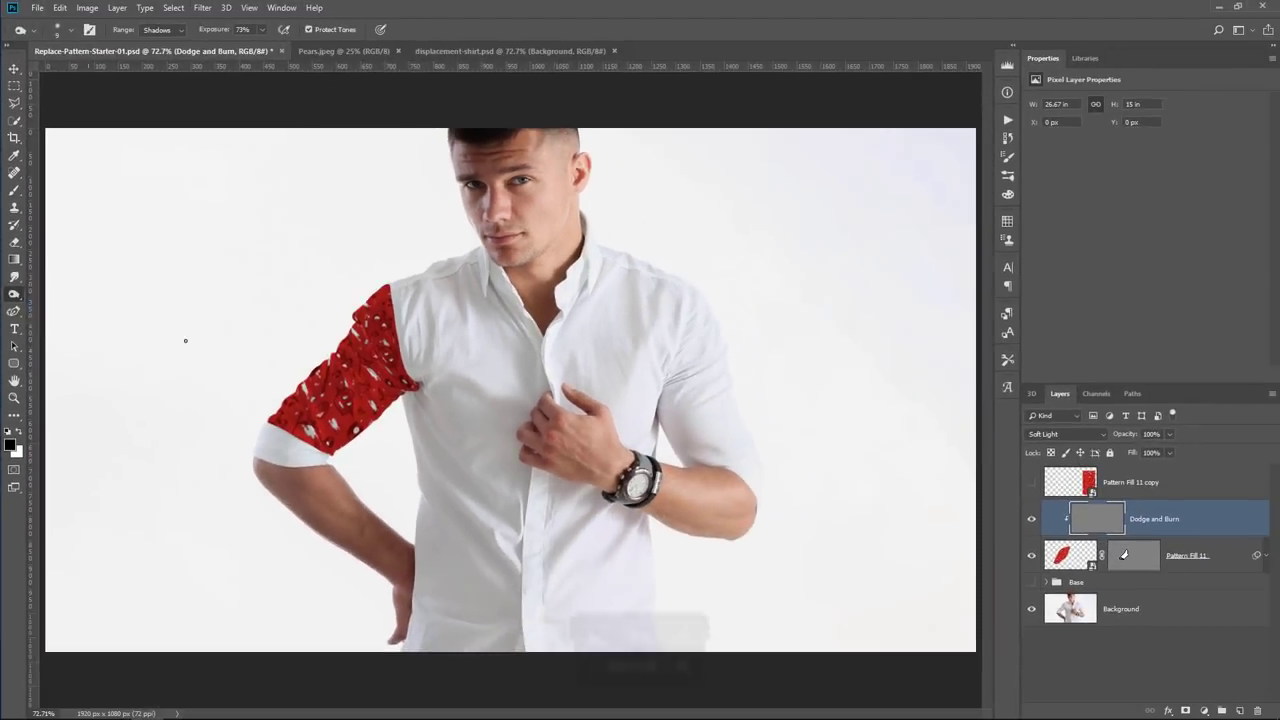
key(])
key(])
key(])
key(])
key(])
key(])
key(])
key(])
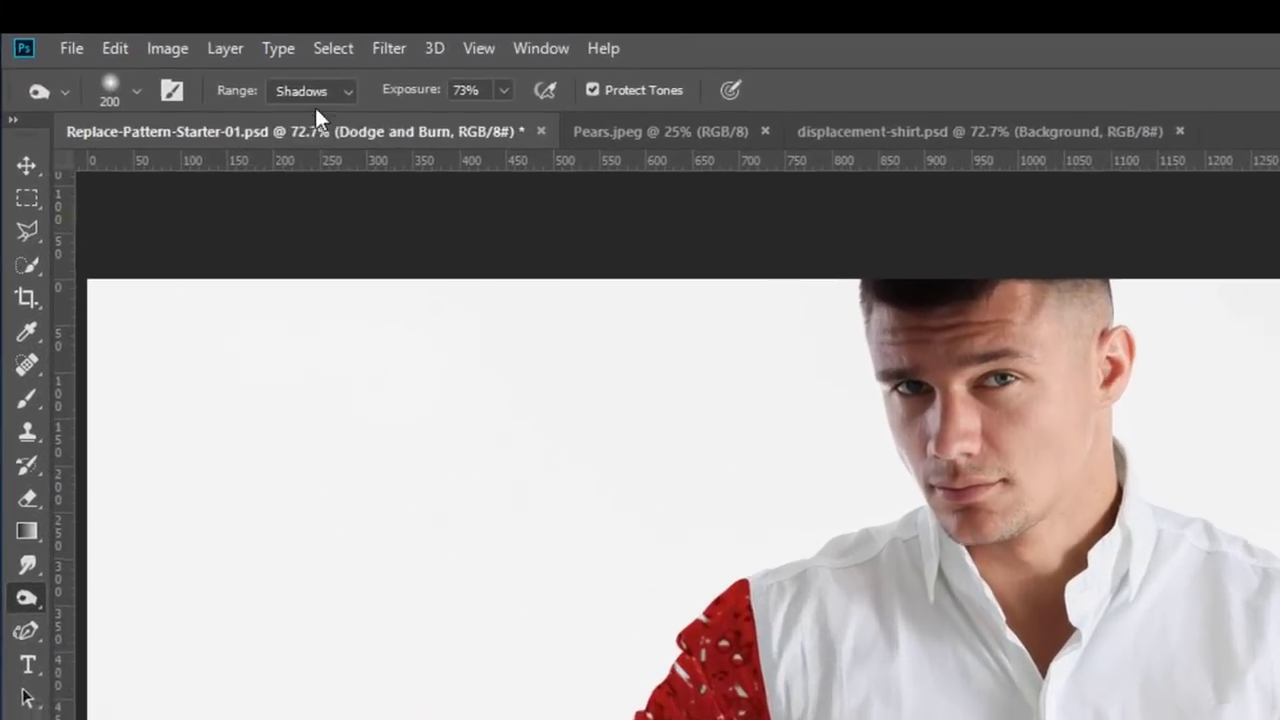
click(160, 30)
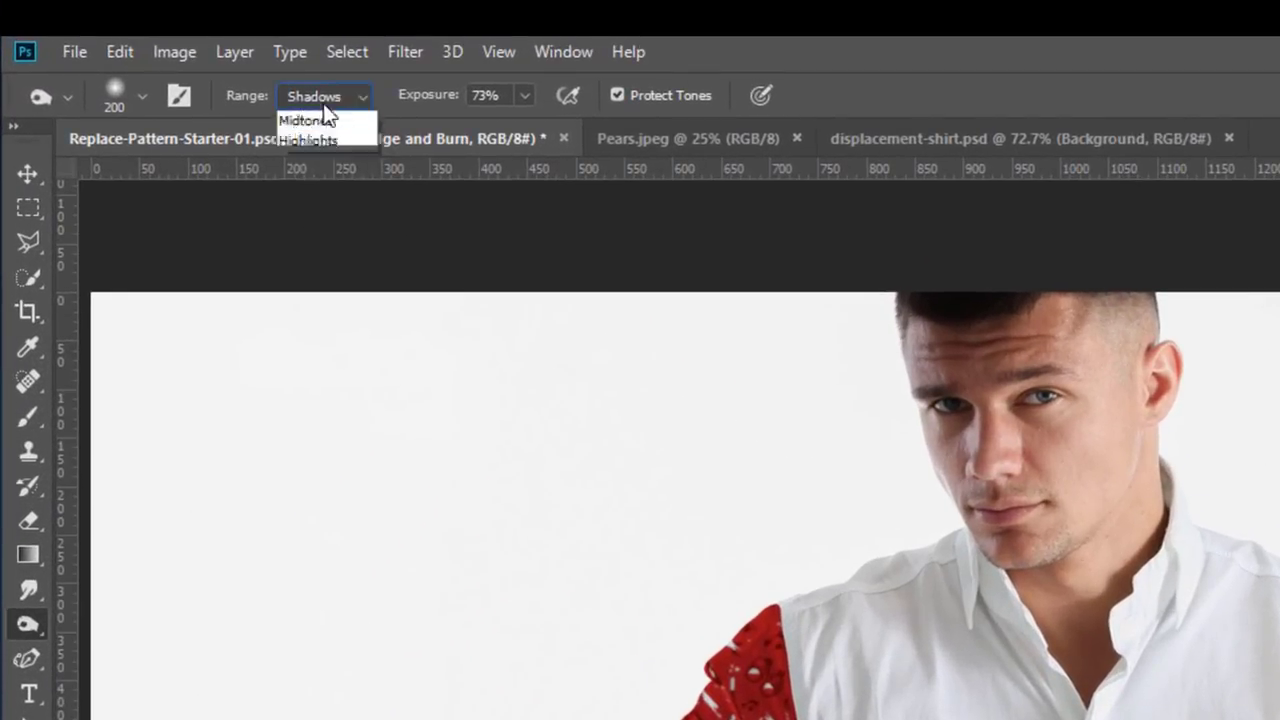
click(320, 142)
drag(450, 97, 410, 108)
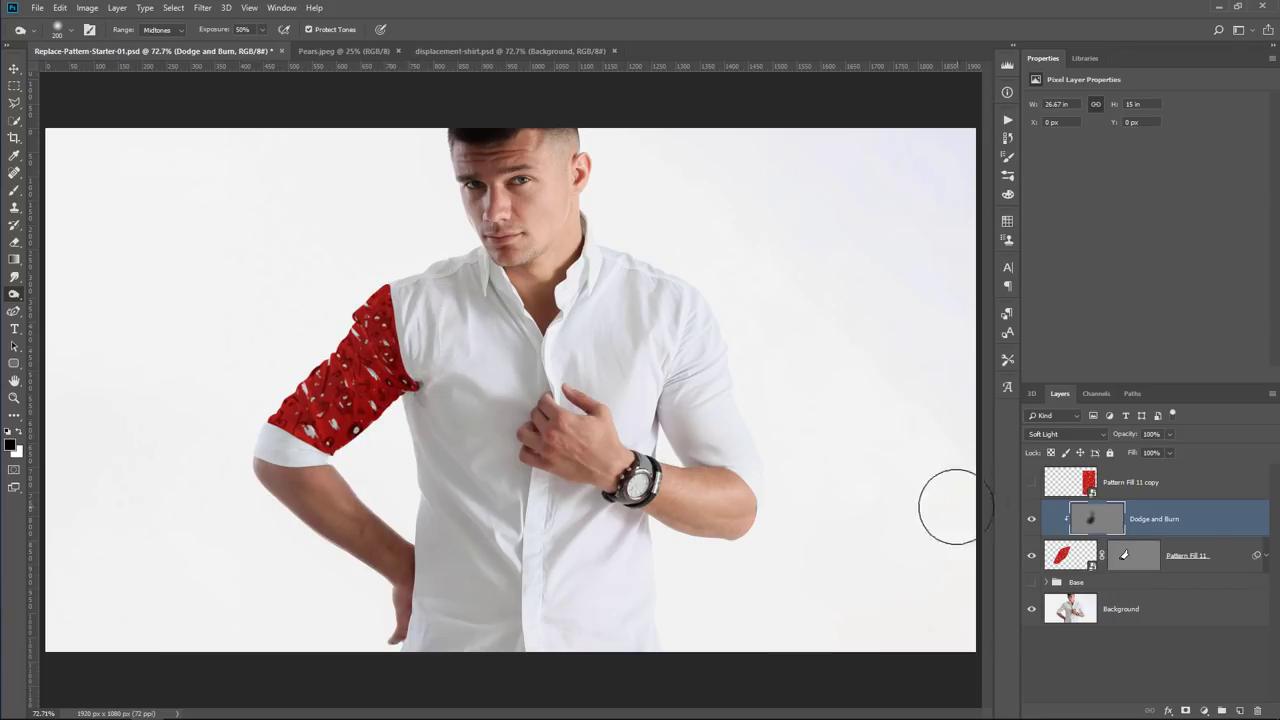
click(1032, 522)
click(1032, 522)
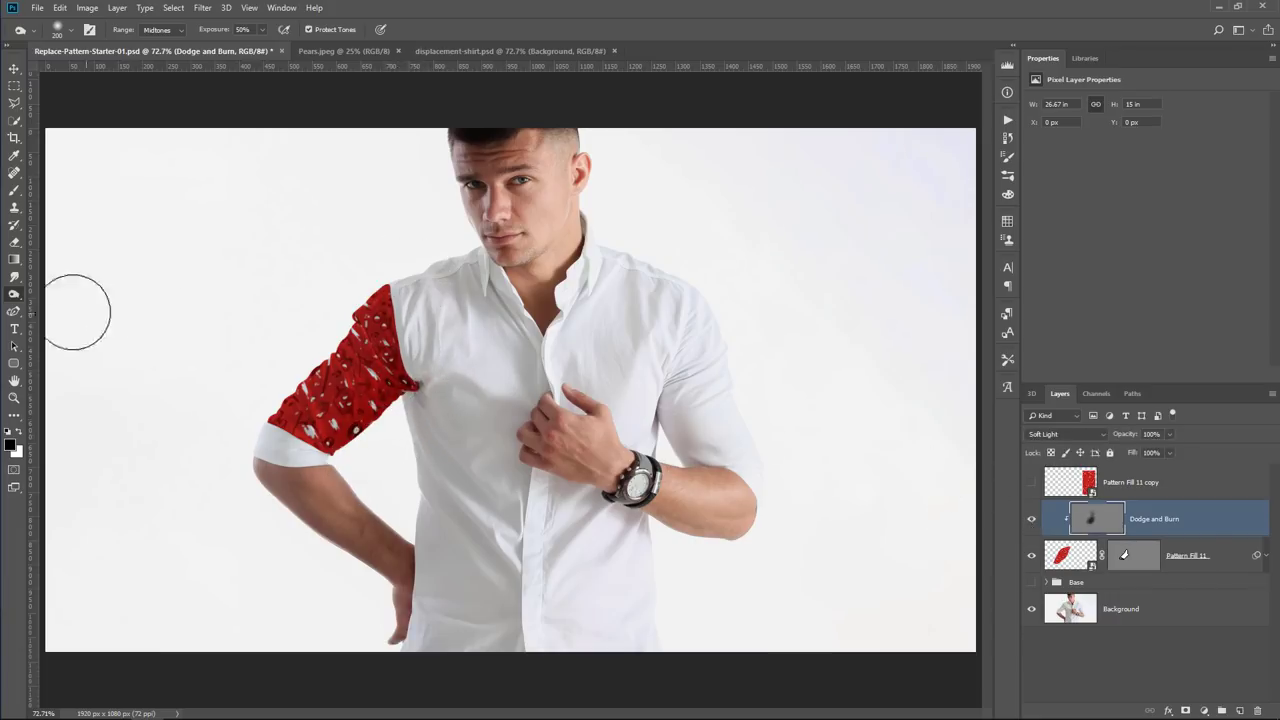
- Lighten the outer side of the sleeve with the Dodge tool at brush size 175 and Midtones range, and compare the effect
right_click(22, 298)
click(67, 307)
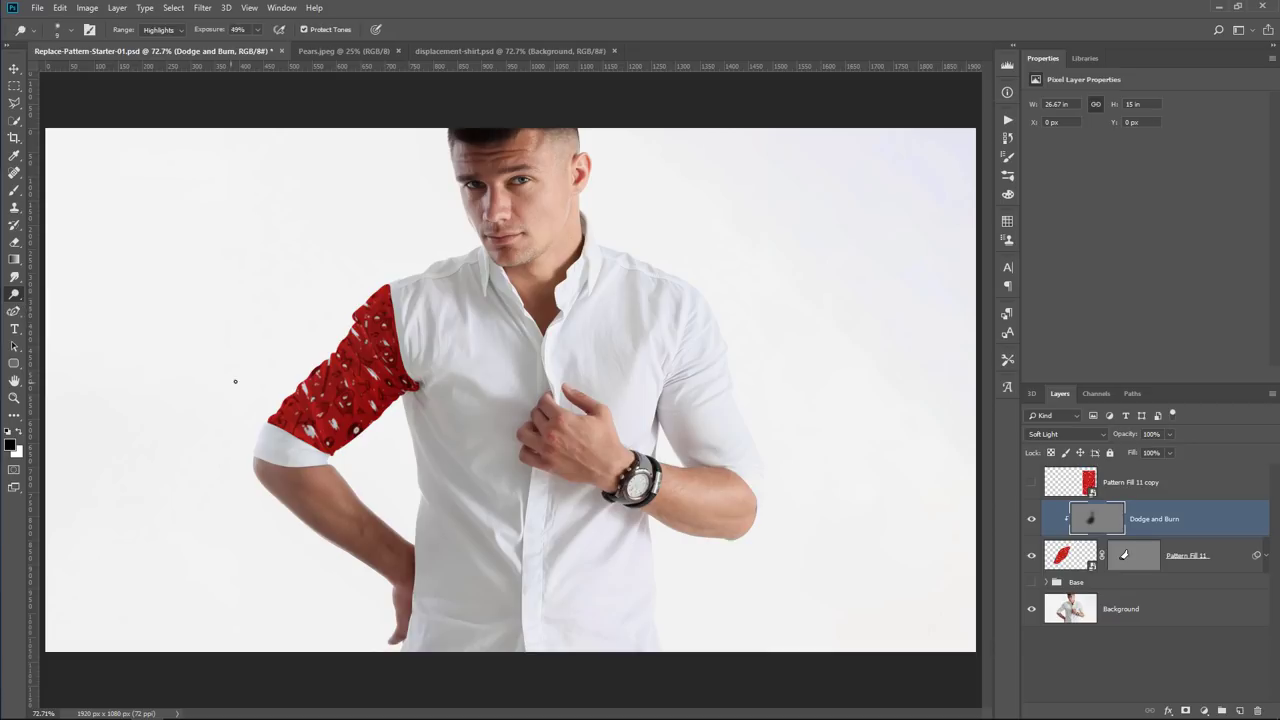
click(160, 29)
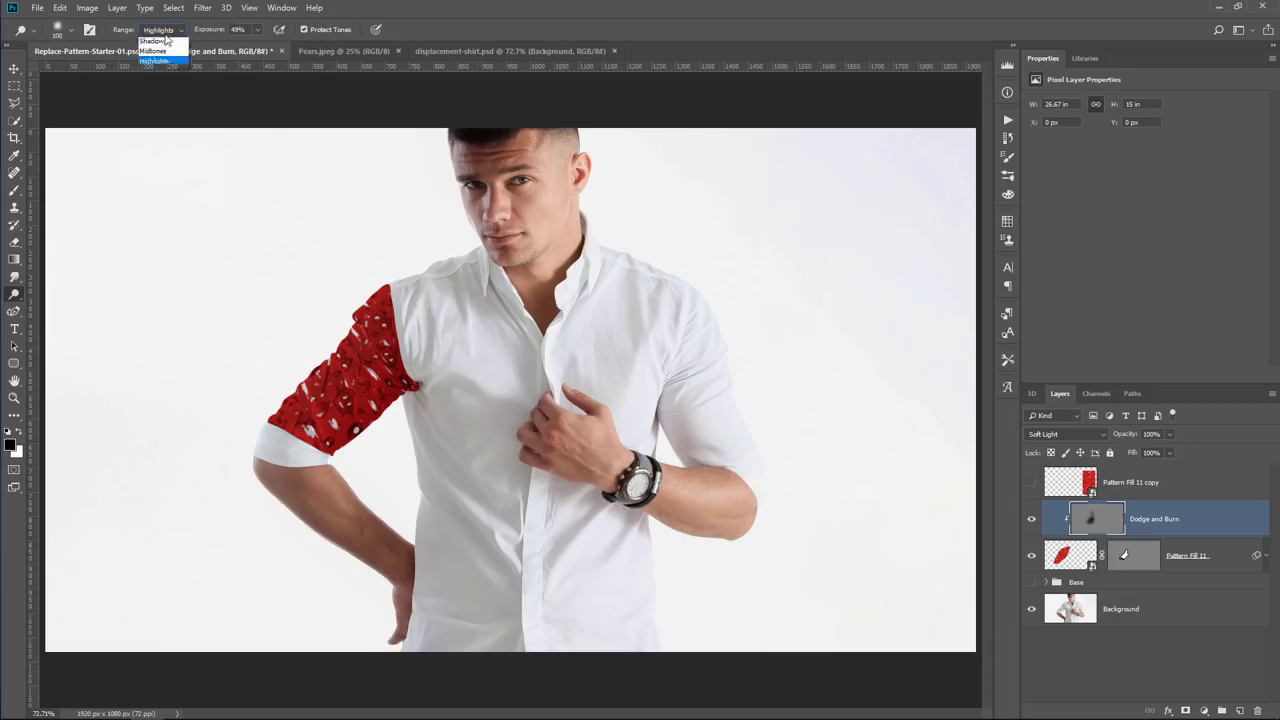
click(160, 53)
key(bracketright)
key(bracketright)
key(bracketright)
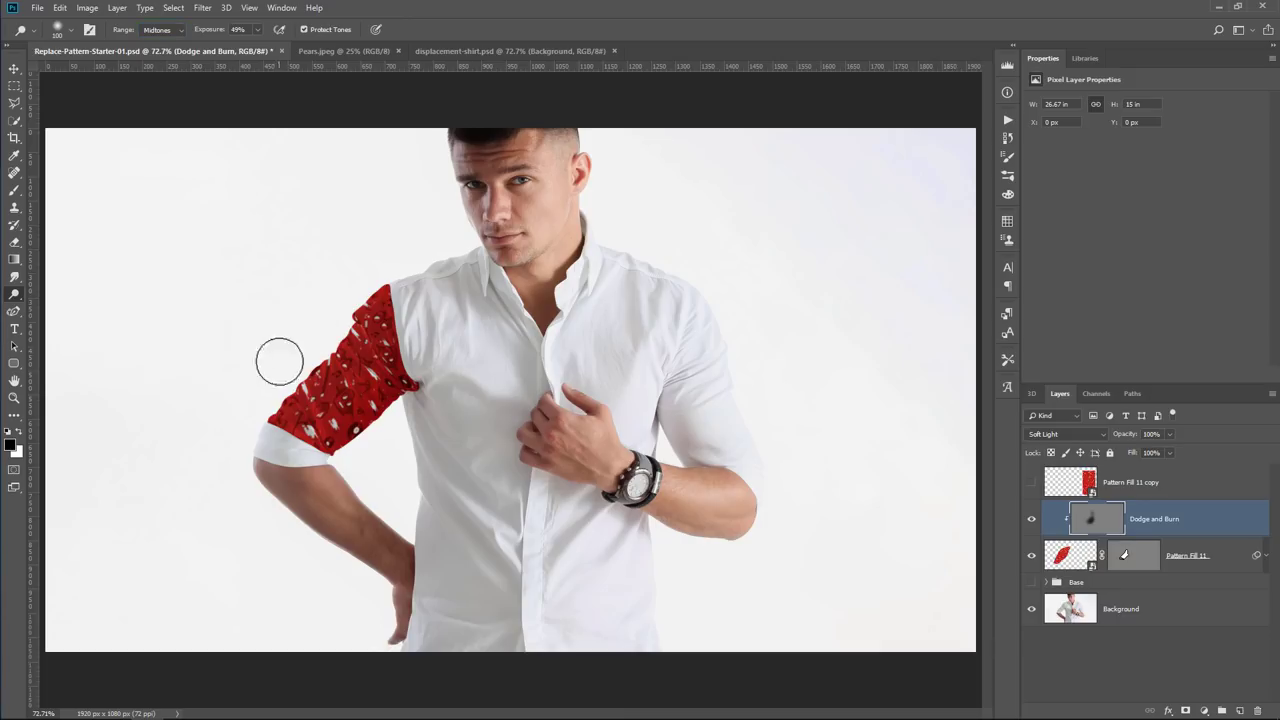
mouse_move(262, 398)
mouse_down()
mouse_move(286, 366)
mouse_move(309, 349)
mouse_move(266, 383)
mouse_move(332, 343)
mouse_move(343, 286)
mouse_move(354, 286)
mouse_move(261, 405)
mouse_up()
click(1031, 519)
click(1031, 519)
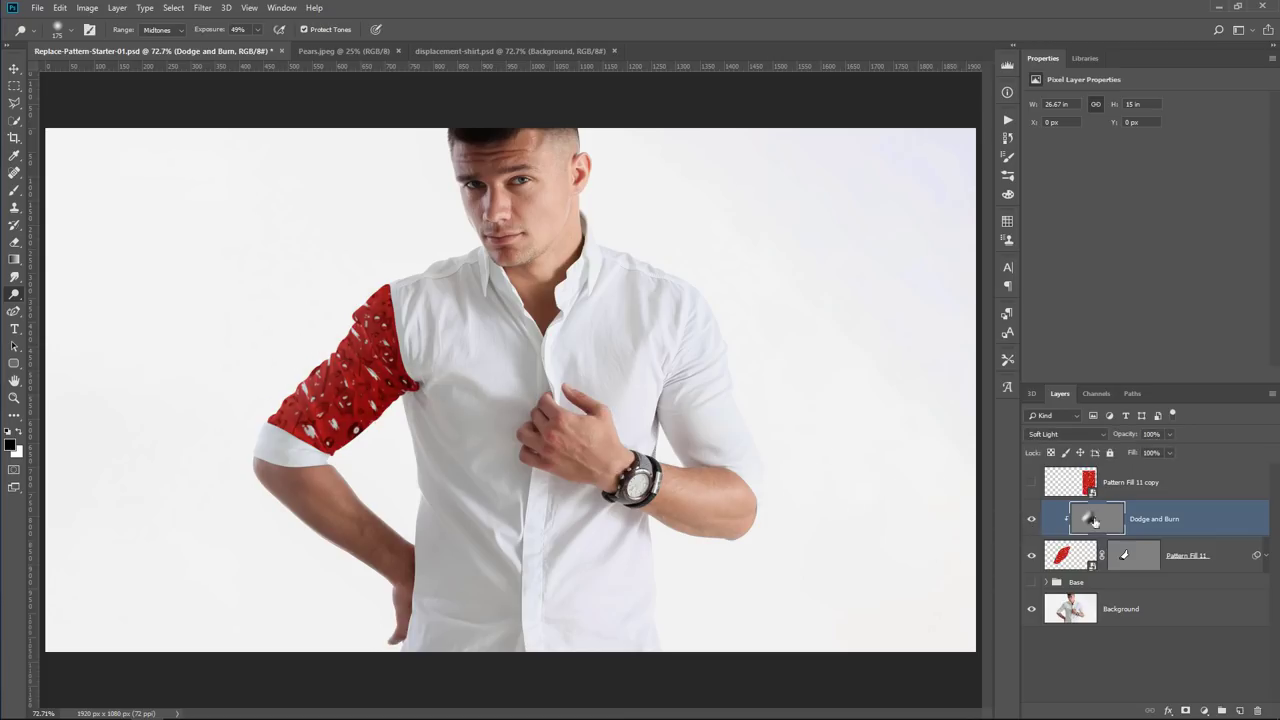
- Hide the Pattern Fill 11 layer to expose the original sleeve folds at 300% and target the Dodge and Burn layer for dodging
click(1071, 562)
click(1031, 555)
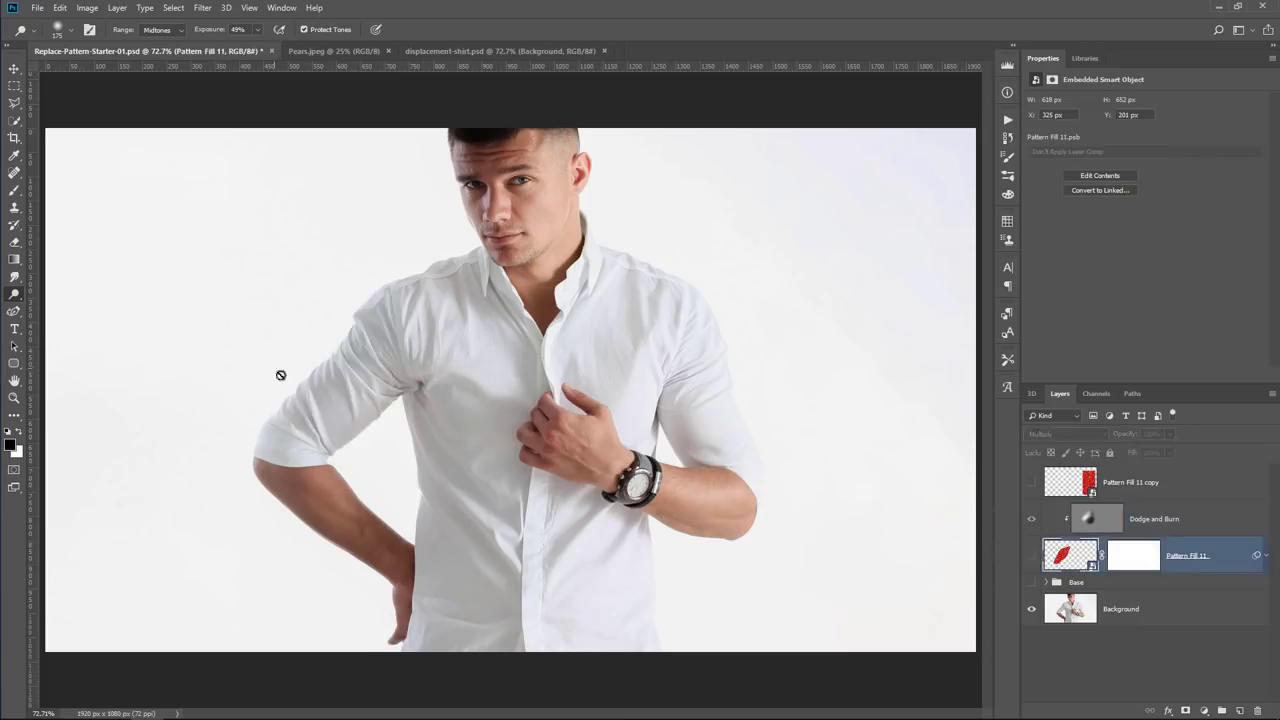
key(z)
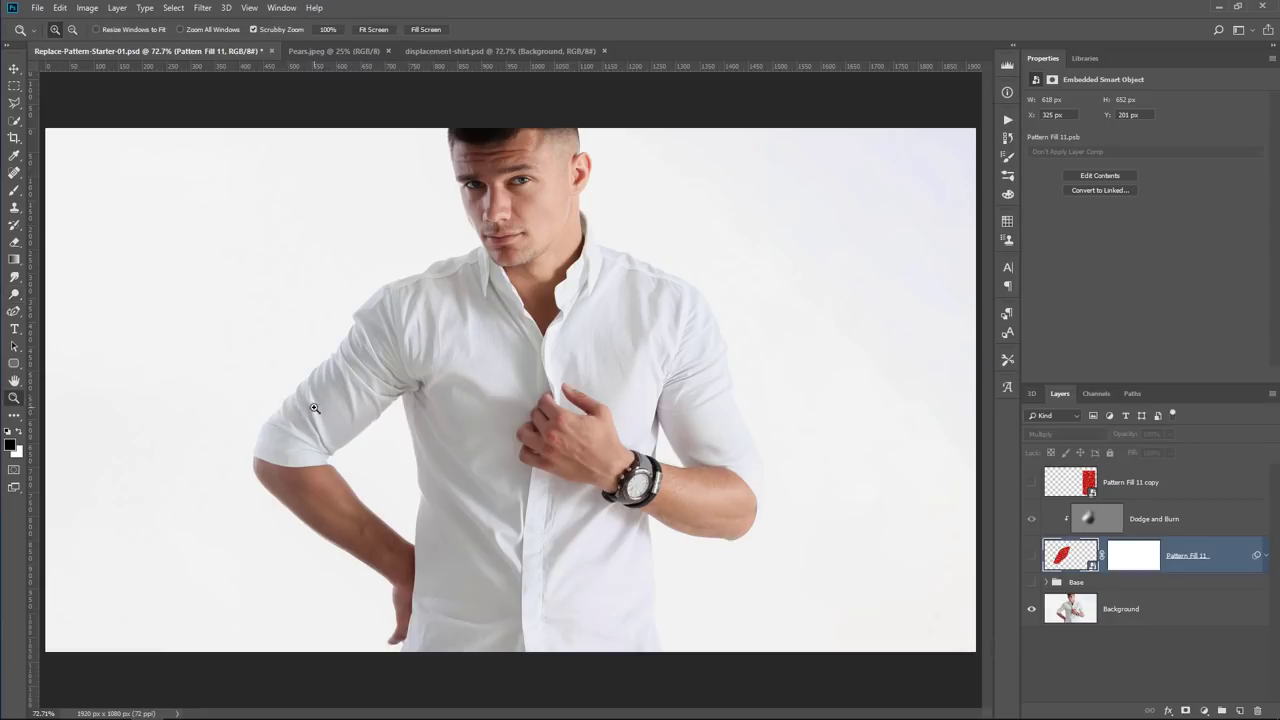
click(313, 408)
click(311, 409)
click(309, 409)
click(14, 293)
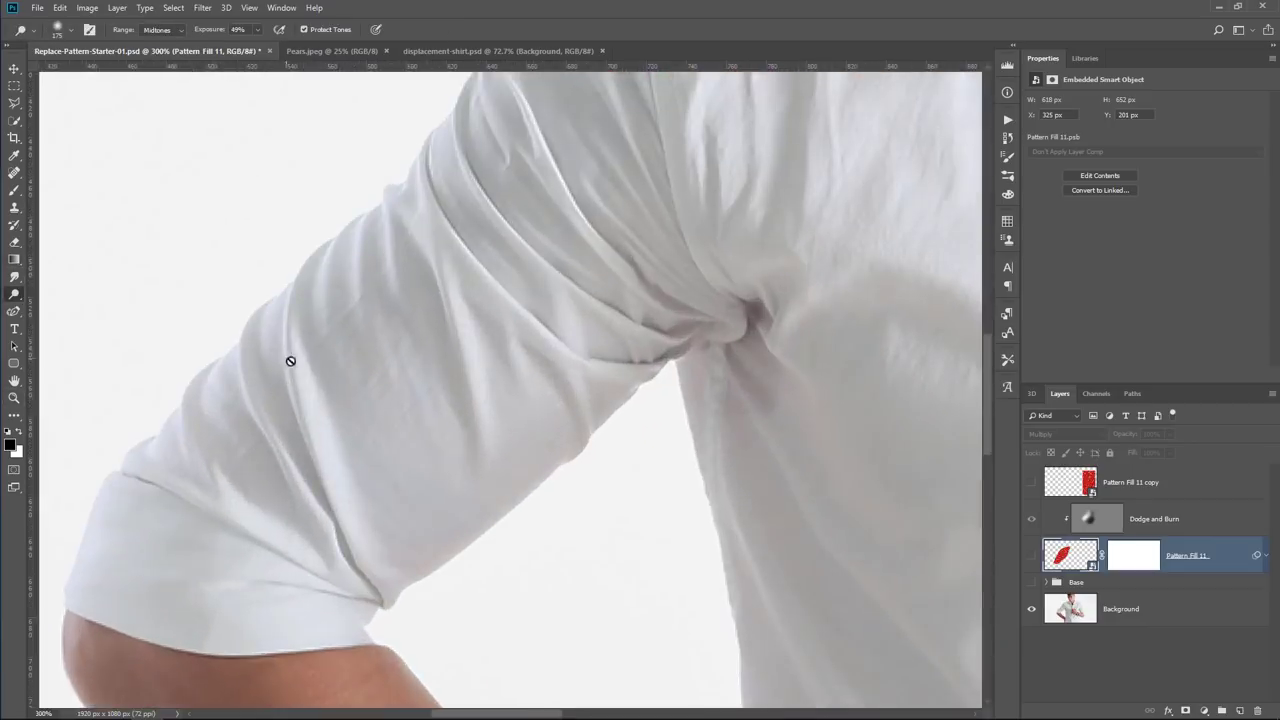
click(1088, 522)
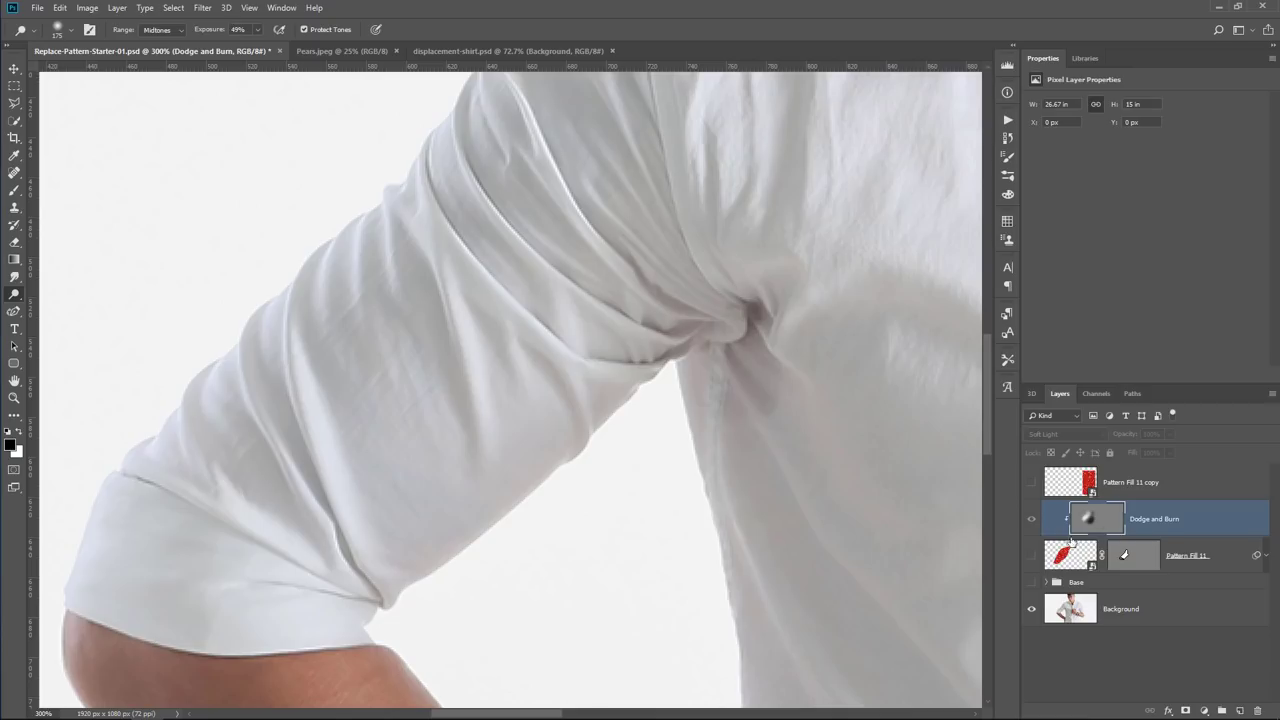
- Dodge fine highlights along the sleeve's fold ridges on the Dodge and Burn layer, adjusting a small brush to each fold
key(bracketleft)
key(bracketleft)
key(bracketleft)
key(bracketleft)
key(bracketleft)
key(bracketleft)
key(bracketleft)
key(bracketleft)
key(bracketleft)
key(bracketleft)
key(bracketleft)
key(bracketleft)
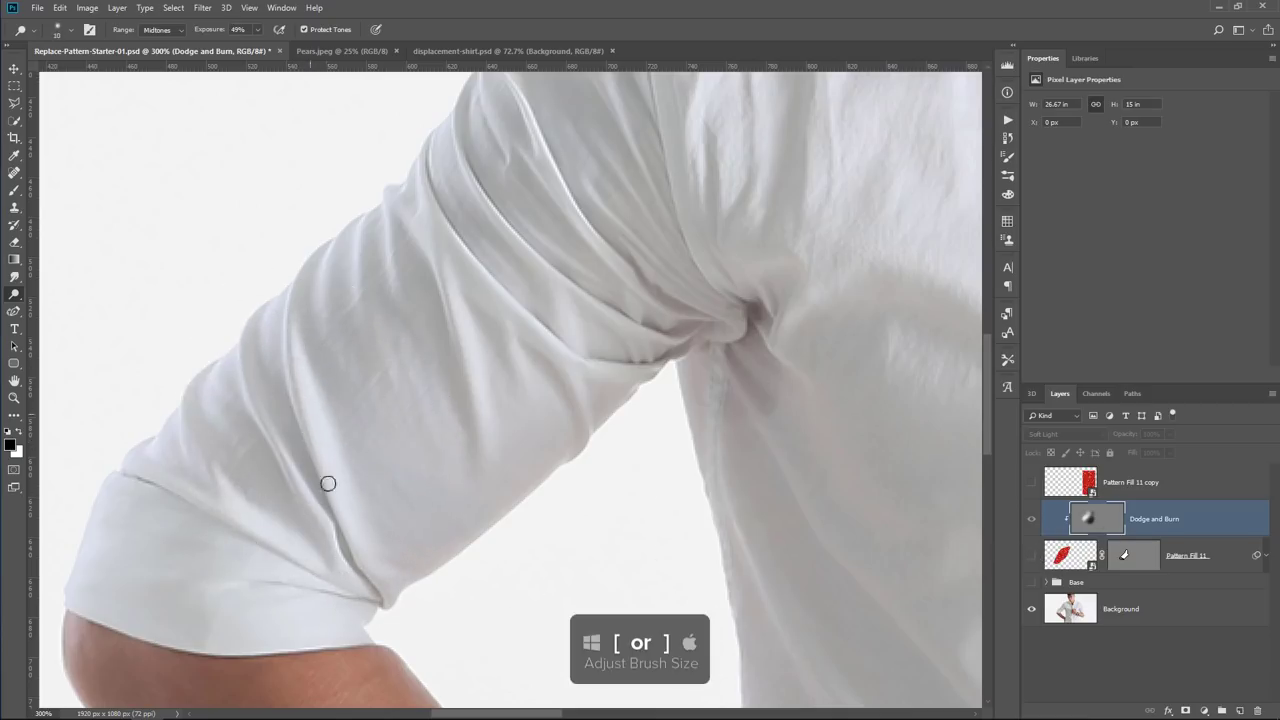
key(bracketright)
key(bracketleft)
key(bracketleft)
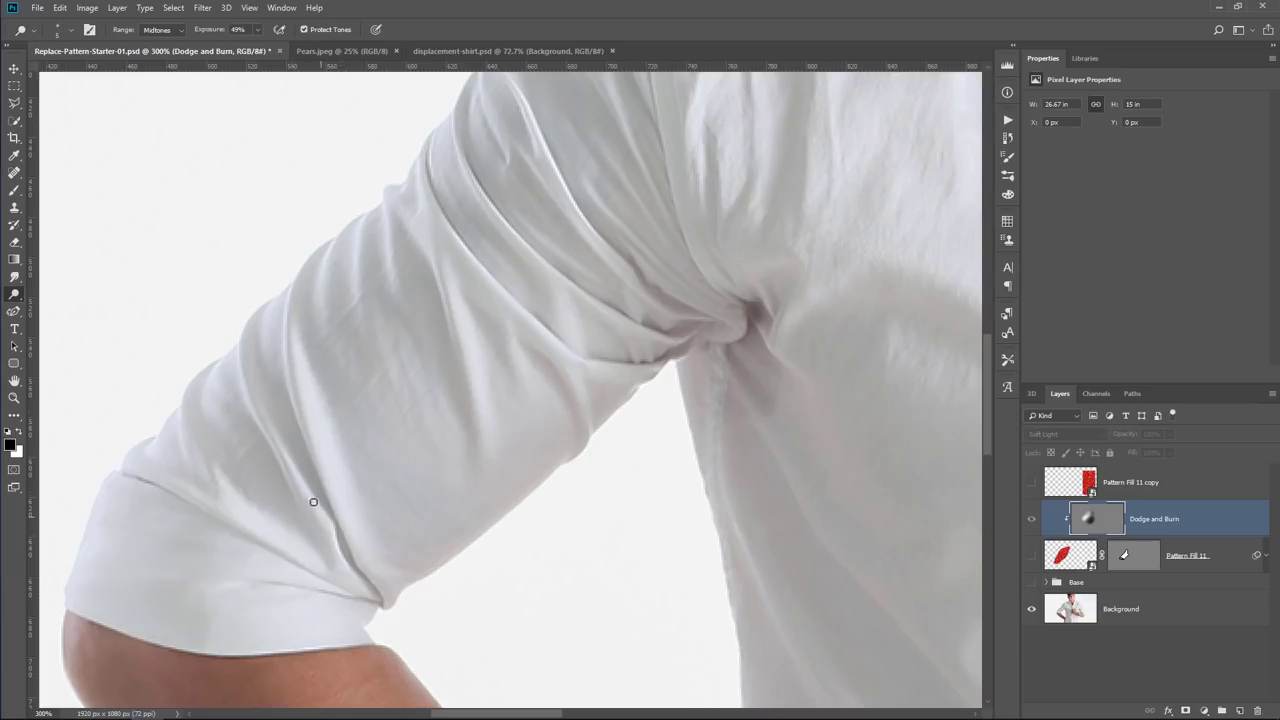
key(bracketright)
key(bracketright)
key(bracketright)
key(bracketleft)
key(bracketleft)
key(bracketleft)
key(bracketleft)
- Show the Pattern Fill 11 layer again and compare the sleeve with and without the Dodge and Burn layer
click(1031, 519)
click(1032, 556)
click(1032, 520)
click(1032, 520)
click(1032, 521)
click(1032, 521)
click(1032, 521)
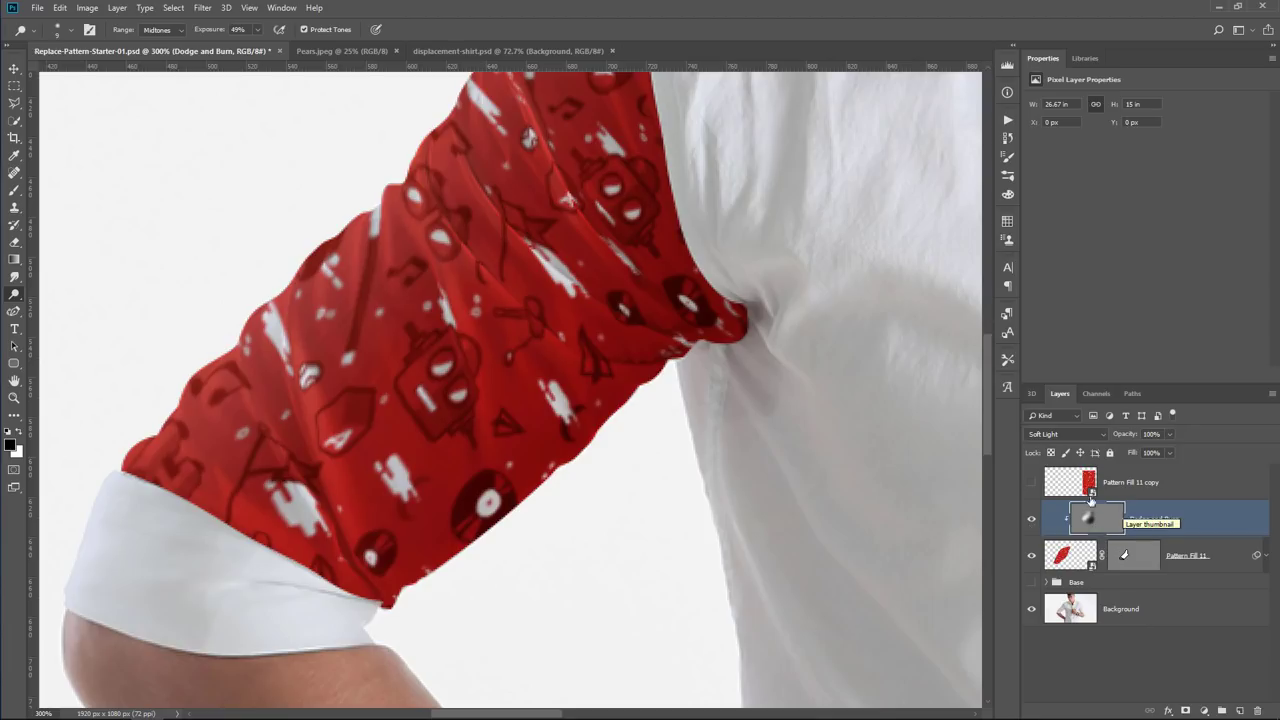
- Preview the Dodge and Burn layer in the Normal and Overlay blend modes, returning it to Soft Light
click(1060, 434)
click(1042, 107)
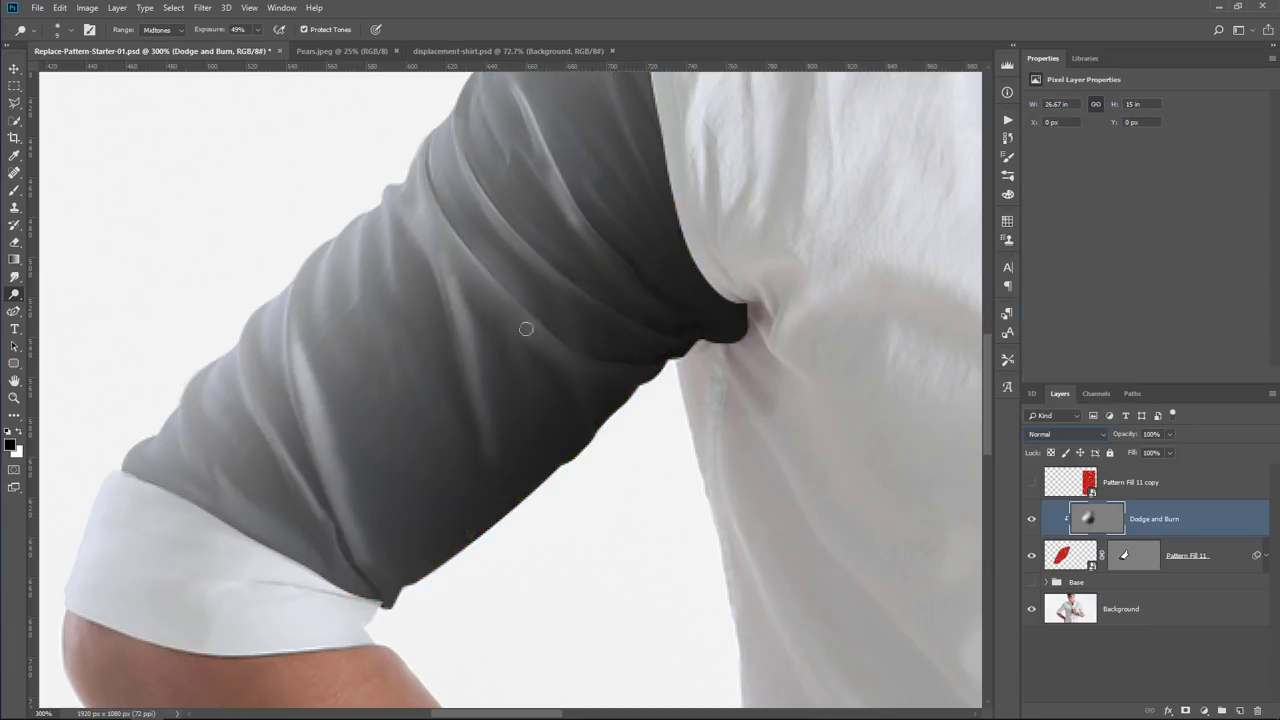
click(1056, 433)
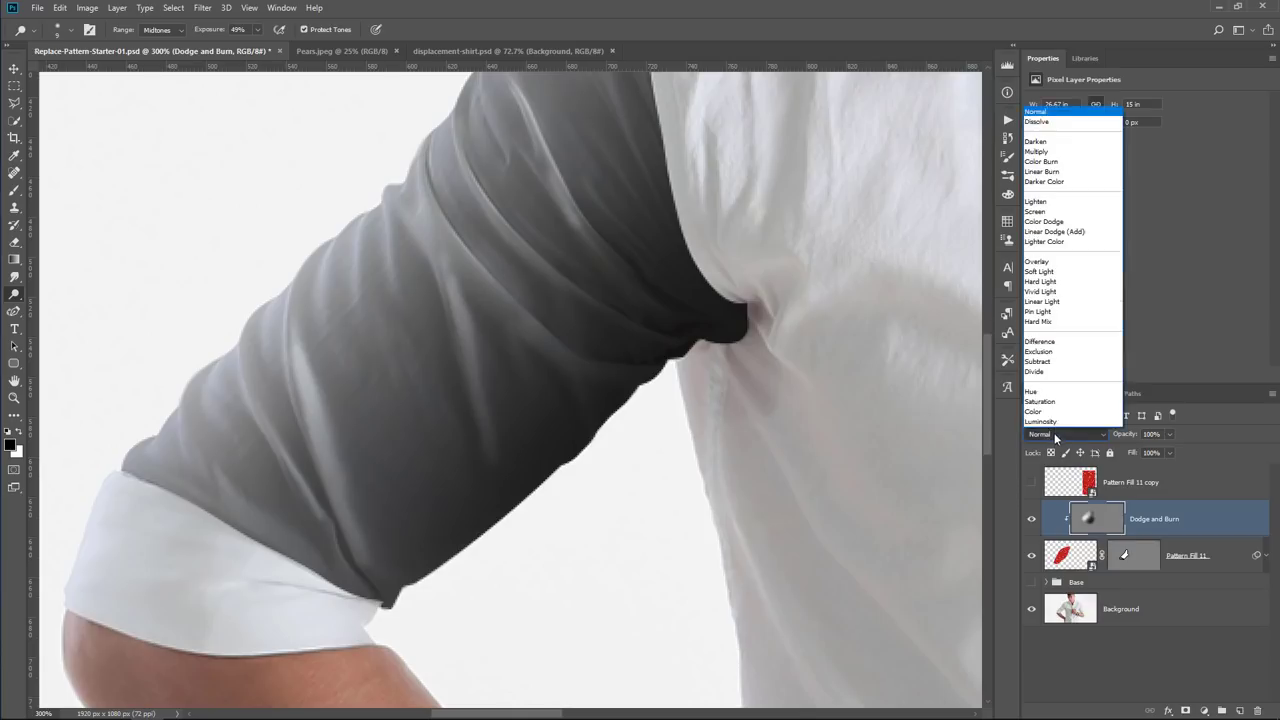
click(1072, 272)
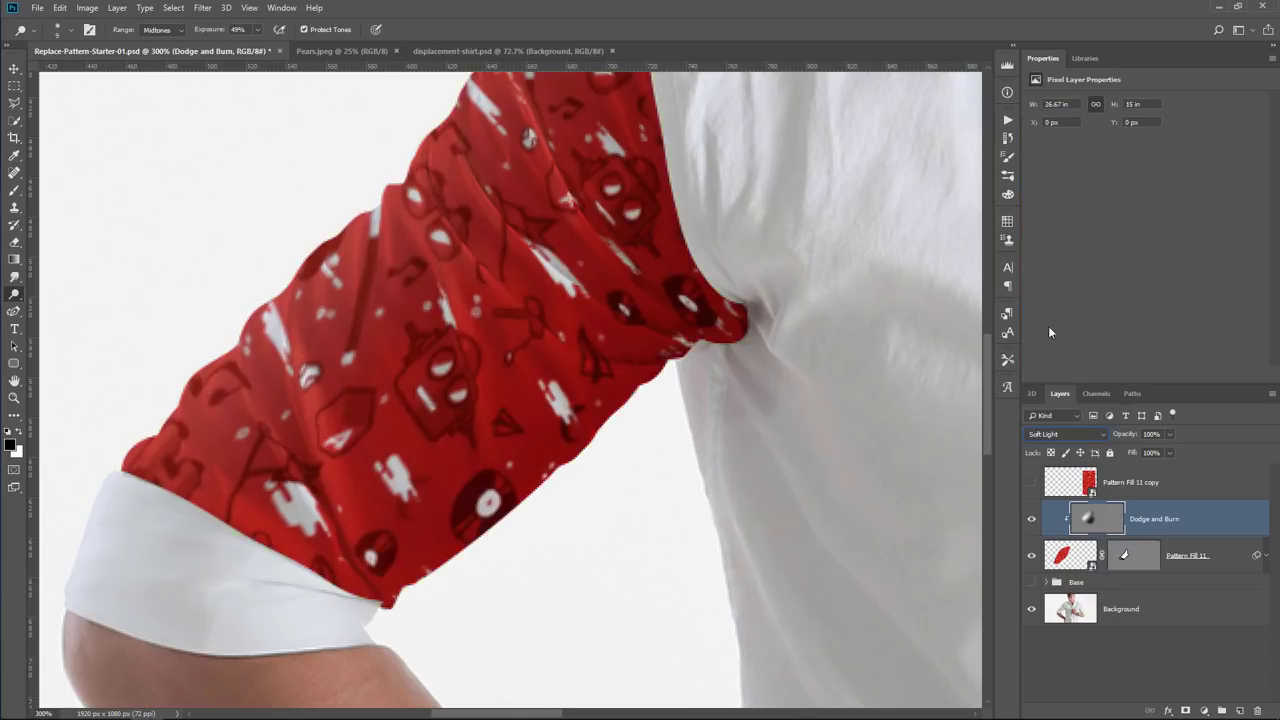
click(1068, 434)
click(1044, 263)
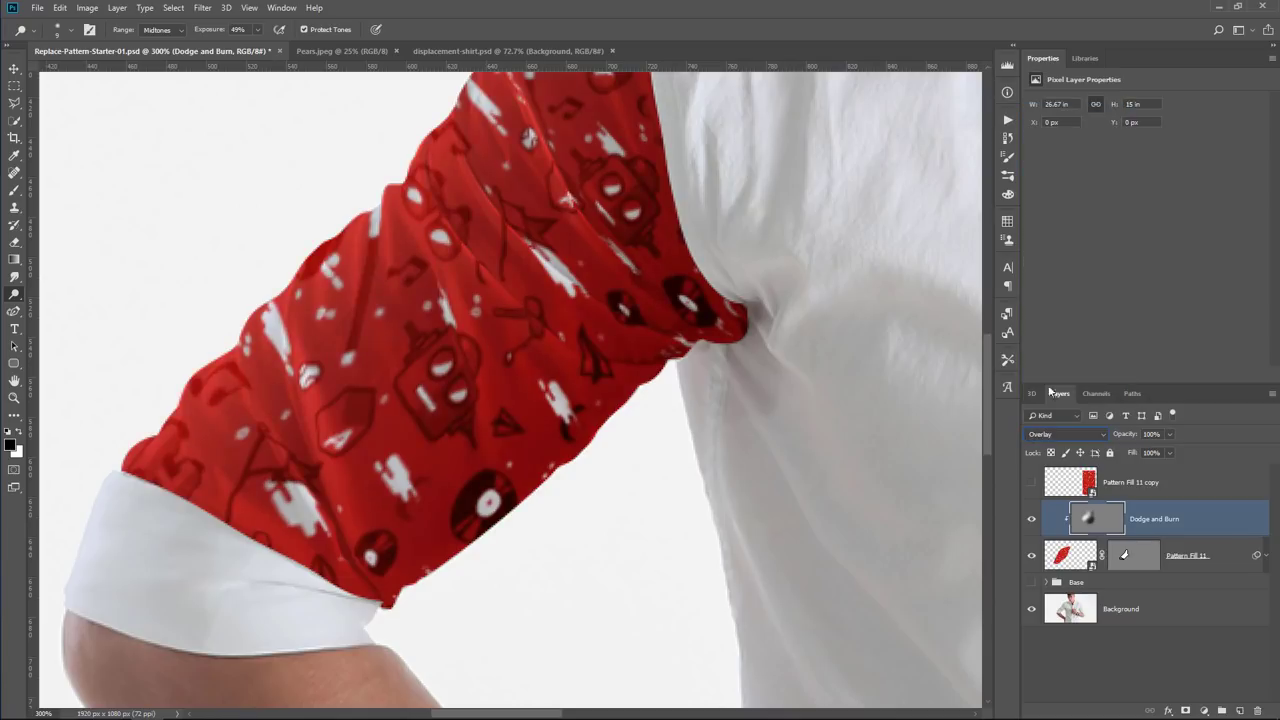
click(1058, 438)
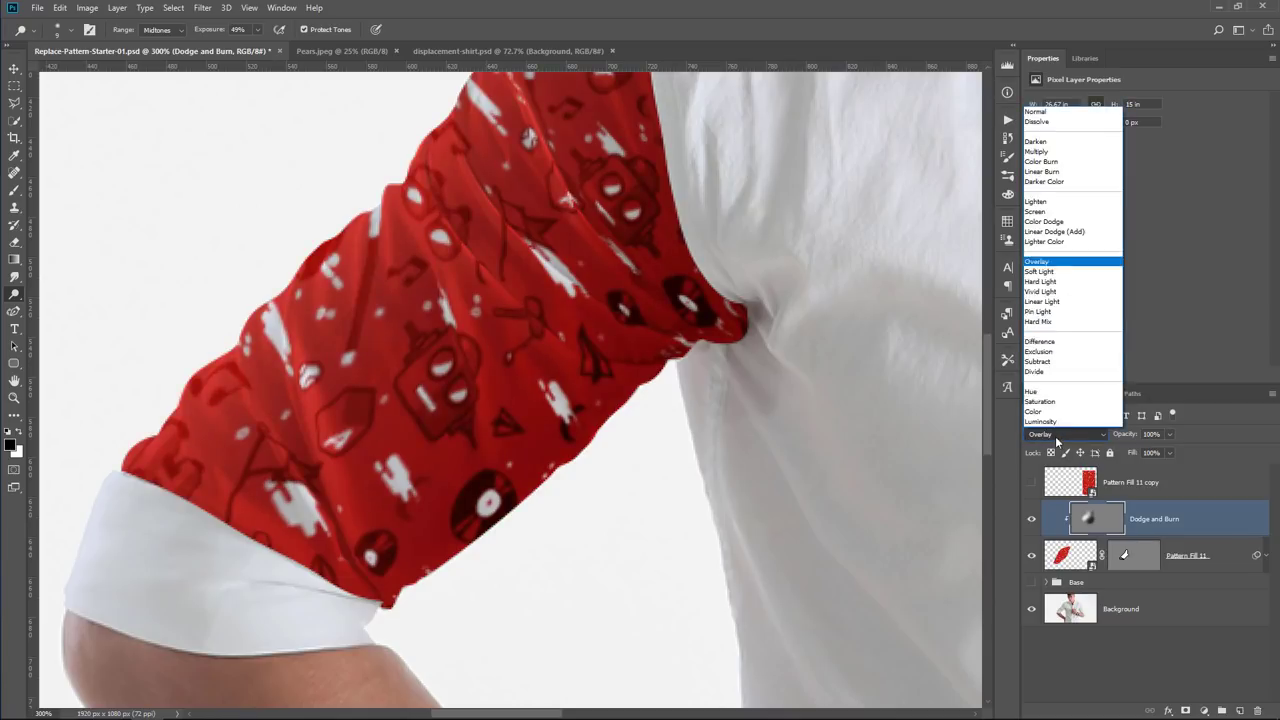
click(1045, 274)
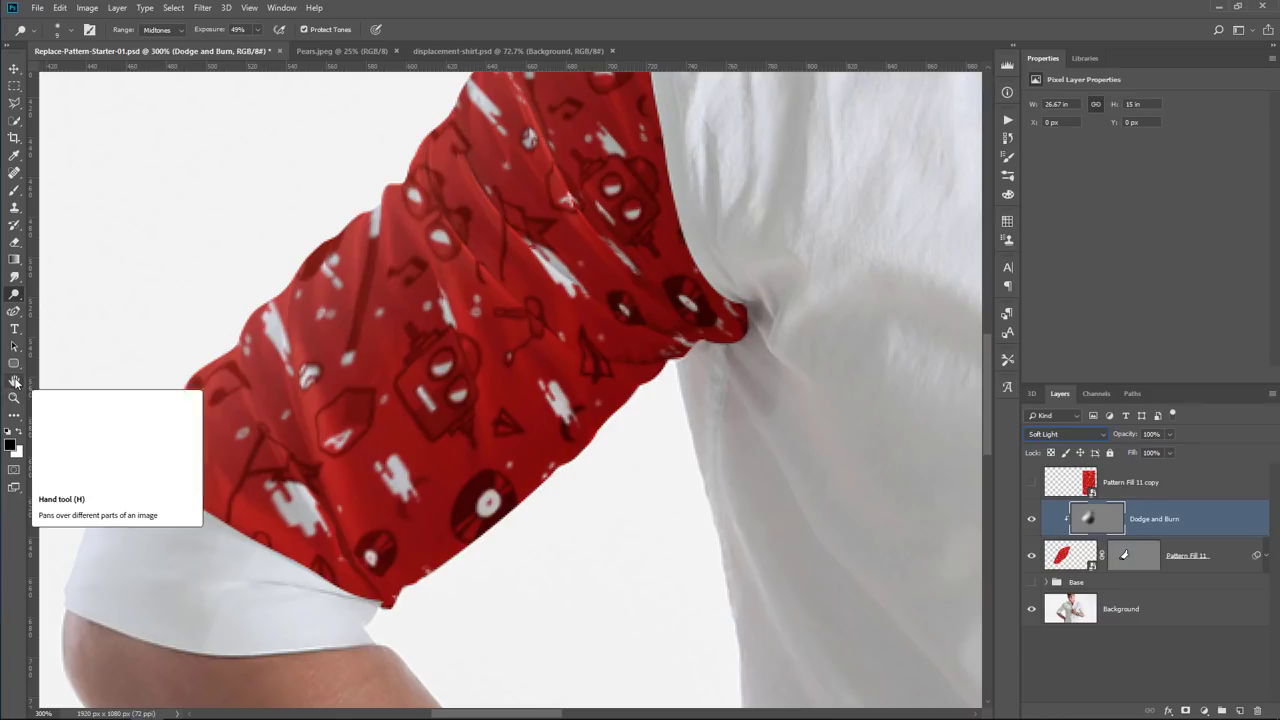
- View the whole image and compare the sleeve with and without the Dodge and Burn shading
double_click(14, 381)
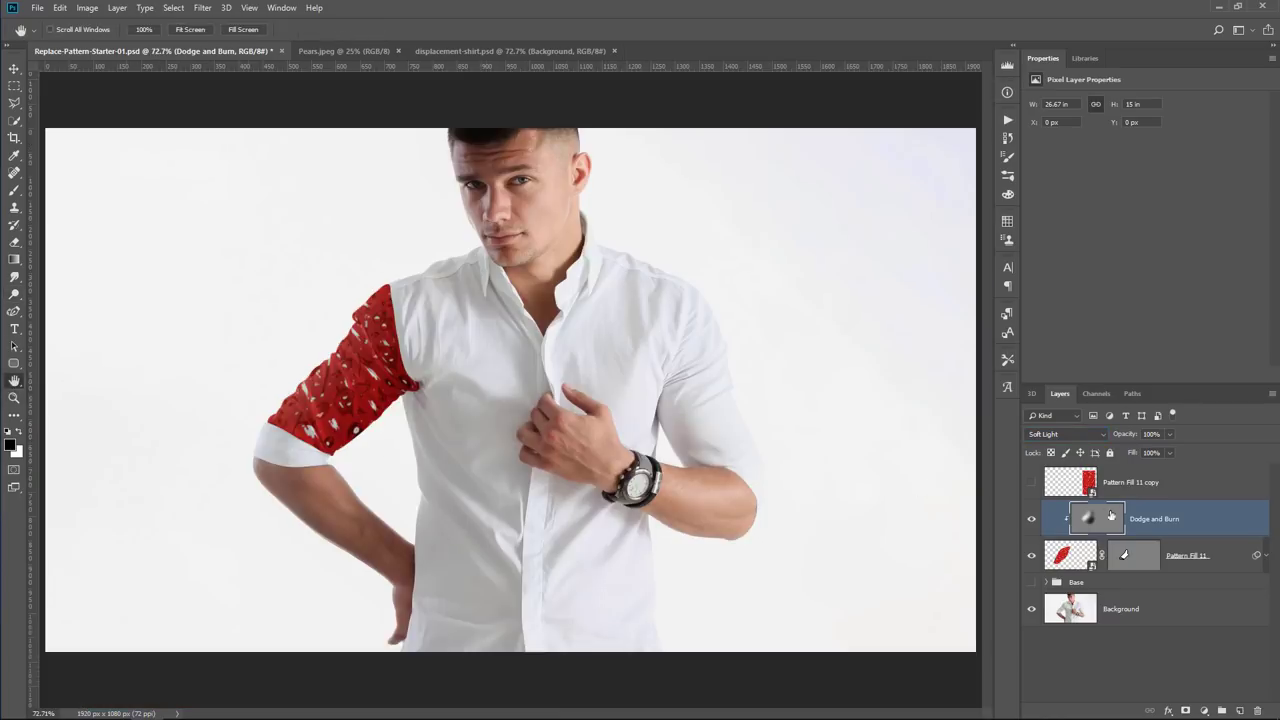
click(1031, 519)
click(1031, 519)
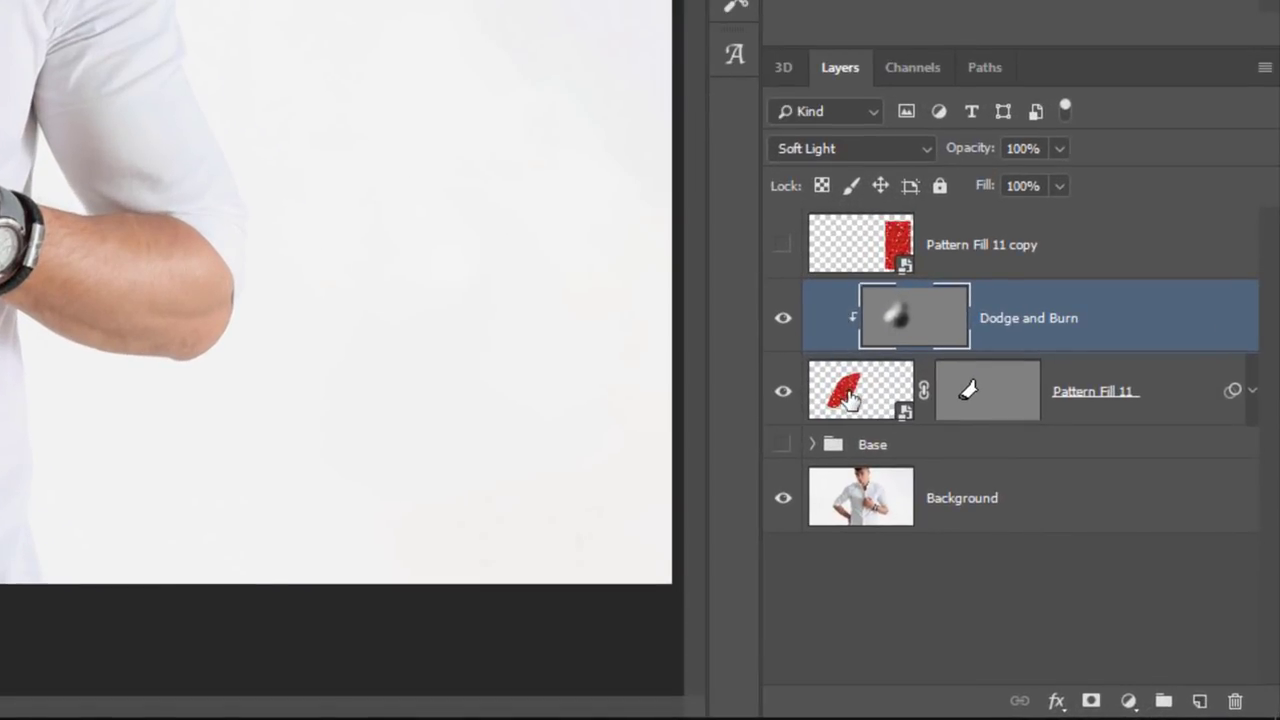
- Group the Dodge and Burn layer with the Pattern Fill 11 layer below it and name the group Left Sleeve
shift+click(855, 403)
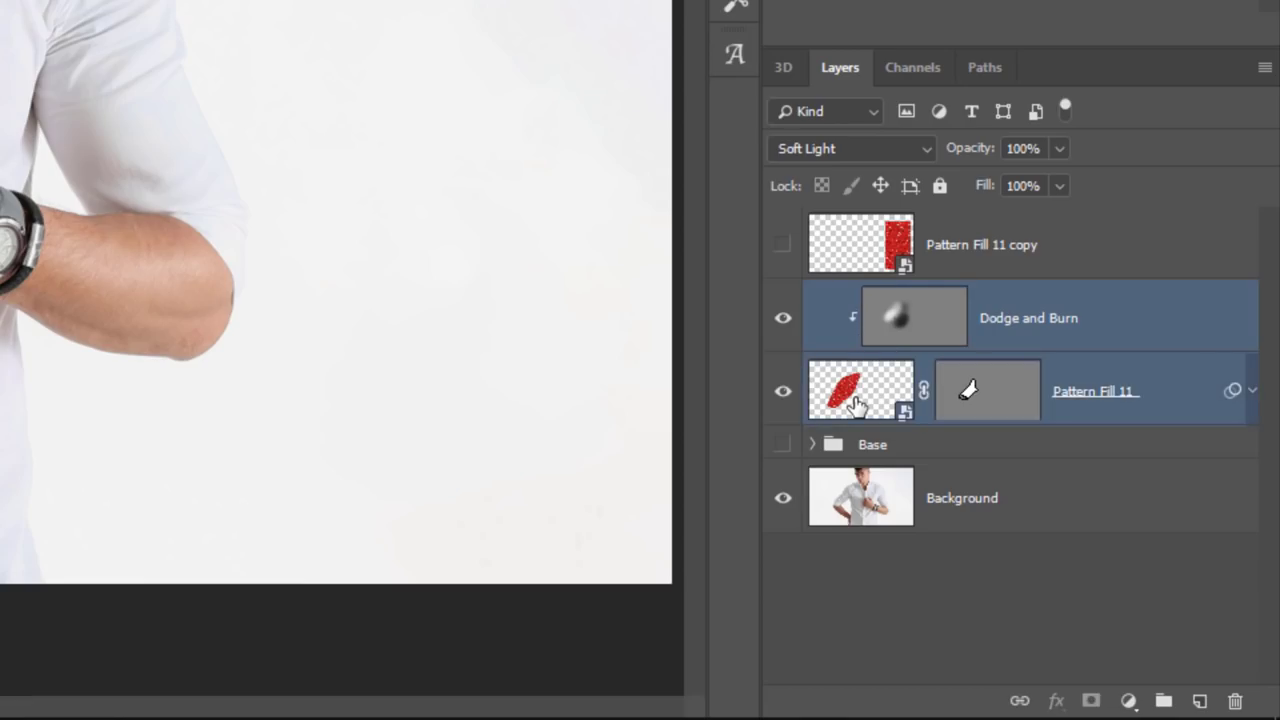
key(shift)
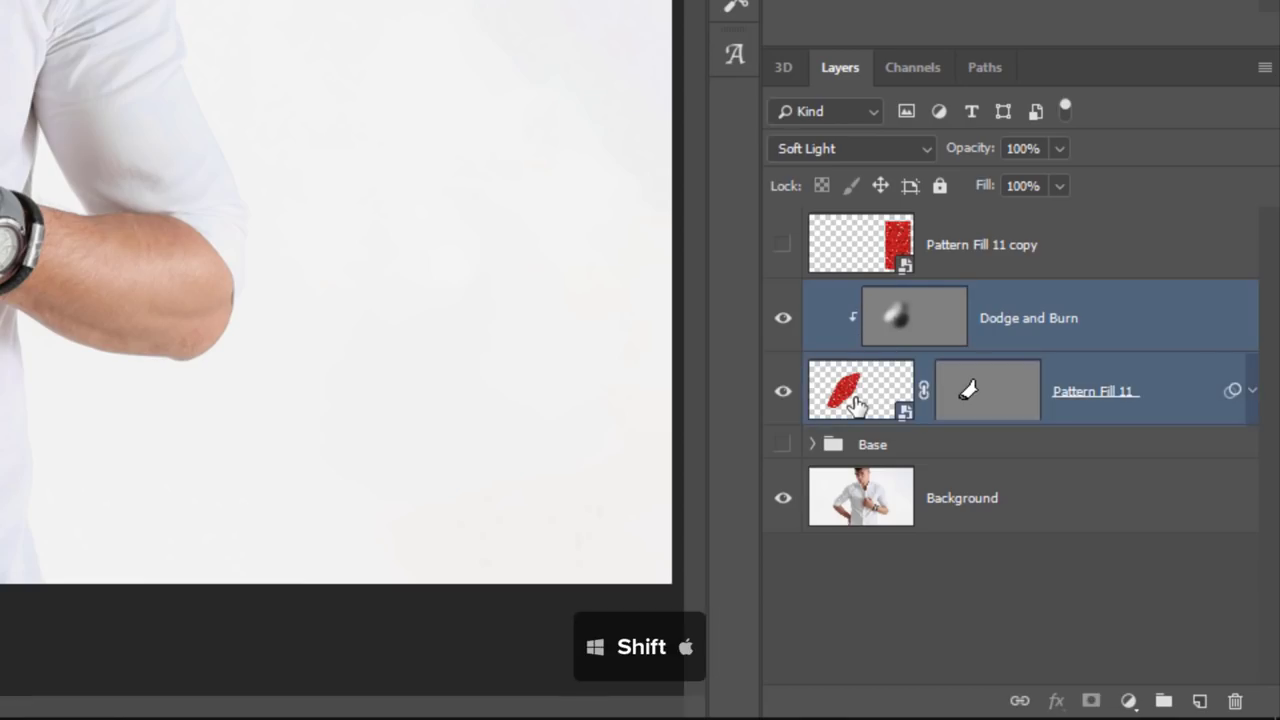
key(ctrl+g)
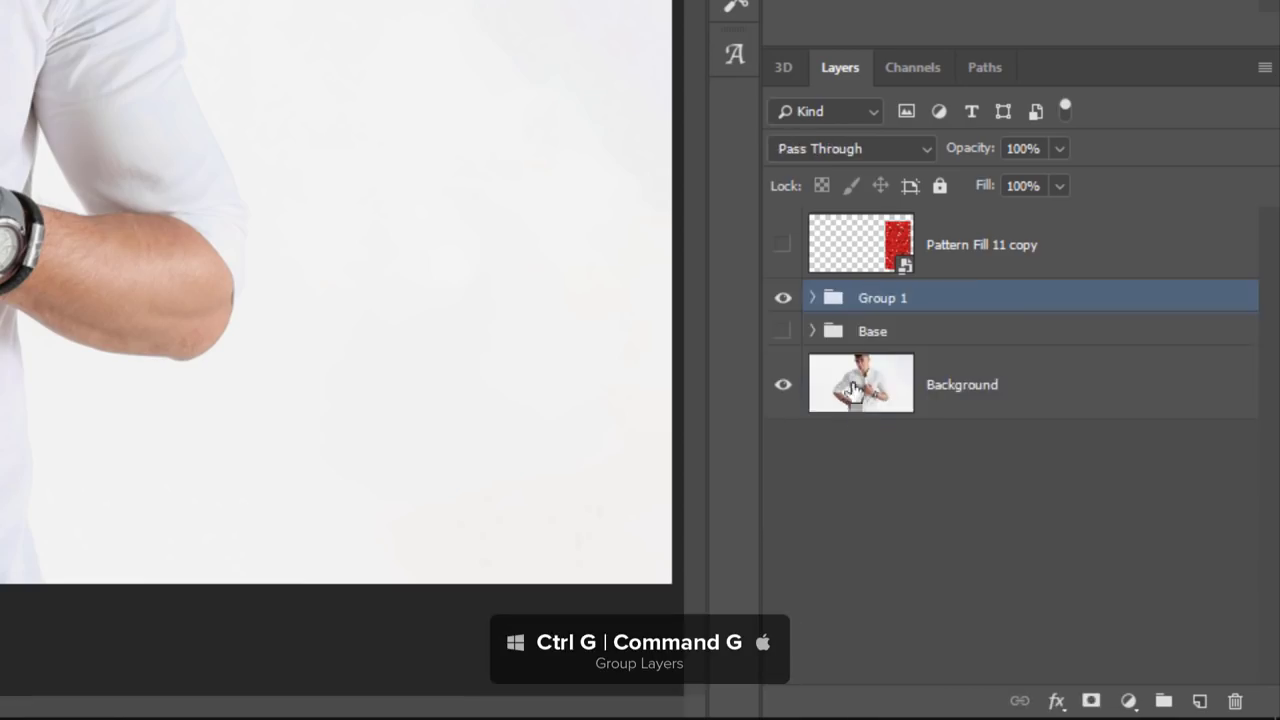
double_click(886, 298)
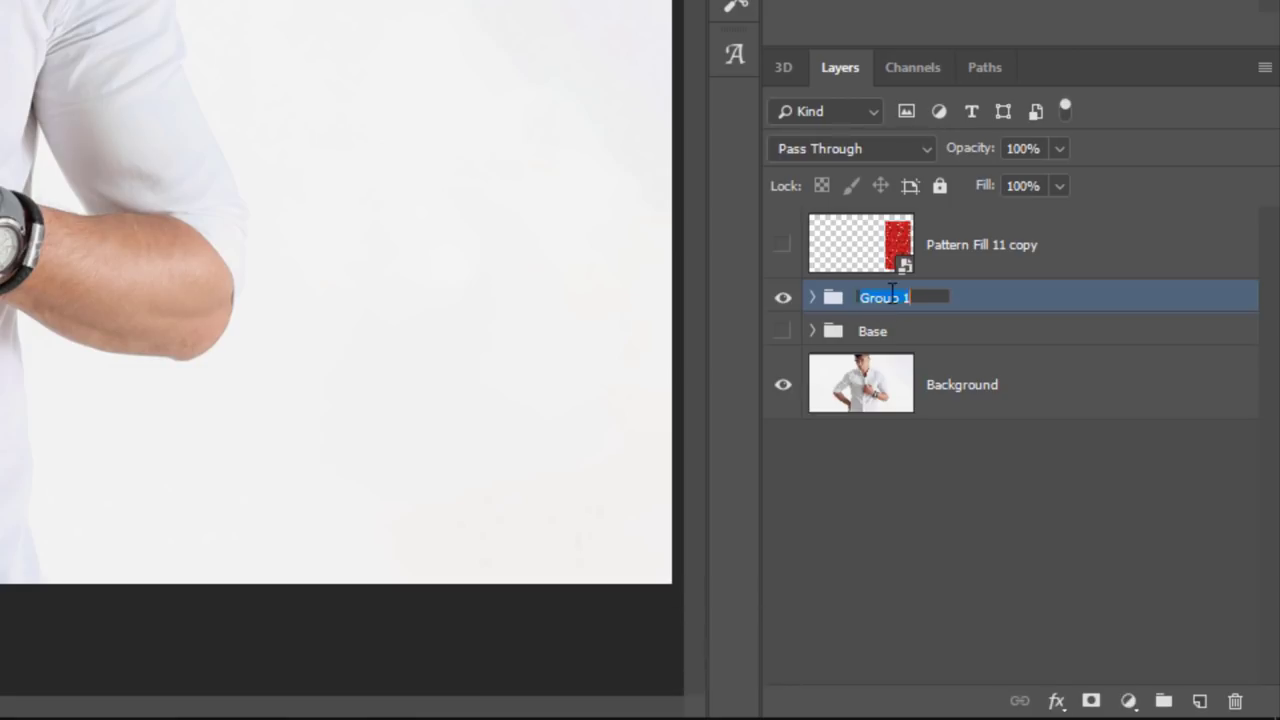
text(Left Sleeve)
key(Return)
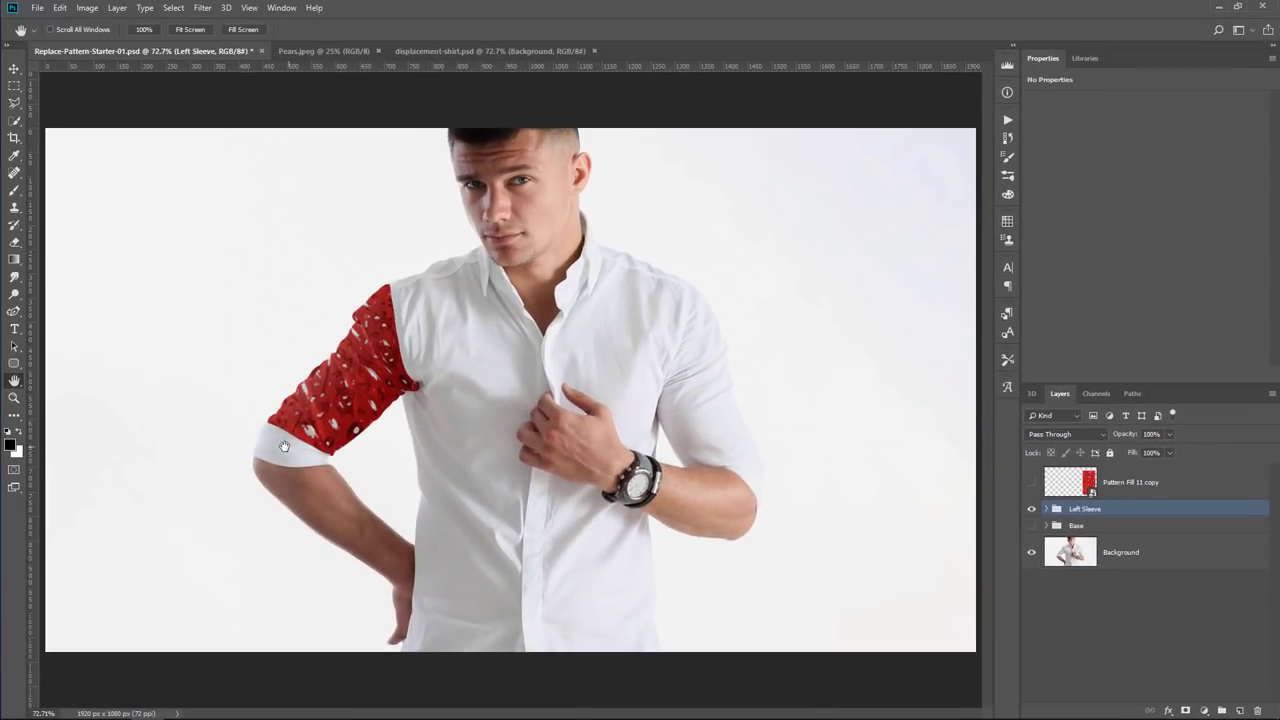
- Duplicate the Left Sleeve group and rename the copy Left Sleeve bottom
click(14, 397)
drag(260, 438, 455, 496)
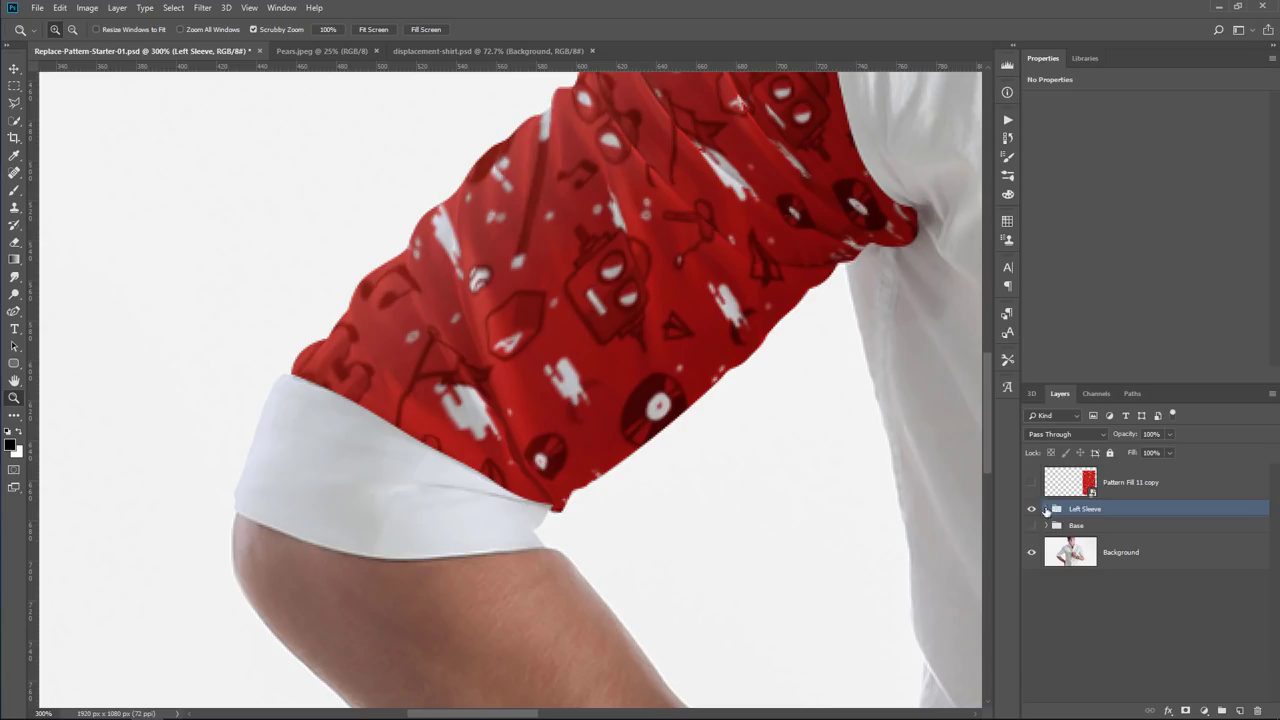
drag(1058, 512, 1239, 710)
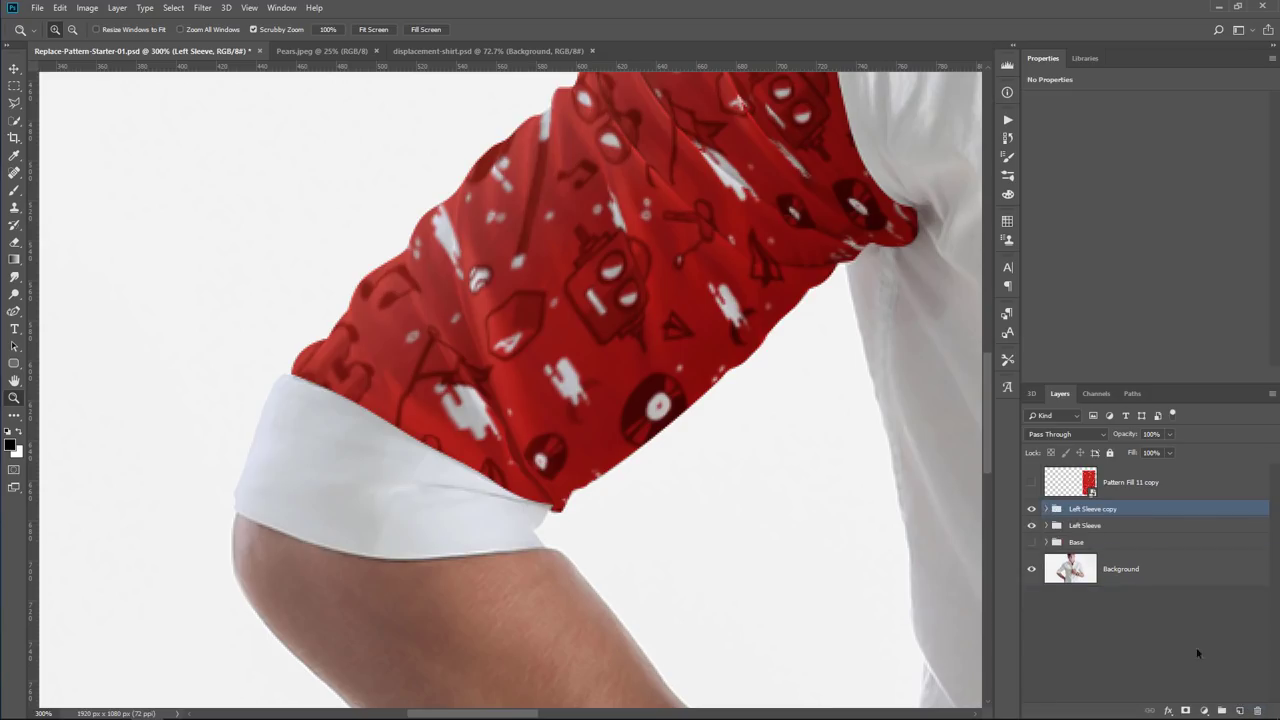
double_click(1094, 510)
click(1084, 511)
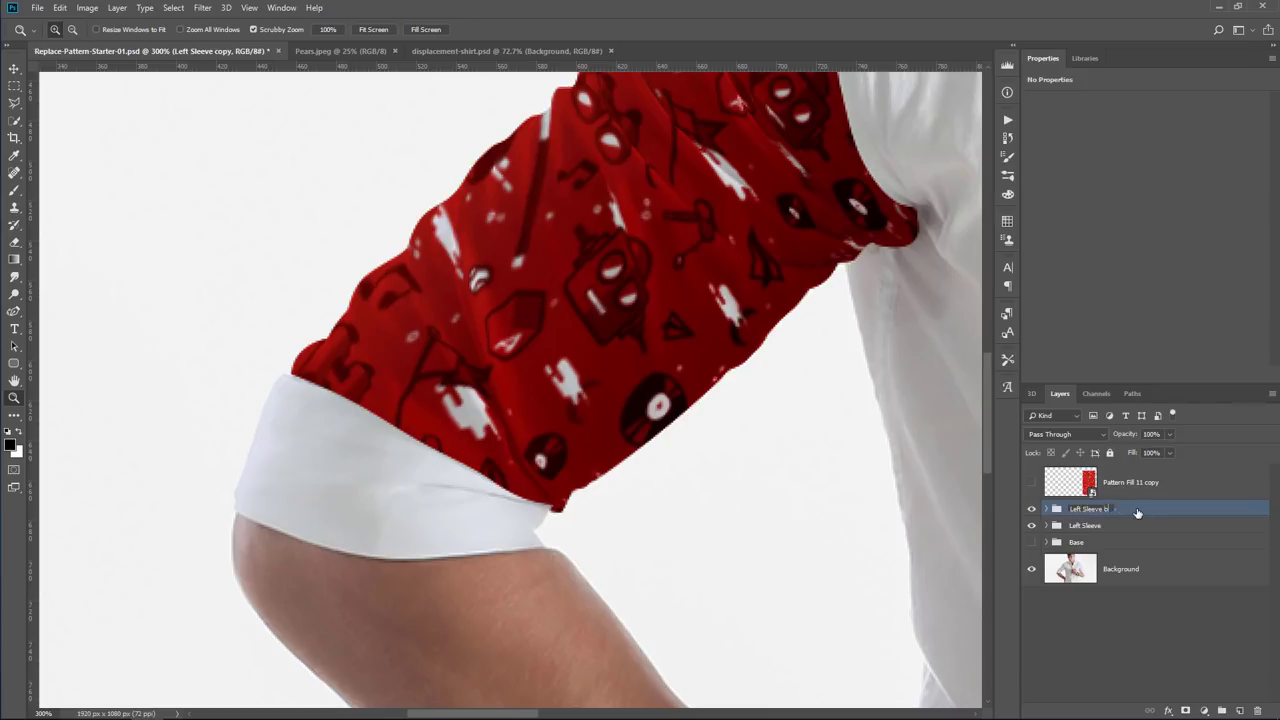
key(Return)
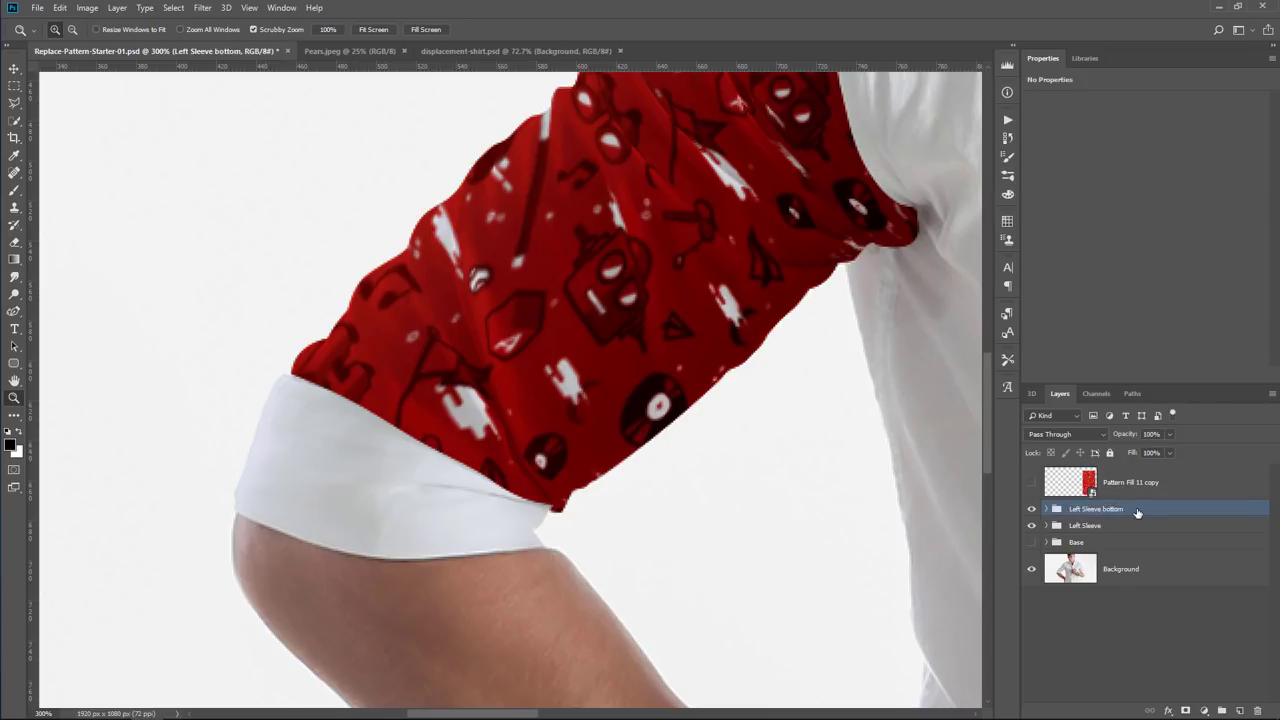
- Fill the Dodge and Burn layer in the Left Sleeve bottom group with 50% Gray and hide it
click(1046, 509)
click(1110, 537)
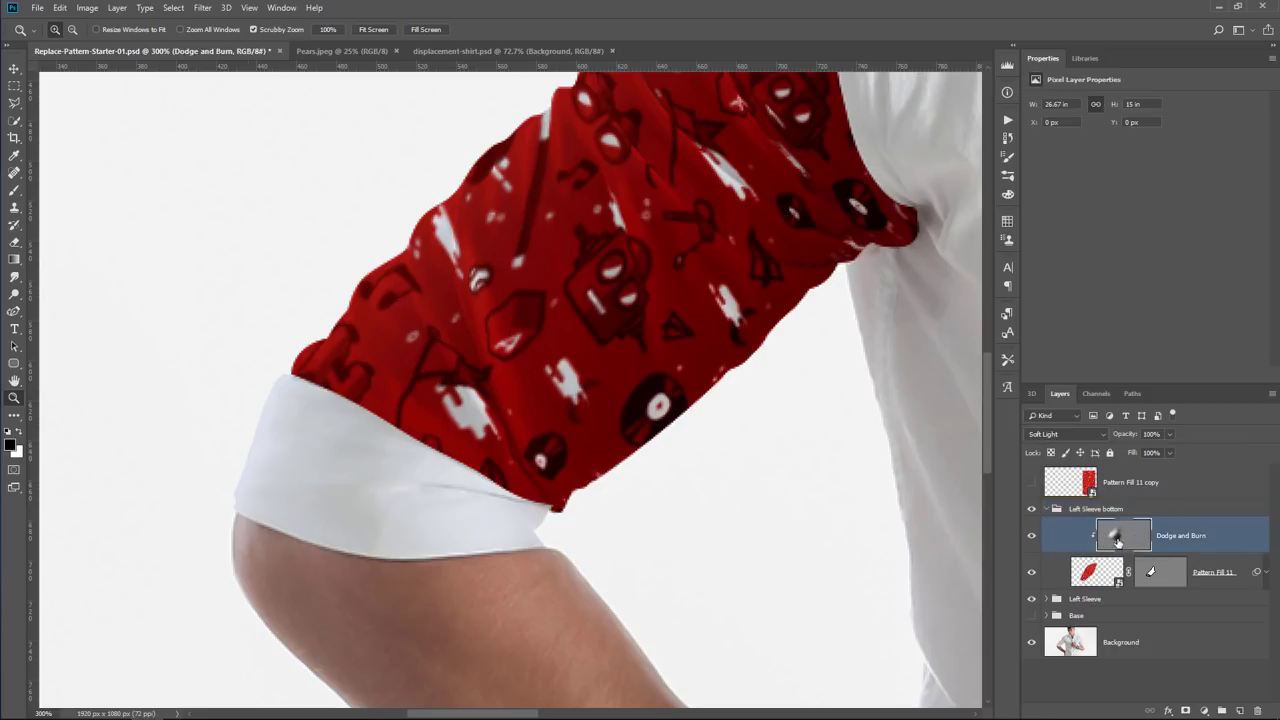
key(shift+BackSpace)
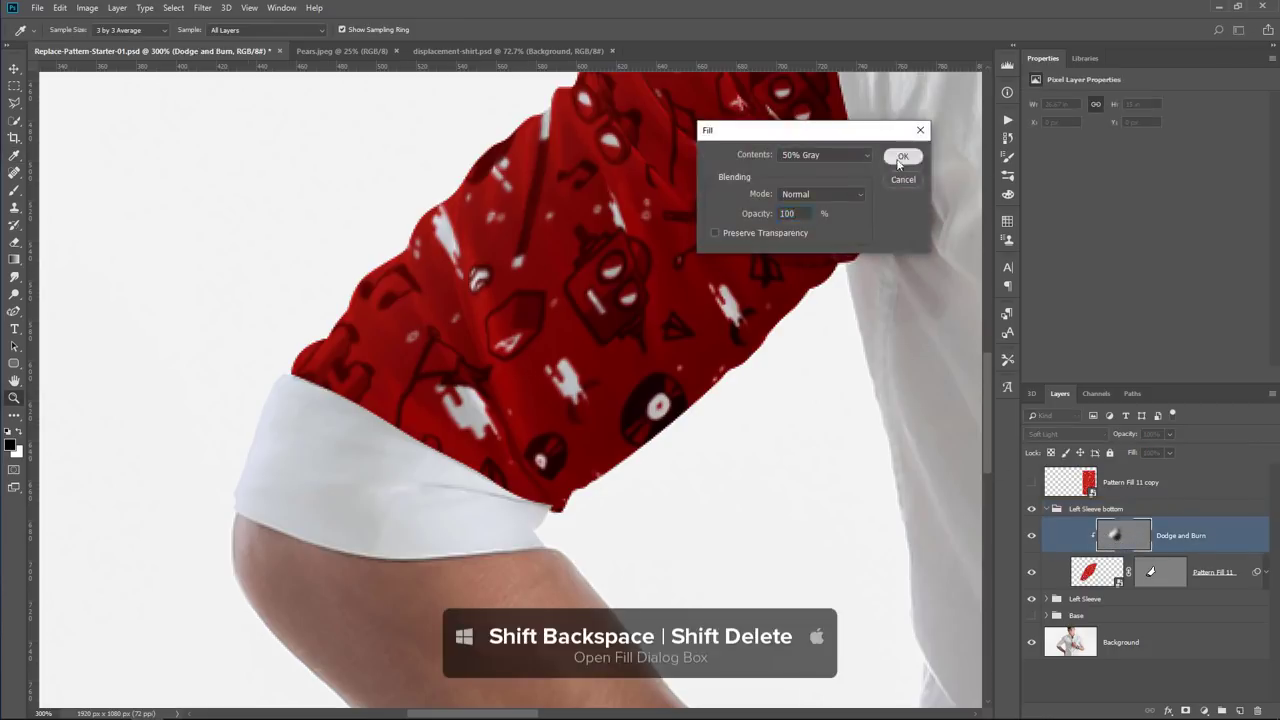
click(902, 156)
key(z)
alt+click(628, 501)
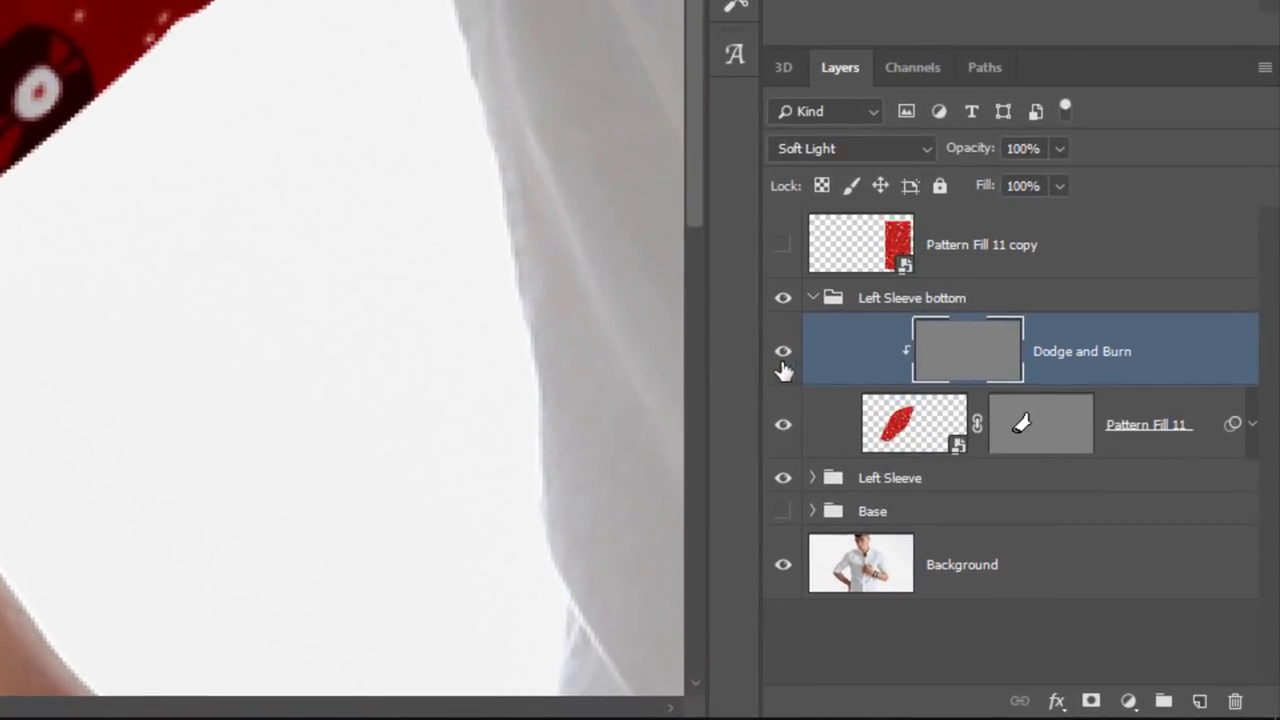
click(782, 360)
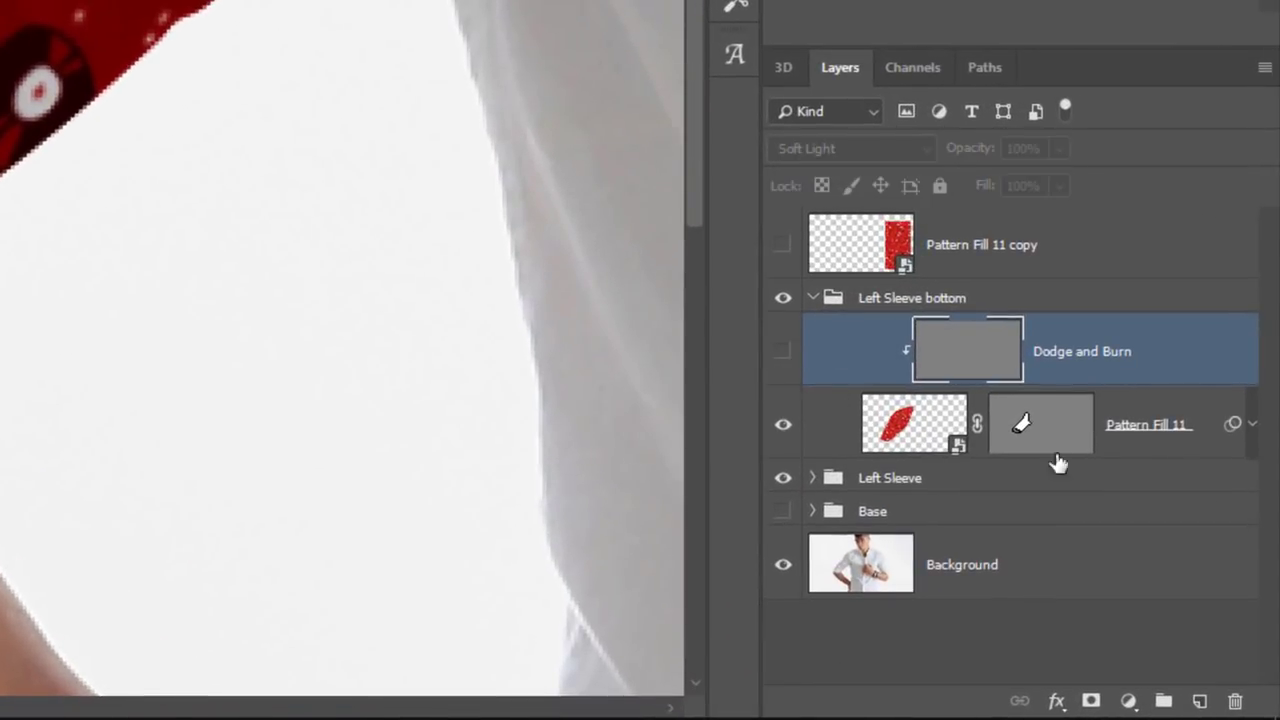
- Delete the Liquify smart filter and the vector mask from the Pattern Fill 11 layer in the Left Sleeve bottom group
click(1252, 428)
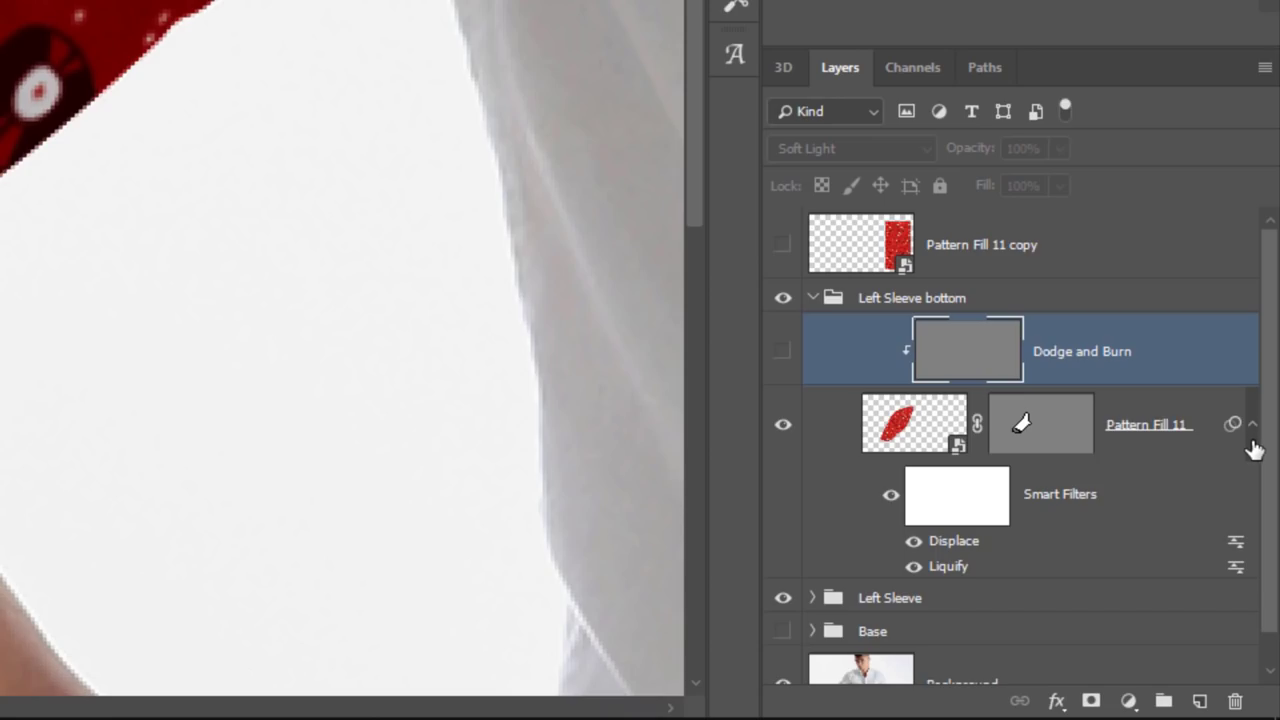
right_click(960, 568)
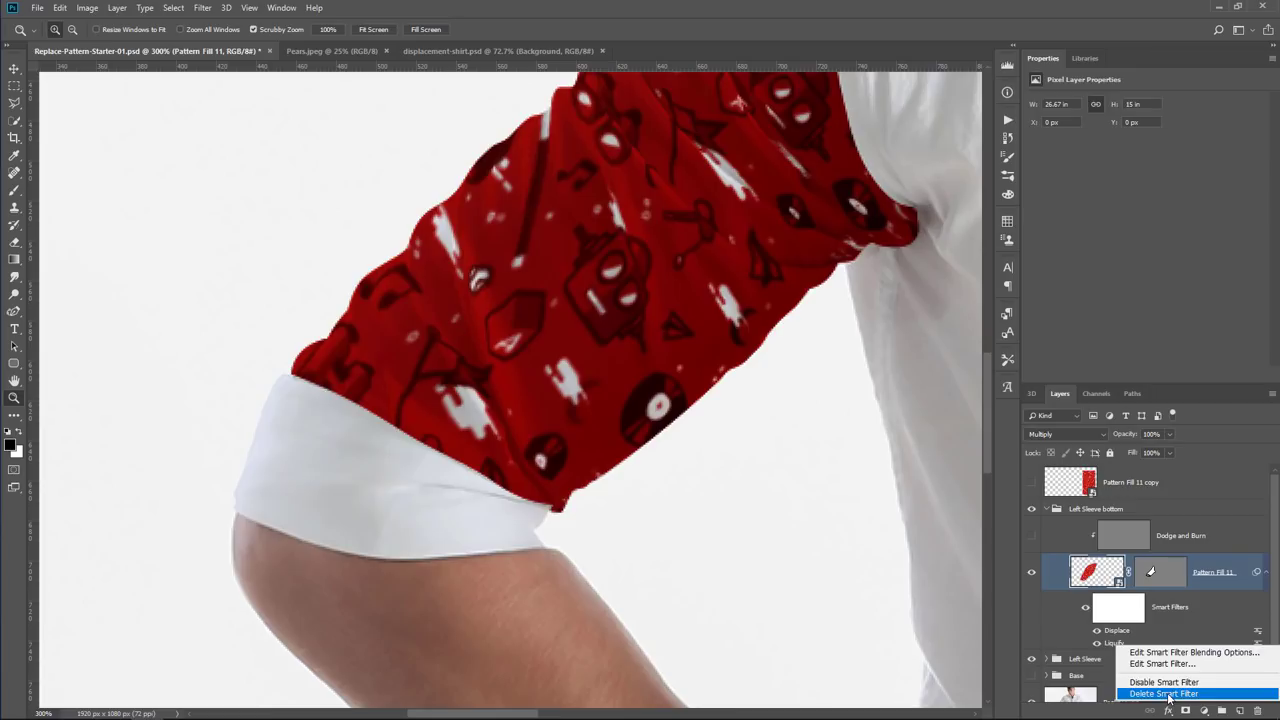
click(1164, 693)
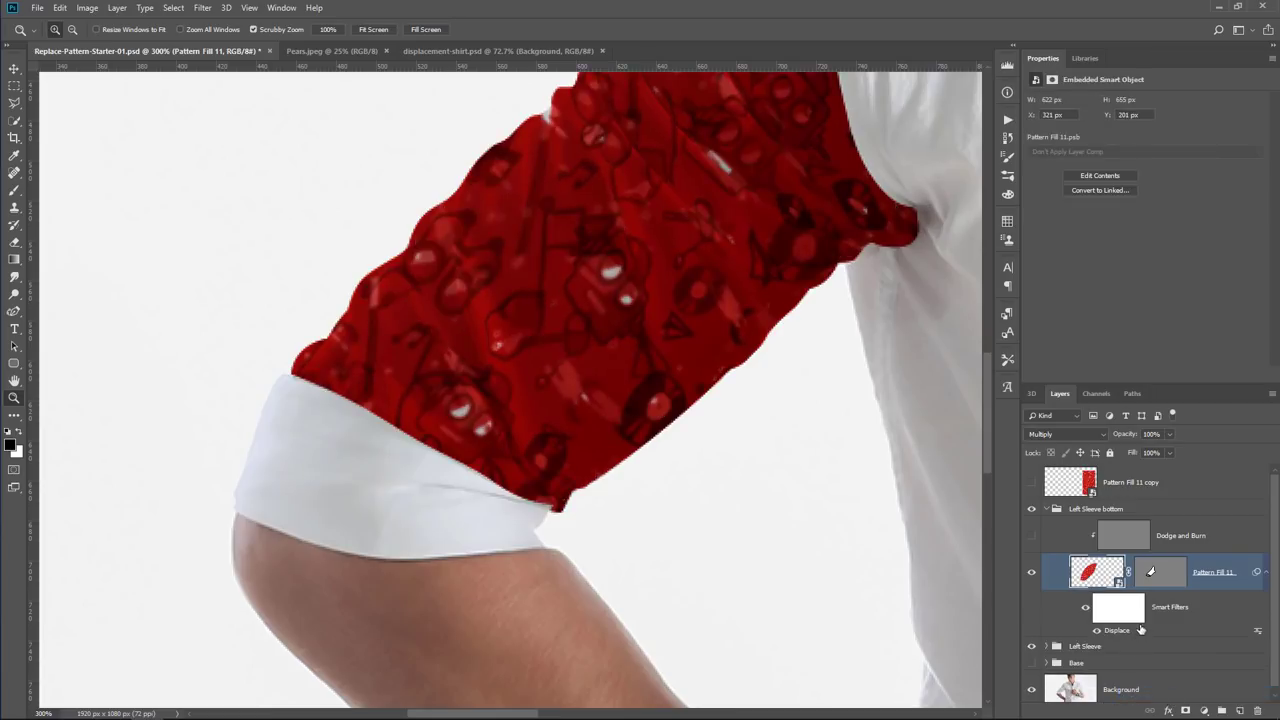
right_click(642, 356)
click(651, 364)
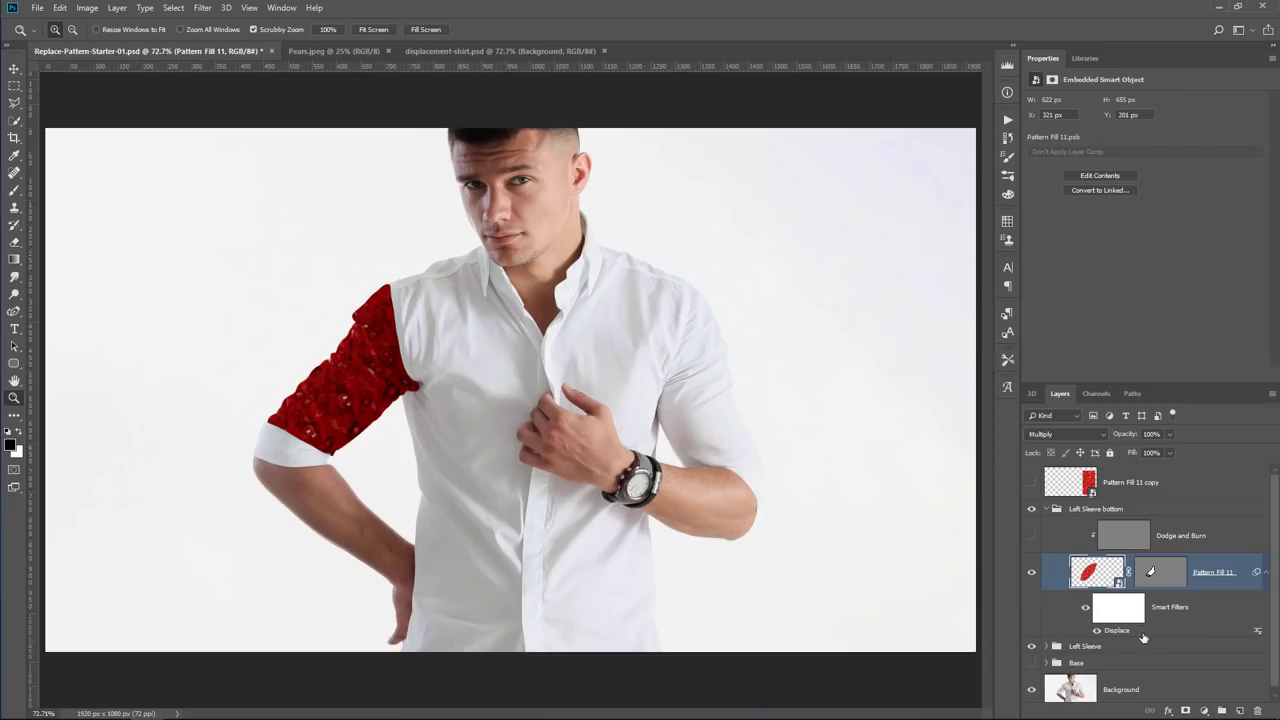
click(1150, 572)
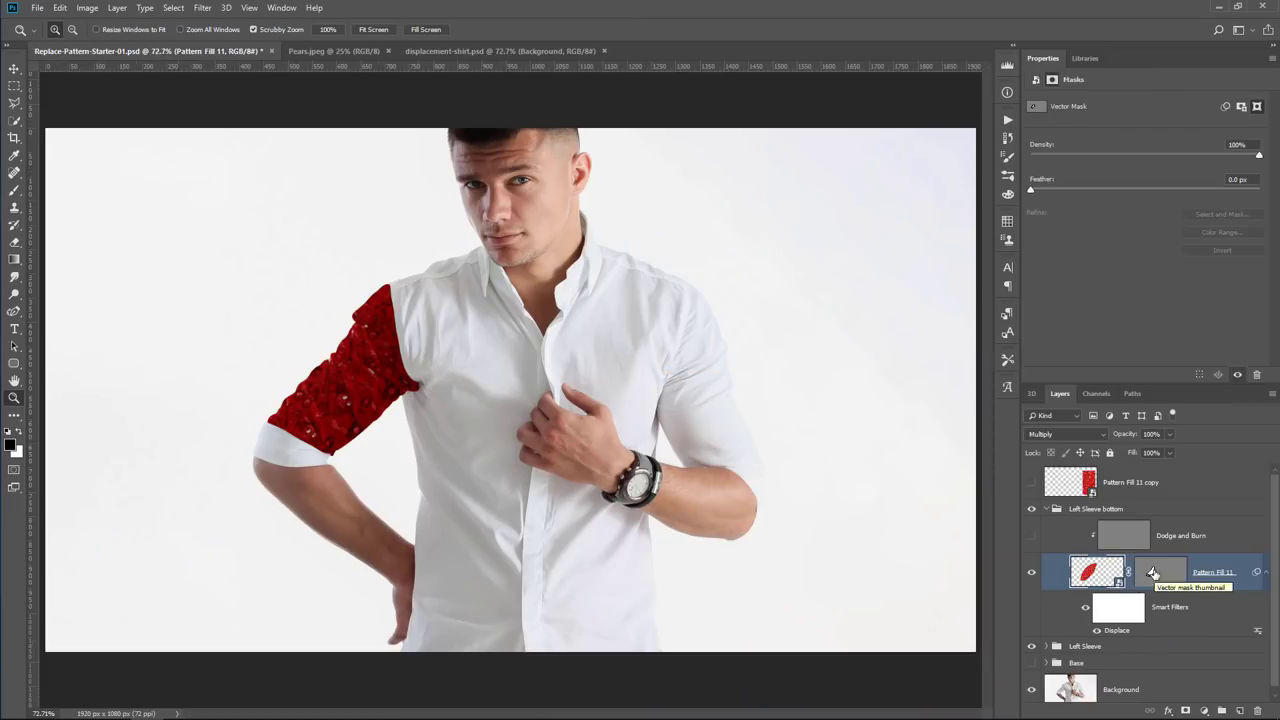
right_click(1152, 571)
click(1183, 598)
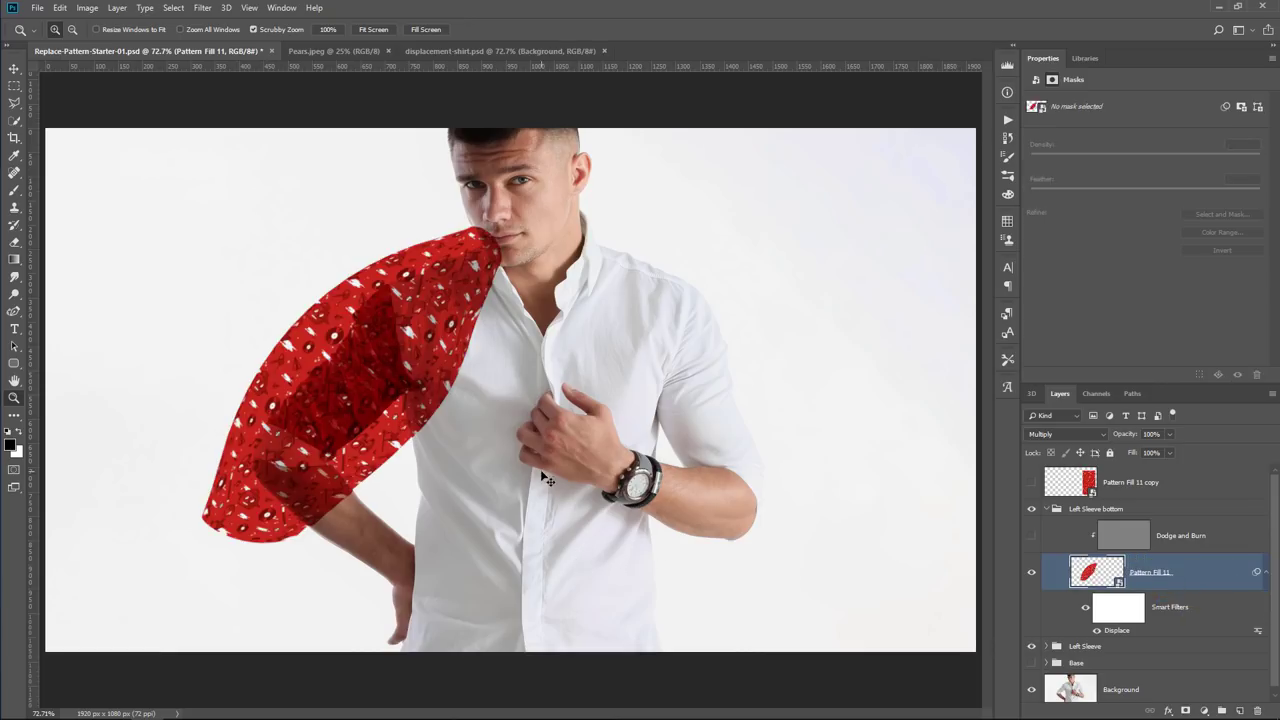
- Remove the custom warp from the Pattern Fill 11 layer in Left Sleeve bottom by setting its Warp to None
key(ctrl+t)
click(651, 281)
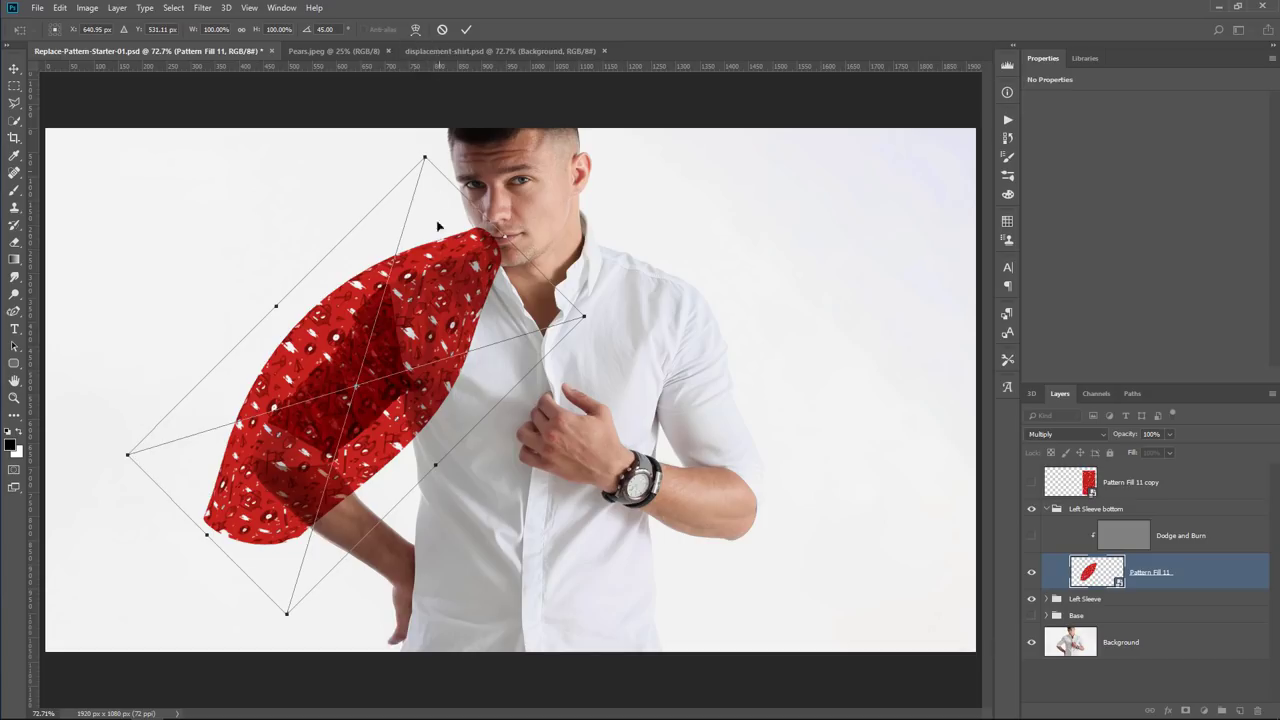
right_click(435, 318)
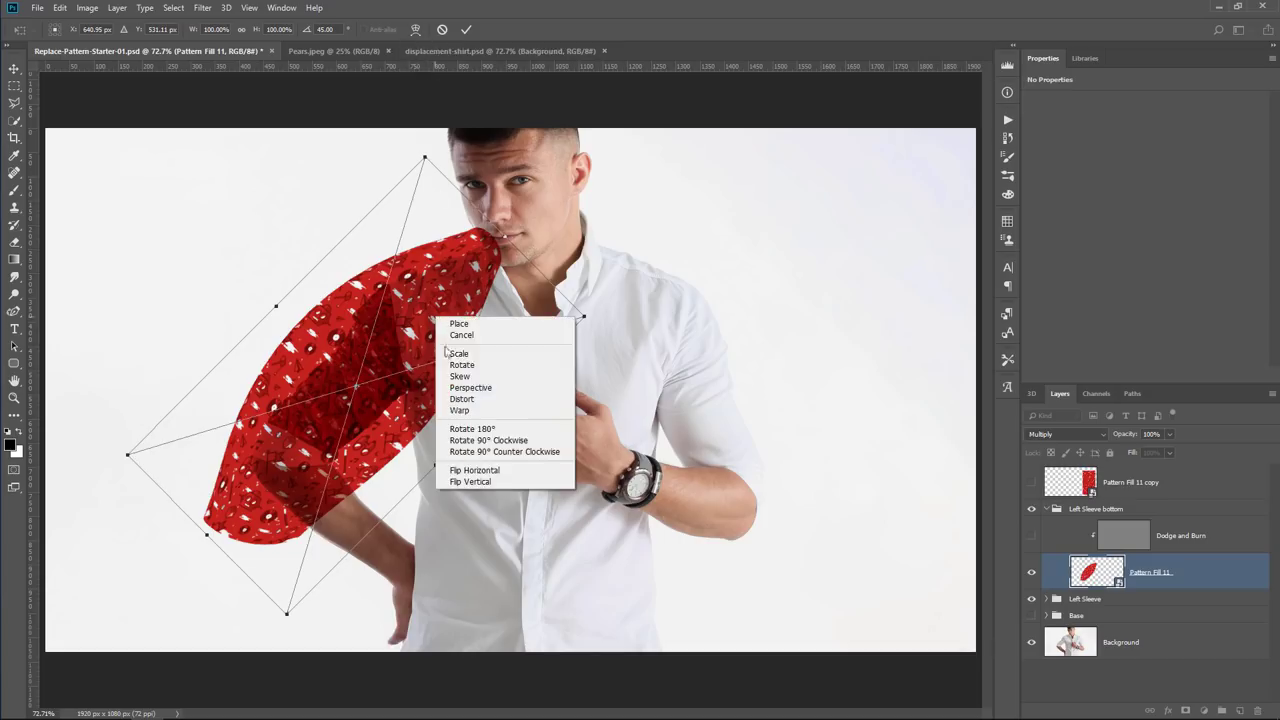
click(462, 413)
click(136, 29)
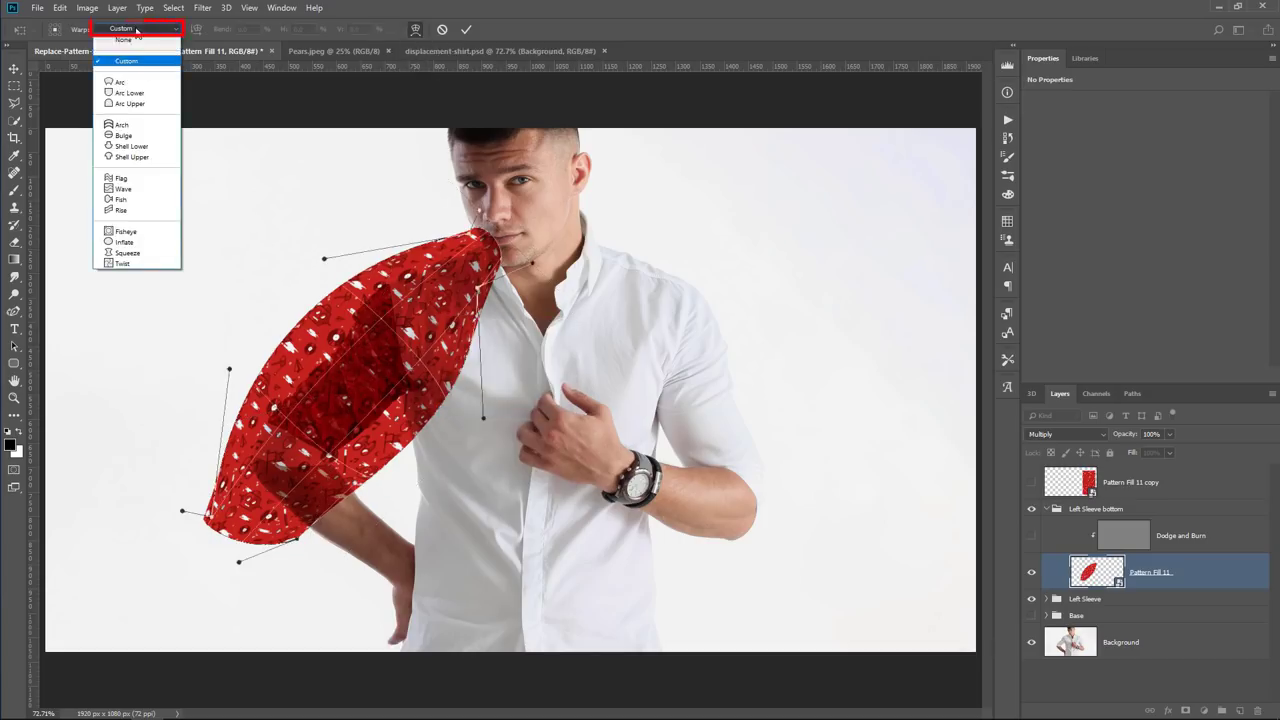
click(141, 40)
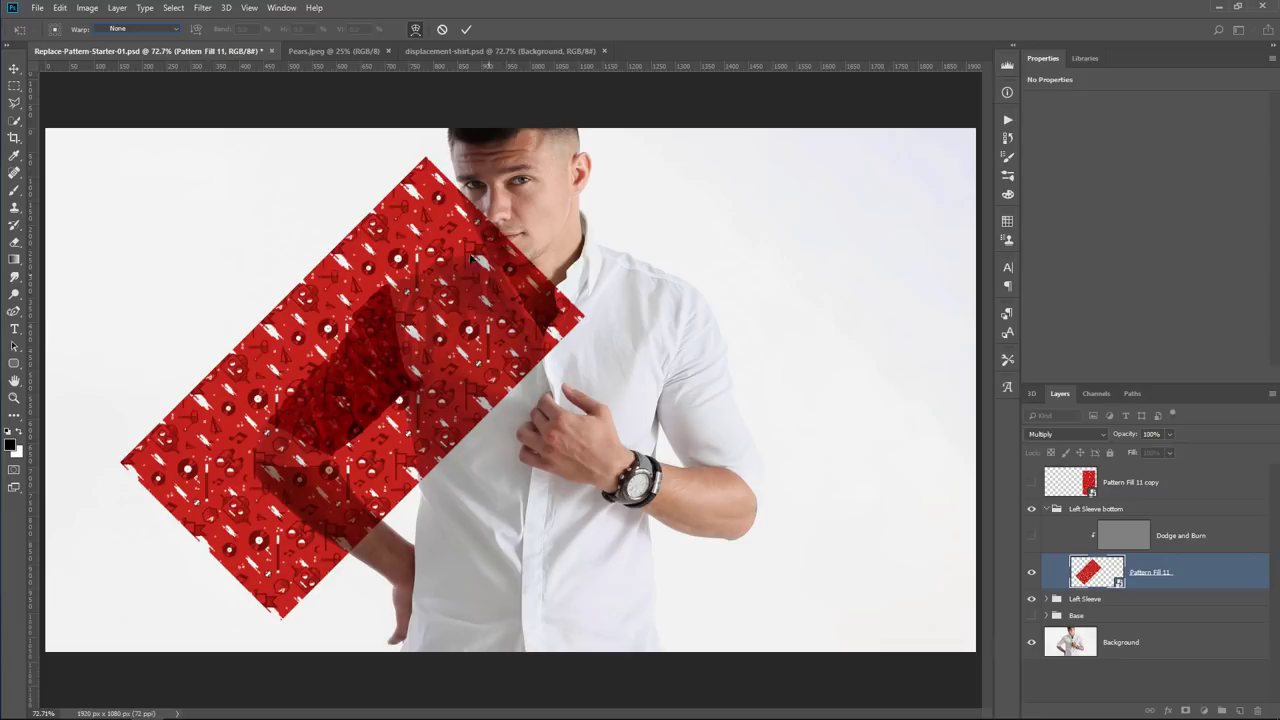
- Rotate the unwarped red pattern counterclockwise to a steeper angle and position it over the rolled cuff of the sleeve
key(ctrl+t)
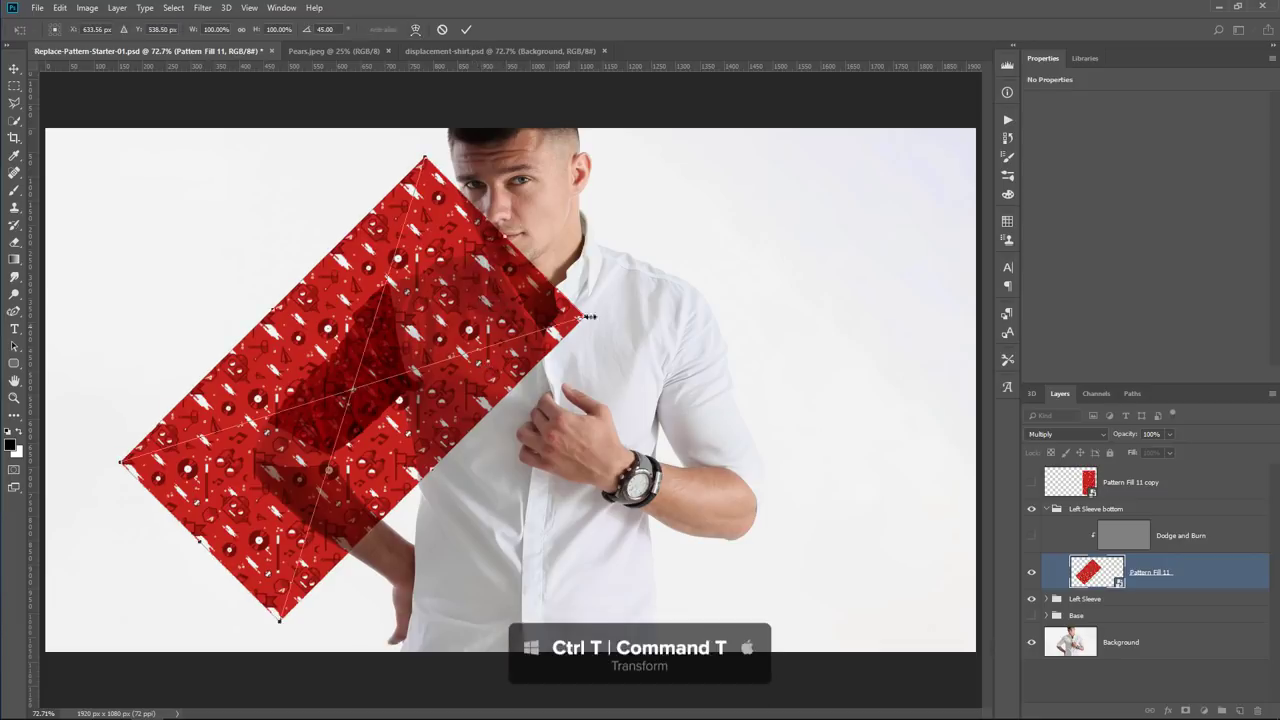
drag(604, 302, 565, 224)
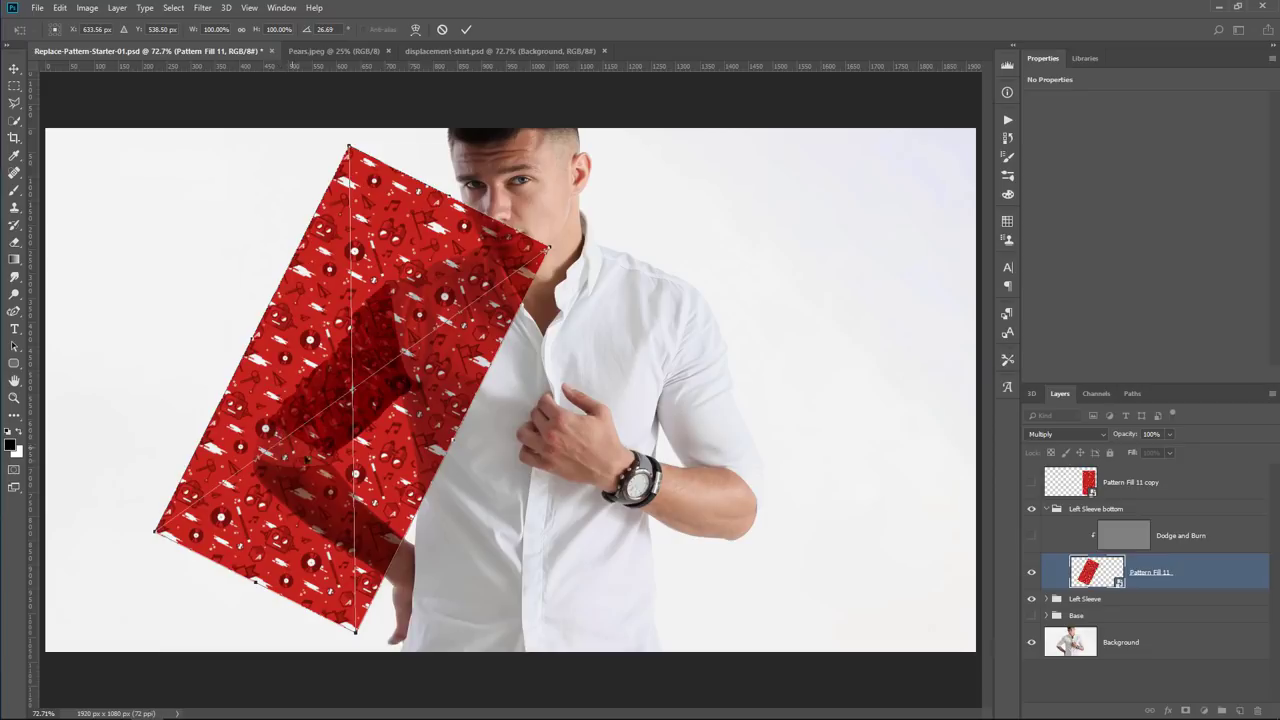
drag(344, 472, 306, 467)
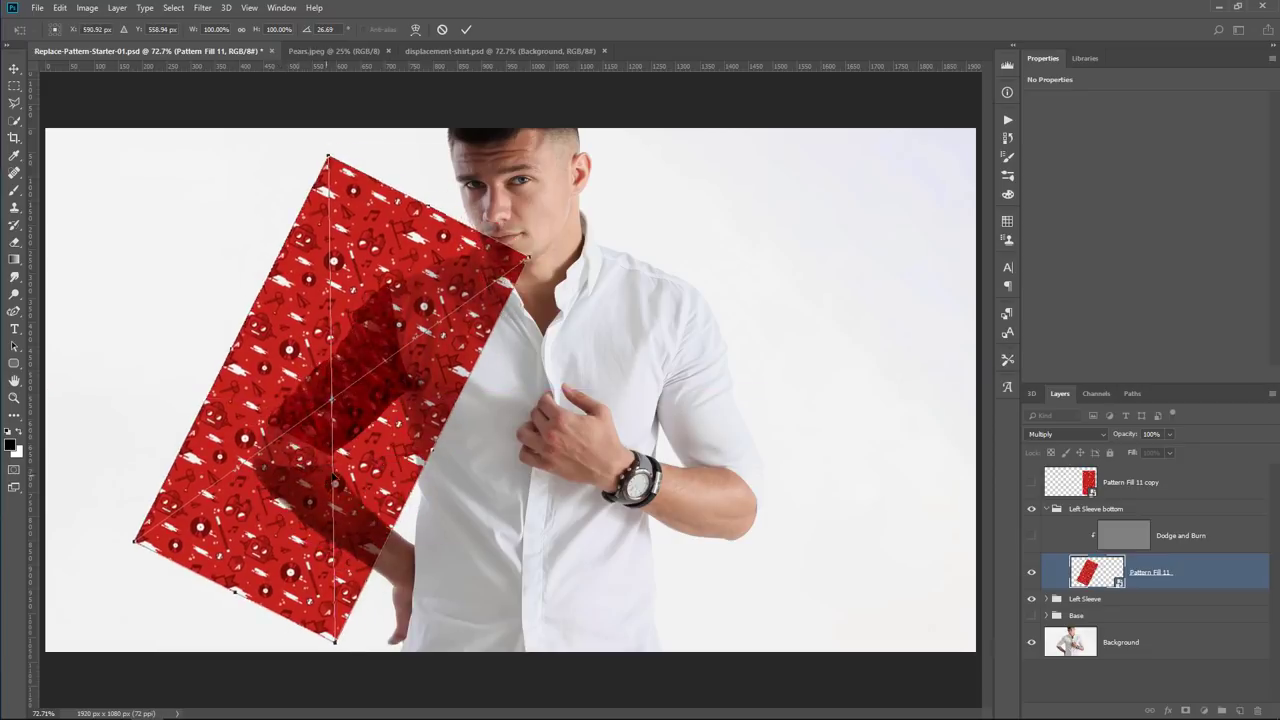
key(Return)
key(ctrl+f)
key(z)
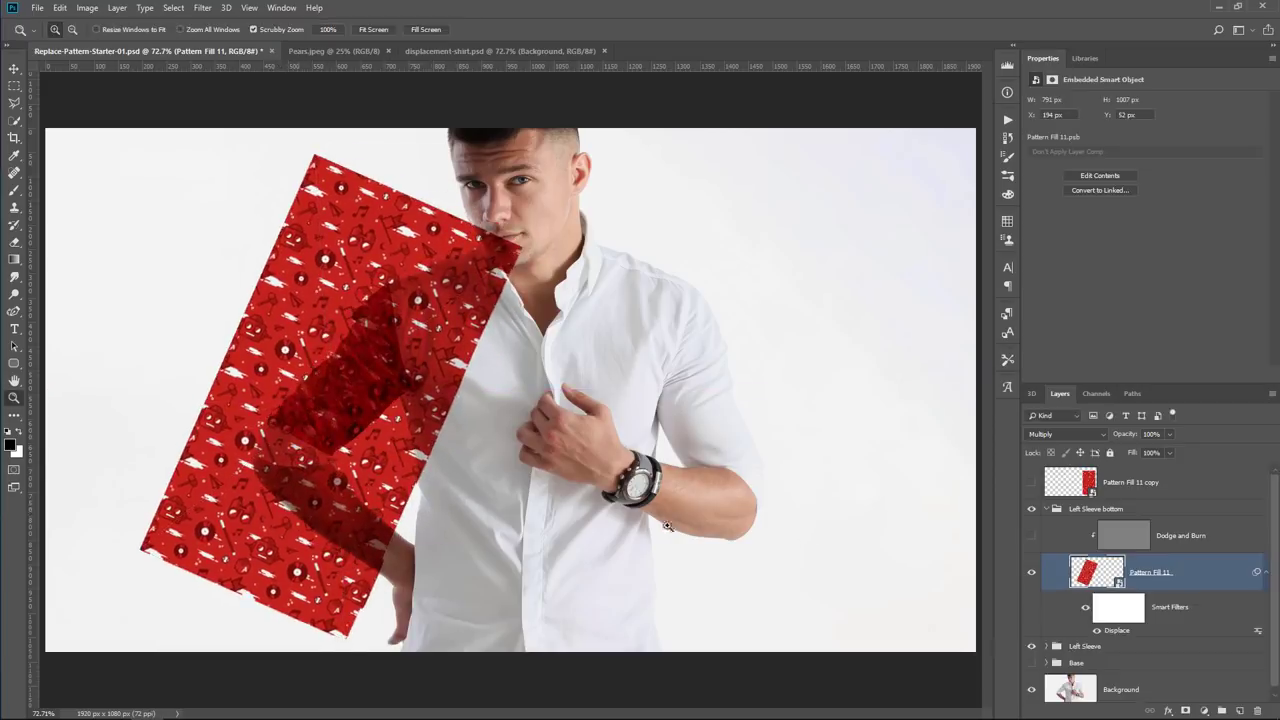
- Apply the Sleeve Left Bottom path as a vector mask on the Pattern Fill 11 layer in Left Sleeve bottom
click(1132, 394)
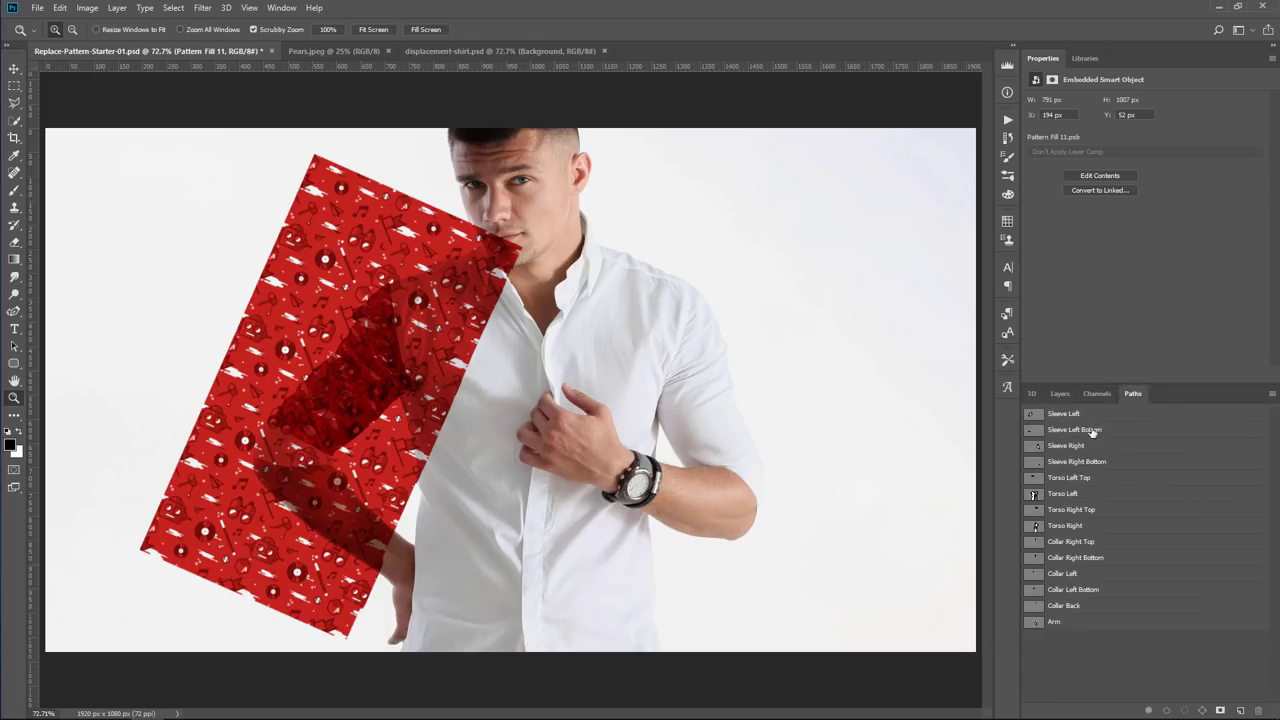
click(1092, 430)
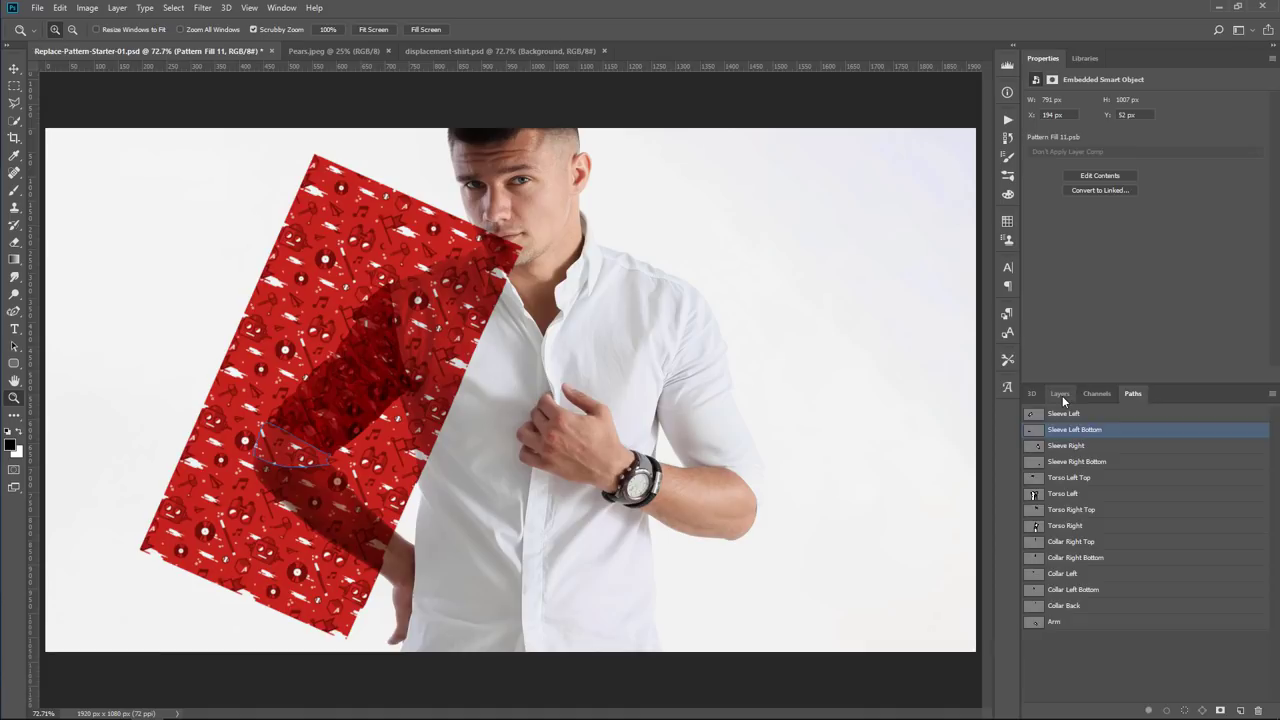
click(1060, 394)
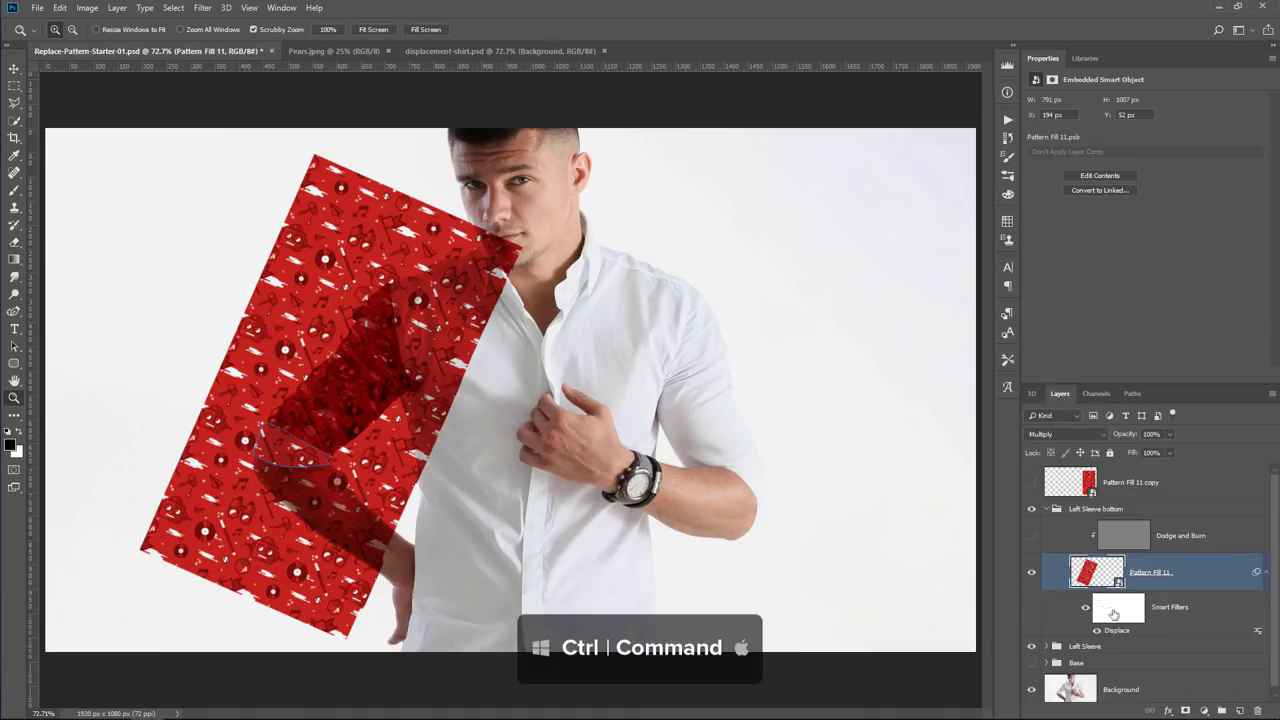
ctrl+click(1186, 711)
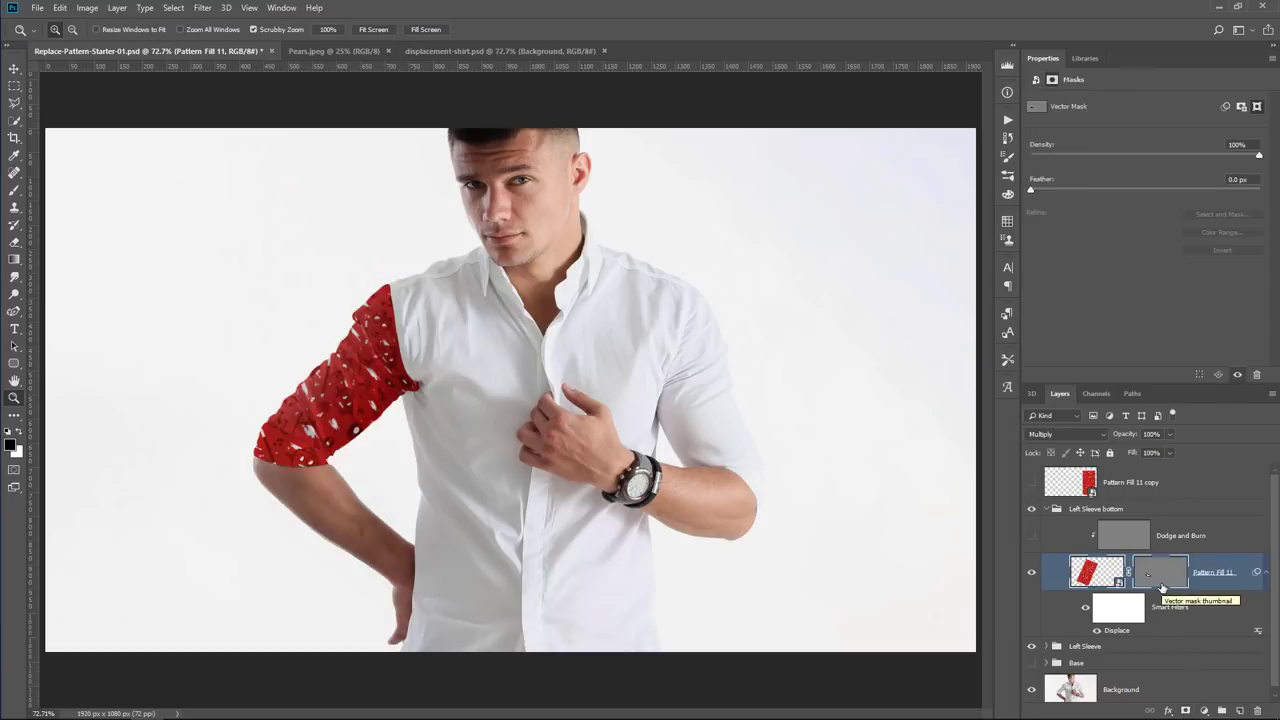
- Inspect the cuff up close with and without its Pattern Fill 11 layer, and view the whole image
drag(310, 430, 341, 486)
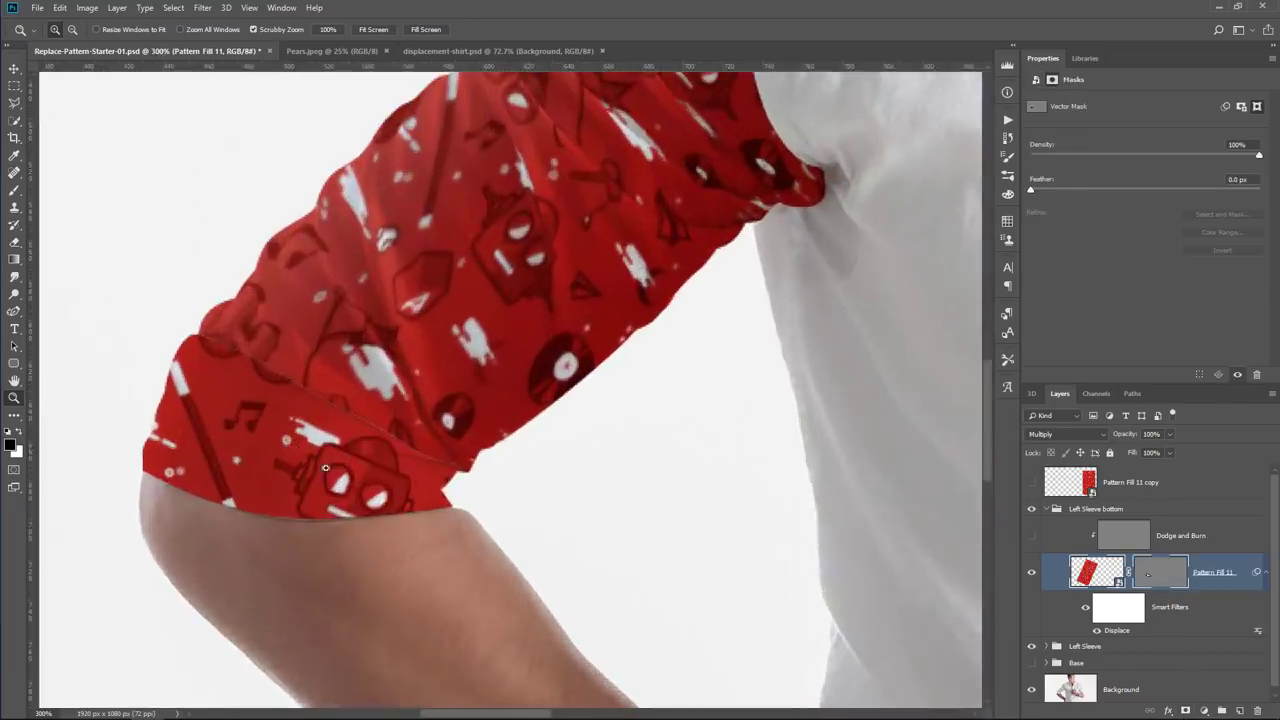
click(1032, 573)
click(1032, 573)
click(1032, 573)
click(1032, 573)
right_click(578, 474)
click(593, 482)
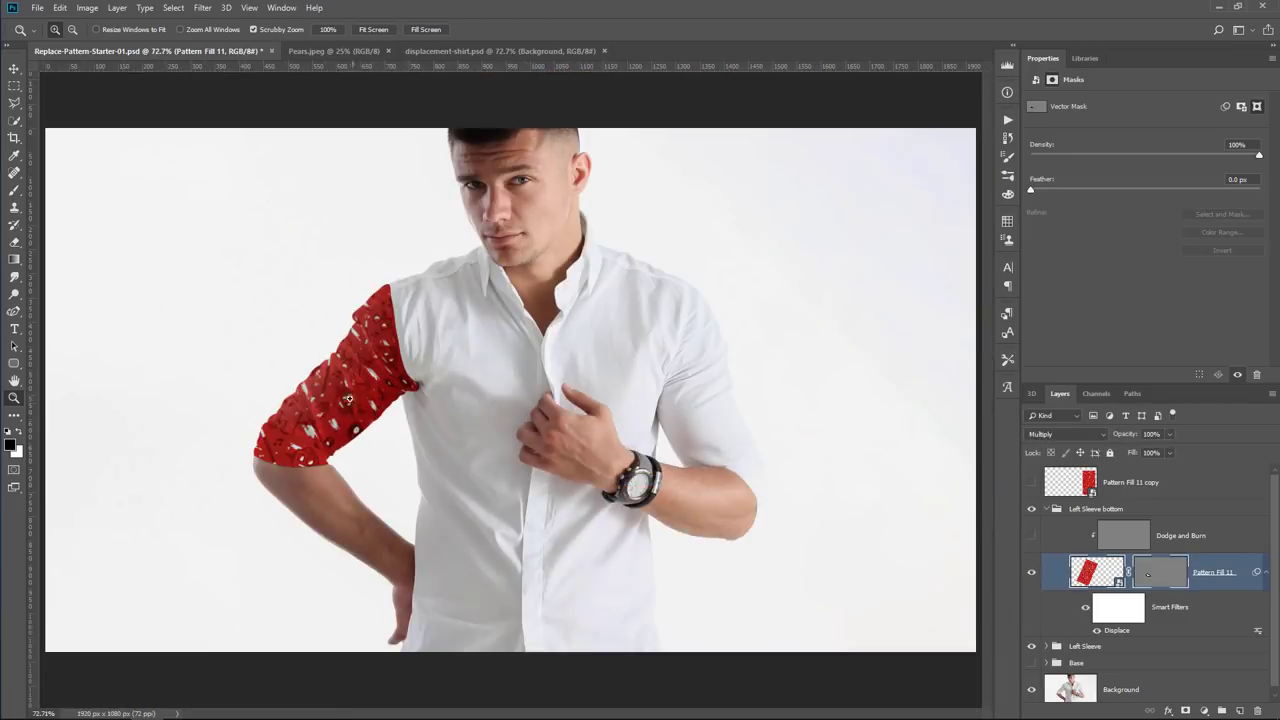
- Open Liquify on the Pattern Fill 11 layer in Left Sleeve bottom and push the pattern downward near the cuff with a smaller brush
click(1097, 574)
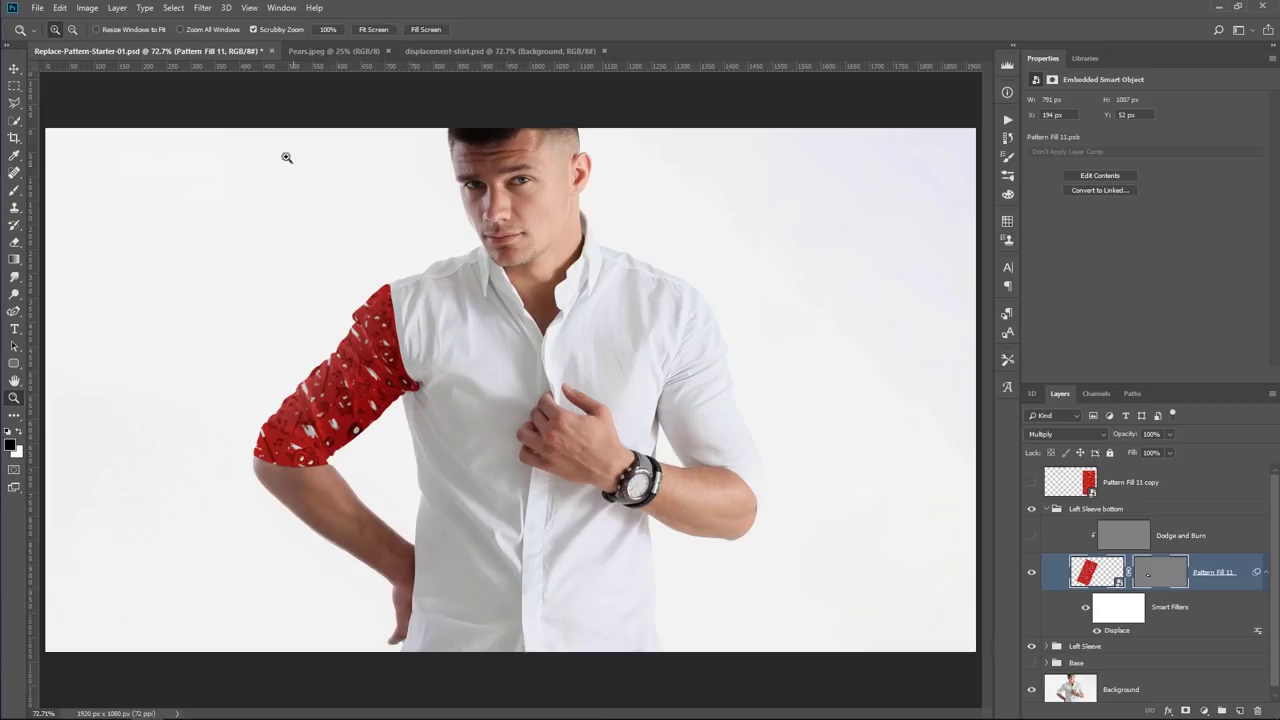
click(203, 8)
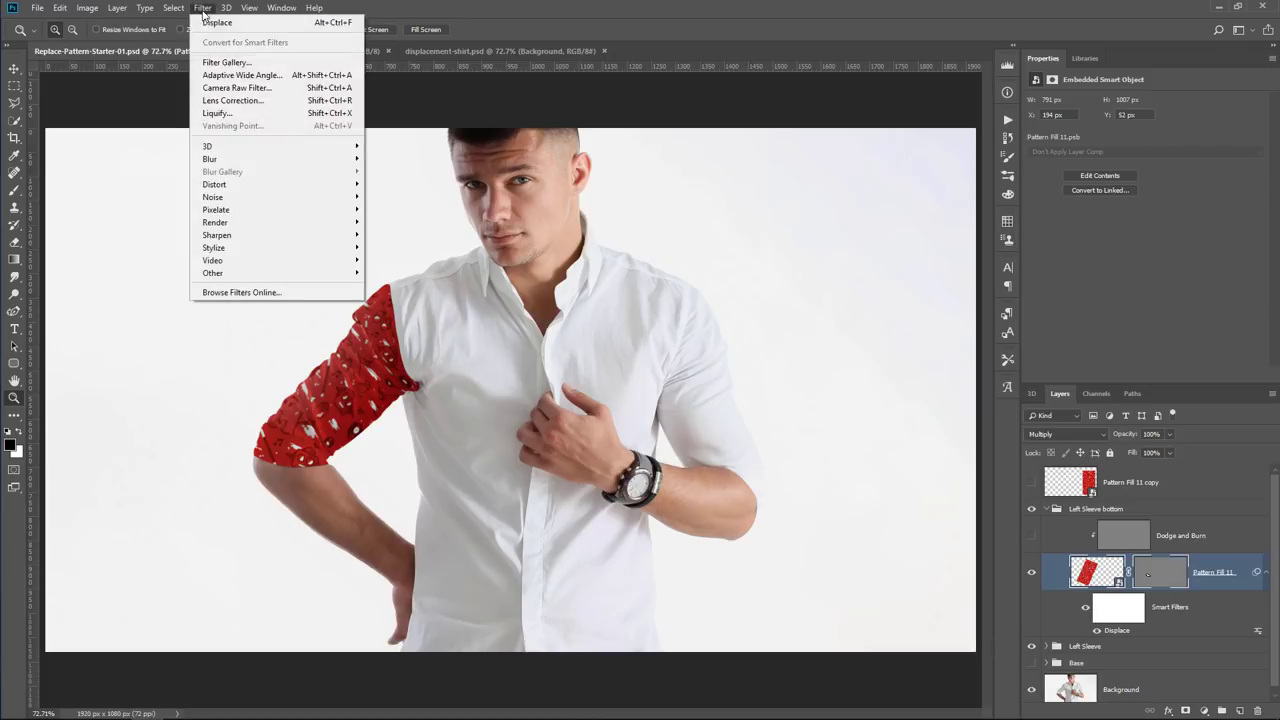
click(216, 113)
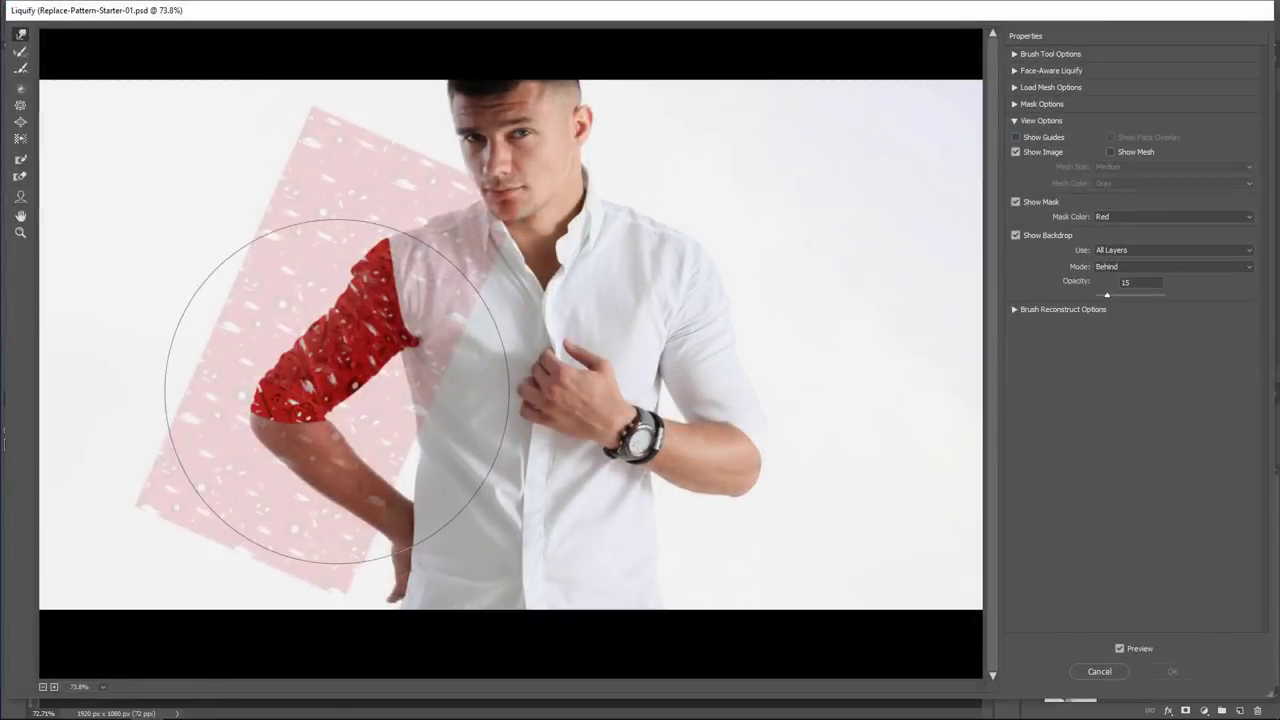
key(bracketleft)
key(bracketleft)
key(bracketleft)
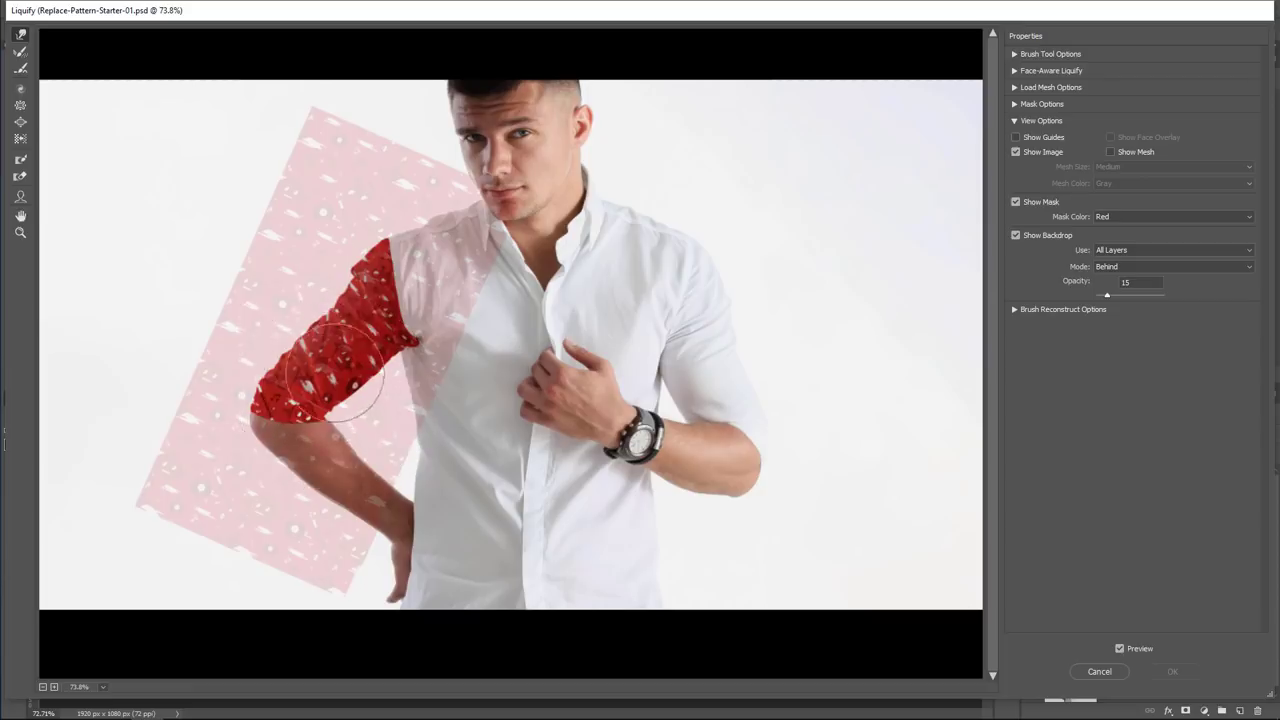
key(bracketleft)
key(bracketleft)
mouse_move(320, 343)
mouse_down()
mouse_move(314, 366)
mouse_move(332, 367)
mouse_move(316, 452)
mouse_up()
- Set the Liquify backdrop to Background at 30 opacity, enlarge the brush, and apply the filter
click(1118, 252)
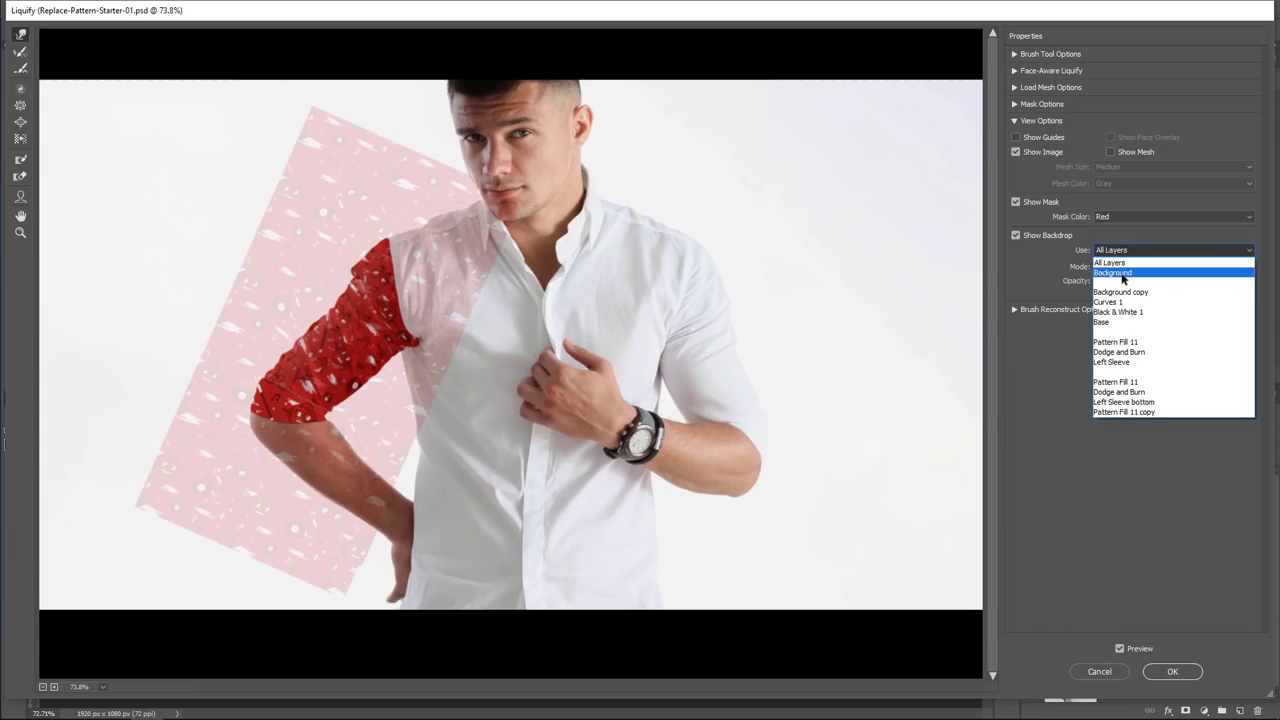
click(1122, 273)
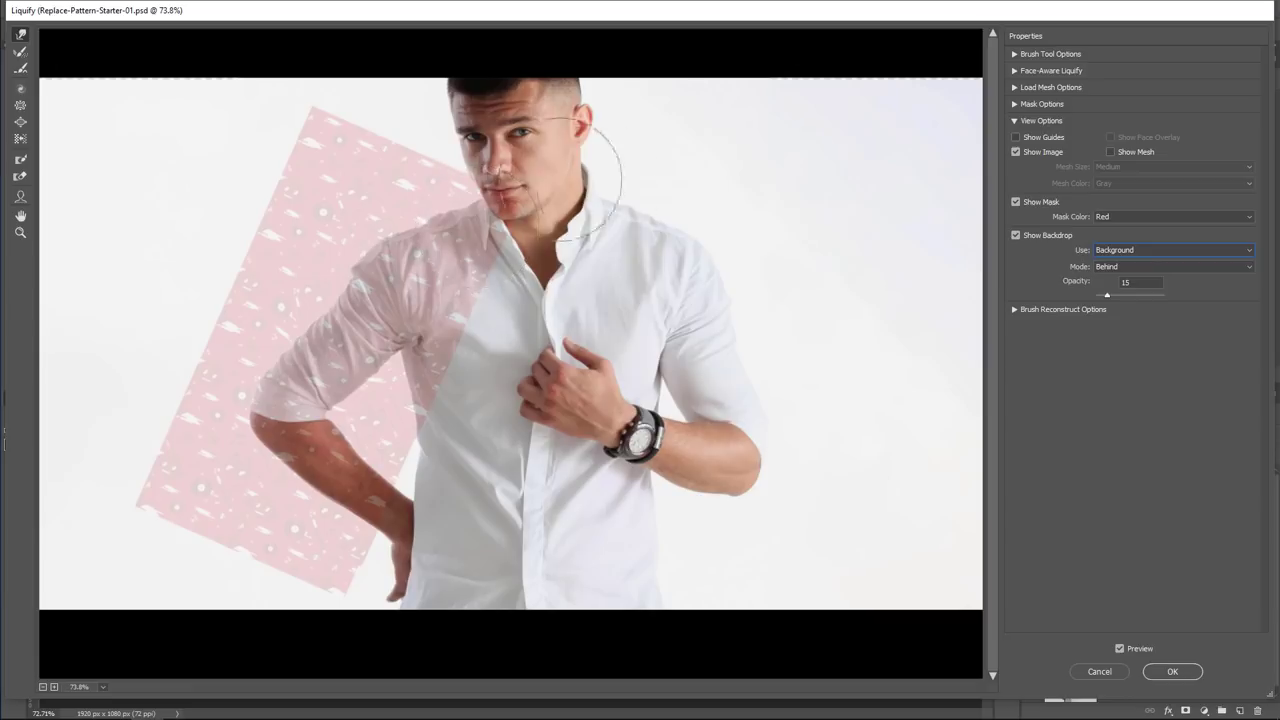
drag(1108, 295, 1118, 295)
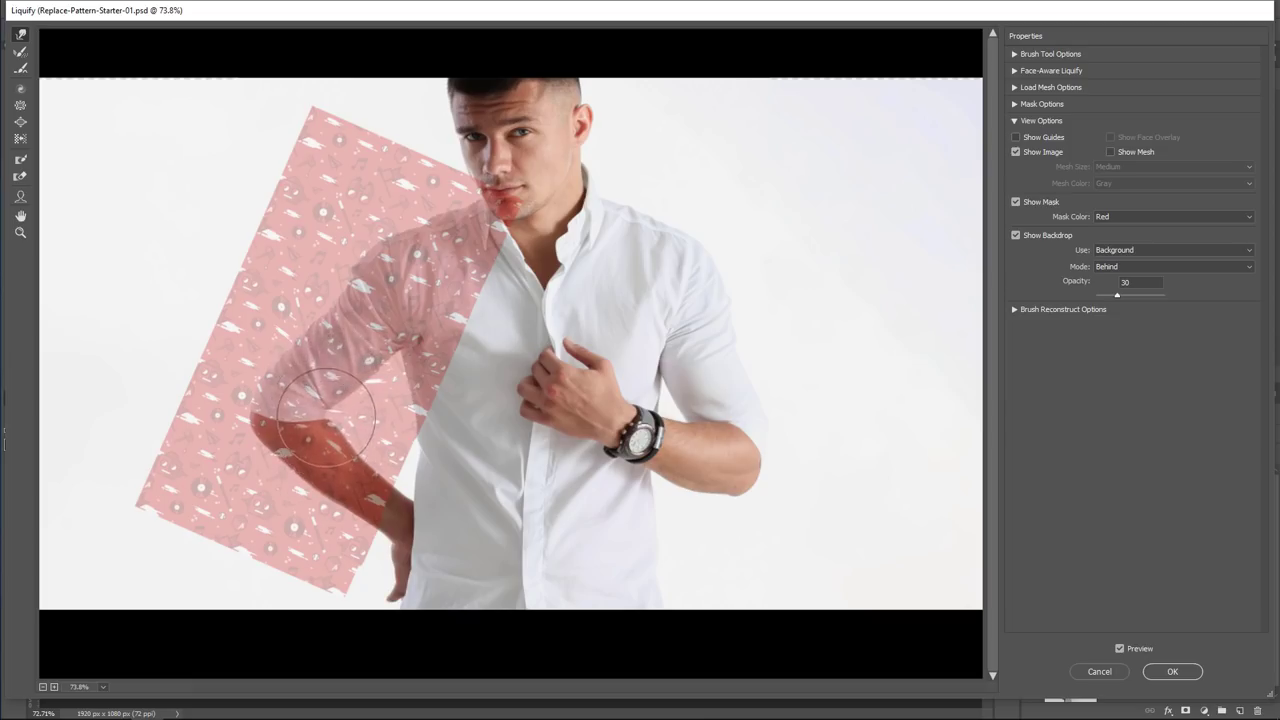
key(bracketright)
key(bracketright)
key(bracketright)
key(bracketright)
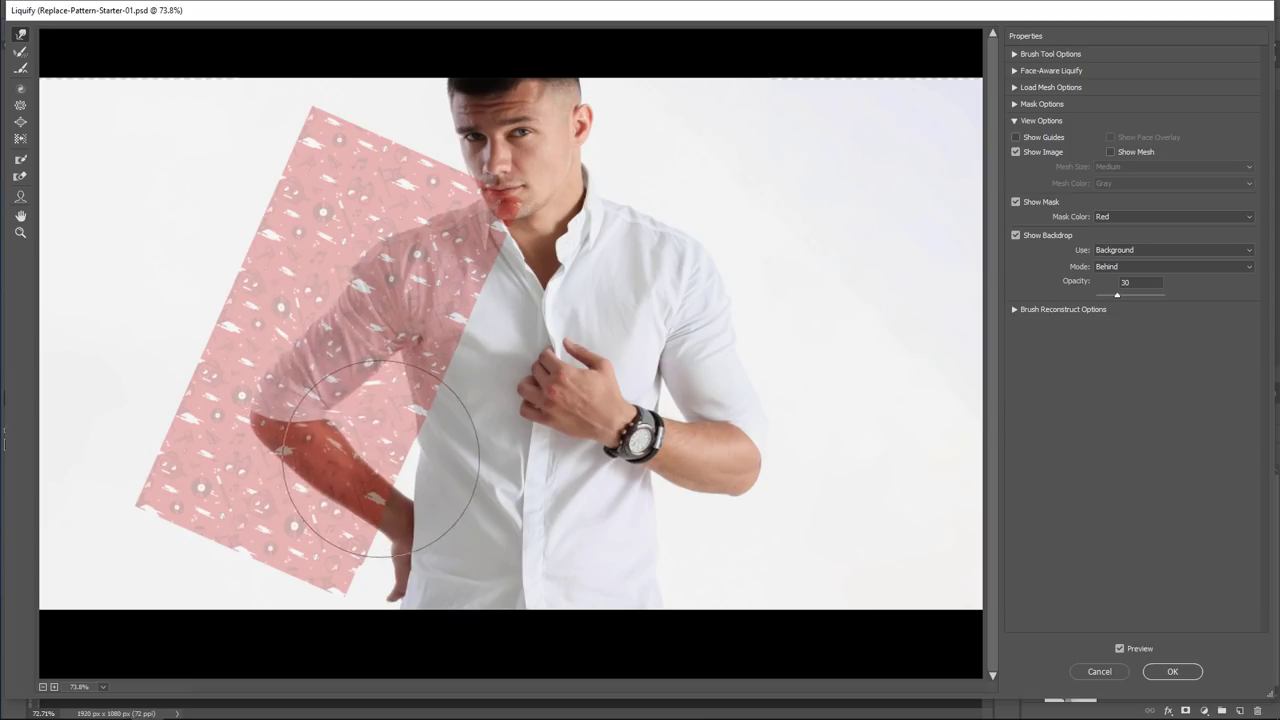
click(1155, 671)
- Show the Dodge and Burn layer in Left Sleeve bottom and lighten the cuff's highlights on it with the Dodge tool
key(z)
click(308, 459)
click(307, 459)
right_click(334, 446)
click(360, 452)
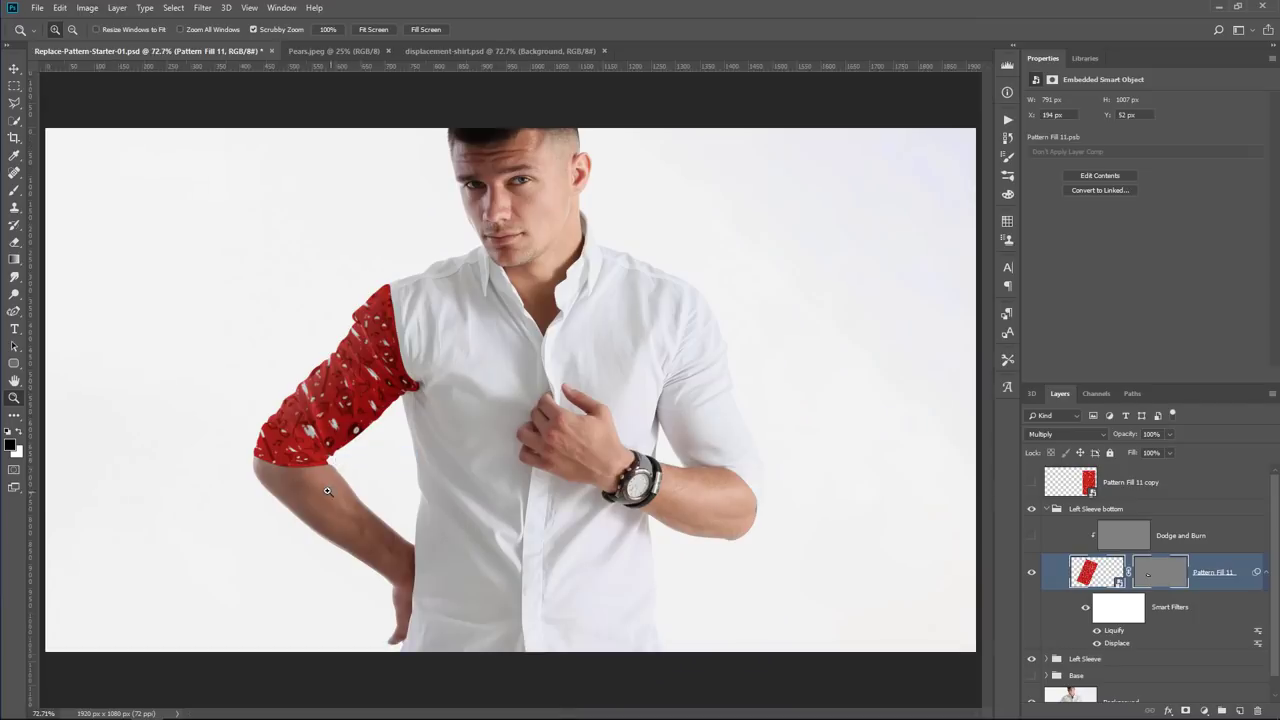
click(293, 447)
click(293, 447)
click(1122, 542)
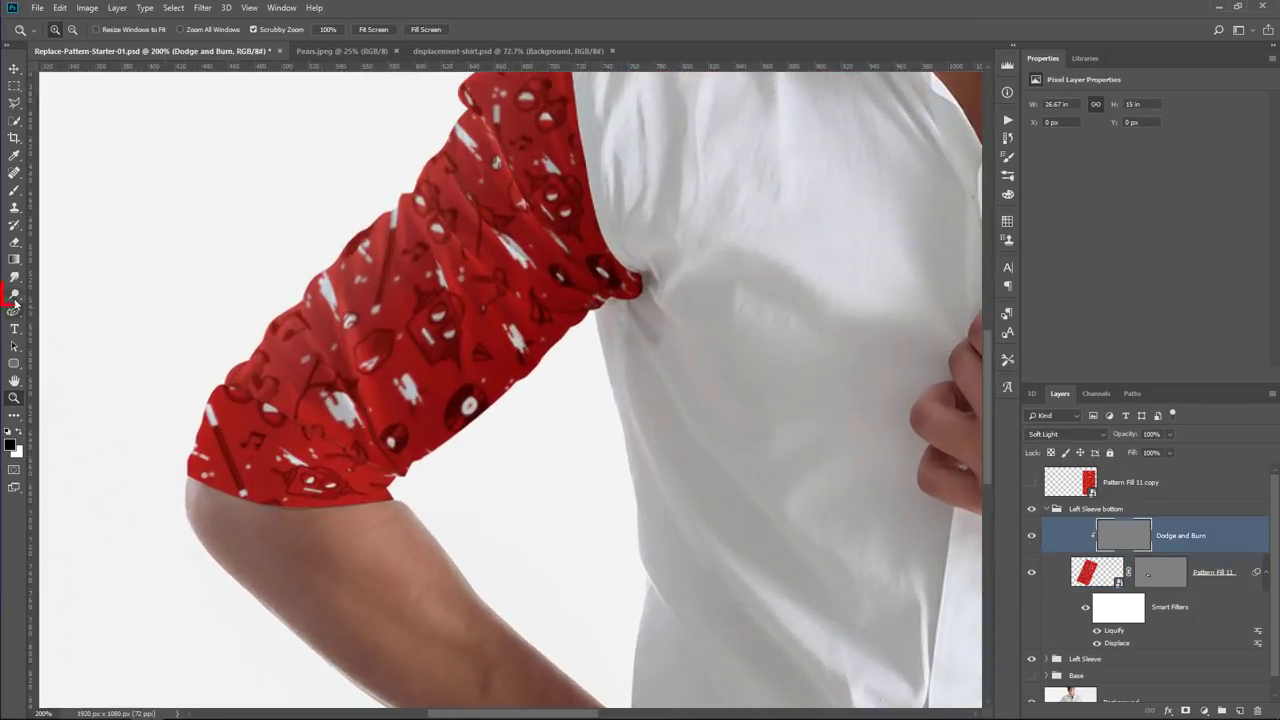
click(14, 294)
right_click(14, 294)
click(55, 295)
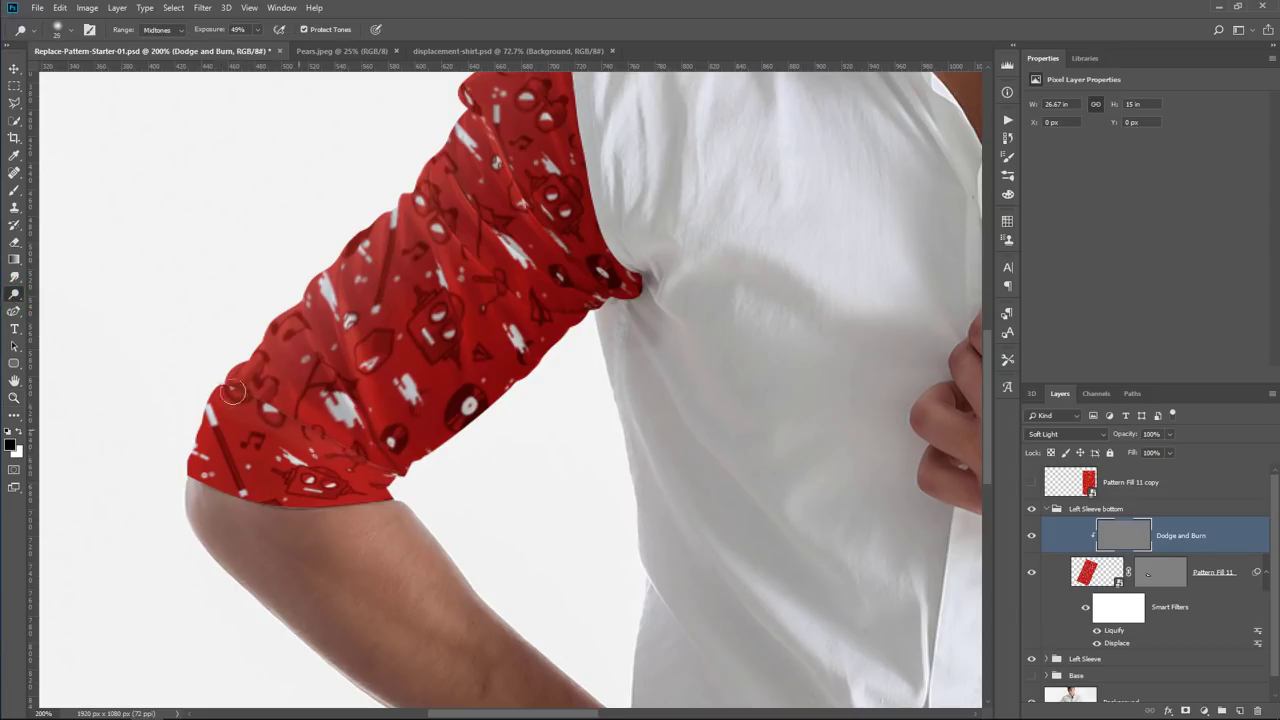
- Darken the cuff's shadows on the Dodge and Burn layer using the Burn tool with a smaller, 50 px brush
right_click(12, 300)
click(60, 303)
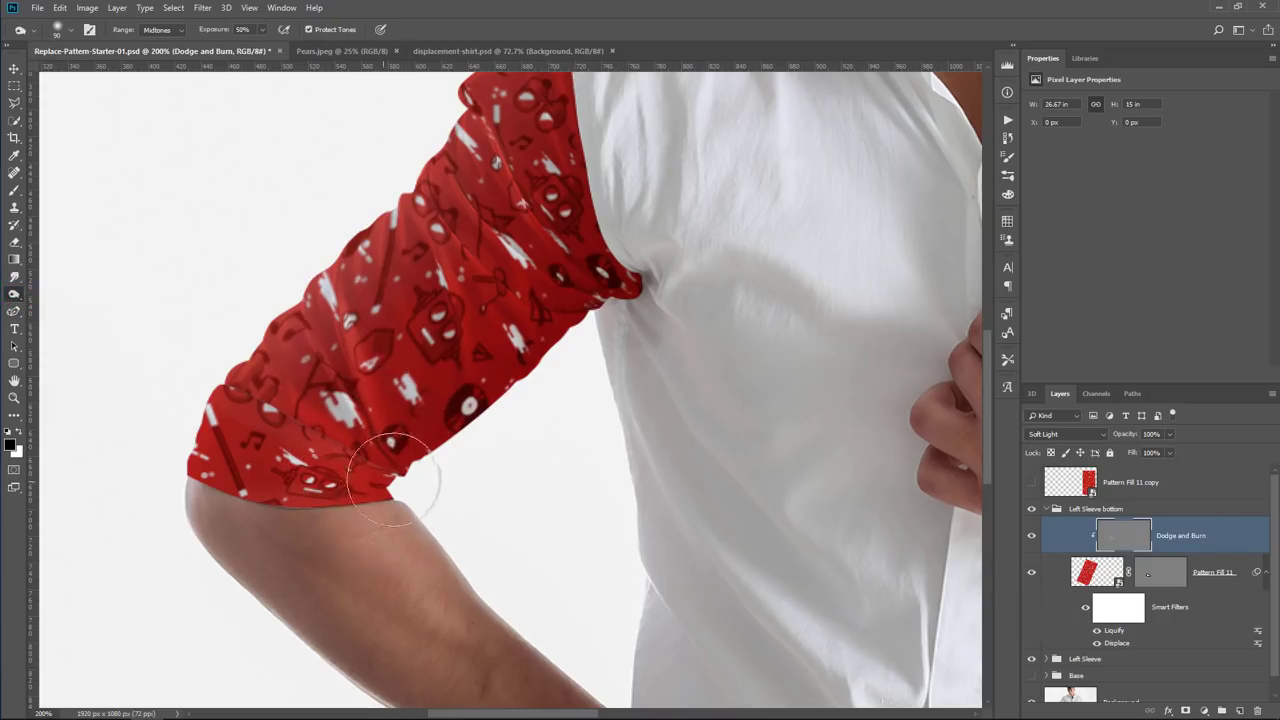
key(bracketleft)
key(bracketleft)
key(bracketleft)
key(bracketleft)
key(bracketleft)
key(bracketleft)
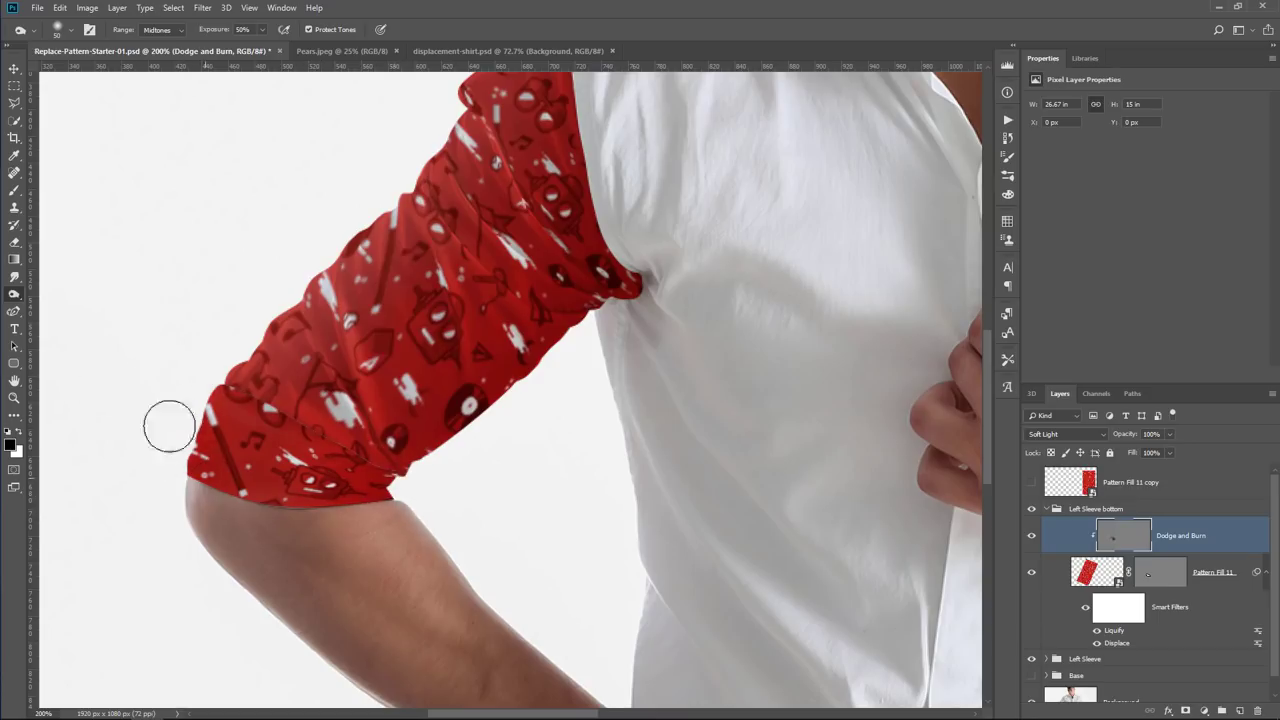
double_click(14, 397)
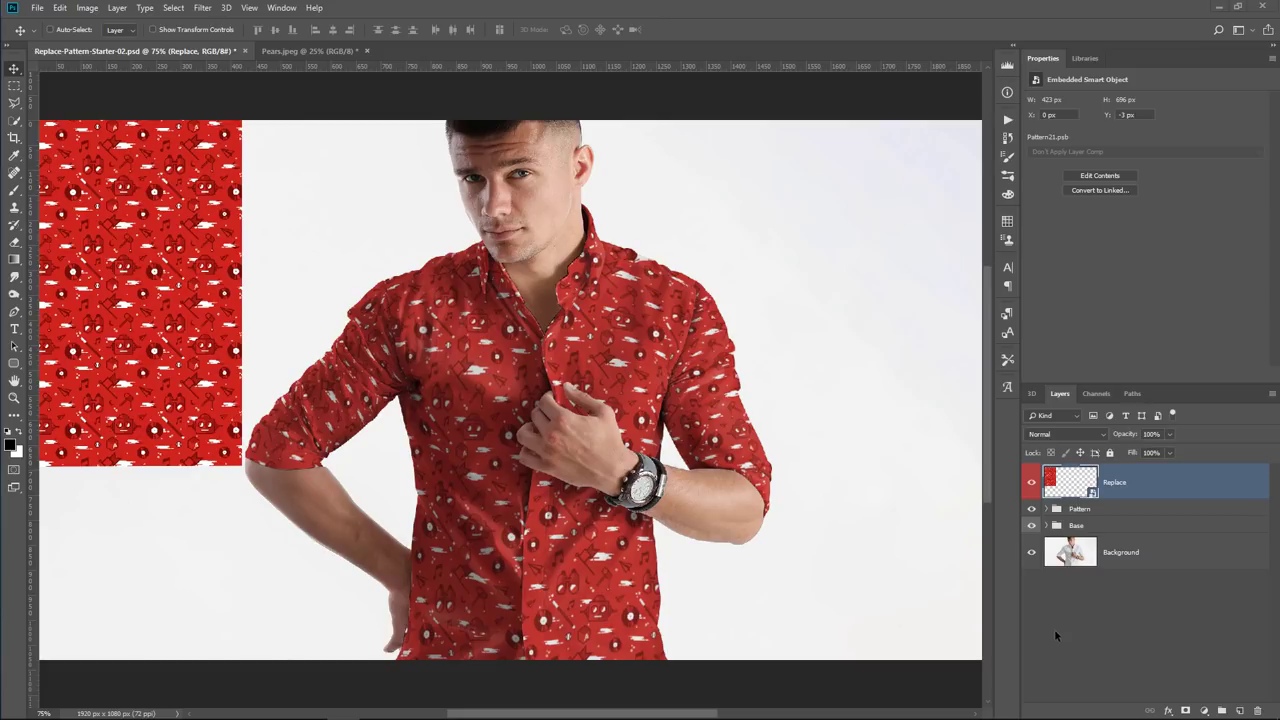
- Hide Pattern Fill 5 inside the Replace smart object to swap in the plaid pattern, saving and closing its contents
right_click(1148, 491)
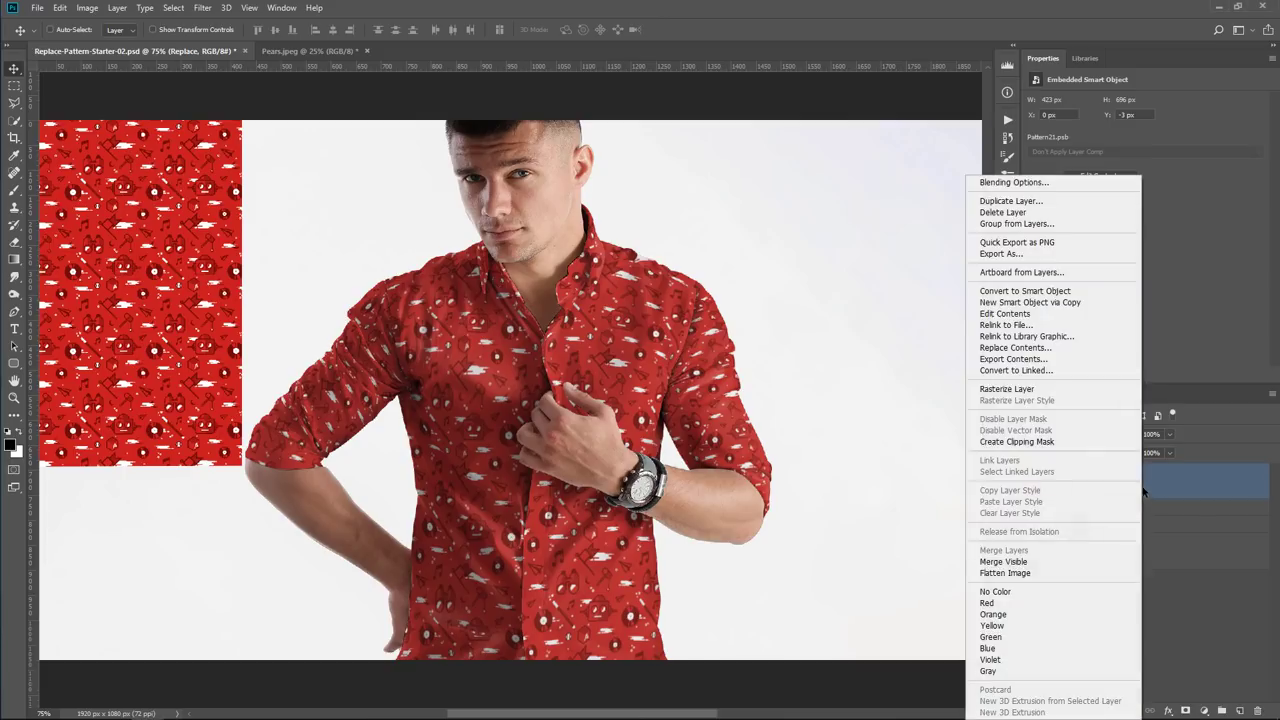
click(1012, 603)
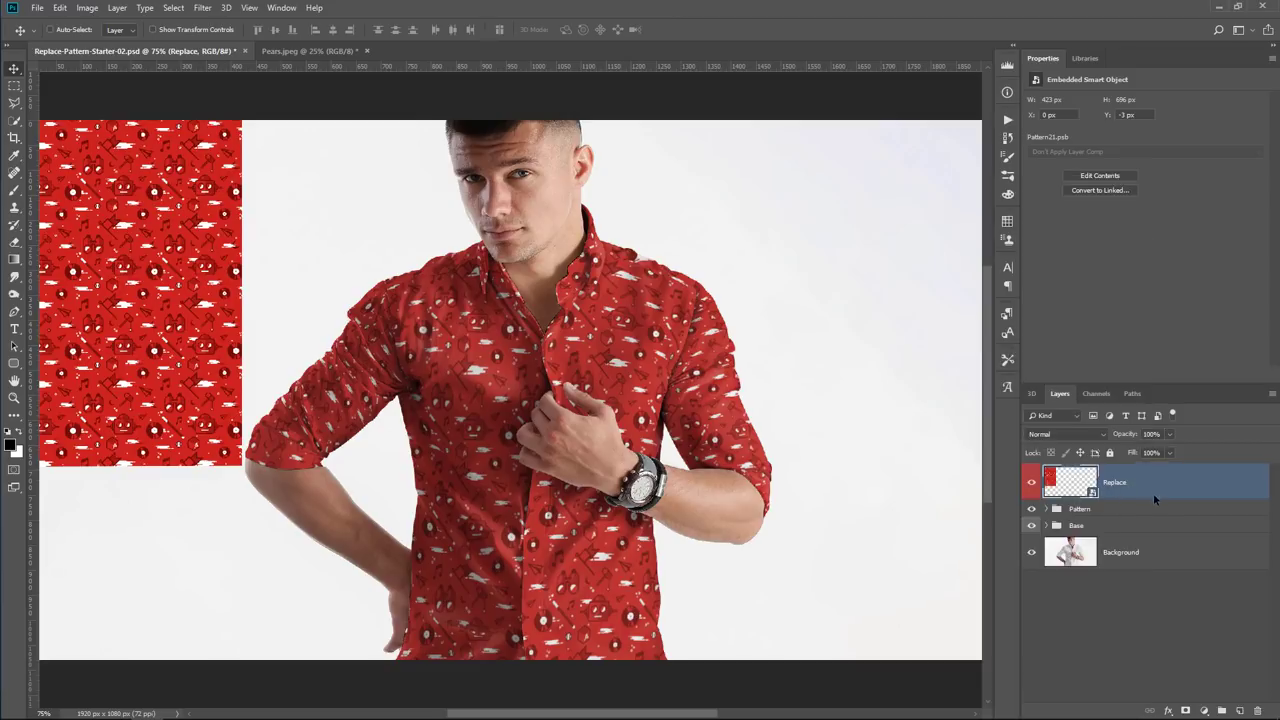
double_click(1076, 489)
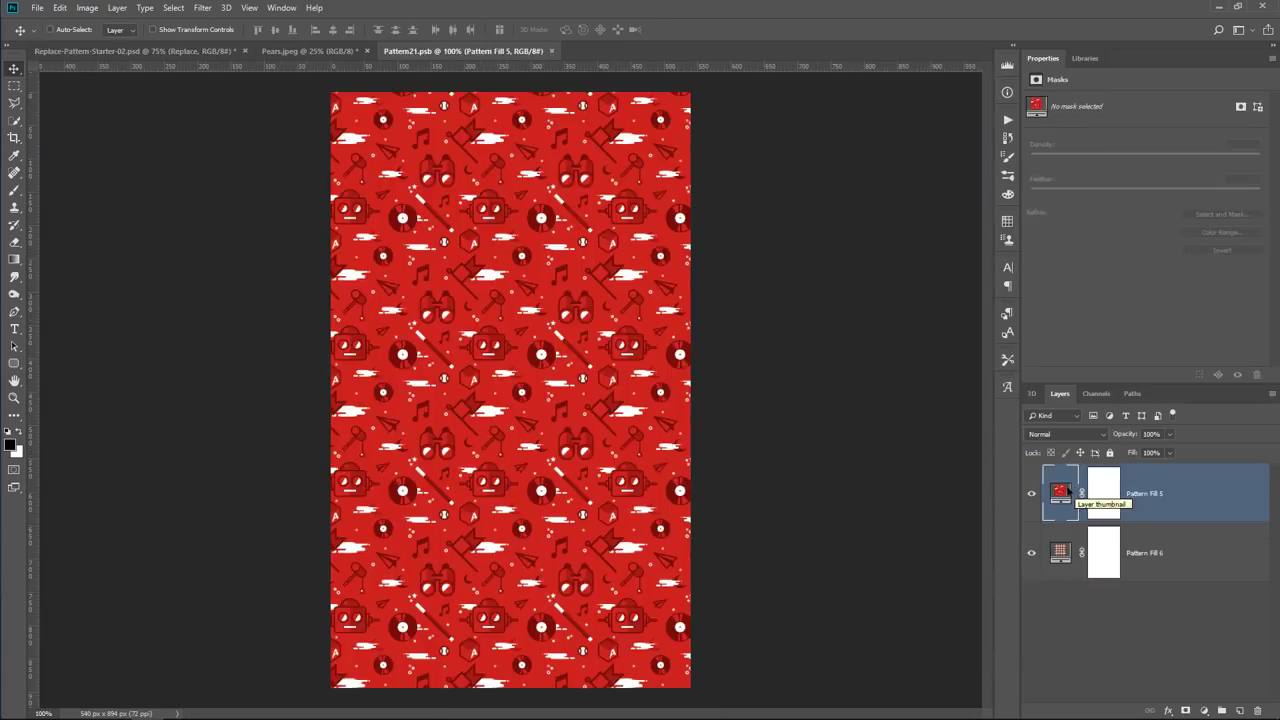
click(1032, 493)
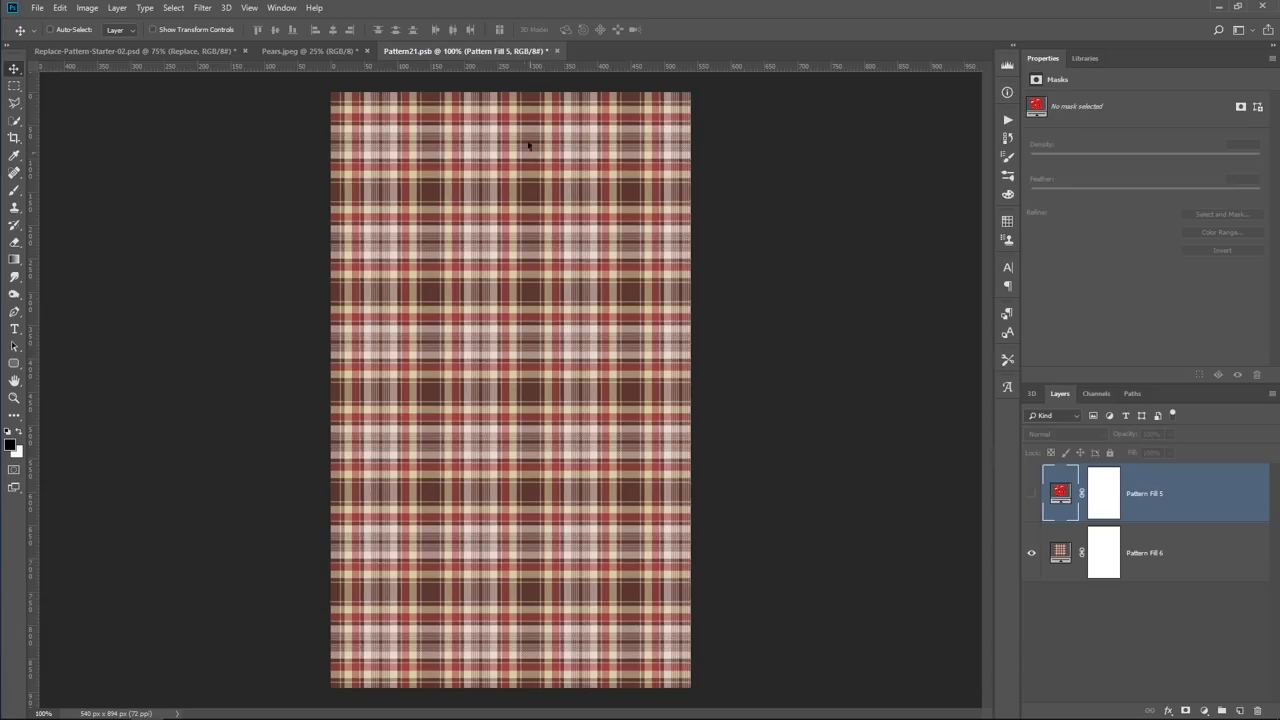
click(556, 51)
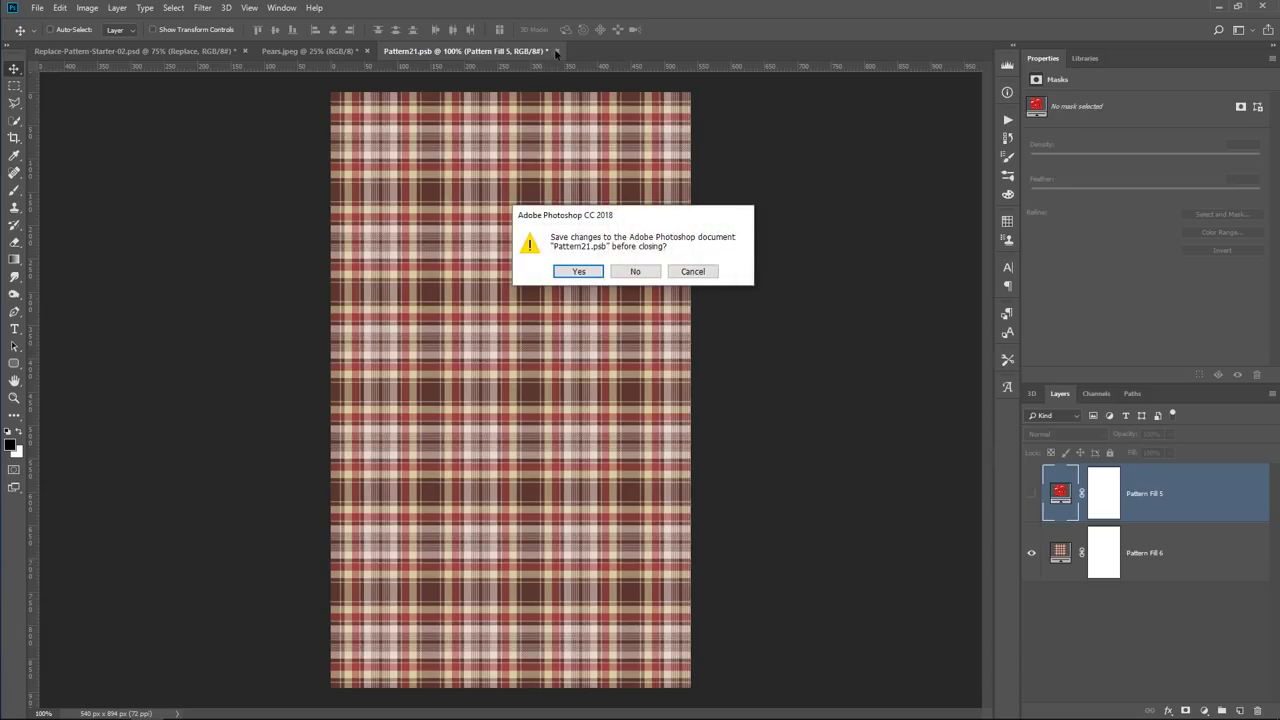
click(582, 271)
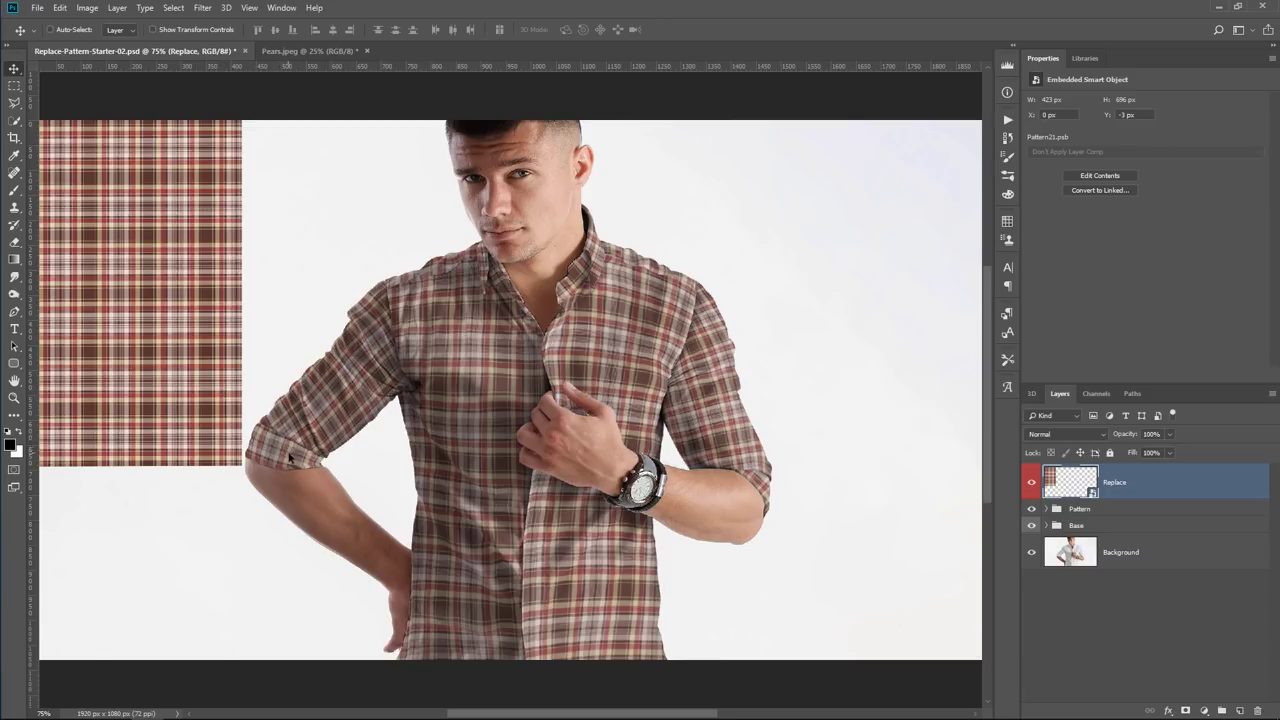
- Expand the Pattern group and inspect which shirt piece each collar, sleeve and torso group covers by hiding and restoring them
click(1047, 509)
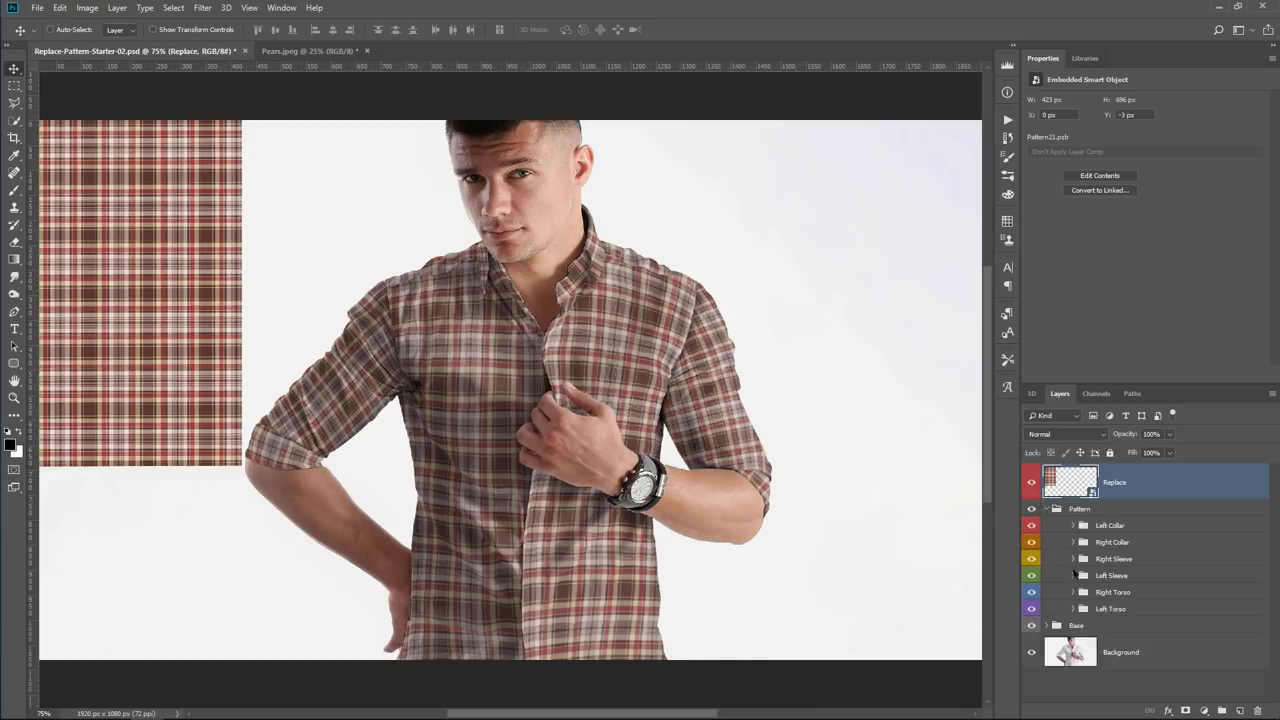
click(1032, 525)
click(1032, 542)
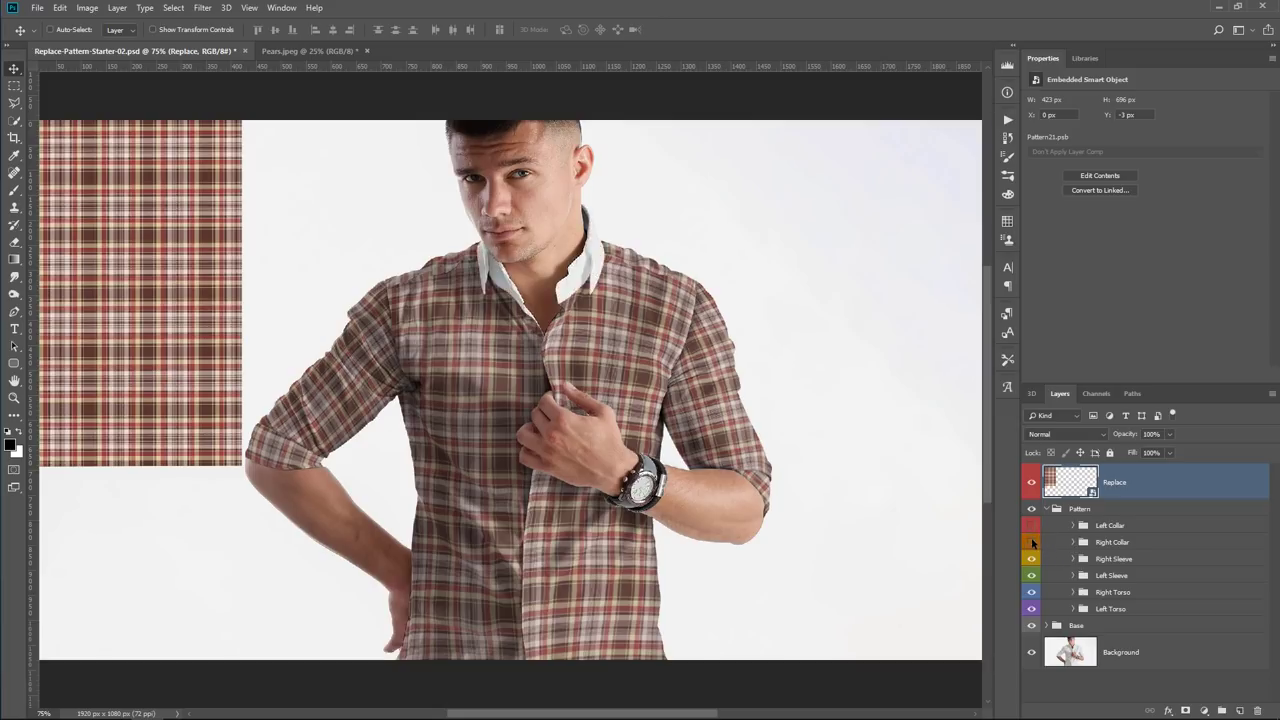
click(1032, 559)
click(1032, 575)
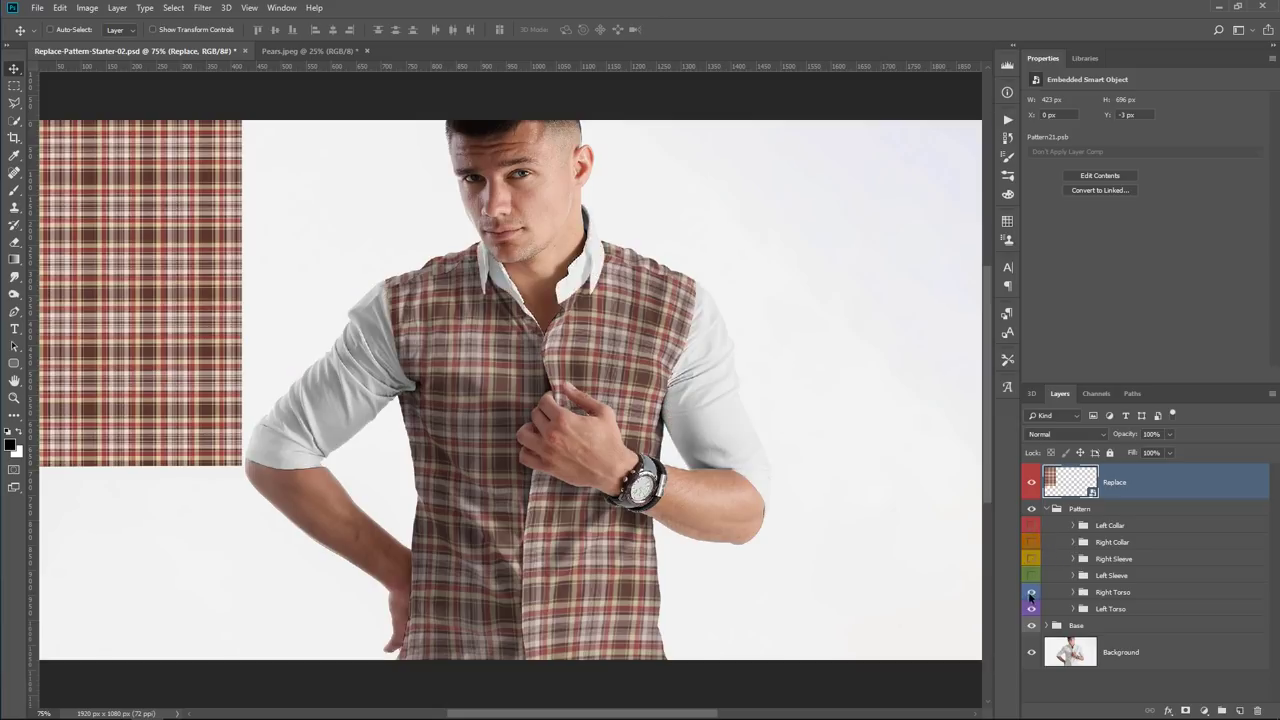
click(1032, 592)
click(1032, 608)
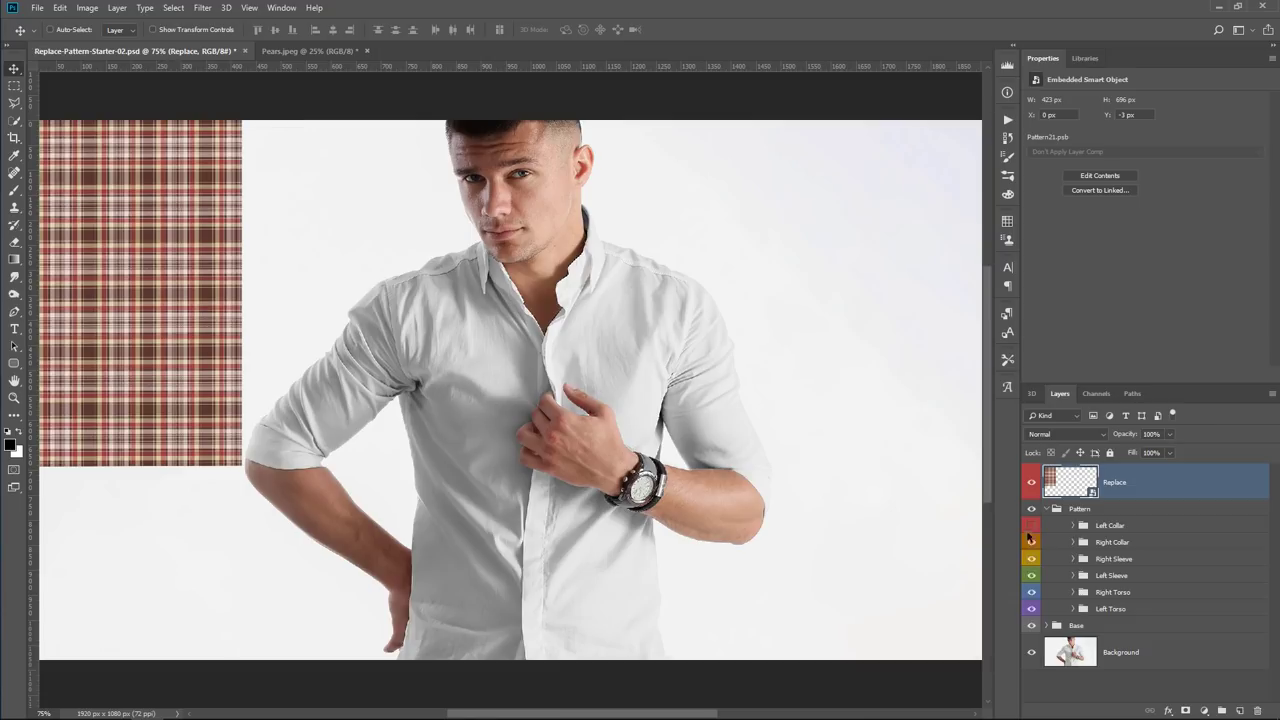
drag(1030, 540, 1030, 525)
click(1032, 576)
click(1032, 576)
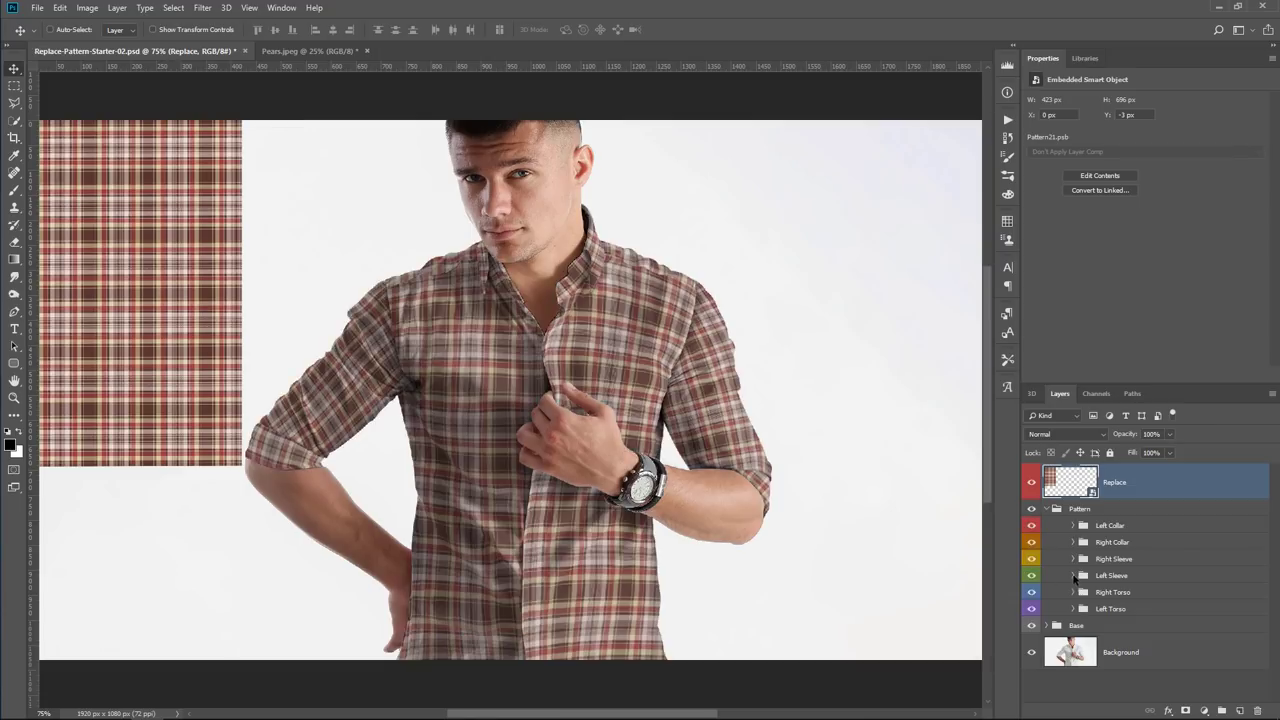
- Examine the layers inside the Left Sleeve and Base groups, checking the shirt with and without the Background copy layer
click(1073, 576)
click(1121, 601)
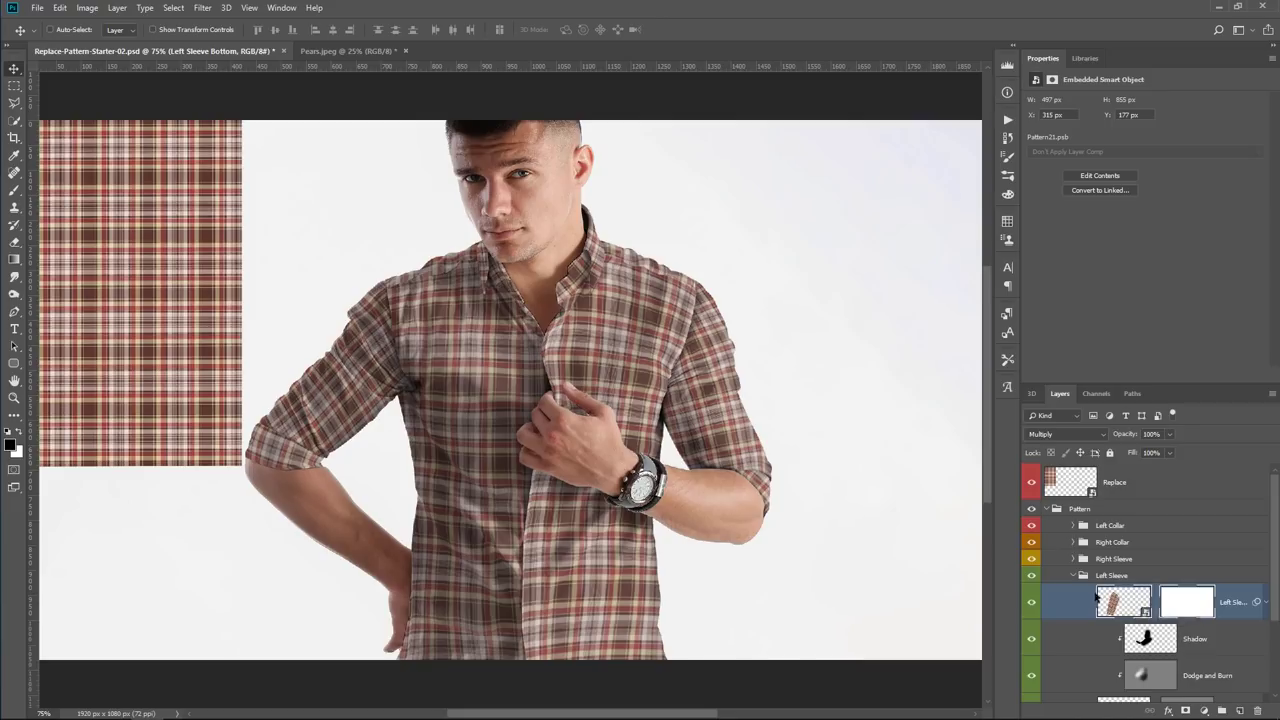
scroll(1093, 593, down, 3)
scroll(1093, 586, down, 2)
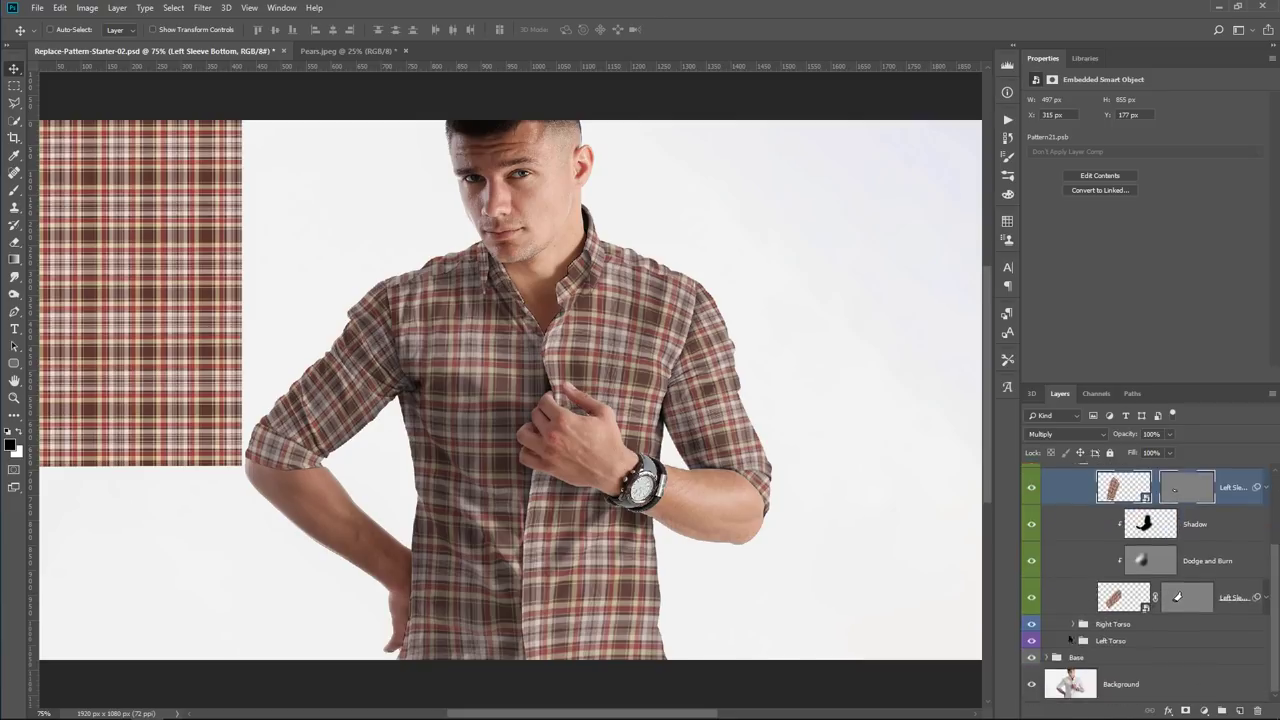
click(1049, 657)
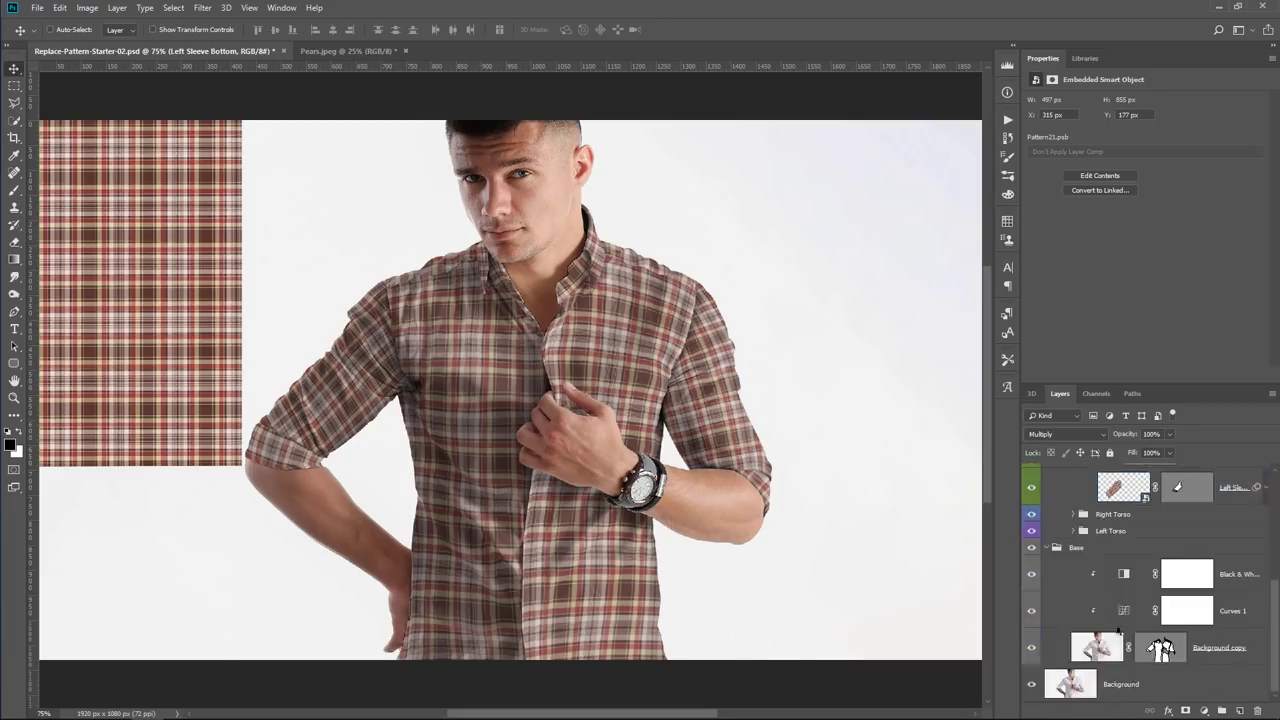
click(1032, 649)
click(1032, 648)
click(1047, 547)
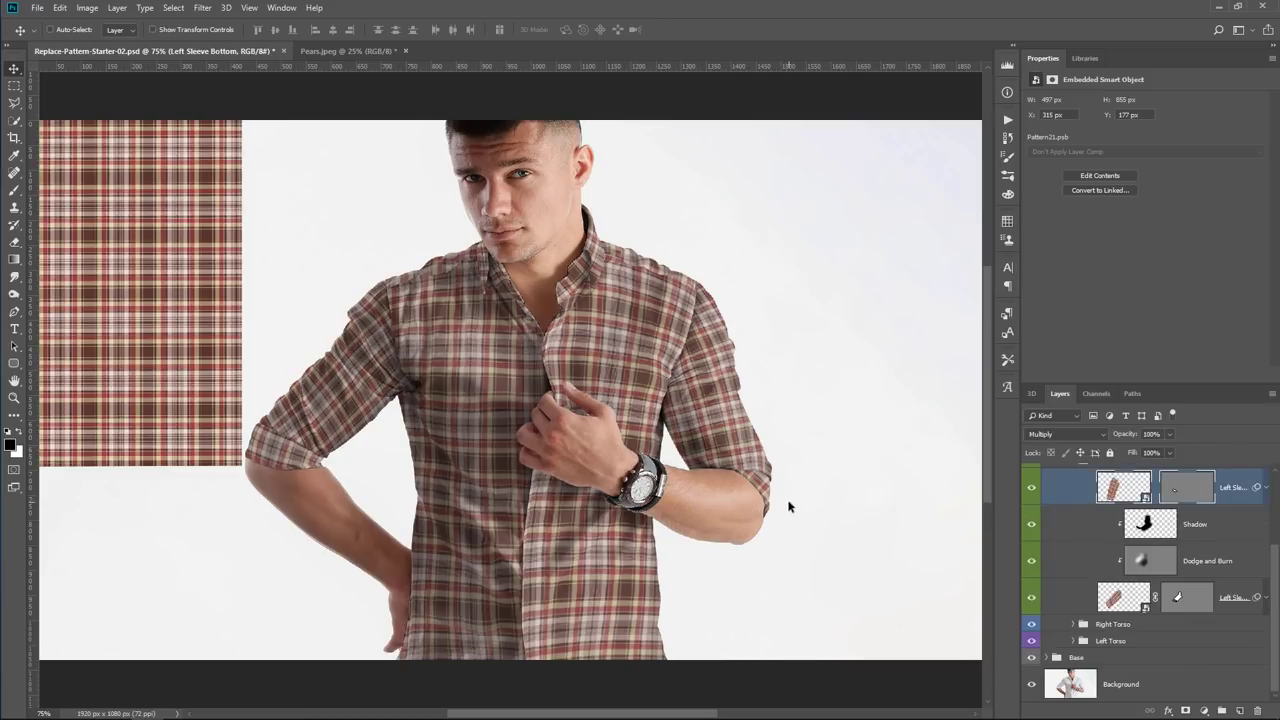
- Examine the Left Sleeve's Shadow layer by toggling its visibility and releasing and restoring its clipping mask
click(1031, 526)
click(1031, 526)
click(1031, 526)
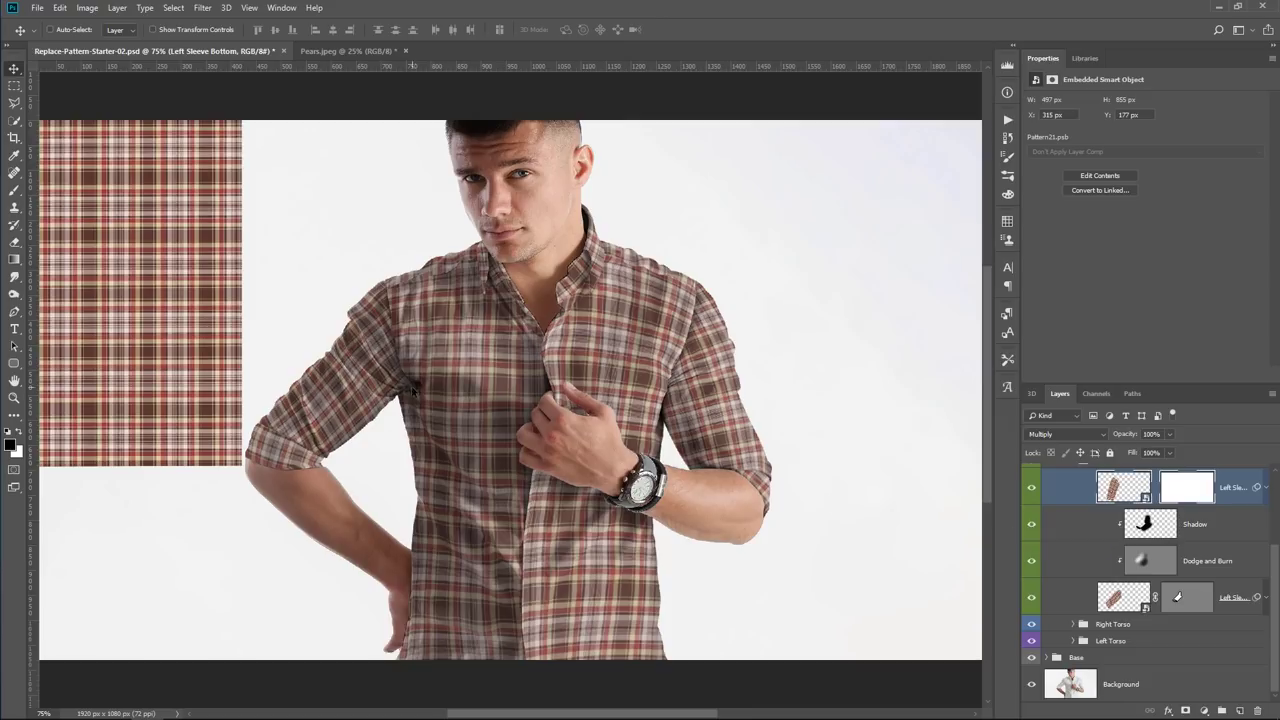
alt+click(1158, 543)
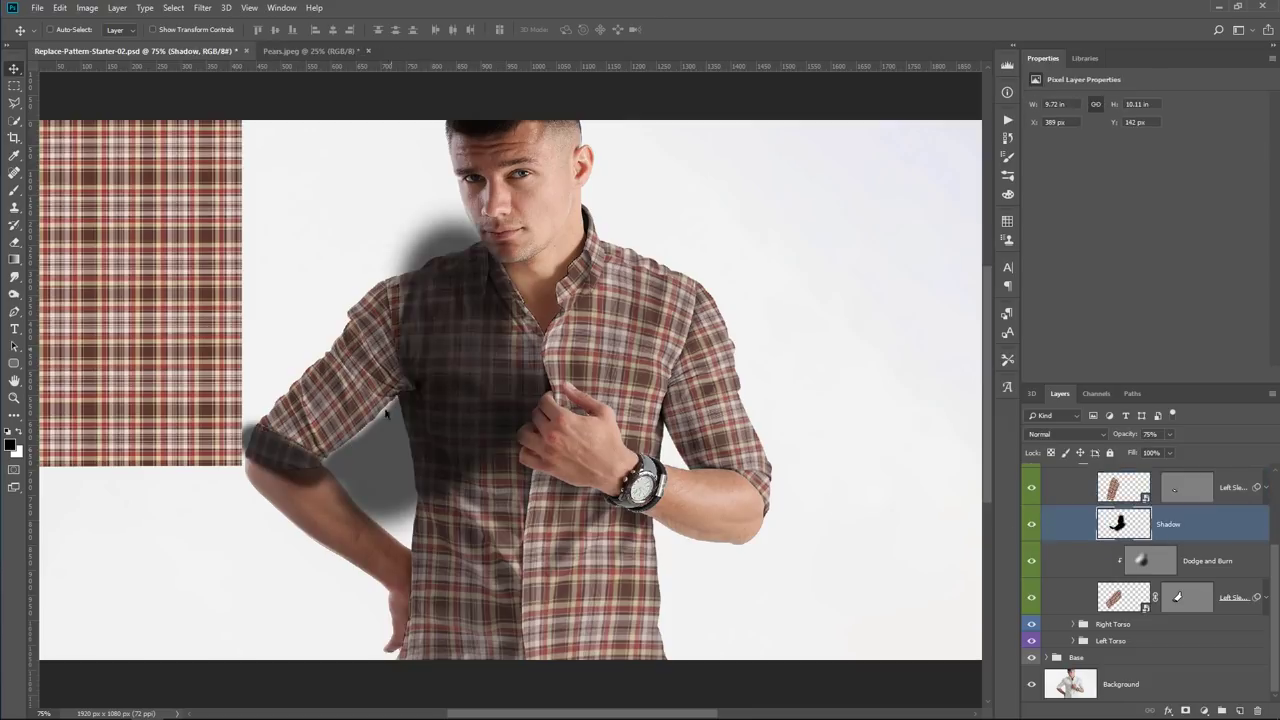
alt+click(1135, 543)
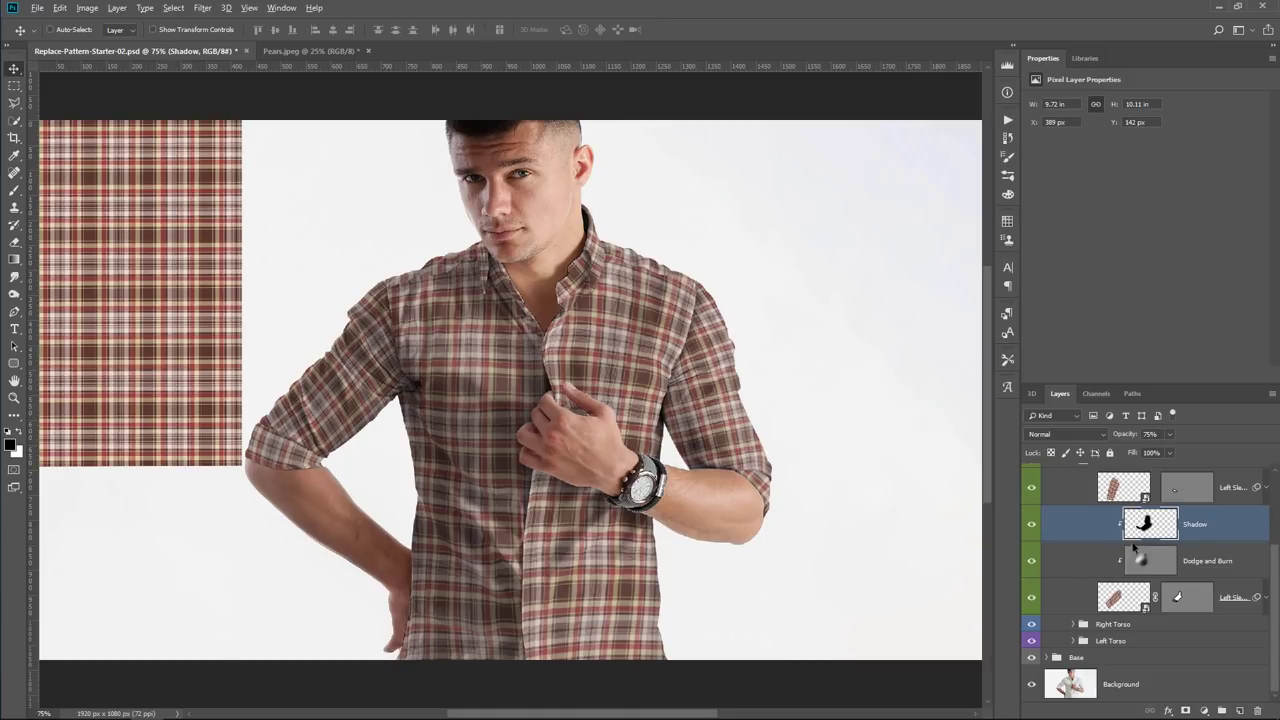
alt+click(1136, 543)
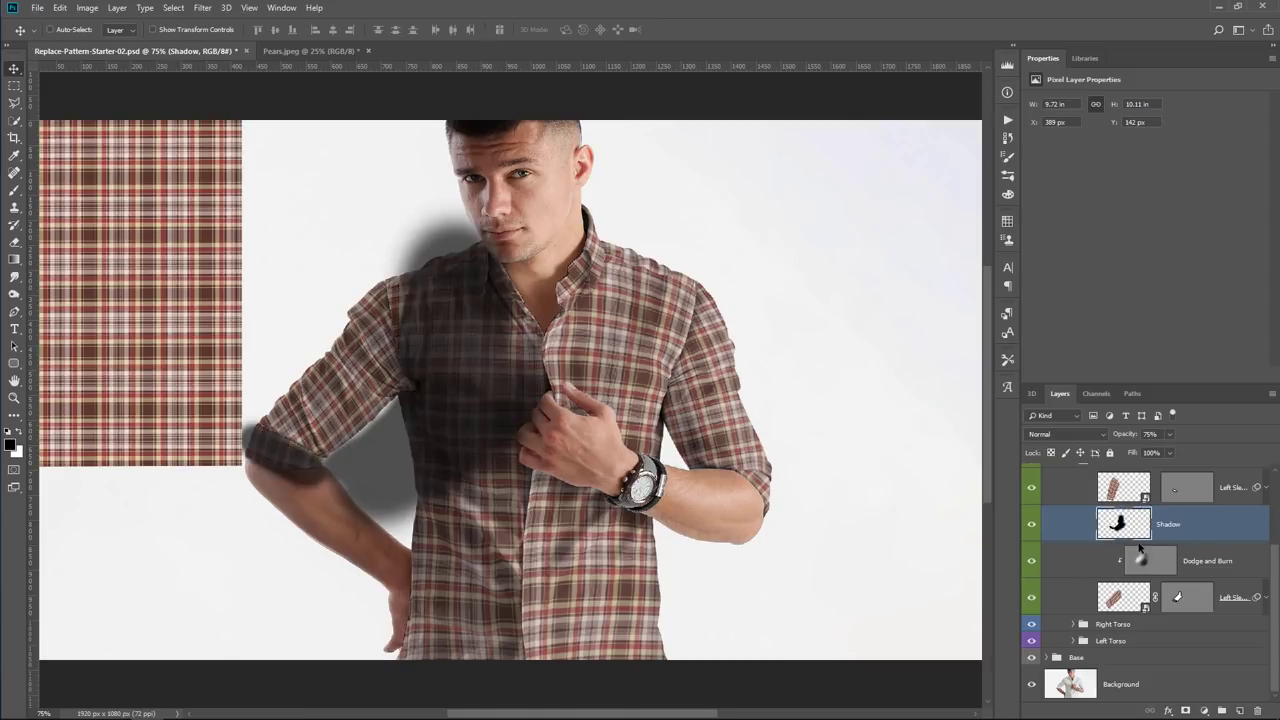
alt+click(1138, 548)
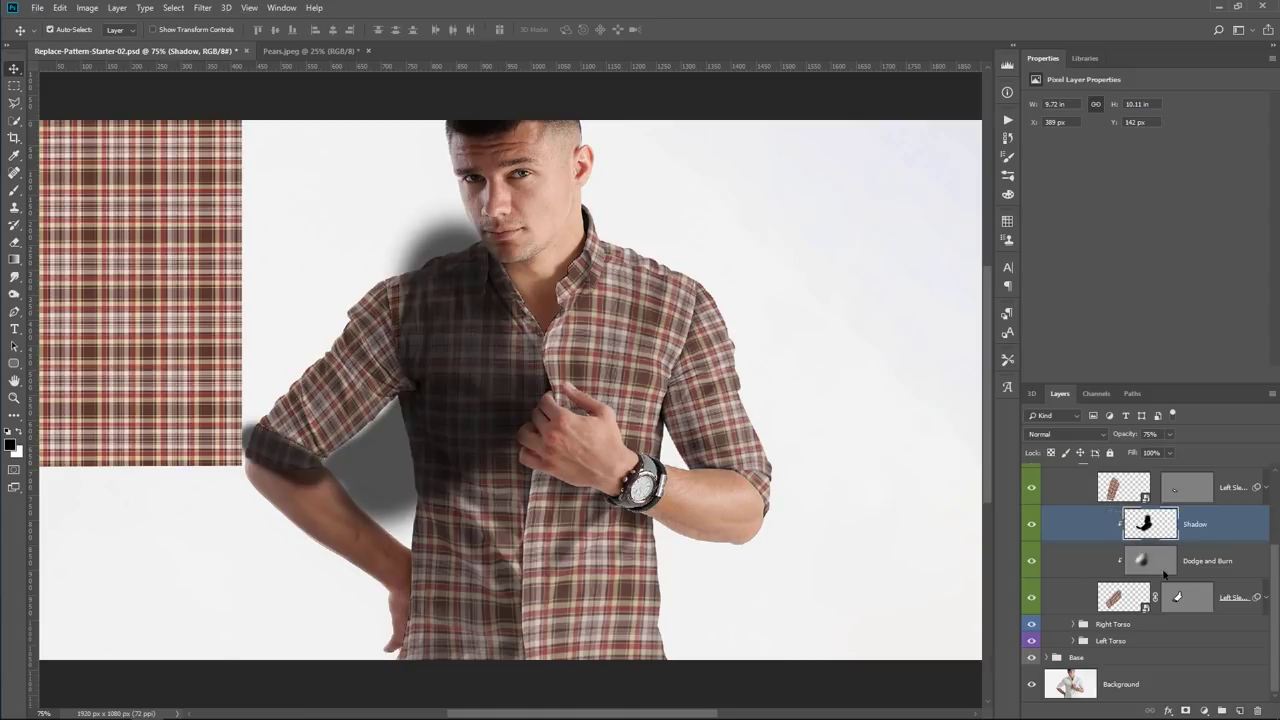
key(ctrl+alt+g)
key(ctrl+alt+g)
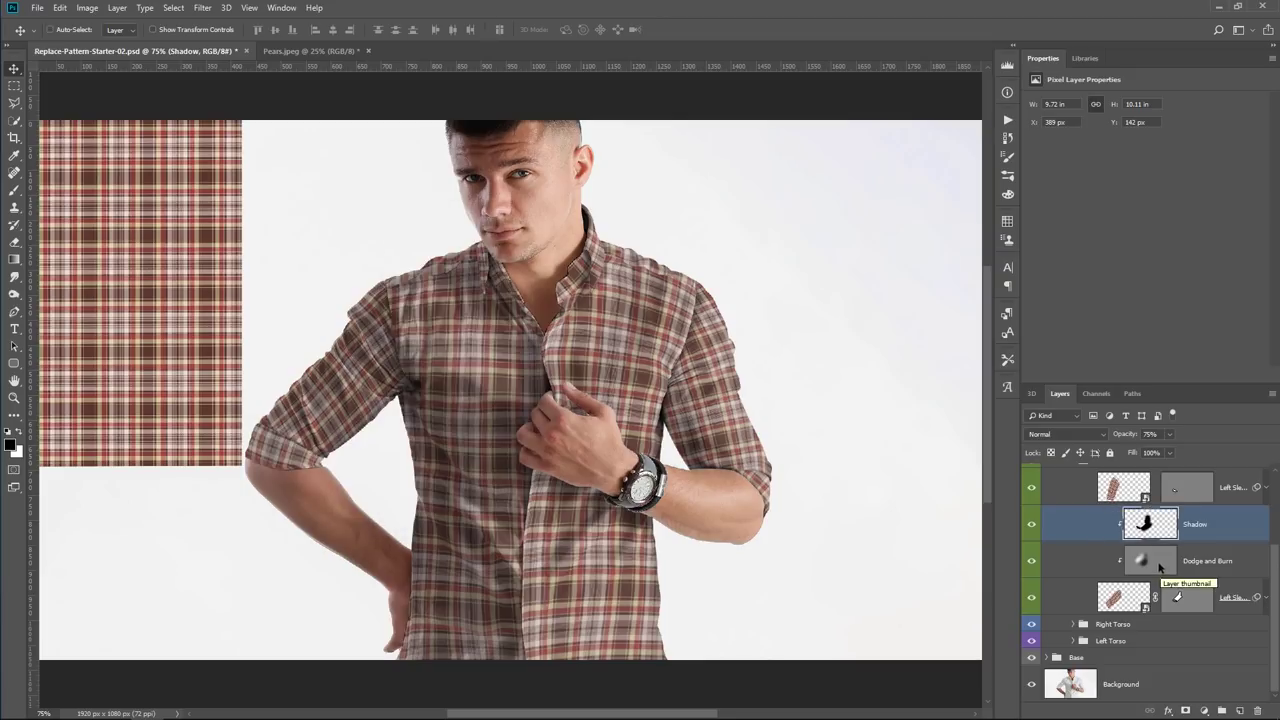
- Examine the Dodge Burn and Overlay Detail layers inside the Left Collar group by toggling their visibility
scroll(1160, 570, up, 1)
click(1073, 498)
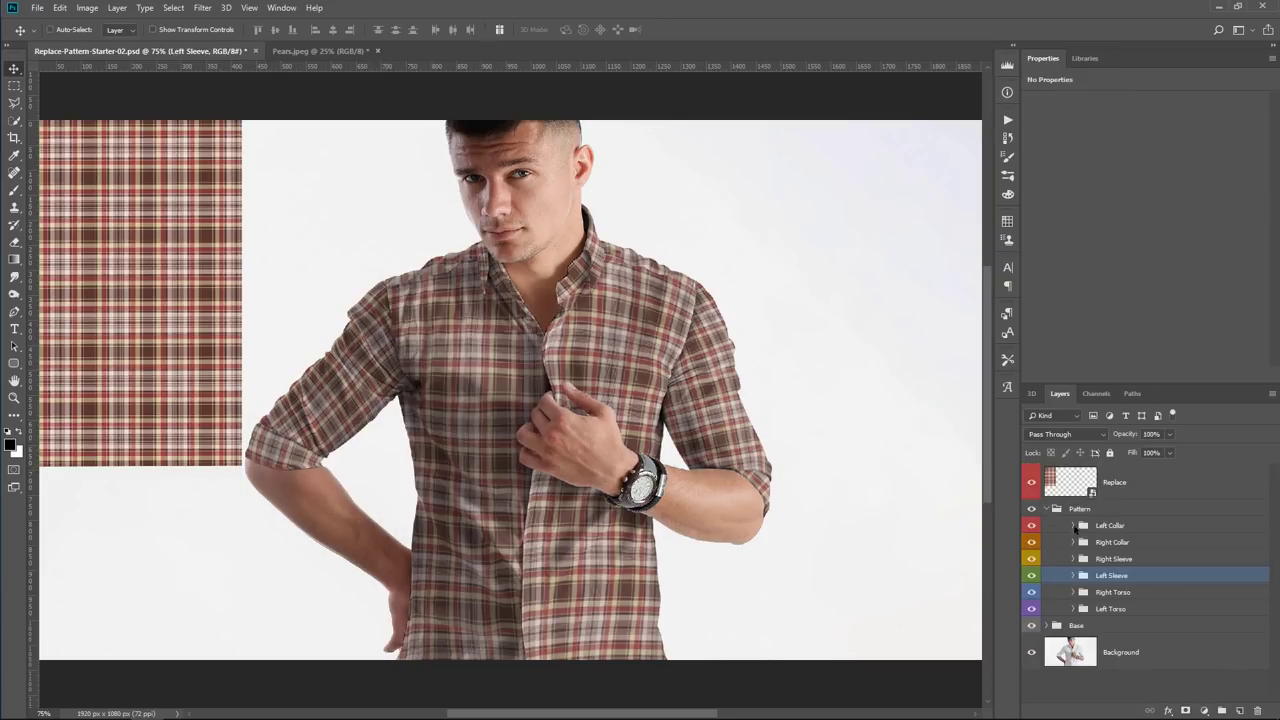
click(1073, 526)
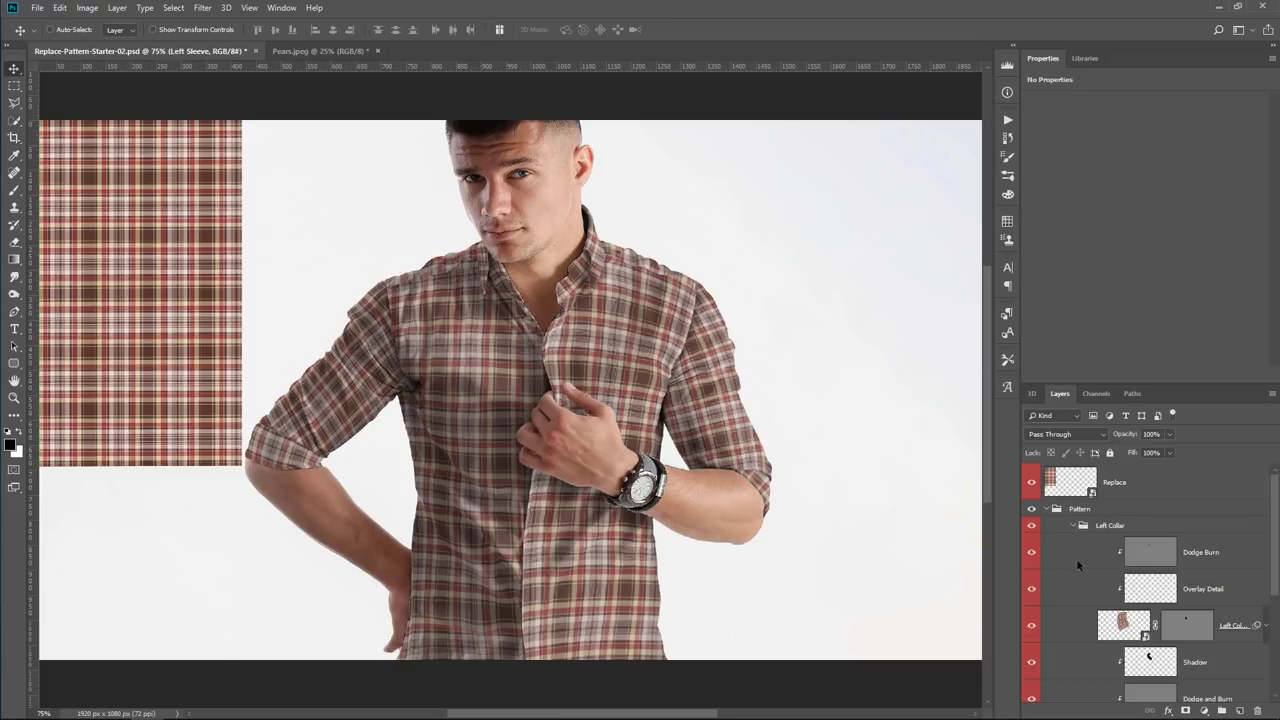
scroll(1090, 565, down, 1)
click(1032, 516)
click(1032, 516)
click(1032, 516)
click(1032, 516)
click(1032, 516)
click(1032, 516)
click(1032, 552)
click(1032, 552)
click(1134, 558)
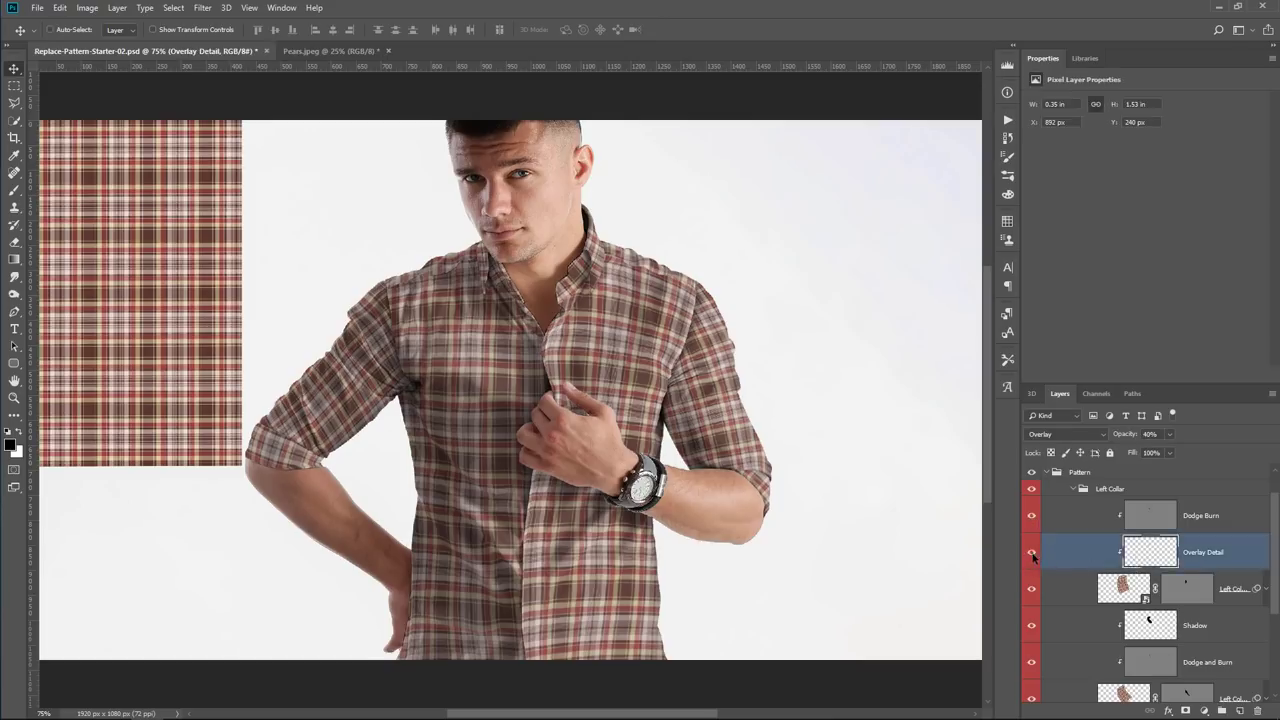
click(1074, 490)
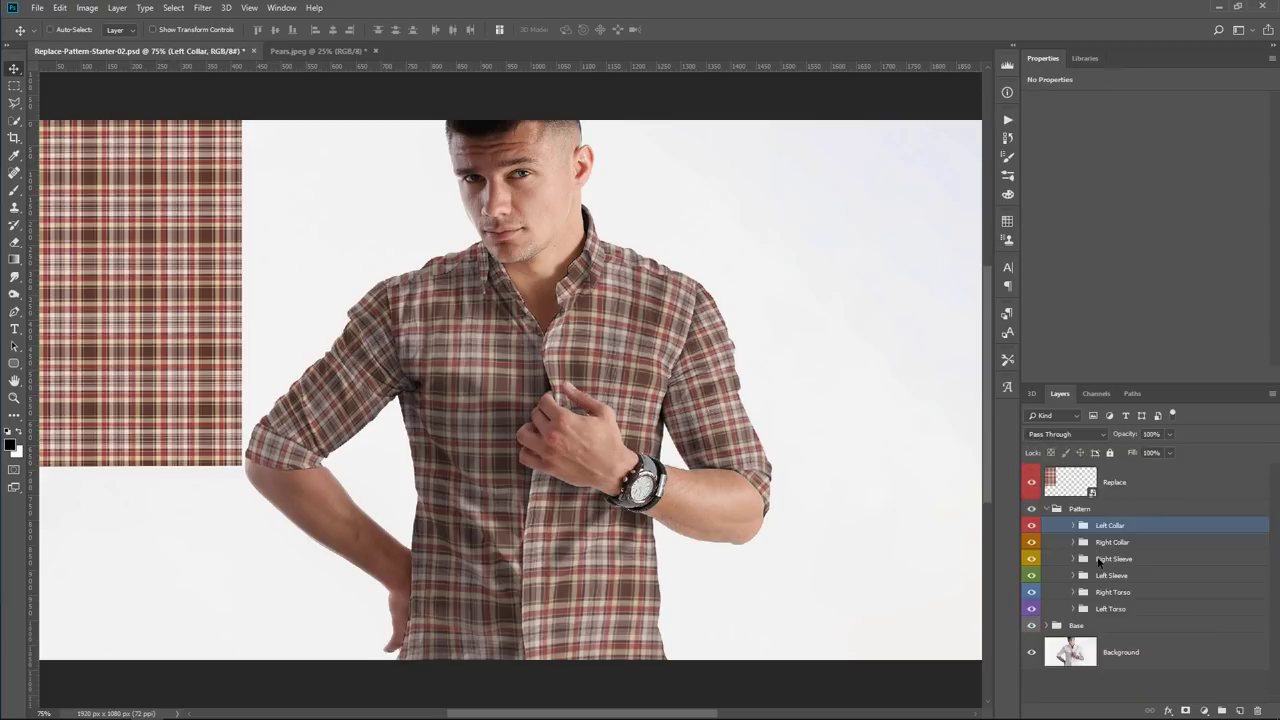
- Compare the shirt with and without the Left Collar and Right Collar groups by hiding and restoring each one
click(1032, 525)
click(1032, 525)
click(1032, 542)
click(1032, 542)
- Inspect the two Shadow layers inside the Right Collar group by toggling their visibility
click(1075, 544)
scroll(1085, 570, down, 2)
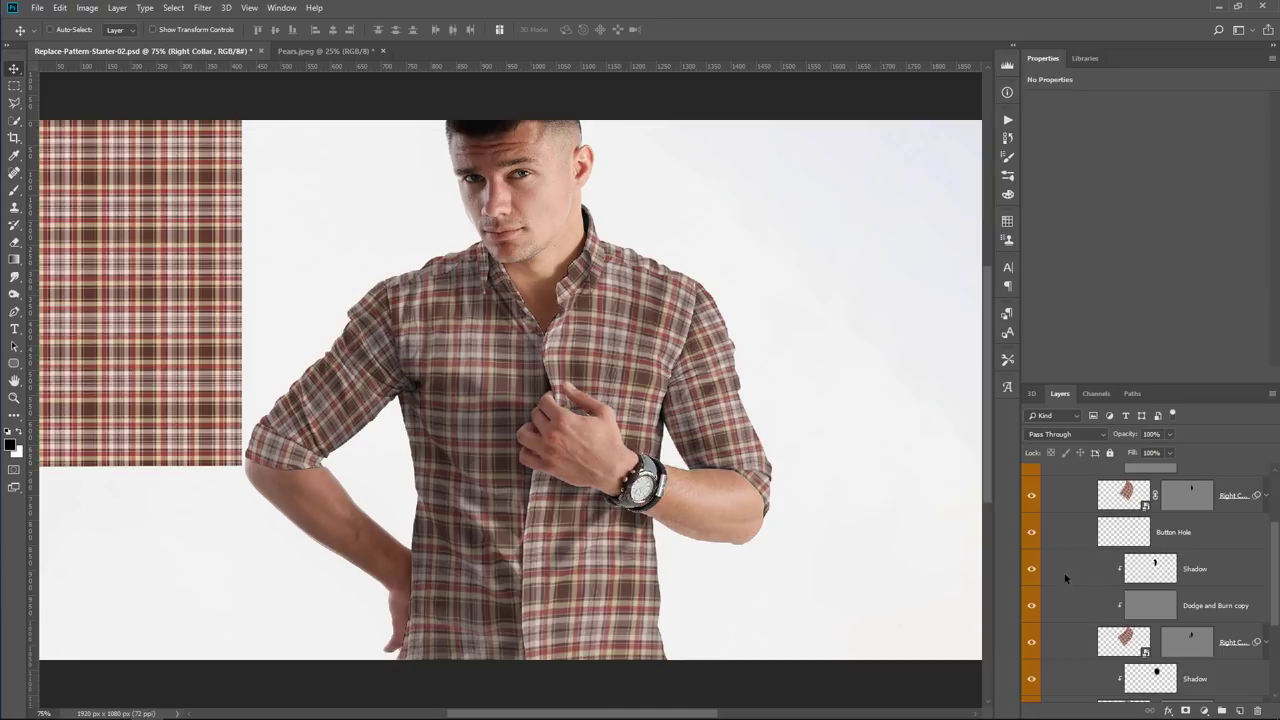
click(1066, 577)
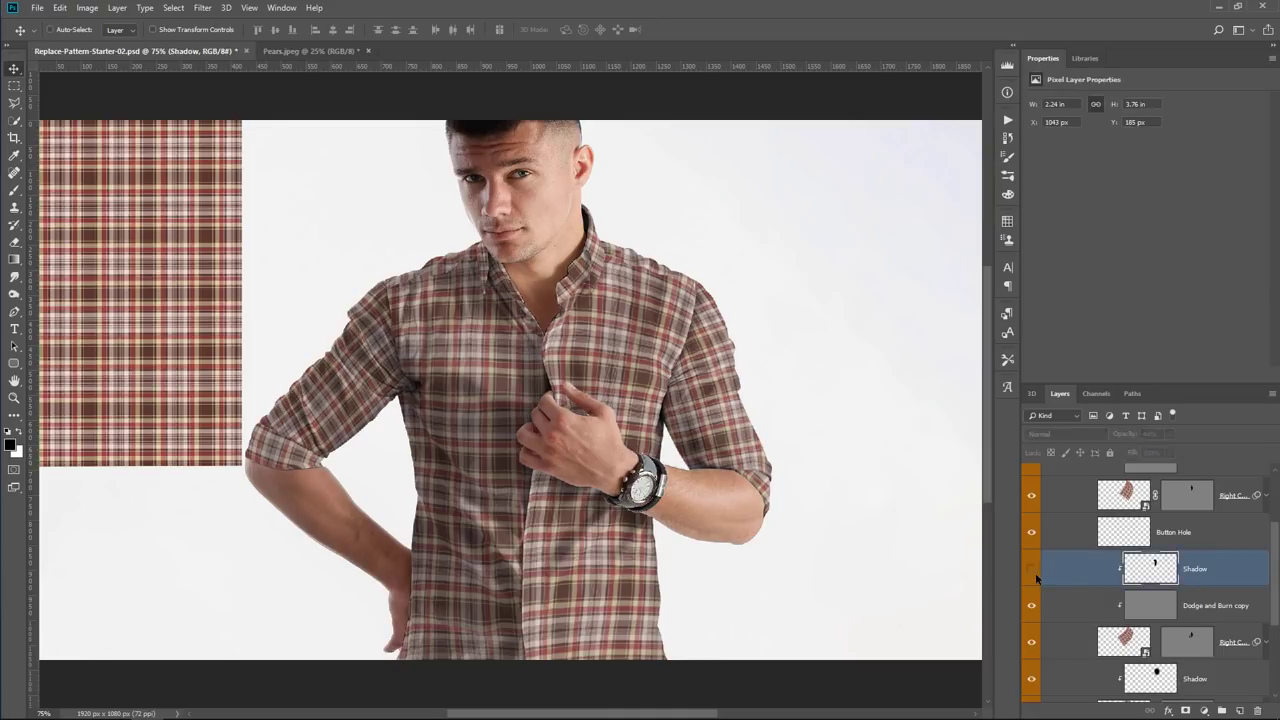
scroll(1080, 590, down, 2)
click(1089, 600)
click(1031, 605)
click(1031, 605)
click(1031, 605)
click(1033, 603)
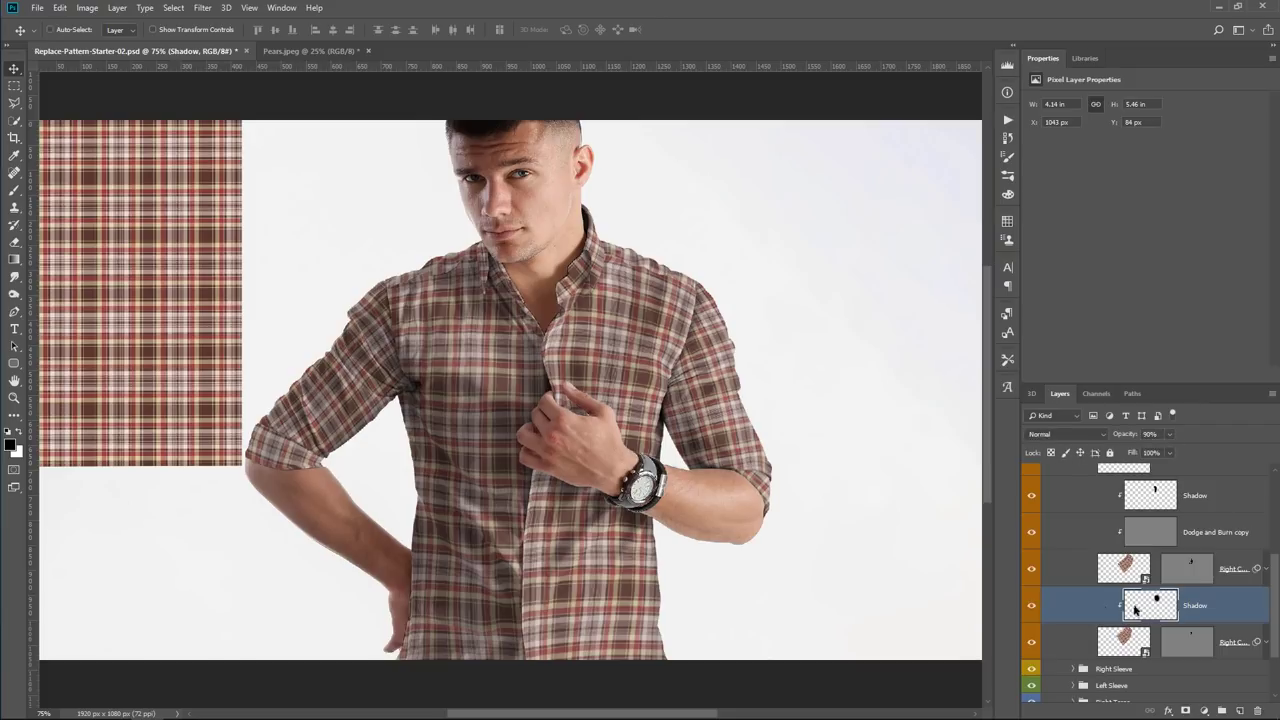
- Try lowering the opacity of the Right Collar's lower Shadow layer to 1%, and collapse the Right Collar and Pattern groups
text(28)
key(Return)
drag(1127, 441, 1087, 438)
scroll(1057, 533, up, 3)
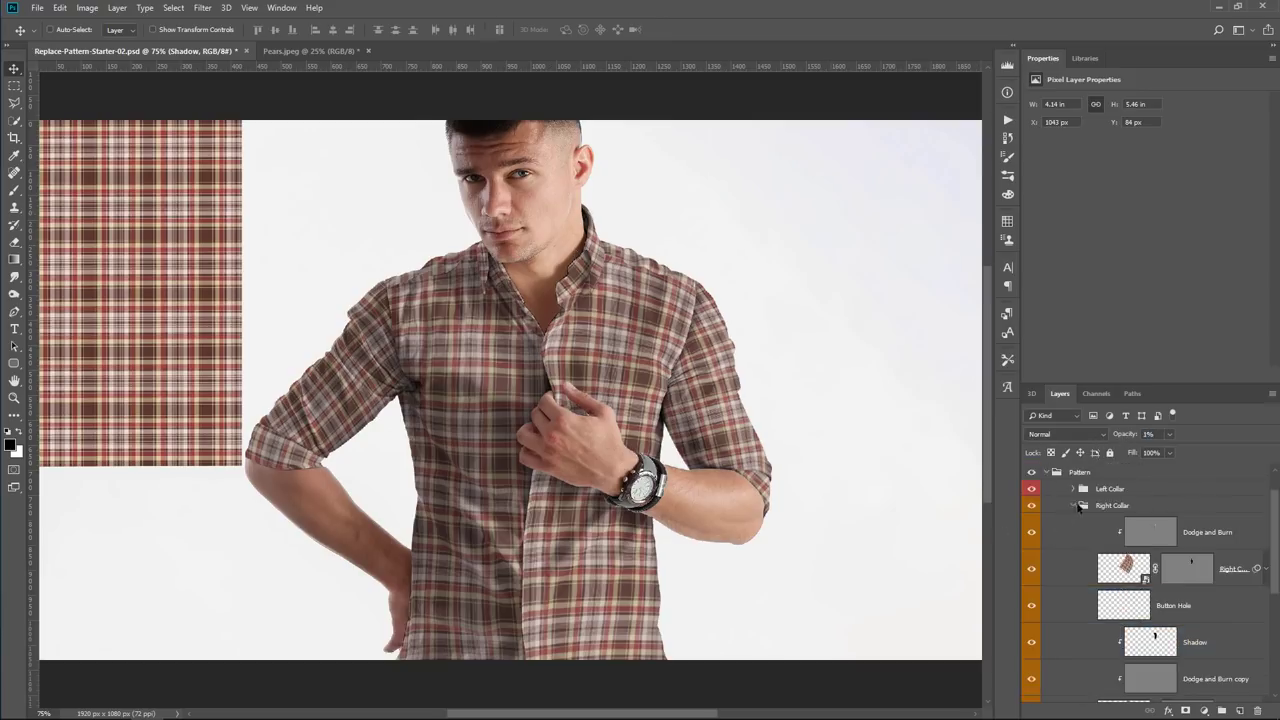
click(1075, 506)
click(1046, 508)
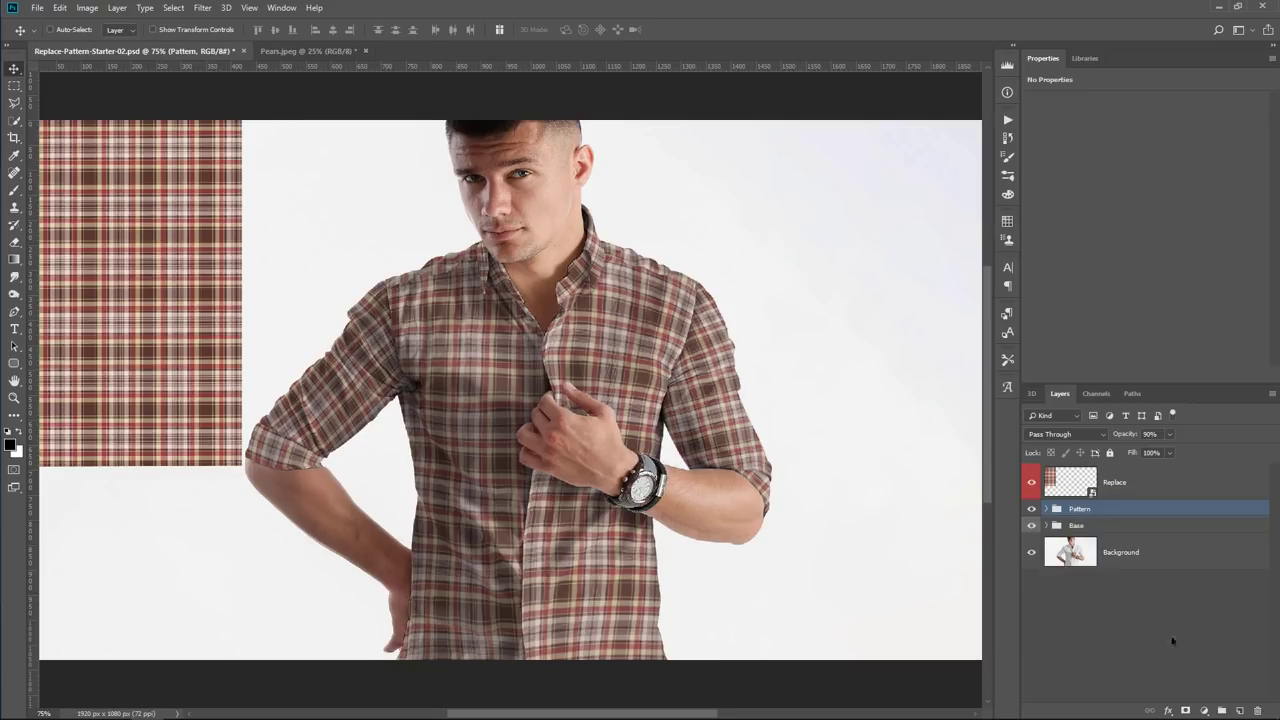
- Create a group named Adjustment above the Pattern group and add a Vibrance adjustment layer inside it
click(1221, 710)
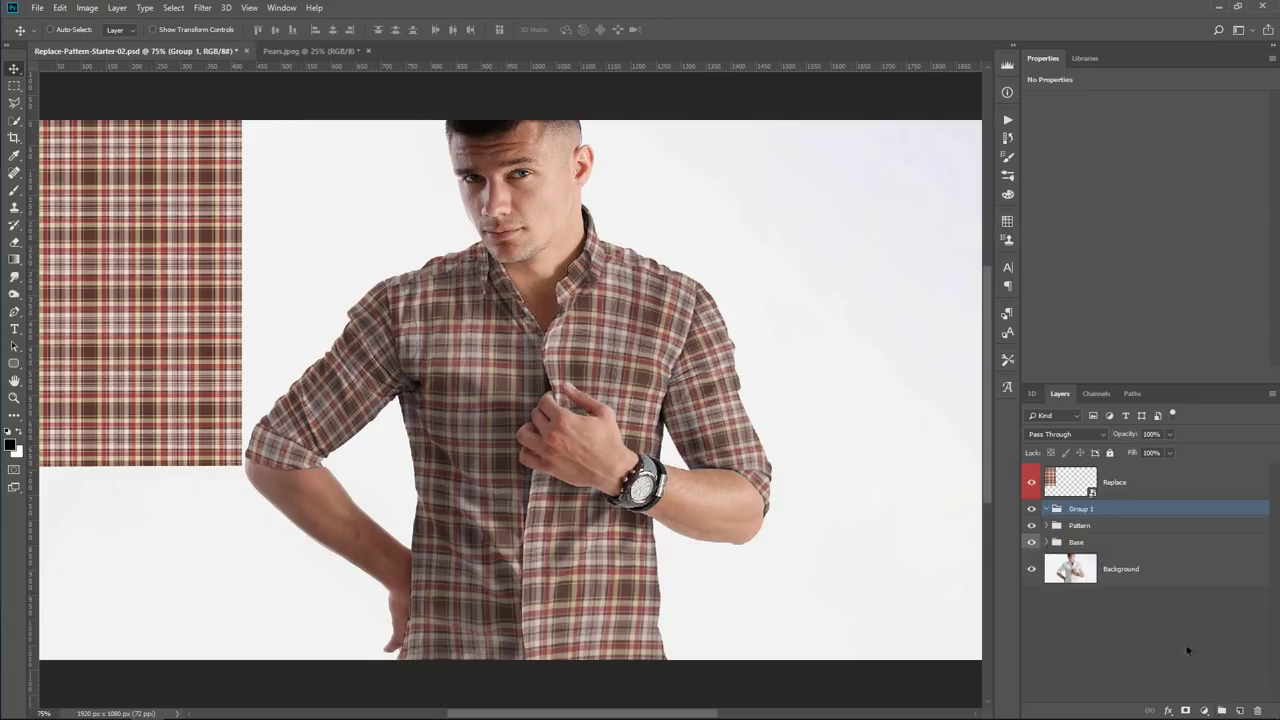
double_click(1083, 509)
text(Adjustment)
key(Return)
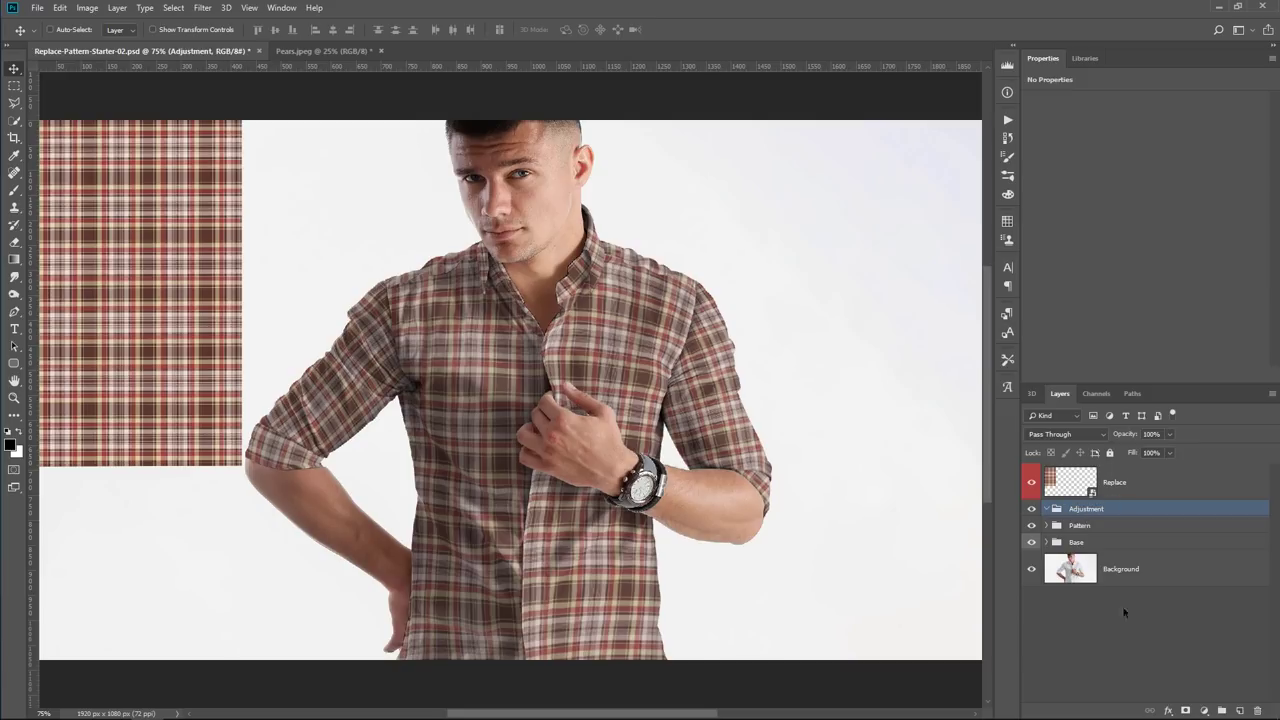
click(1203, 710)
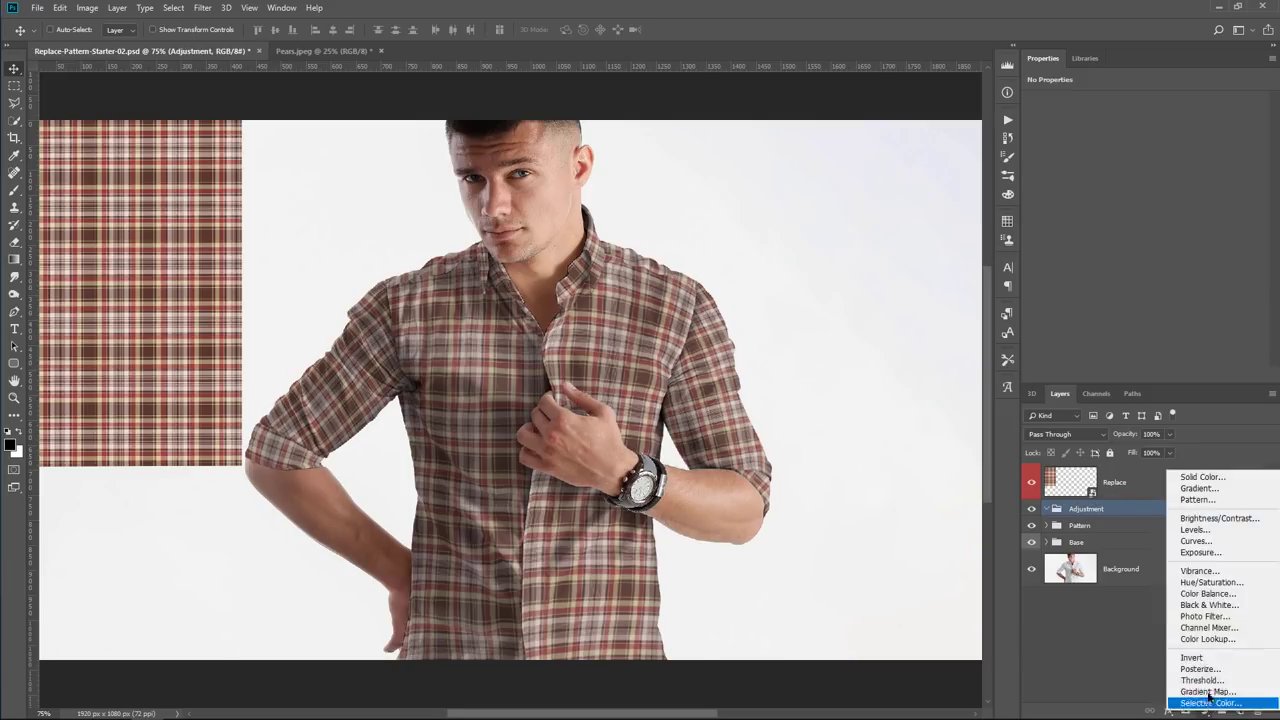
click(1199, 570)
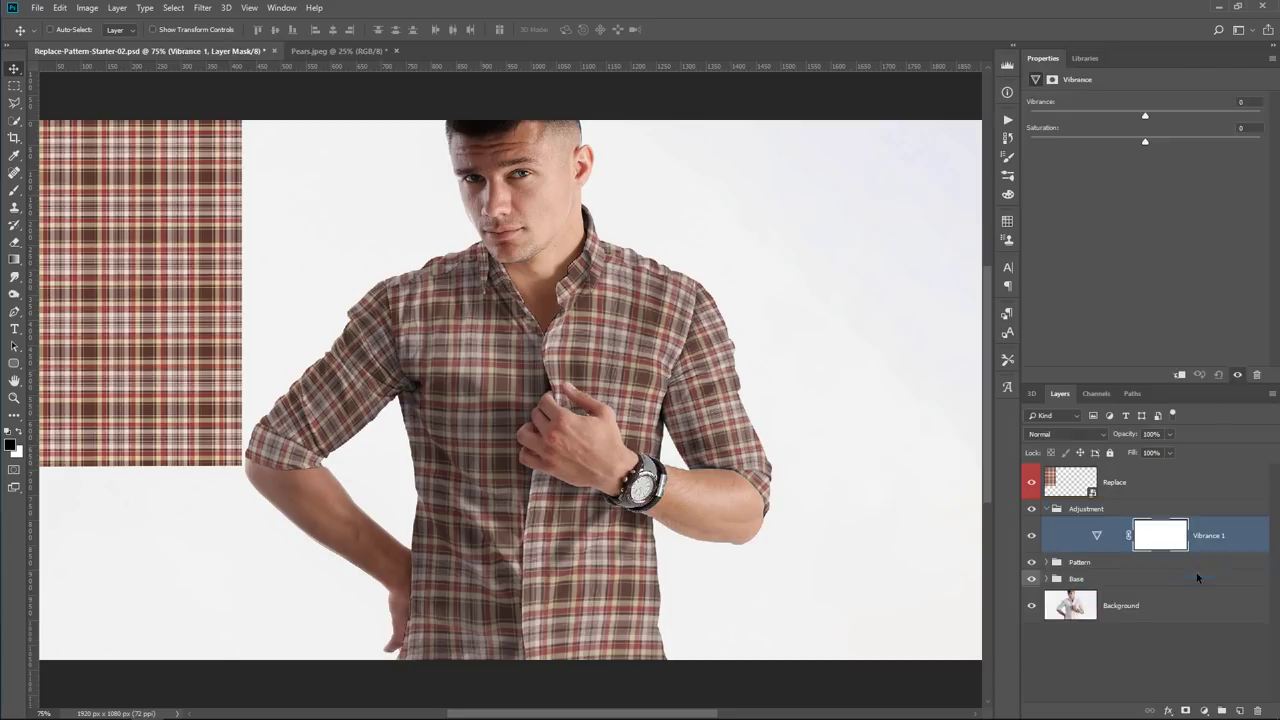
- Copy the shirt-shaped vector mask from the Base group's Background copy layer onto the Adjustment group
click(1046, 579)
scroll(1158, 665, down, 1)
click(1160, 650)
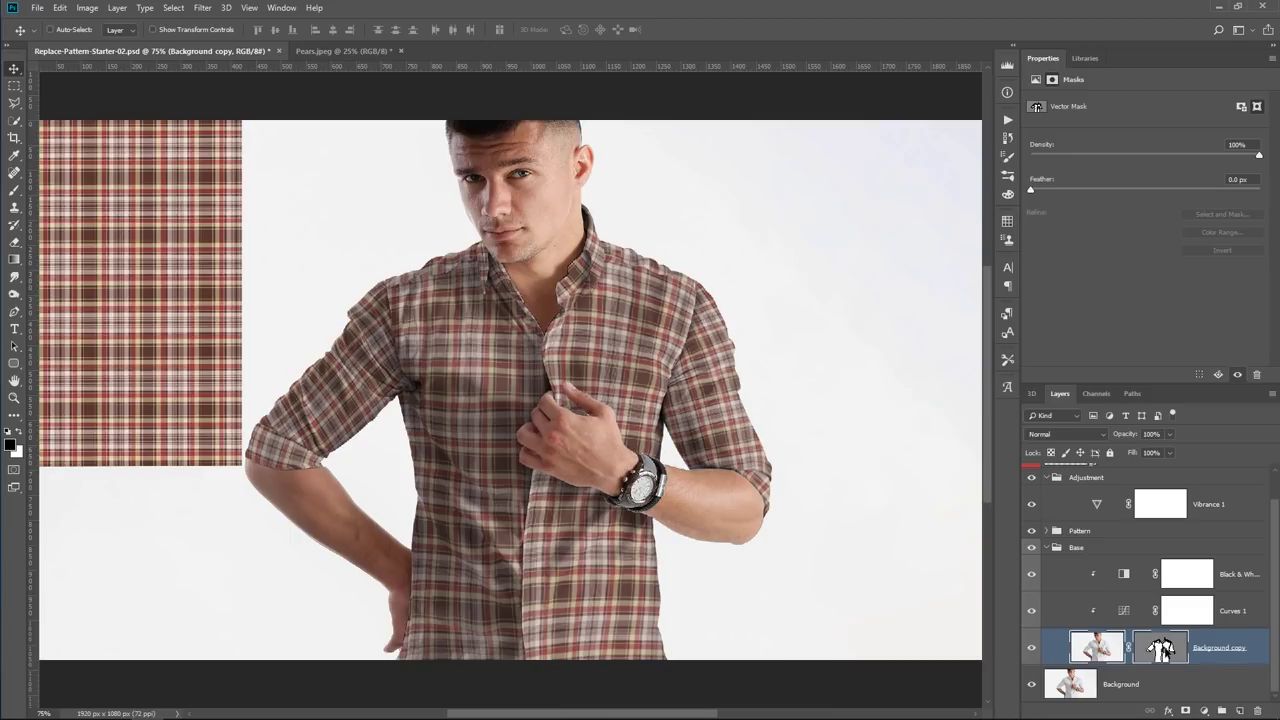
click(1160, 650)
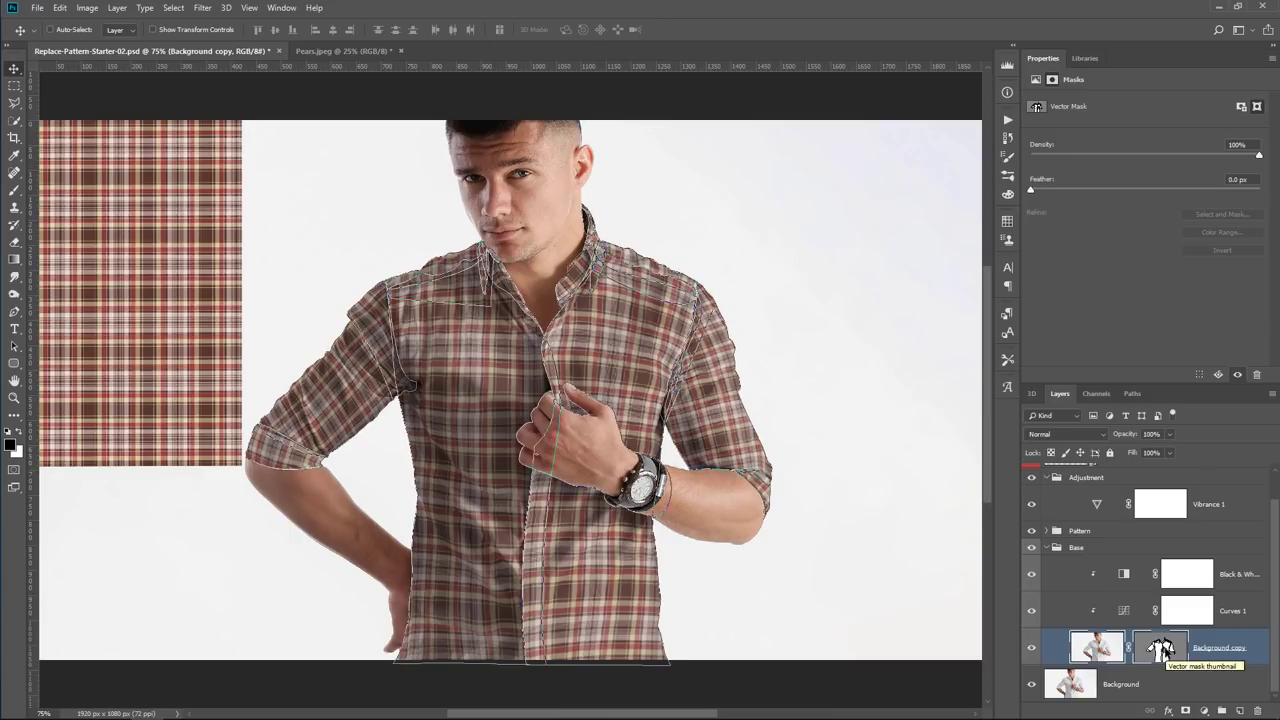
click(1161, 648)
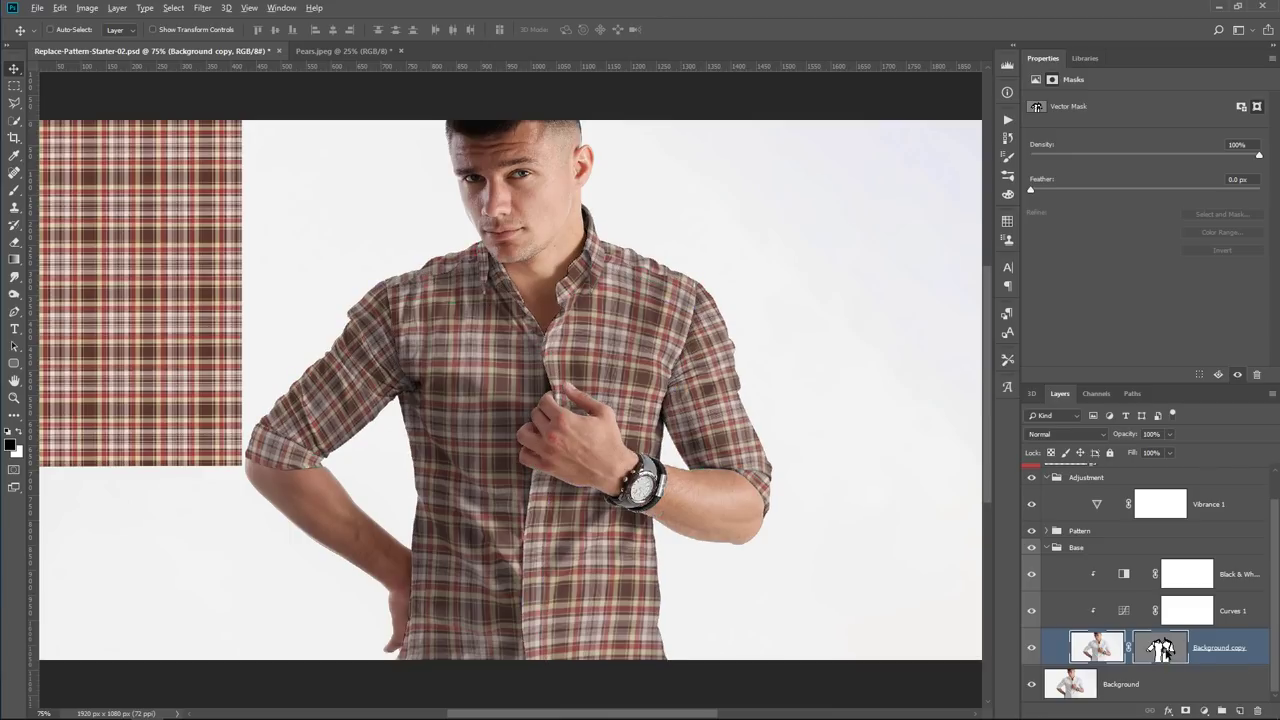
drag(1165, 652, 1152, 488)
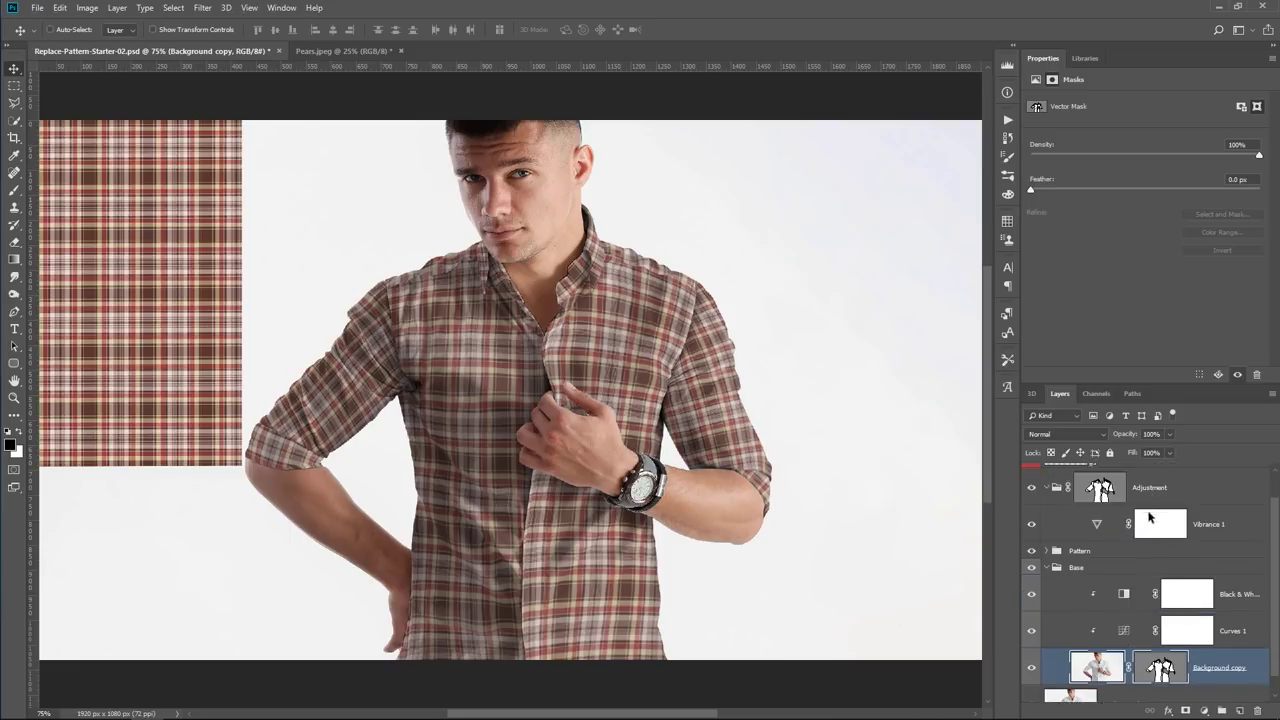
- Set the Vibrance adjustment layer to Vibrance +38 and Saturation +21
click(1106, 528)
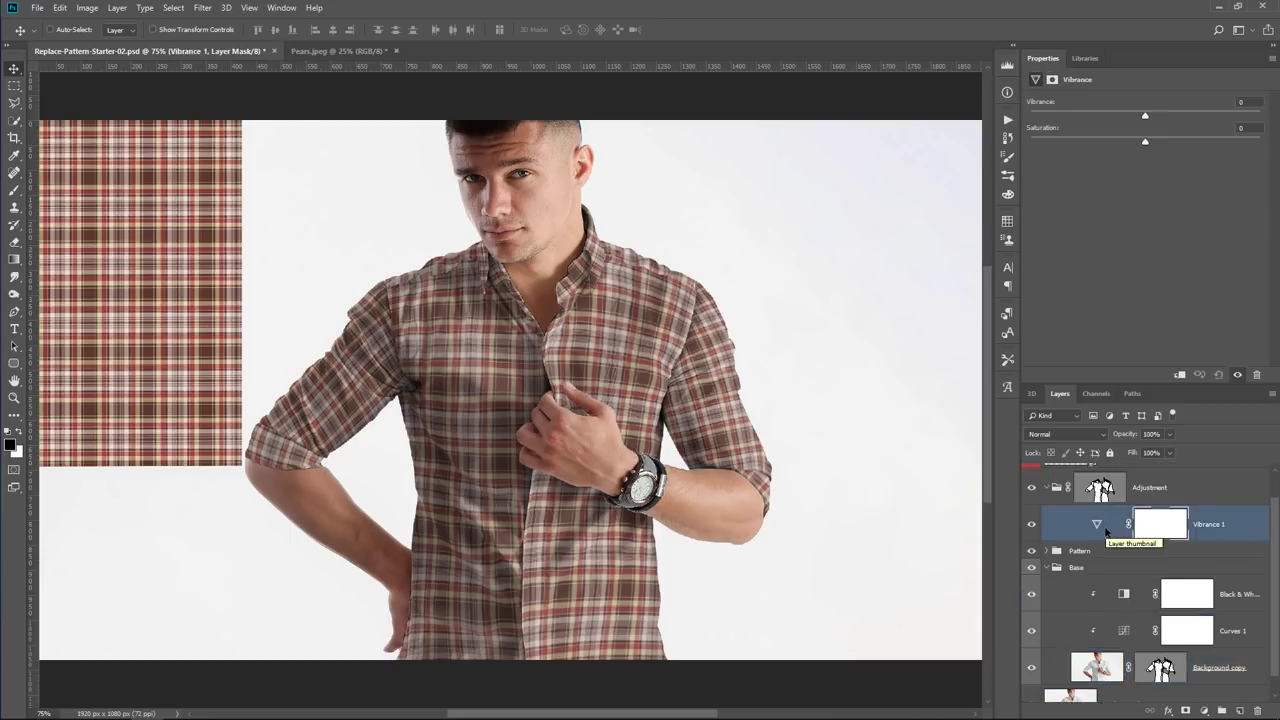
drag(1145, 117, 1188, 117)
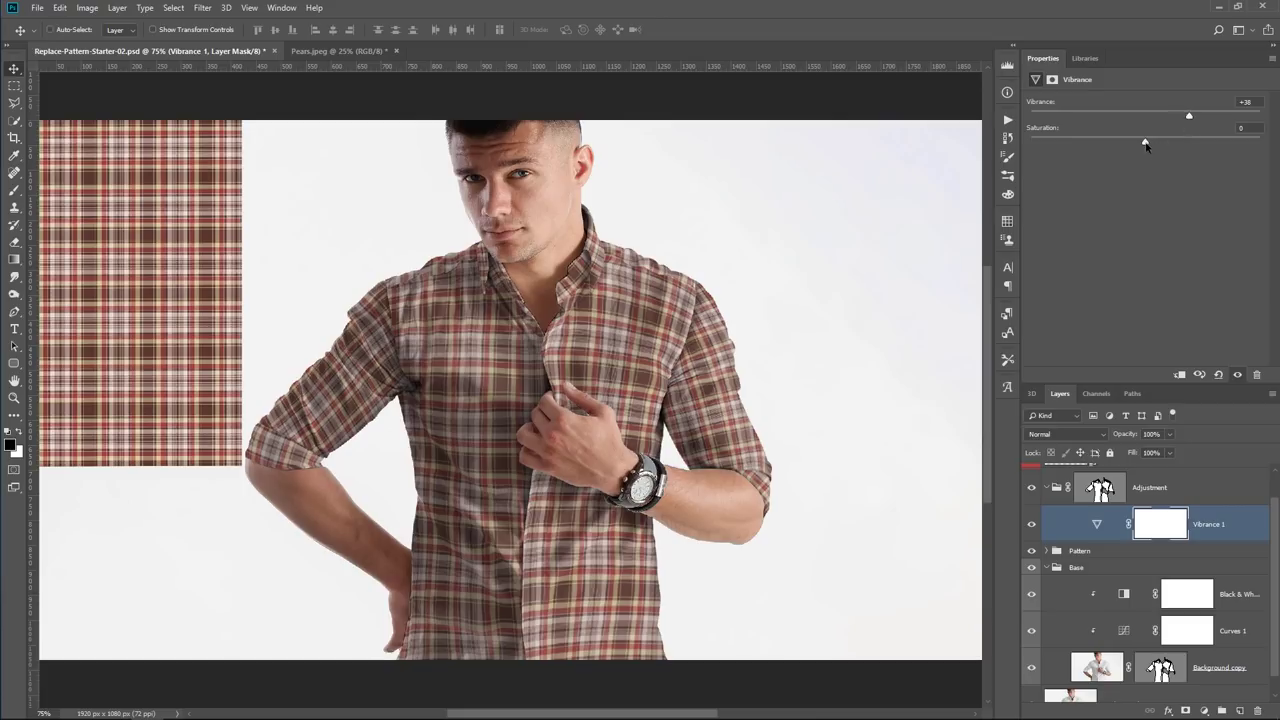
mouse_move(1145, 143)
mouse_down()
mouse_move(1189, 143)
mouse_move(1169, 146)
mouse_up()
- Add a Levels adjustment above Vibrance in Luminosity blend mode with input levels of 13, 1.21 and 247
click(1202, 709)
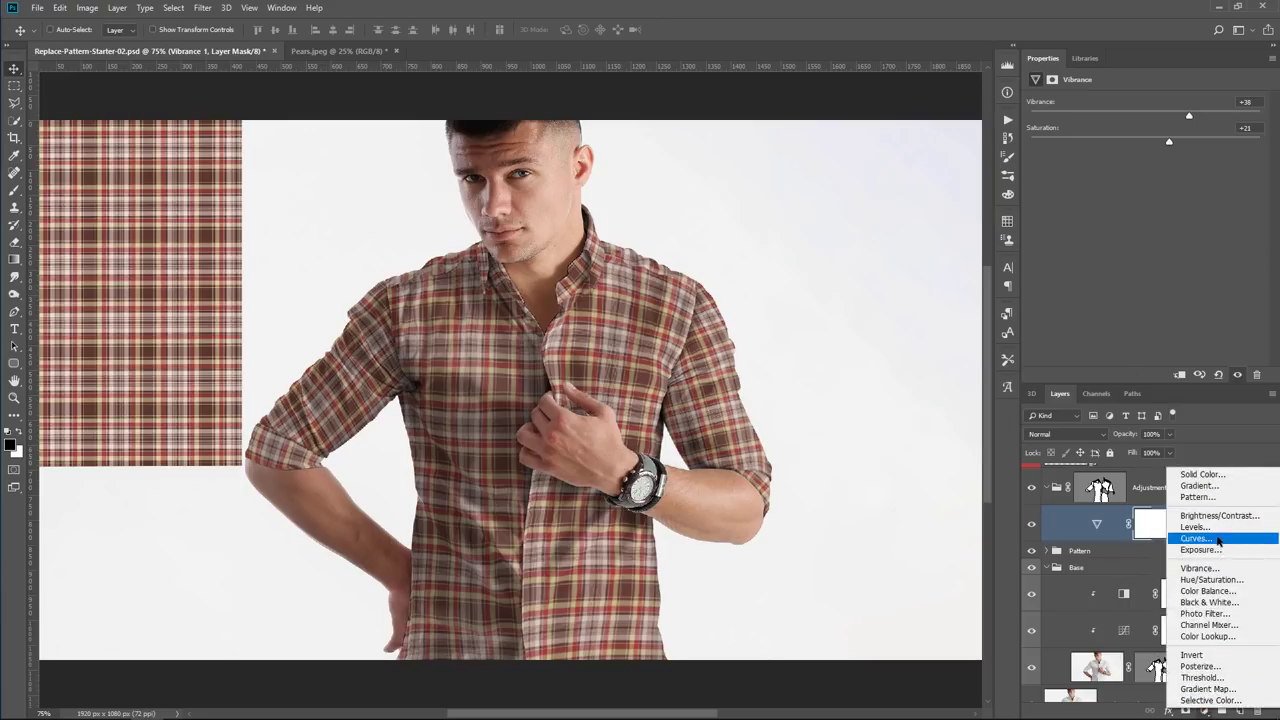
click(1212, 527)
click(1066, 434)
click(1060, 436)
drag(1069, 196, 1077, 196)
drag(1238, 196, 1233, 196)
drag(1155, 197, 1144, 197)
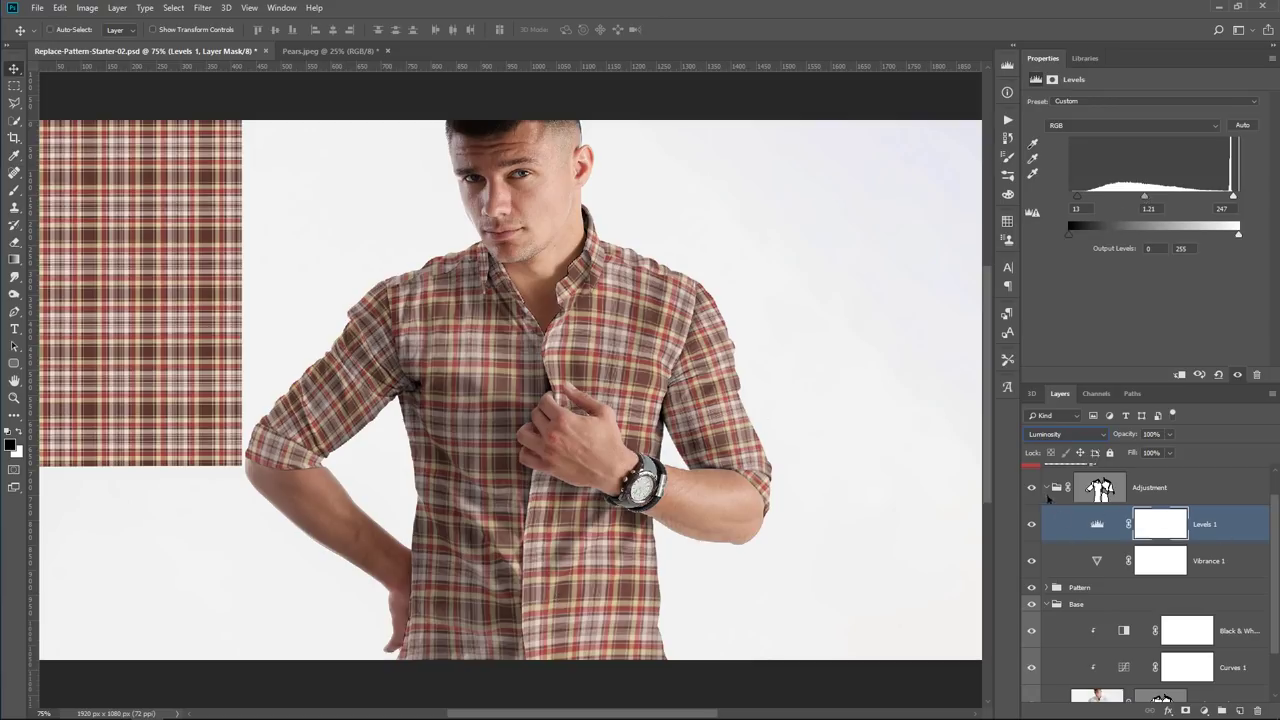
- Collapse the Adjustment and Base groups and compare the shirt before and after by hiding and restoring all three groups
click(1046, 488)
click(1045, 548)
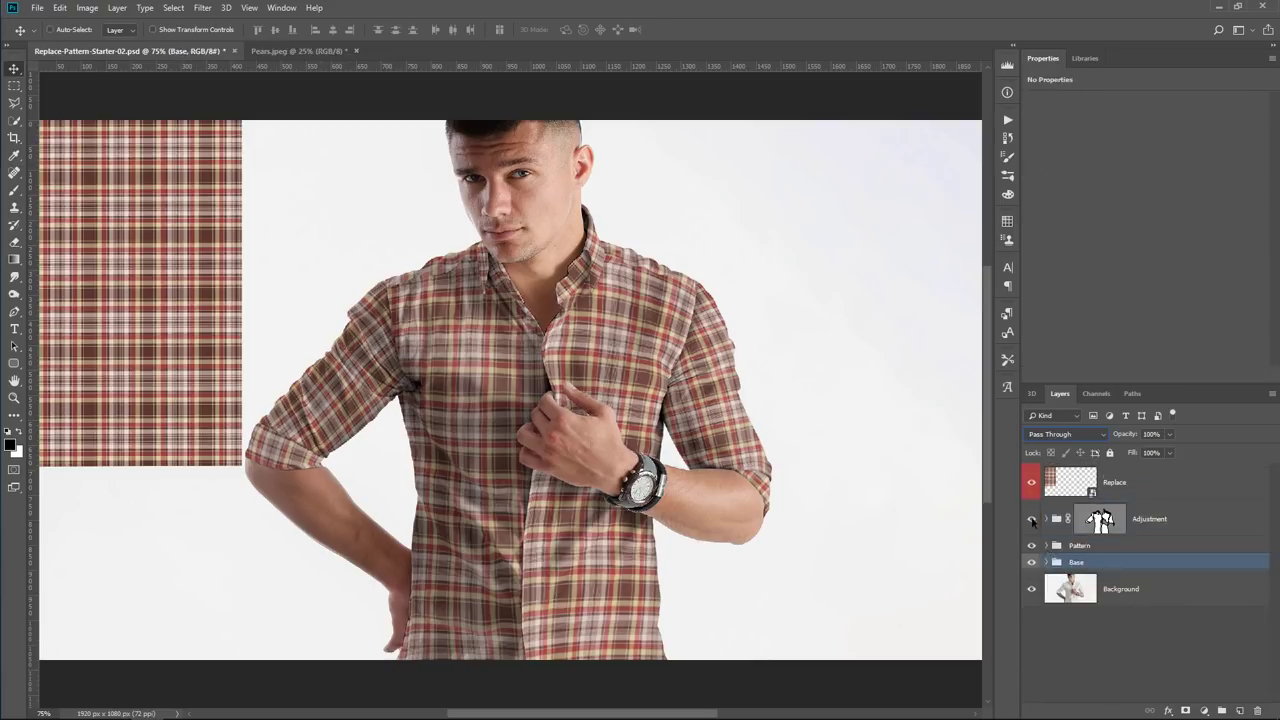
click(1033, 519)
click(1032, 545)
click(1031, 562)
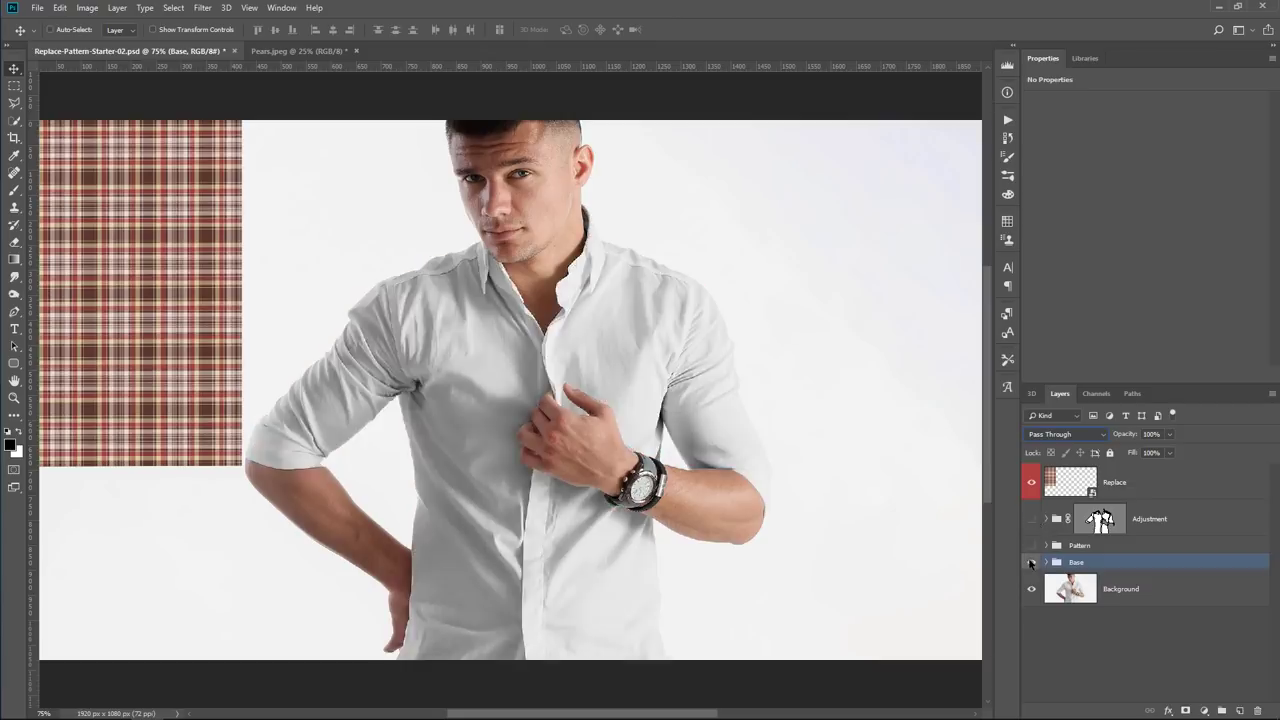
click(1031, 562)
click(1032, 545)
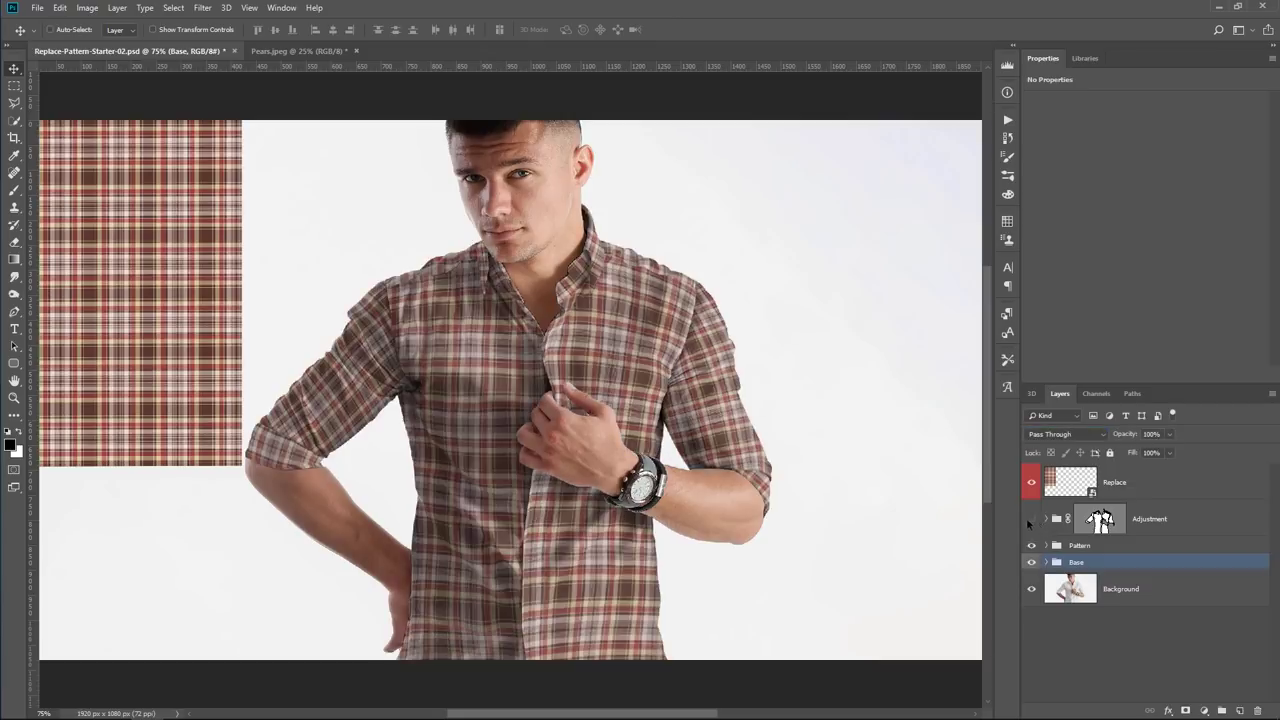
click(1032, 519)
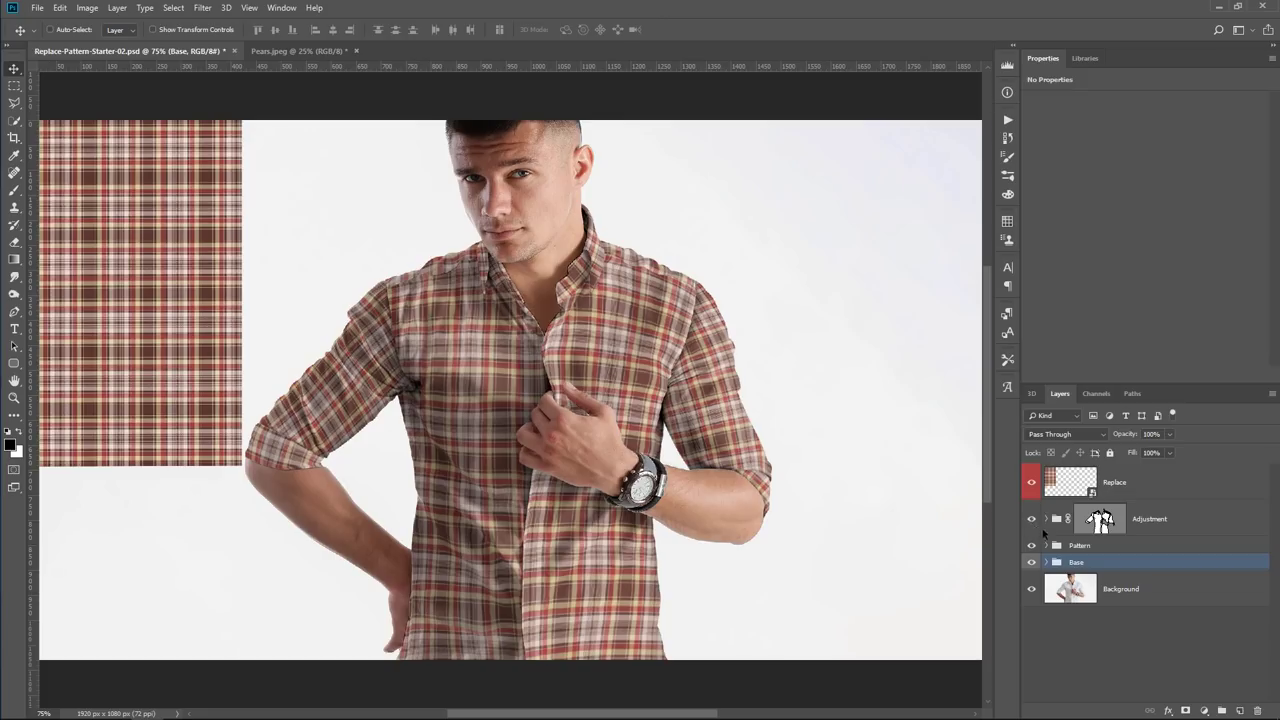
- Open the Replace smart object's contents and add a Pattern Fill layer using the purple pattern with leaves and pumpkins
double_click(1070, 484)
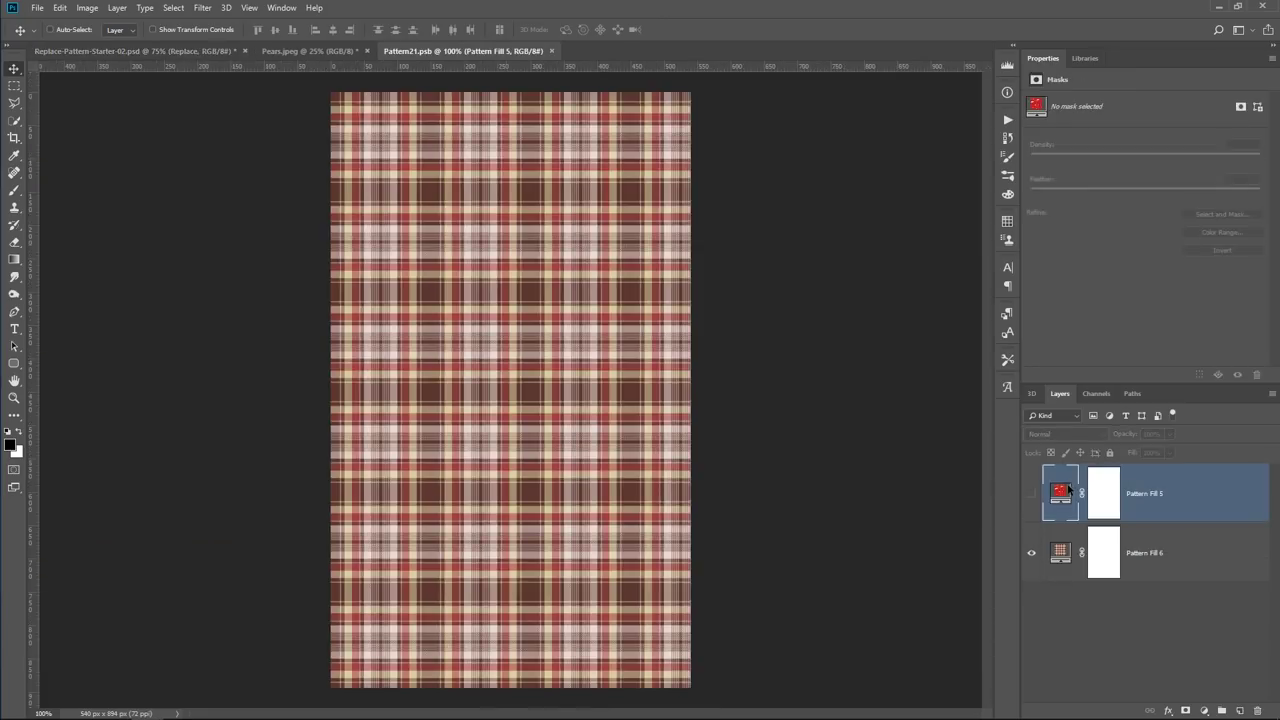
click(1203, 709)
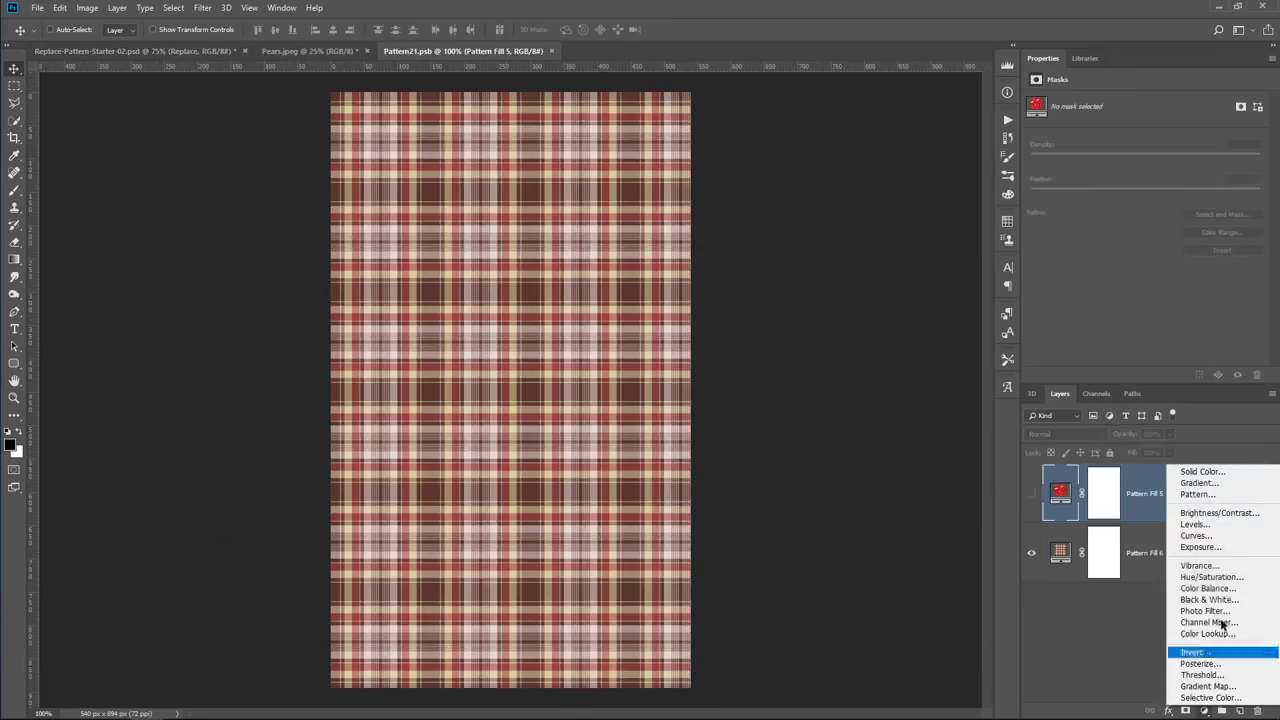
click(1211, 490)
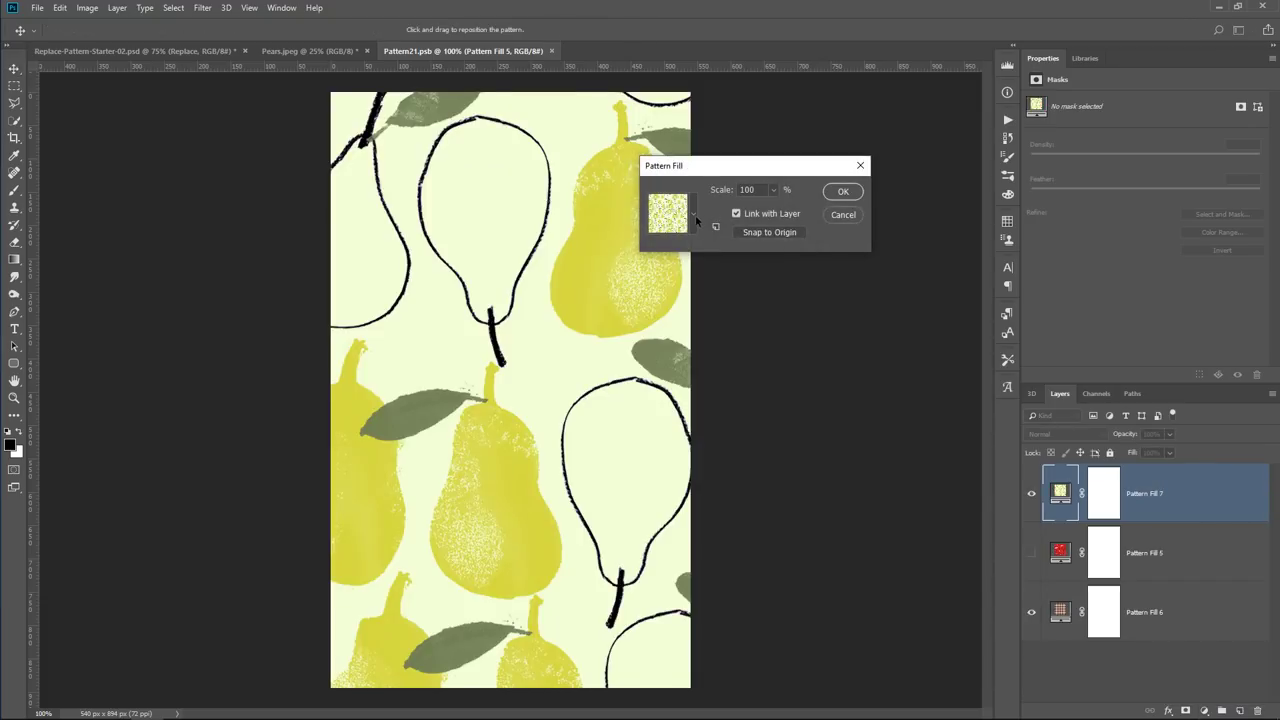
click(694, 215)
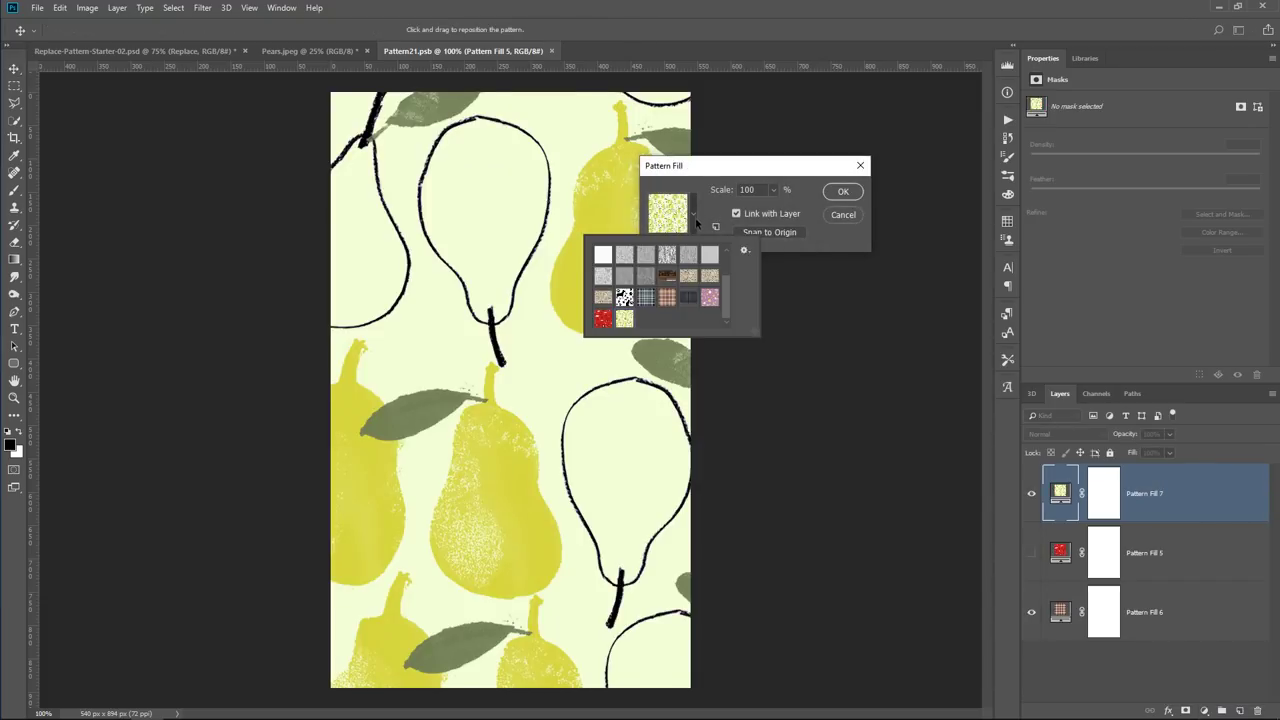
click(689, 296)
click(710, 298)
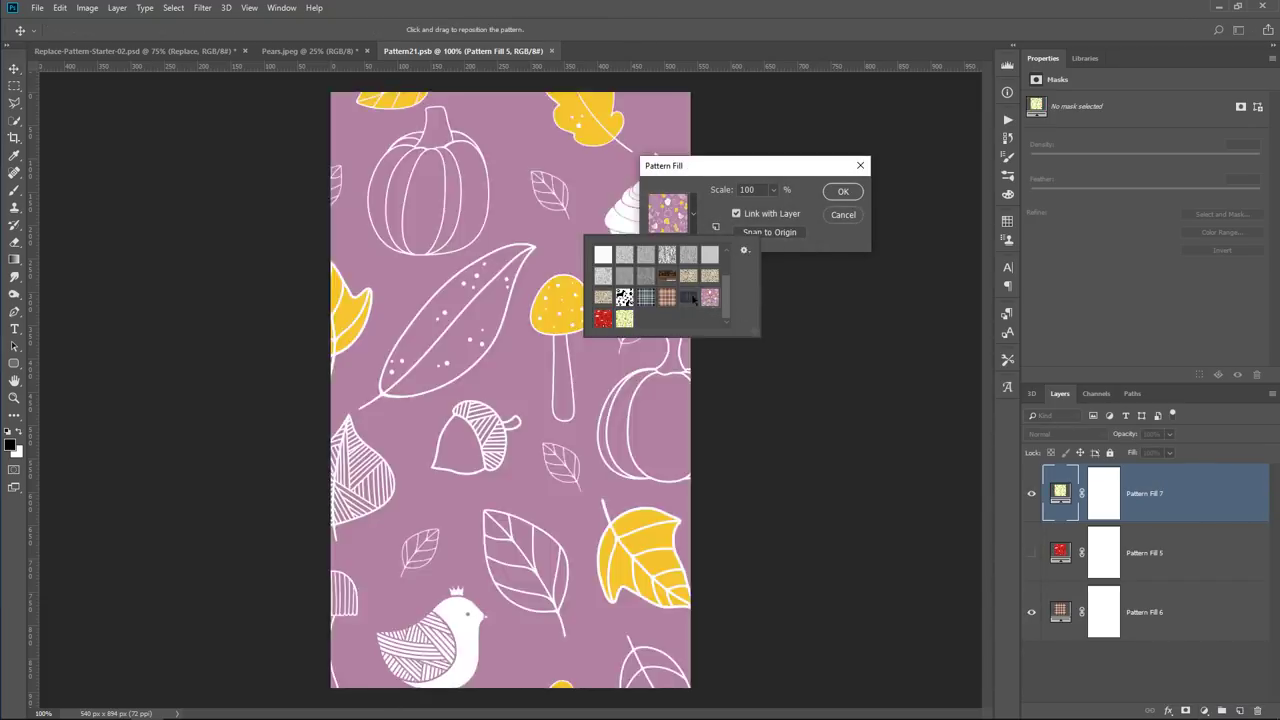
- Set the new pattern fill's scale to 25%, and save and close the smart object's contents to update the shirt
click(714, 192)
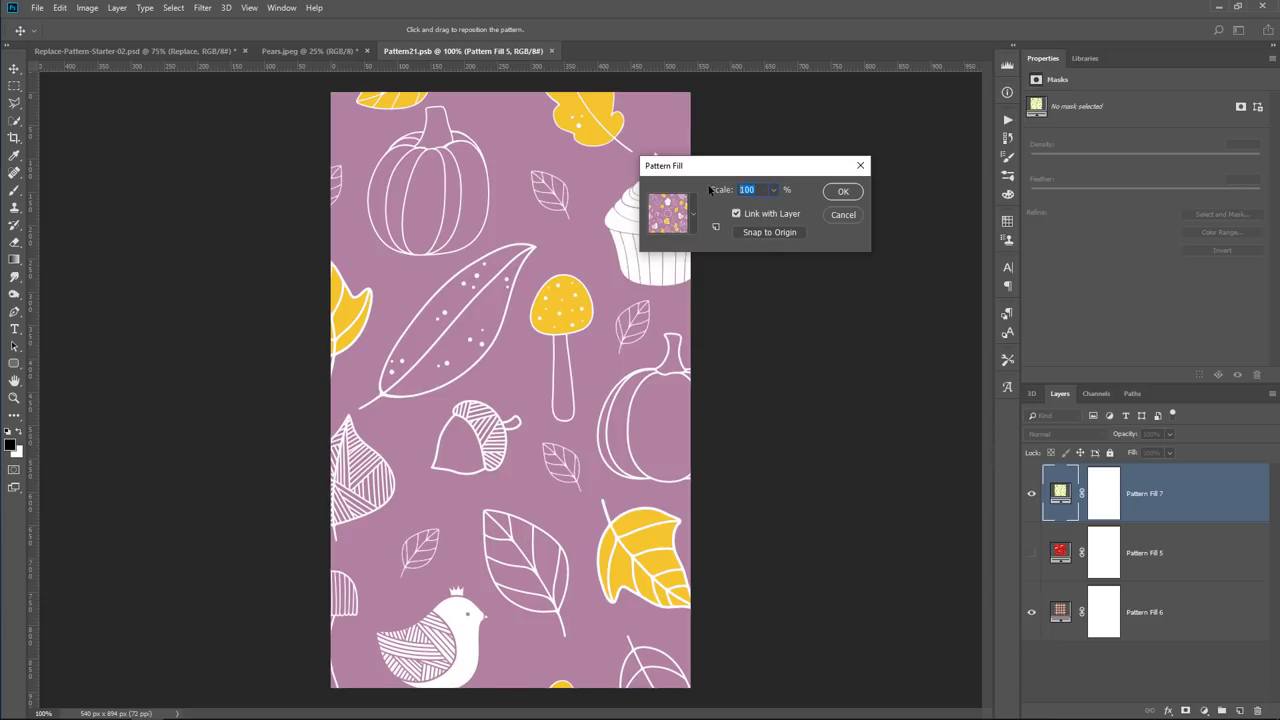
text(25)
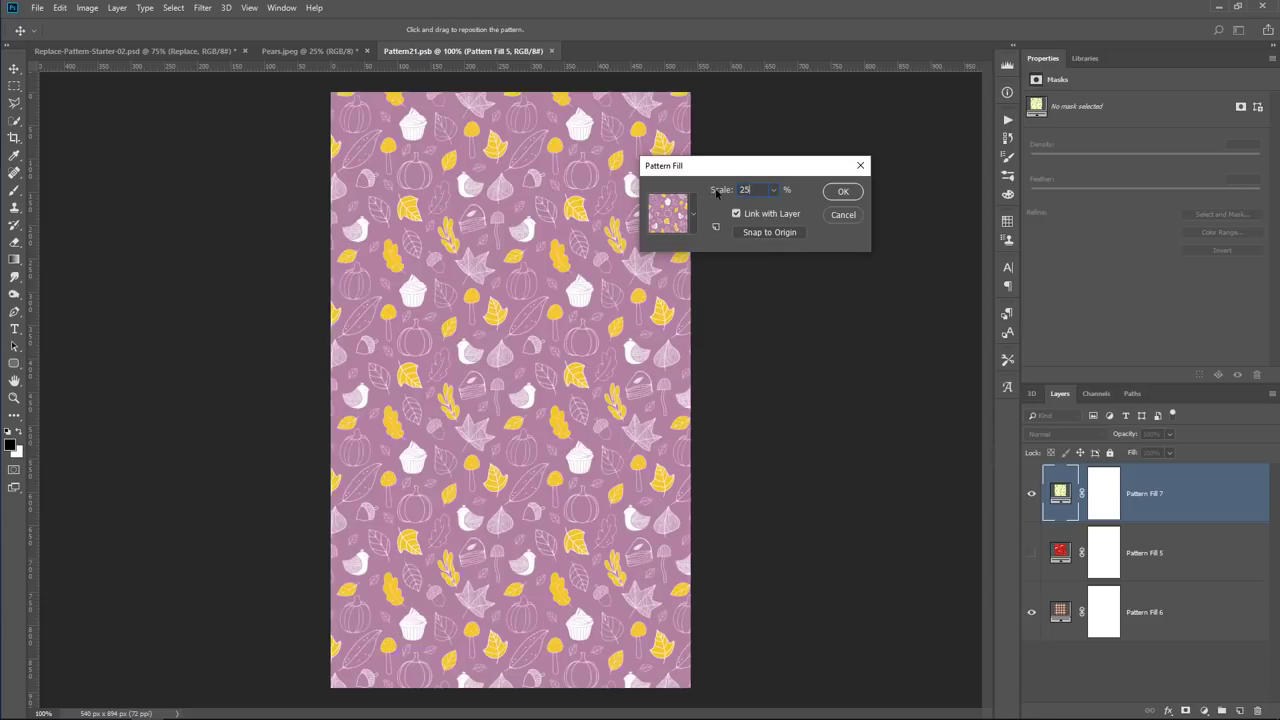
click(843, 191)
click(557, 50)
click(578, 272)
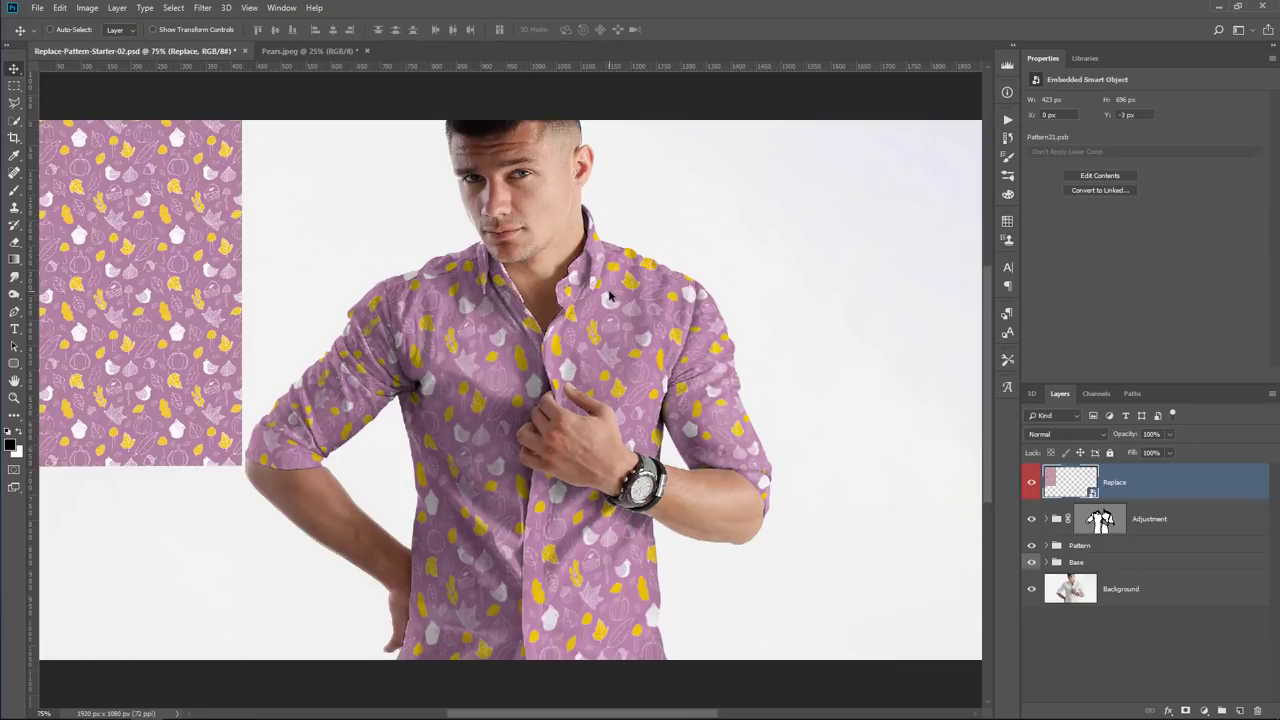
- Examine the purple pattern at 200% across the sleeves, torso and hand area, returning to the full image view
key(z)
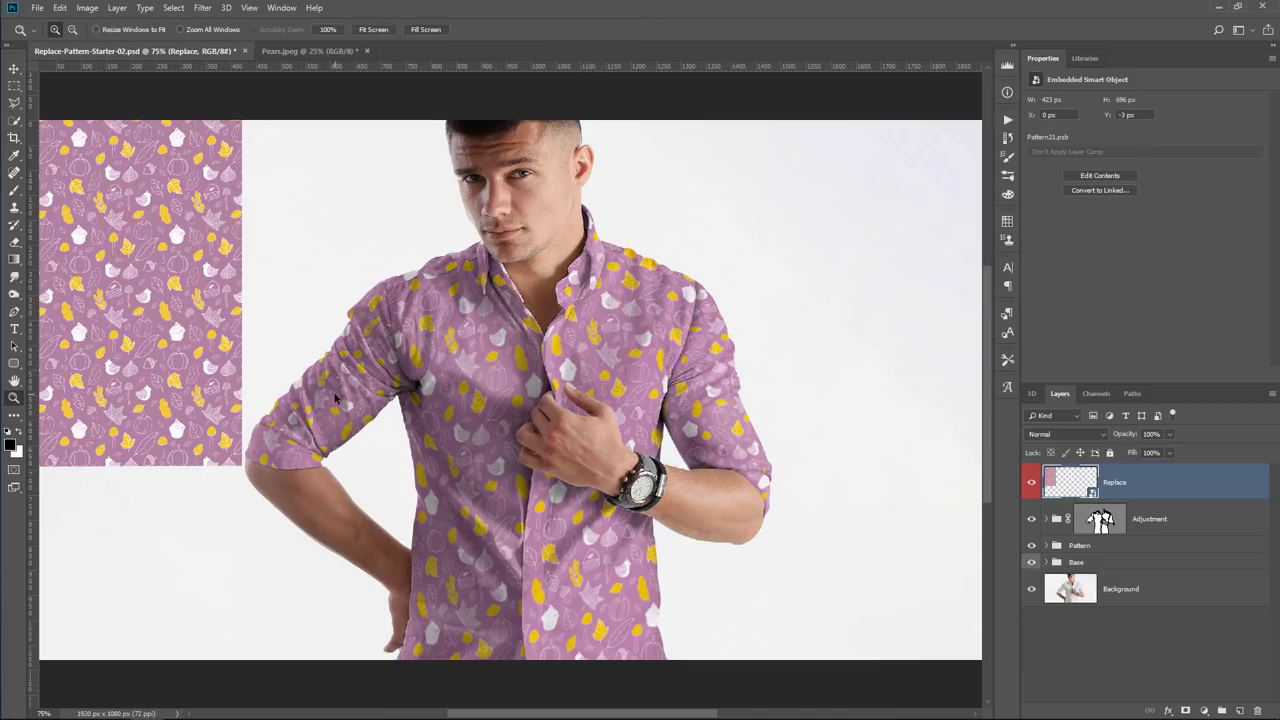
click(334, 398)
click(334, 398)
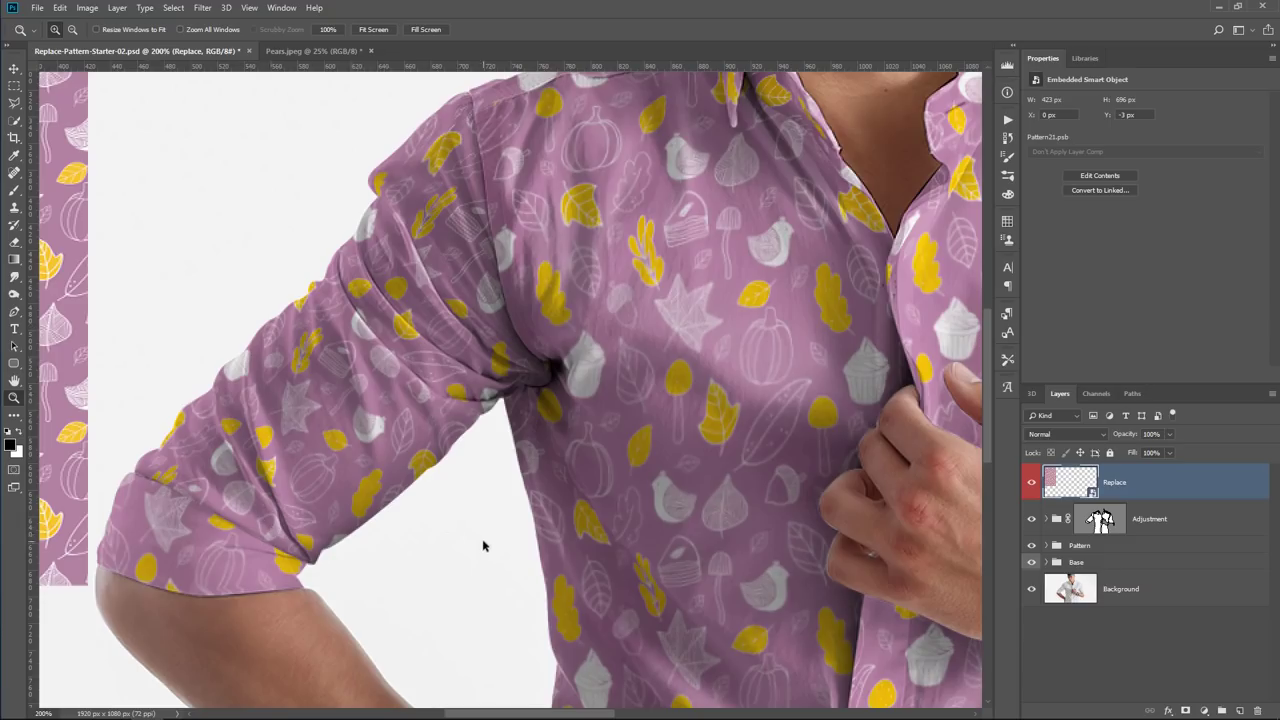
scroll(483, 546, down, 5)
scroll(311, 423, right, 4)
scroll(475, 382, down, 5)
scroll(694, 514, right, 10)
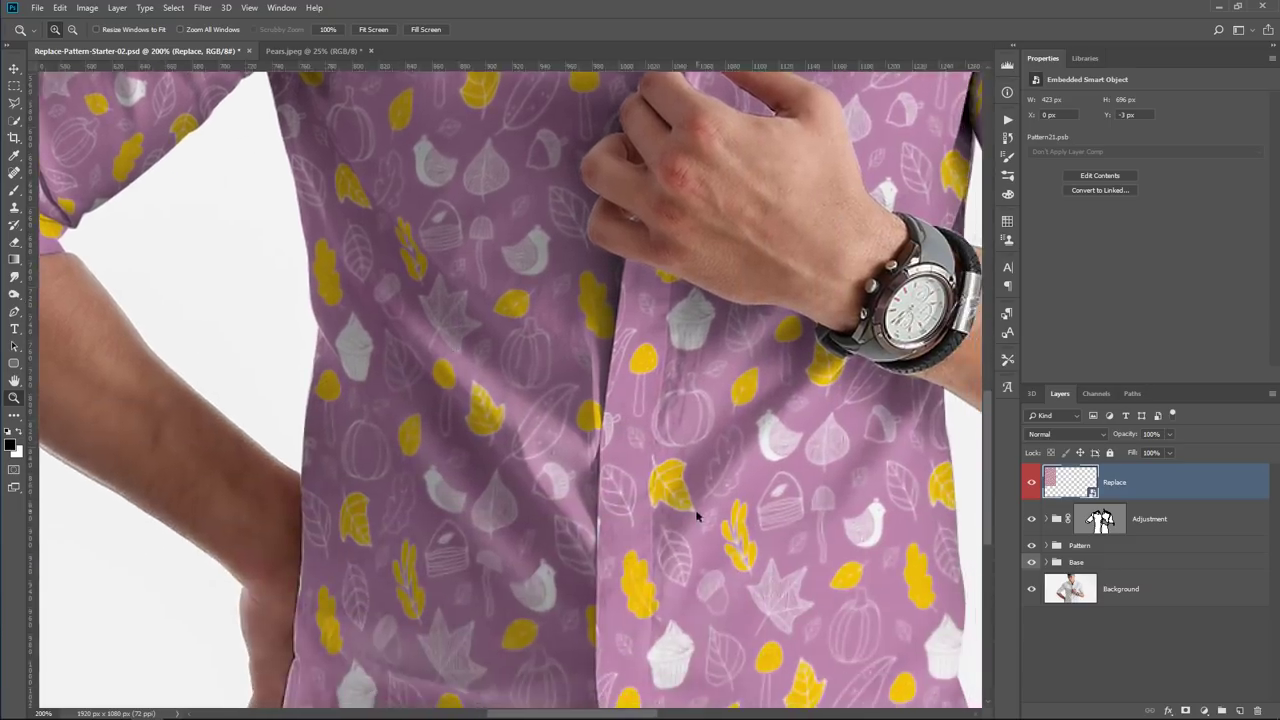
scroll(477, 380, up, 5)
scroll(640, 350, up, 4)
scroll(600, 350, right, 8)
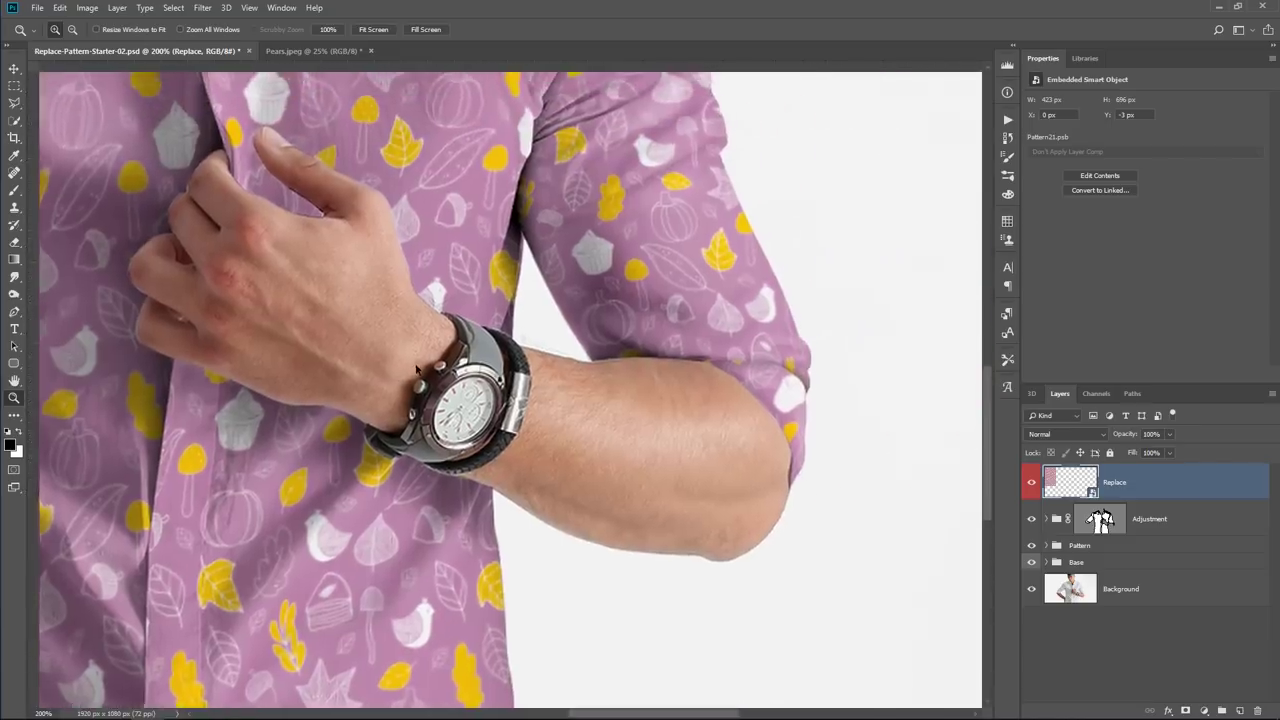
right_click(462, 344)
click(497, 349)
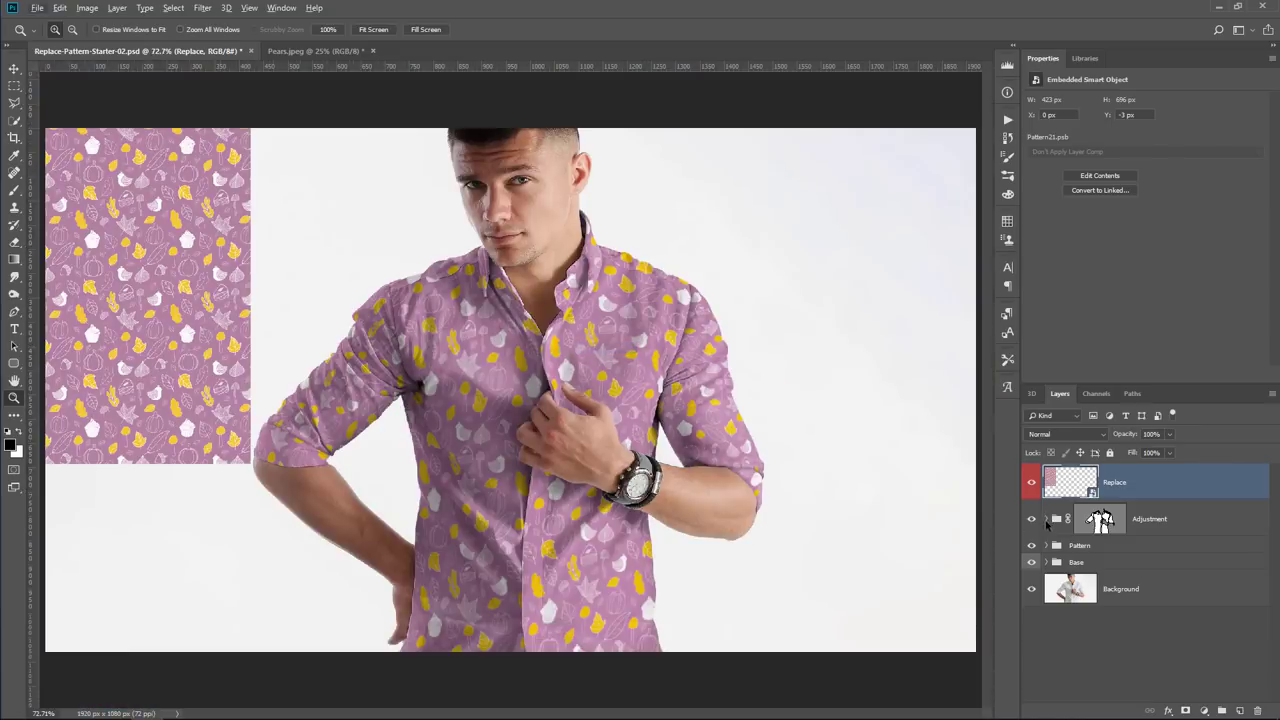
- Darken the shirt's midtones by setting the middle input level of the Adjustment group's Levels layer to 0.80
click(1046, 519)
click(1097, 555)
drag(1148, 196, 1166, 207)
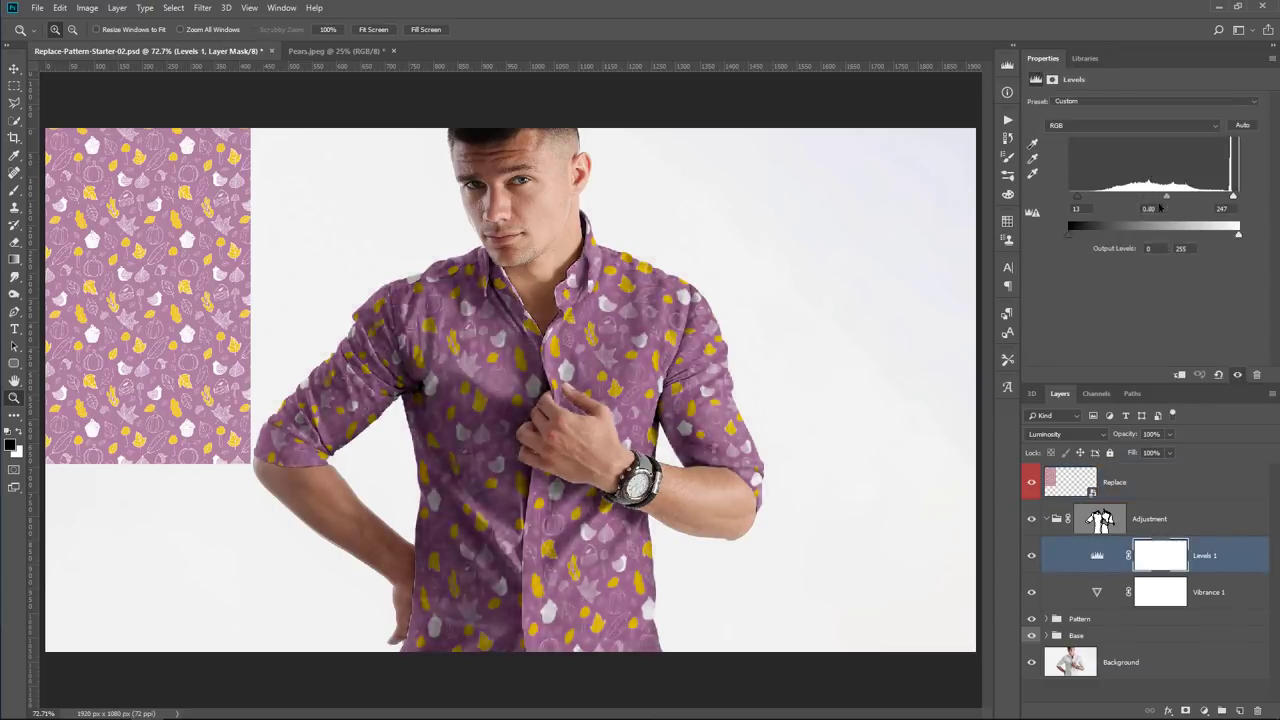